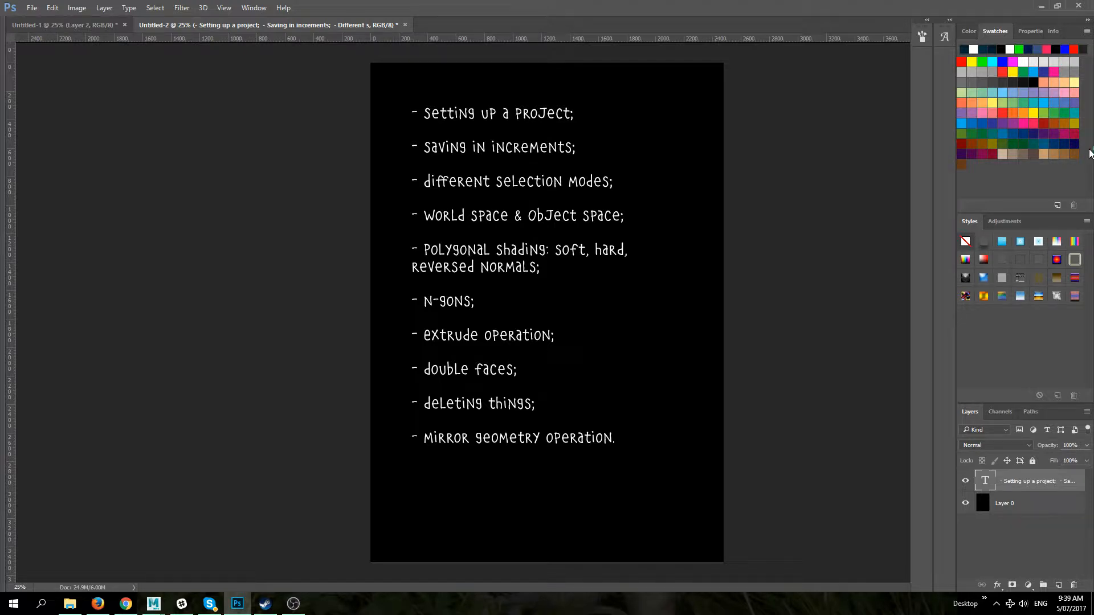
Step: Switch from Photoshop to Maya
left_click(154, 604)
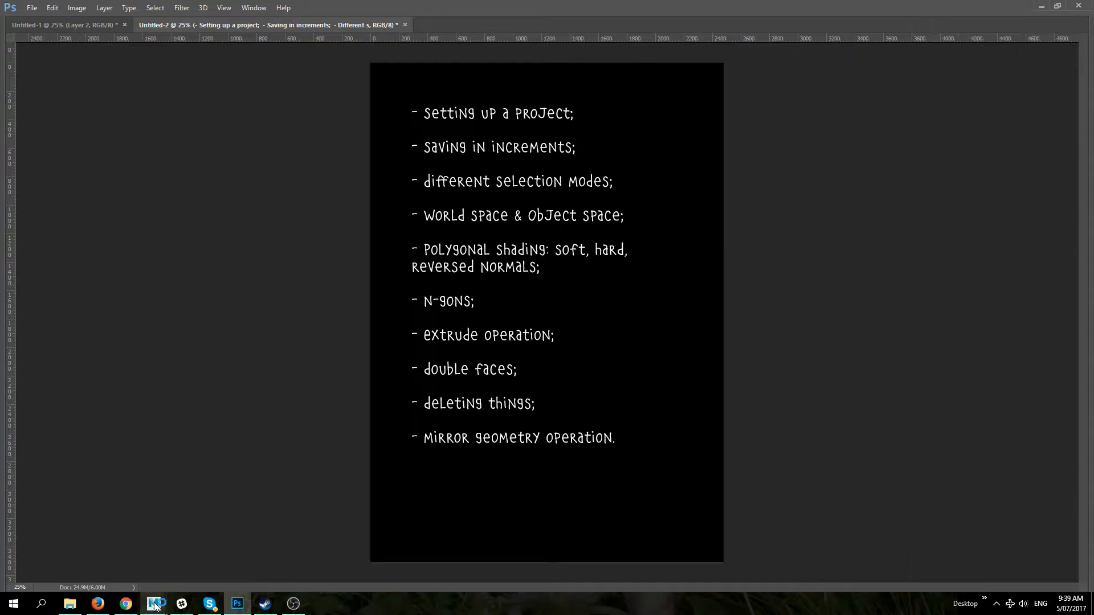
left_click(189, 570)
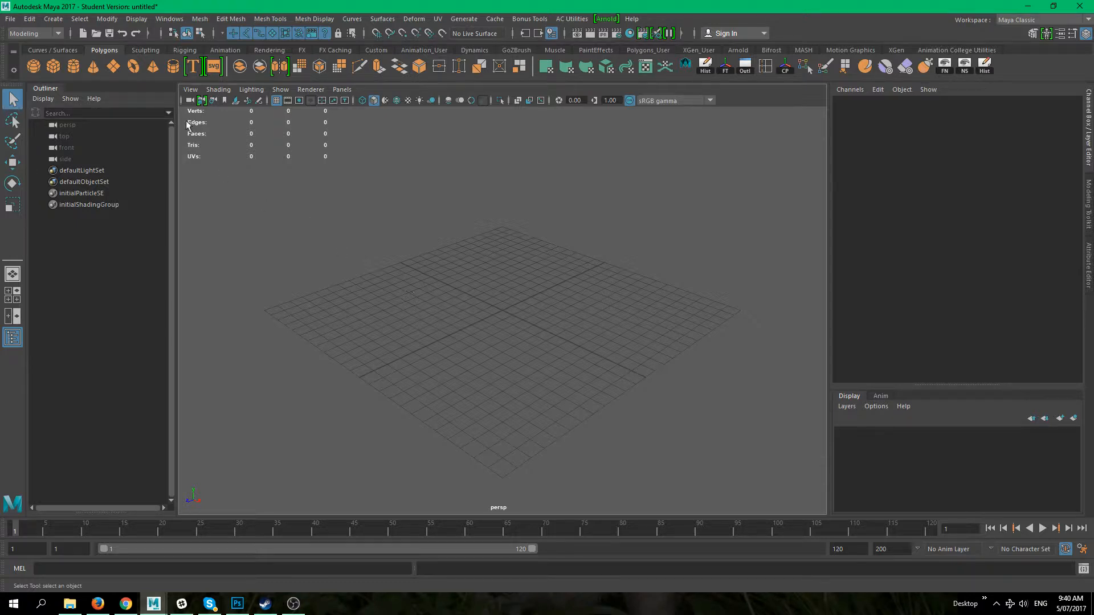
Step: Open the Project Window and start a new project named Class_Projects
left_click(11, 19)
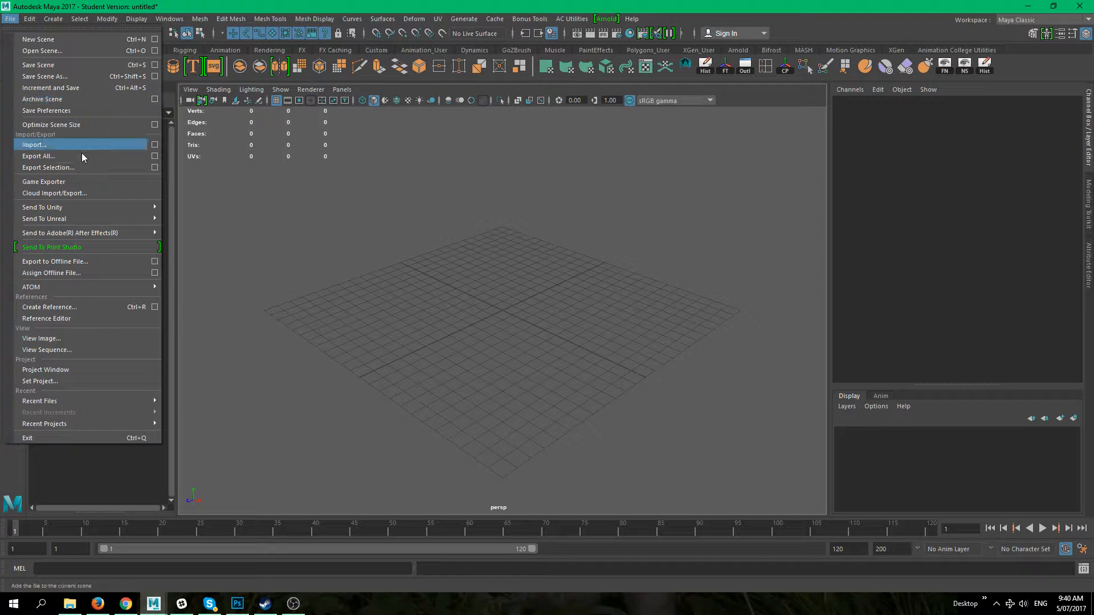
mouse_move(98, 234)
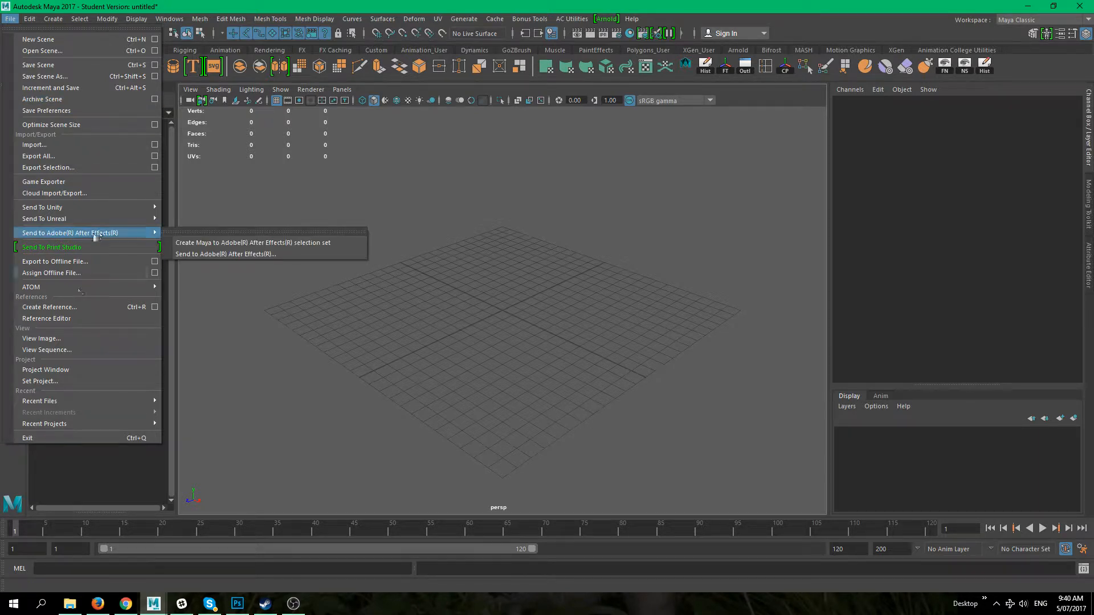
left_click(85, 370)
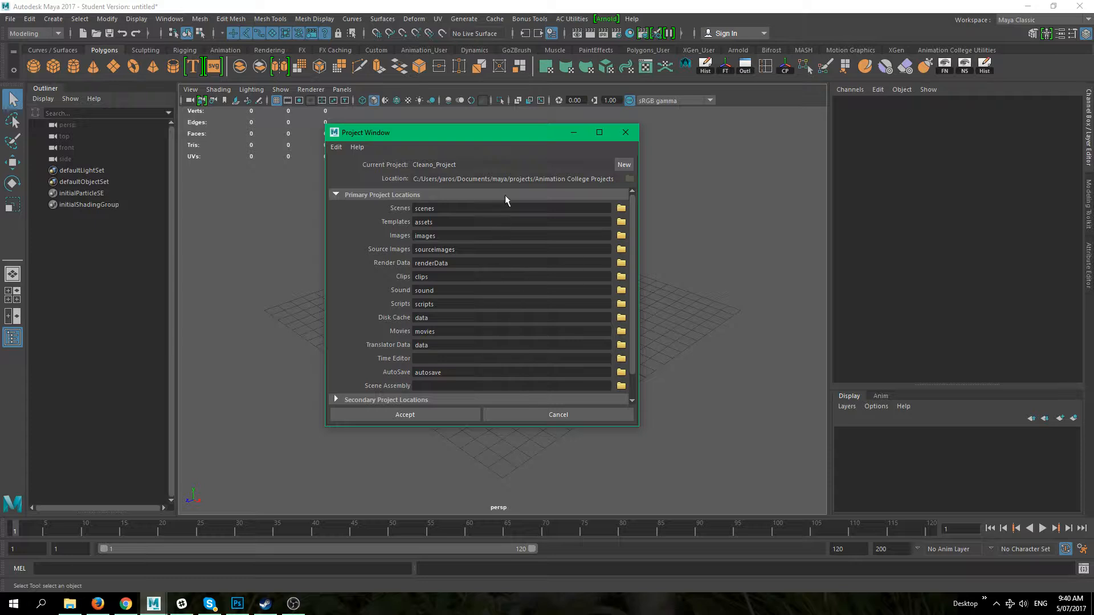
left_click(623, 166)
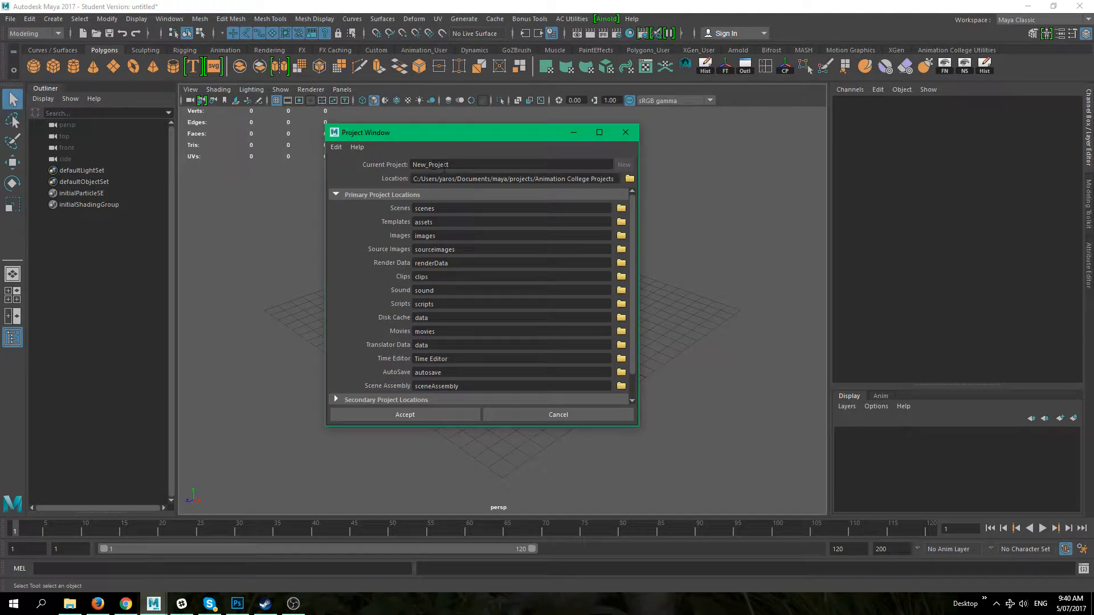
double_click(459, 166)
type("Class_Projects")
Step: Clear the Clips and Sound project locations and accept the new project
scroll(496, 259, "down", 3)
scroll(502, 268, "up", 3)
scroll(444, 279, "down", 2)
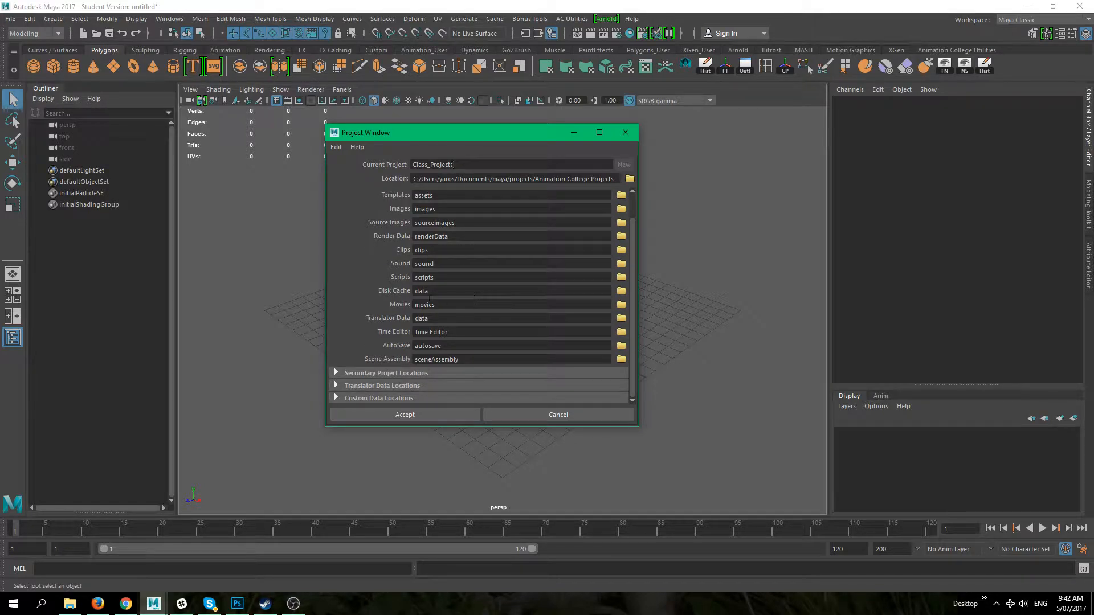
scroll(456, 298, "up", 2)
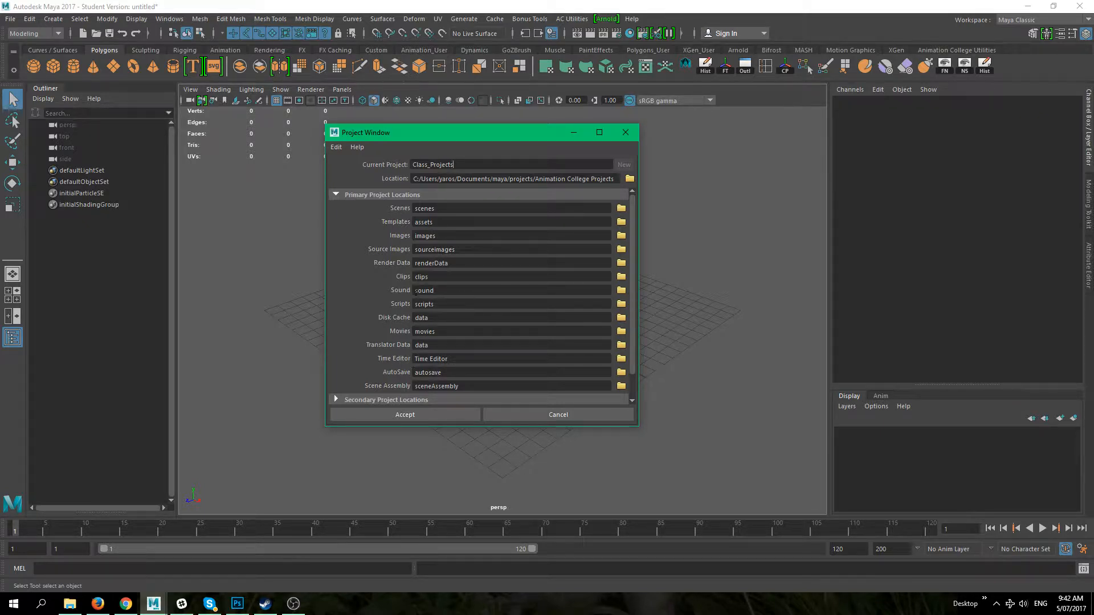
double_click(462, 277)
key("BackSpace")
key("BackSpace")
scroll(463, 308, "down", 2)
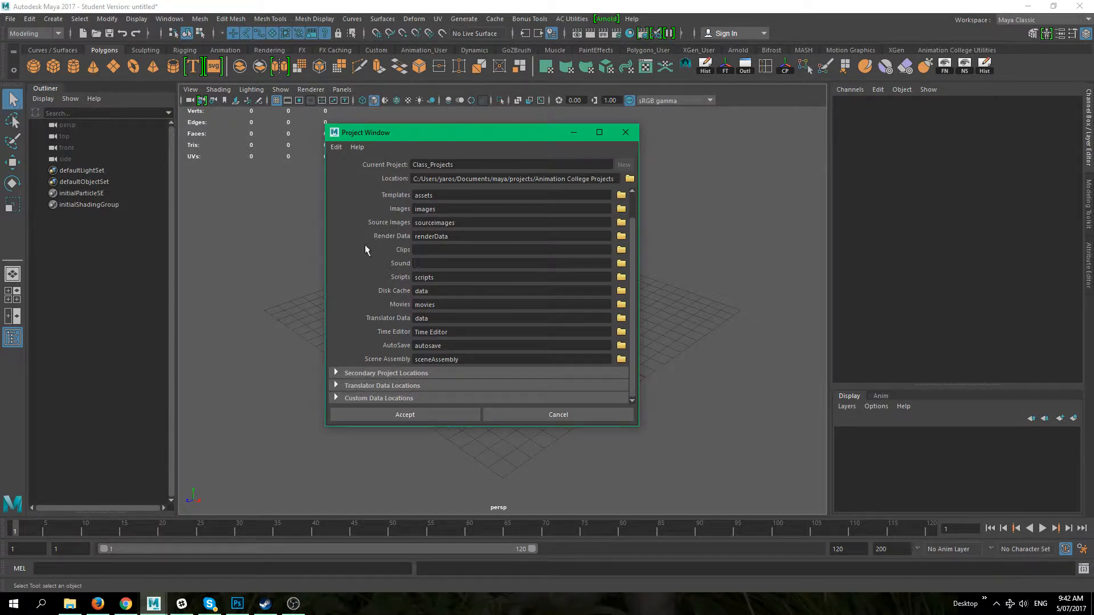
scroll(493, 281, "up", 2)
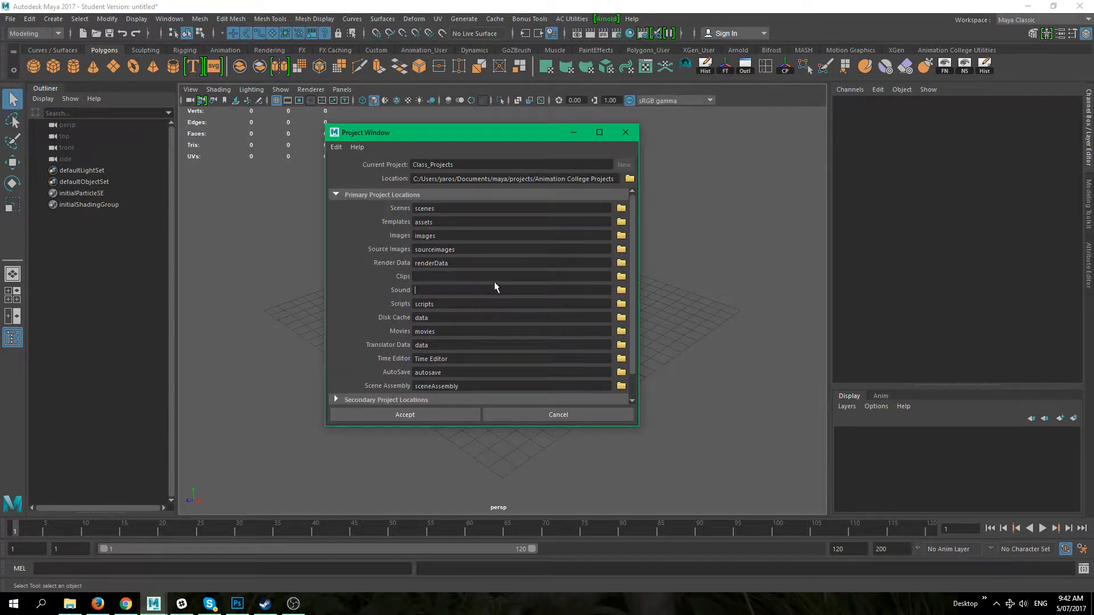
left_click(417, 415)
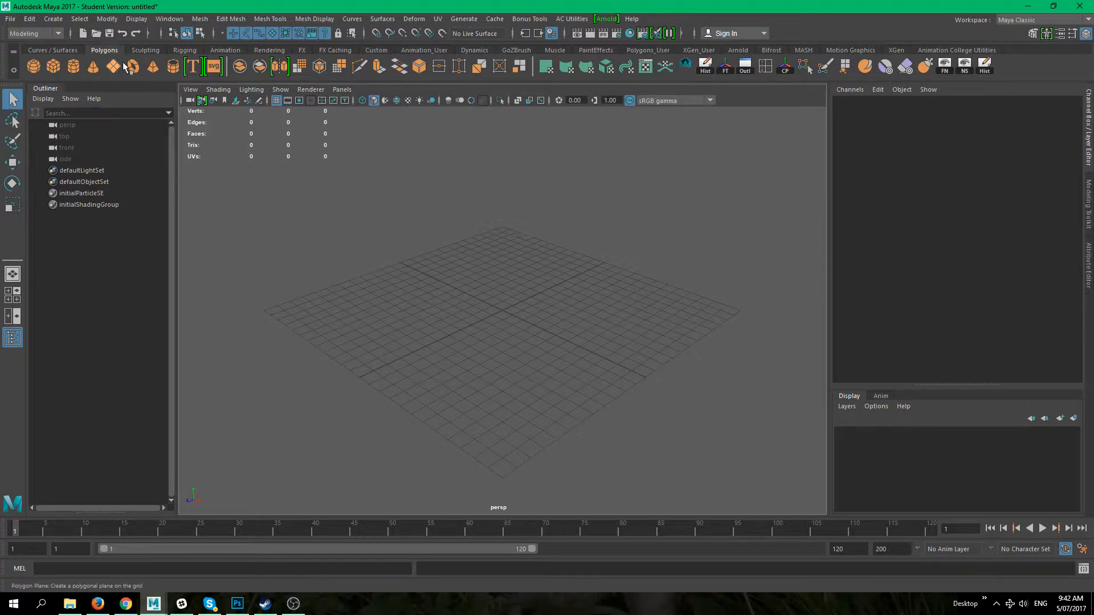
Step: Set Class_Projects in the Animation College Projects folder as the current project
left_click(10, 18)
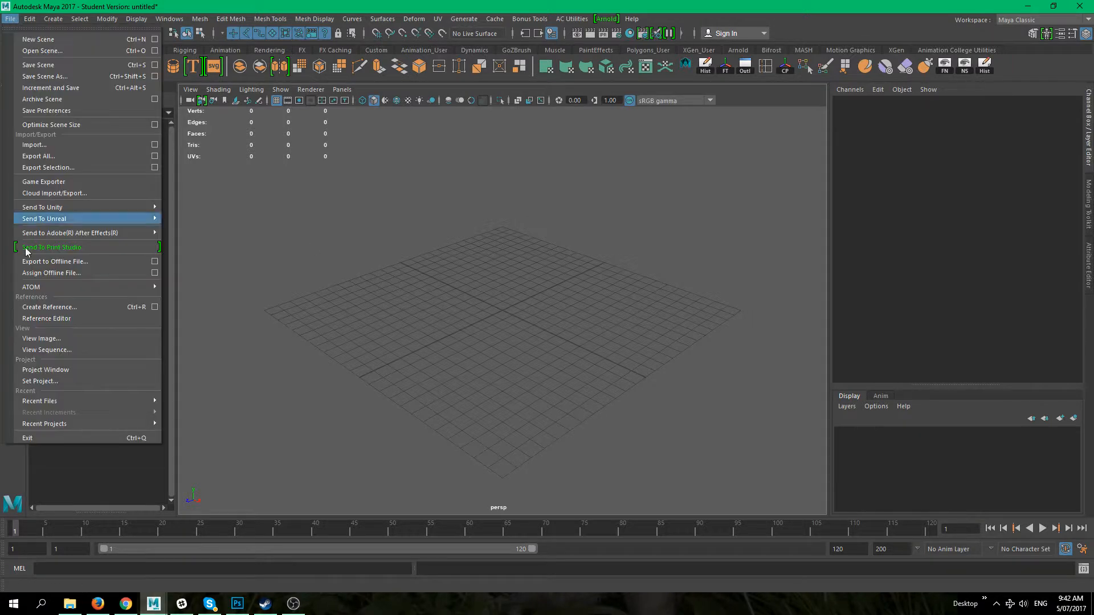
left_click(62, 381)
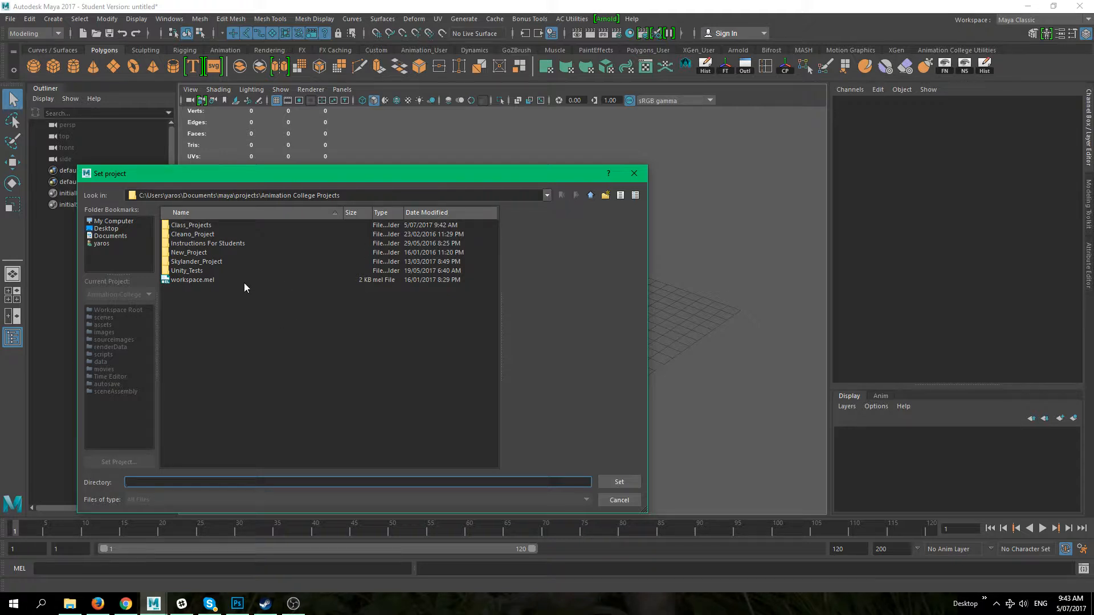
left_click(203, 227)
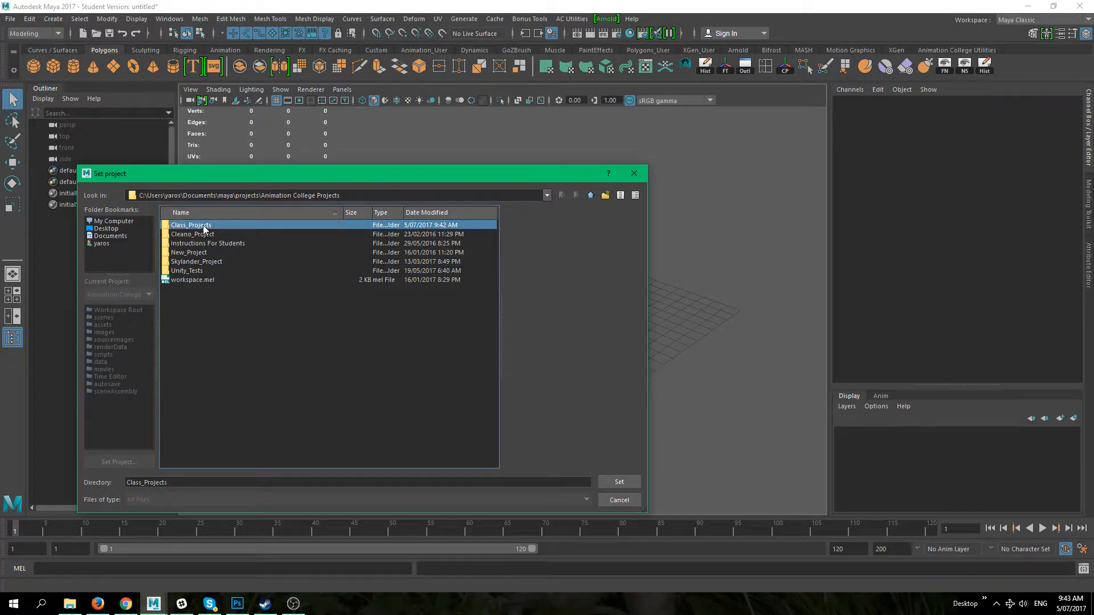
double_click(204, 227)
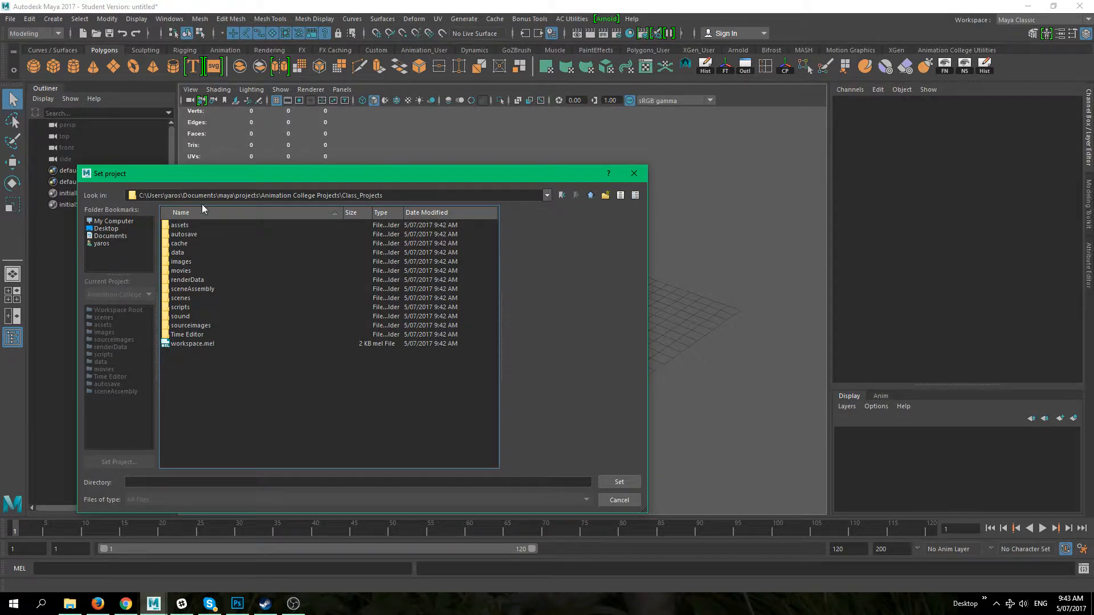
left_click(591, 195)
left_click(181, 226)
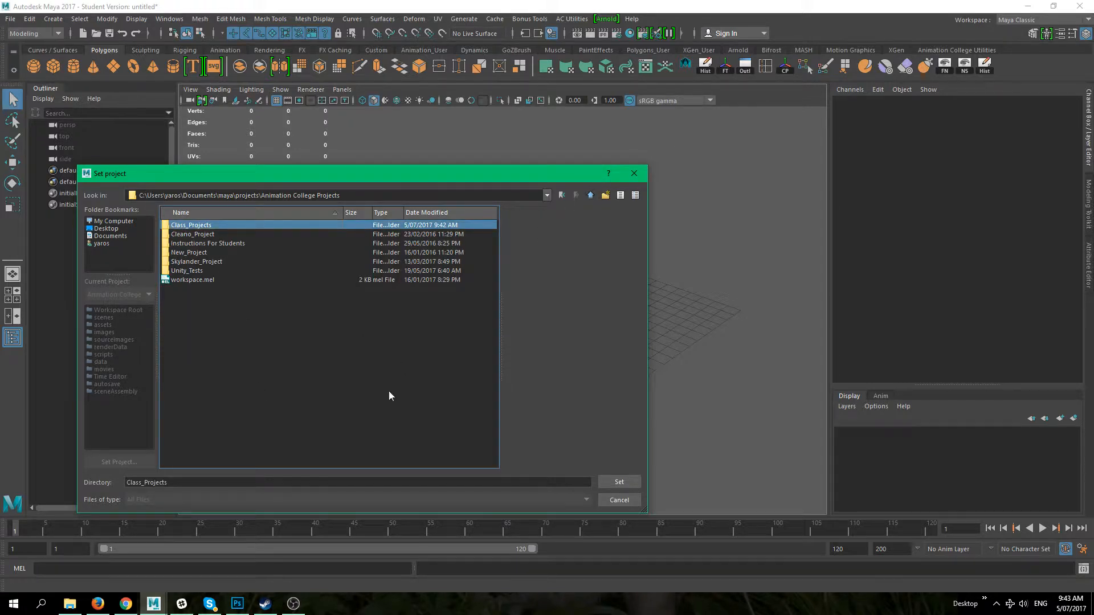
left_click(615, 481)
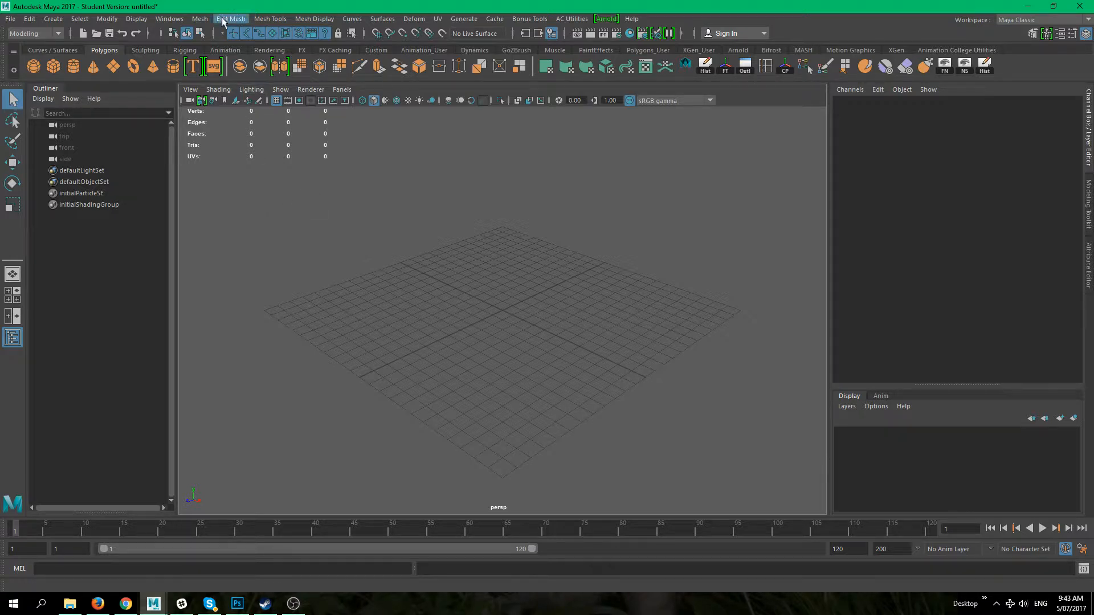
Step: Open Preferences and review the Settings category's linear and time working units
left_click(178, 21)
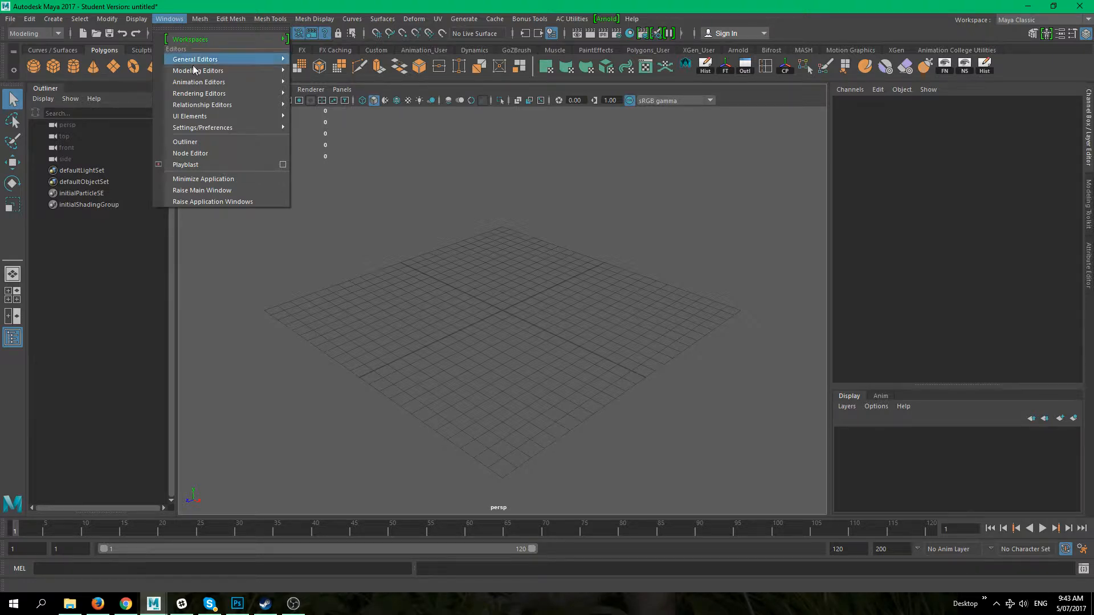
mouse_move(207, 130)
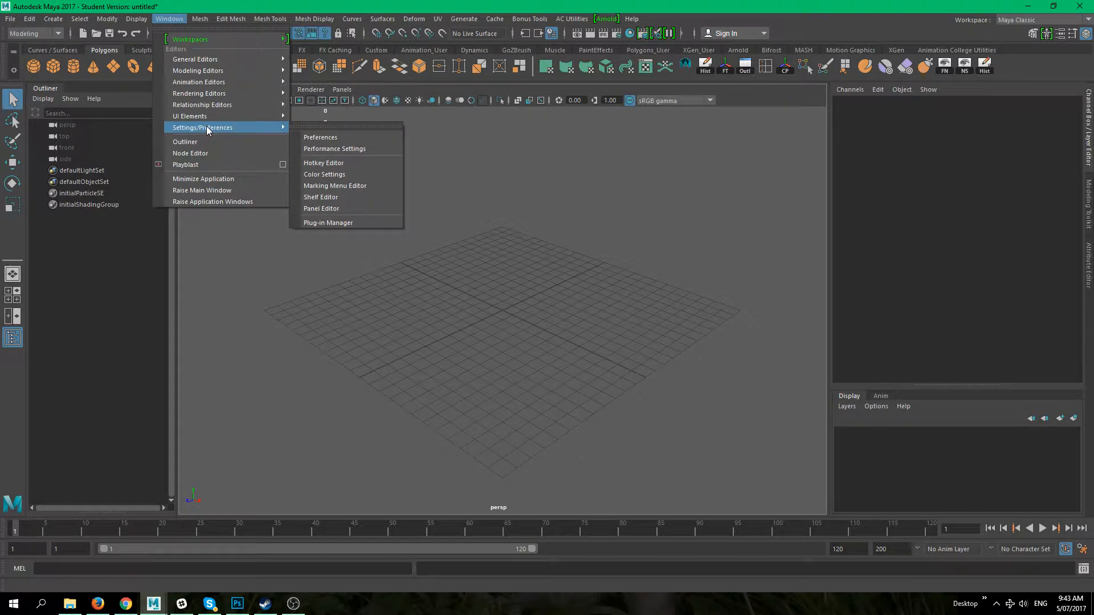
left_click(333, 138)
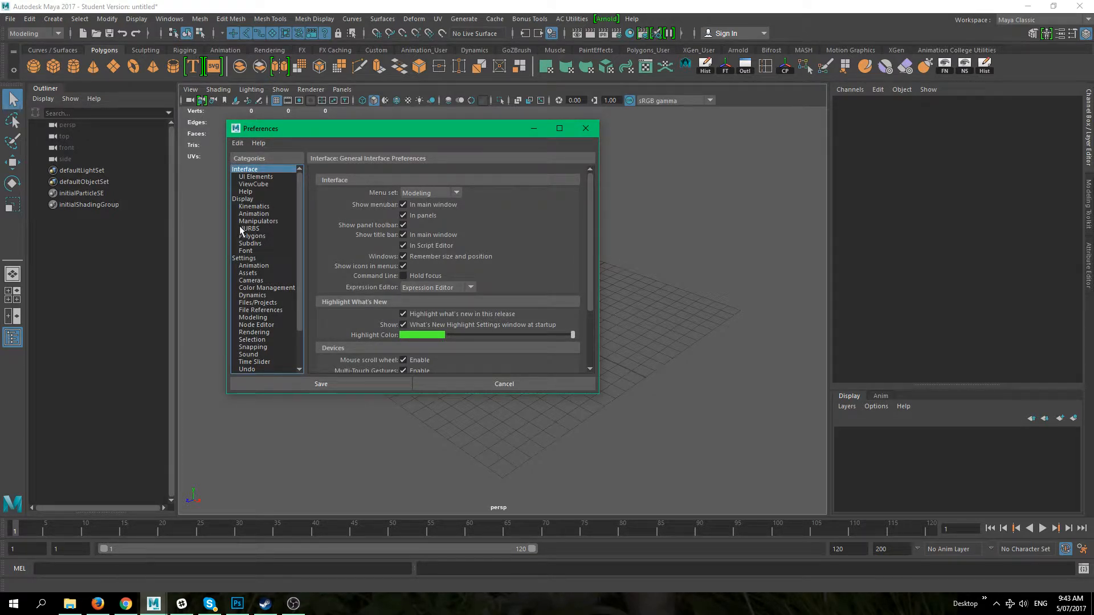
left_click(256, 259)
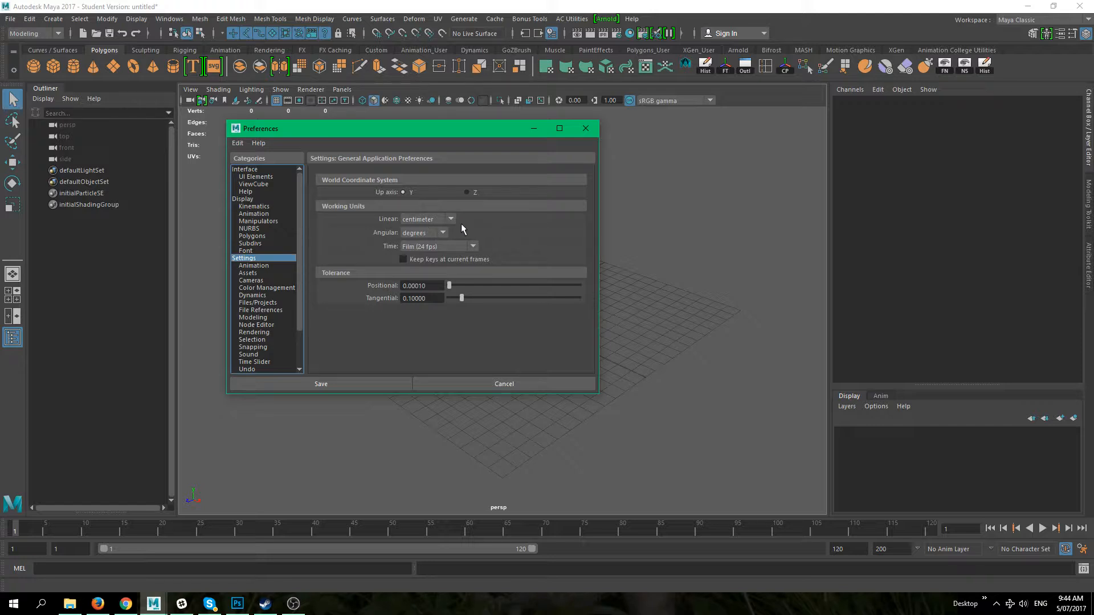
left_click_drag(459, 125, 242, 105)
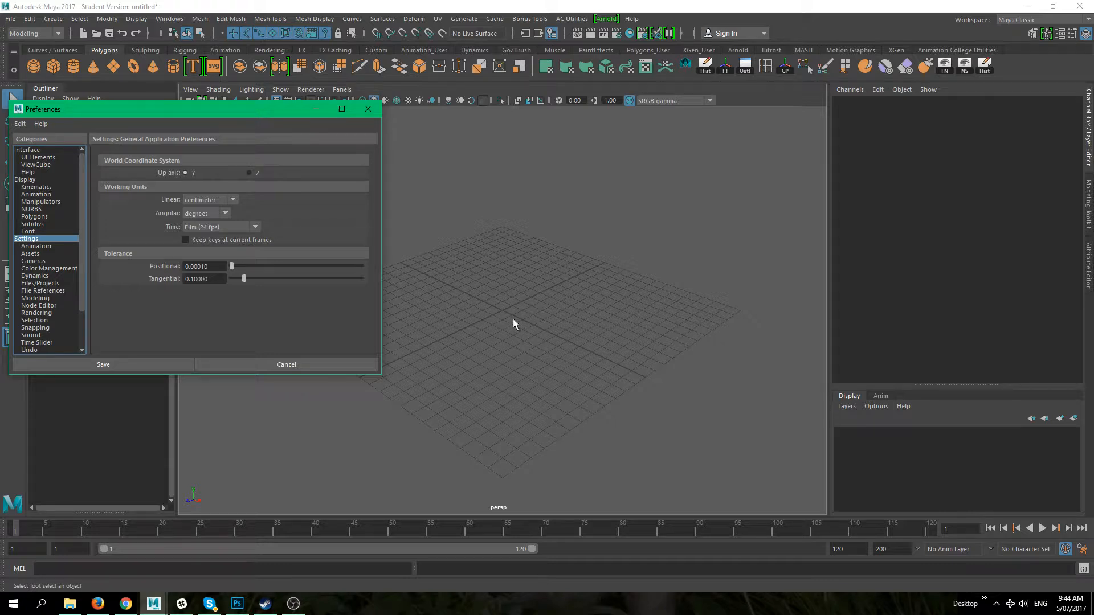
left_click_drag(229, 120, 347, 125)
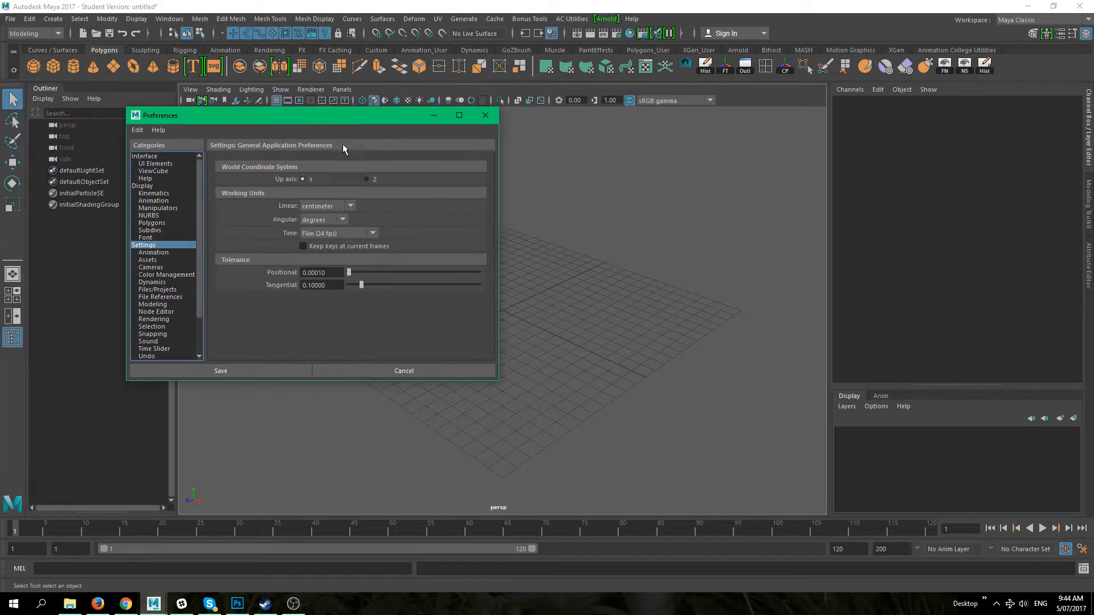
left_click(349, 207)
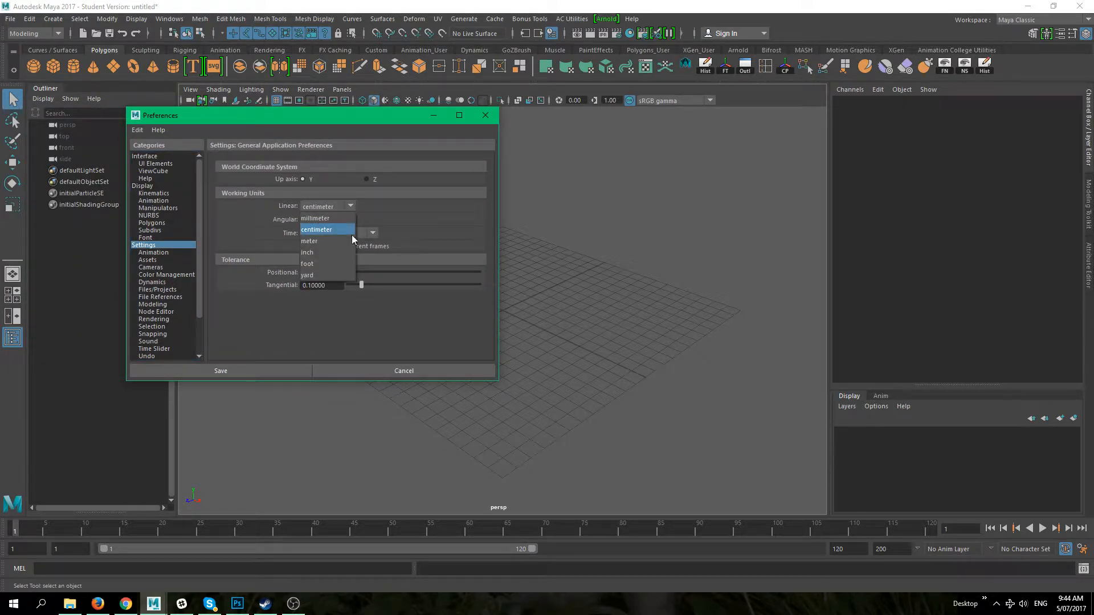
left_click(486, 214)
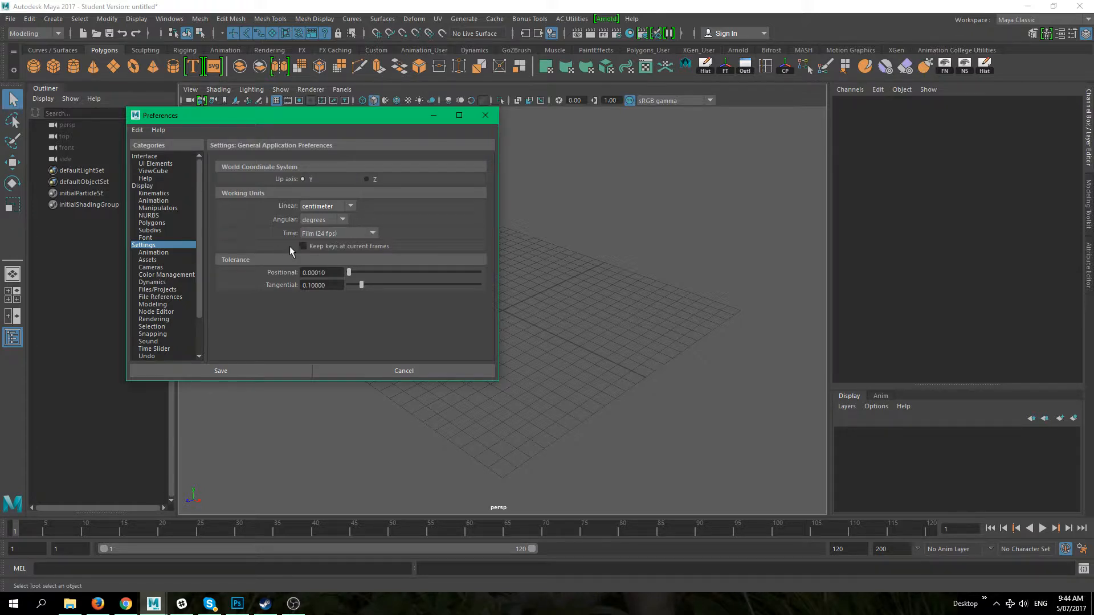
left_click(371, 234)
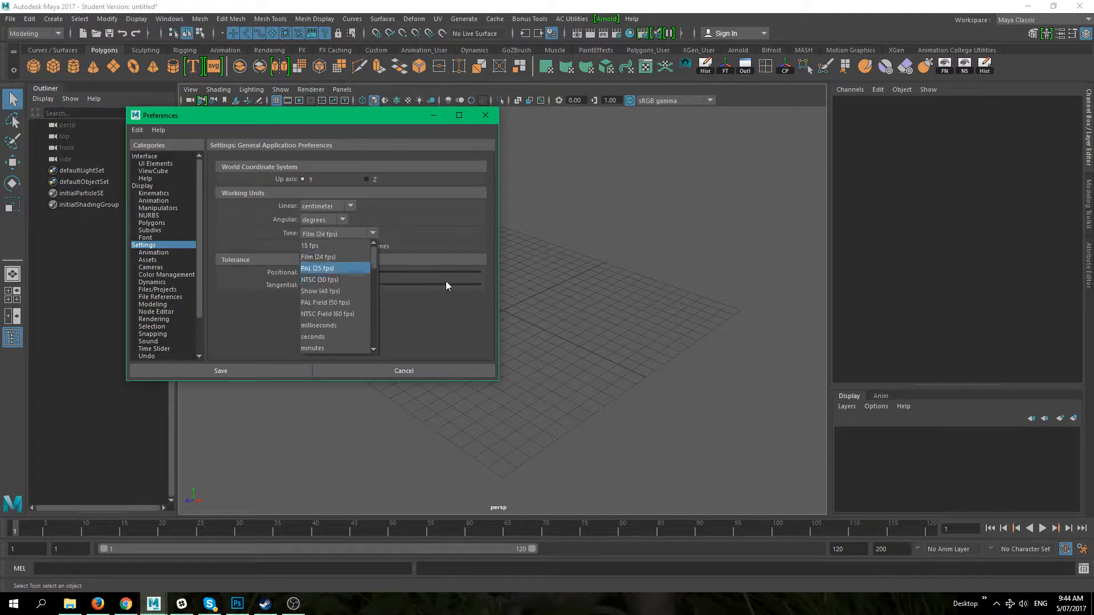
left_click(361, 260)
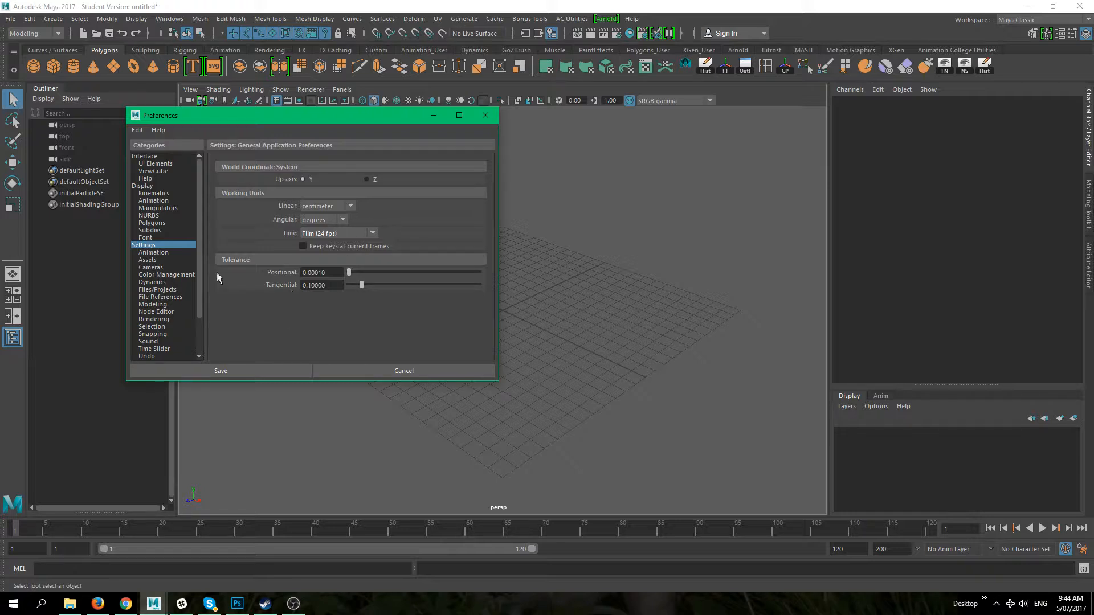
Step: Review the Time Slider playback speed, Undo, and XGen preference pages
scroll(169, 287, "down", 2)
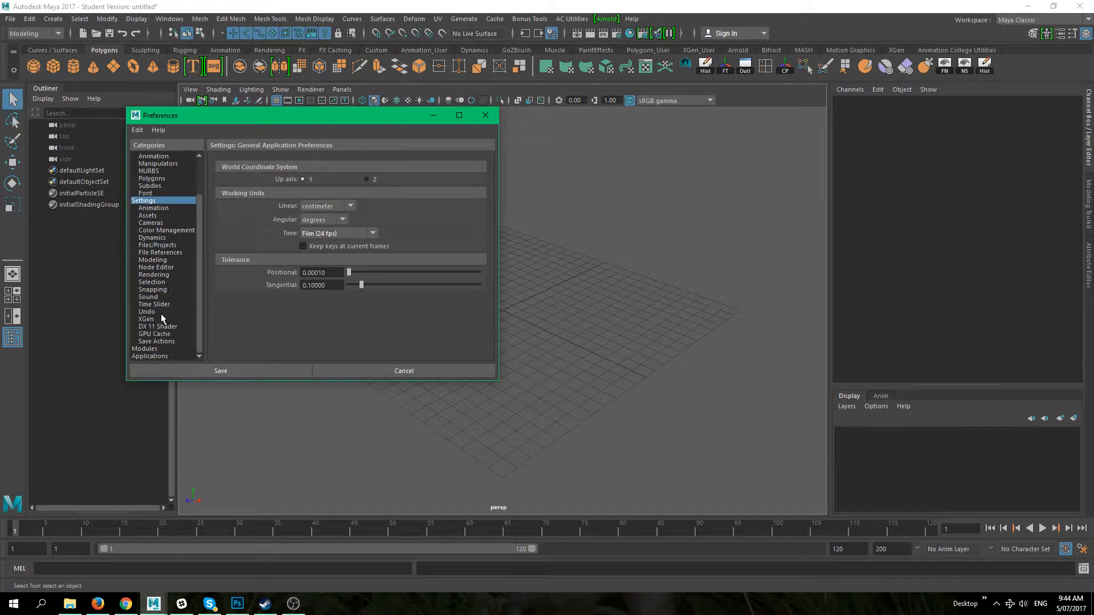
left_click(164, 306)
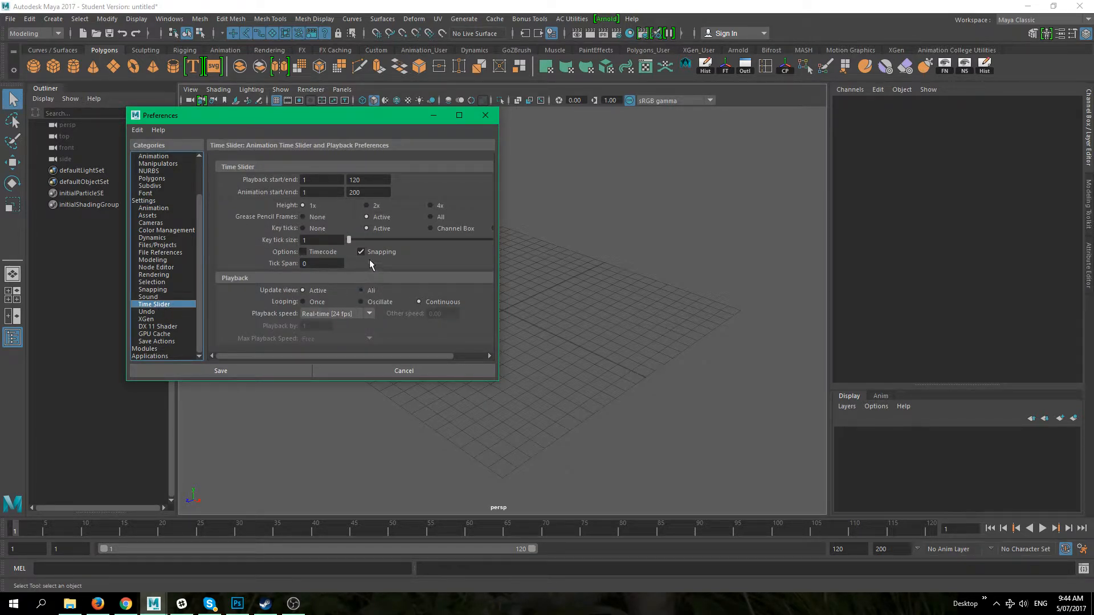
left_click(369, 313)
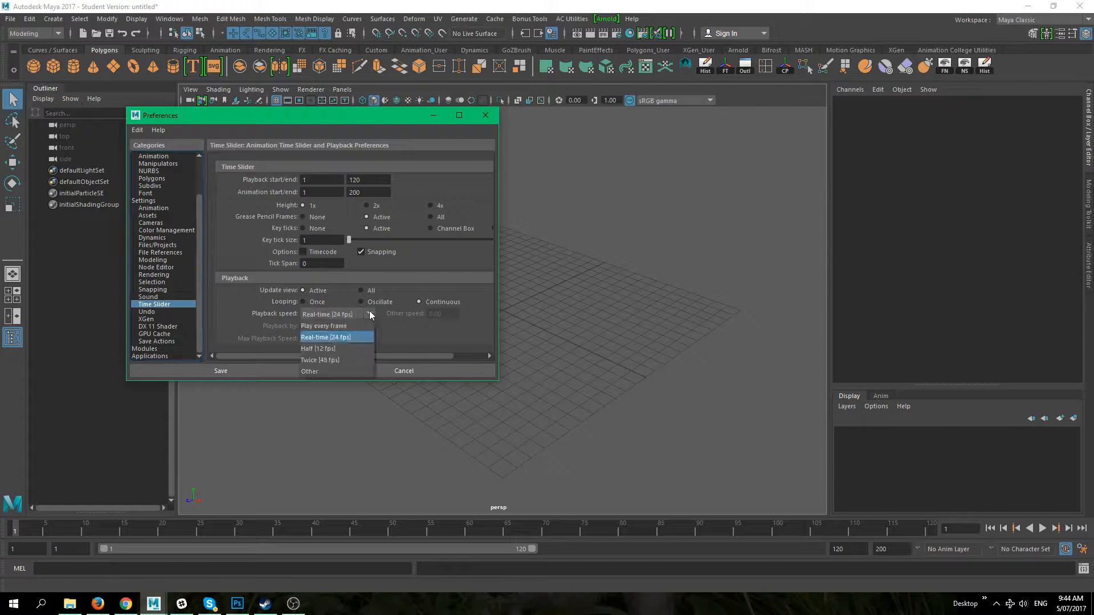
left_click(356, 337)
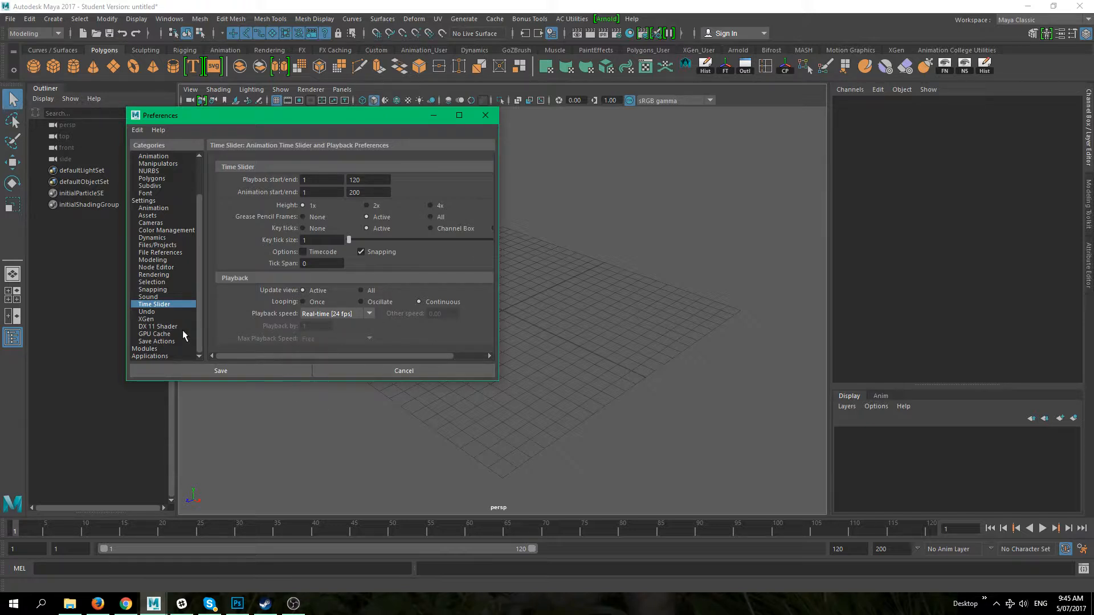
left_click(163, 312)
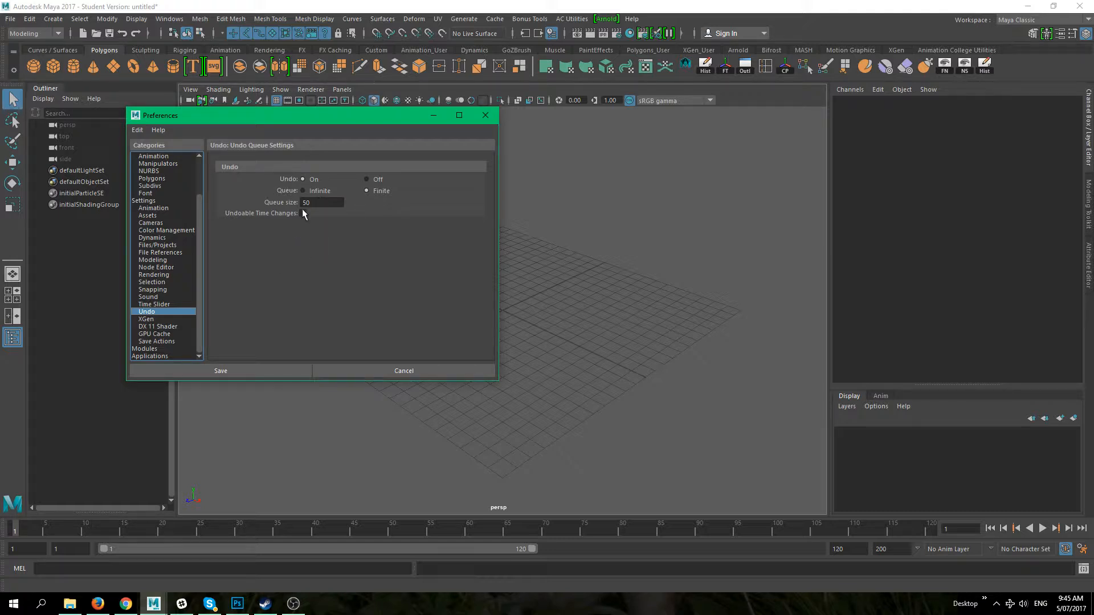
scroll(171, 290, "up", 2)
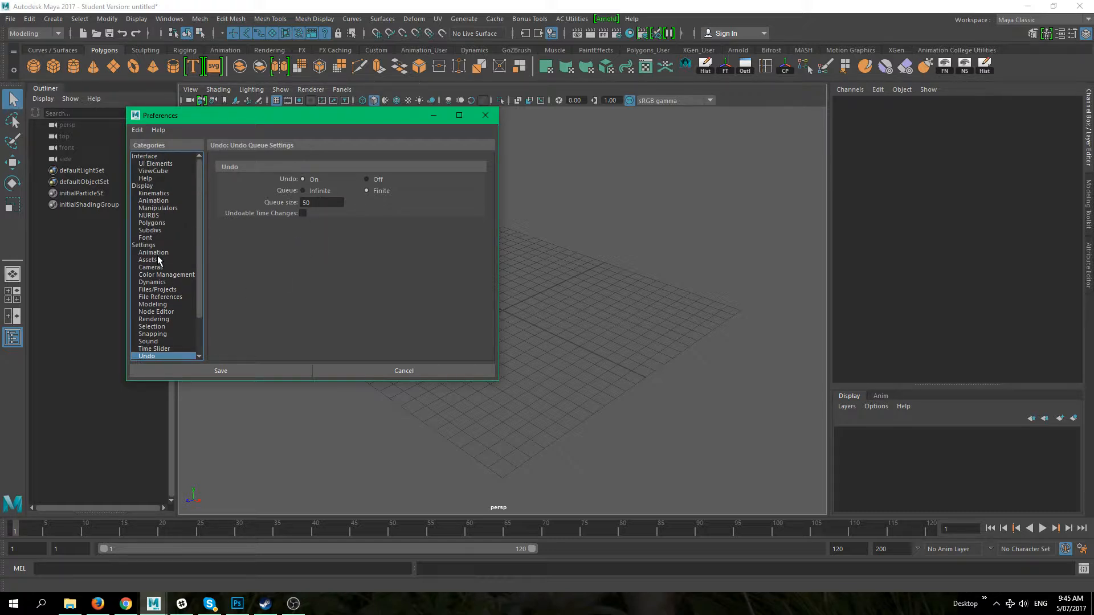
scroll(164, 244, "down", 2)
left_click(170, 341)
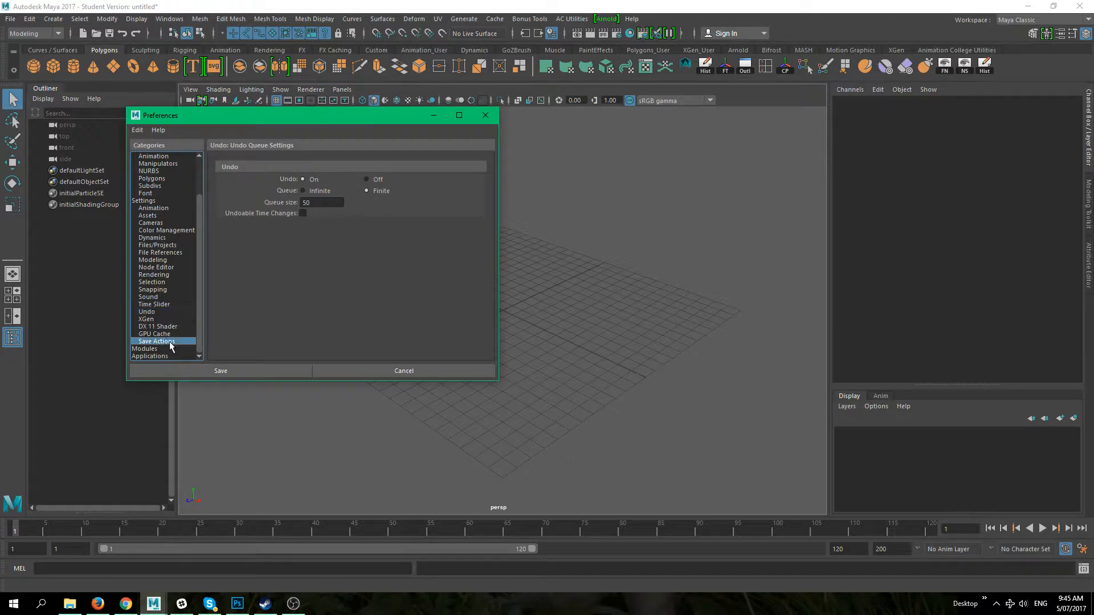
left_click(167, 319)
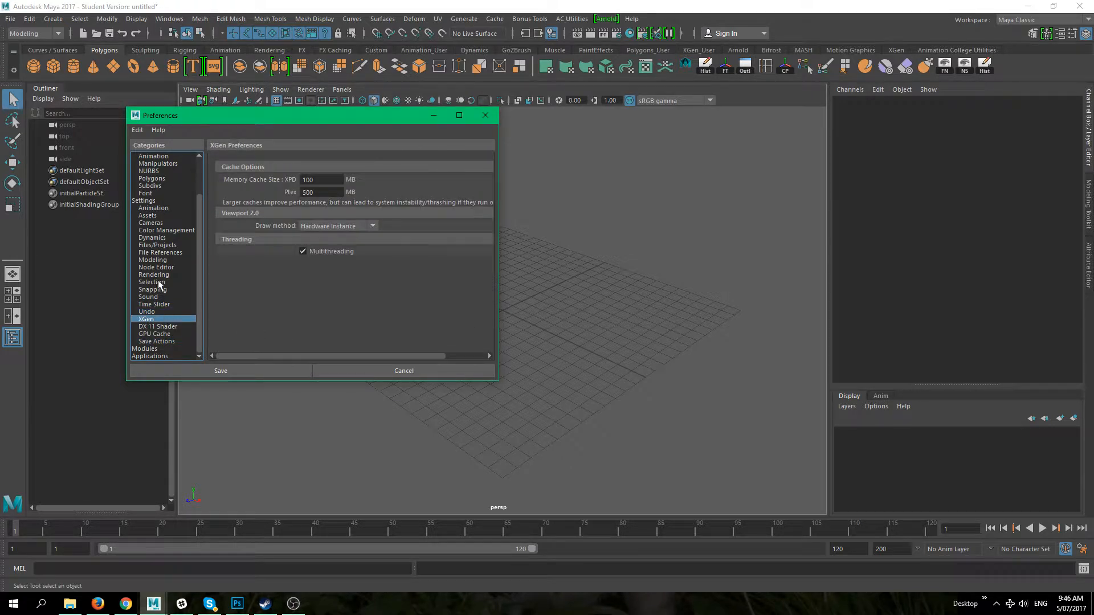
Step: Review the Sound, Snapping, Selection, Rendering, Node Editor and Modeling preference pages
left_click(156, 296)
left_click(152, 289)
left_click(153, 282)
left_click(153, 275)
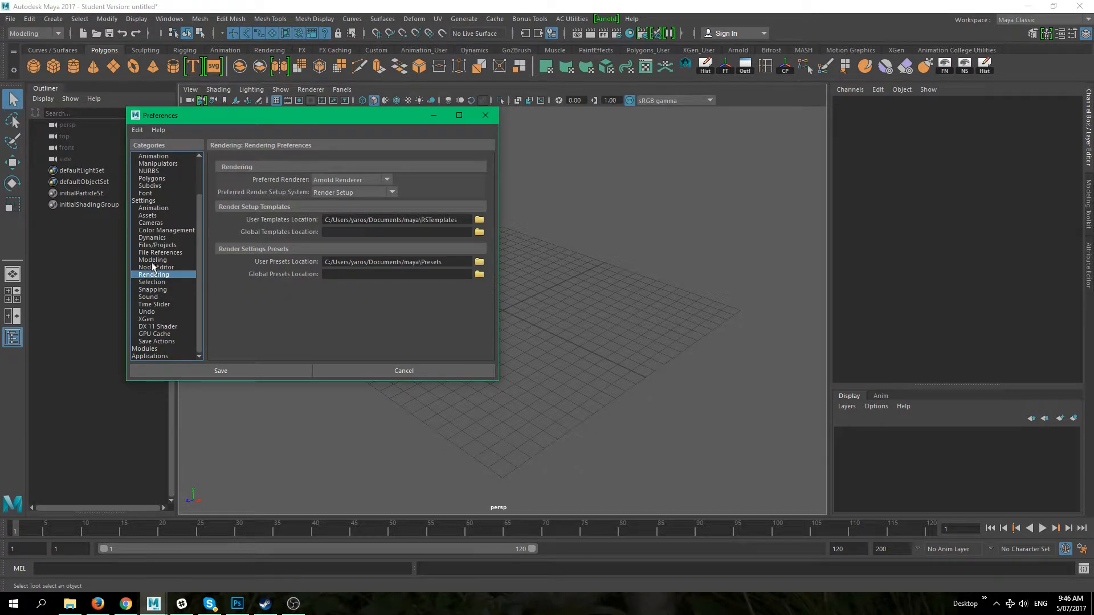
left_click(153, 267)
left_click(153, 261)
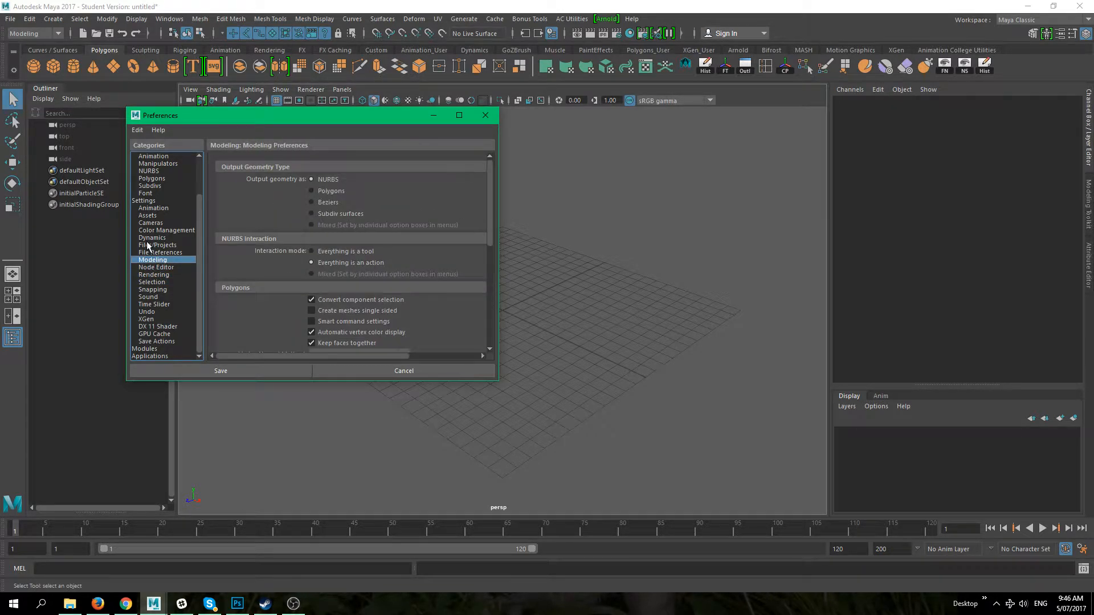
Step: Review the Interface and Display preference pages, including UI Elements, Help and Font, and save the preferences
scroll(167, 274, "up", 2)
left_click(154, 193)
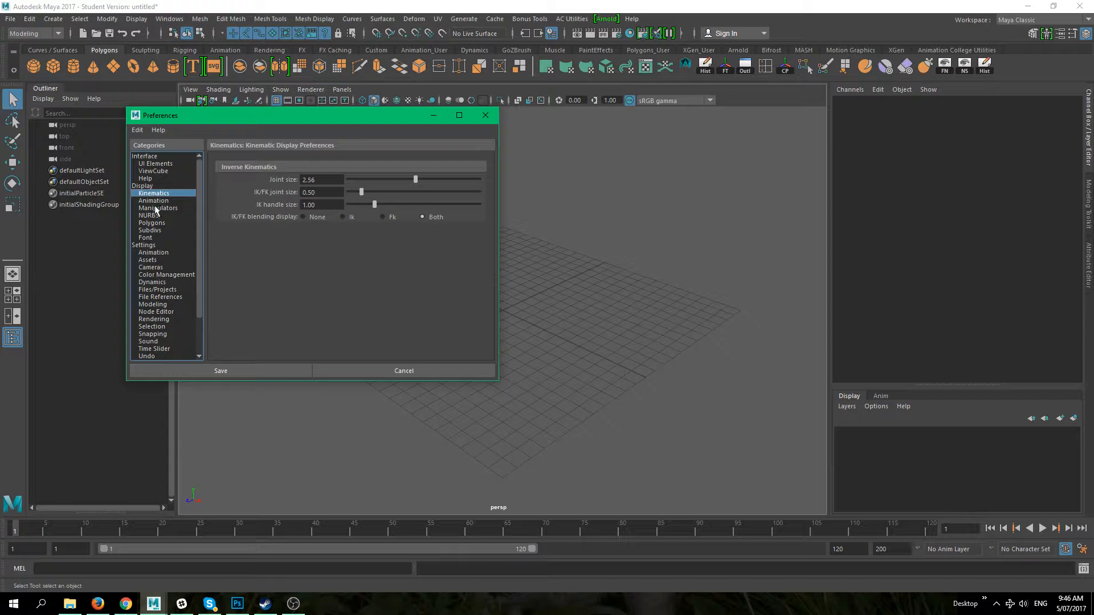
left_click(158, 208)
left_click(149, 163)
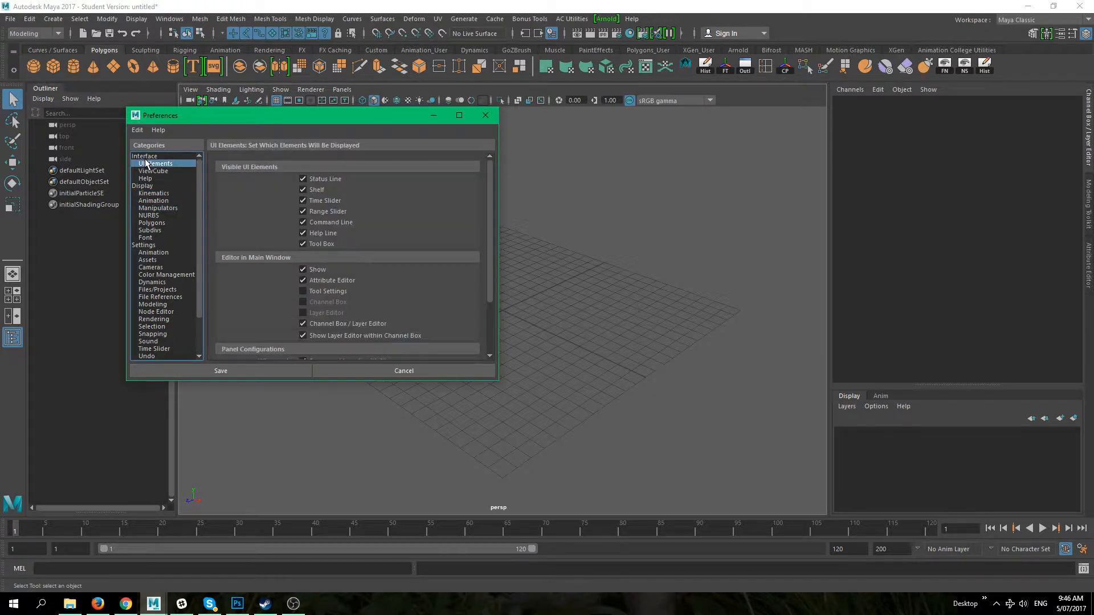
left_click(146, 156)
left_click(143, 186)
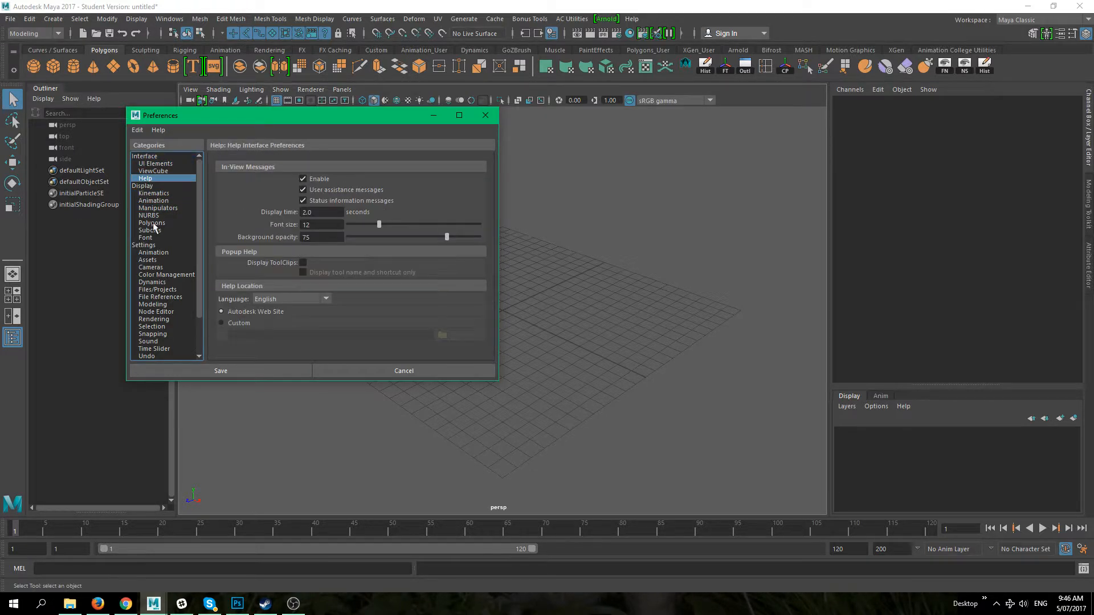
left_click(151, 223)
left_click(154, 239)
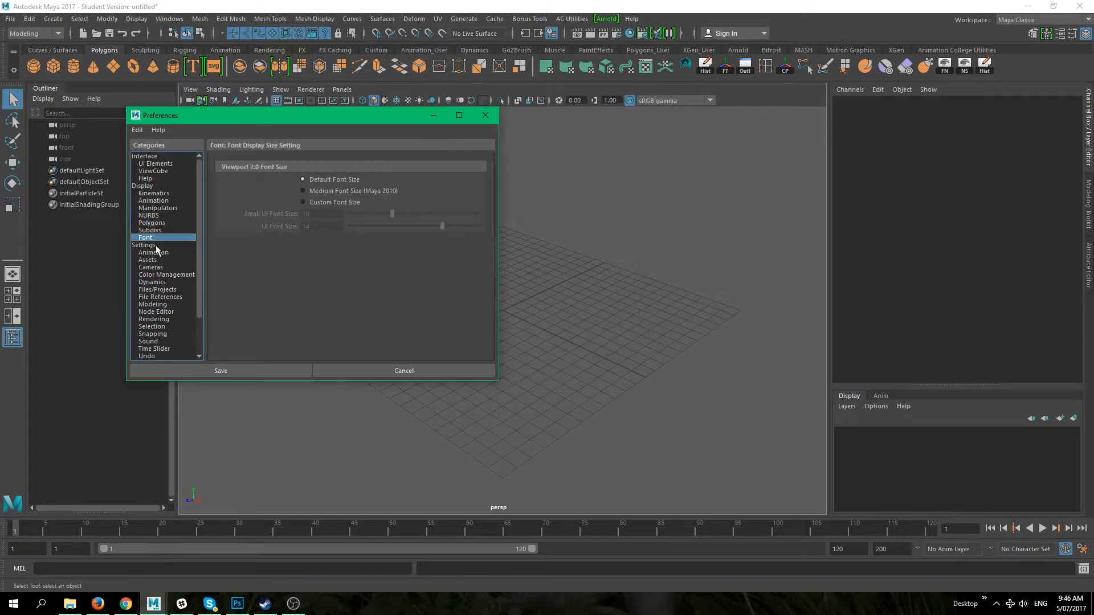
left_click(155, 246)
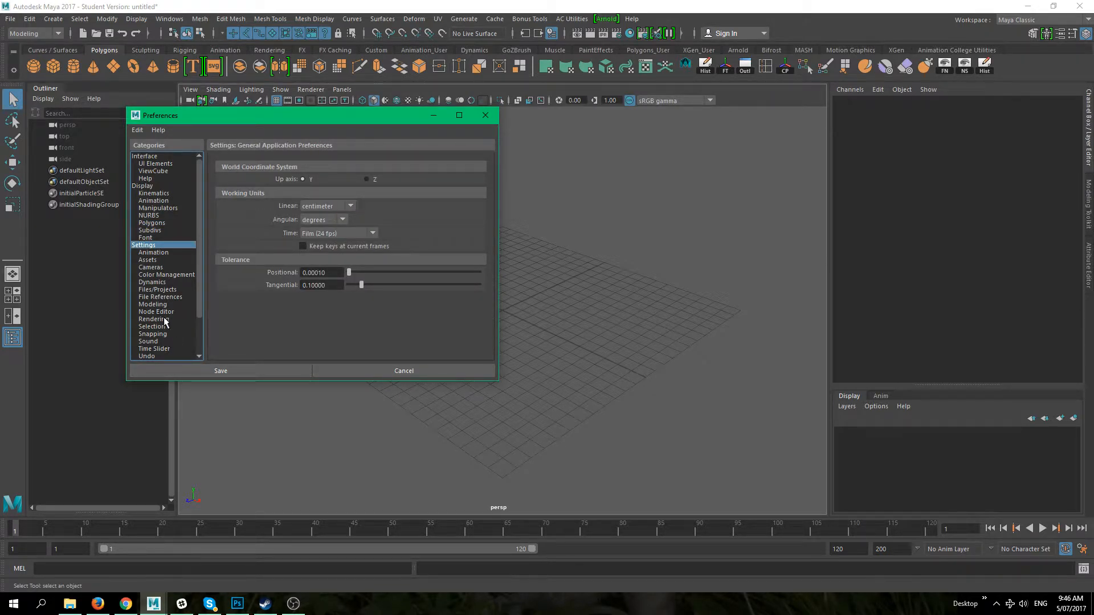
left_click(188, 371)
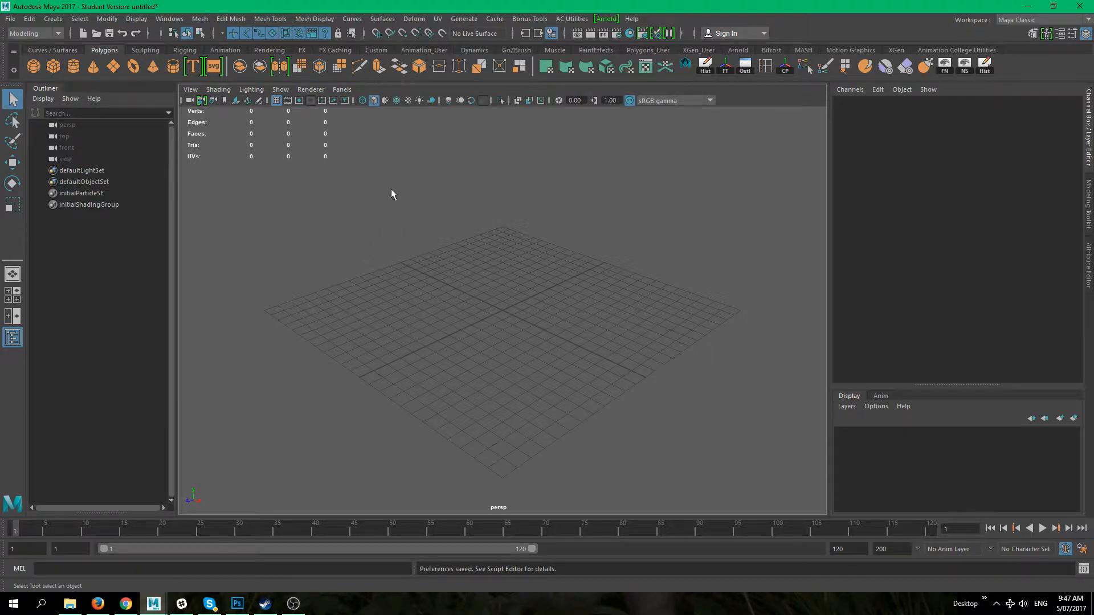
Step: Save the empty scene as test_01 in the Class_Projects scenes folder, accepting the student version notice
left_click(11, 19)
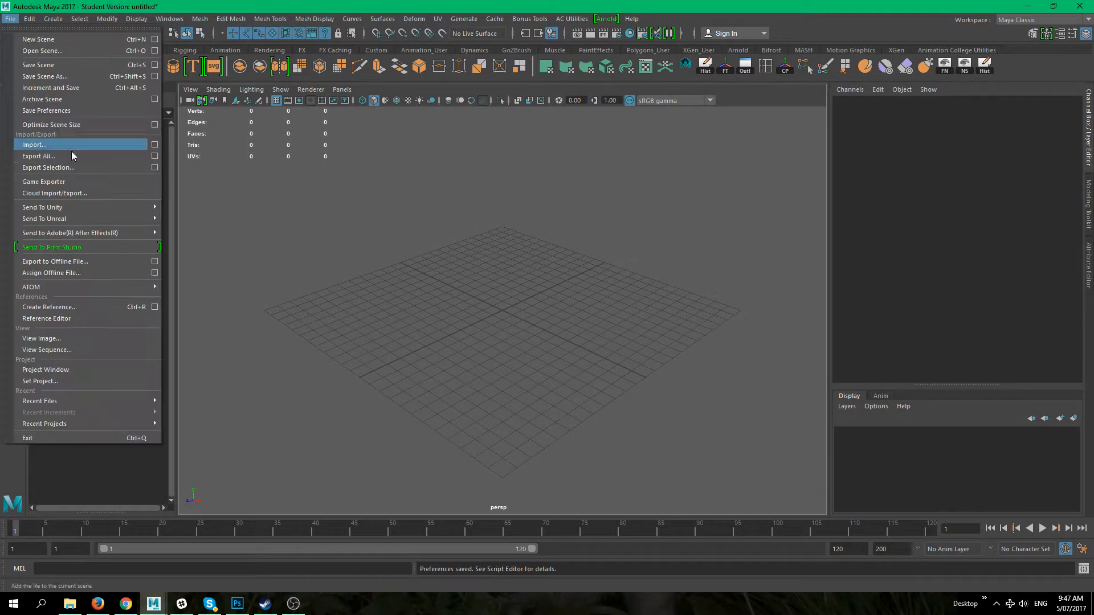
left_click(94, 77)
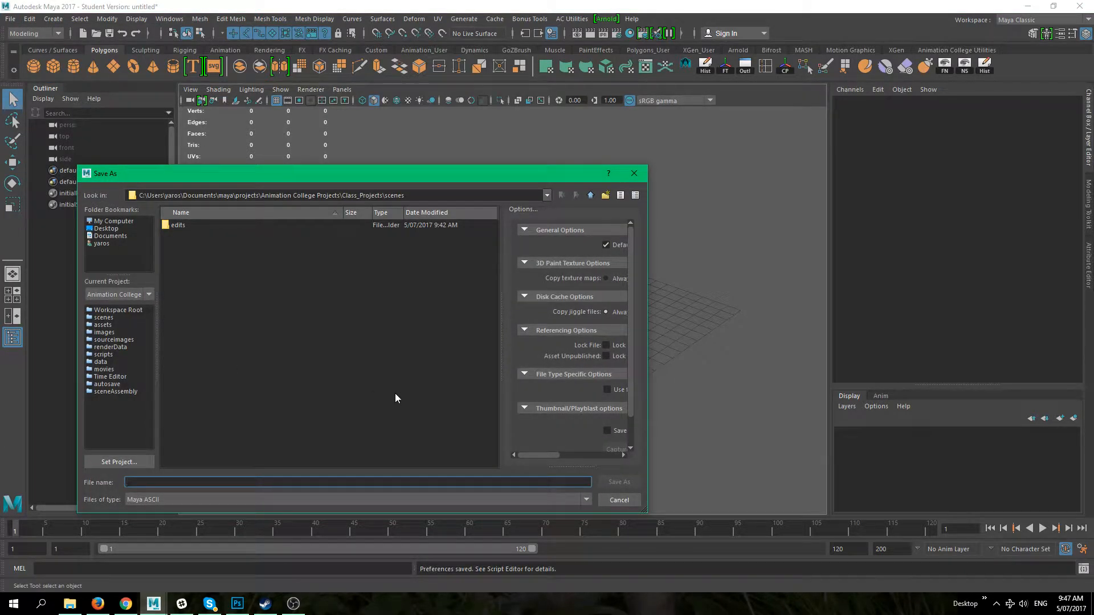
type("test_01")
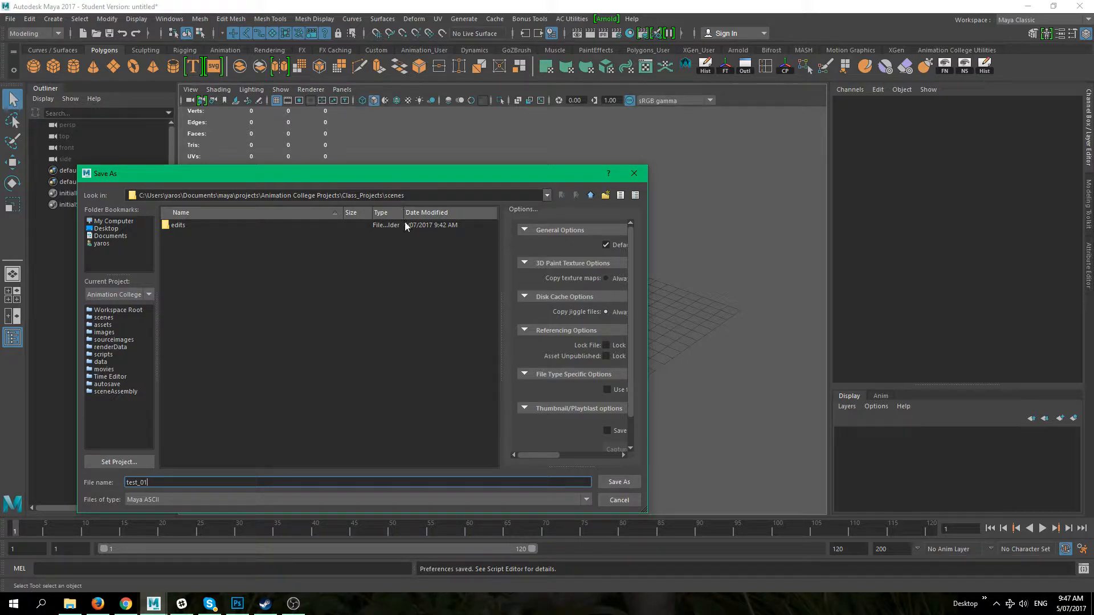
key("Return")
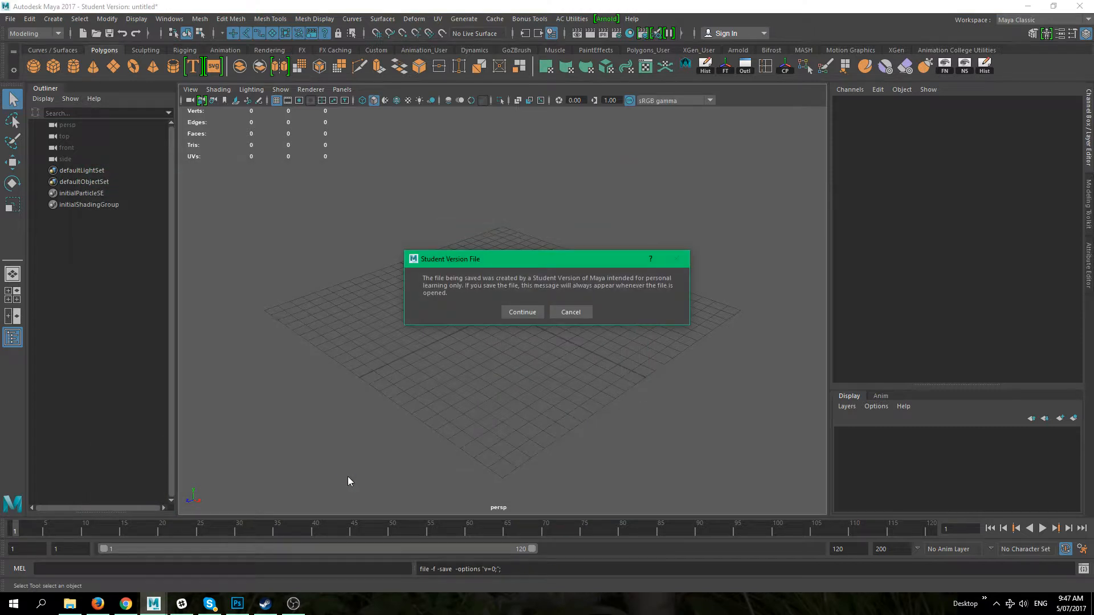
key("Return")
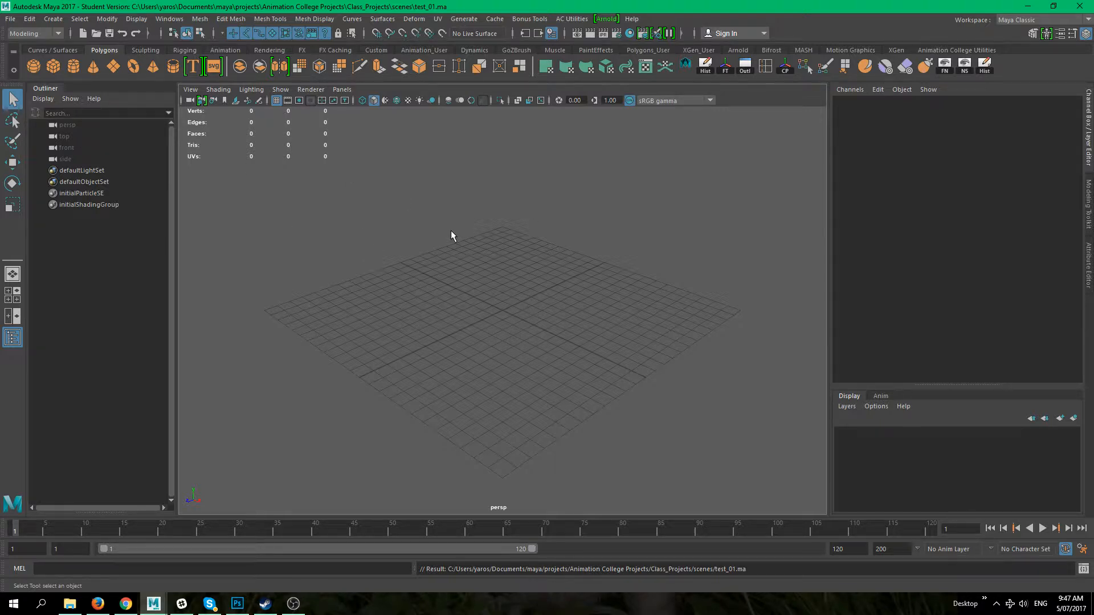
Step: Save the scene again under the new name test_finishedPiece_02.ma, accepting the student version notice
left_click(11, 19)
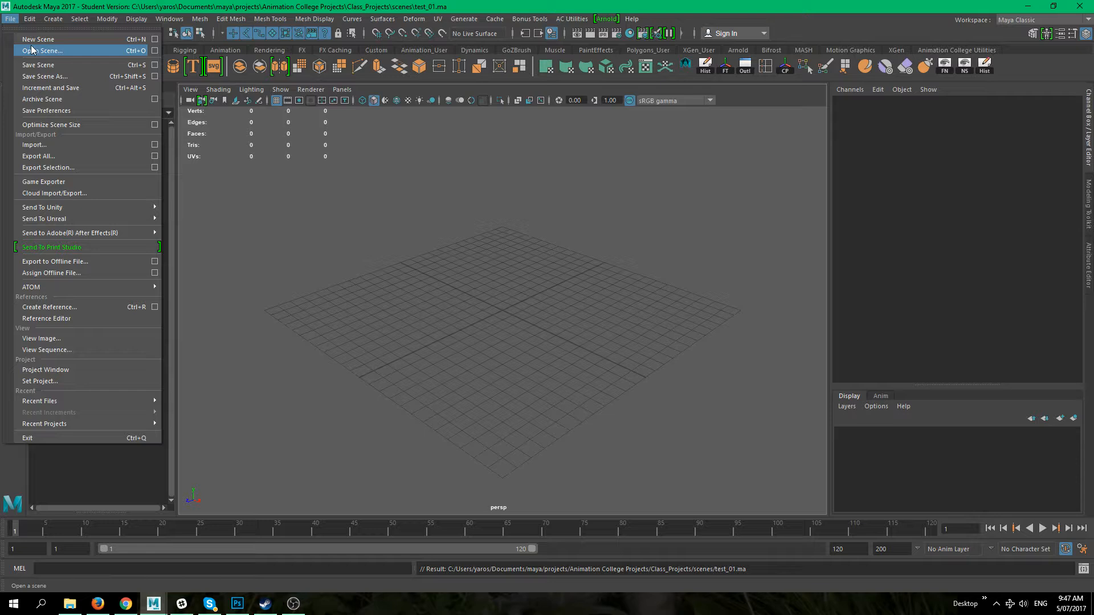
left_click(34, 77)
left_click(187, 244)
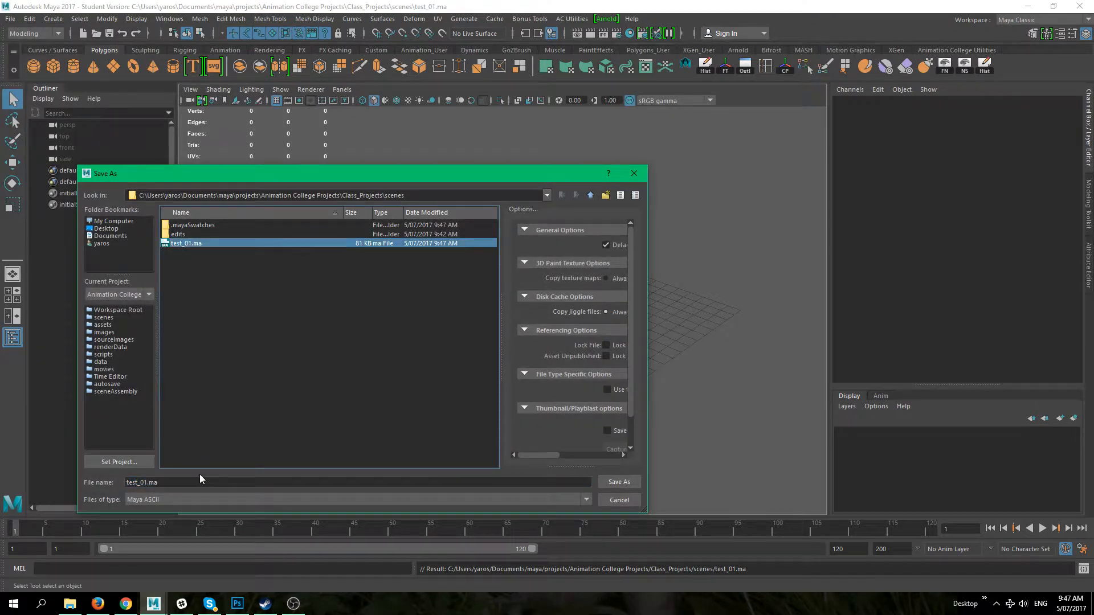
left_click(145, 484)
type("2")
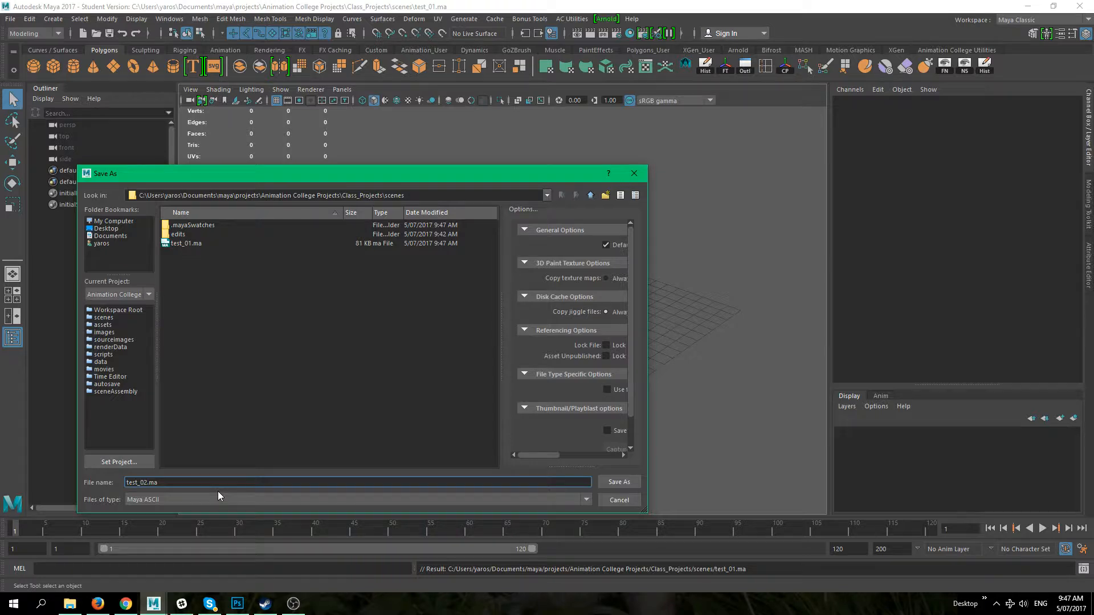
type("finishedPiece_")
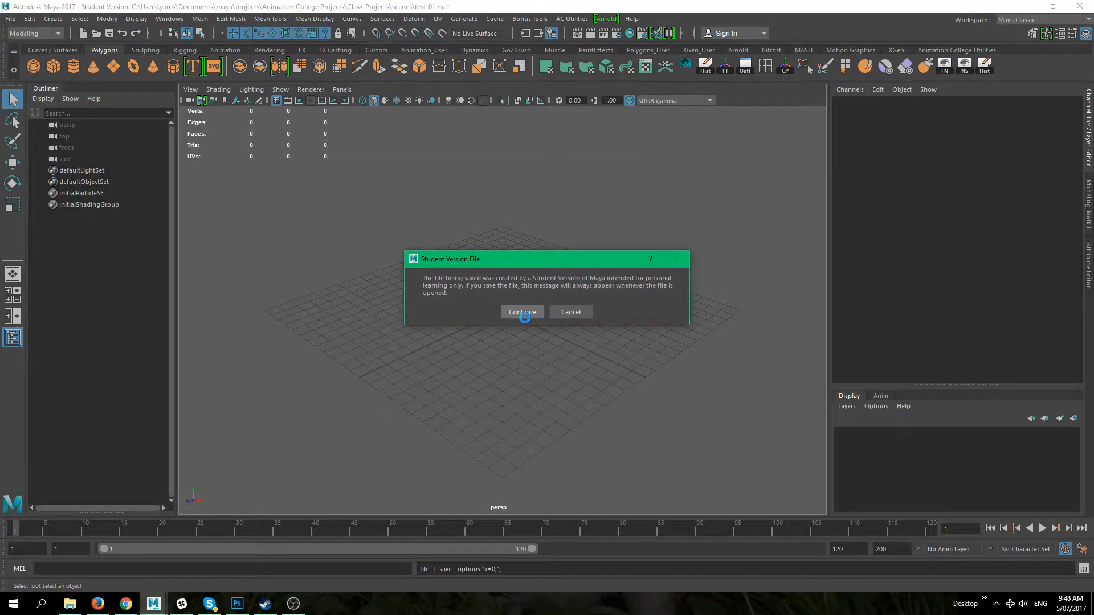
left_click(520, 312)
Step: Resave test_finishedPiece_02.ma as Maya ASCII, replacing the existing file and accepting the student notice
left_click(10, 19)
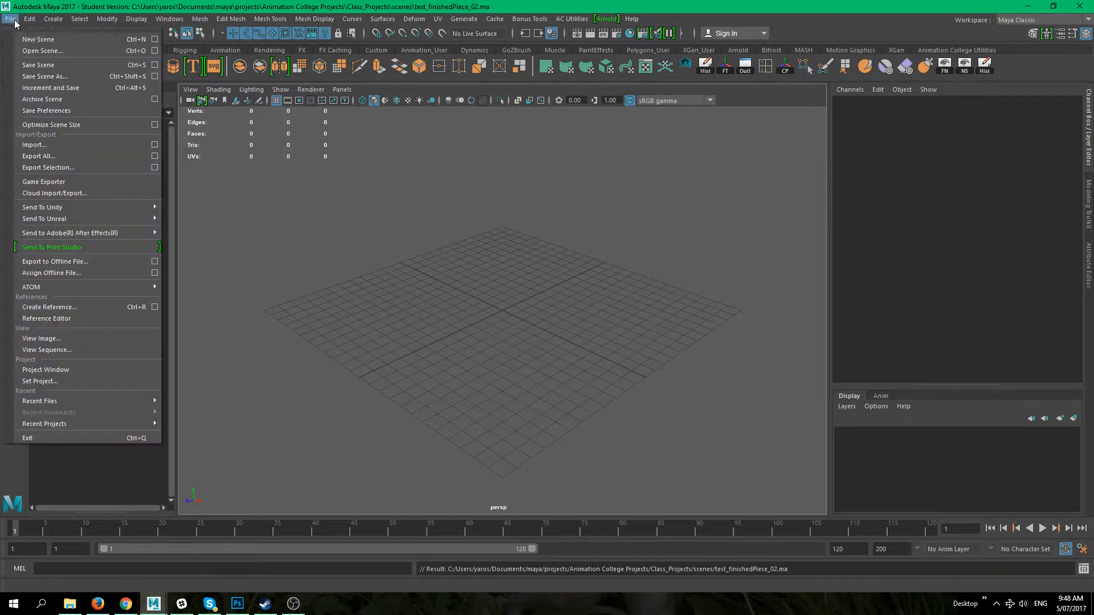
left_click(54, 77)
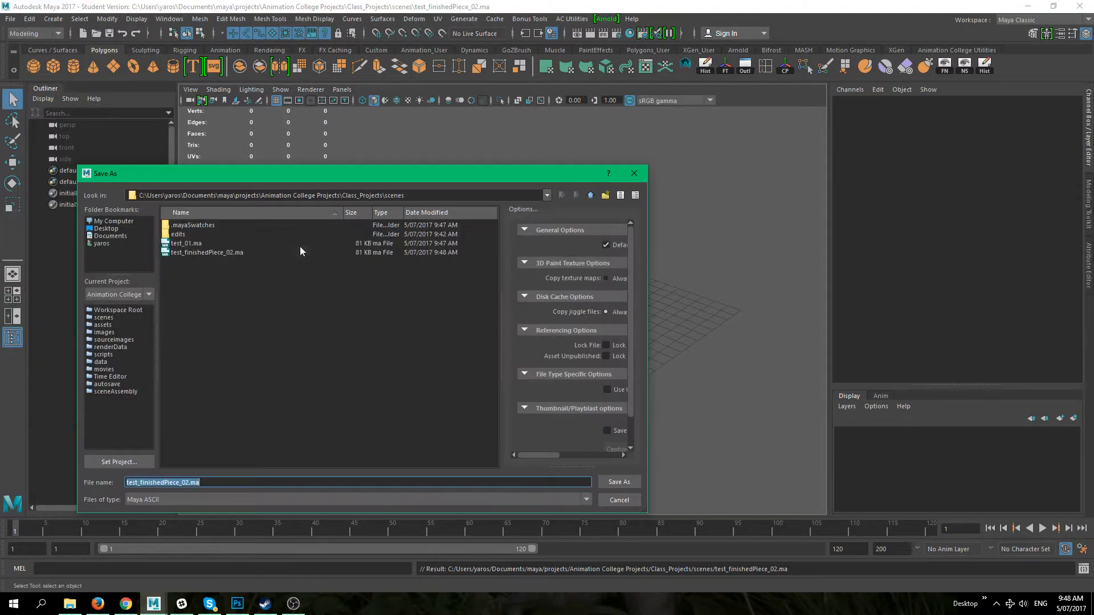
left_click(243, 499)
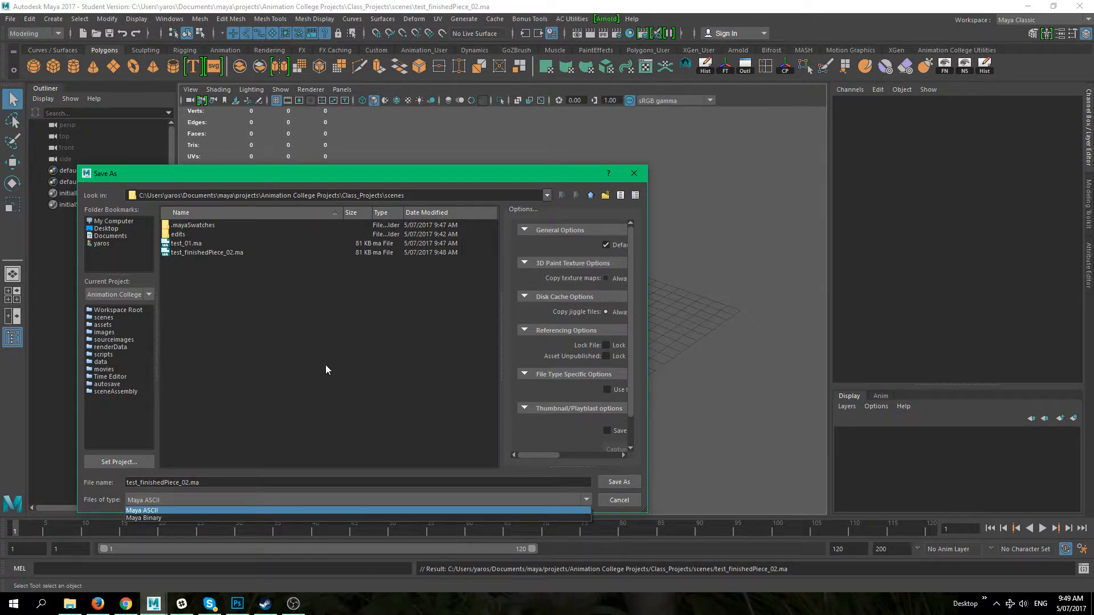
left_click(179, 508)
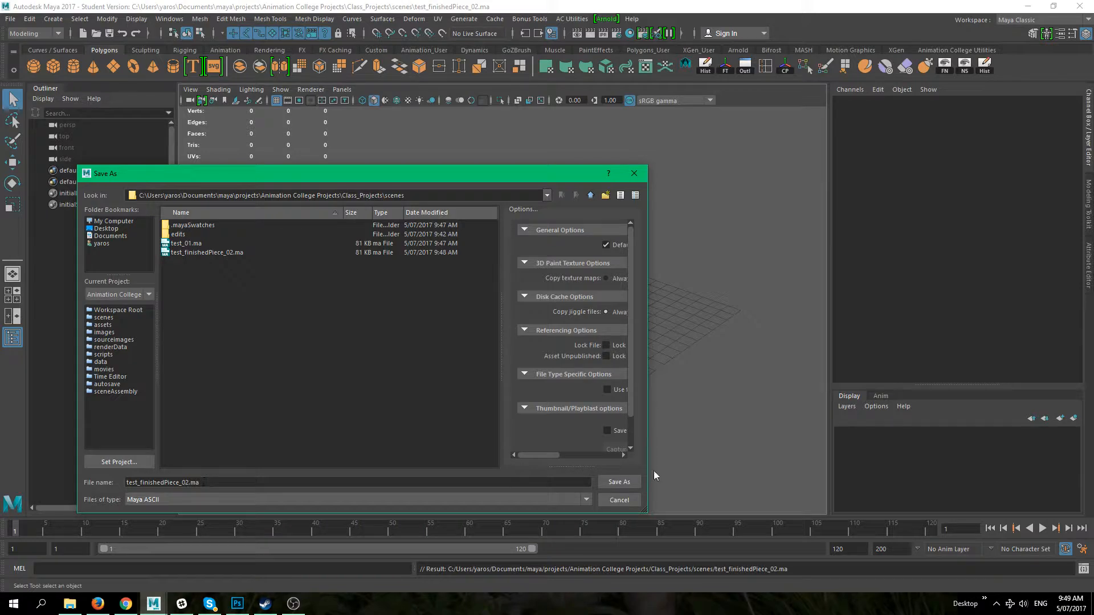
left_click(620, 481)
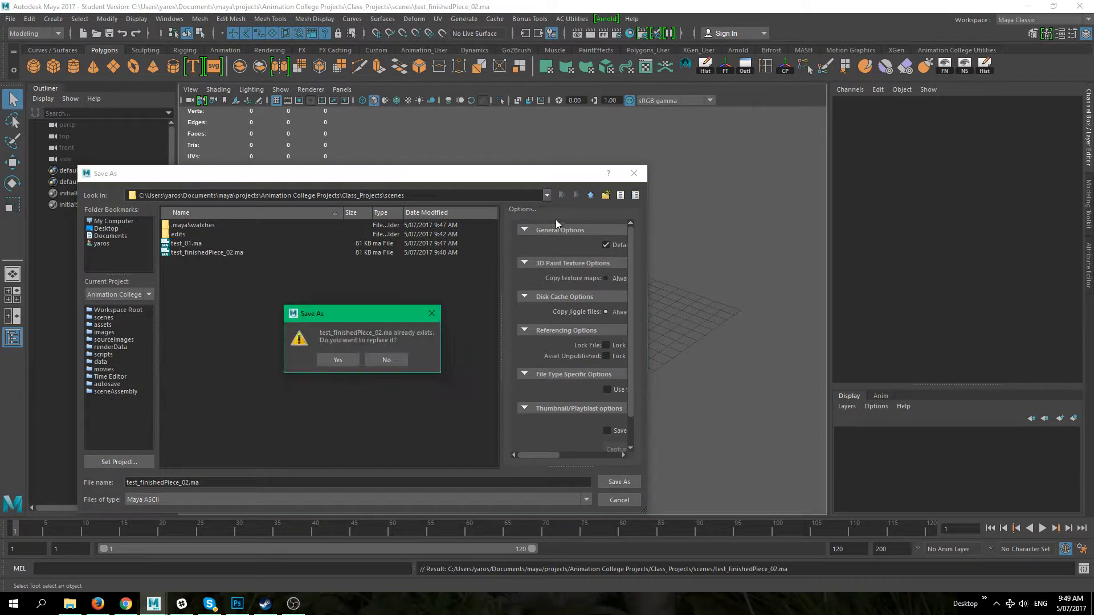
left_click(338, 360)
left_click(517, 312)
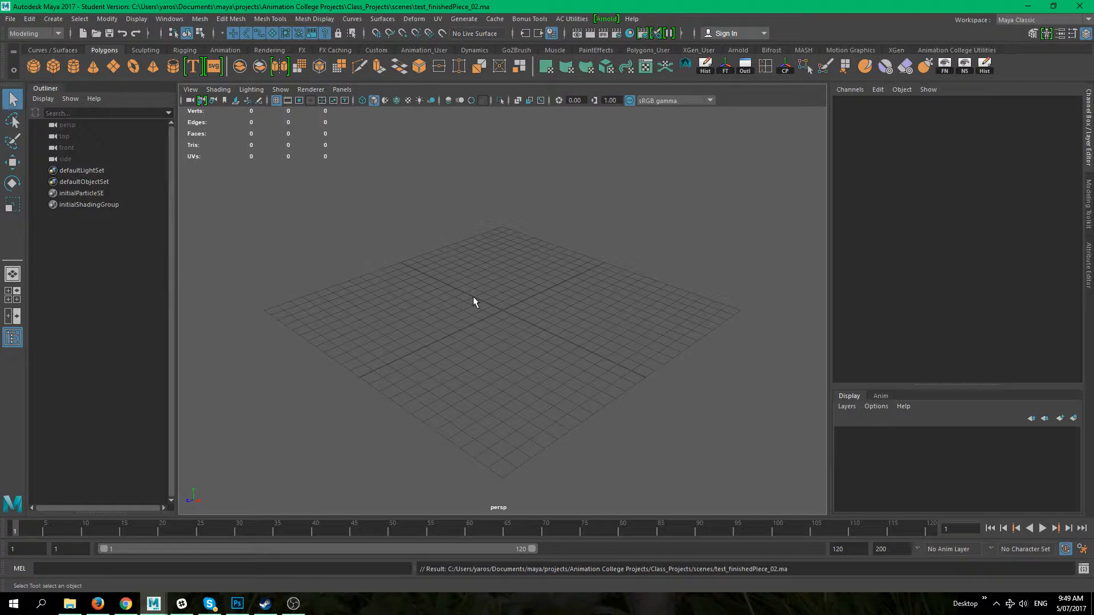
Step: Create a polygon sphere and scale it uniformly to about 5.4
left_click(34, 67)
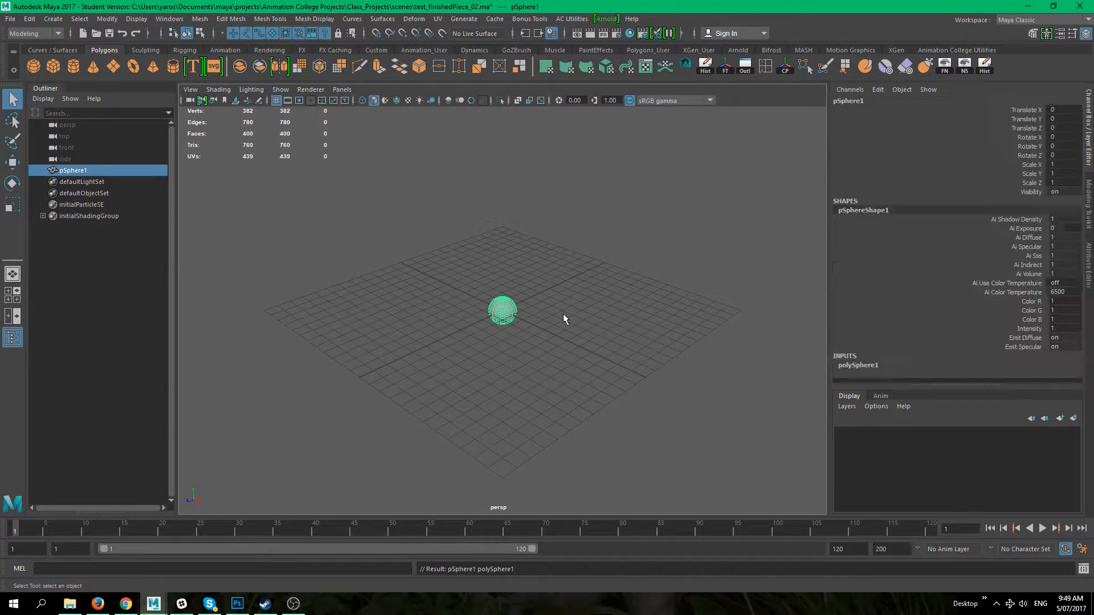
key("r")
left_click_drag(502, 310, 582, 347)
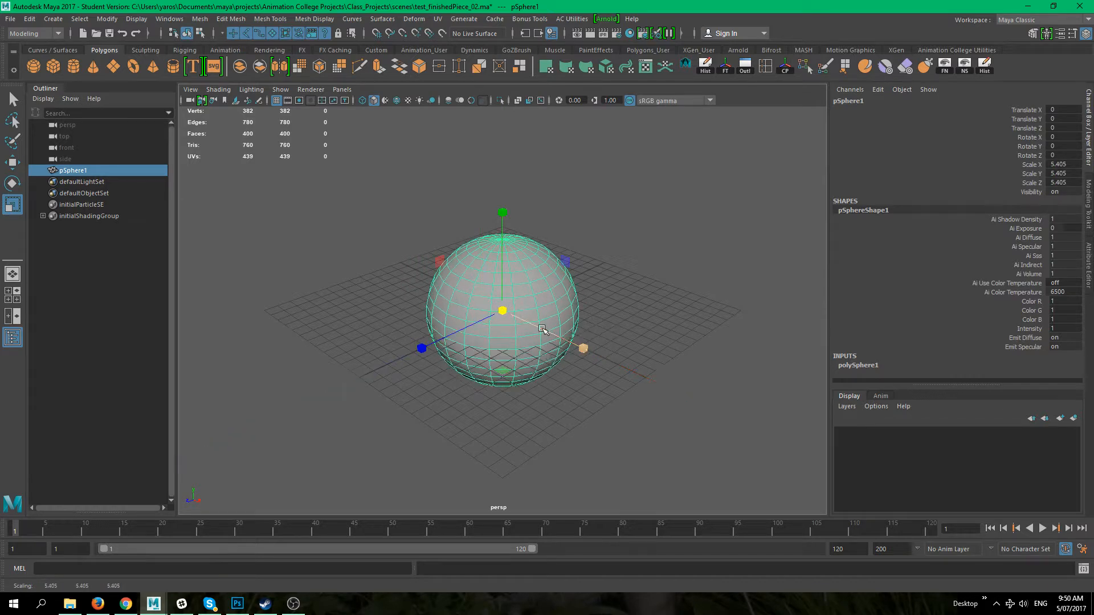
left_click(550, 371)
left_click(523, 337)
key("w")
left_click_drag(506, 308, 620, 310)
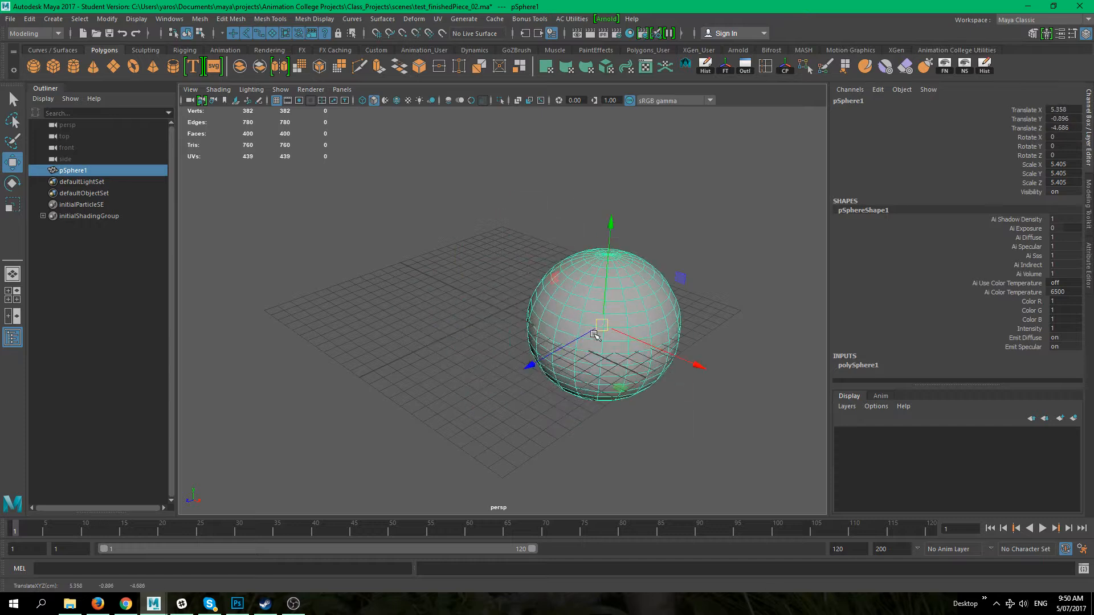
key("ctrl+z")
key("e")
mouse_move(524, 304)
left_mouse_down()
mouse_move(538, 319)
mouse_move(543, 310)
mouse_move(508, 317)
left_mouse_up()
key("ctrl+z")
key("r")
key("ctrl+z")
left_click(568, 409)
left_click(485, 359)
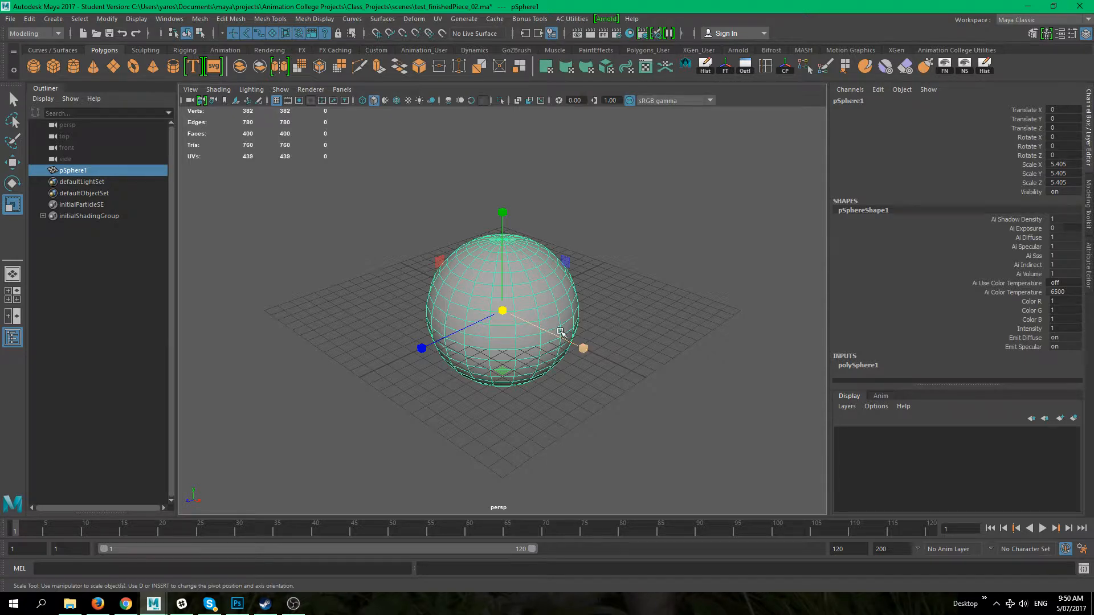
Step: Switch the sphere to vertex component mode and select a single vertex on its upper side
left_click_drag(564, 331, 393, 336, "alt")
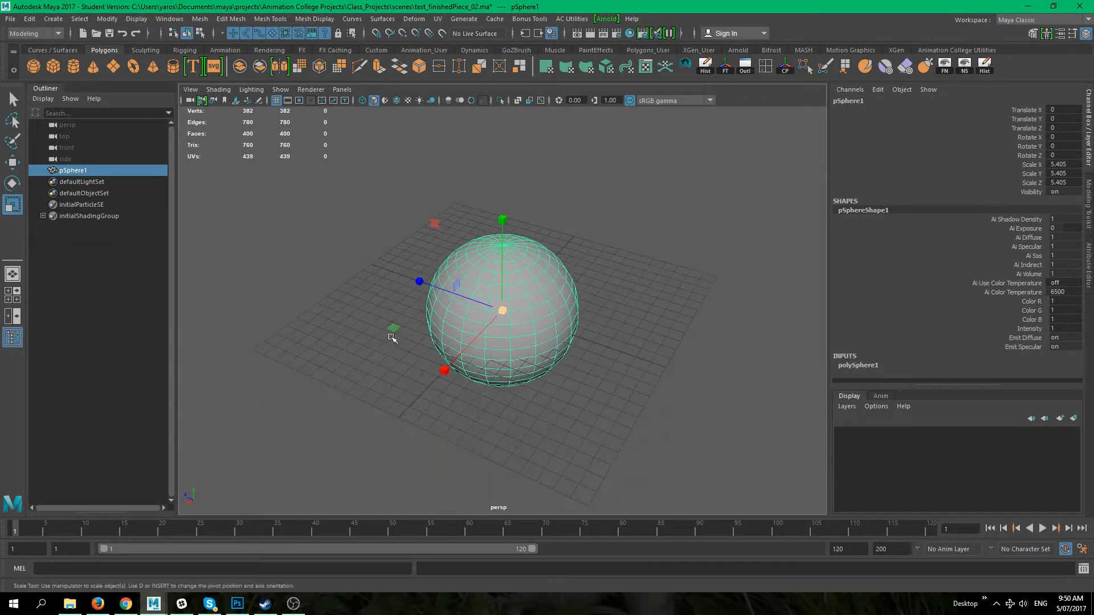
scroll(469, 328, "up", 3)
left_click_drag(453, 373, 474, 282, "alt")
left_click_drag(601, 352, 558, 369, "alt")
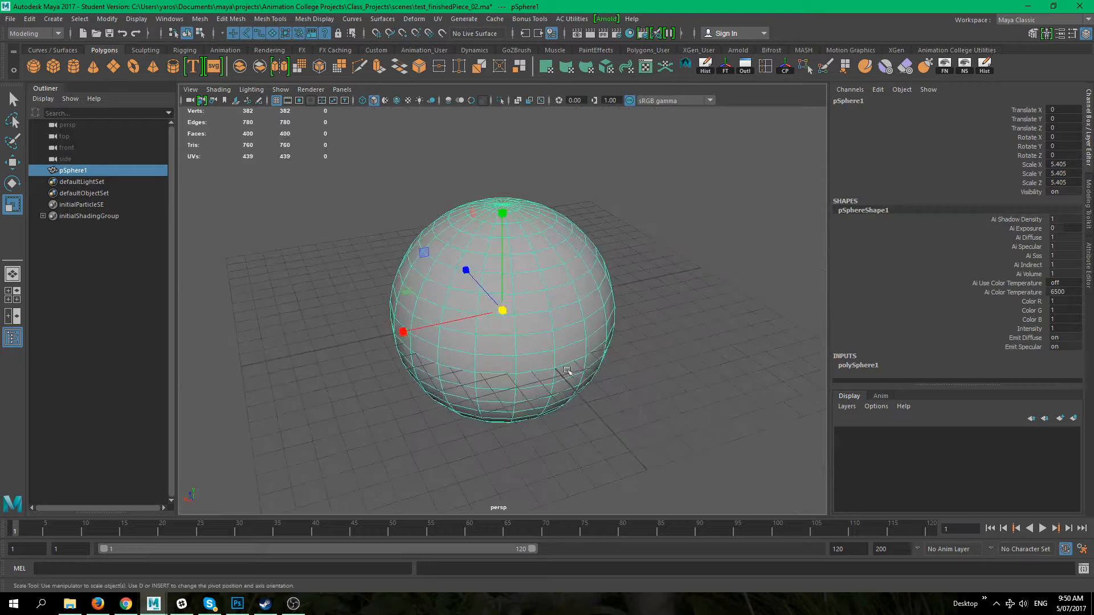
left_click_drag(484, 318, 536, 305, "alt")
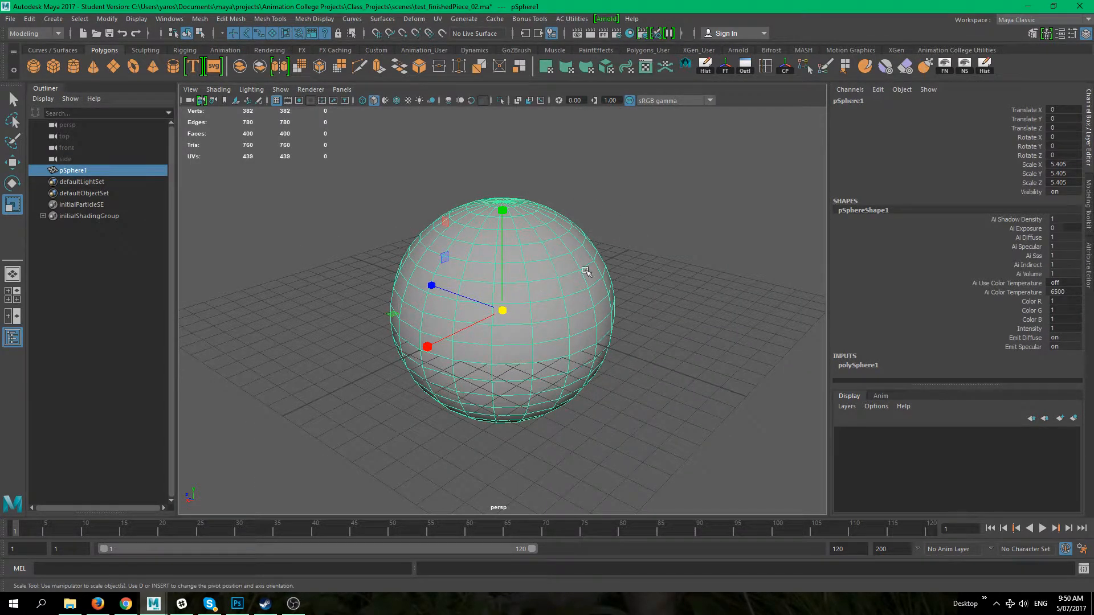
right_click(534, 274)
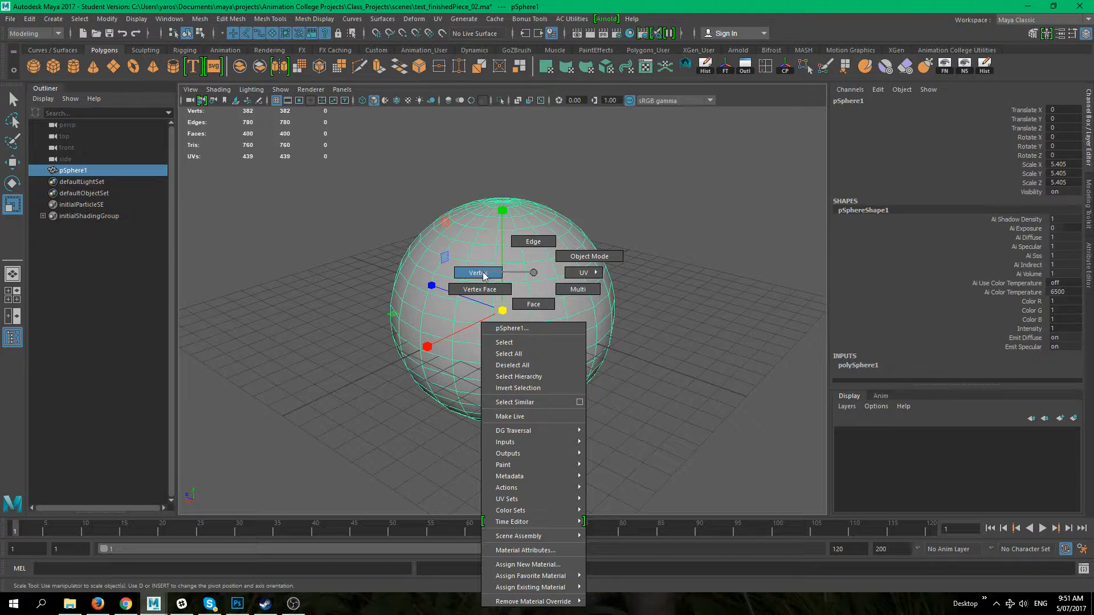
right_click_drag(483, 275, 484, 274)
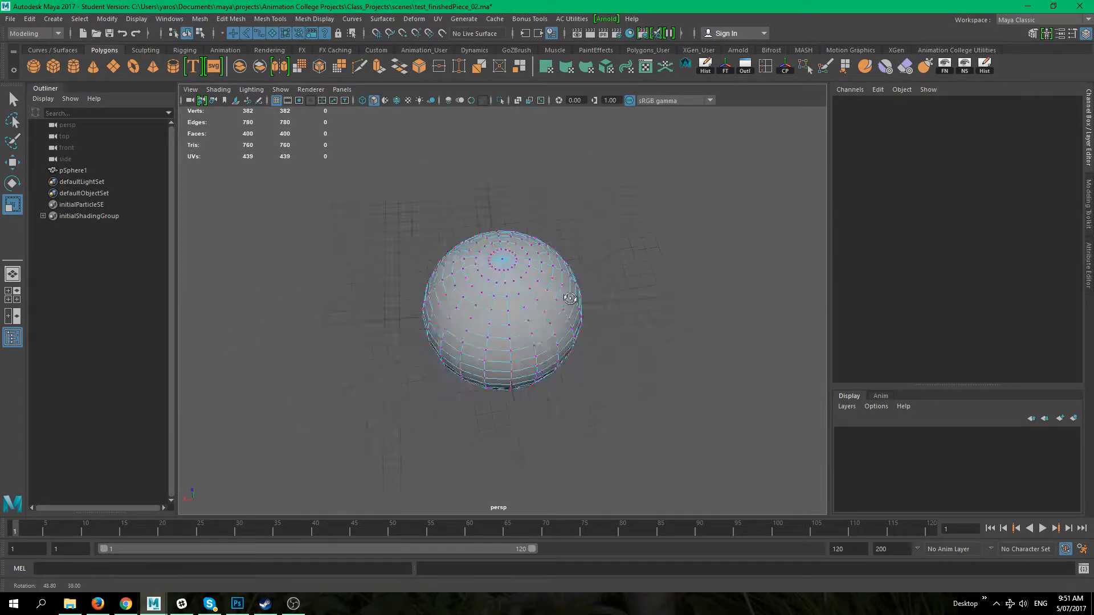
scroll(676, 317, "up", 3)
left_click_drag(570, 328, 563, 305, "alt")
left_click(563, 274)
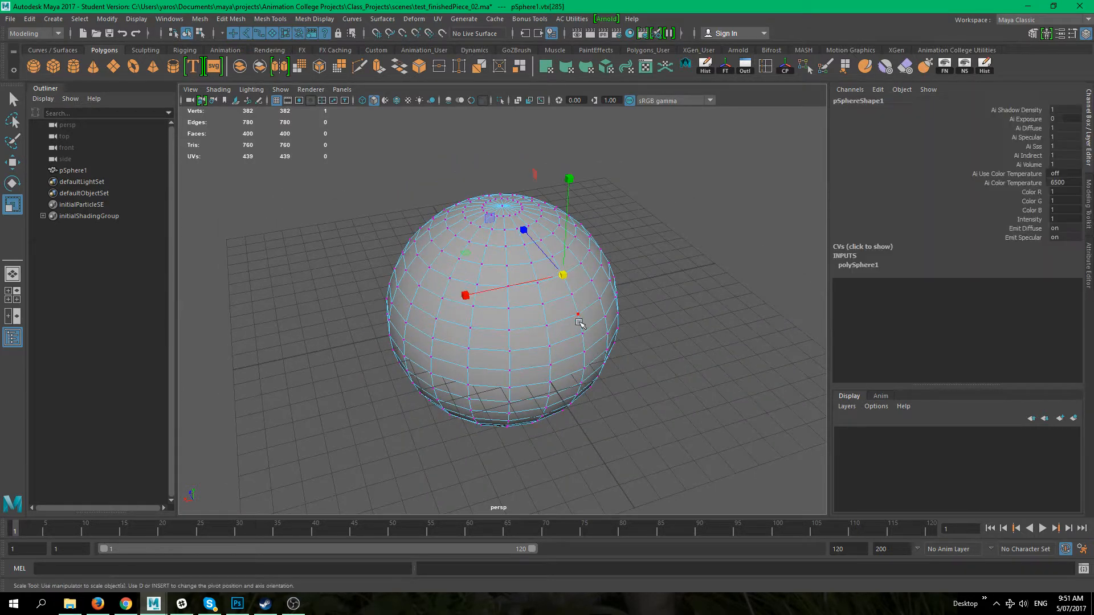
Step: Try moving the selected vertex and undo the move
key("w")
left_click_drag(618, 347, 620, 350, "alt")
left_click_drag(563, 278, 595, 267)
key("ctrl+z")
Step: Switch the viewport to the front view
left_click_drag(682, 306, 524, 272, "alt")
left_click_drag(677, 344, 644, 323, "alt")
key("space")
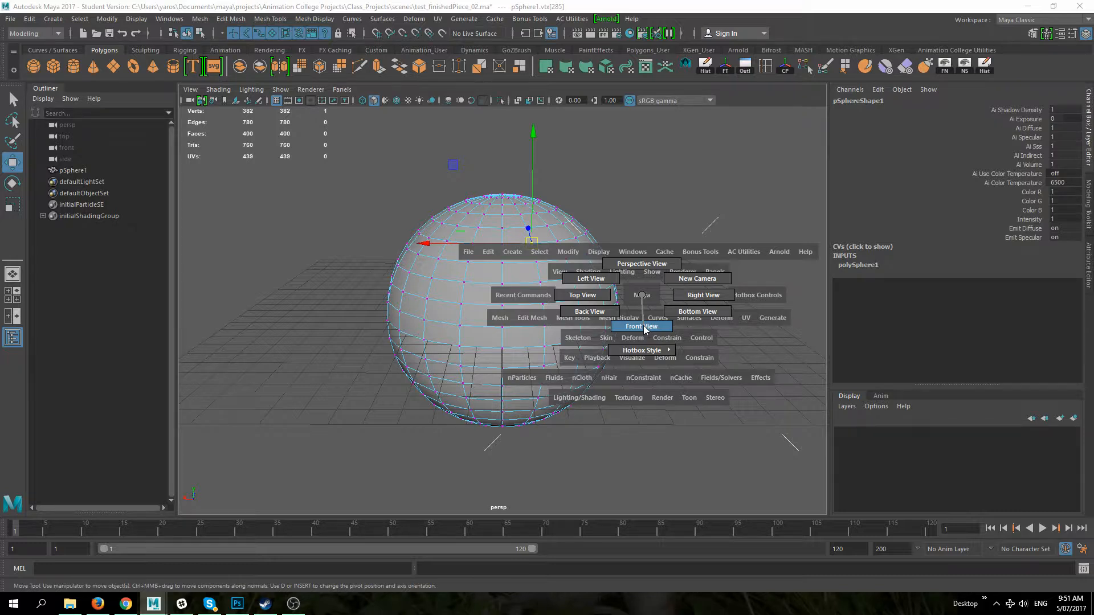
left_click_drag(644, 326, 645, 327)
right_click_drag(646, 321, 484, 257, "alt")
mouse_move(609, 308)
middle_mouse_down("alt")
mouse_move(599, 355)
mouse_move(614, 307)
middle_mouse_up("alt")
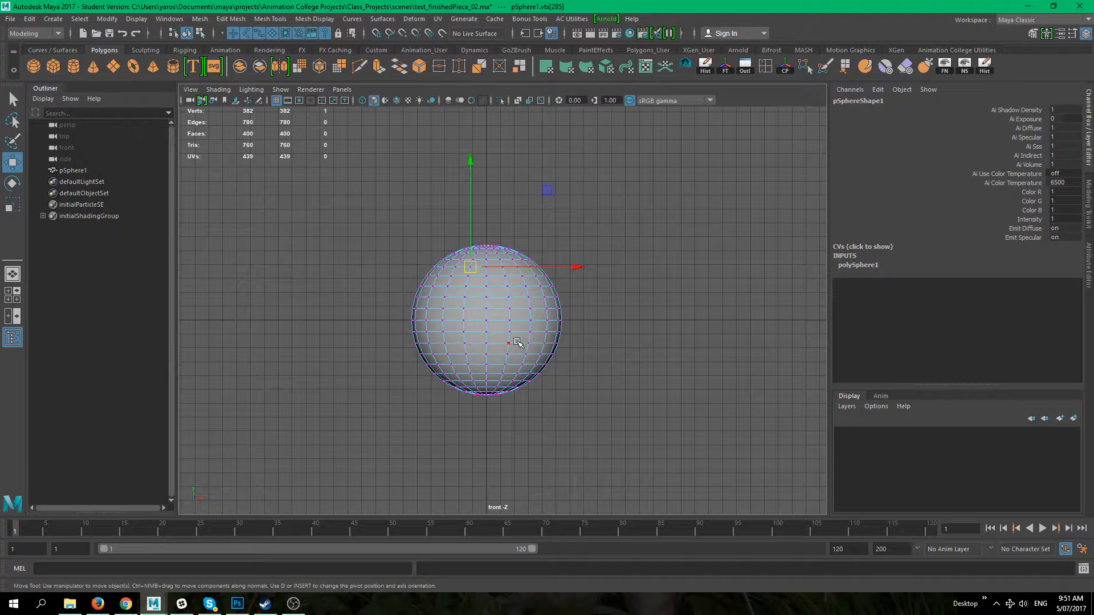
Step: Select the sphere's upper vertices in the front view and pull them upward into a tall column
left_click_drag(400, 189, 604, 282)
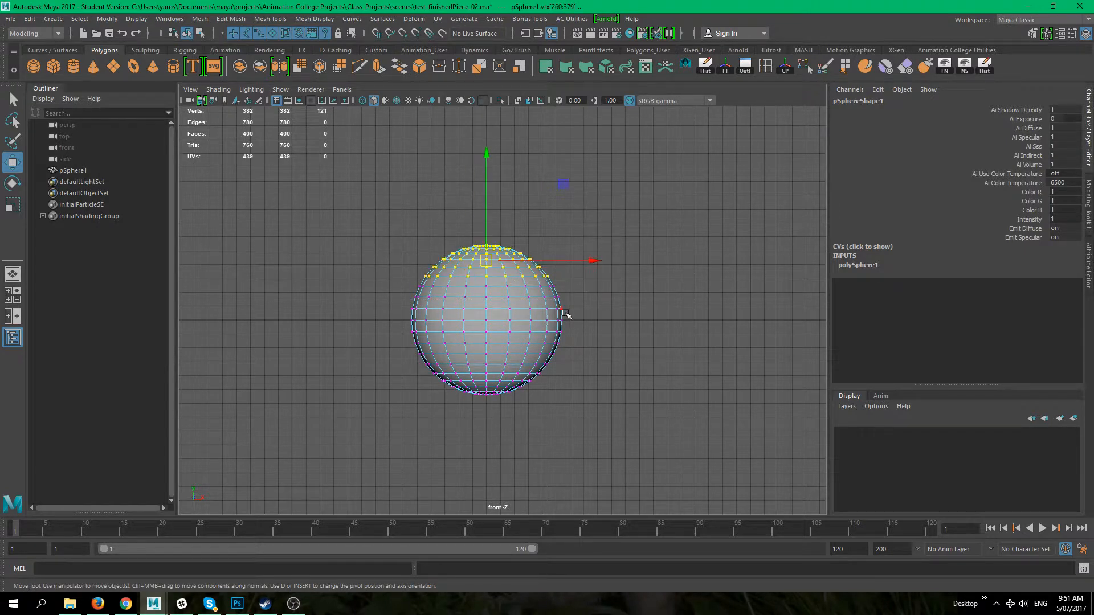
middle_click_drag(566, 313, 569, 358, "alt")
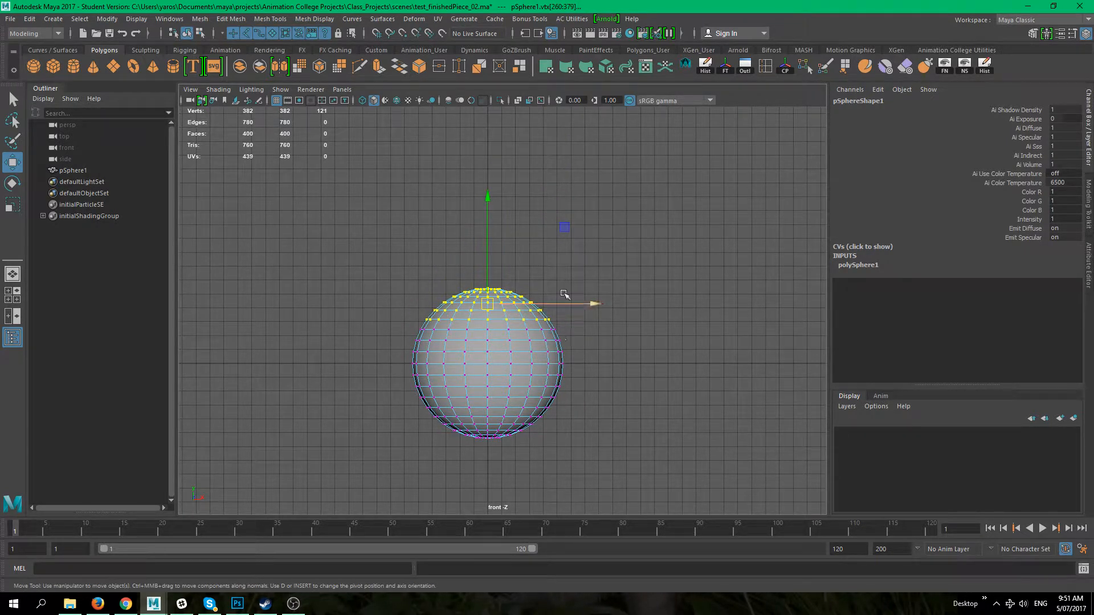
left_click_drag(409, 249, 561, 304)
left_click_drag(488, 250, 488, 123)
Step: Select the sphere's lower vertices and pull them downward to stretch the bottom into a column
middle_click_drag(581, 335, 554, 208, "alt")
left_click_drag(537, 391, 402, 284)
left_click_drag(463, 249, 477, 374)
middle_click_drag(546, 187, 540, 211, "alt")
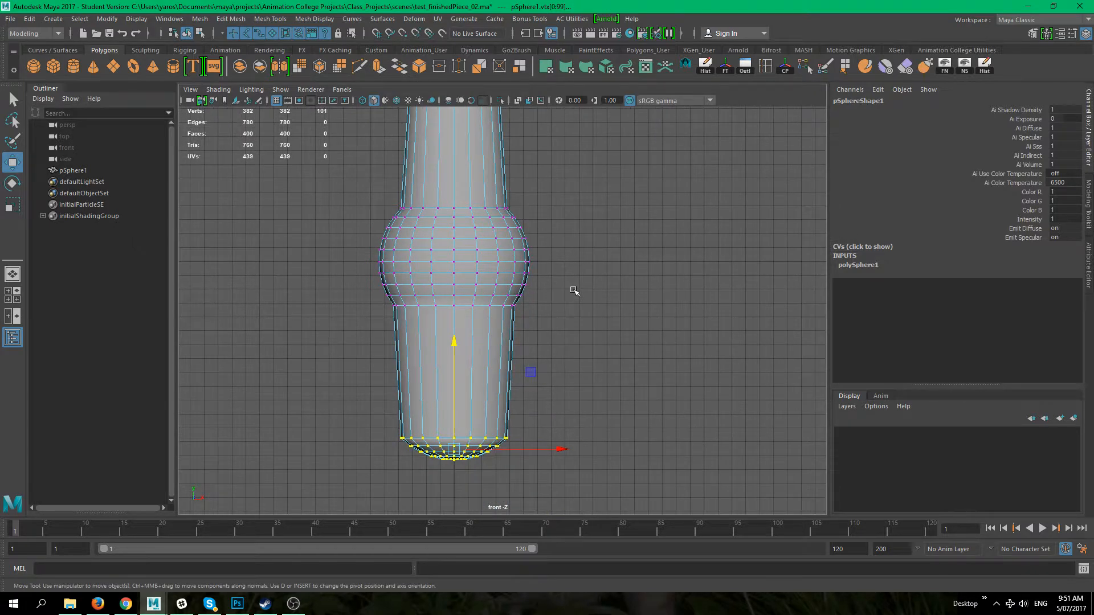
Step: Switch to the perspective view, select a few vertices on the bulge's middle and move them slightly
left_click(574, 290)
key("space")
mouse_move(572, 289)
left_mouse_down()
mouse_move(563, 263)
mouse_move(564, 281)
left_mouse_up()
right_click_drag(564, 281, 423, 188, "alt")
right_click_drag(534, 256, 478, 229, "alt")
left_click_drag(555, 269, 486, 248, "alt")
right_click_drag(493, 252, 551, 308, "alt")
left_click(552, 307)
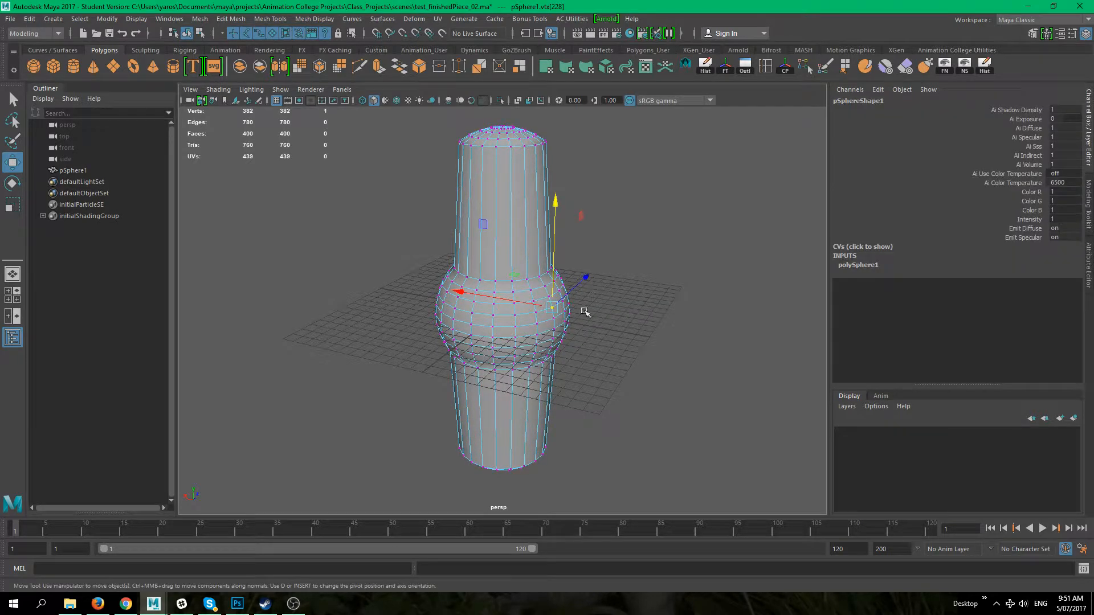
left_click(672, 340)
left_click_drag(640, 342, 602, 342, "alt")
right_click_drag(601, 343, 633, 356, "alt")
left_click(539, 314)
left_click_drag(664, 316, 567, 359, "alt")
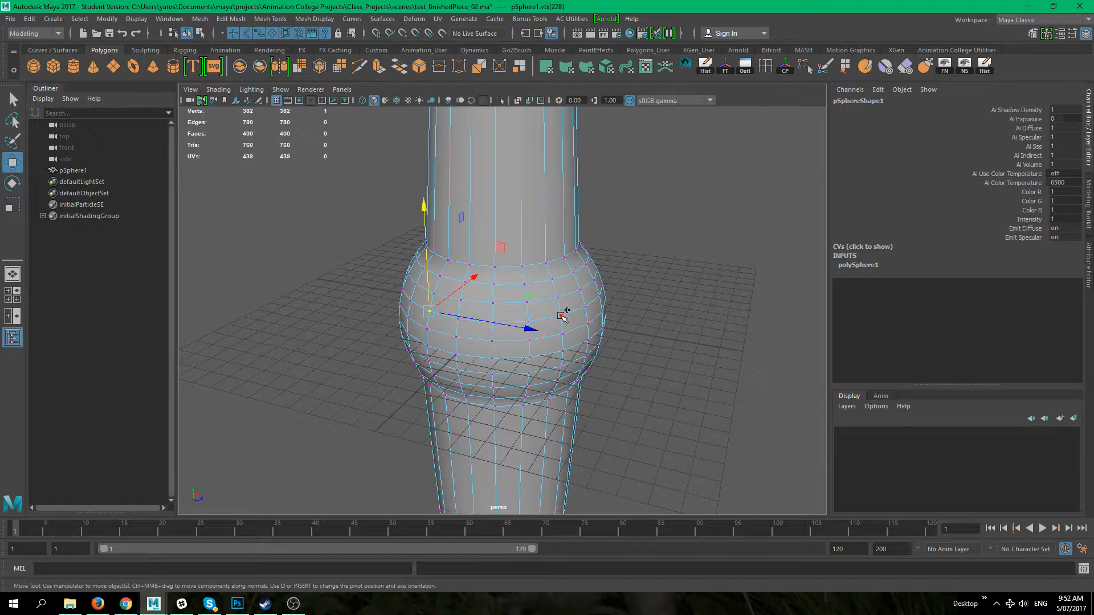
double_click(560, 314, "shift")
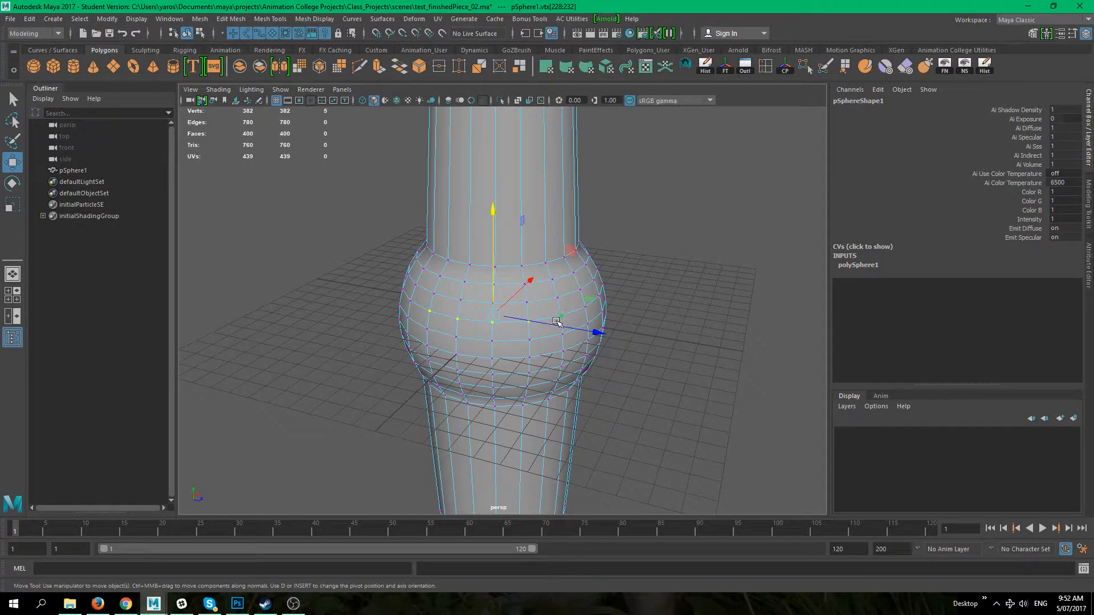
left_click_drag(494, 315, 498, 326)
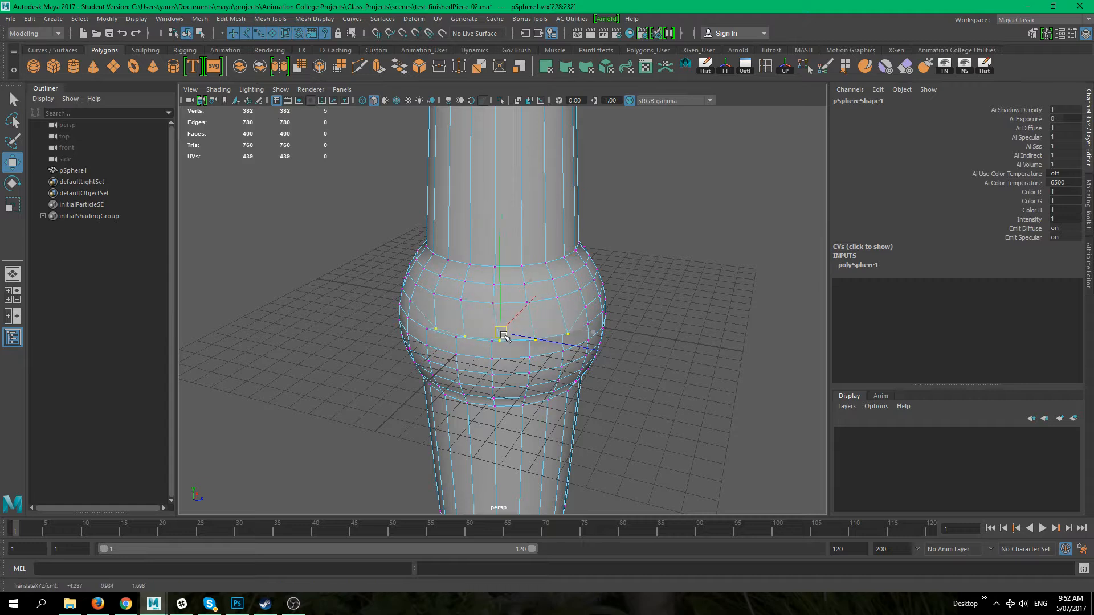
Step: Select a vertex loop around the bulge and try scaling it, then undo the scale
left_click(619, 370)
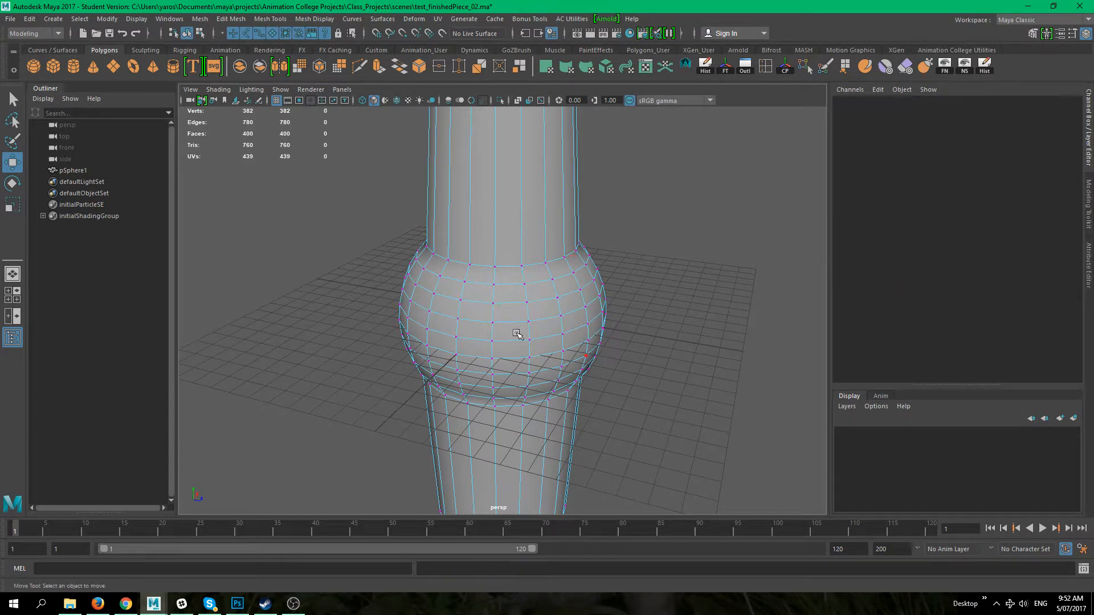
left_click(492, 322)
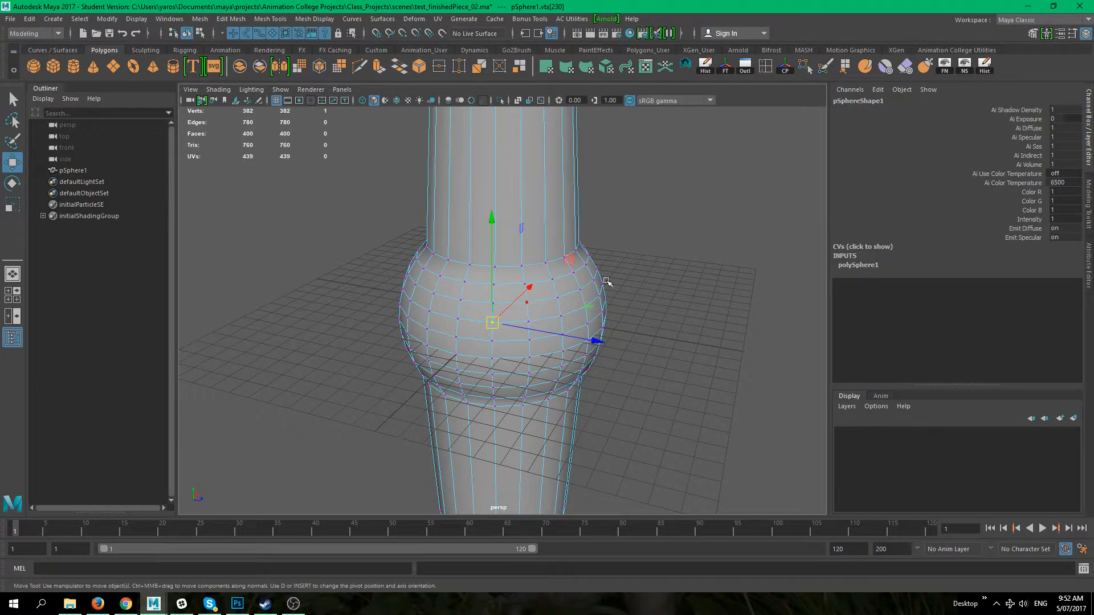
left_click(547, 322)
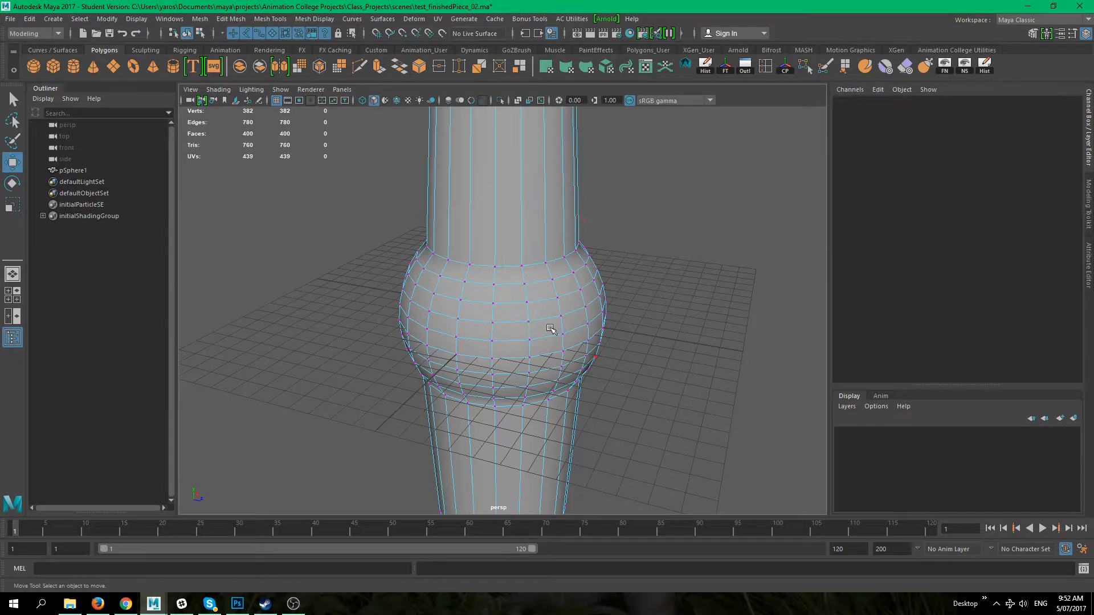
left_click(493, 323)
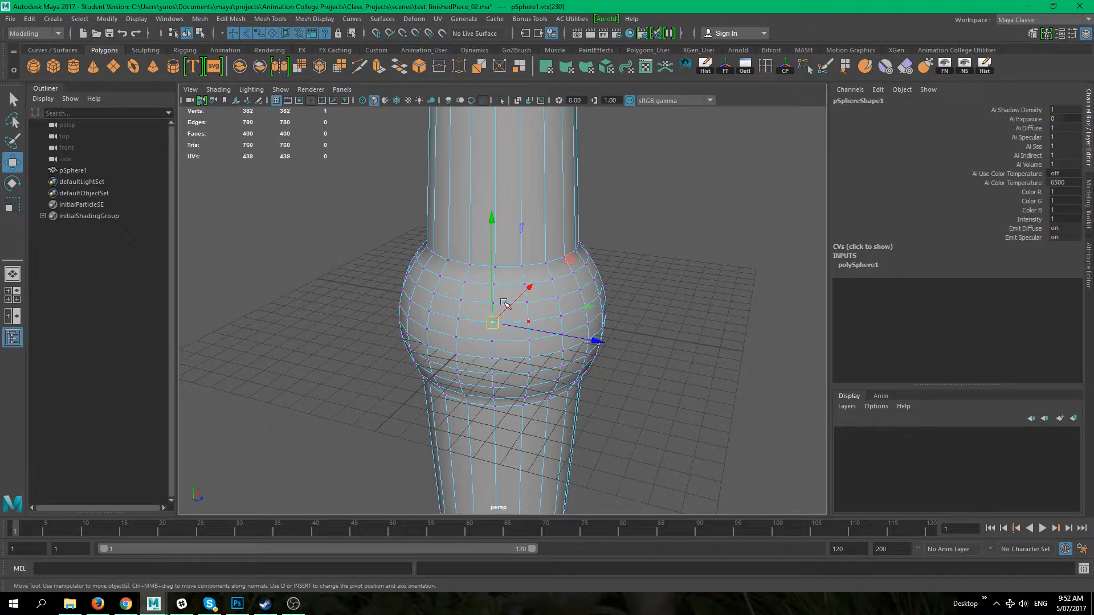
double_click(529, 319, "shift")
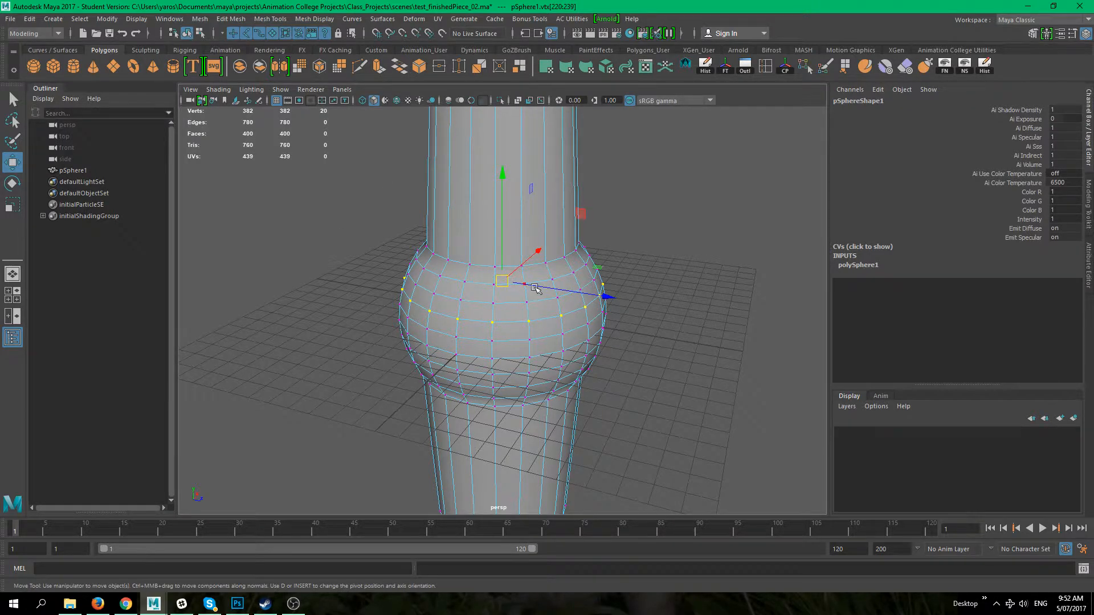
key("r")
left_click_drag(509, 281, 611, 280)
key("ctrl+z")
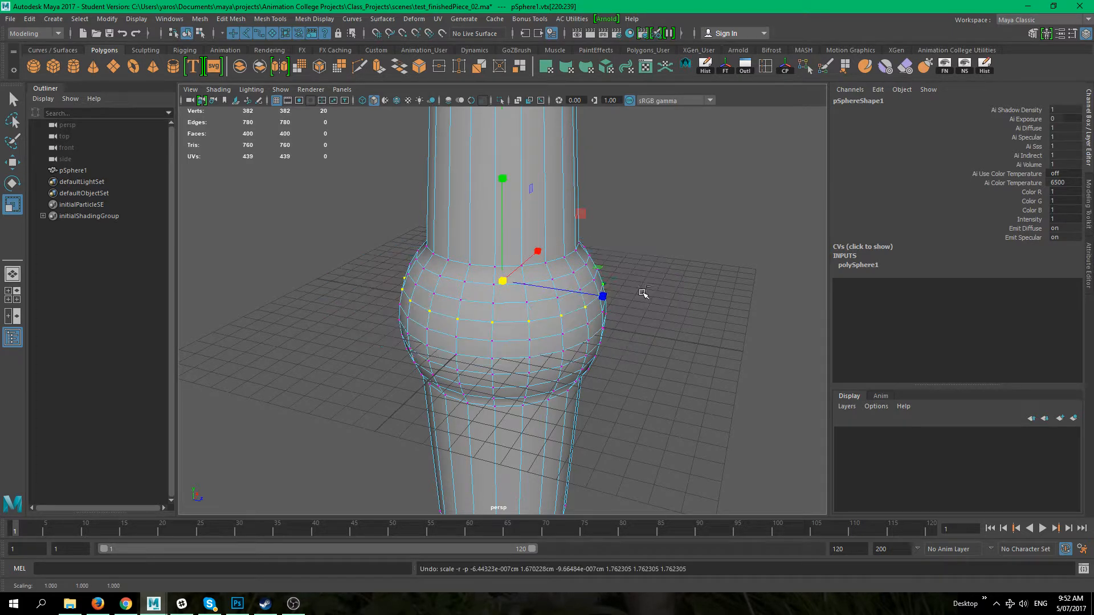
Step: Select three vertex rows around the bulge and scale them outward into a wide flange
left_click(651, 360)
left_click(491, 340)
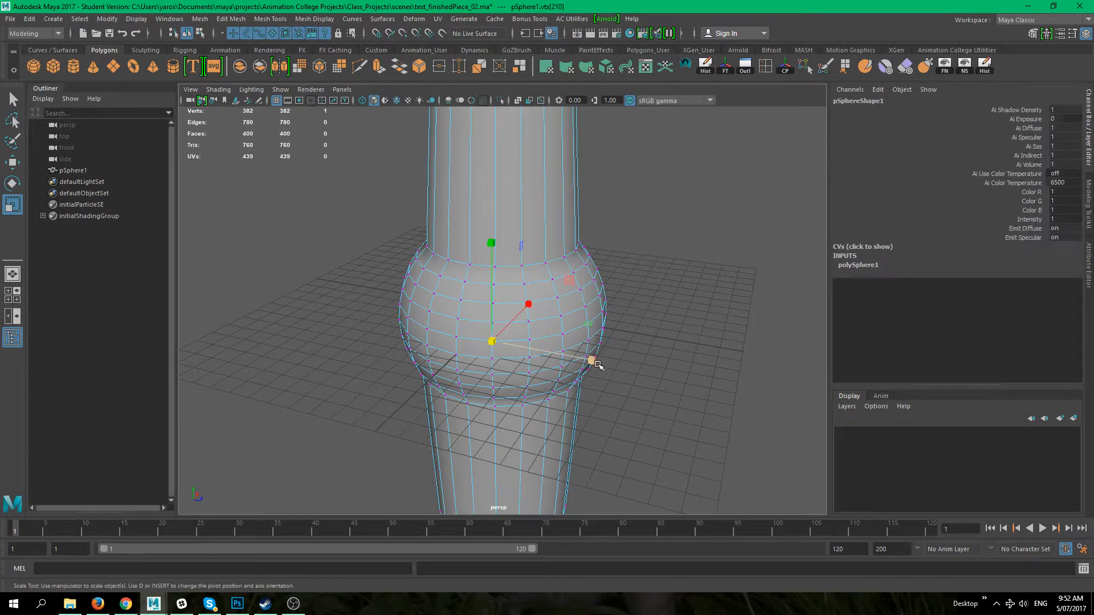
key("q")
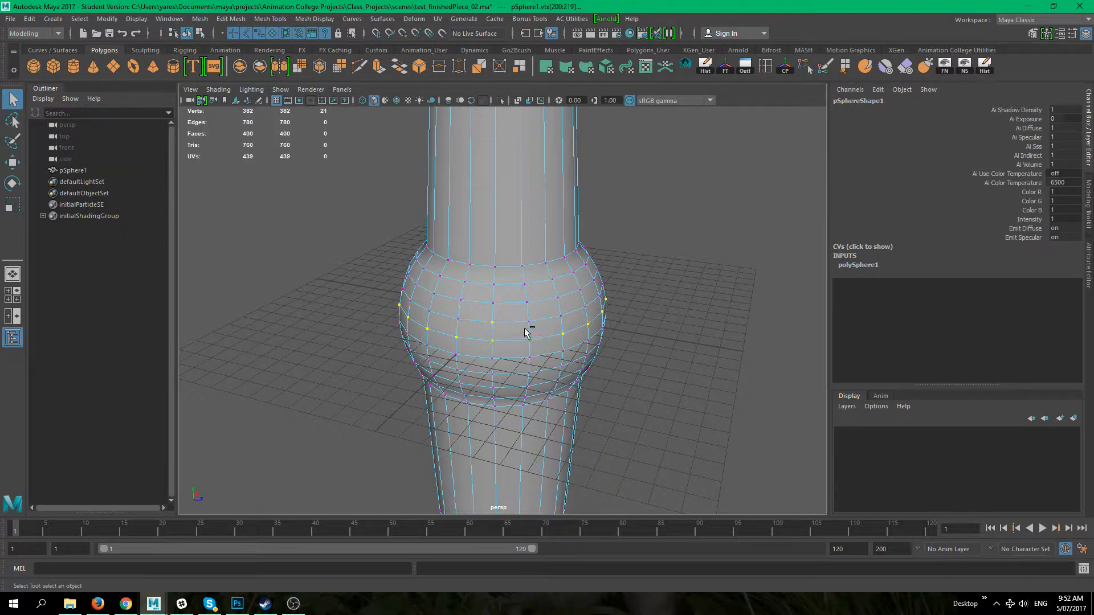
left_click(494, 305, "shift")
key("r")
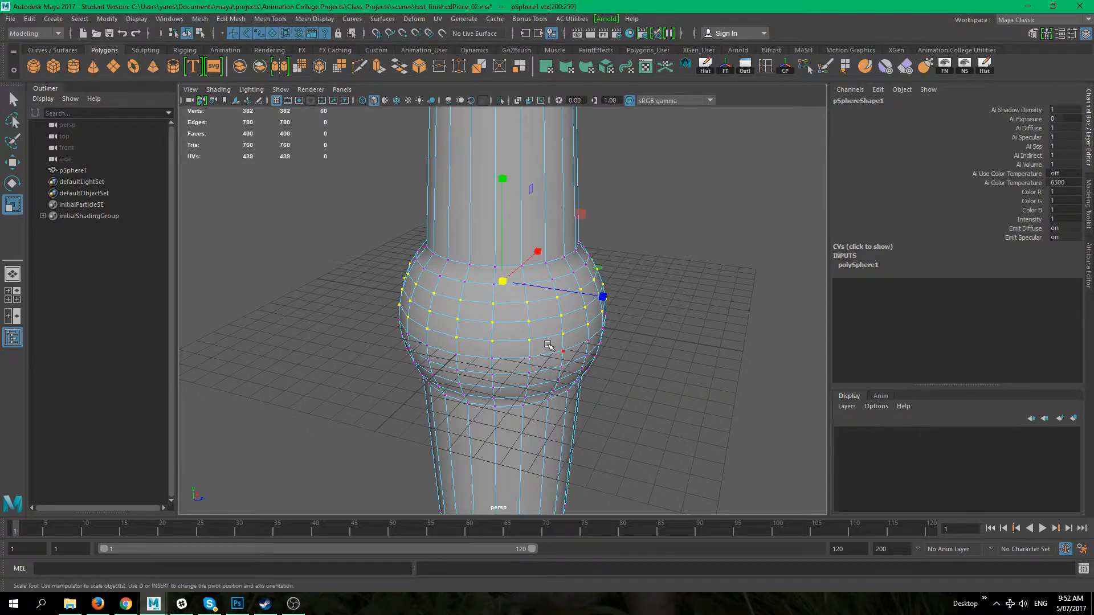
left_click_drag(509, 287, 676, 374)
left_click(683, 349)
middle_click_drag(635, 256, 525, 314, "alt")
right_click_drag(524, 313, 627, 357, "alt")
left_click_drag(626, 339, 611, 369, "alt")
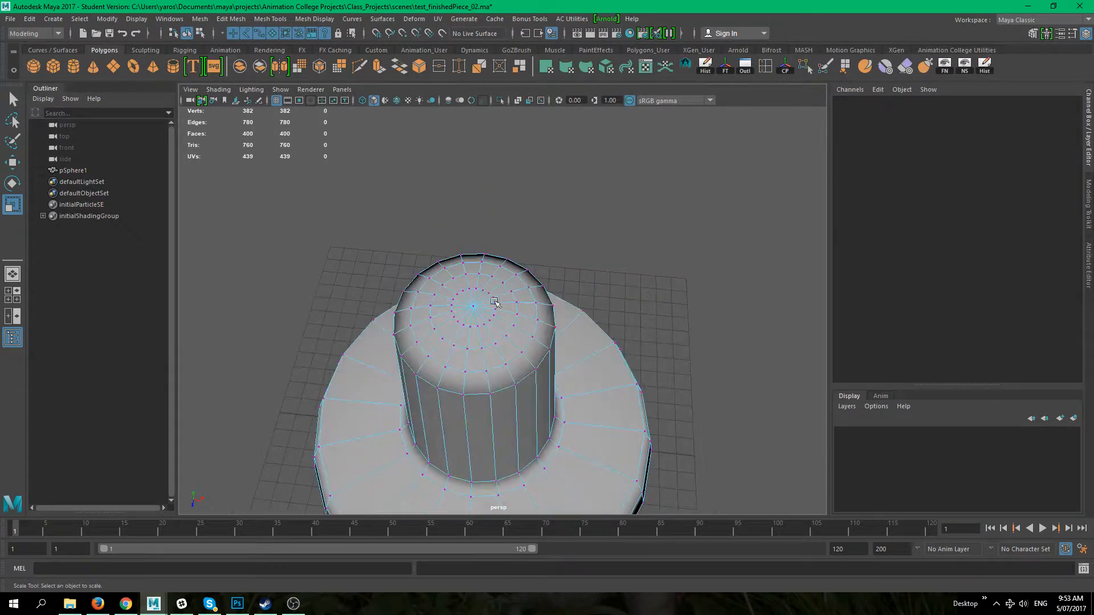
Step: Orbit and zoom around the flange to inspect its shape and vertices
left_click(469, 307)
key("w")
left_click(649, 344)
left_click_drag(649, 344, 617, 306, "alt")
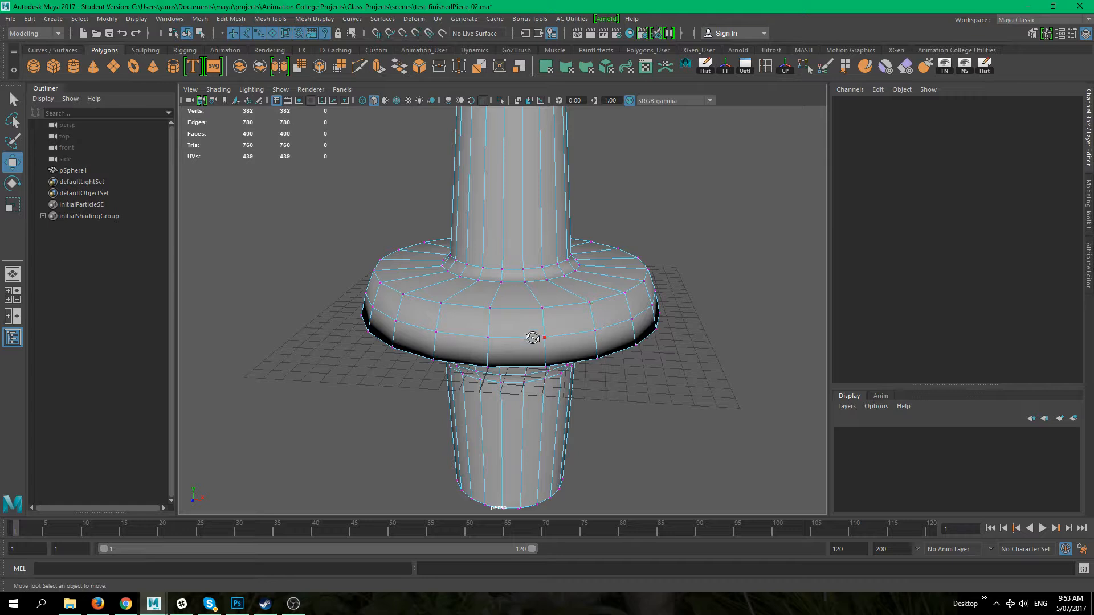
left_click_drag(532, 338, 560, 369, "alt")
left_click_drag(576, 290, 535, 277, "alt")
scroll(539, 365, "up", 3)
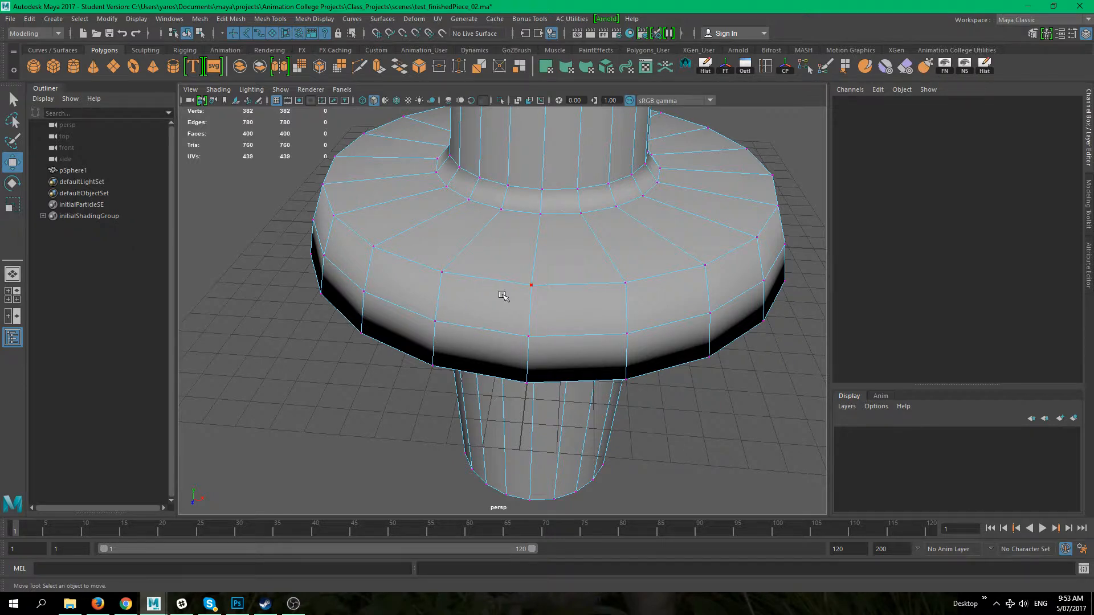
right_click_drag(482, 292, 476, 241)
left_click(484, 279)
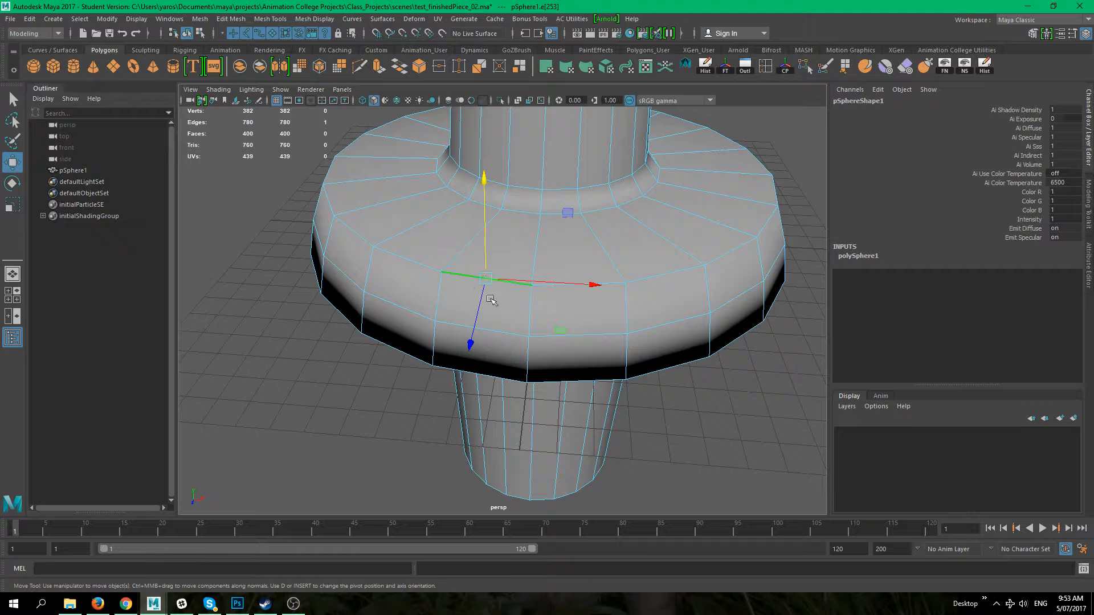
Step: Switch to edge mode and select individual edges around the flange and column
left_click(456, 262)
left_click(534, 263)
left_click(581, 287)
left_click(515, 285)
left_click(536, 317)
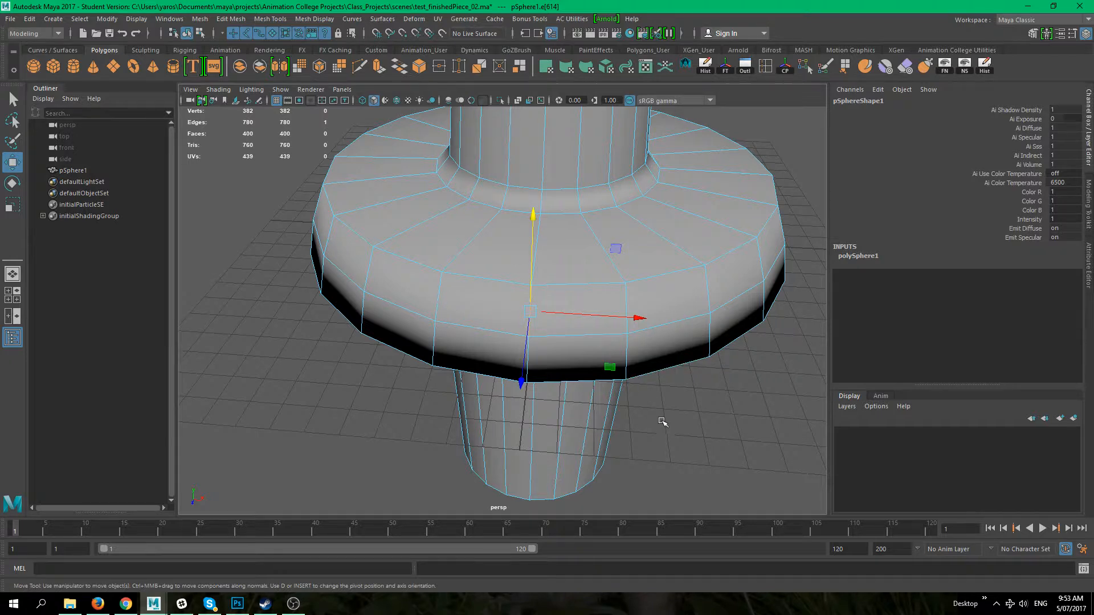
middle_click_drag(644, 400, 569, 364, "alt")
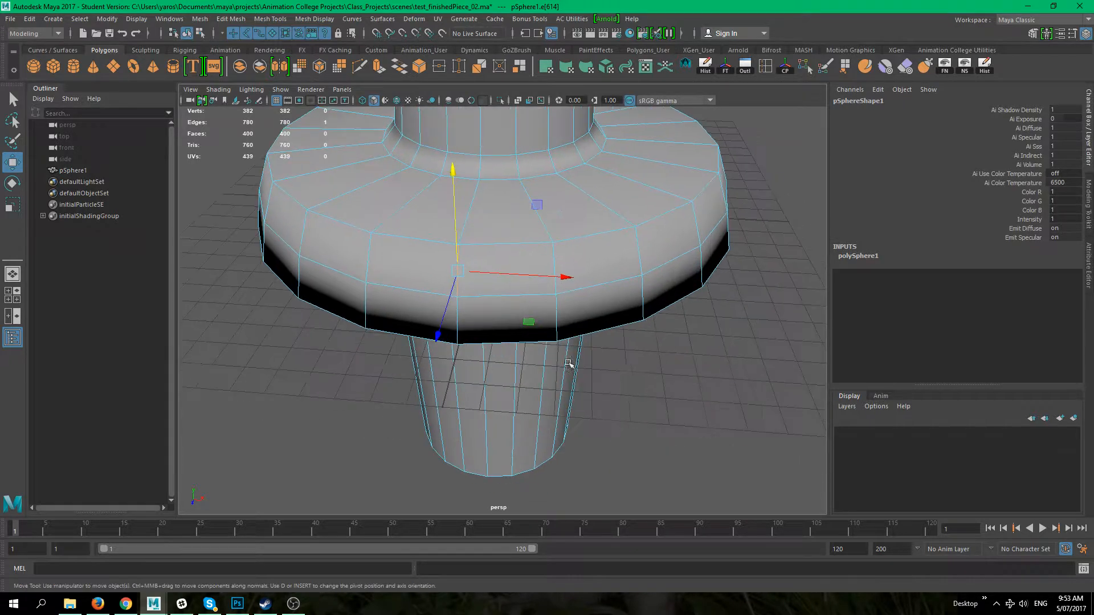
left_click(644, 396)
middle_click_drag(495, 244, 547, 292, "alt")
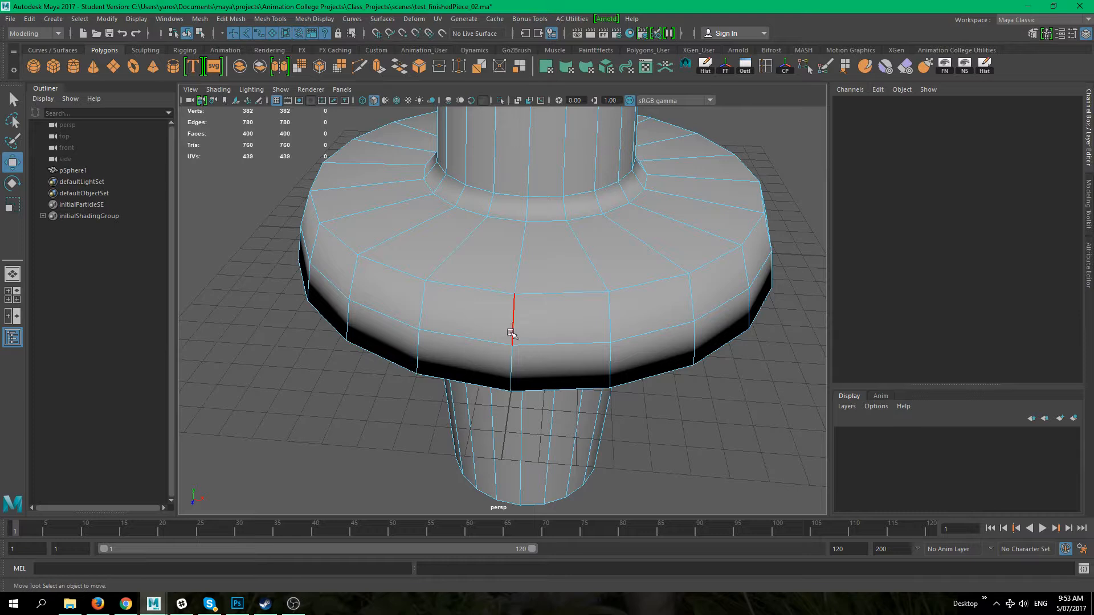
left_click(511, 365)
left_click_drag(540, 339, 415, 305, "alt")
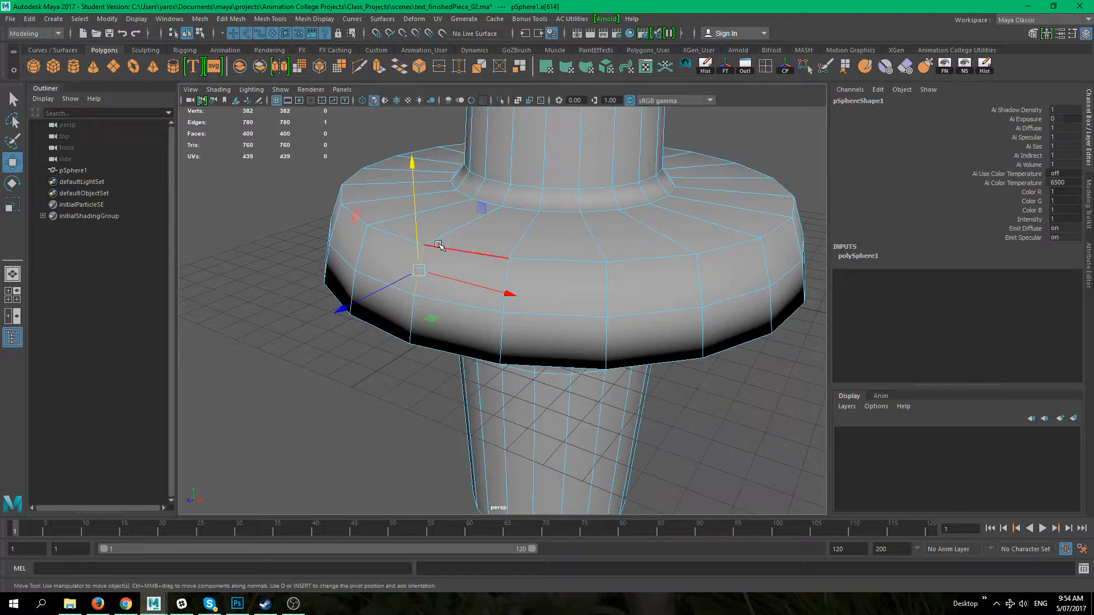
middle_click_drag(406, 369, 466, 396, "alt")
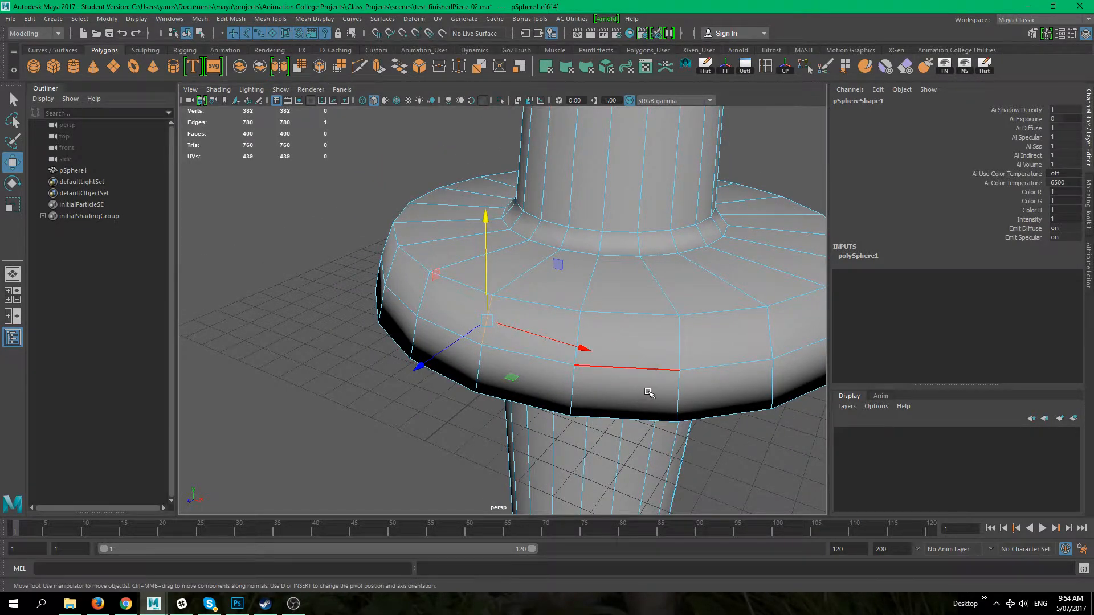
middle_click_drag(648, 393, 516, 347, "alt")
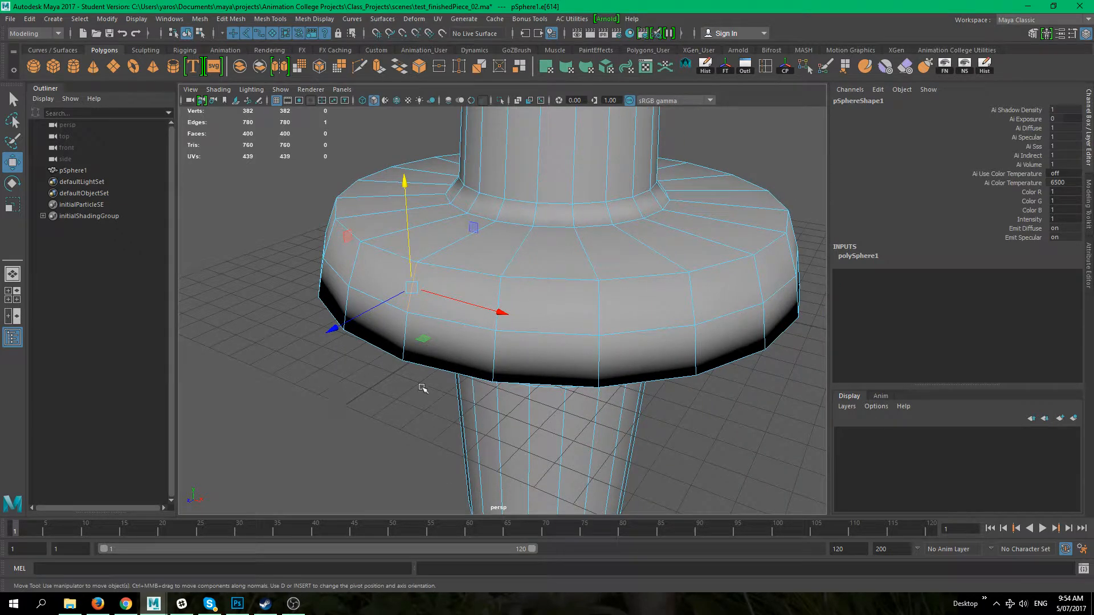
right_click_drag(436, 430, 376, 424, "alt")
middle_click_drag(376, 424, 388, 477, "alt")
left_click_drag(558, 319, 562, 362, "alt")
right_click_drag(563, 344, 584, 319, "alt")
middle_click_drag(581, 302, 591, 369, "alt")
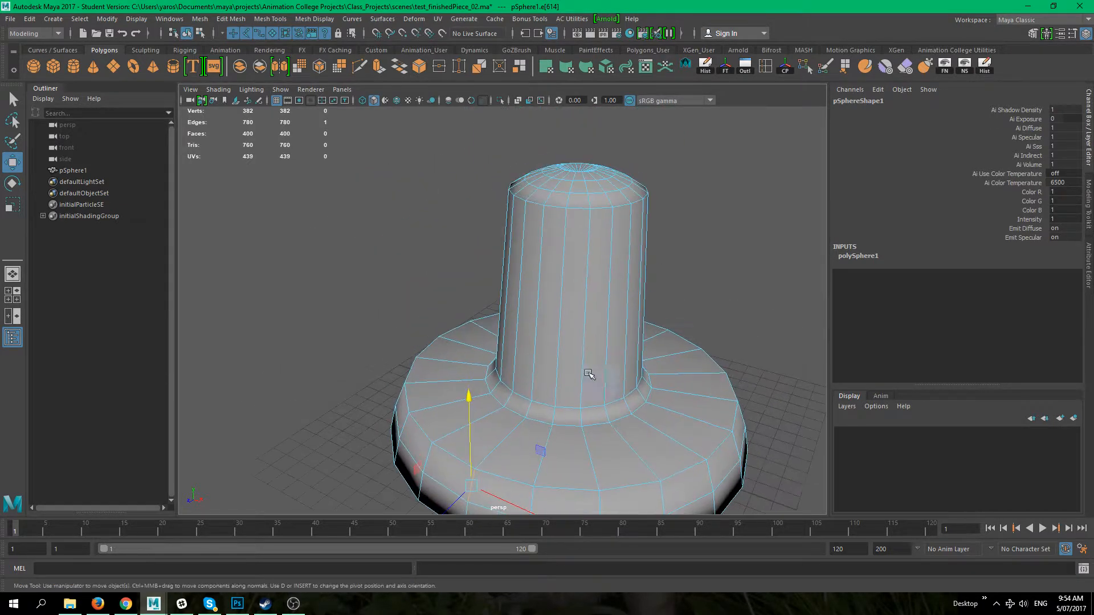
left_click_drag(586, 371, 568, 355, "alt")
left_click(543, 358)
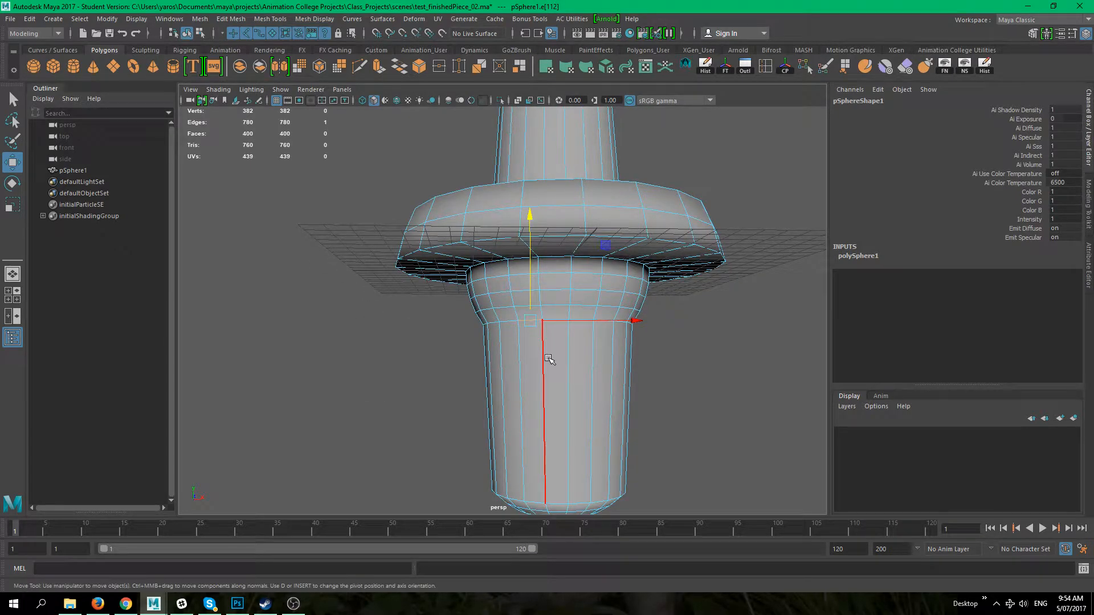
Step: Try moving the selected column edge and undo the move
left_click_drag(549, 365, 571, 359, "alt")
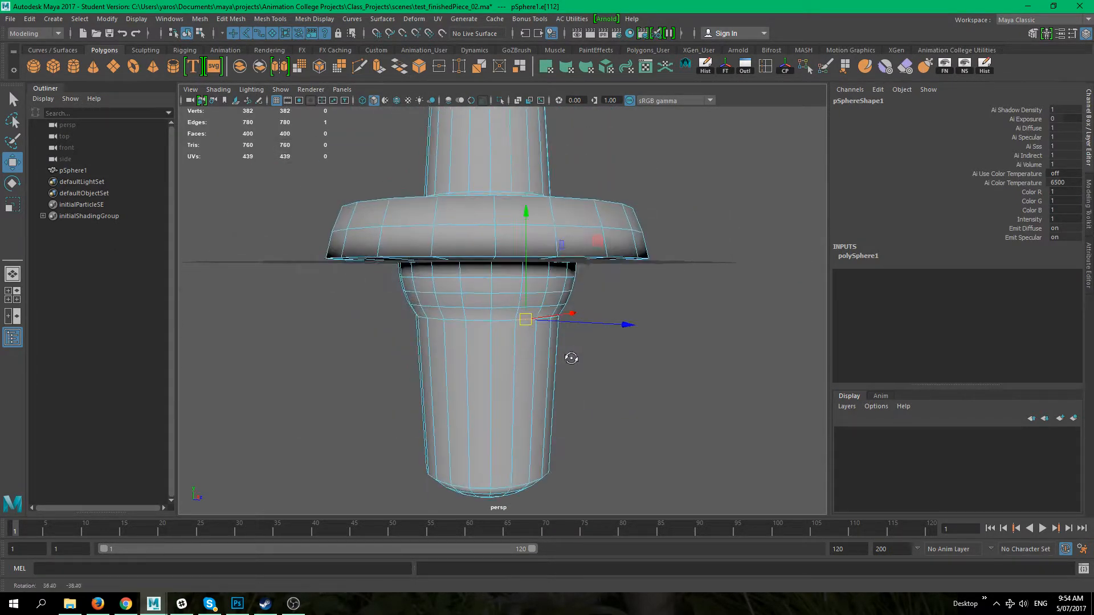
right_click_drag(572, 358, 622, 417, "alt")
left_click_drag(622, 418, 642, 381, "alt")
left_click_drag(528, 342, 696, 384)
key("ctrl+z")
right_click_drag(696, 376, 561, 352, "alt")
mouse_move(561, 352)
middle_mouse_down("alt")
mouse_move(559, 376)
mouse_move(557, 334)
middle_mouse_up("alt")
scroll(461, 330, "up", 3)
Step: Select full edge loops around the column's neck and lengthwise down its side
double_click(406, 279)
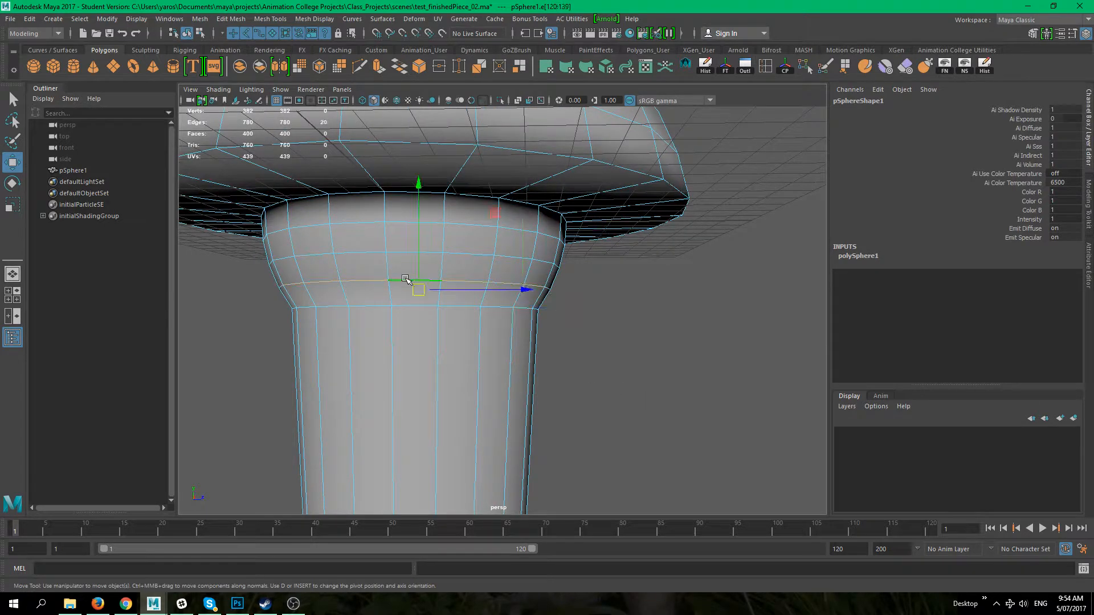
left_click(655, 388)
double_click(407, 275)
left_click(606, 392)
left_click_drag(672, 401, 640, 408, "alt")
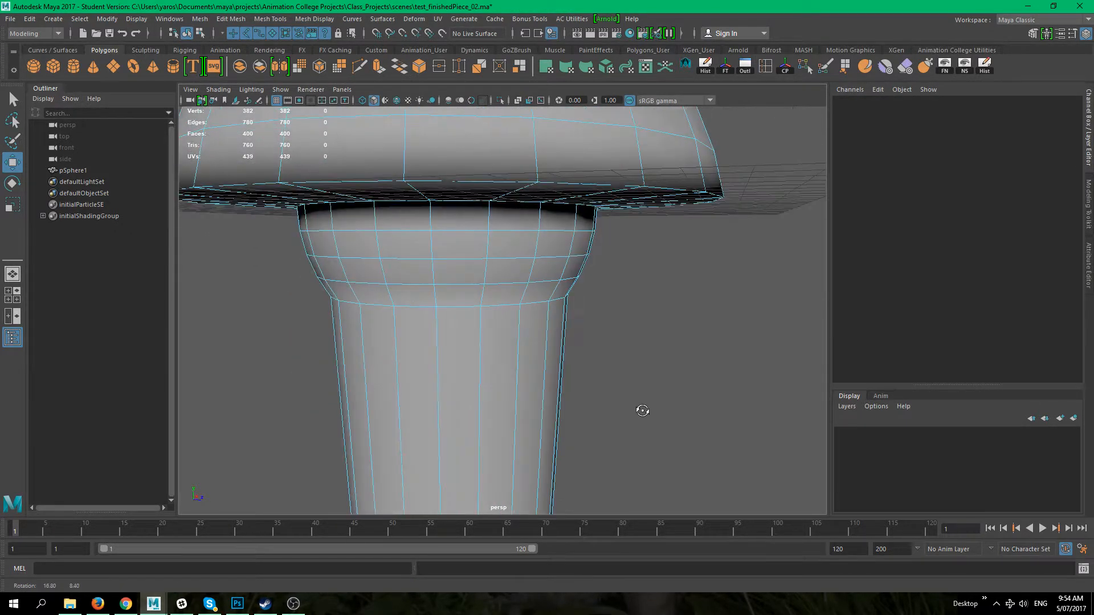
double_click(403, 286)
left_click_drag(403, 286, 577, 310, "alt")
left_click_drag(396, 310, 634, 371, "alt")
left_click(635, 371)
left_click_drag(537, 359, 509, 373, "alt")
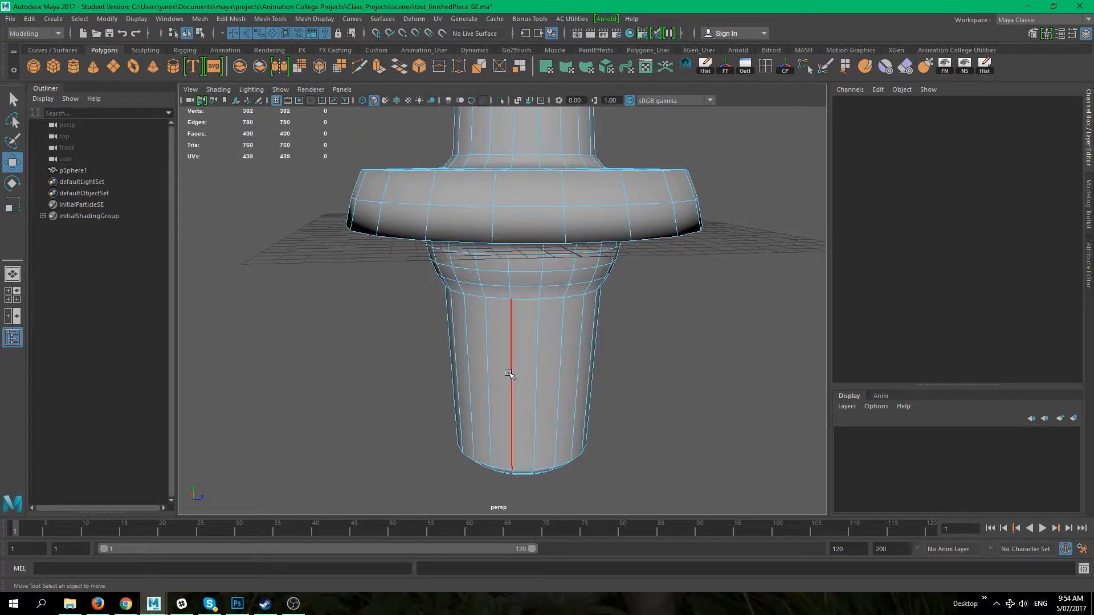
double_click(508, 373)
left_click(647, 407)
left_click_drag(562, 370, 512, 363, "alt")
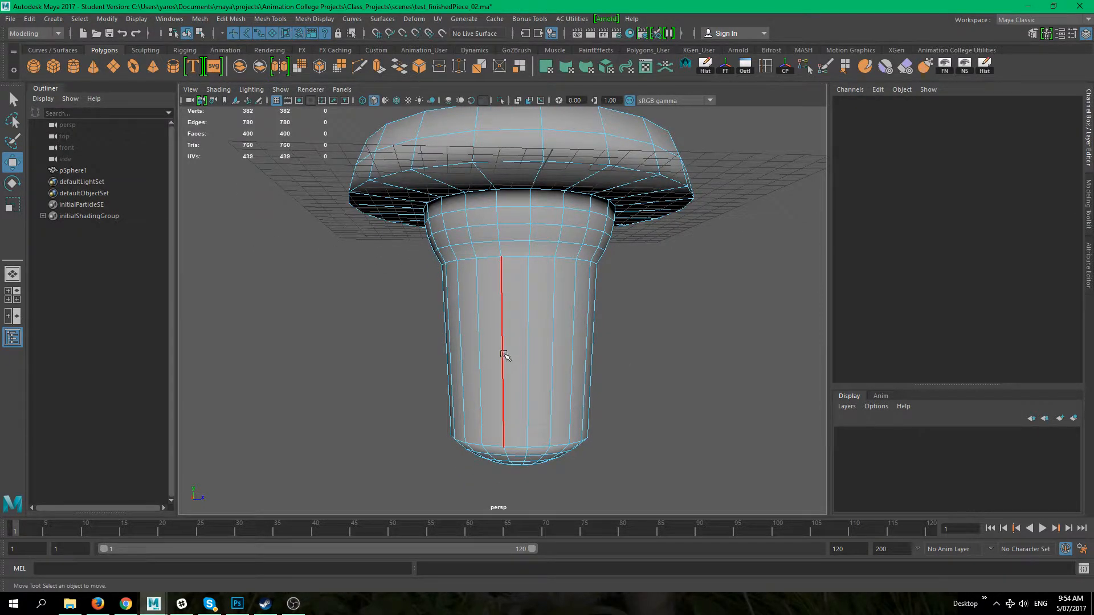
double_click(503, 354)
Step: Select an edge loop on the flange and orbit around the model to inspect it
left_click_drag(709, 371, 607, 350, "alt")
left_click_drag(714, 309, 577, 206, "alt")
left_click_drag(507, 317, 552, 213, "alt")
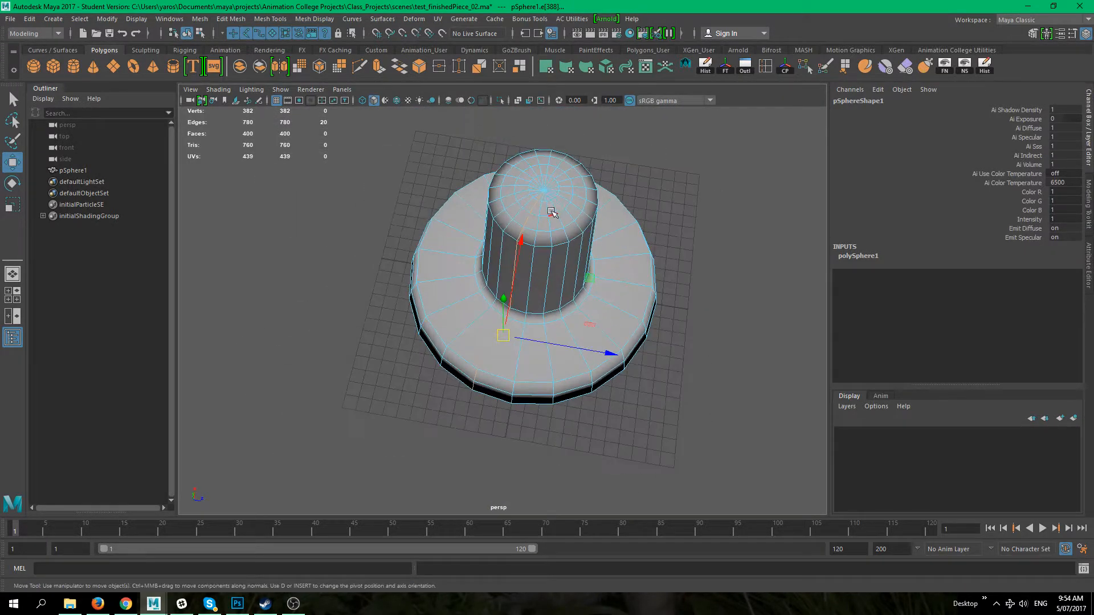
left_click_drag(623, 355, 610, 282, "alt")
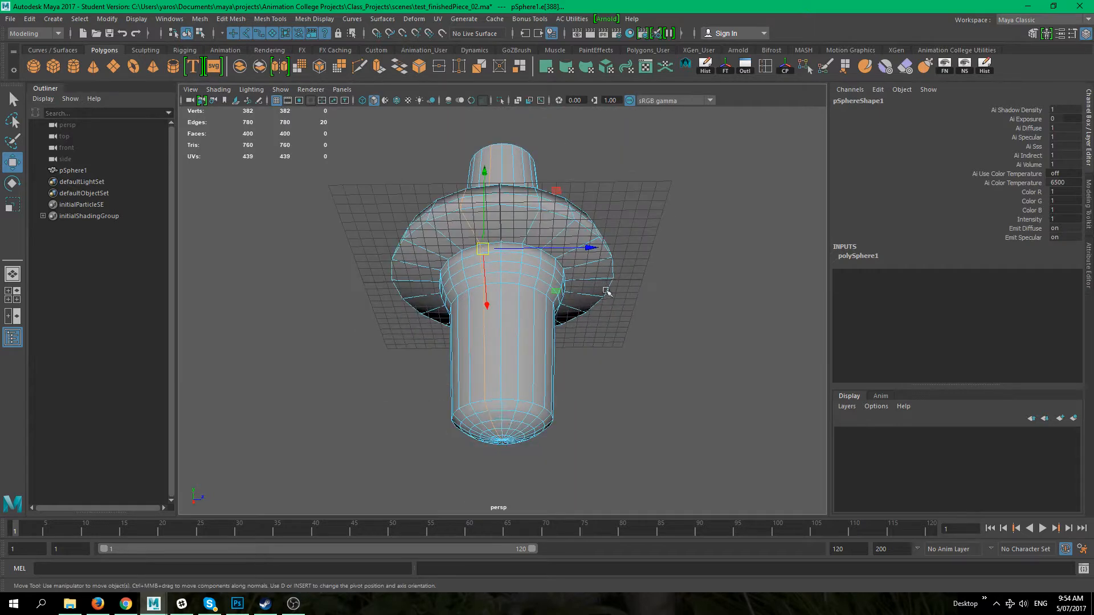
middle_click_drag(482, 404, 457, 330, "alt")
right_click_drag(453, 332, 579, 434, "alt")
left_click_drag(626, 202, 634, 311, "alt")
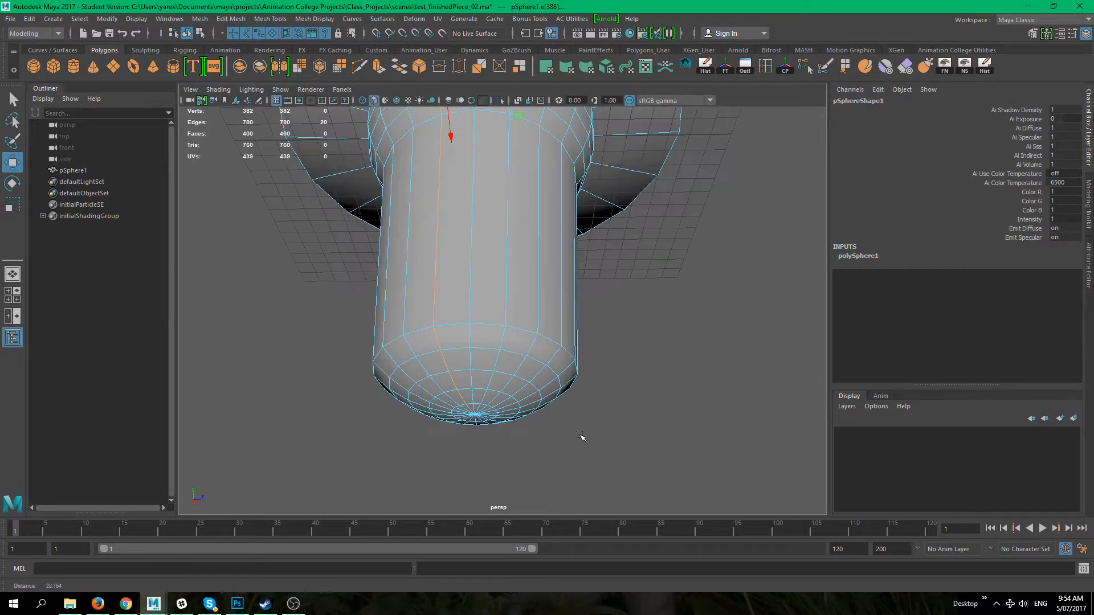
right_click_drag(662, 295, 483, 180, "alt")
middle_click_drag(541, 230, 549, 330, "alt")
left_click_drag(549, 376, 547, 307, "alt")
middle_click_drag(559, 285, 555, 387, "alt")
middle_click_drag(542, 304, 543, 205, "alt")
middle_click_drag(552, 422, 577, 329, "alt")
mouse_move(588, 317)
left_mouse_down("alt")
mouse_move(589, 305)
mouse_move(592, 327)
left_mouse_up("alt")
right_click_drag(595, 319, 669, 352, "alt")
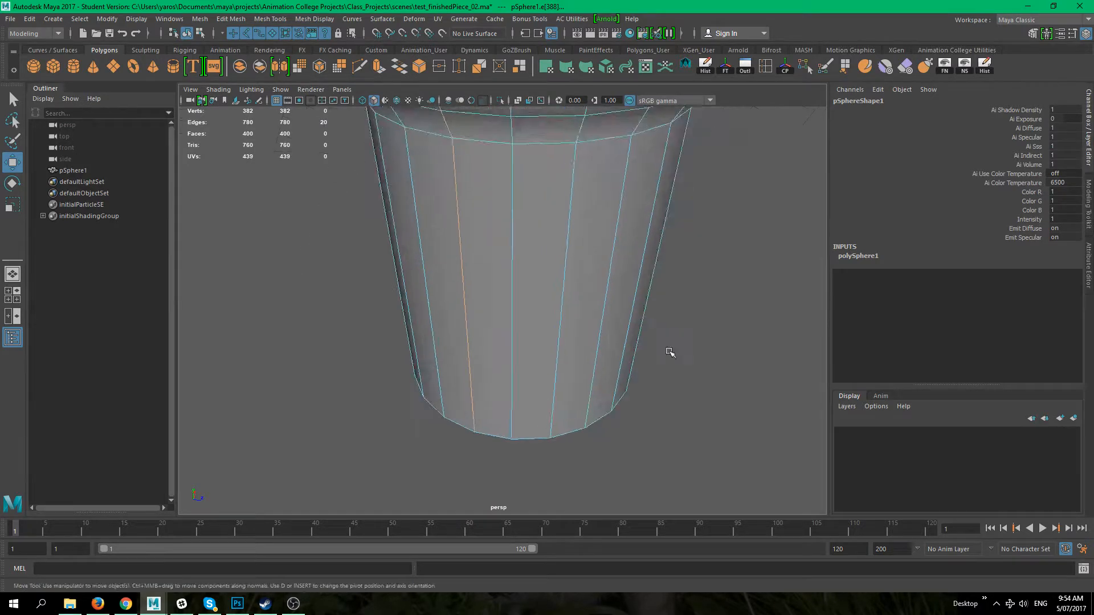
left_click_drag(584, 358, 564, 342, "alt")
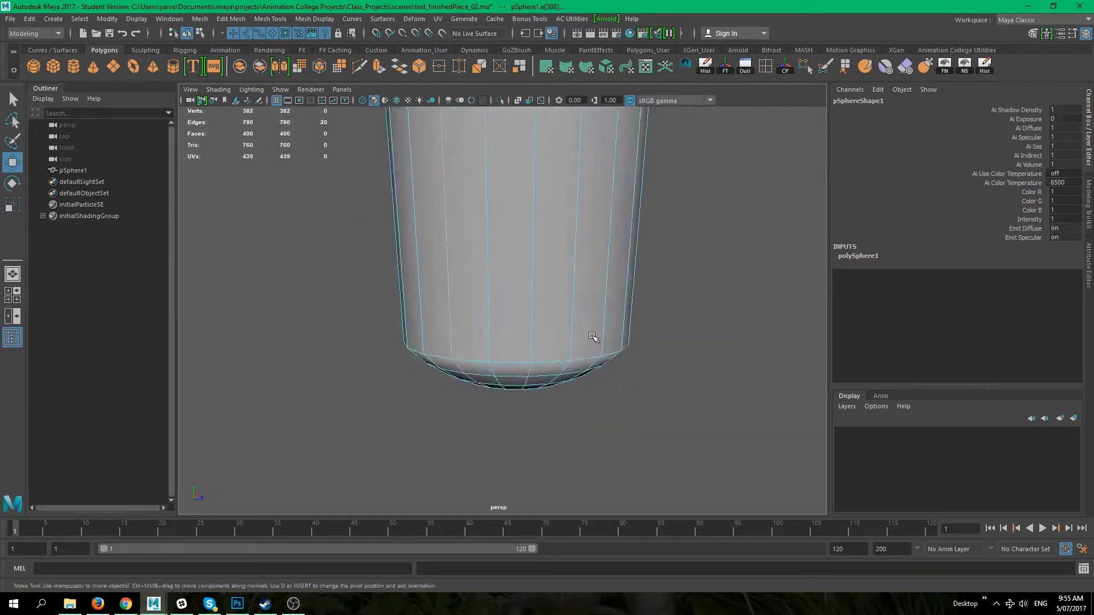
Step: Orbit to the top of the column and select edges around its upper rim
right_click_drag(564, 342, 517, 225, "alt")
middle_click_drag(570, 229, 562, 416, "alt")
left_click(620, 300)
scroll(563, 315, "up", 5)
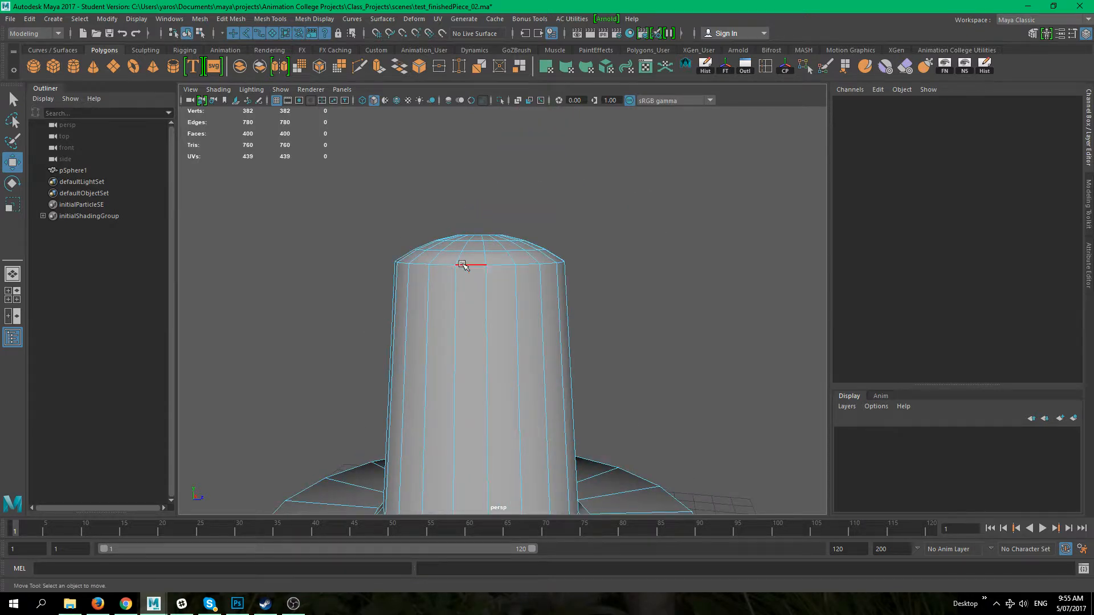
left_click(463, 266)
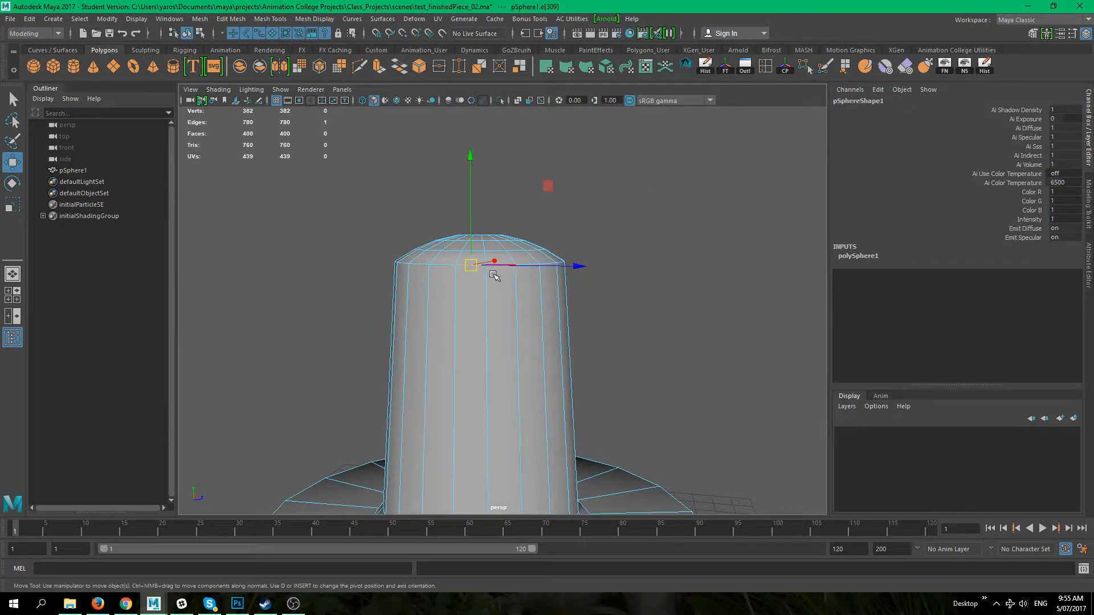
key("q")
left_click(574, 256)
left_click(473, 270)
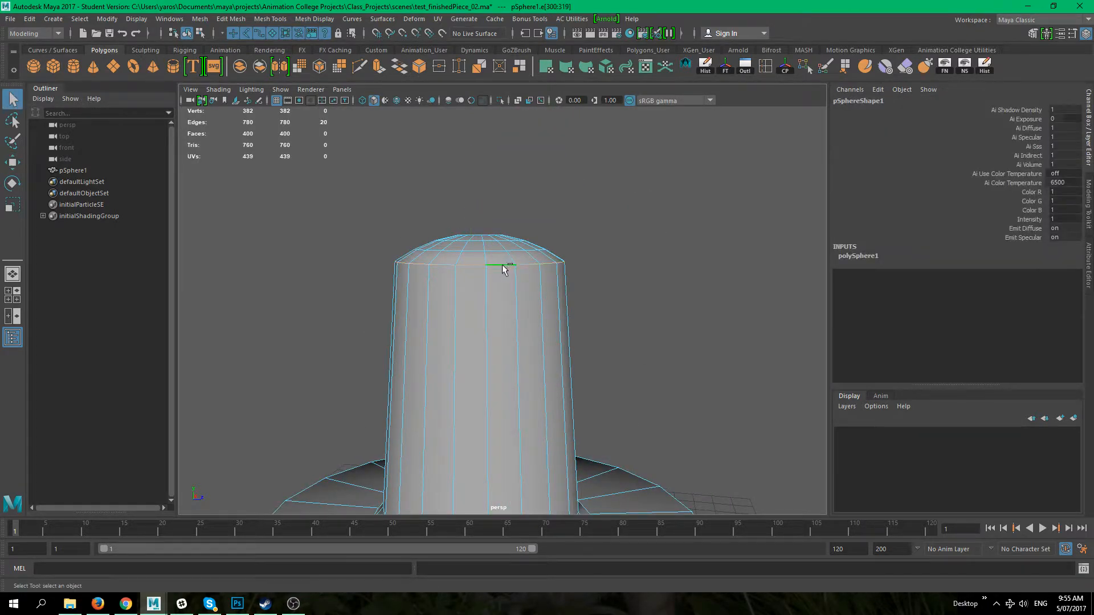
Step: Select several edges on the column's top, orbit around it, and clear the selection
left_click_drag(500, 264, 608, 308, "alt")
left_click(607, 307)
left_click(442, 337)
left_click(450, 333)
double_click(535, 322, "shift")
middle_click_drag(522, 313, 457, 251, "alt")
left_click_drag(655, 334, 632, 337, "alt")
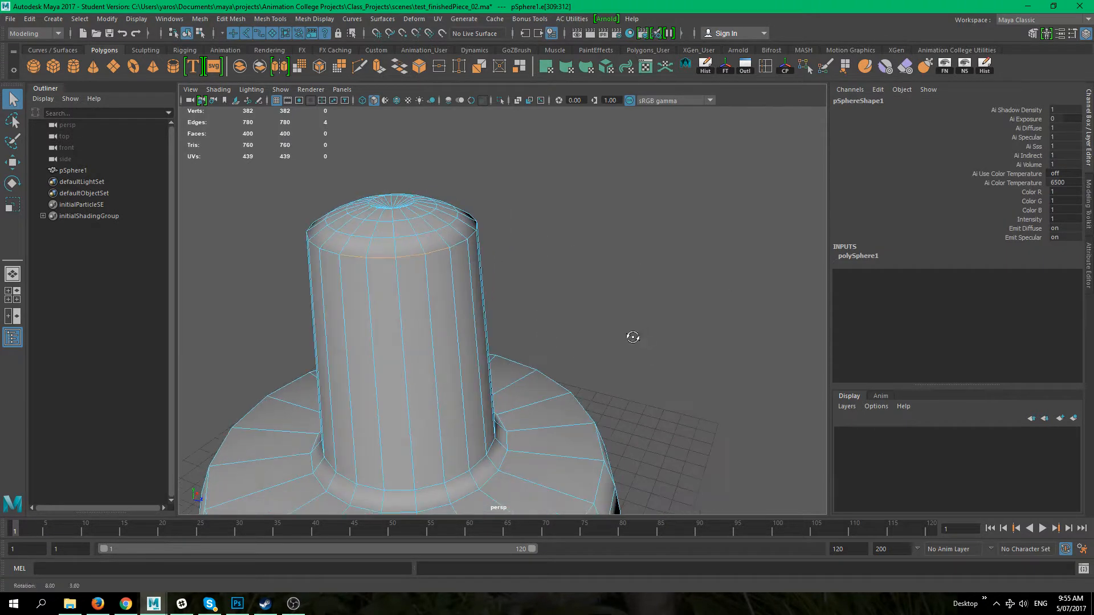
left_click(630, 337)
left_click(350, 261)
left_click(527, 318)
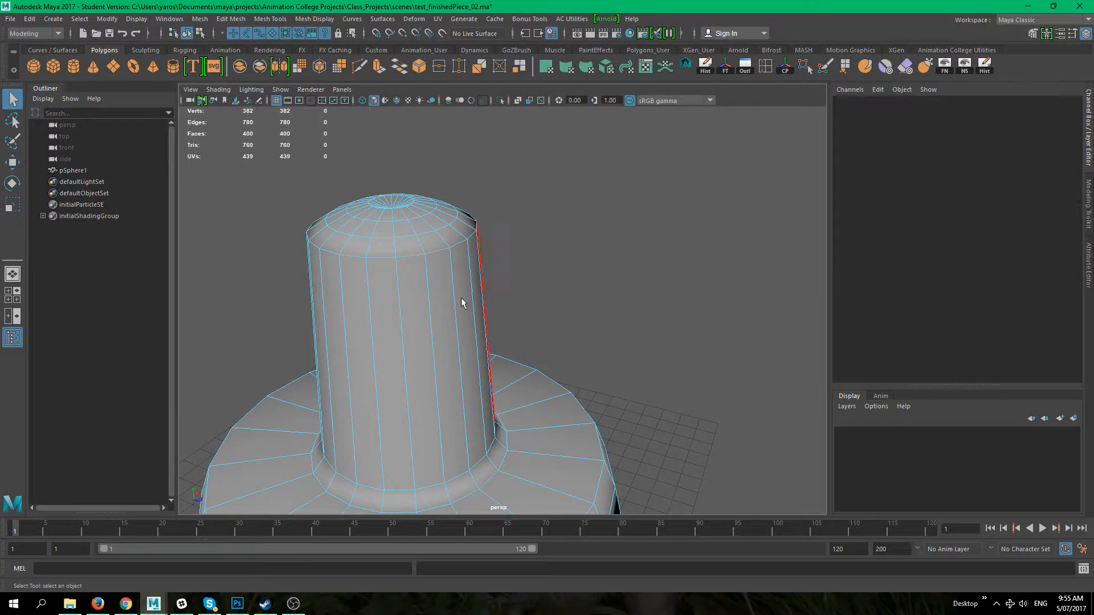
Step: Select the edge loop around the column's top, then select a single vertical edge on its side
double_click(374, 258)
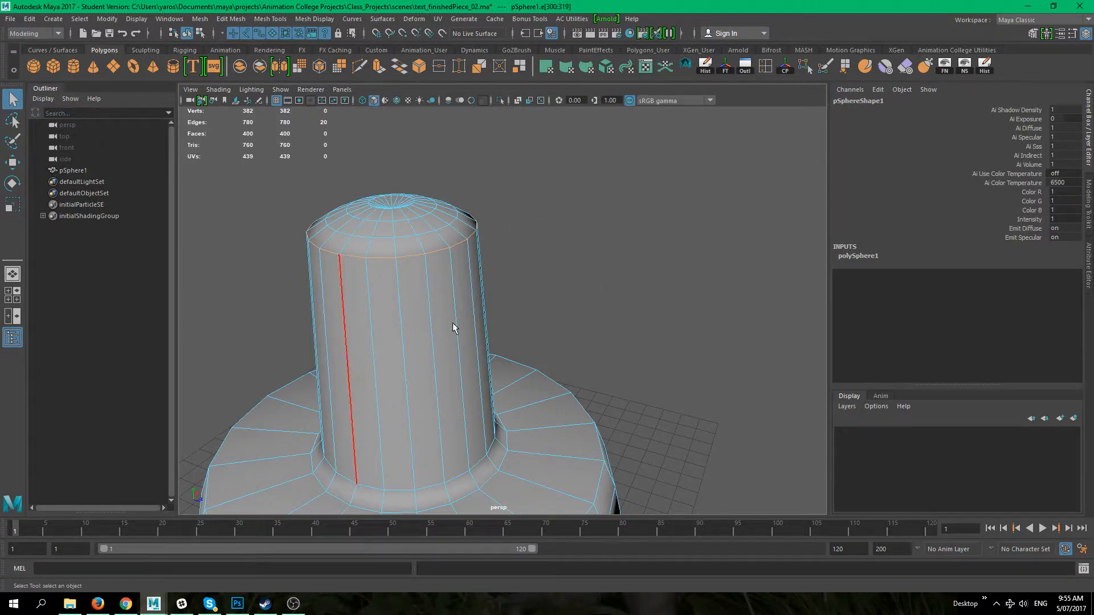
left_click(597, 293)
left_click(382, 259)
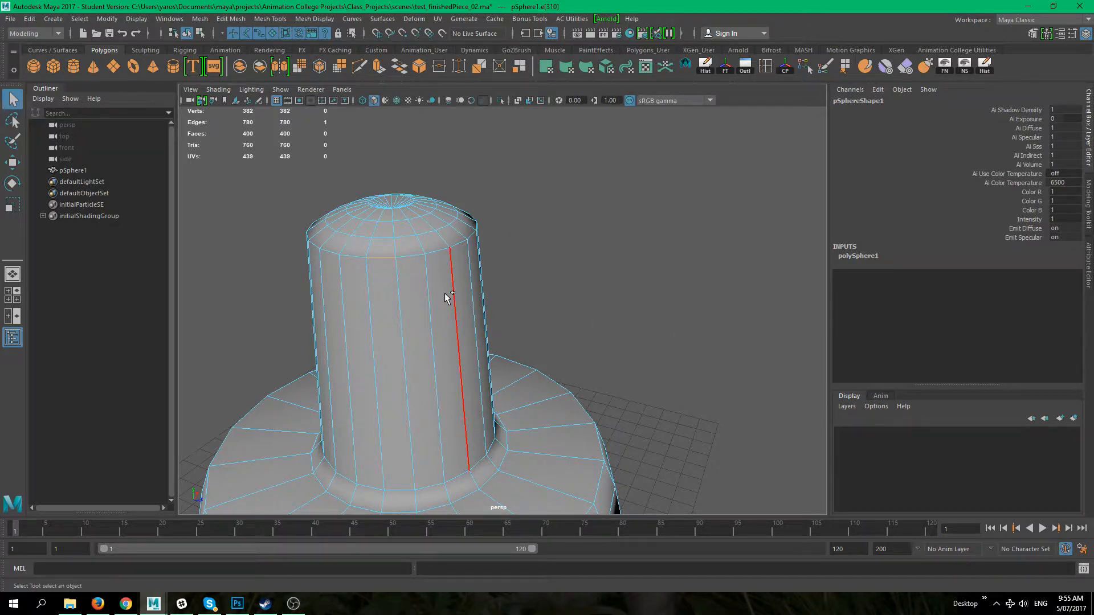
Step: Select another vertical edge loop on the column and orbit to view the column's top
double_click(408, 259)
left_click_drag(558, 327, 591, 335, "alt")
left_click(591, 335)
left_click(392, 323)
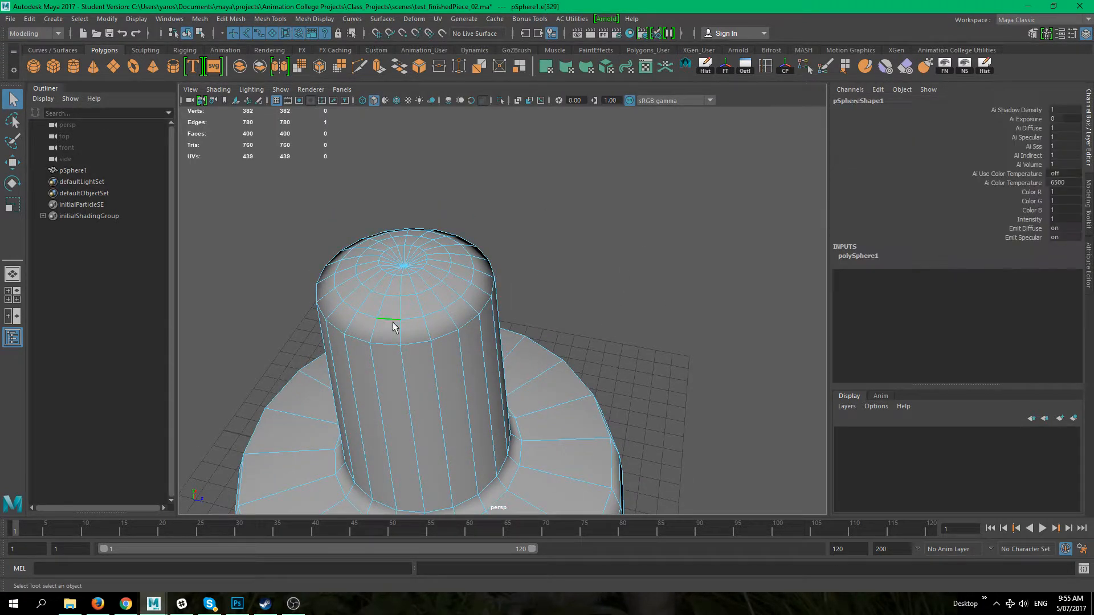
Step: Scale the edge loop just below the column's top rim slightly, then return to the Move tool
left_click_drag(418, 317, 424, 250, "alt")
key("r")
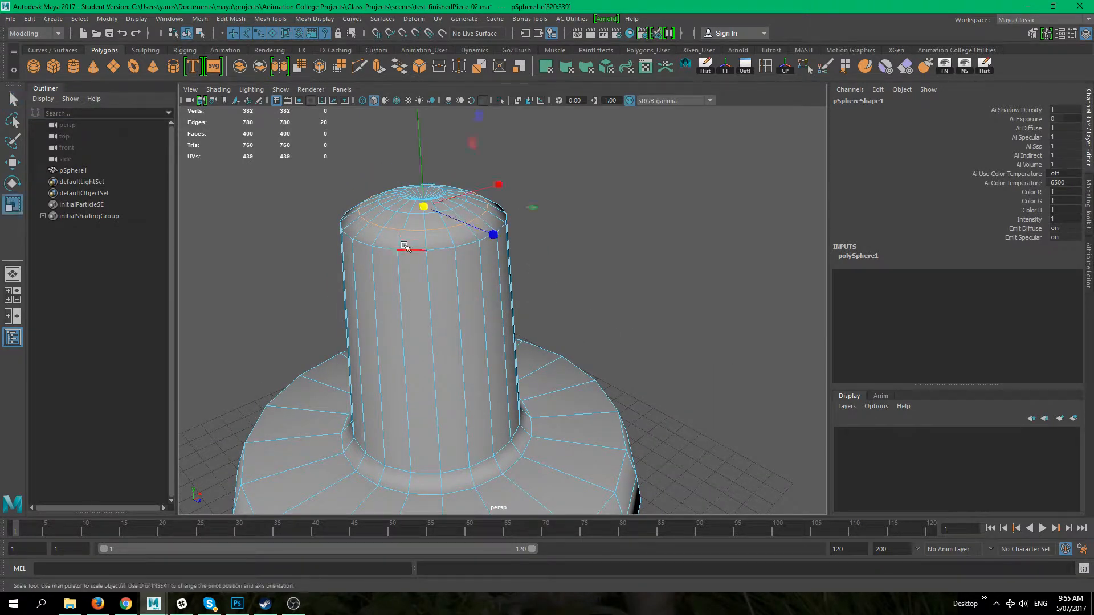
mouse_move(424, 204)
left_mouse_down()
mouse_move(525, 201)
mouse_move(422, 210)
mouse_move(435, 209)
left_mouse_up()
key("w")
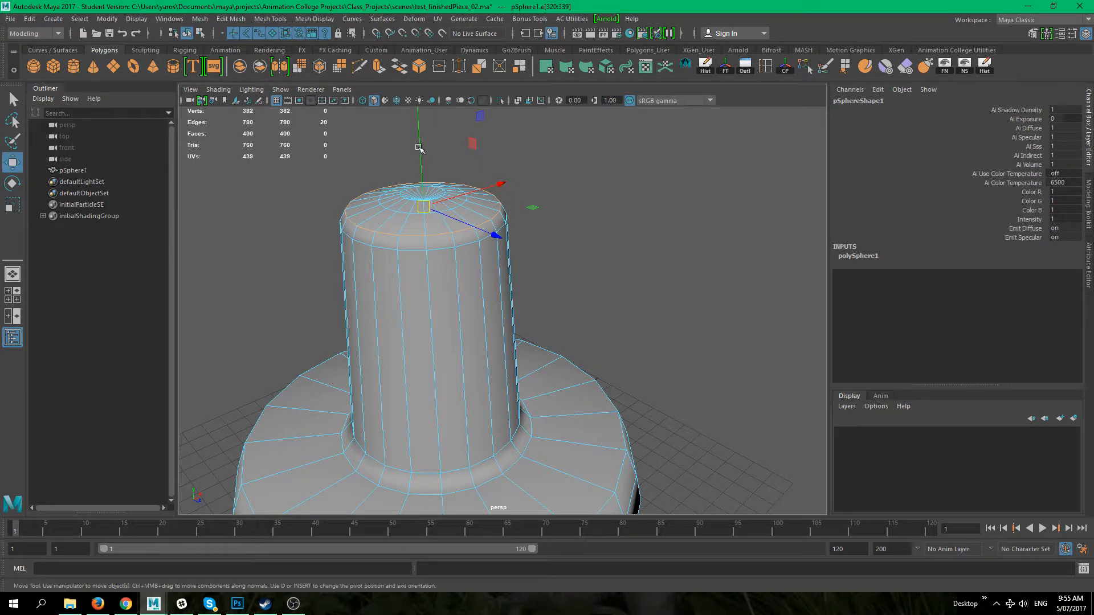
Step: Orbit around the whole model to inspect its shape
left_click(522, 186)
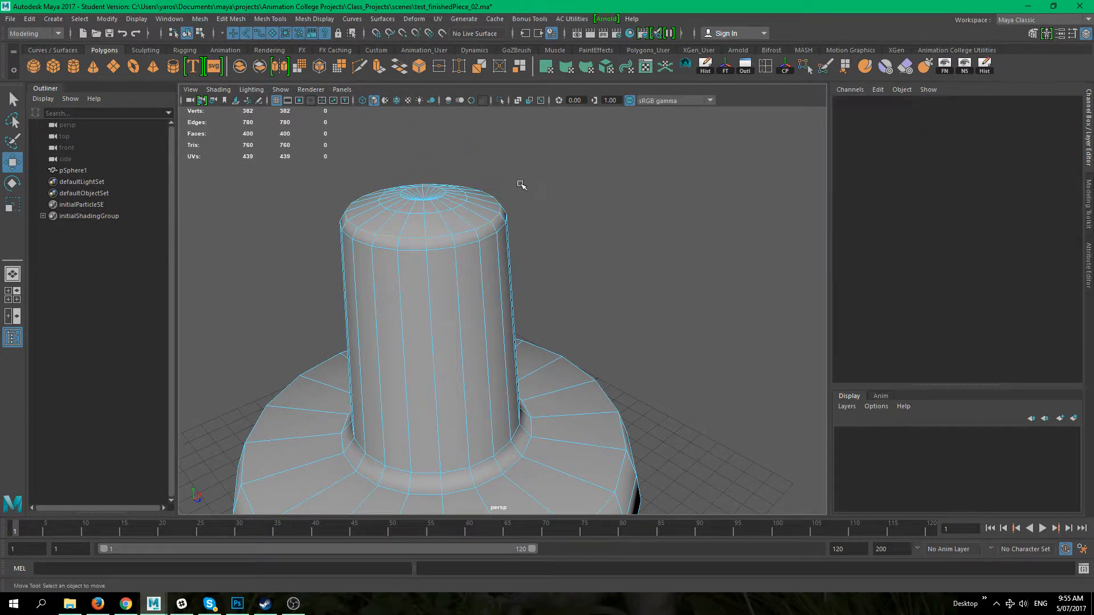
double_click(425, 200)
left_click_drag(417, 144, 419, 147)
left_click(647, 253)
right_click_drag(450, 259, 553, 222)
left_click(654, 344)
right_click_drag(655, 344, 520, 257, "alt")
middle_click_drag(520, 256, 458, 162, "alt")
middle_click_drag(540, 288, 587, 297, "alt")
left_click_drag(523, 306, 520, 295, "alt")
right_click_drag(521, 295, 556, 310, "alt")
middle_click_drag(554, 292, 545, 329, "alt")
left_click_drag(538, 302, 503, 321, "alt")
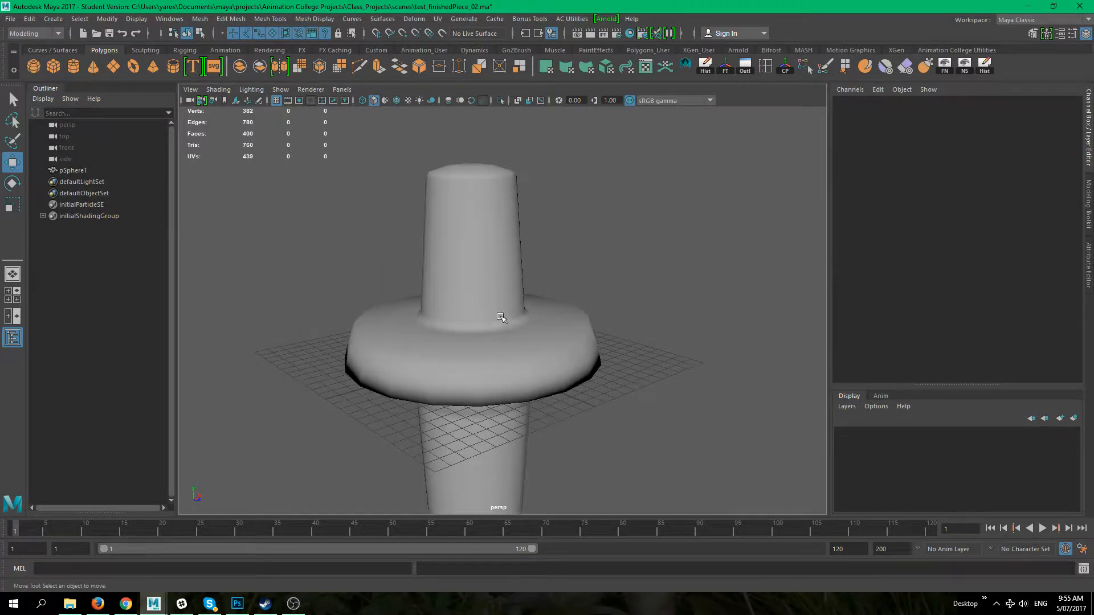
Step: Switch to face selection mode and select a face on the flange's lower rim
left_click(484, 316)
right_click_drag(503, 275, 665, 372)
left_click(413, 285)
left_click(359, 348)
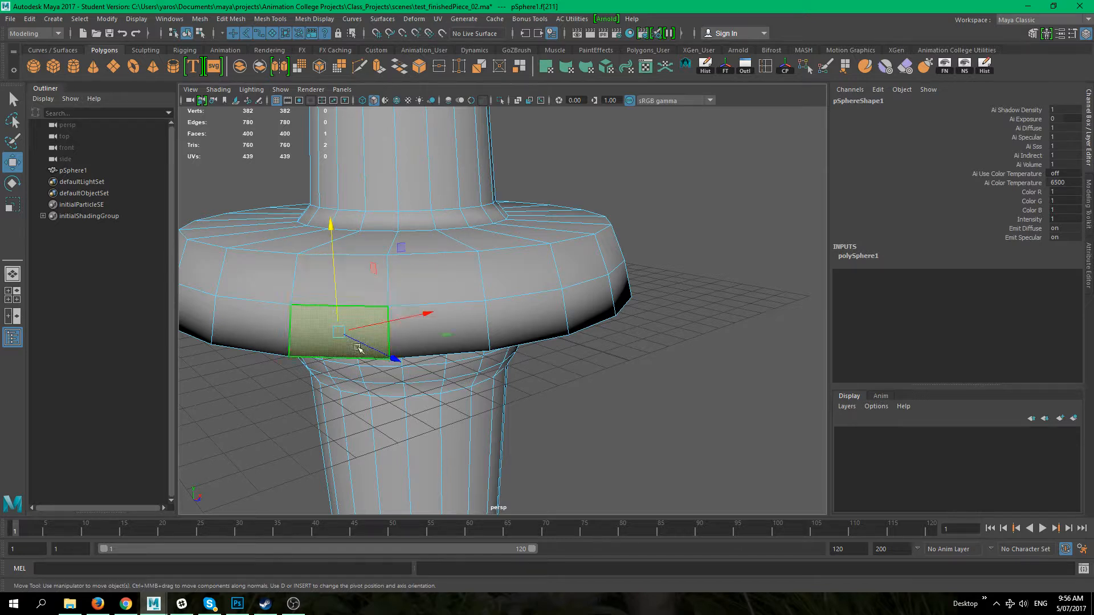
left_click(481, 319)
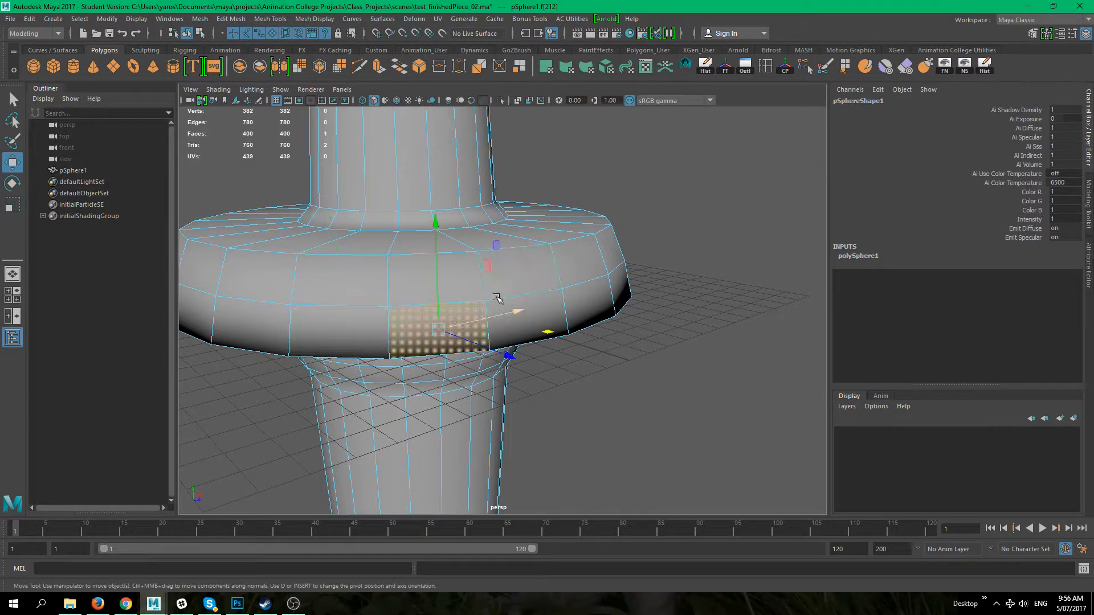
Step: Select different faces around the flange's side while orbiting around it
left_click(517, 262)
left_click(356, 242)
left_click(440, 245)
left_click(451, 322)
middle_click_drag(358, 310, 332, 276, "alt")
left_click_drag(384, 270, 395, 315, "alt")
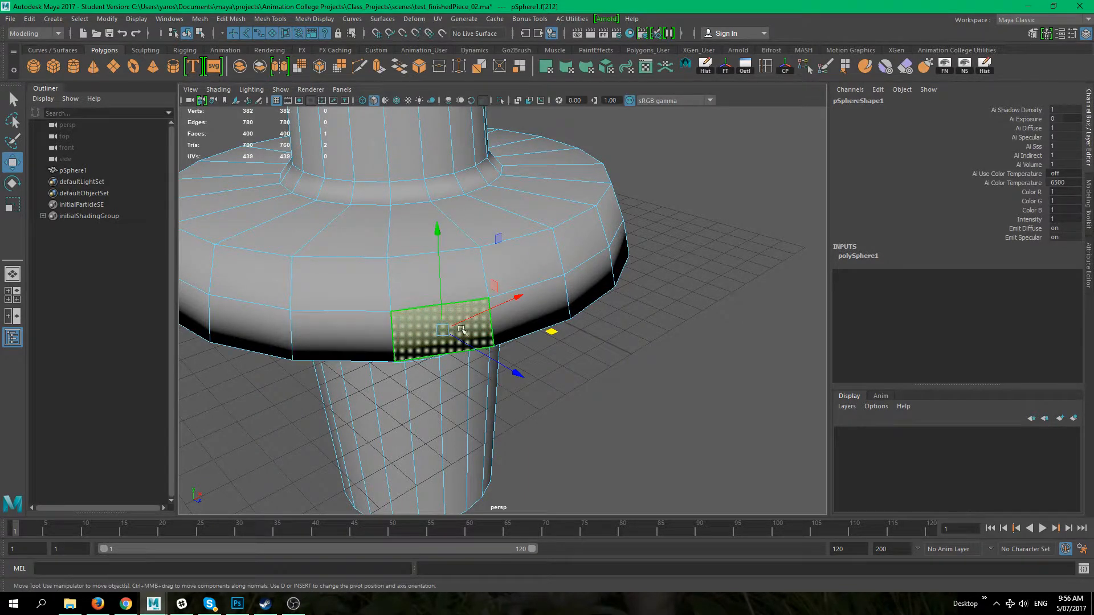
left_click_drag(441, 330, 552, 353, "alt")
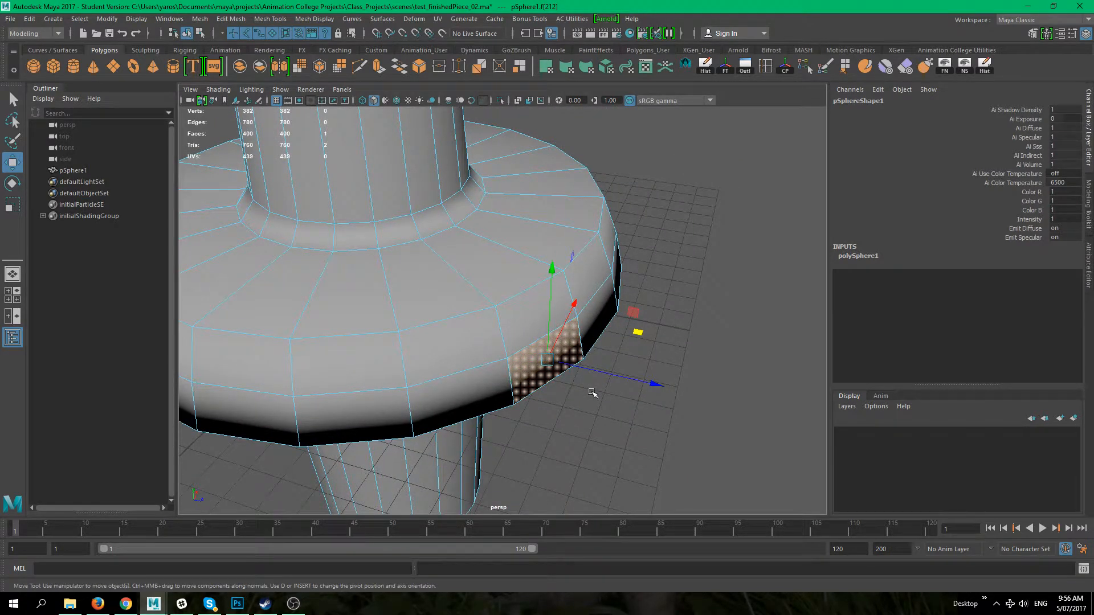
left_click_drag(579, 393, 602, 385, "alt")
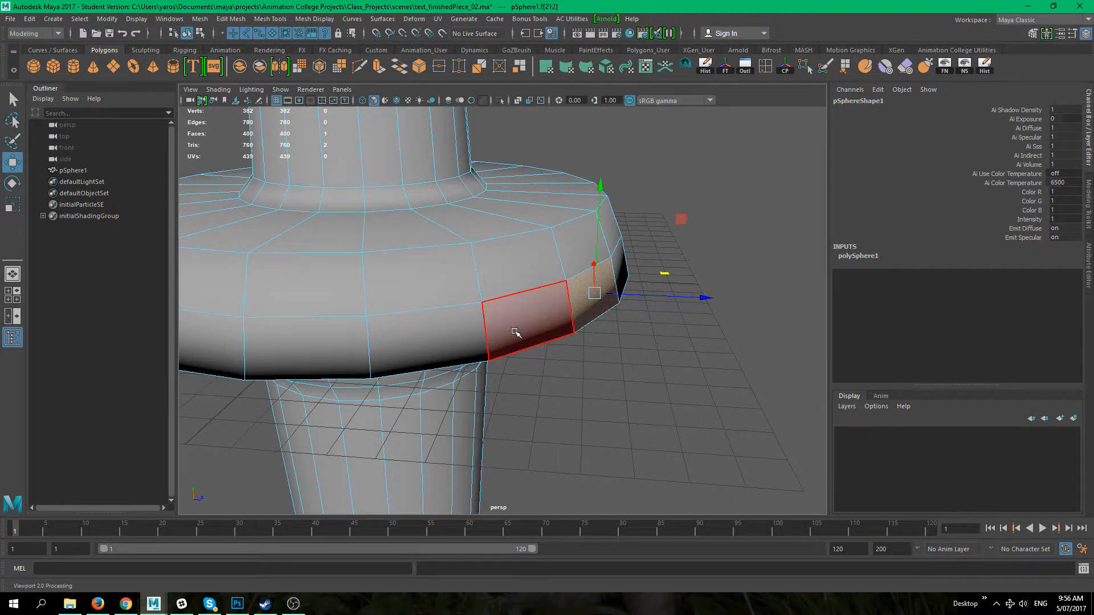
Step: Zoom out and marquee-select all faces of the model
scroll(386, 293, "down", 5)
left_click_drag(354, 141, 647, 421)
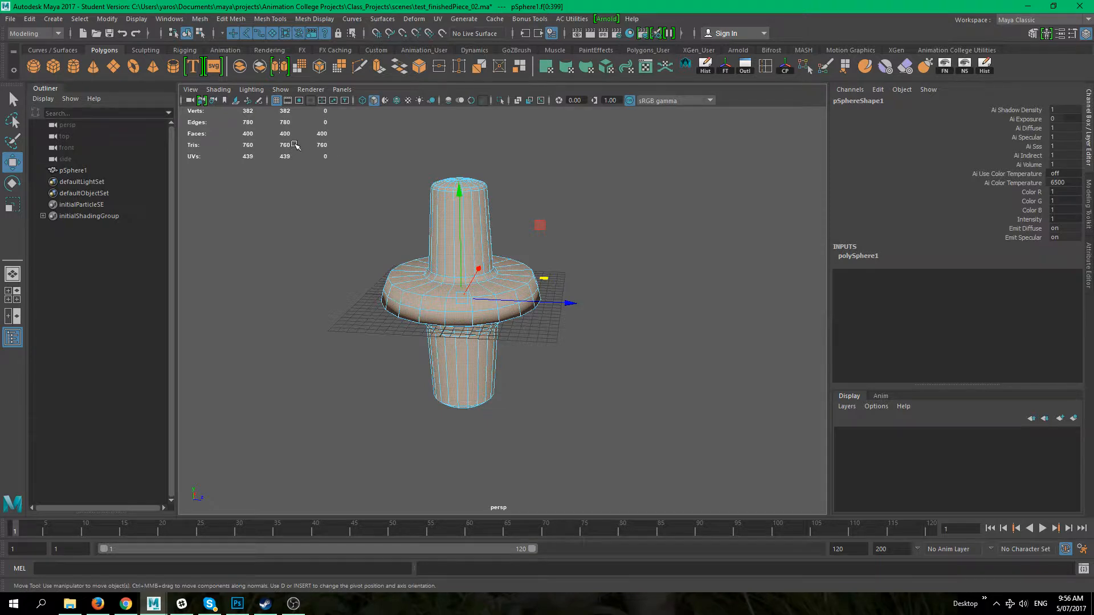
Step: Inspect the Poly Count option in the Heads Up Display settings
left_click(136, 19)
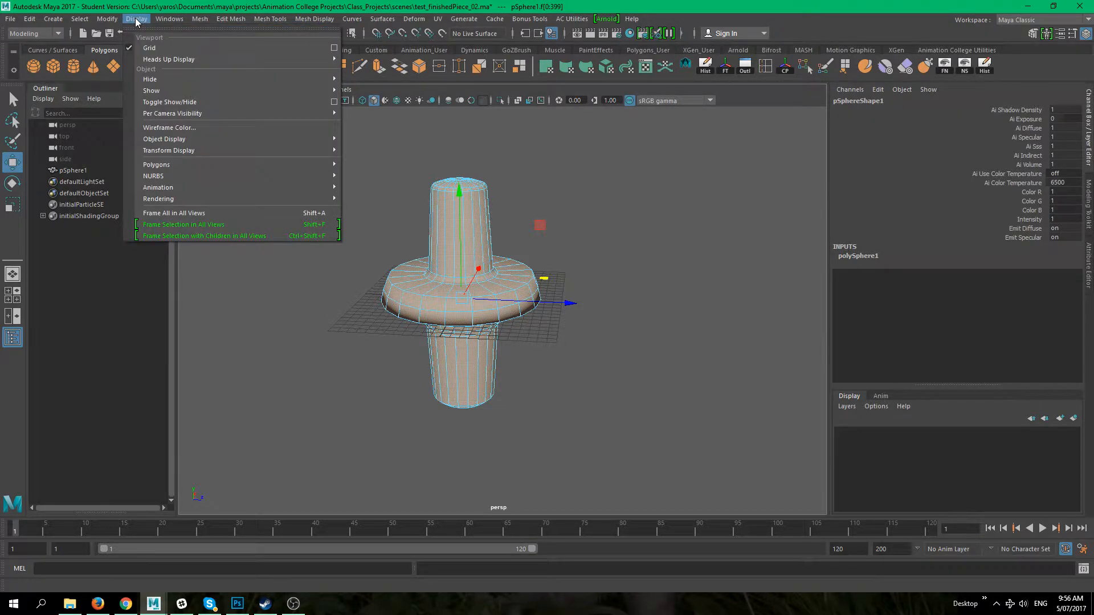
mouse_move(214, 60)
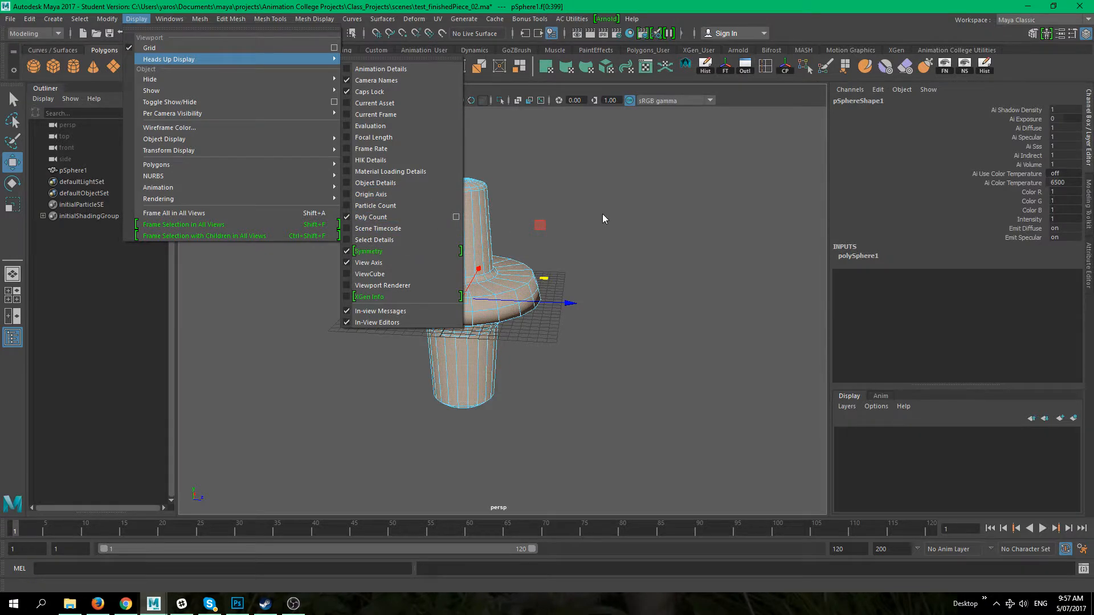
left_click(359, 222)
Step: Reselect all faces of the model and orbit around it, including the top view
left_click_drag(599, 468, 242, 117)
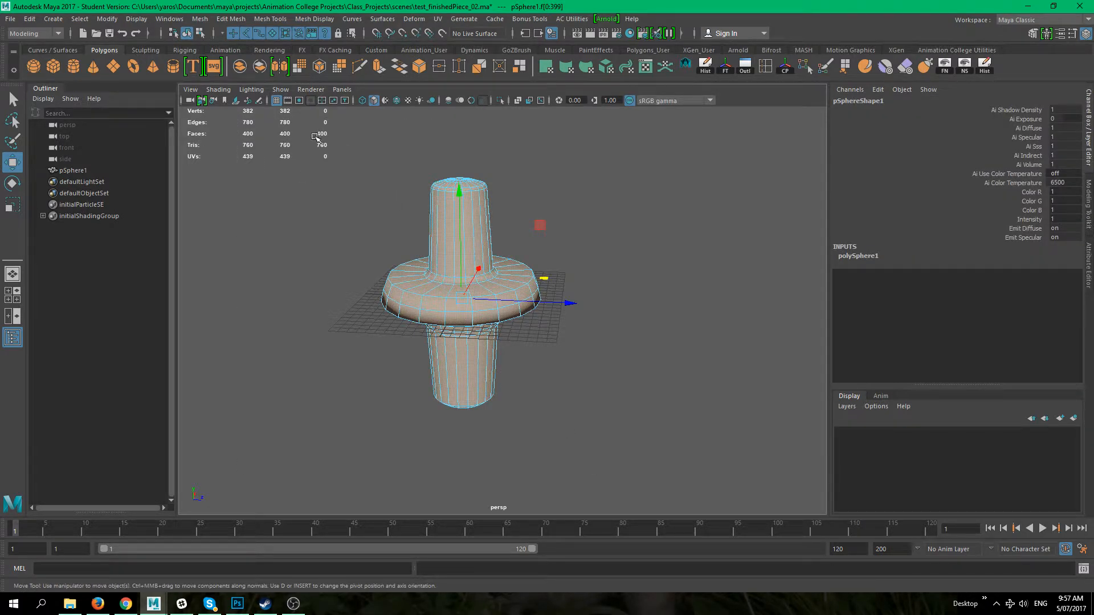
left_click(689, 384)
left_click_drag(647, 465, 257, 138)
right_click_drag(335, 147, 498, 222, "alt")
middle_click_drag(290, 137, 321, 246, "alt")
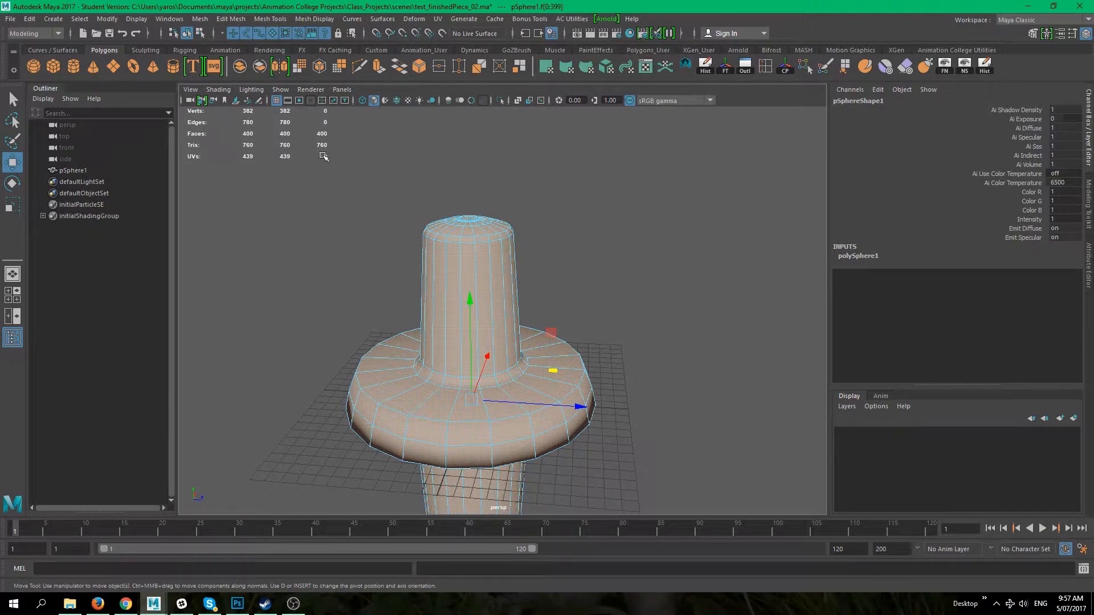
left_click_drag(354, 158, 353, 212, "alt")
right_click_drag(354, 213, 487, 274, "alt")
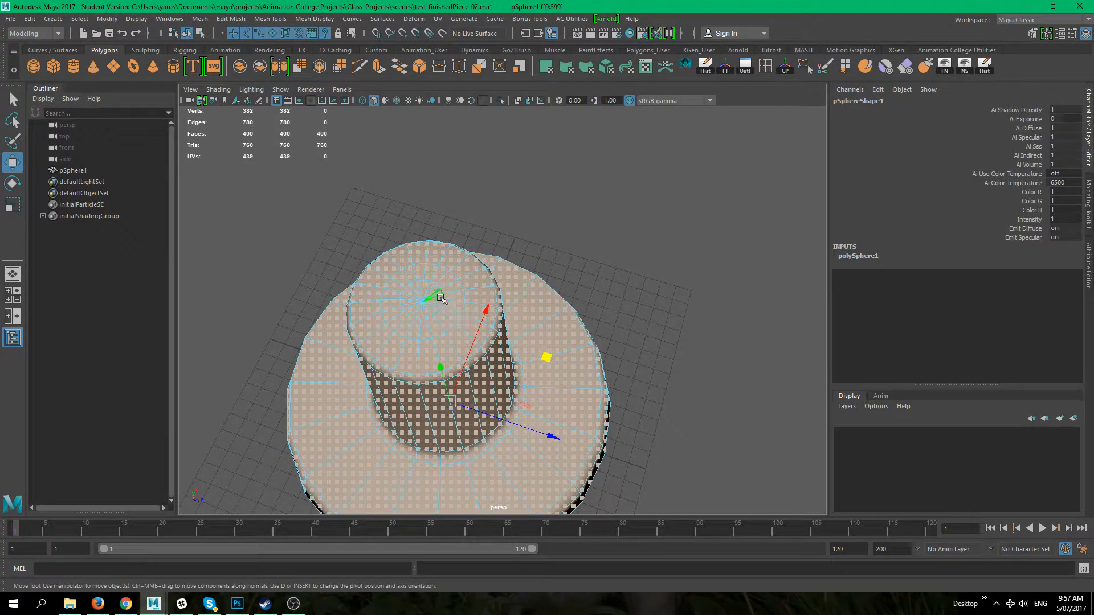
middle_click_drag(403, 344, 473, 182, "alt")
mouse_move(497, 342)
left_mouse_down("alt")
mouse_move(497, 407)
mouse_move(547, 325)
mouse_move(484, 356)
left_mouse_up("alt")
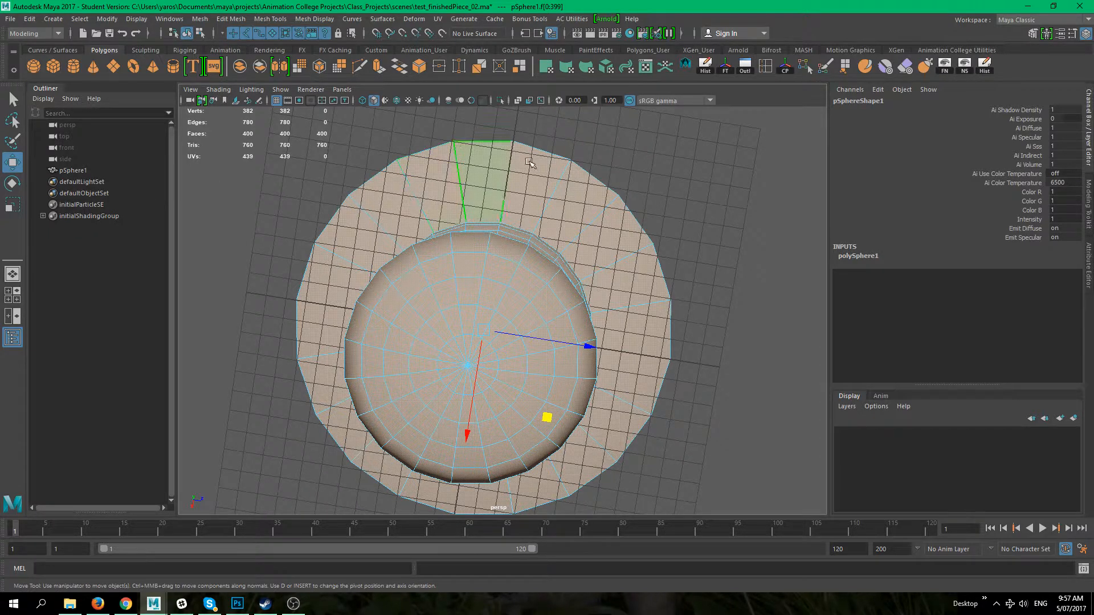
left_click_drag(351, 144, 441, 218, "alt")
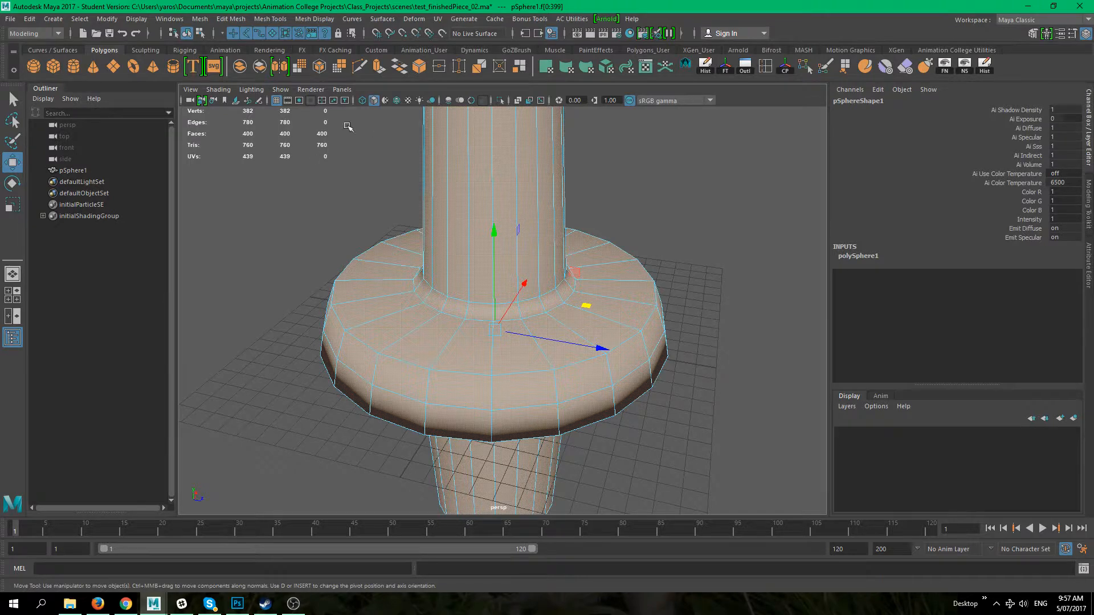
left_click(368, 195)
Step: Zoom in on the flange and select a single face on its side
scroll(537, 152, "down", 6)
right_click_drag(462, 182, 520, 257, "alt")
middle_click_drag(520, 257, 567, 256, "alt")
right_click_drag(530, 249, 593, 281, "alt")
left_click(350, 298)
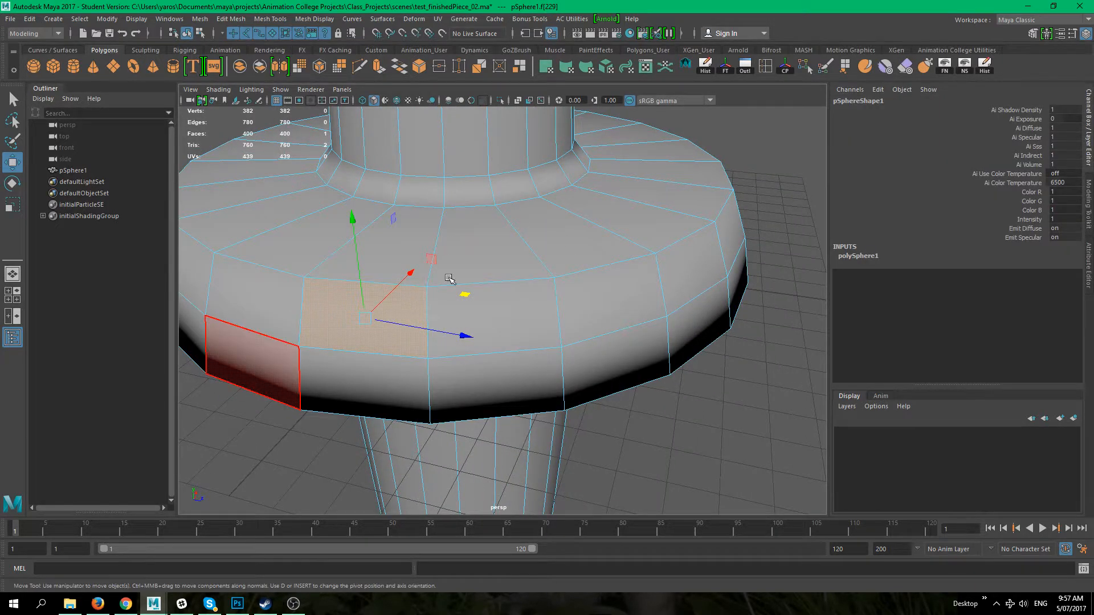
left_click(515, 310)
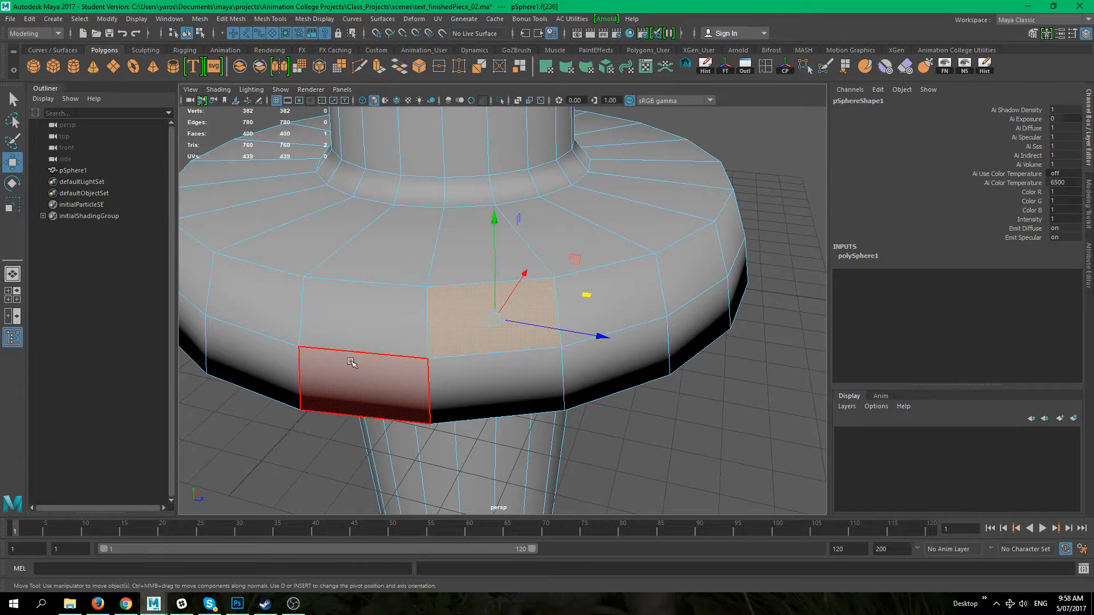
Step: Switch to Photoshop to view the lesson topic list, then return to Maya
left_click(237, 604)
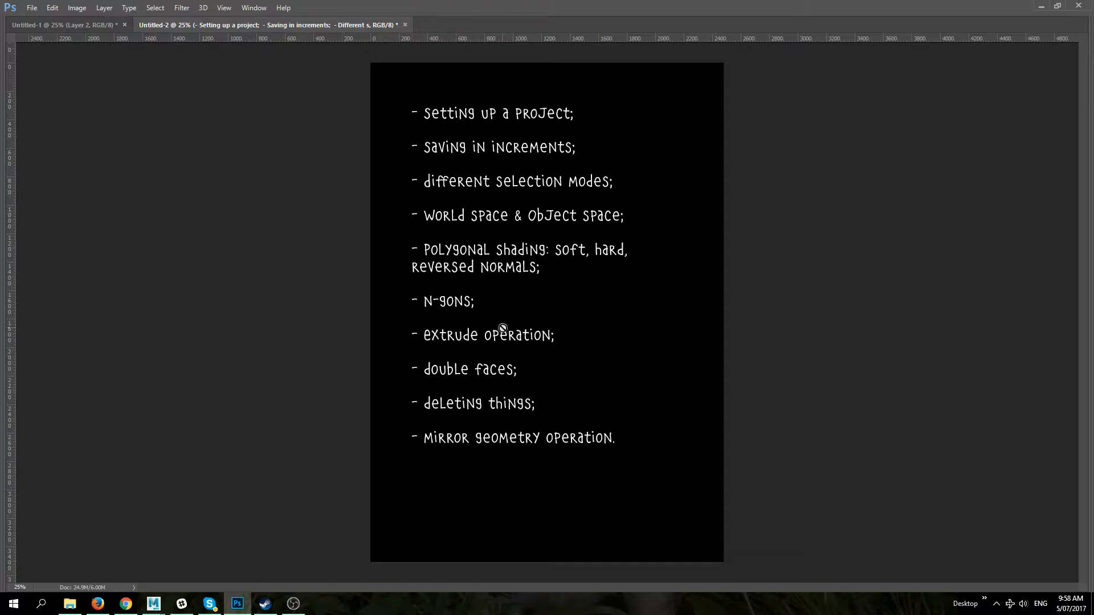
mouse_move(154, 603)
left_click(180, 559)
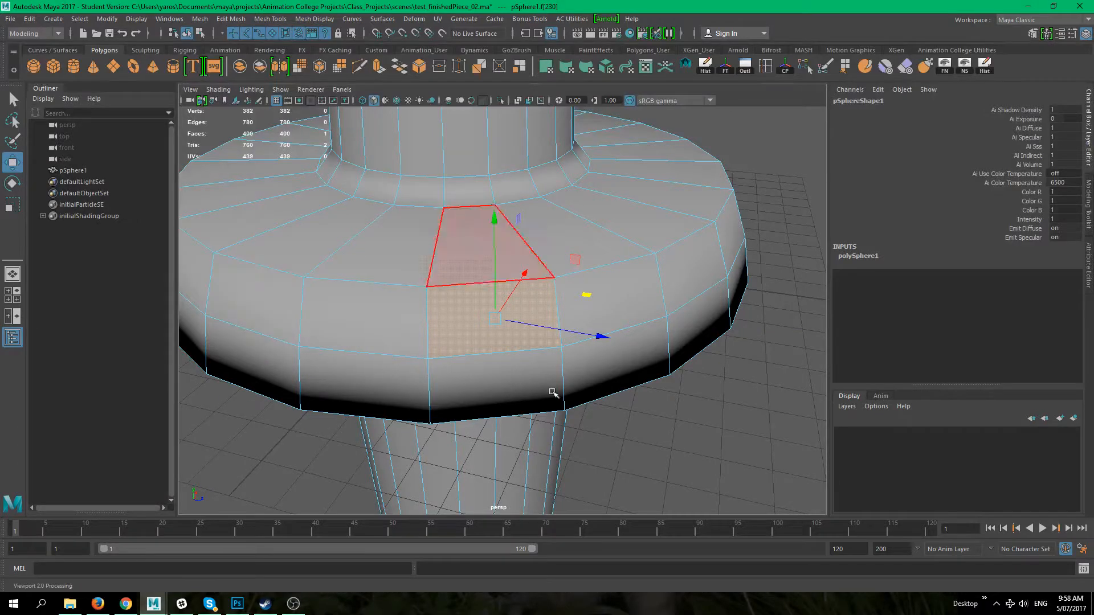
Step: Clear the selection and orbit around the model to inspect it
left_click(684, 418)
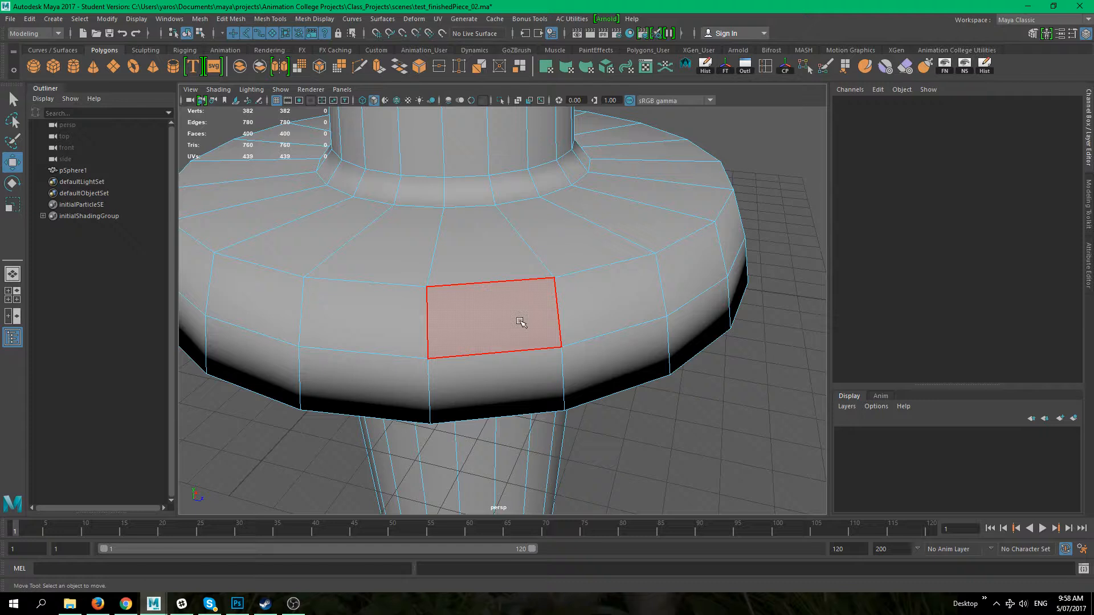
right_click_drag(706, 355, 504, 277, "alt")
middle_click_drag(556, 327, 537, 356, "alt")
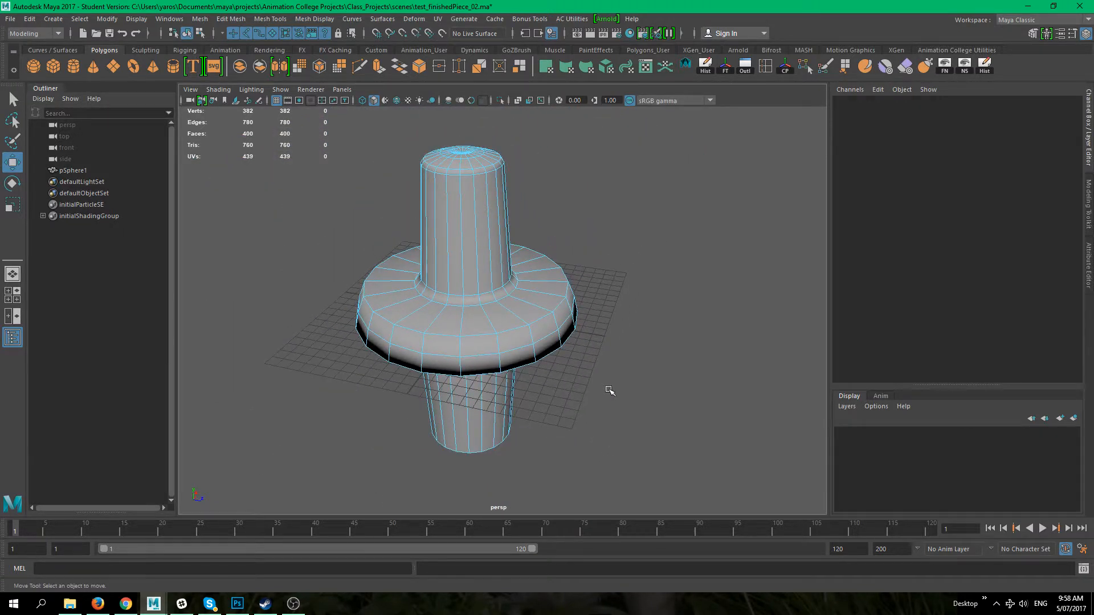
left_click_drag(609, 390, 583, 385, "alt")
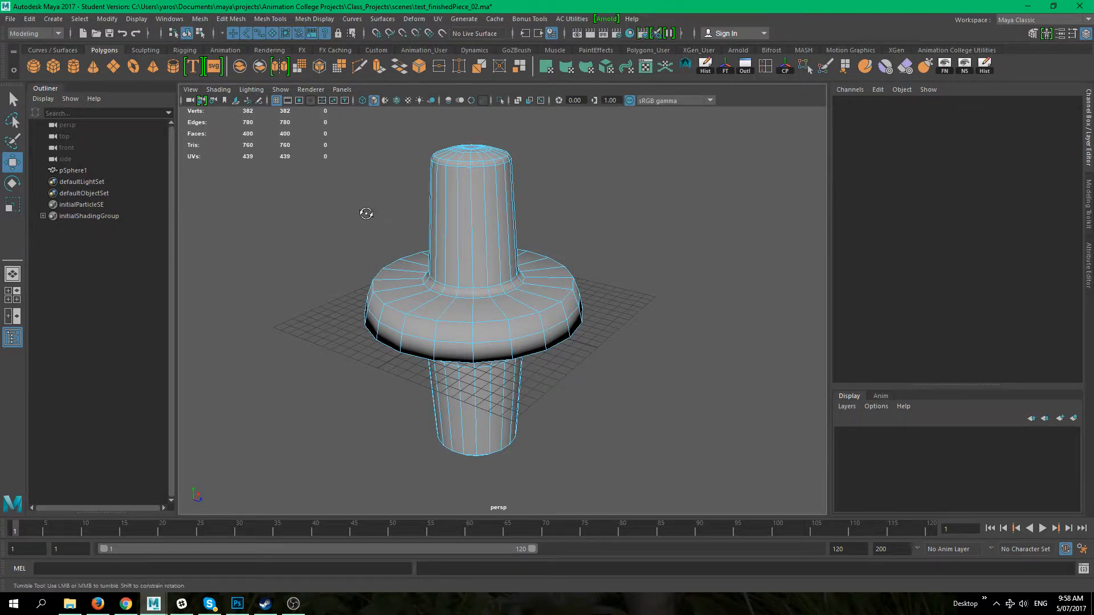
left_click_drag(366, 210, 383, 205, "alt")
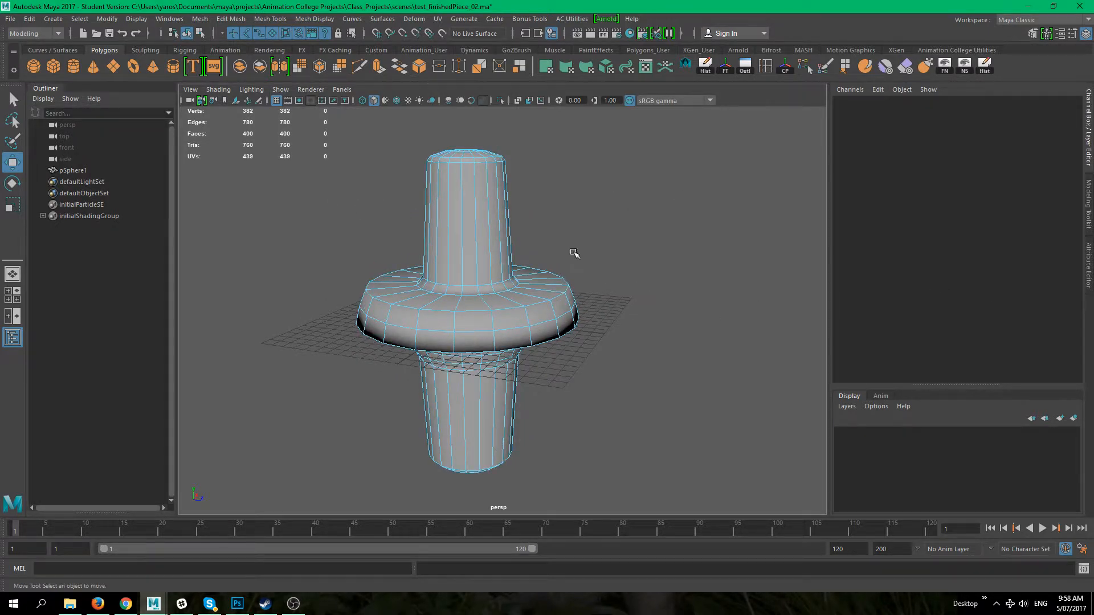
right_click_drag(574, 252, 680, 308, "alt")
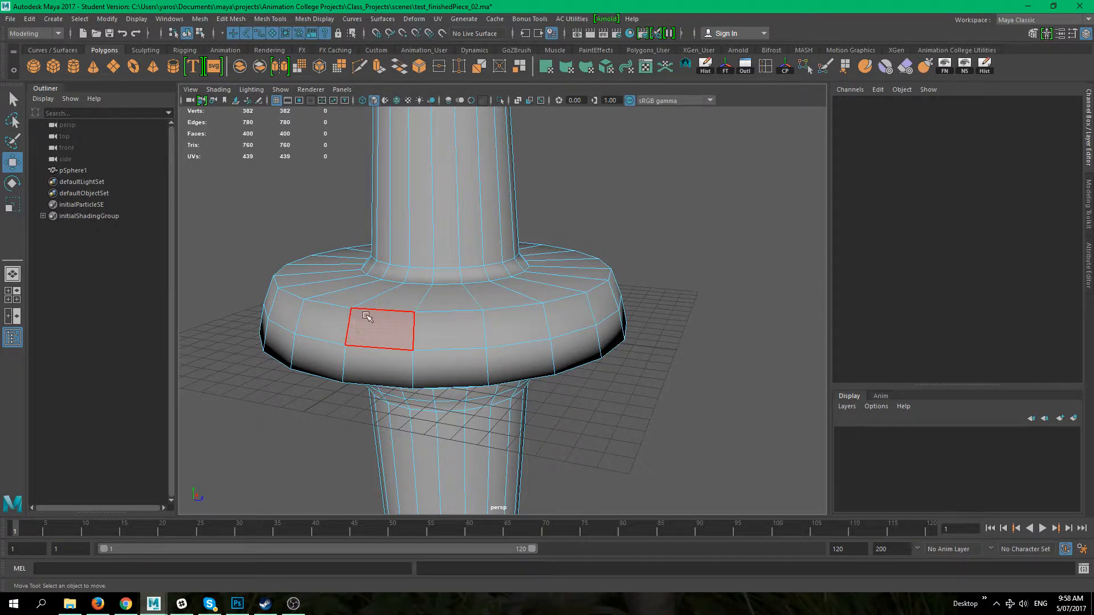
left_click_drag(537, 288, 505, 283, "alt")
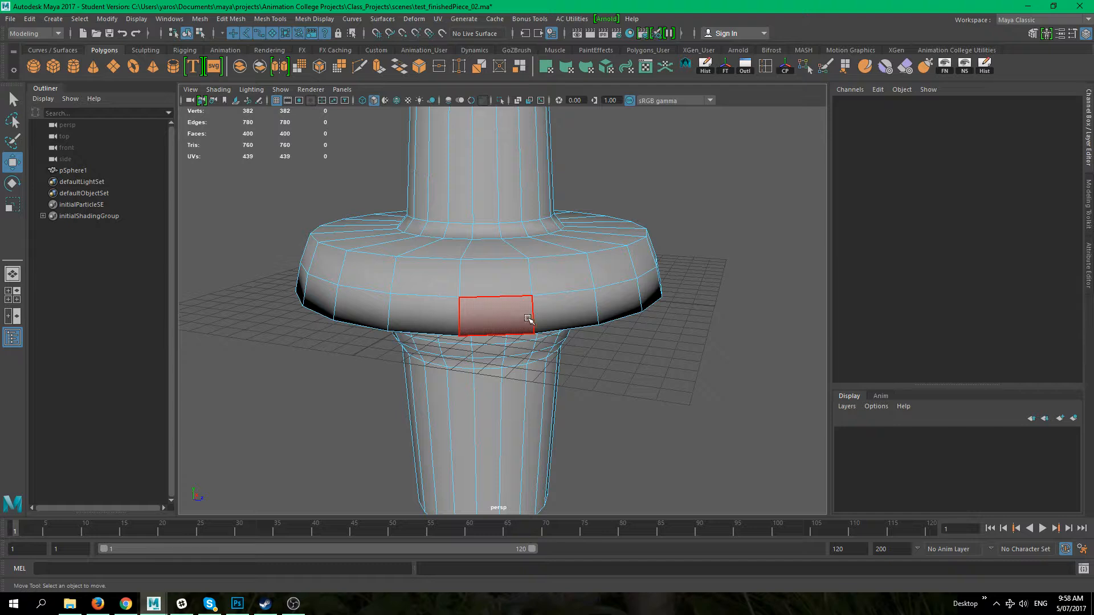
middle_click_drag(441, 289, 387, 257, "alt")
right_click_drag(404, 272, 558, 341, "alt")
middle_click_drag(563, 342, 660, 359, "alt")
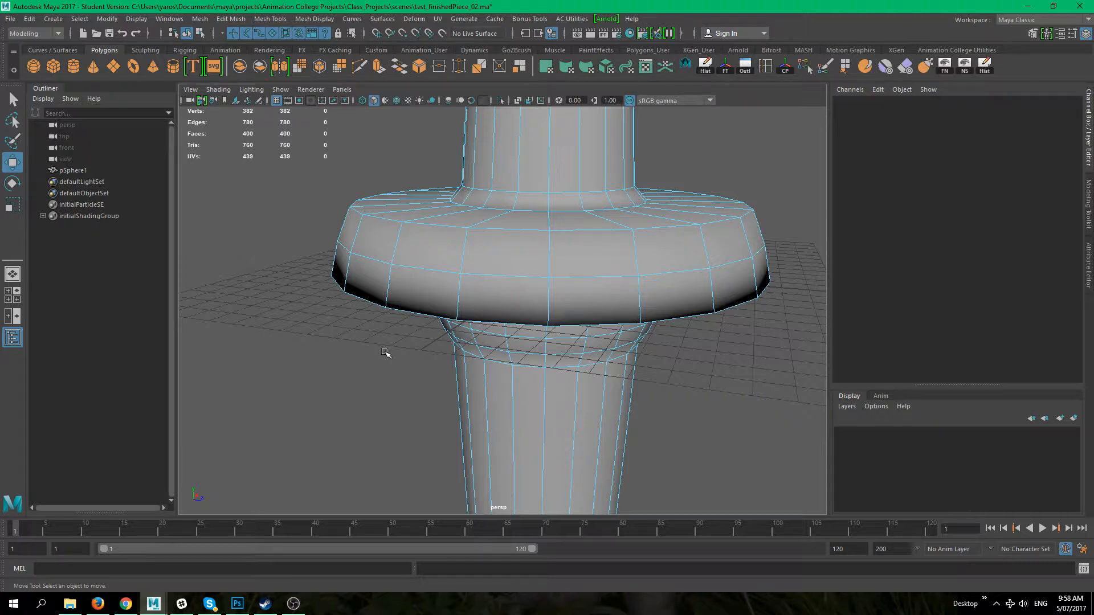
Step: Orbit around the column, including its top, and select a single face on the side of the flange
middle_click_drag(684, 359, 633, 376, "alt")
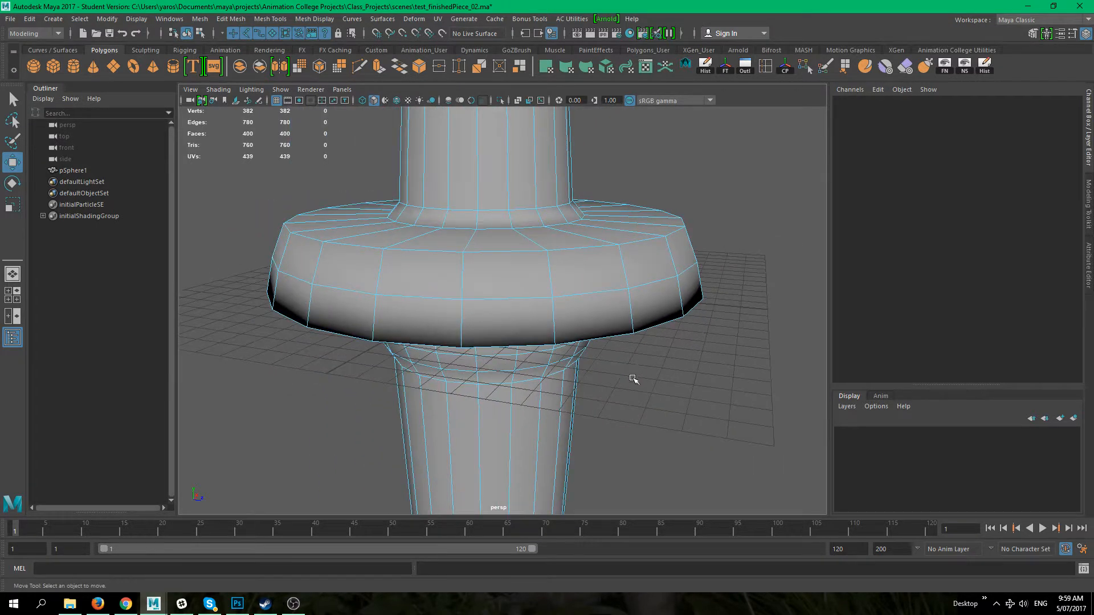
right_click_drag(633, 376, 456, 340, "alt")
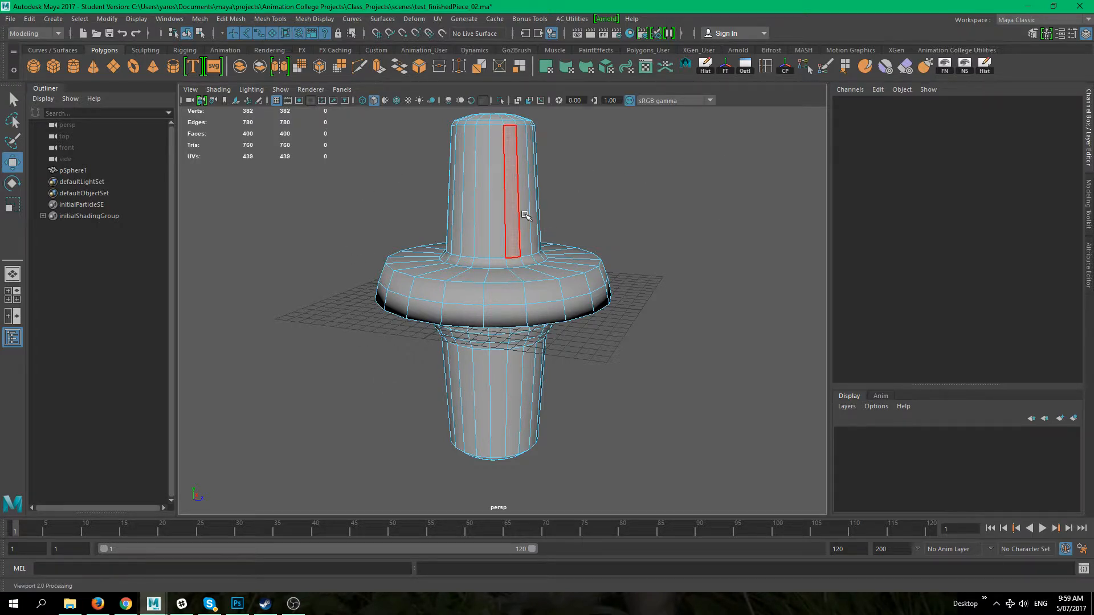
scroll(528, 215, "up", 3)
left_click_drag(661, 243, 592, 365, "alt")
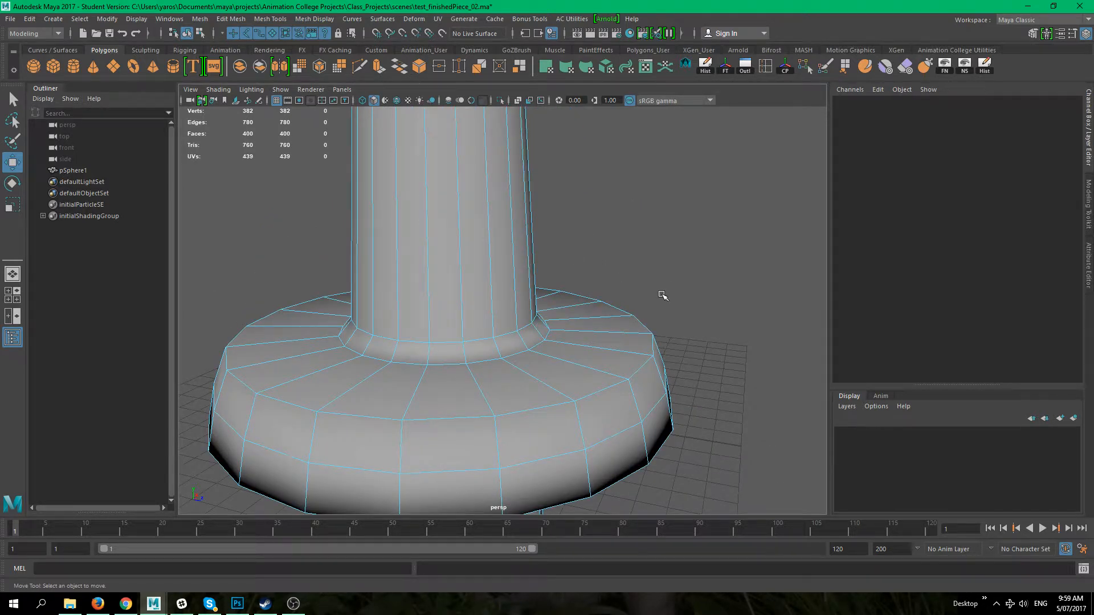
right_click_drag(694, 306, 526, 241, "alt")
left_click_drag(526, 242, 489, 330, "alt")
right_click_drag(521, 319, 640, 315, "alt")
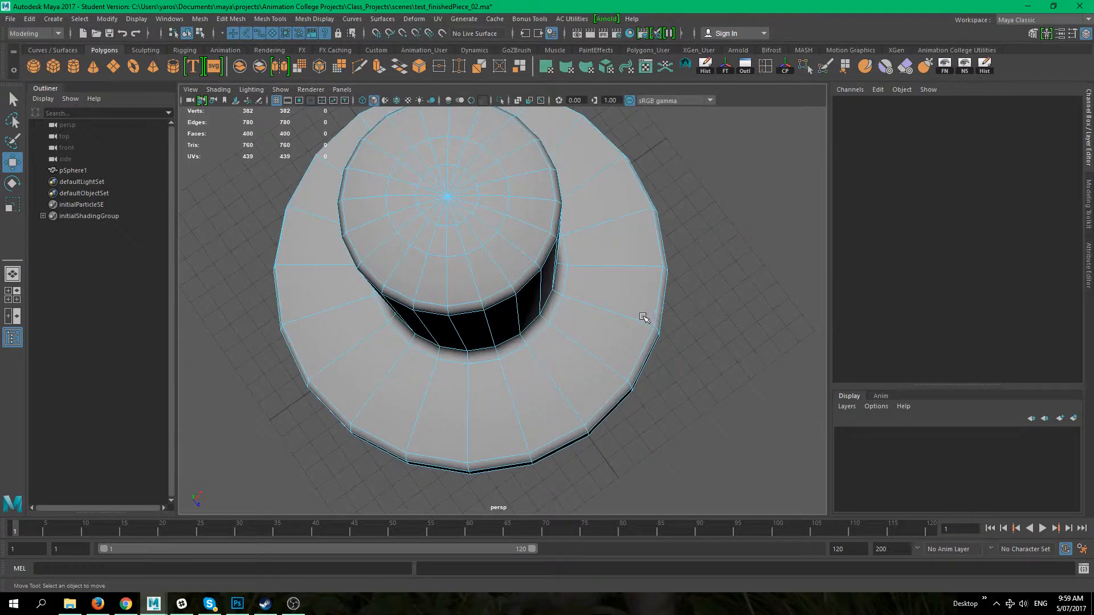
left_click_drag(528, 369, 564, 310, "alt")
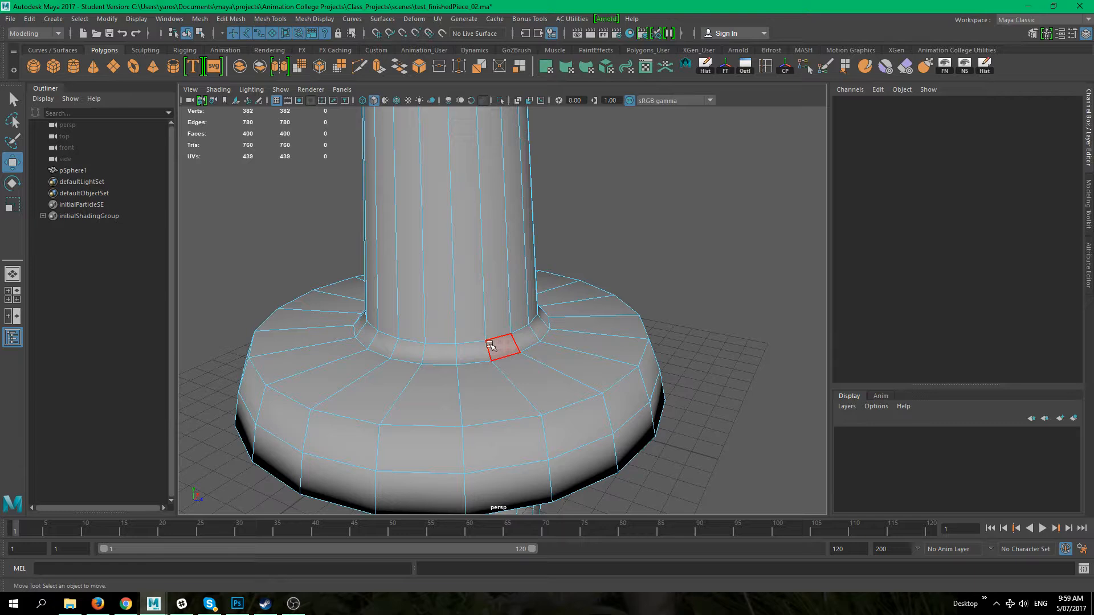
left_click_drag(504, 349, 591, 298, "alt")
left_click_drag(571, 361, 547, 320, "alt")
left_click(446, 266)
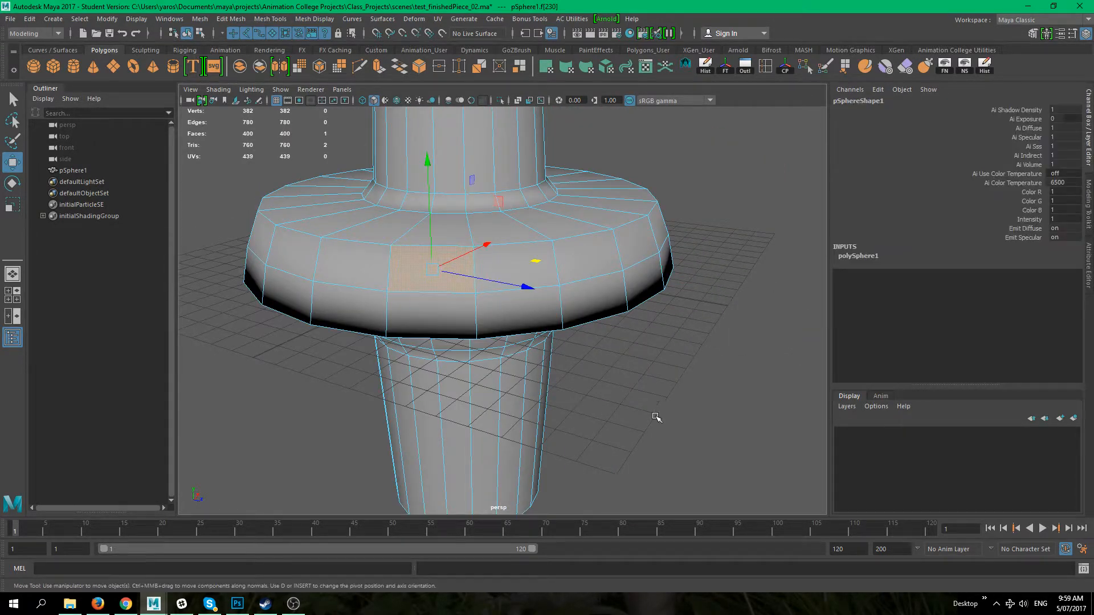
Step: Clear the selection and select a face on the lower column, extending it to a vertical strip of faces
left_click(660, 419)
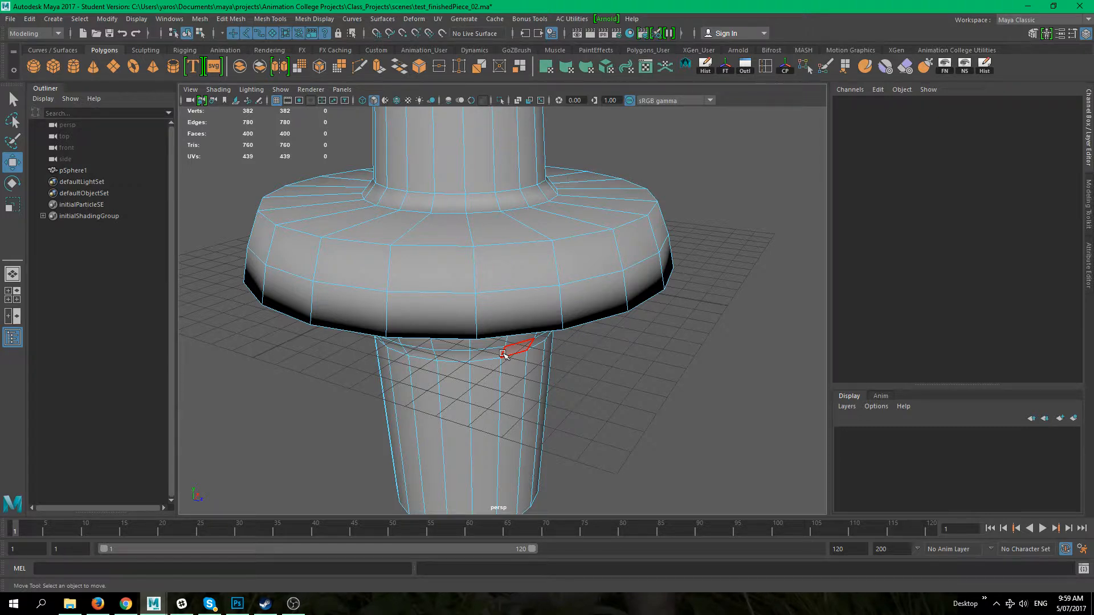
left_click_drag(451, 297, 601, 453, "alt")
left_click(521, 348)
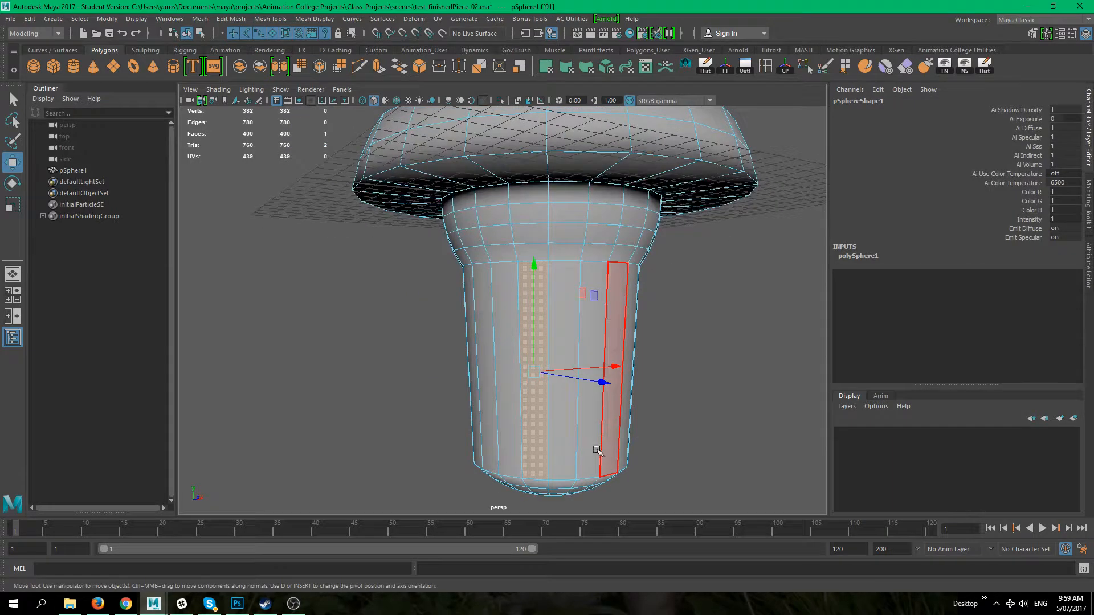
left_click_drag(688, 472, 665, 463, "alt")
double_click(627, 445, "shift")
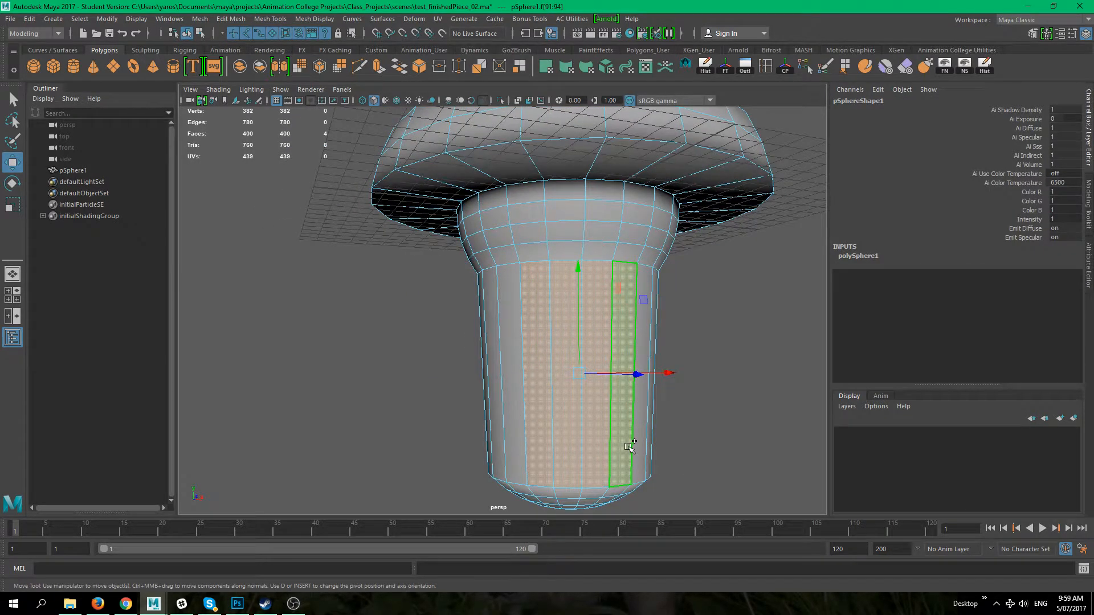
Step: Select the full loop of faces around the lower column and scale it inward to narrow the neck
left_click_drag(574, 353, 345, 319, "alt")
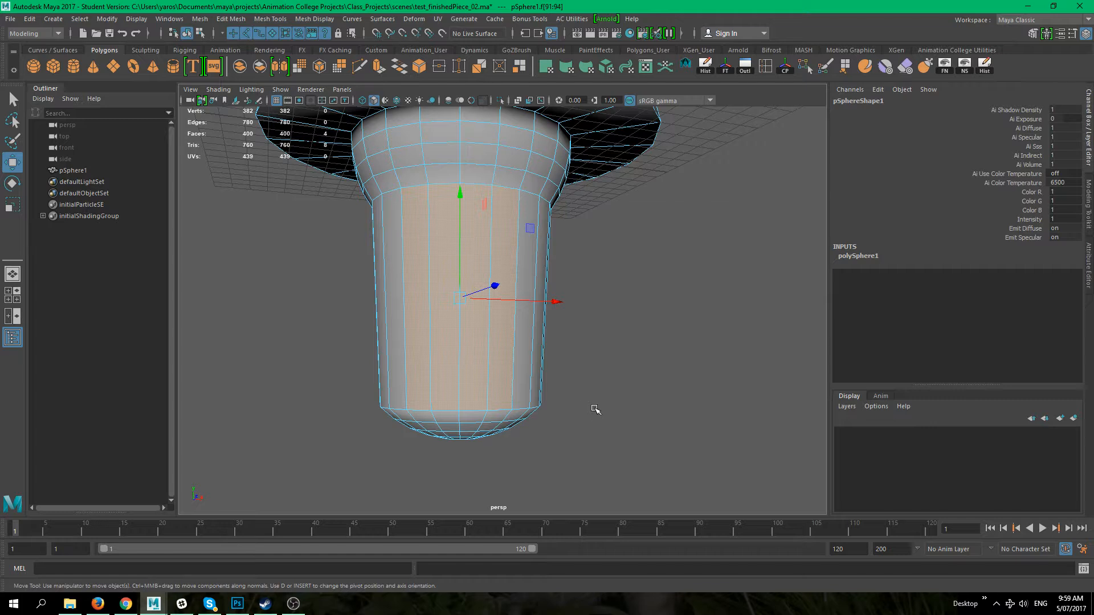
left_click_drag(588, 410, 646, 431, "alt")
middle_click_drag(444, 245, 485, 275, "alt")
left_click(439, 289)
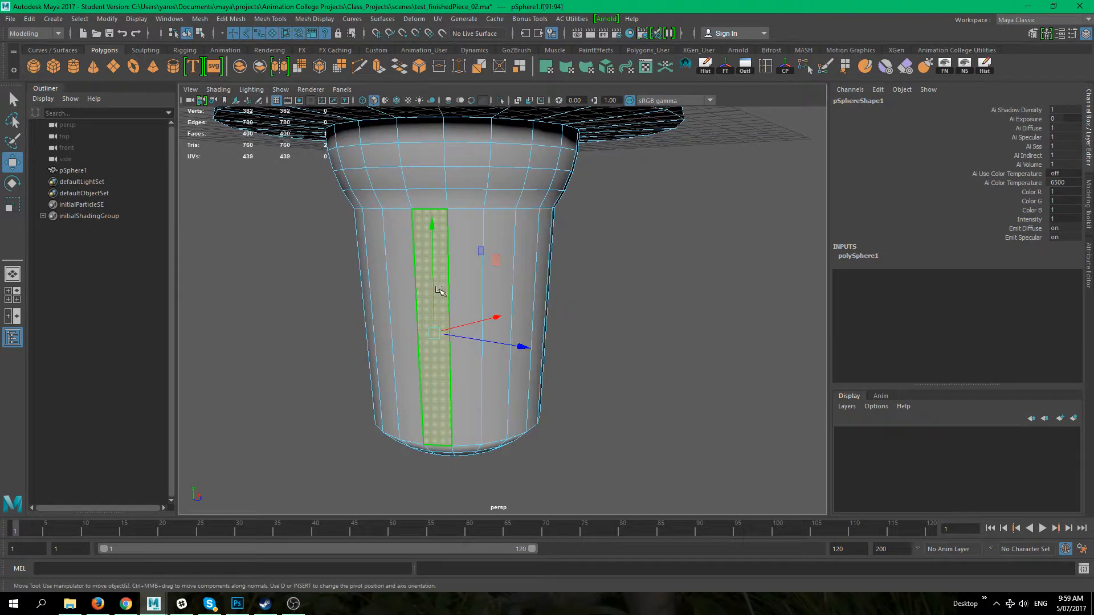
double_click(473, 389)
left_click_drag(577, 390, 631, 386, "alt")
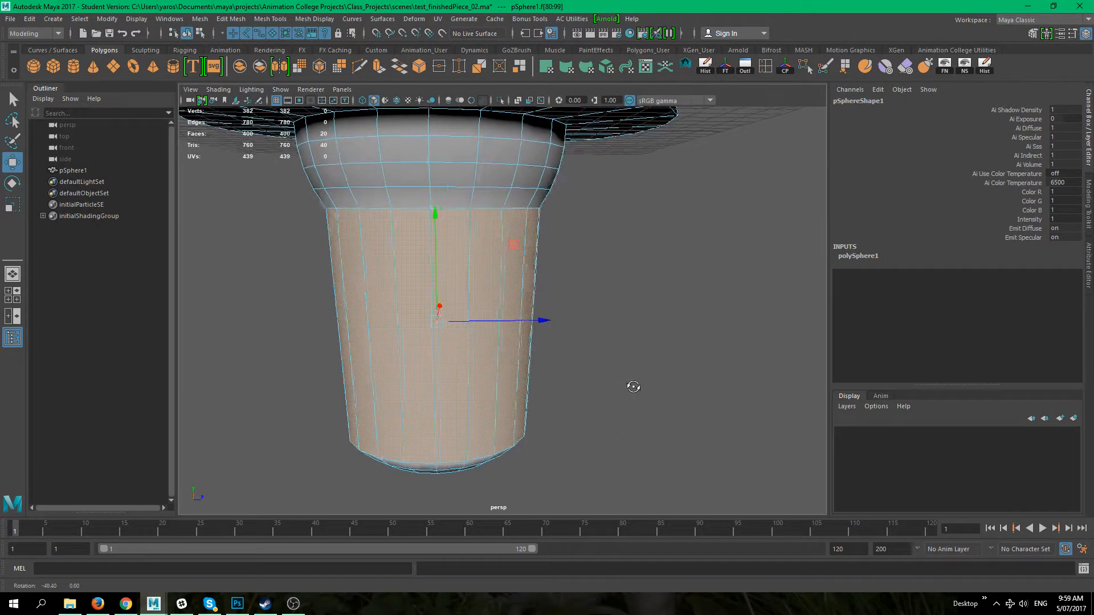
key("r")
left_click_drag(437, 322, 345, 298)
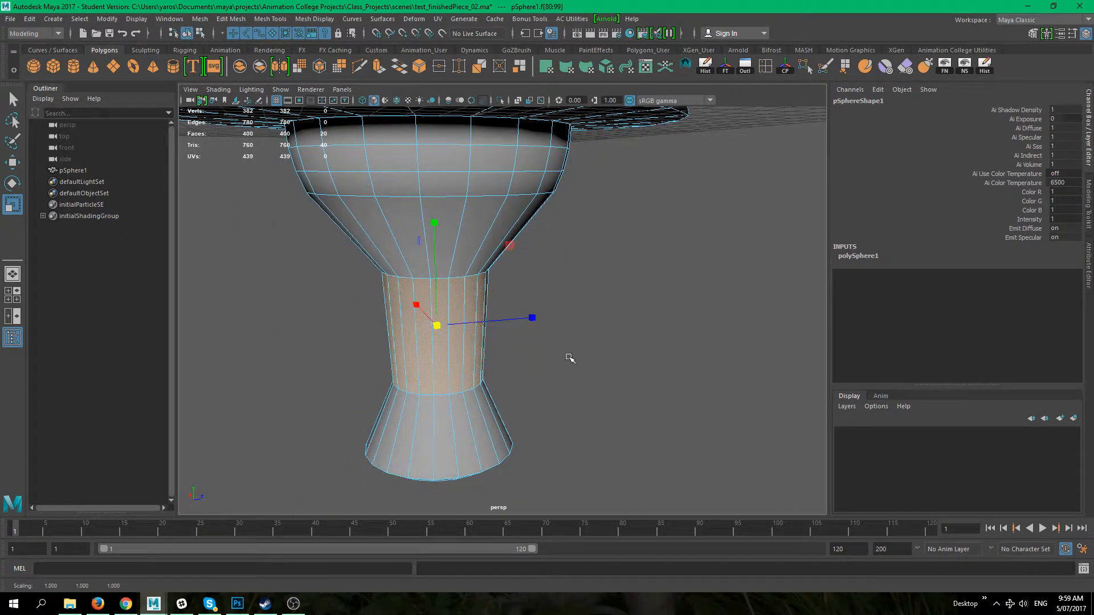
Step: Stretch the face loop slightly along its height with the Scale tool, then clear the selection
key("w")
key("r")
mouse_move(435, 223)
left_mouse_down()
mouse_move(436, 289)
mouse_move(444, 205)
left_mouse_up()
key("w")
left_click_drag(536, 321, 561, 398, "alt")
right_click_drag(562, 398, 525, 371, "alt")
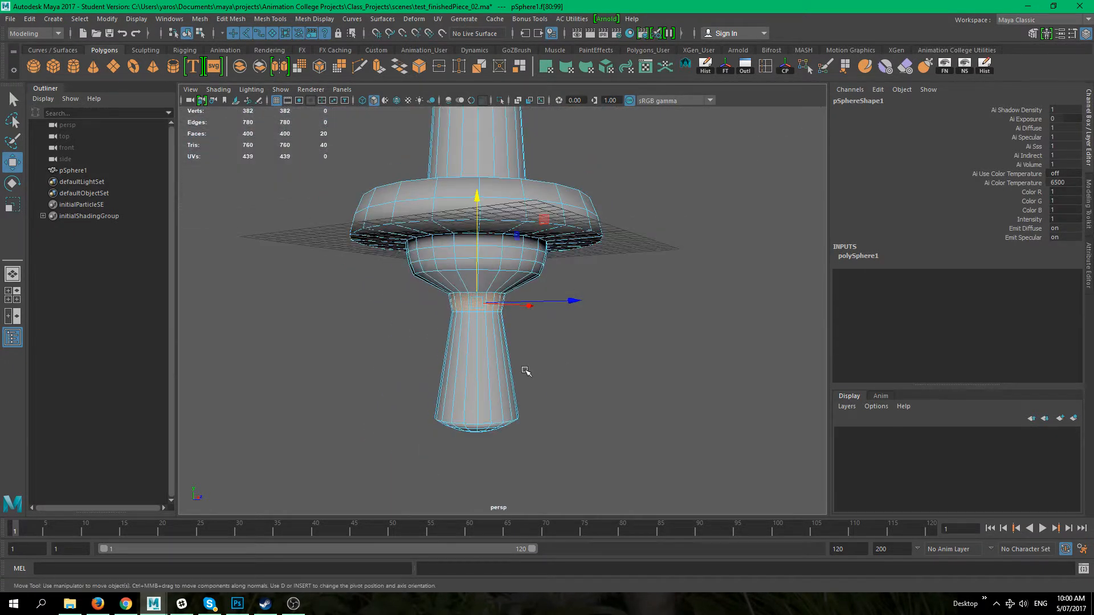
middle_click_drag(525, 371, 552, 437, "alt")
left_click(612, 397)
Step: Orbit around the model and switch from component selection back to Object Mode
left_click_drag(608, 388, 544, 389, "alt")
middle_click_drag(520, 334, 615, 388, "alt")
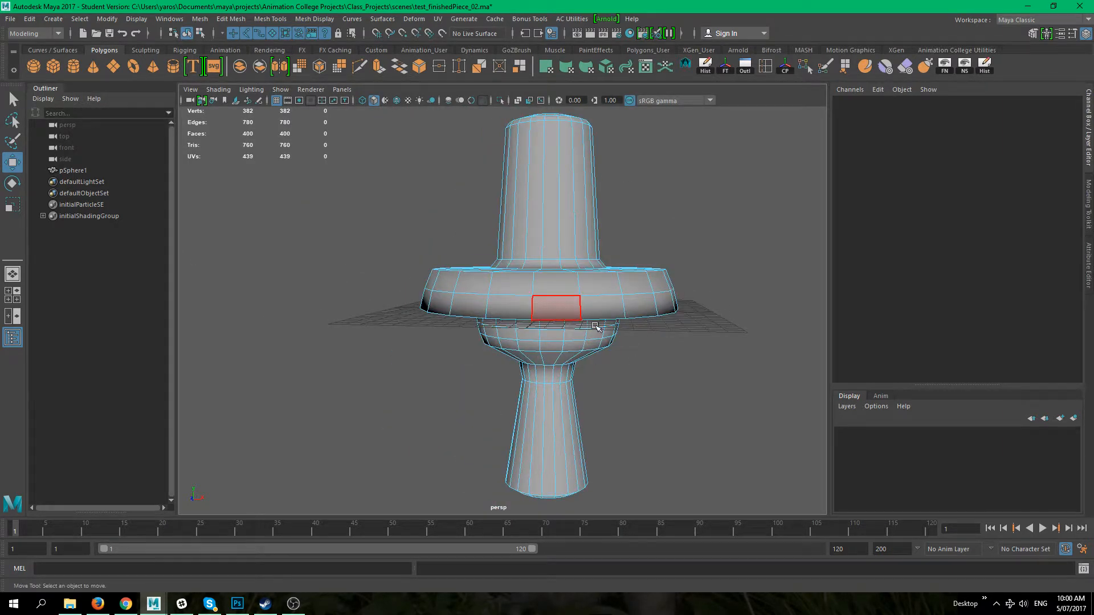
middle_click_drag(597, 327, 543, 384, "alt")
left_click_drag(642, 296, 601, 376, "alt")
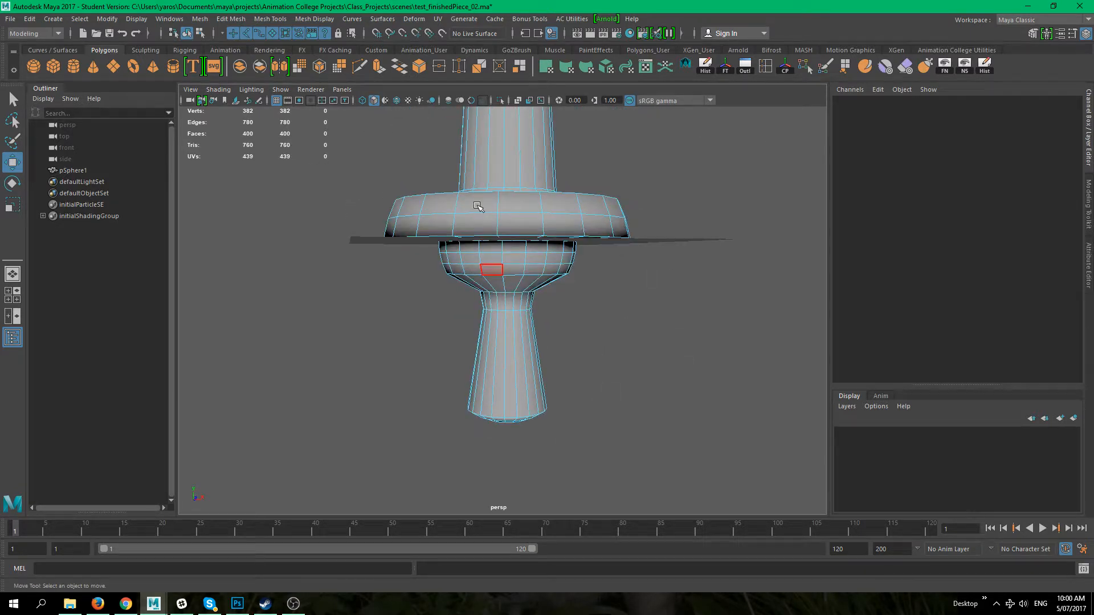
left_click_drag(501, 218, 495, 313, "alt")
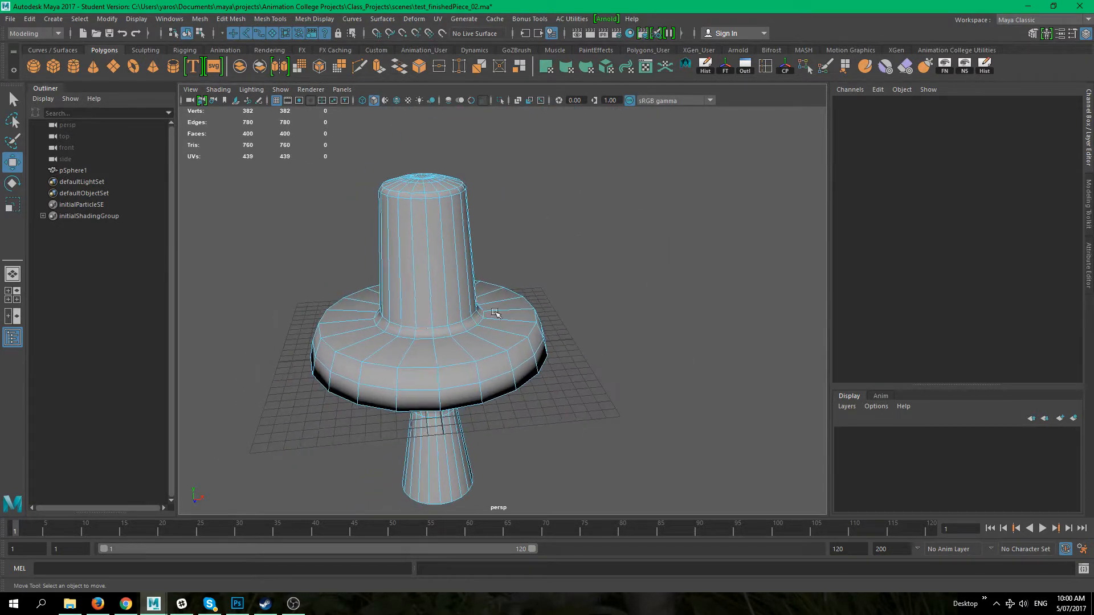
right_click(422, 250)
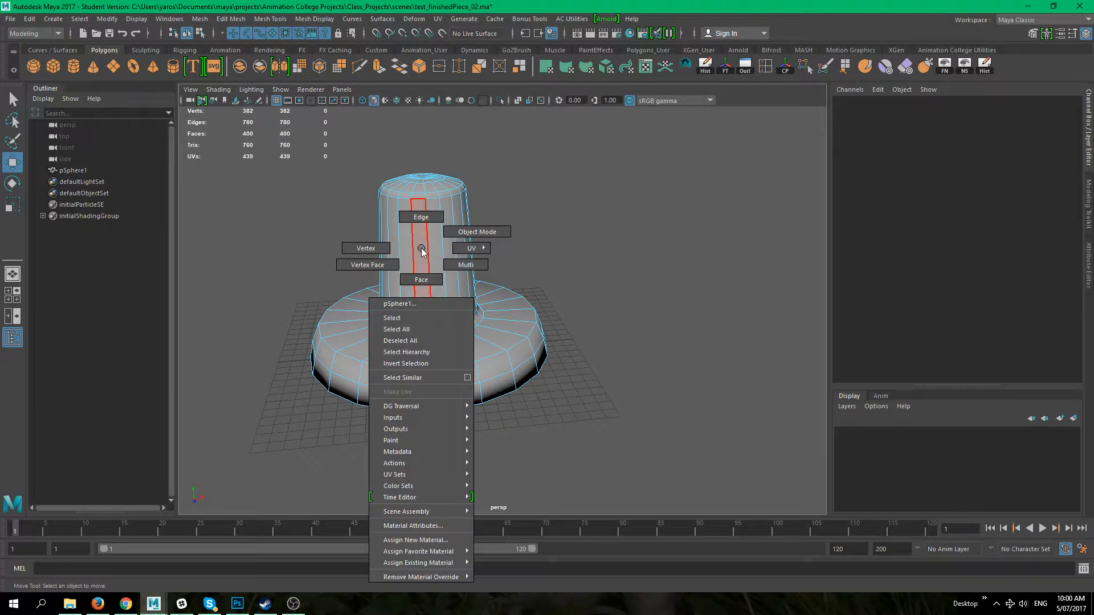
left_click(468, 232)
Step: Select the whole model, undo an accidental move, and scale it down vertically to about 4.44 in Y
left_click_drag(569, 221, 452, 442, "alt")
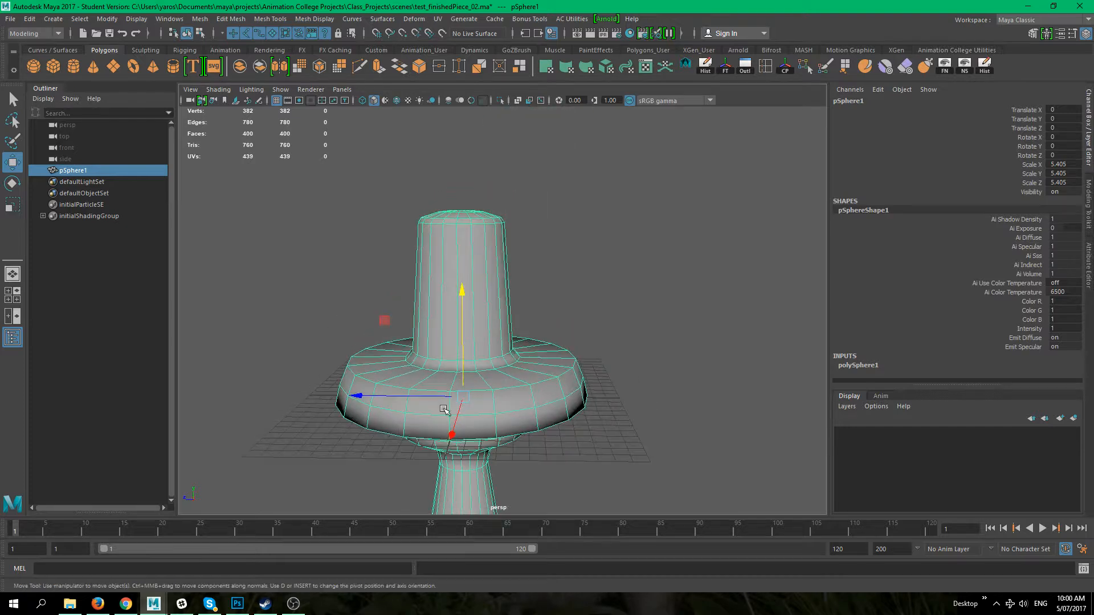
left_click_drag(462, 396, 535, 374)
key("ctrl+z")
key("r")
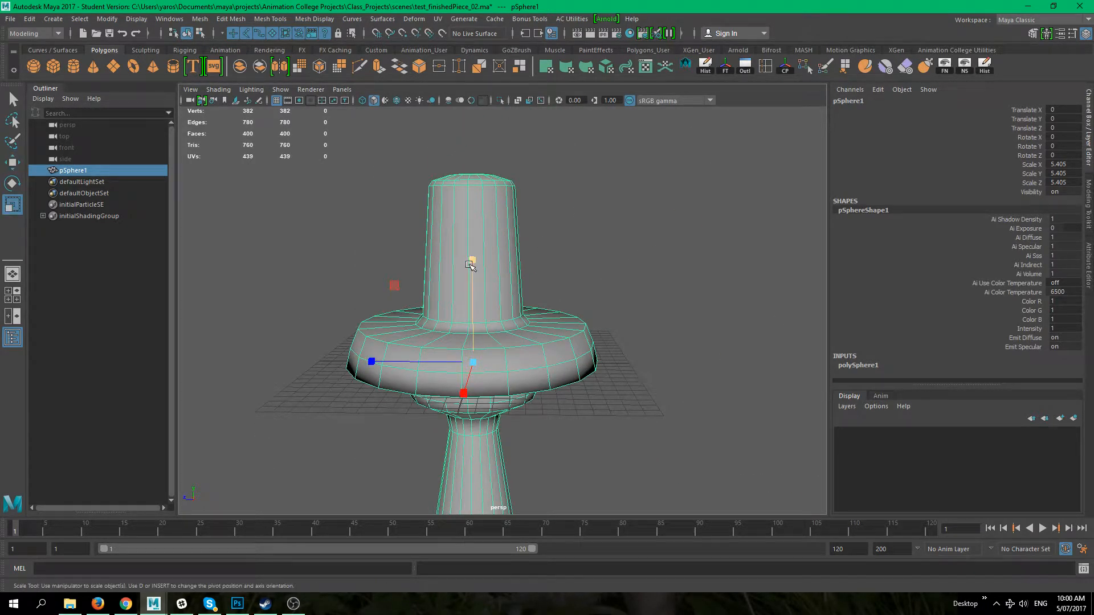
left_click_drag(480, 285, 476, 305)
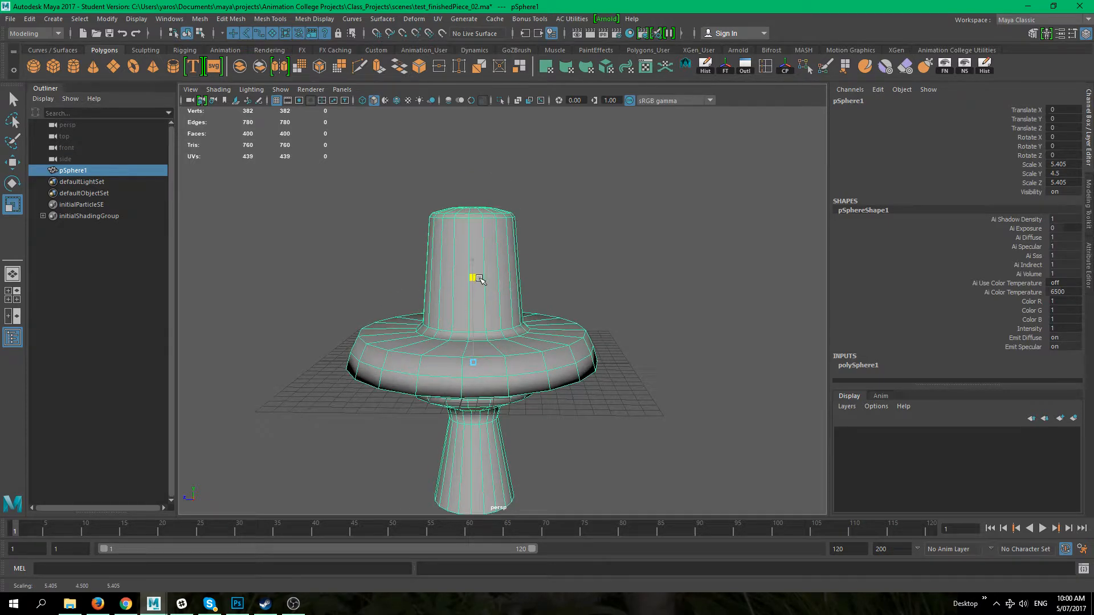
left_click_drag(386, 369, 502, 322, "alt")
right_click_drag(502, 266, 525, 297, "alt")
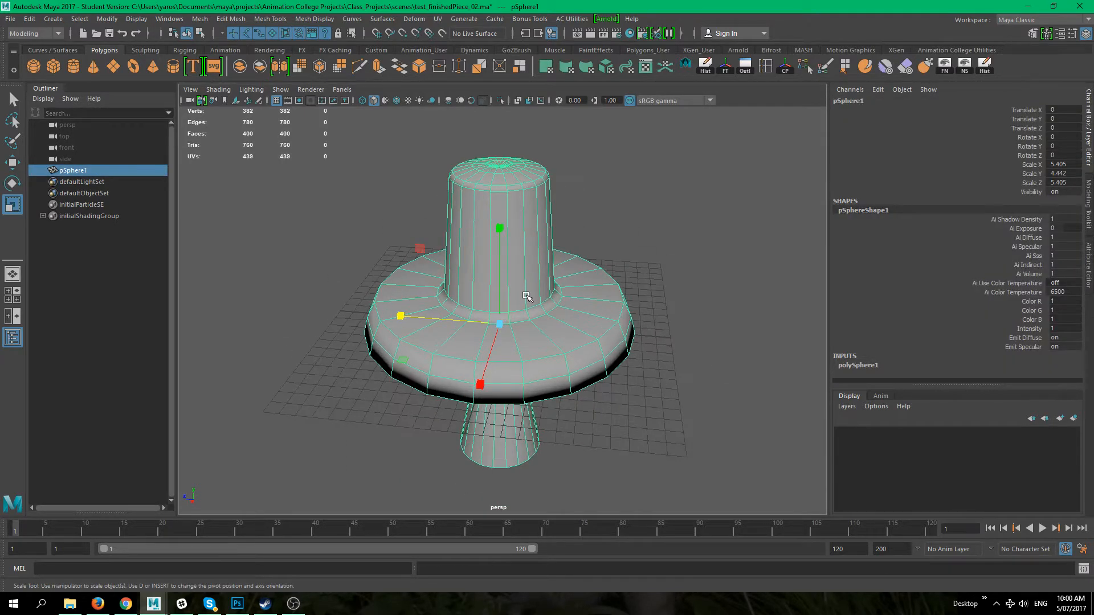
Step: Select the horizontal edge loop running around the flange's side and delete it
left_click_drag(591, 311, 550, 316, "alt")
right_click_drag(549, 316, 619, 350, "alt")
middle_click_drag(619, 350, 553, 323, "alt")
left_click(520, 327)
middle_click_drag(522, 337, 461, 337, "alt")
left_click_drag(462, 337, 419, 279, "alt")
right_click_drag(418, 279, 408, 239)
key("q")
double_click(400, 235)
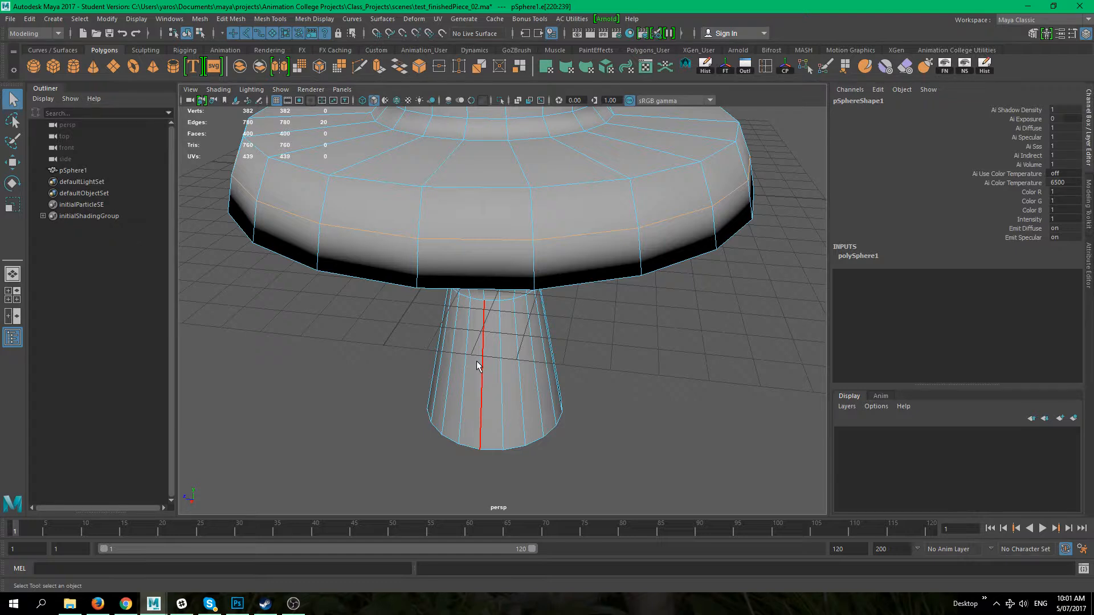
key("Delete")
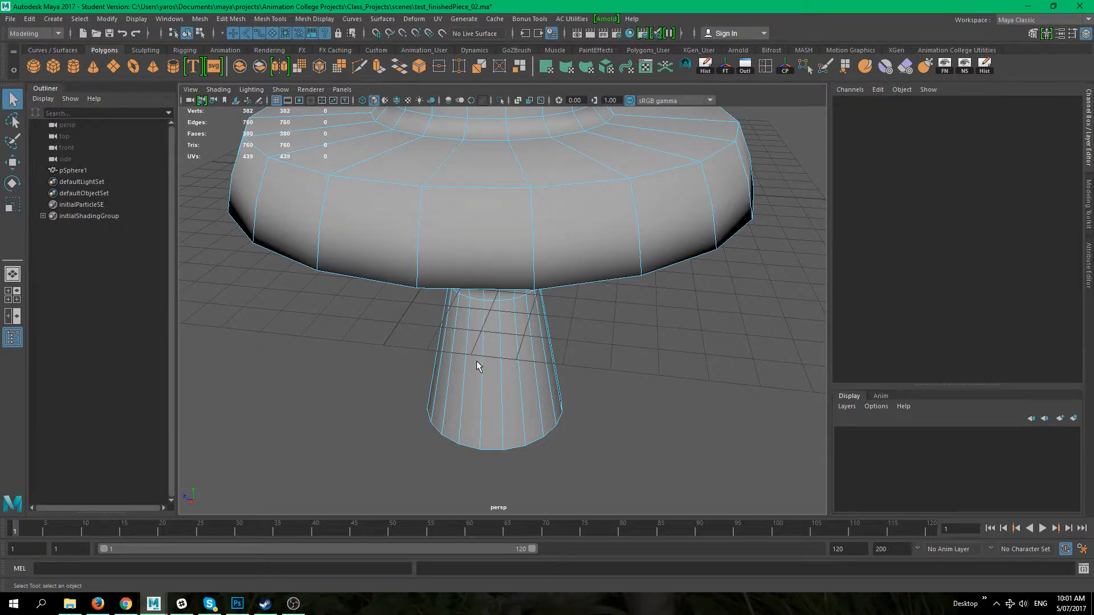
Step: Select individual vertices on the flange's side to examine them, then clear the selection
right_click_drag(390, 213, 334, 215)
left_click_drag(750, 286, 702, 343, "alt")
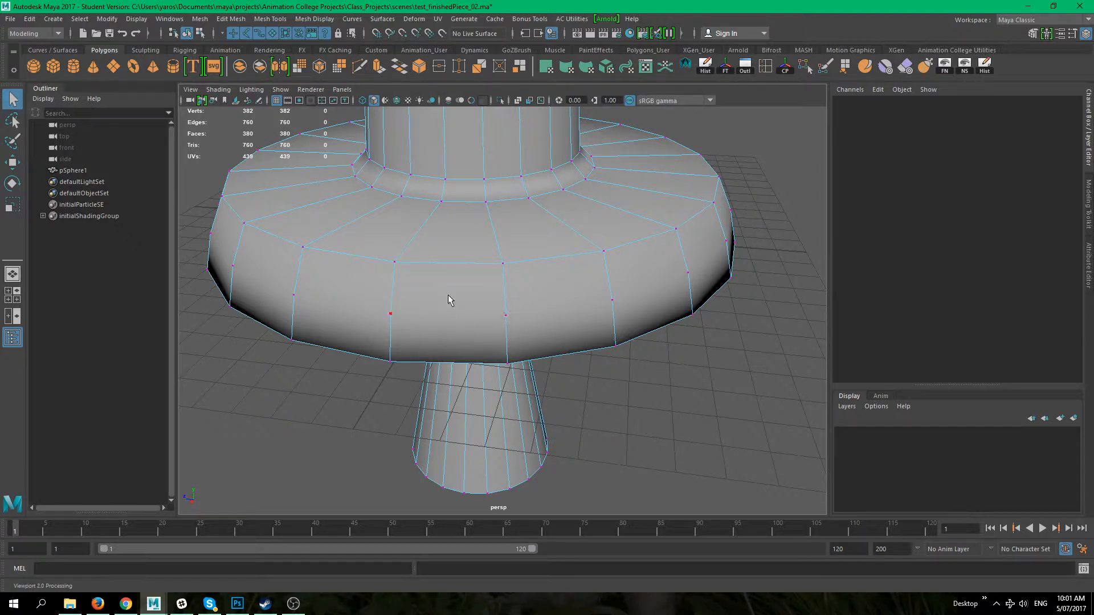
right_click_drag(432, 305, 347, 276)
left_click(429, 300)
left_click(399, 263)
left_click(503, 264, "shift")
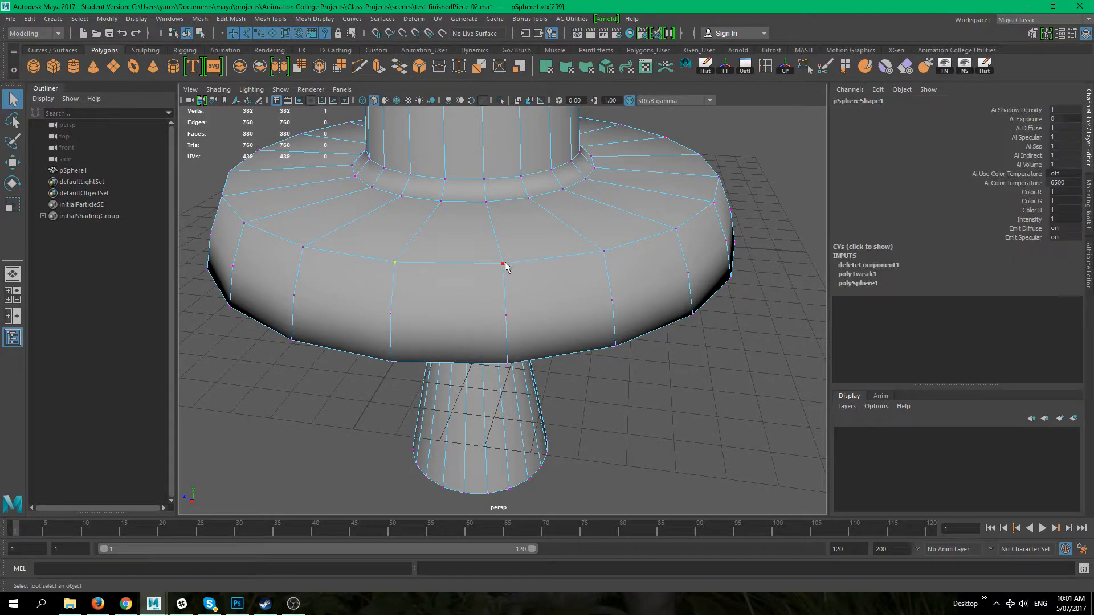
left_click(506, 315, "shift")
left_click(507, 363, "shift")
left_click(390, 362, "shift")
left_click(390, 314, "shift")
left_click(361, 317)
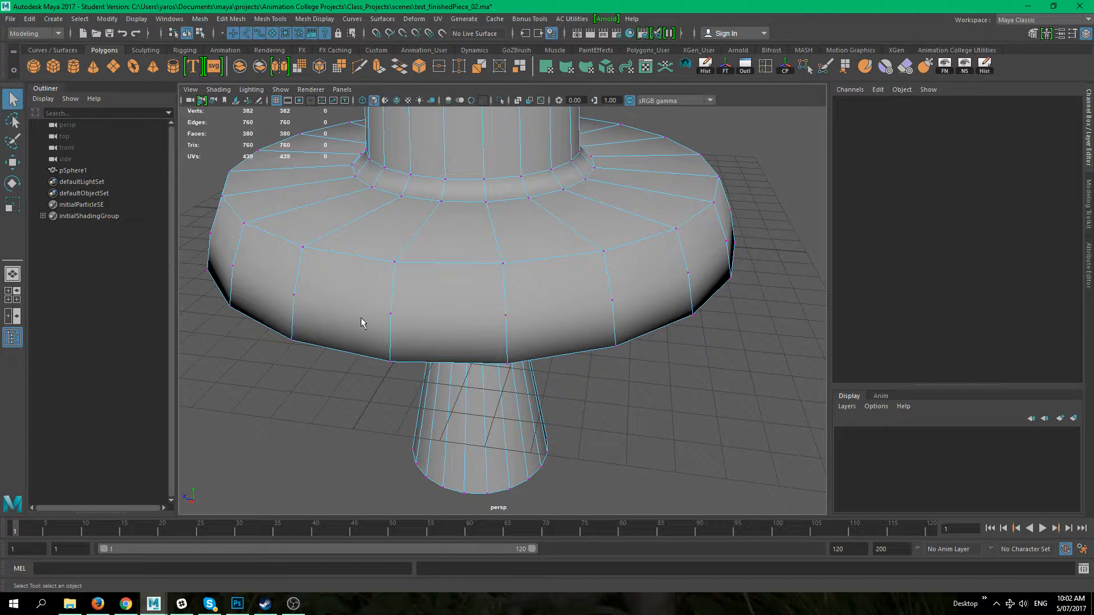
left_click(390, 314)
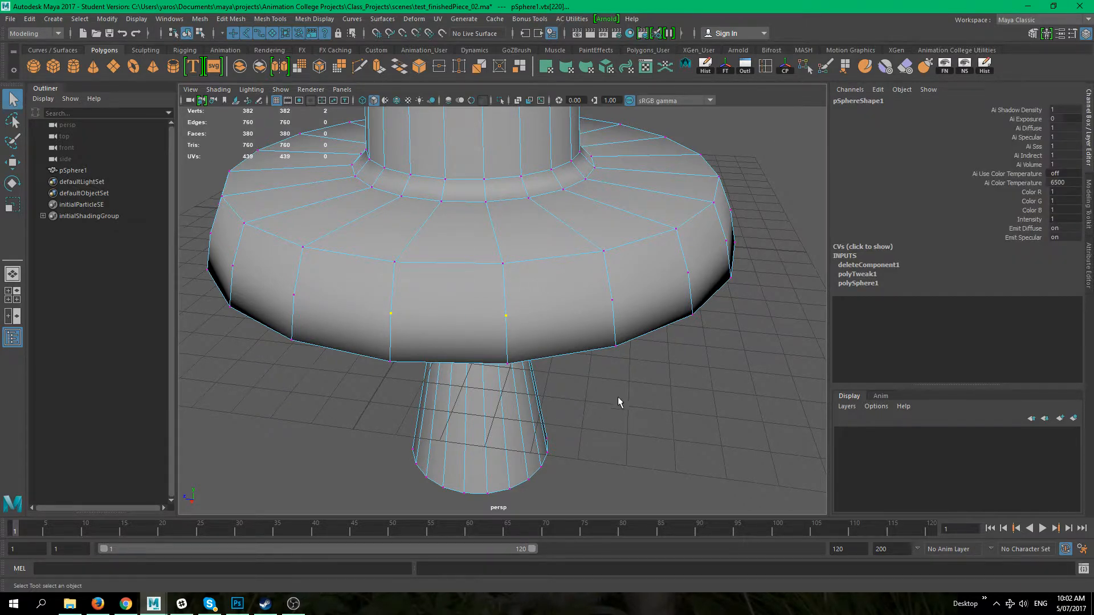
left_click(656, 411)
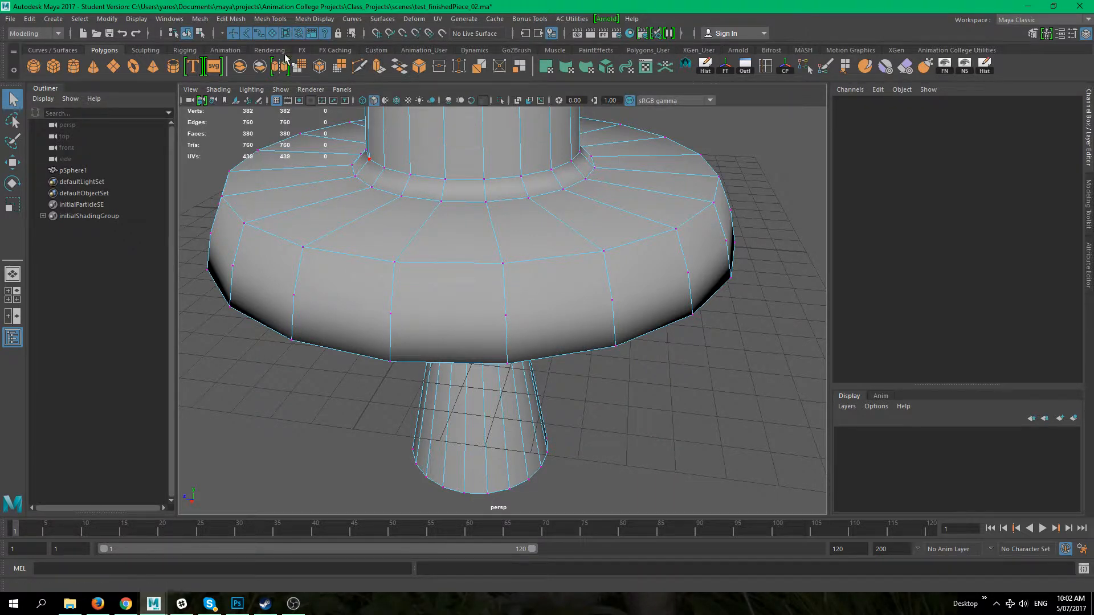
Step: Activate the Multi-Cut tool and locate it among the mesh and mesh tool commands
left_click(359, 67)
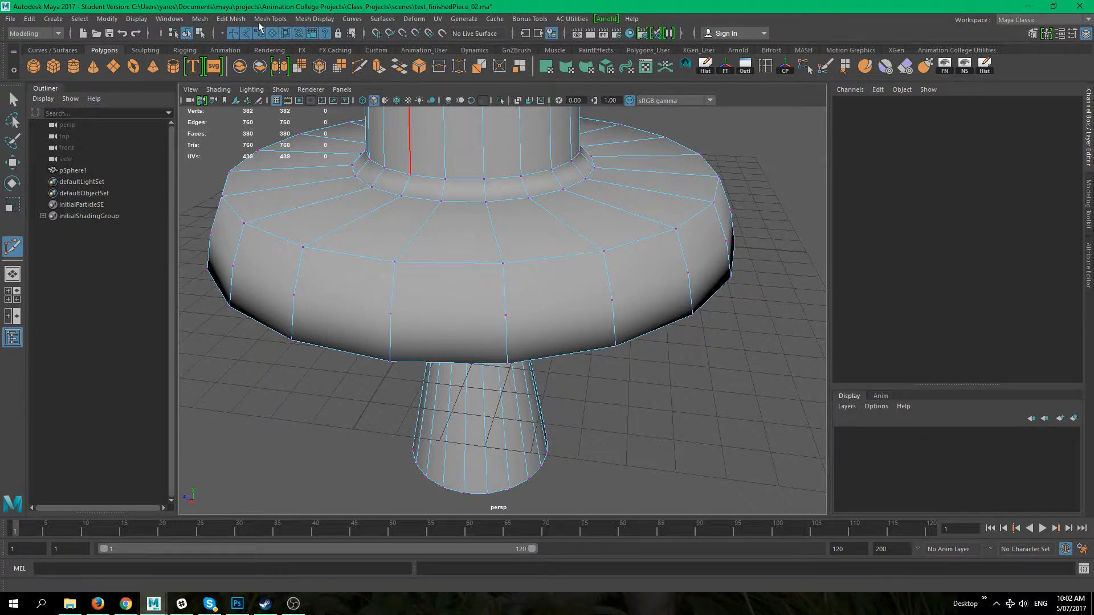
left_click(202, 19)
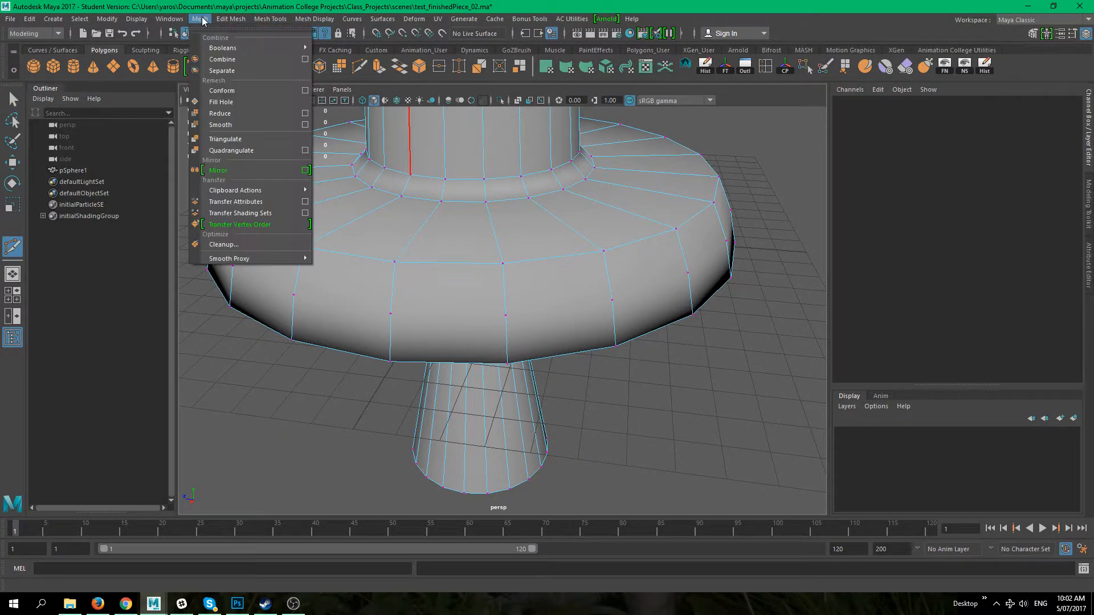
mouse_move(222, 20)
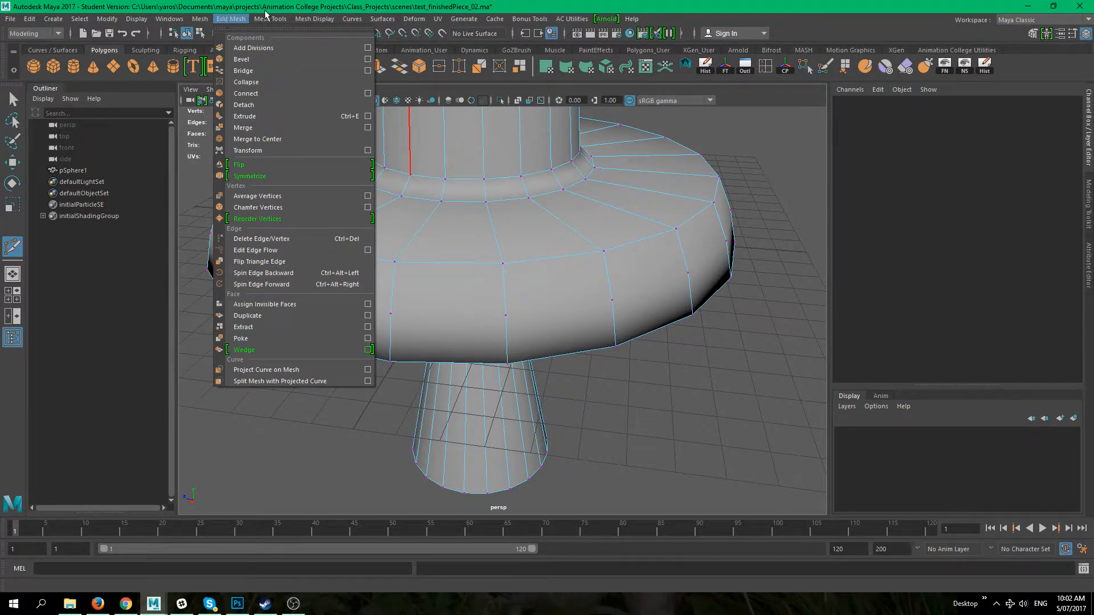
mouse_move(269, 20)
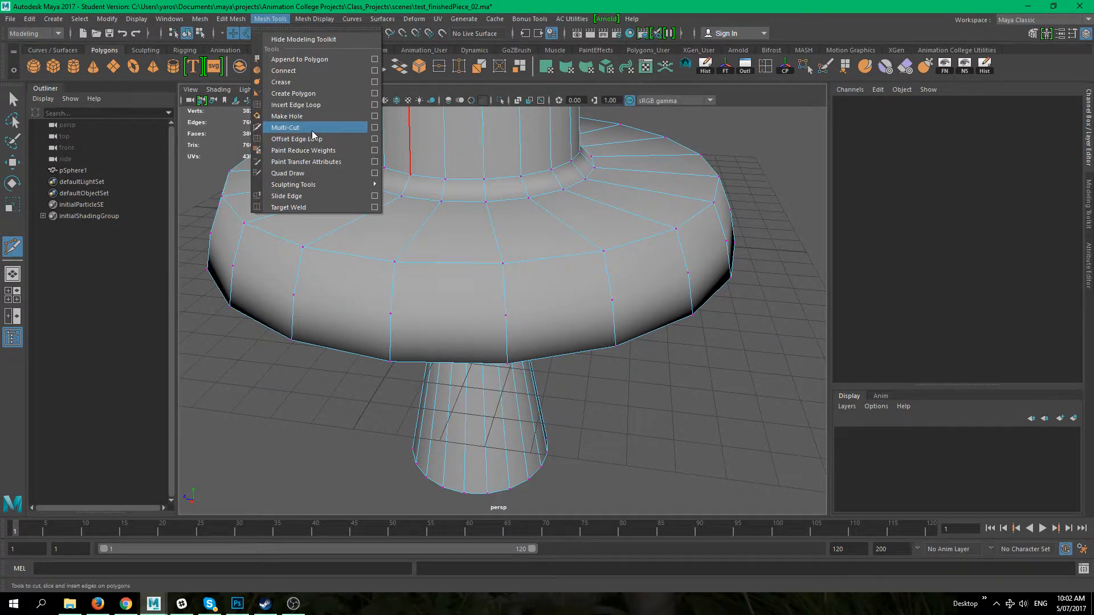
left_click(338, 425)
right_click_drag(370, 292, 346, 372, "alt")
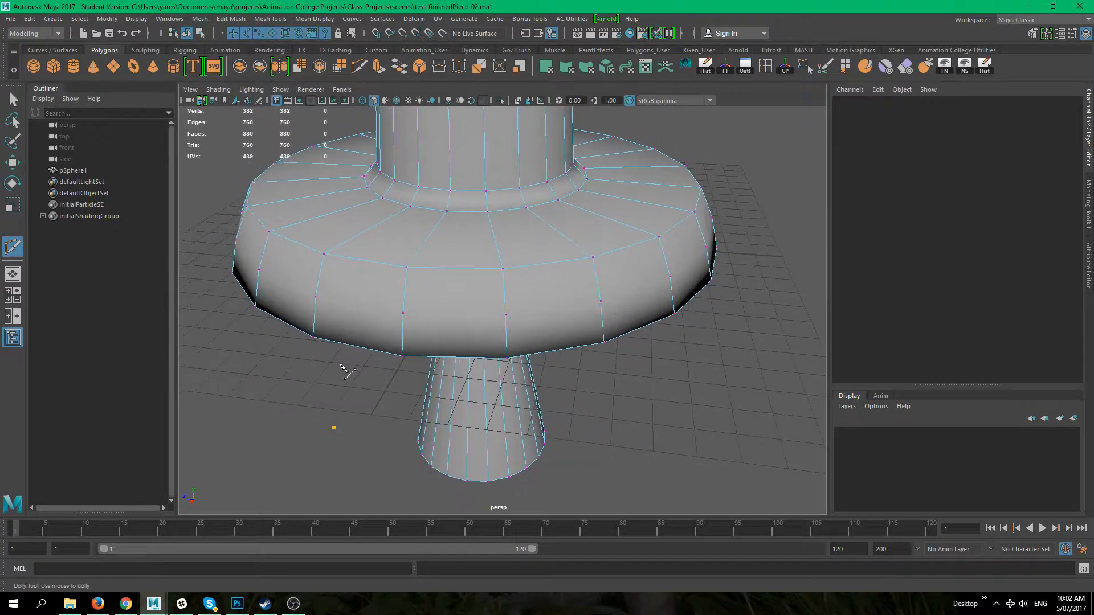
left_click(252, 393)
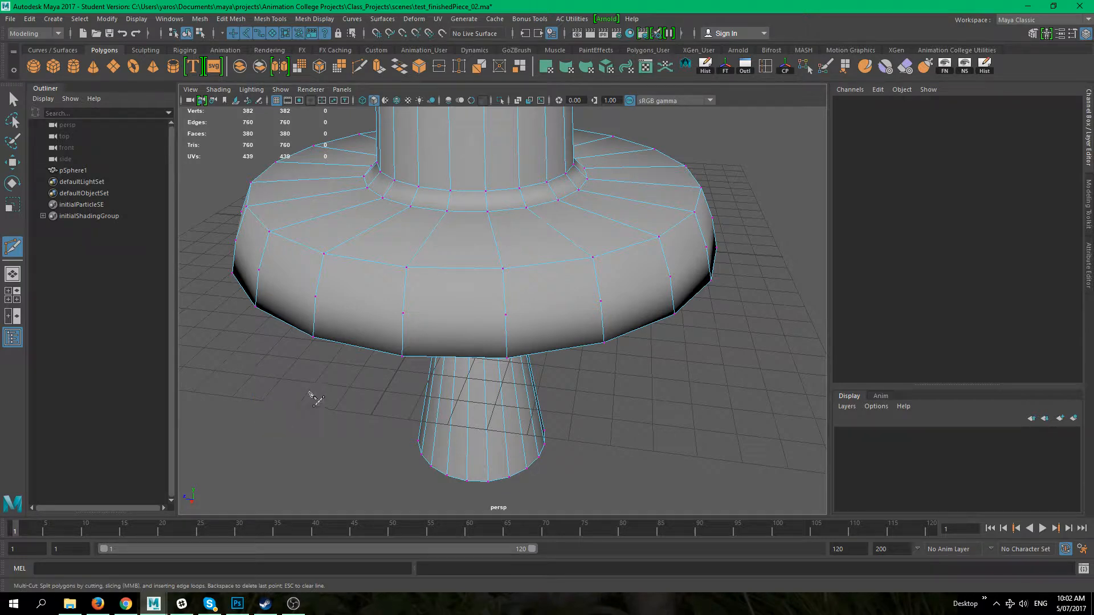
Step: Use Multi-Cut to slice a horizontal cut across four faces on the flange's side, then complete the cut
right_click_drag(262, 451, 300, 438, "alt")
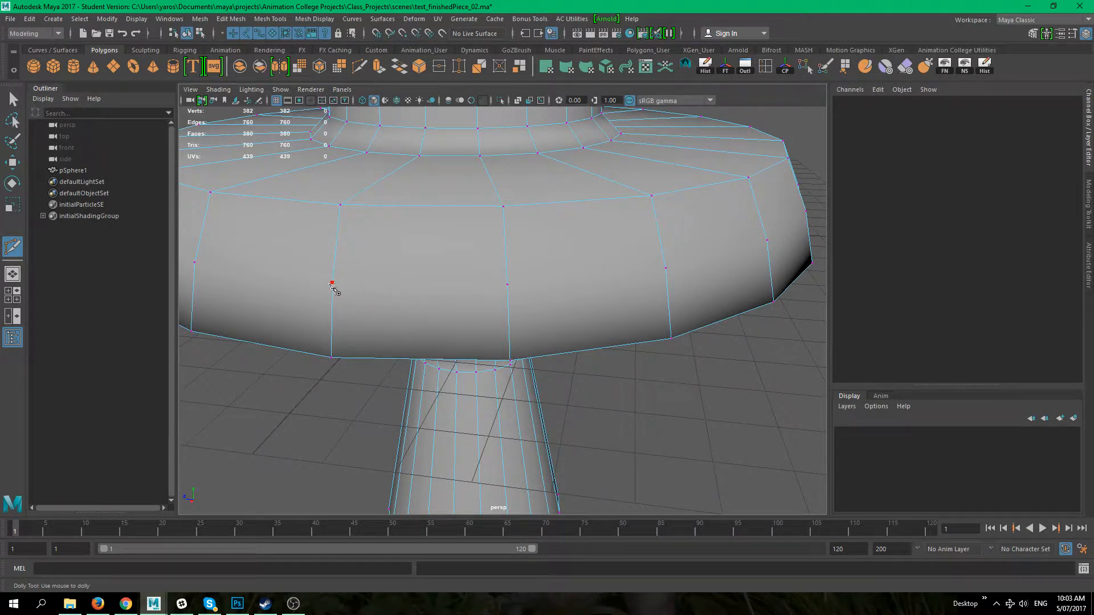
left_click(333, 283)
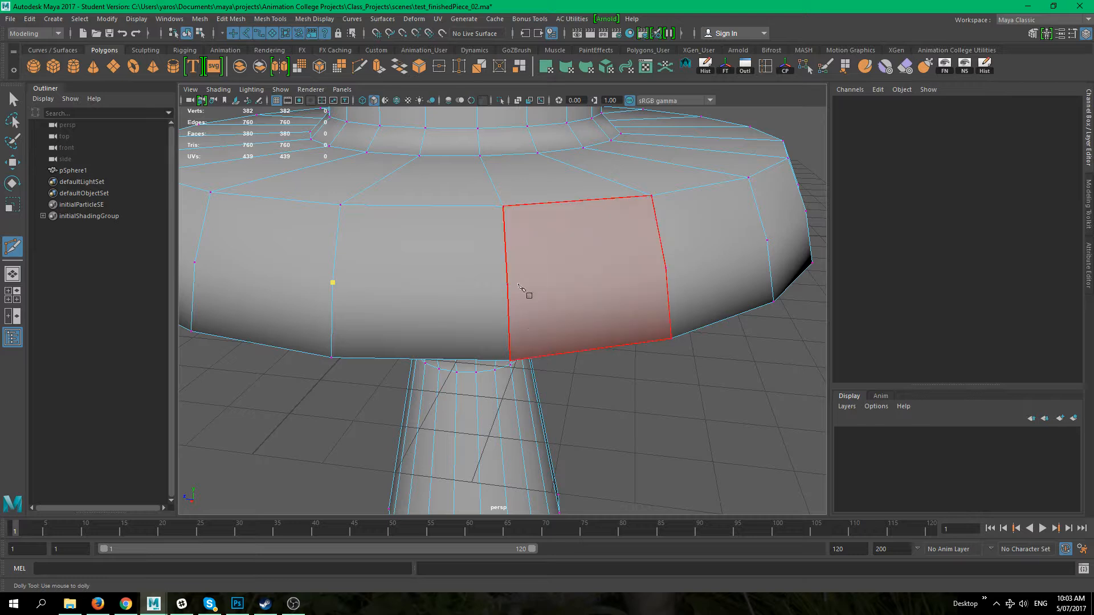
left_click(507, 285)
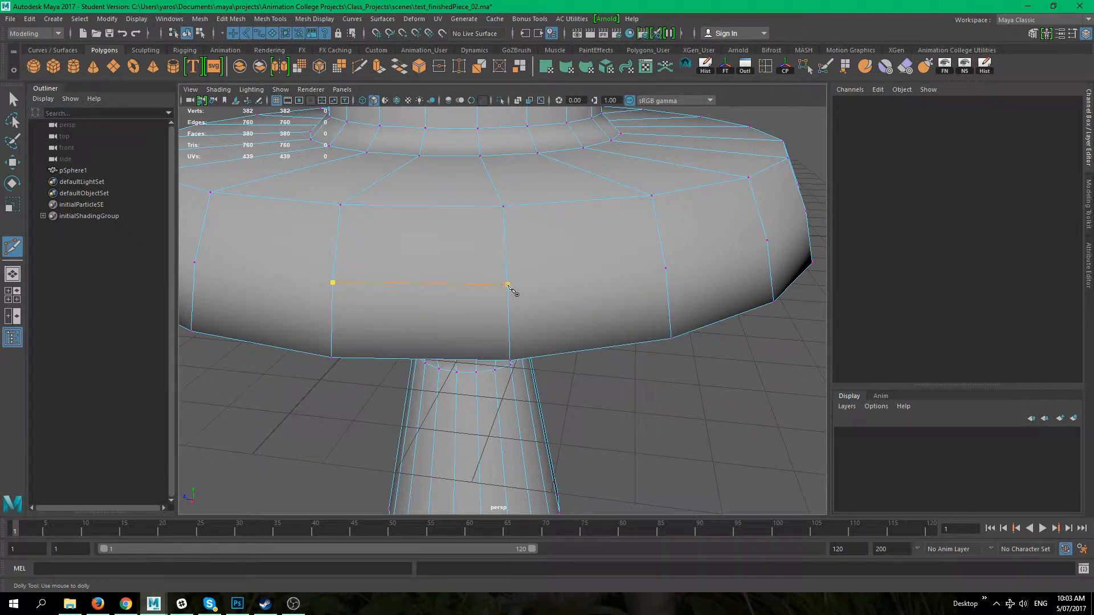
left_click_drag(581, 370, 516, 279, "alt")
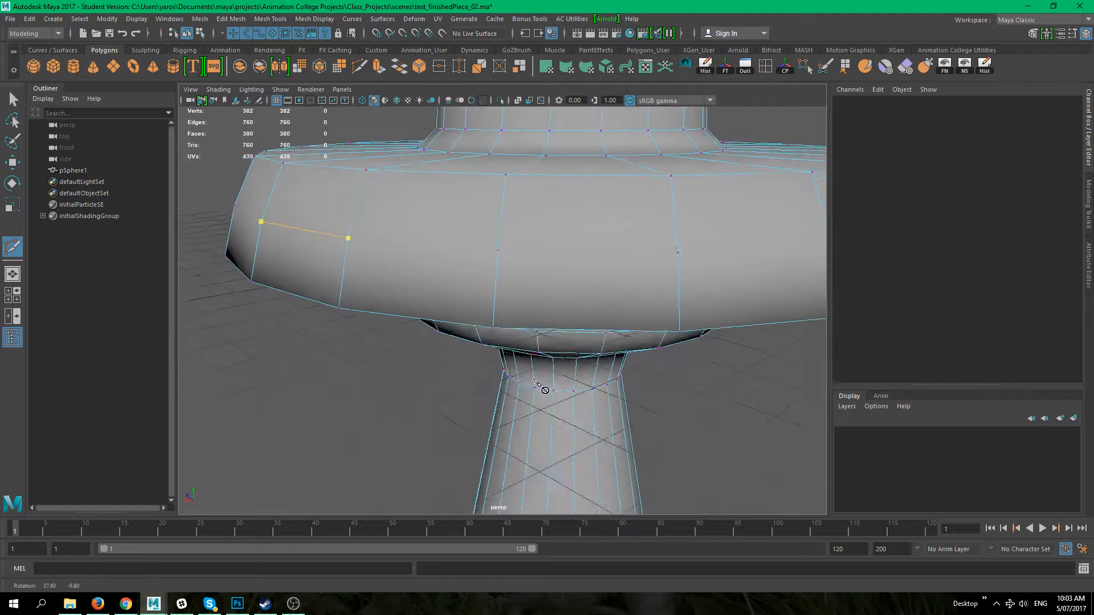
left_click(501, 261)
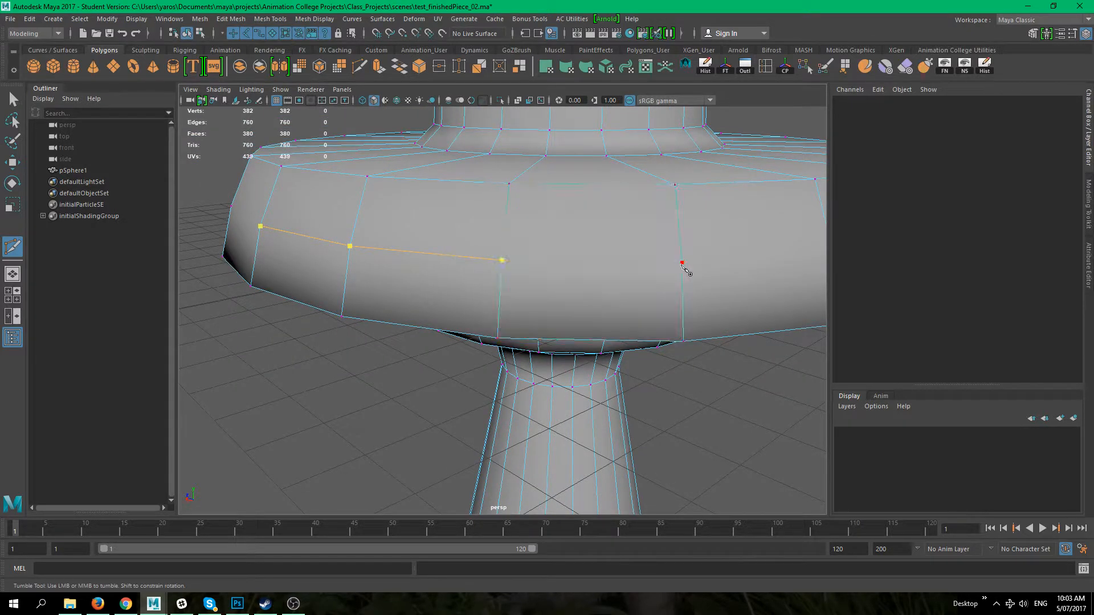
left_click_drag(684, 264, 456, 304, "alt")
left_click(413, 295)
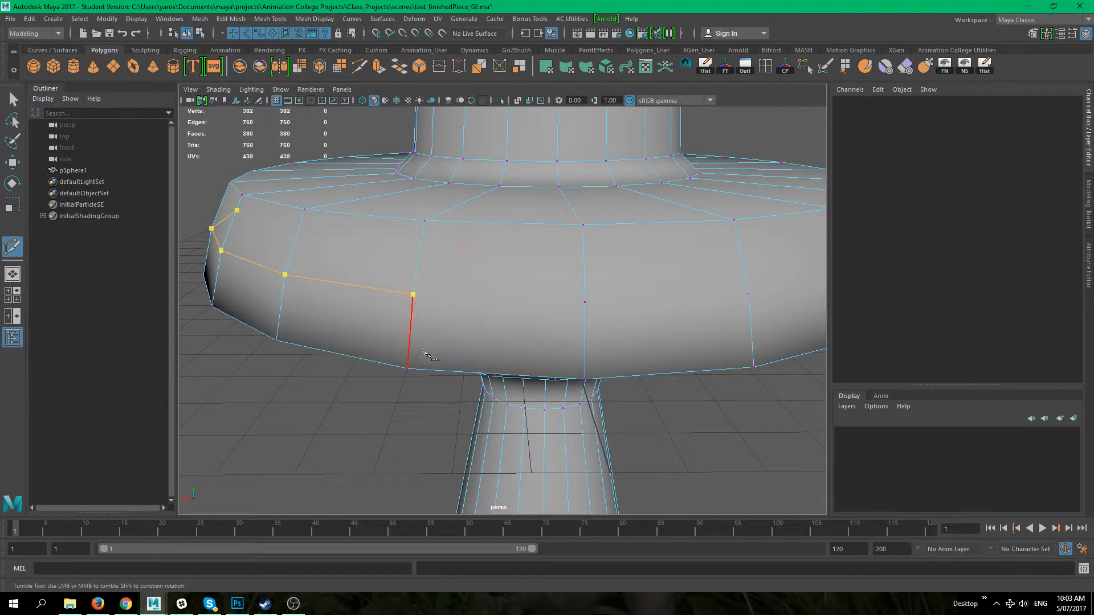
key("Return")
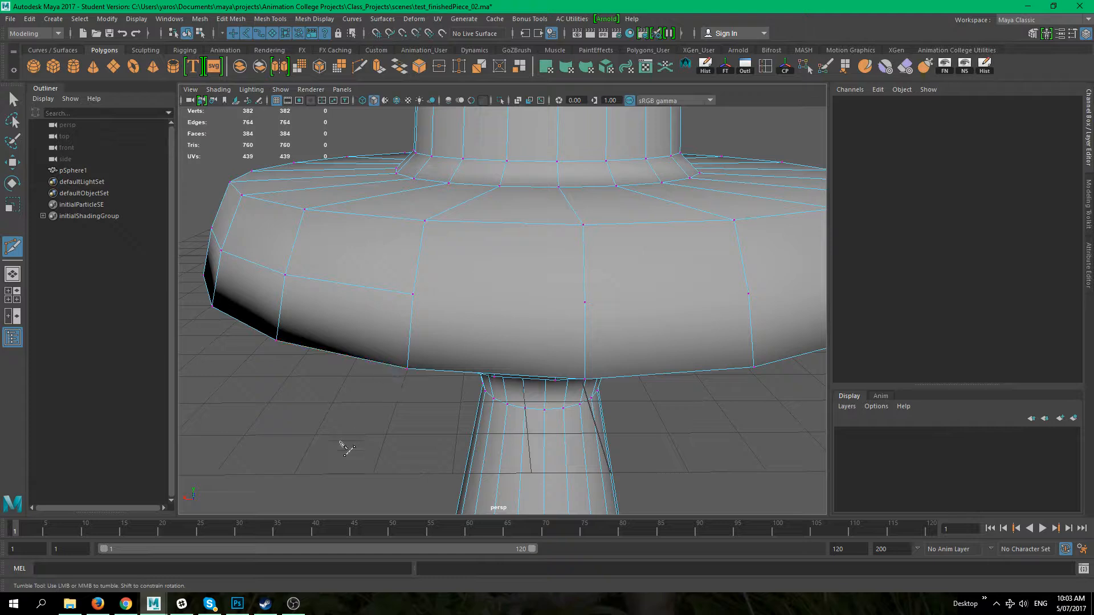
Step: Switch to the Select tool and select individual faces on the flange's side to examine them
key("q")
left_click_drag(318, 452, 427, 285, "alt")
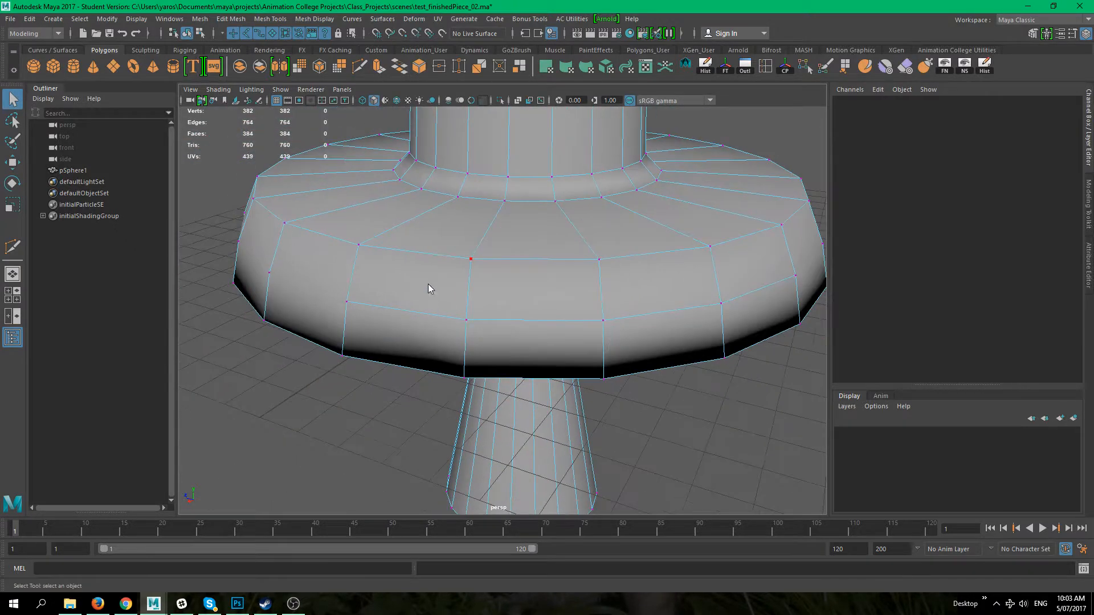
left_click(430, 301)
left_click(407, 354)
left_click(538, 347)
left_click(524, 273)
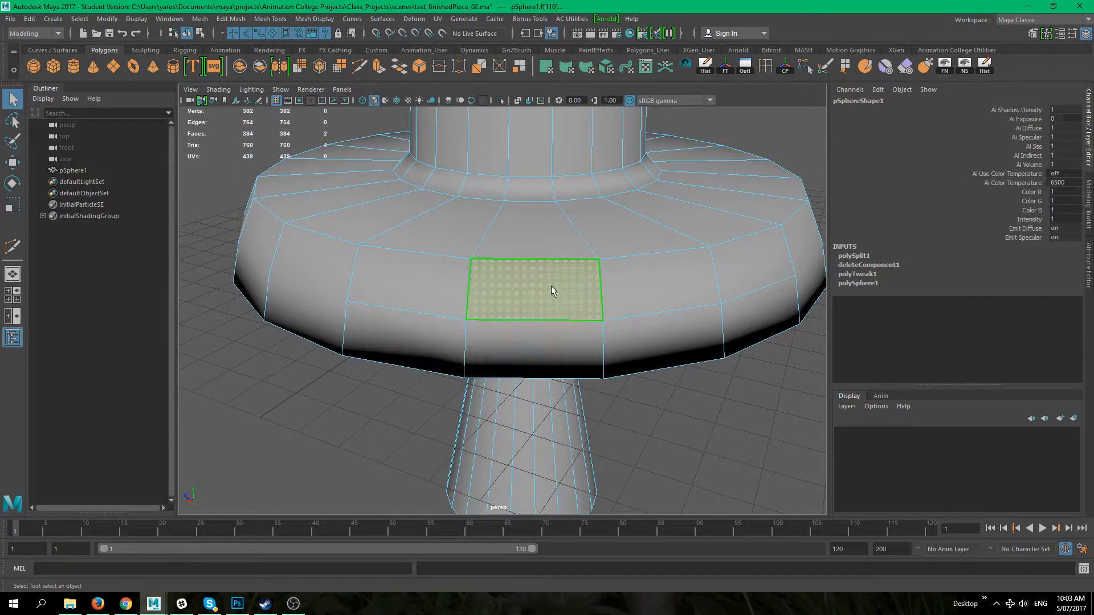
left_click(664, 336)
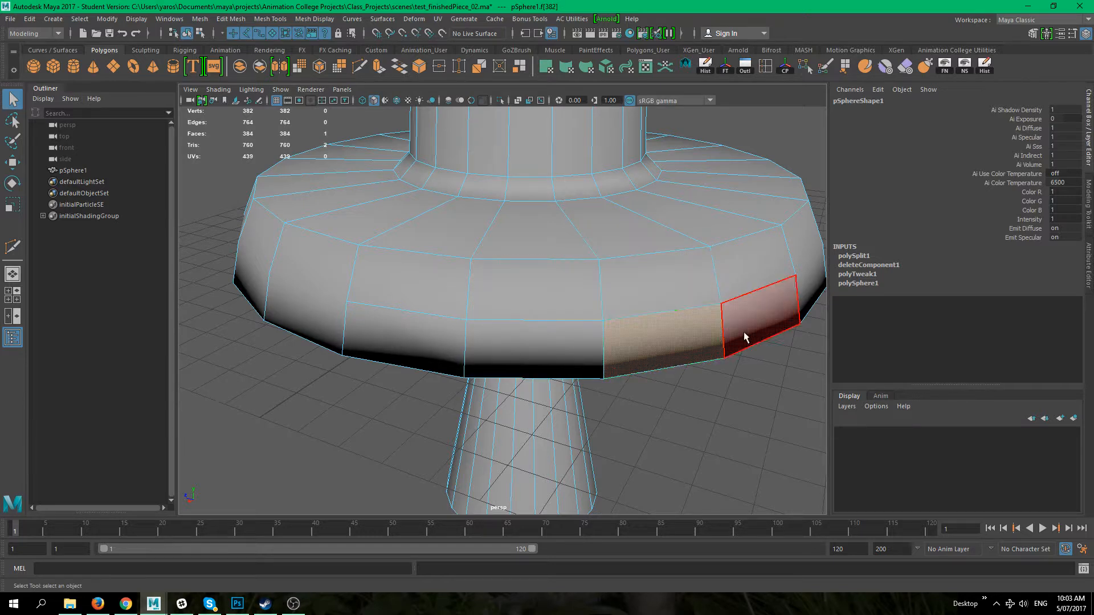
left_click(746, 328)
left_click(734, 277)
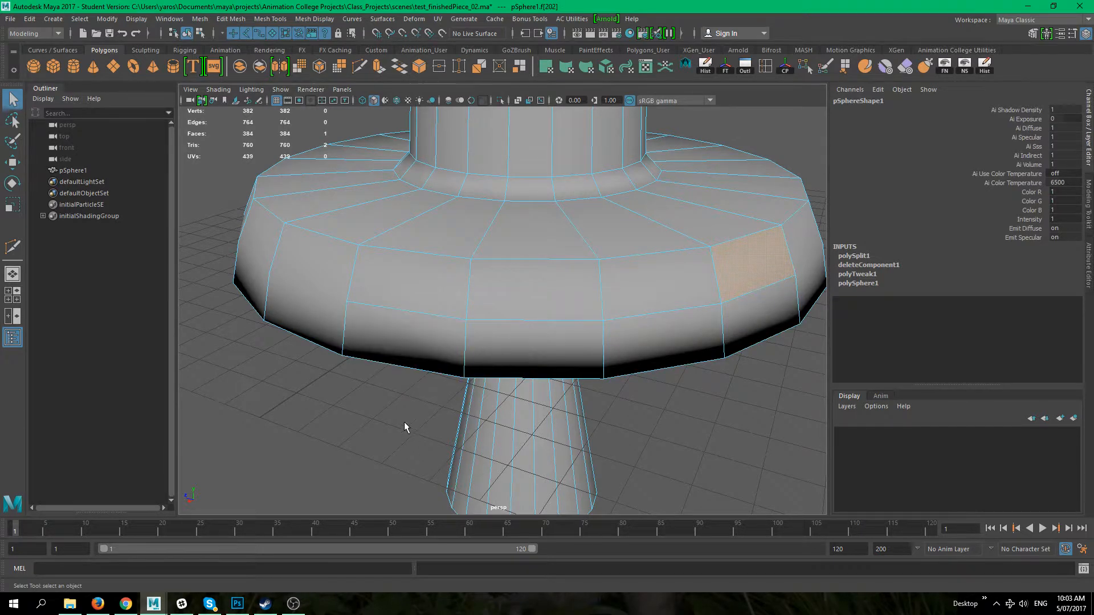
left_click(308, 285)
left_click_drag(275, 350, 415, 415, "alt")
right_click_drag(421, 276, 367, 276)
left_click_drag(395, 488, 376, 438, "alt")
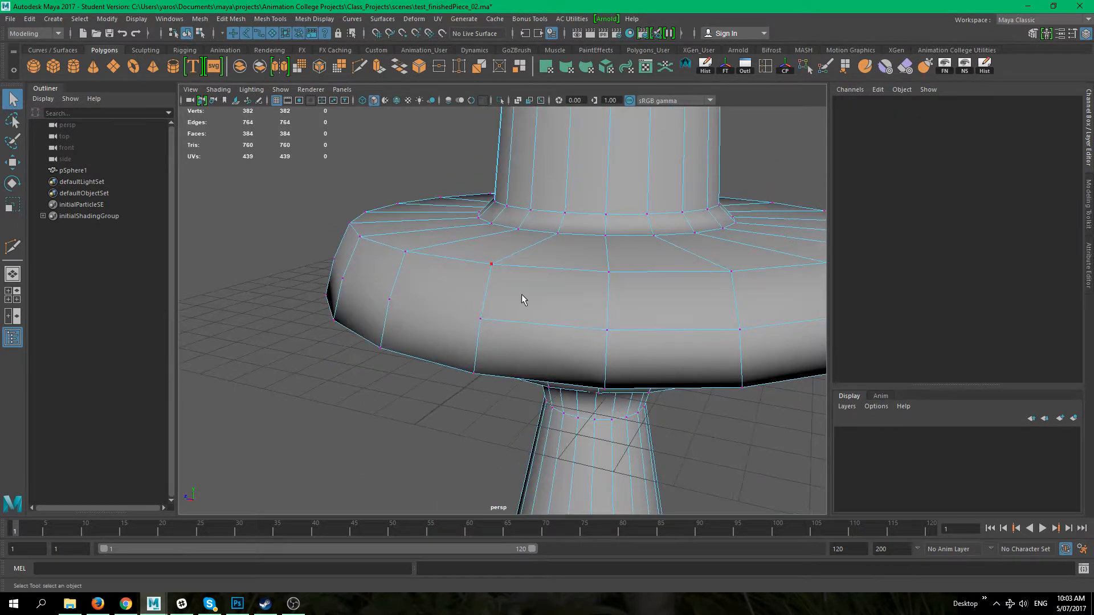
Step: Select the vertices along the new cut around the flange's side, try Delete Vertex on them, then undo and clear the selection
left_click(478, 317)
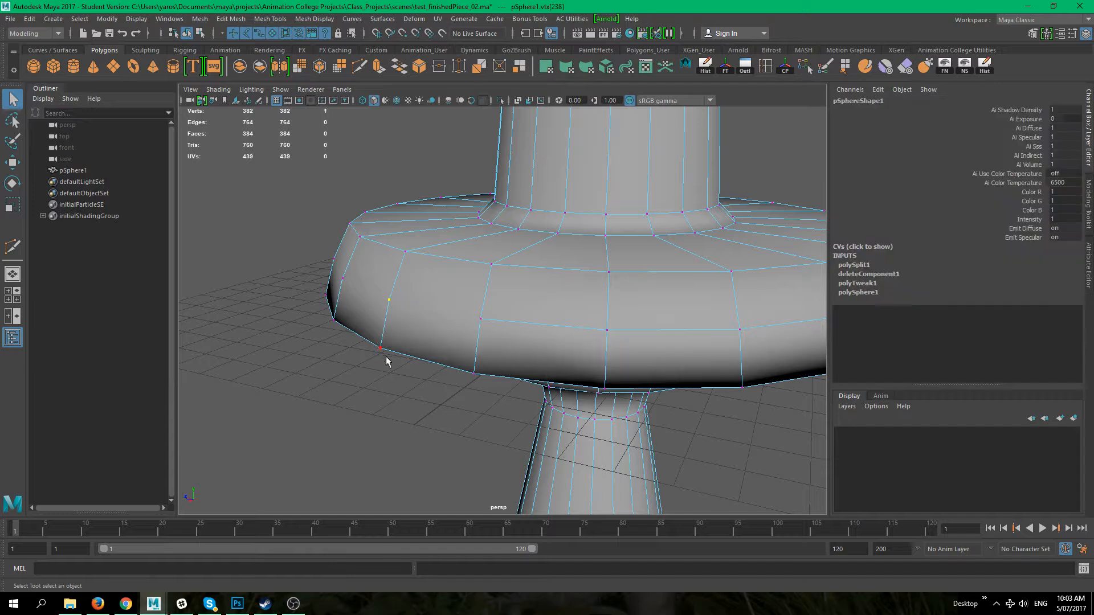
left_click_drag(386, 361, 374, 320, "alt")
left_click(345, 283, "shift")
left_click(319, 267, "shift")
left_click_drag(305, 298, 391, 334, "alt")
left_click_drag(415, 289, 351, 312, "alt")
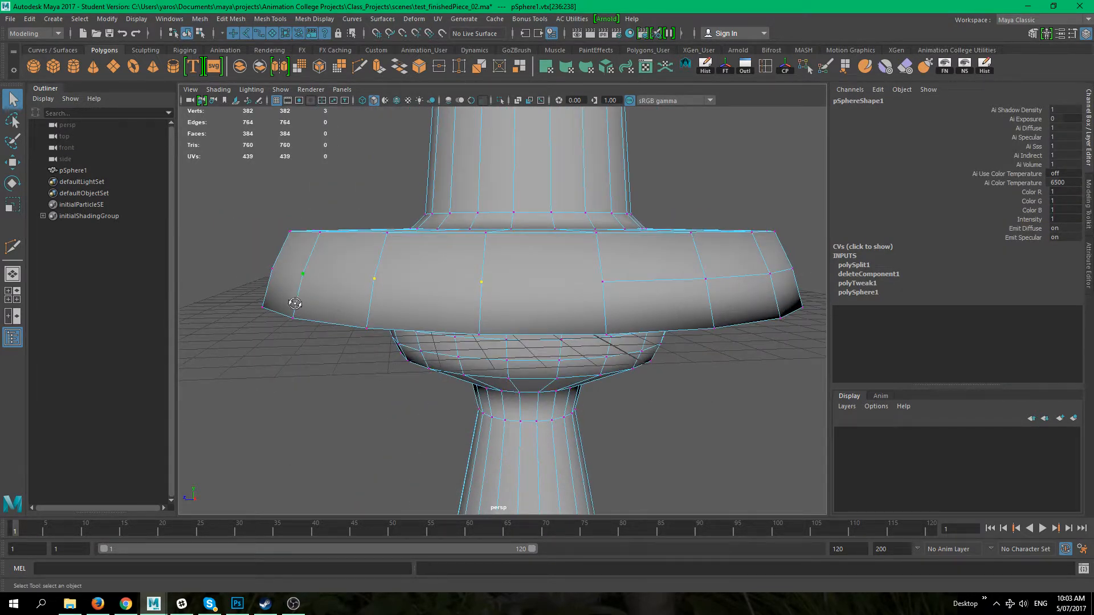
left_click_drag(290, 298, 307, 323, "alt")
left_click_drag(266, 278, 365, 312, "alt")
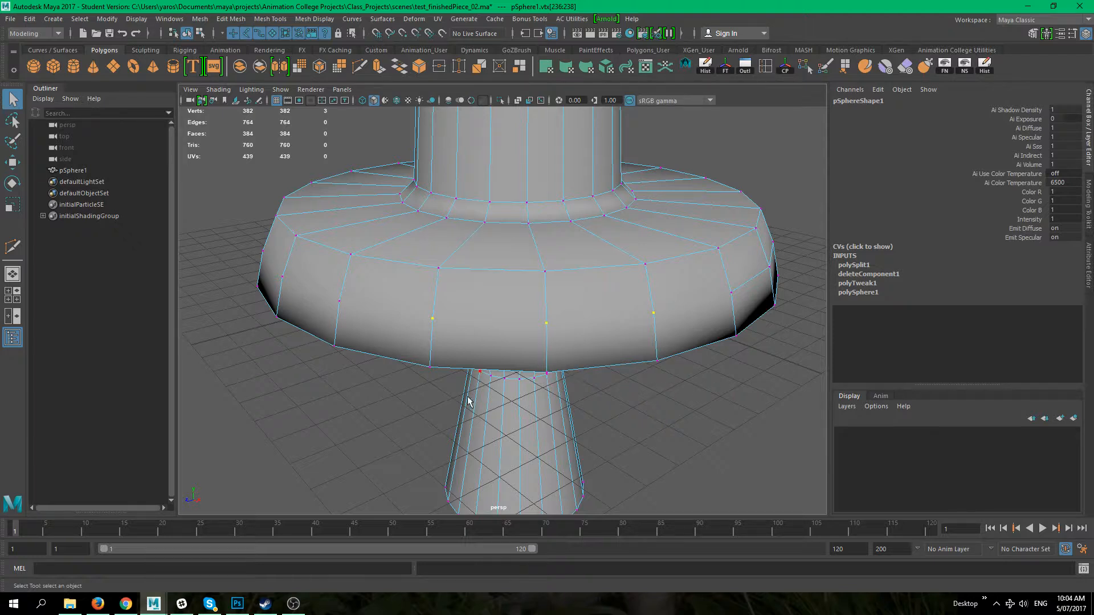
left_click_drag(477, 344, 432, 285, "alt")
left_click(429, 276, "shift")
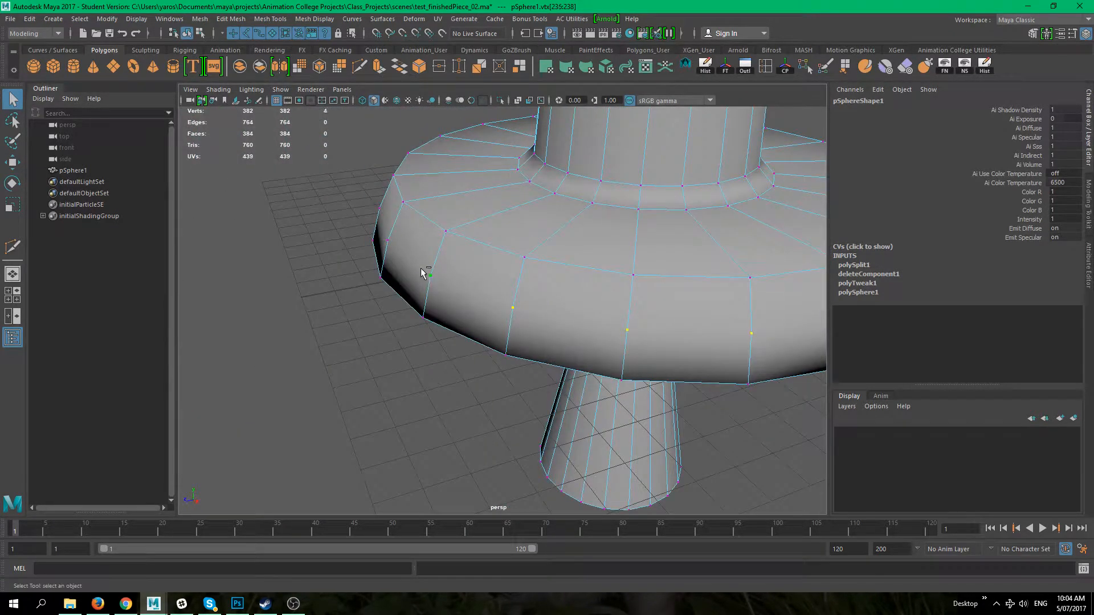
left_click(394, 242, "shift")
left_click_drag(394, 243, 413, 266, "alt")
left_click_drag(277, 309, 439, 331, "alt")
left_click(325, 308, "shift")
left_click(409, 297, "shift")
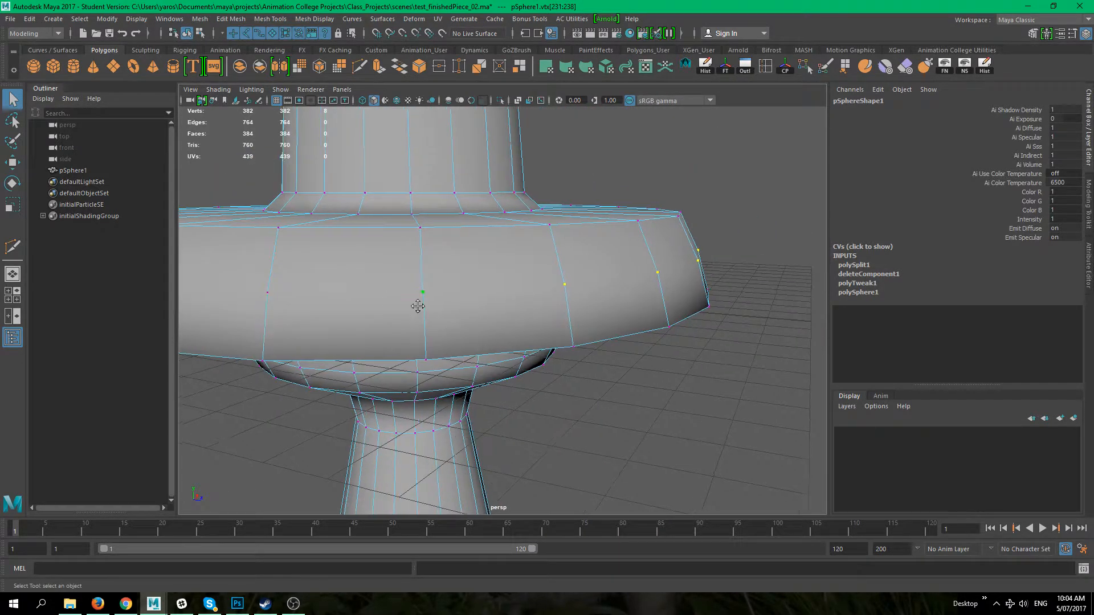
left_click_drag(386, 307, 452, 296, "alt")
left_click_drag(309, 285, 447, 295, "alt")
left_click(339, 286, "shift")
left_click(275, 279, "shift")
left_click_drag(288, 282, 477, 344, "alt")
left_click(373, 324, "shift")
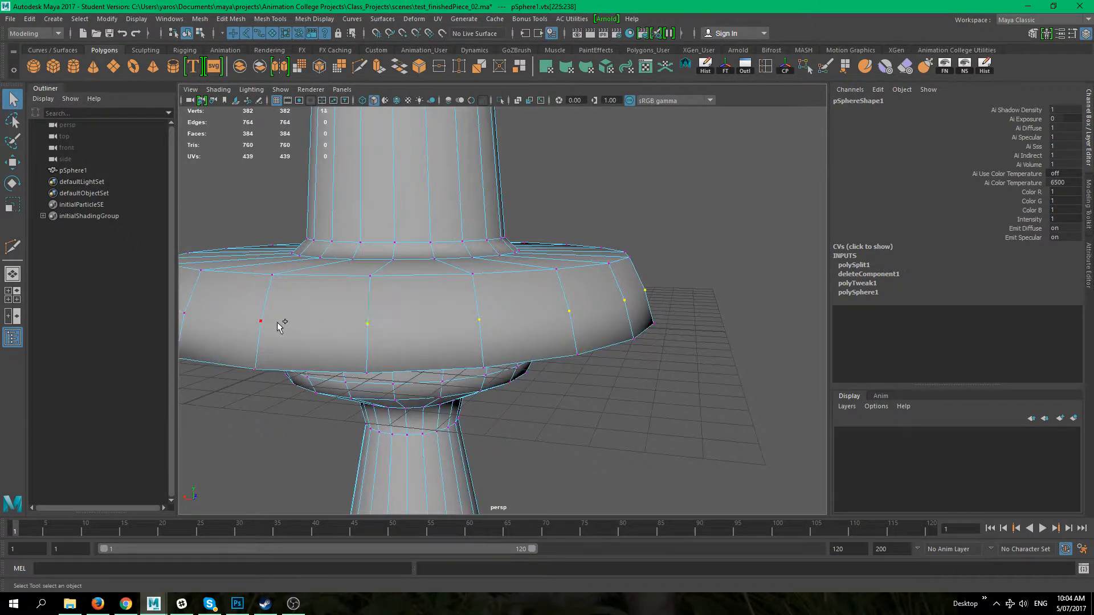
left_click(276, 322, "shift")
left_click_drag(277, 323, 476, 345, "alt")
middle_click_drag(557, 355, 464, 358, "alt")
left_click_drag(455, 348, 464, 319, "alt")
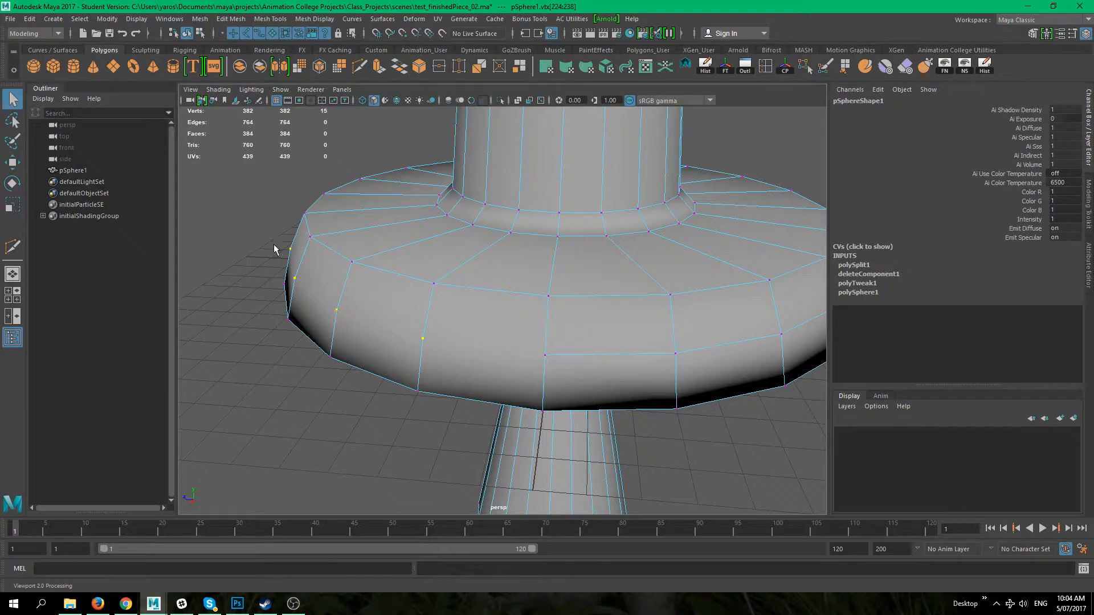
middle_click_drag(354, 347, 378, 285, "alt")
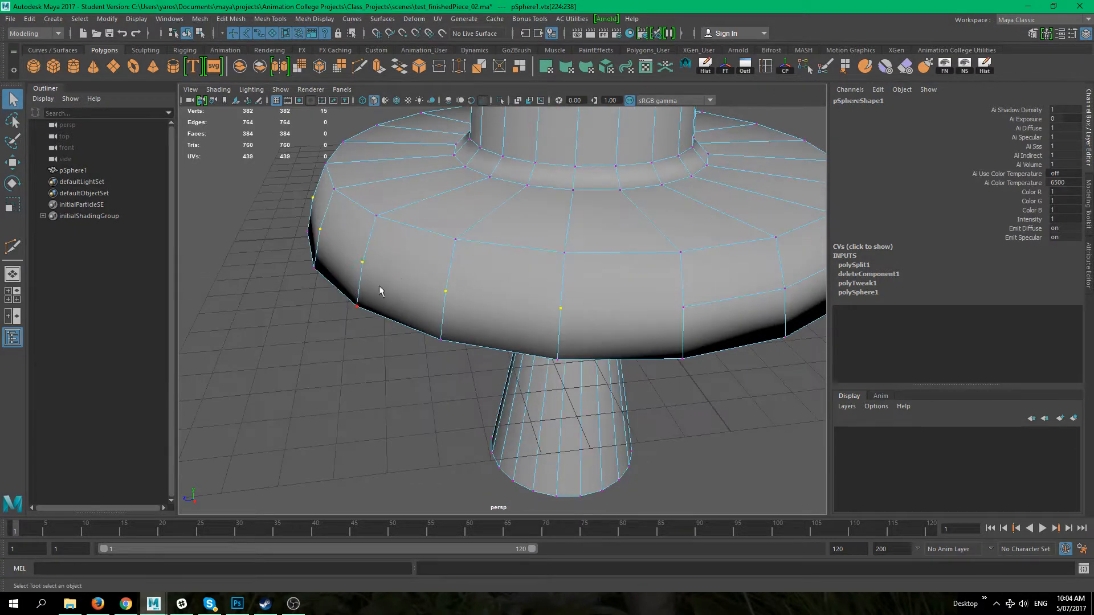
left_click(554, 355, "shift")
left_click(559, 309, "ctrl")
left_click(448, 292, "shift")
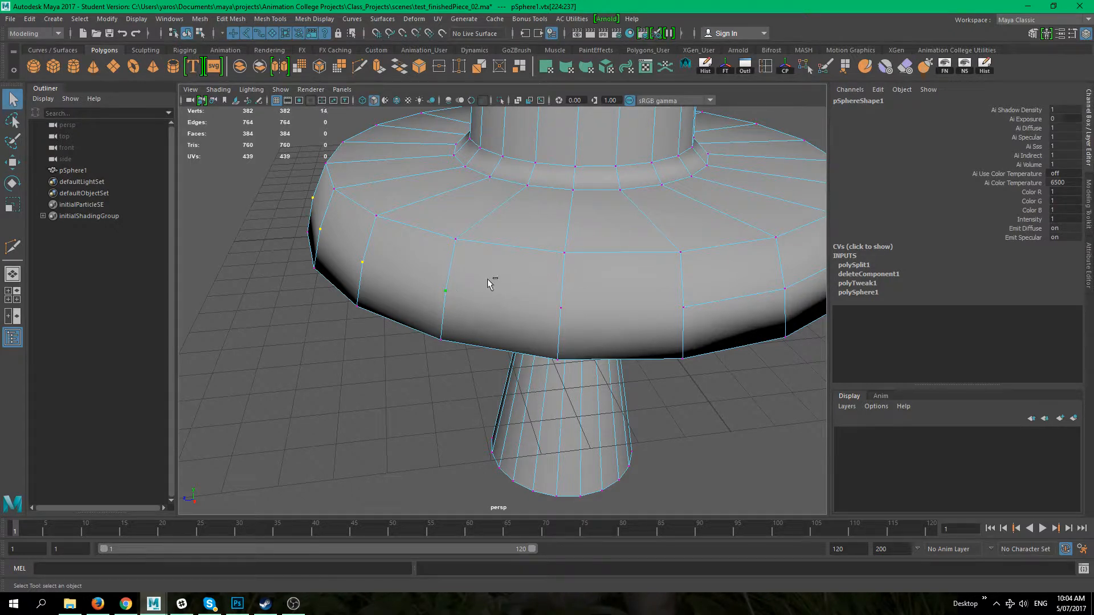
left_click(562, 309, "shift")
left_click_drag(446, 278, 375, 274, "alt")
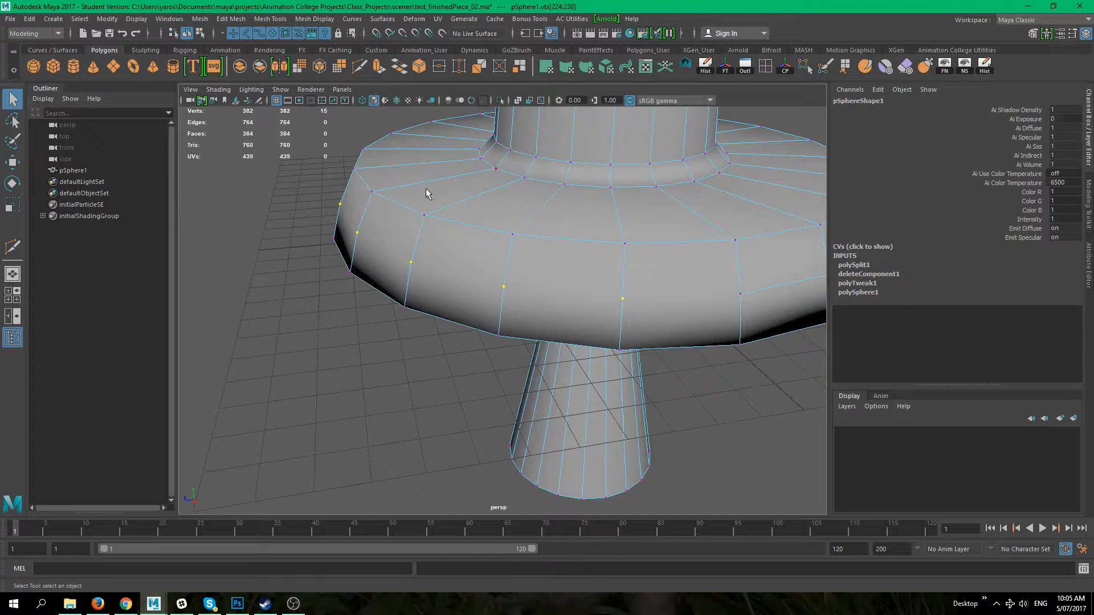
right_click(471, 245, "shift")
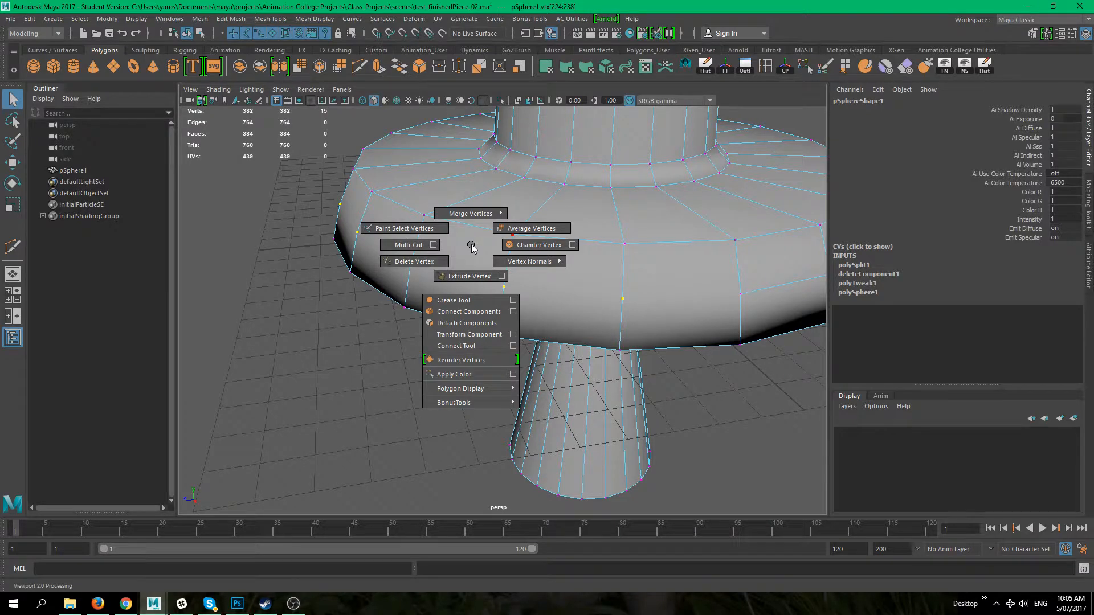
right_click_drag(471, 245, 408, 262, "shift")
left_click_drag(468, 371, 758, 336, "alt")
middle_click_drag(766, 294, 552, 298, "alt")
left_click_drag(552, 298, 557, 329, "alt")
key("ctrl+z")
left_click(326, 371)
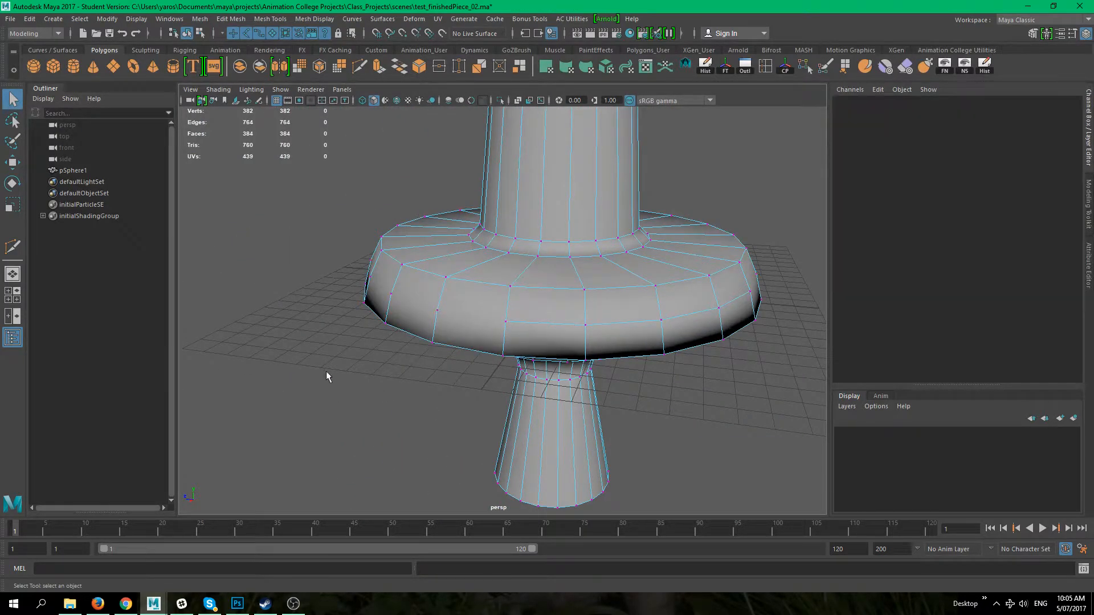
Step: Delete a vertex on the flange's lower side with Delete Vertex, then undo the deletion
left_click_drag(326, 371, 491, 327, "alt")
left_click(462, 325)
right_click(462, 326, "shift")
right_click_drag(462, 326, 438, 342, "shift")
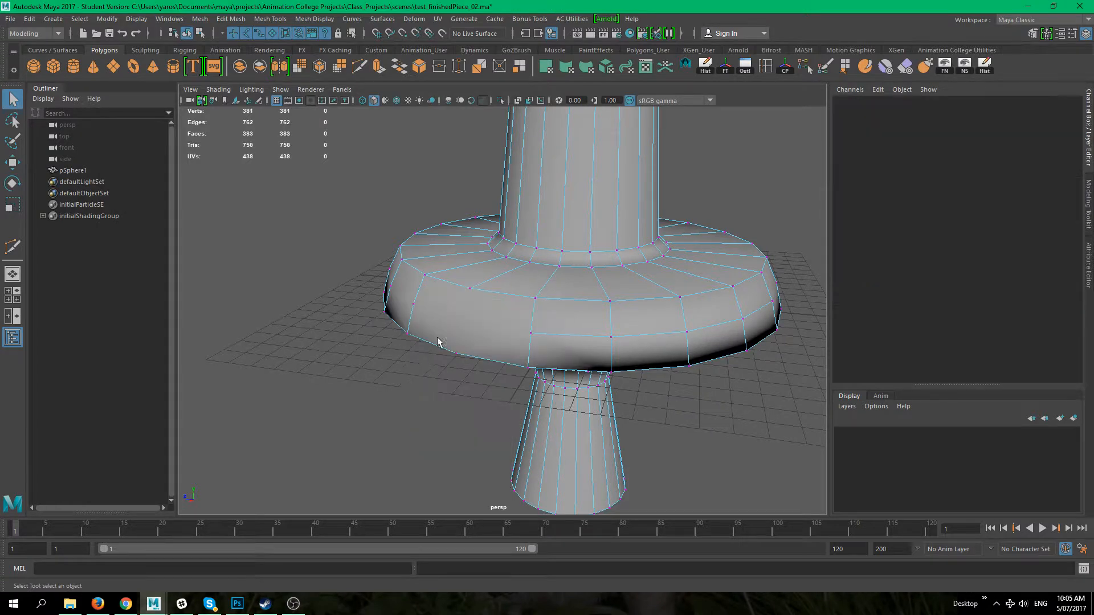
left_click_drag(422, 376, 445, 332, "alt")
key("ctrl+z")
Step: Delete two leftover vertices on the flange's lower side
left_click(430, 332)
left_click(425, 313)
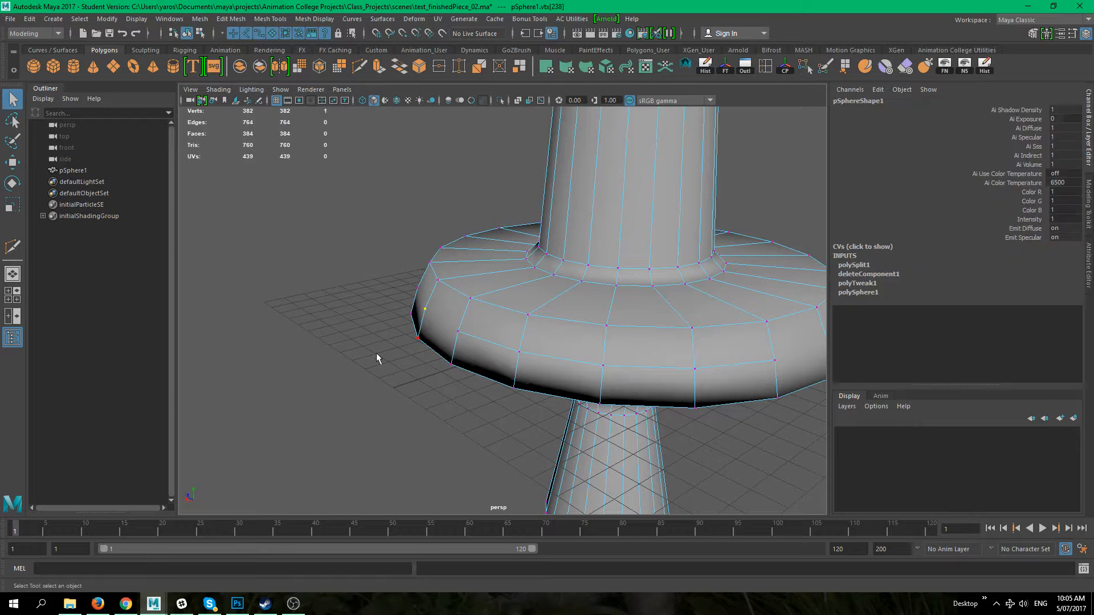
left_click_drag(376, 353, 448, 330, "alt")
right_click_drag(448, 334, 424, 350, "shift")
left_click_drag(385, 384, 463, 396, "alt")
left_click(506, 339)
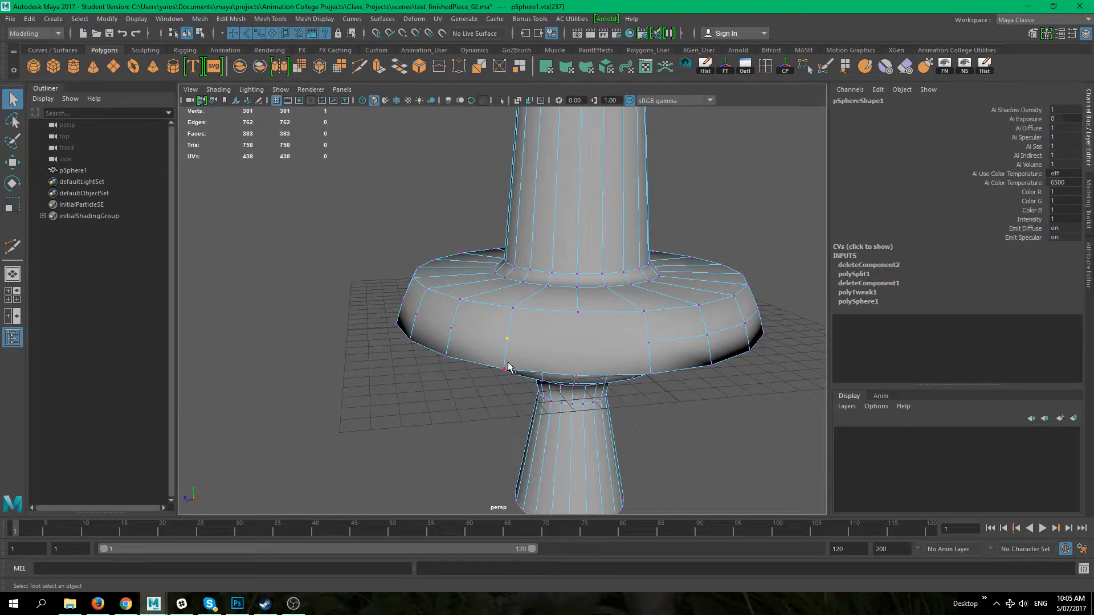
left_click_drag(563, 427, 381, 353, "alt")
left_click(415, 366)
left_click(455, 330)
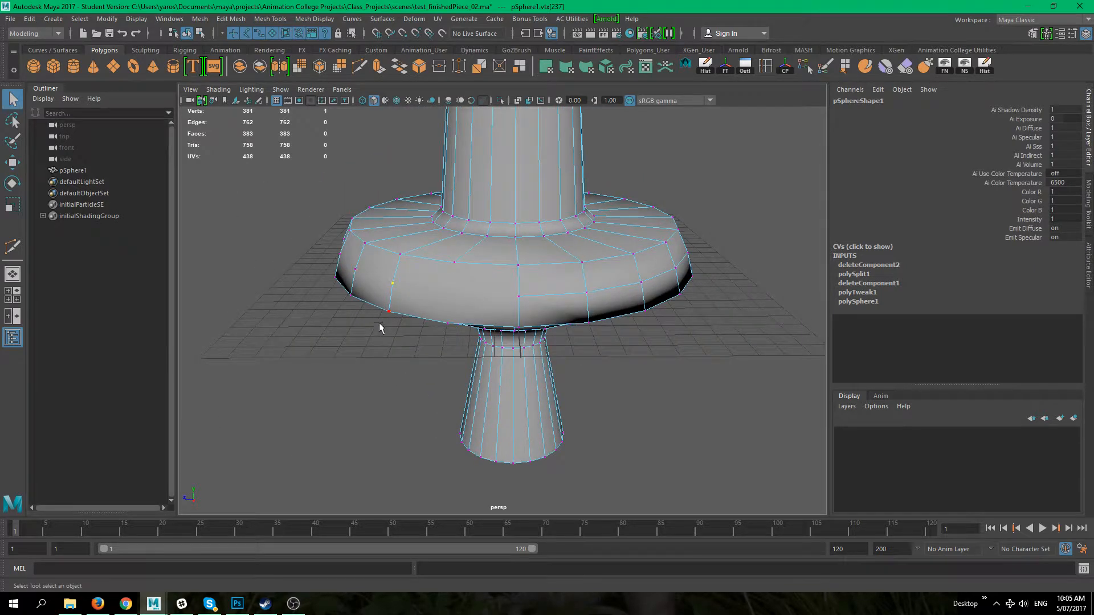
key("Delete")
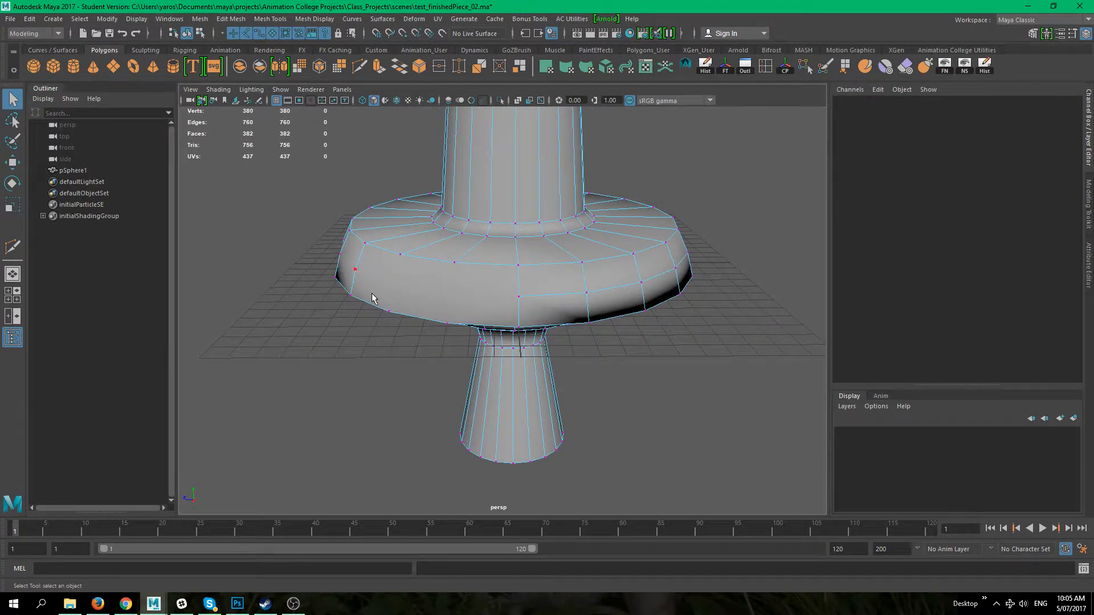
Step: Delete three more leftover vertices along the flange's lower side, working around to the left
left_click_drag(339, 345, 395, 340, "alt")
left_click(352, 339)
key("Delete")
left_click(266, 318)
key("Delete")
left_click(216, 302)
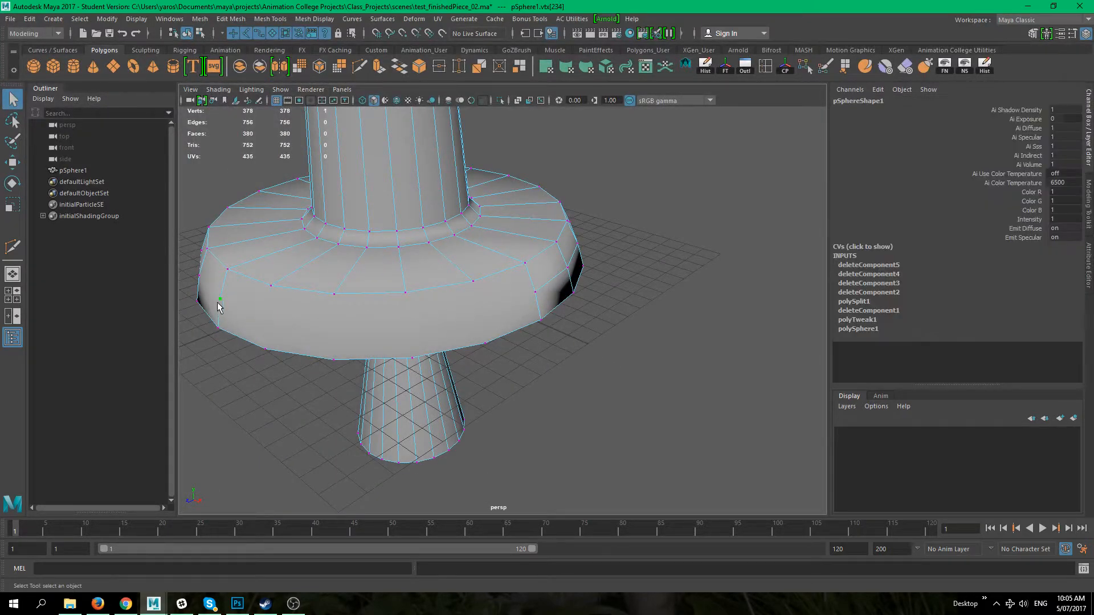
key("Delete")
Step: Delete four more leftover vertices along the flange's lower front side
left_click_drag(235, 356, 318, 379, "alt")
left_click(338, 363)
key("Delete")
left_click(274, 353)
key("Delete")
left_click_drag(274, 361, 411, 361, "alt")
left_click(409, 360)
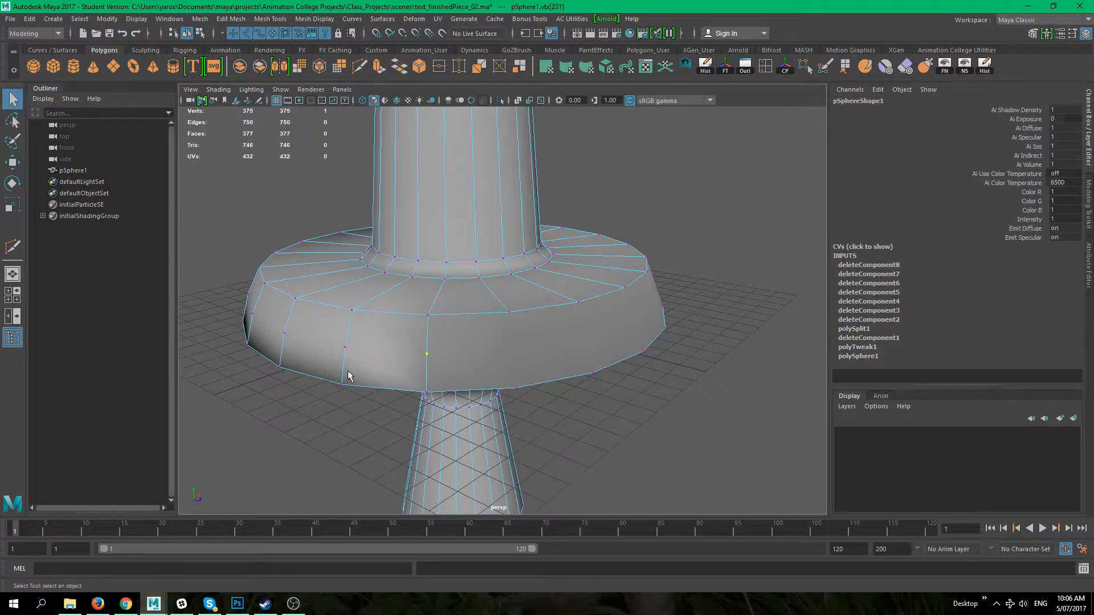
key("Delete")
left_click(350, 353)
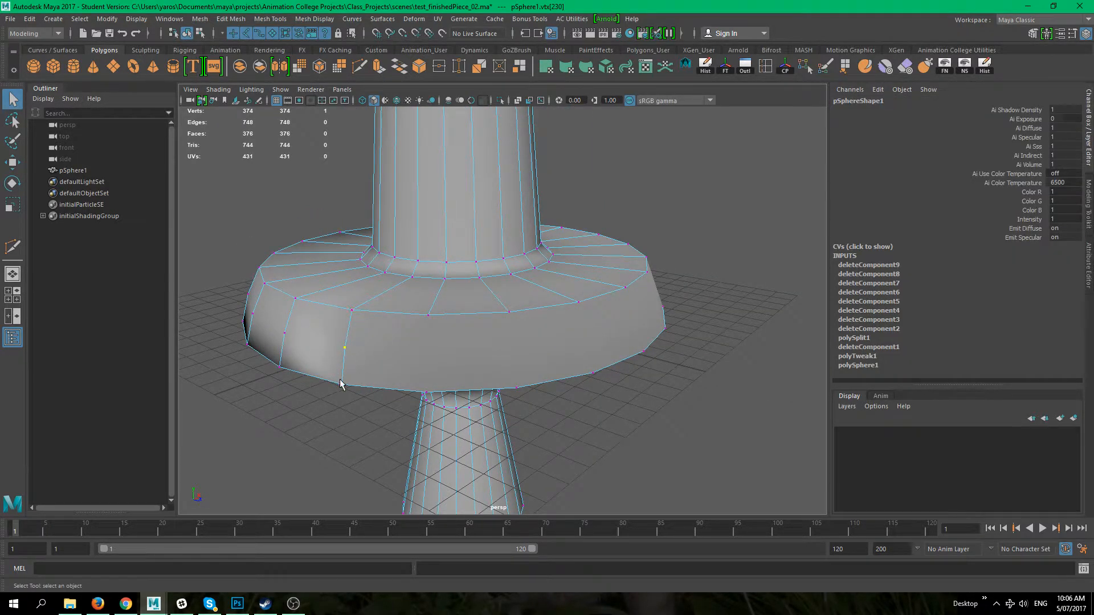
key("Delete")
Step: Delete two more leftover vertices on the flange's front side
left_click_drag(342, 390, 347, 406, "alt")
left_click(422, 349)
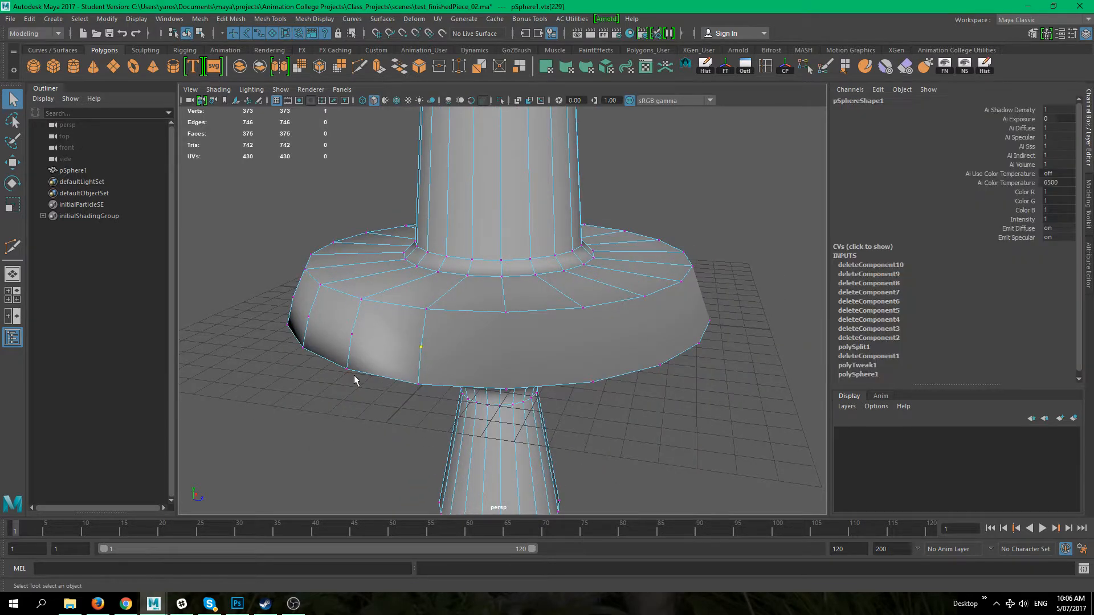
key("Delete")
left_click(352, 335)
key("Delete")
left_click_drag(342, 359, 474, 377, "alt")
Step: Delete the vertex at the front of the flange's lower edge, then undo the deletion and reselect a vertex there
left_click(511, 362)
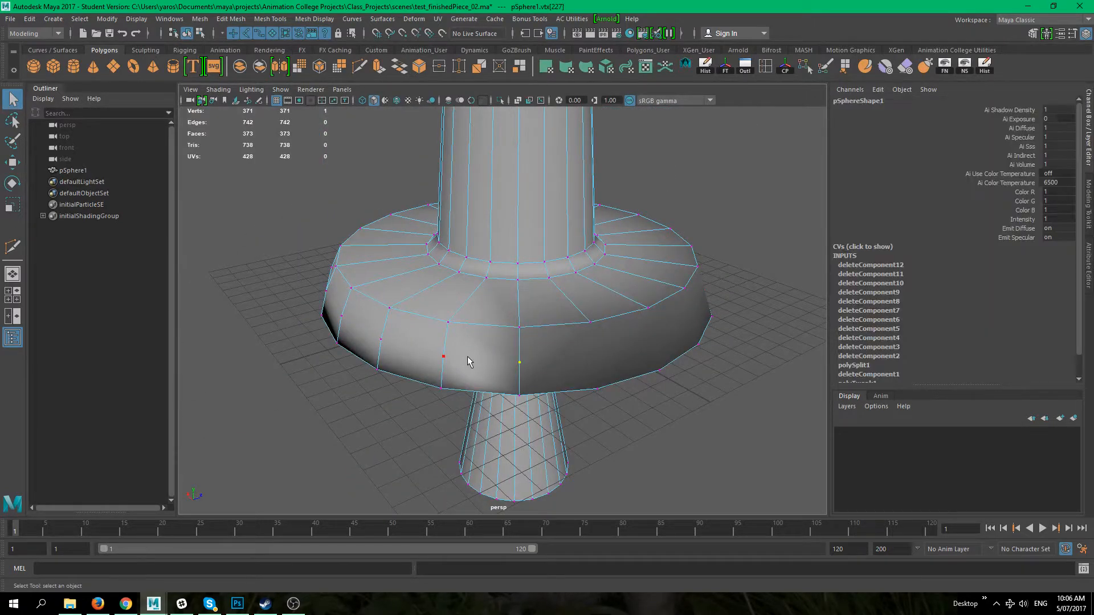
key("Delete")
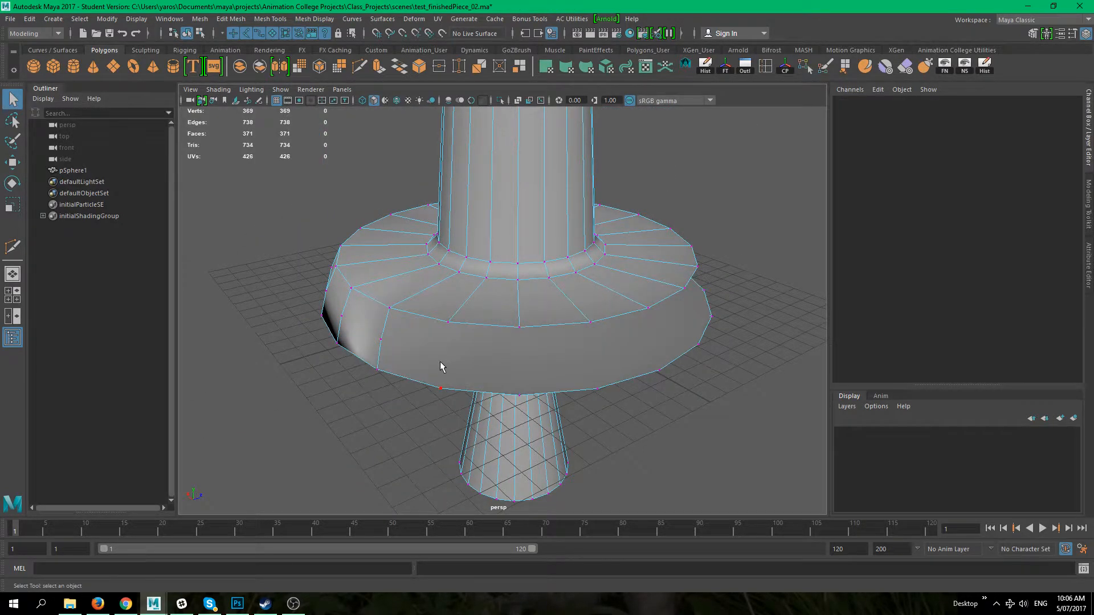
key("ctrl+z")
left_click(631, 452)
left_click(519, 362)
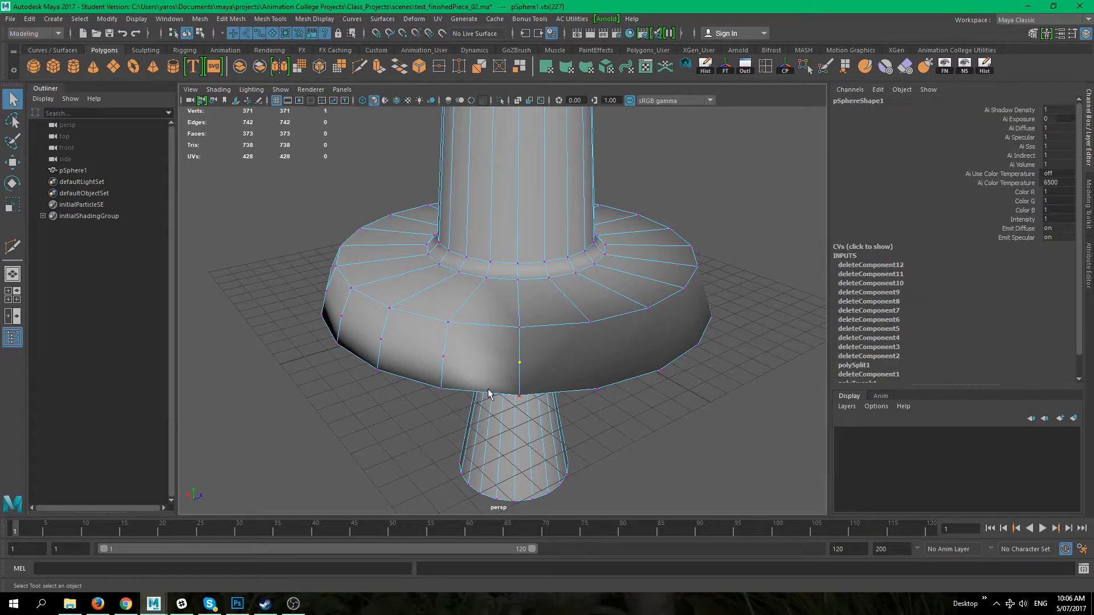
Step: Try deleting the reselected vertex at the flange front, and undo that deletion
key("Delete")
left_click_drag(605, 462, 574, 420, "alt")
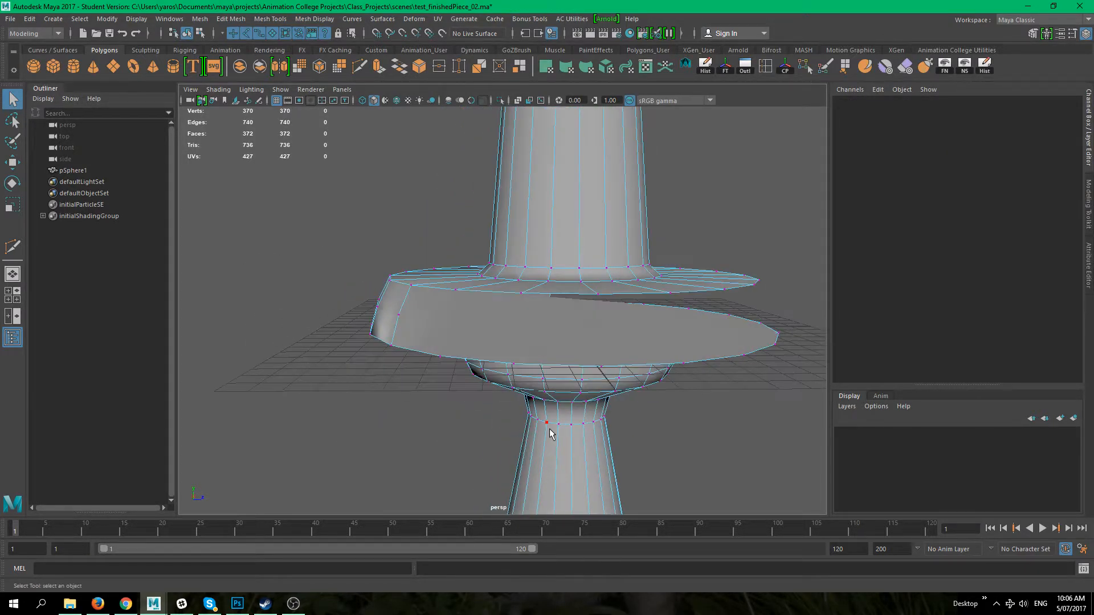
key("ctrl+z")
left_click_drag(623, 447, 559, 351, "alt")
left_click(560, 350)
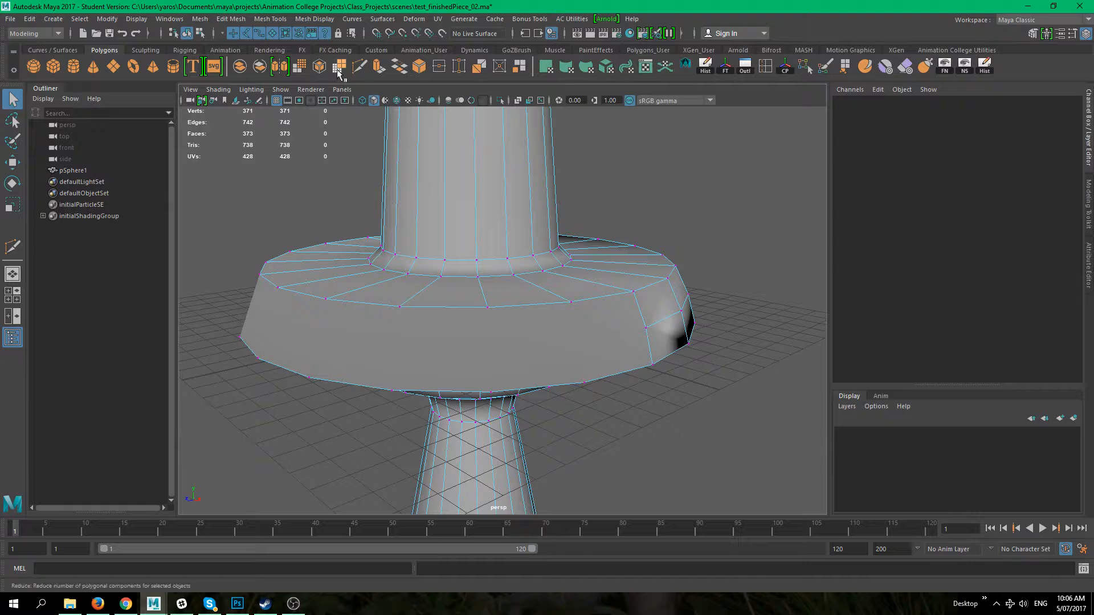
Step: Use Multi-Cut to split a flange face by connecting its front edge vertex to the ring vertex above
left_click(360, 66)
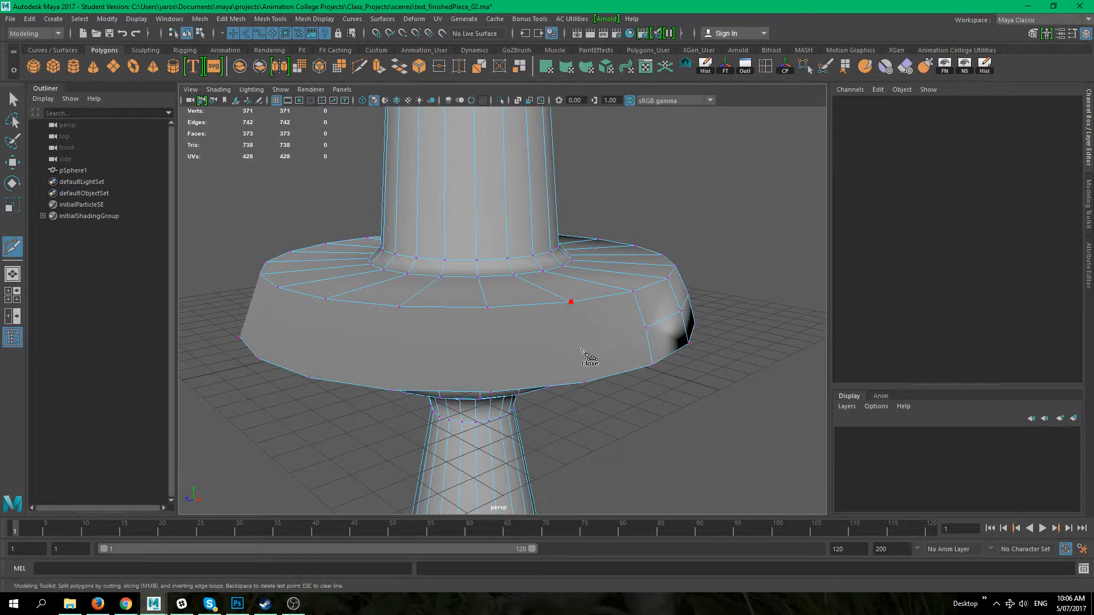
left_click_drag(588, 387, 580, 209, "alt")
left_click(574, 202)
key("q")
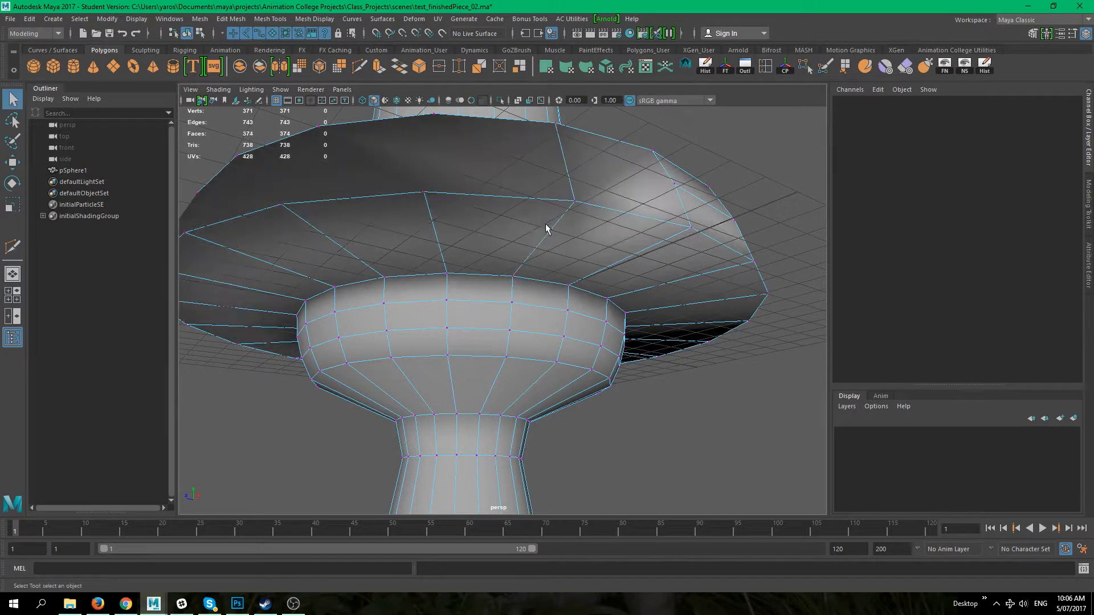
Step: Cut a vertical edge down the flange's outer band with Multi-Cut
left_click_drag(506, 228, 516, 281, "alt")
key("y")
left_click(512, 286)
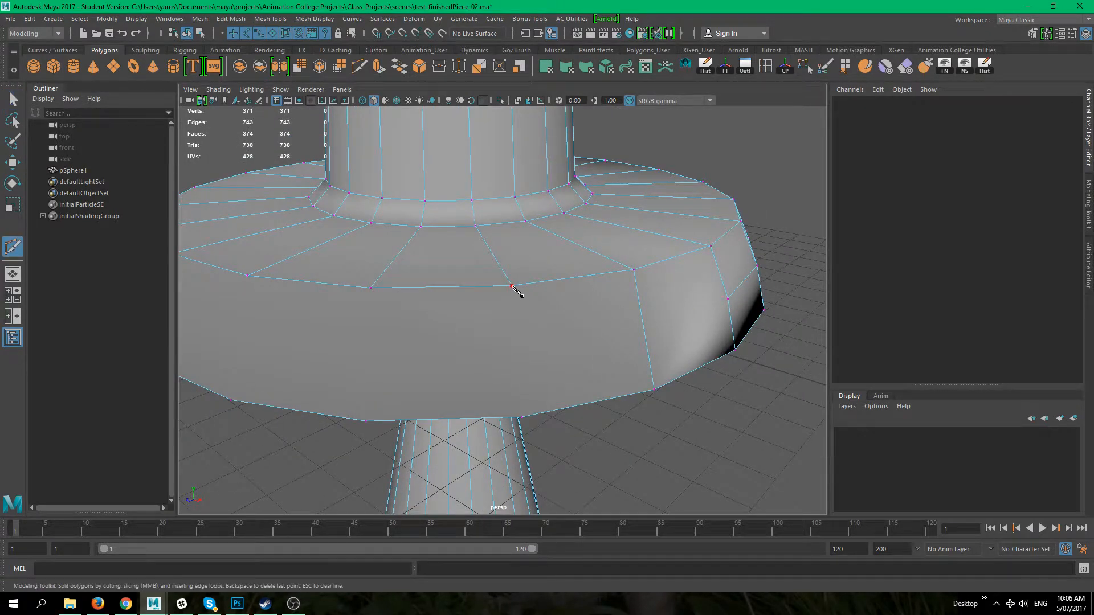
left_click_drag(516, 291, 498, 200, "alt")
left_click(484, 182)
mouse_move(519, 257)
left_mouse_down("alt")
mouse_move(604, 297)
mouse_move(585, 351)
mouse_move(522, 238)
left_mouse_up("alt")
scroll(523, 238, "up", 2)
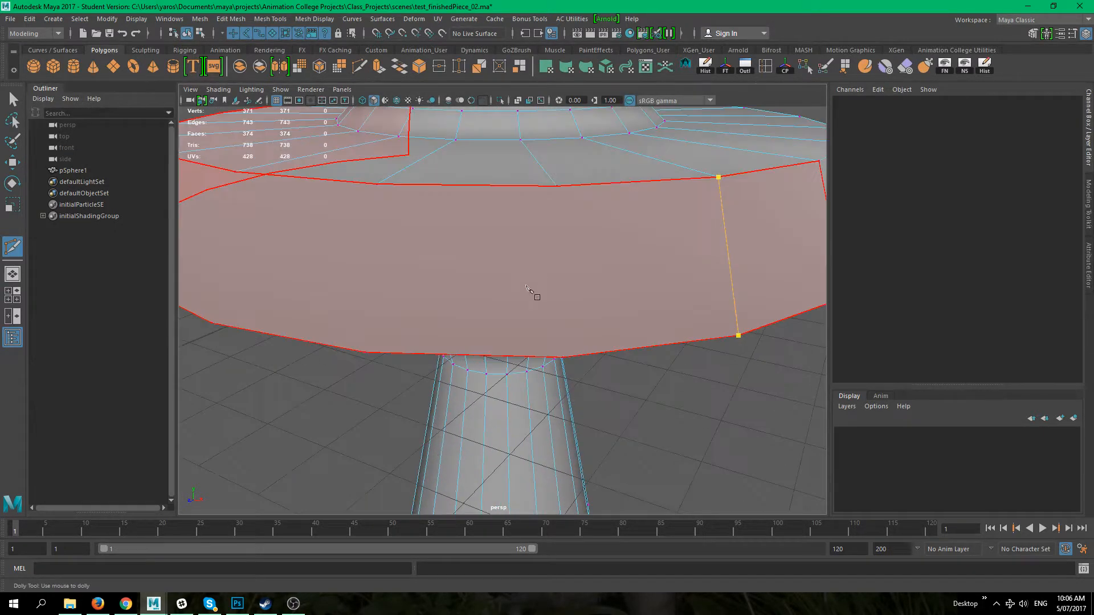
key("q")
Step: Cut two more vertical edges down the flange's outer band
key("y")
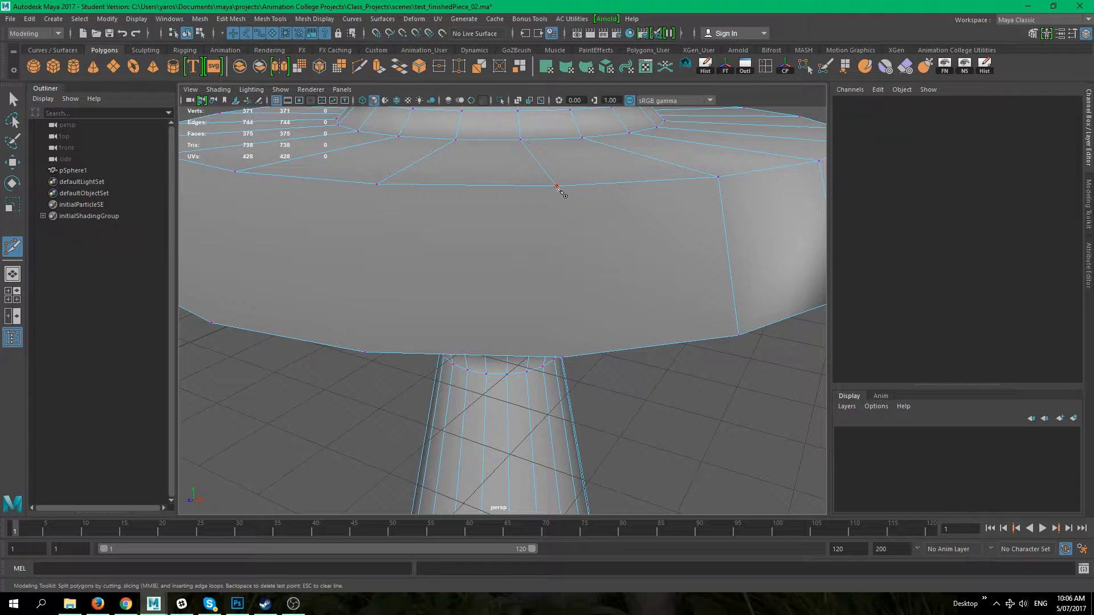
left_click_drag(598, 332, 564, 283, "alt")
middle_click_drag(562, 279, 567, 420, "alt")
left_click(510, 220)
key("q")
left_click_drag(470, 230, 445, 278, "alt")
key("y")
left_click_drag(480, 242, 519, 274, "alt")
key("q")
Step: Cut a vertical edge down the flange's left side band, correcting a misplaced point
key("y")
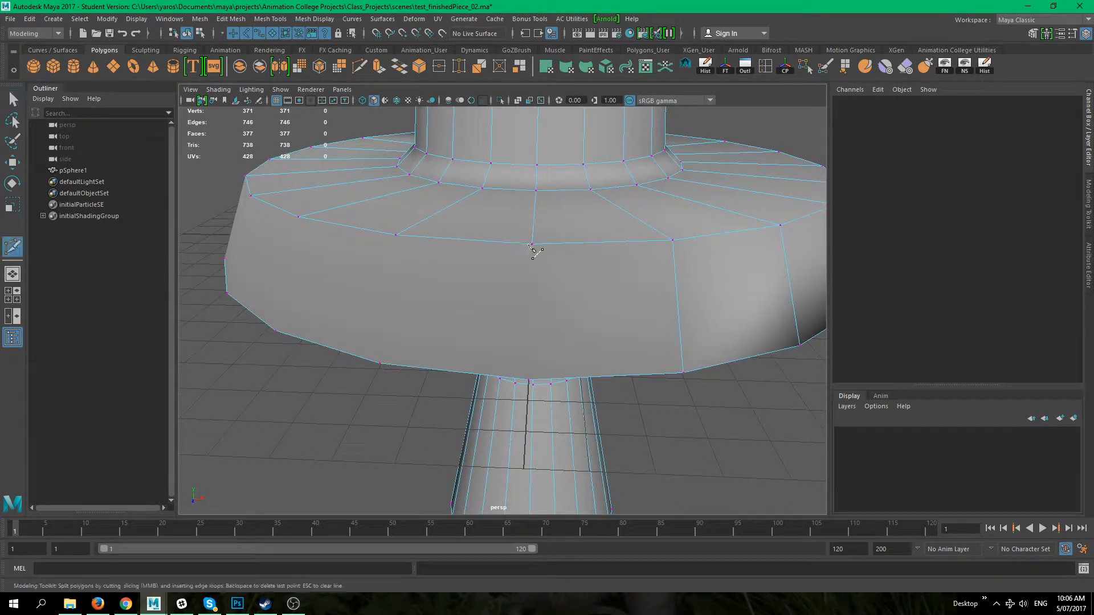
left_click(532, 246)
left_click_drag(547, 312, 516, 186, "alt")
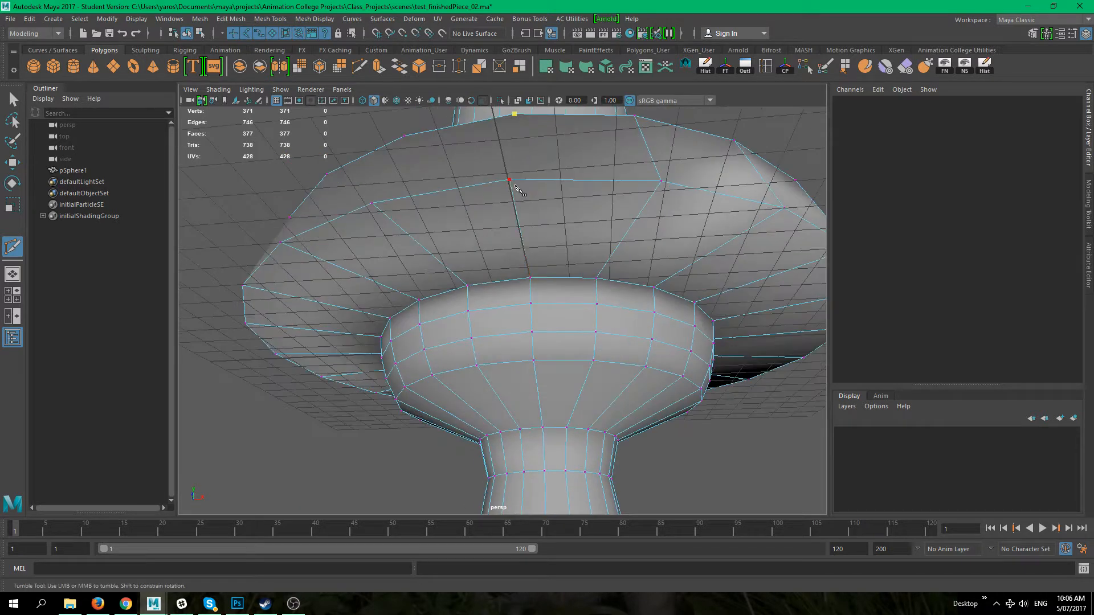
left_click(520, 235)
left_click_drag(545, 279, 495, 288, "alt")
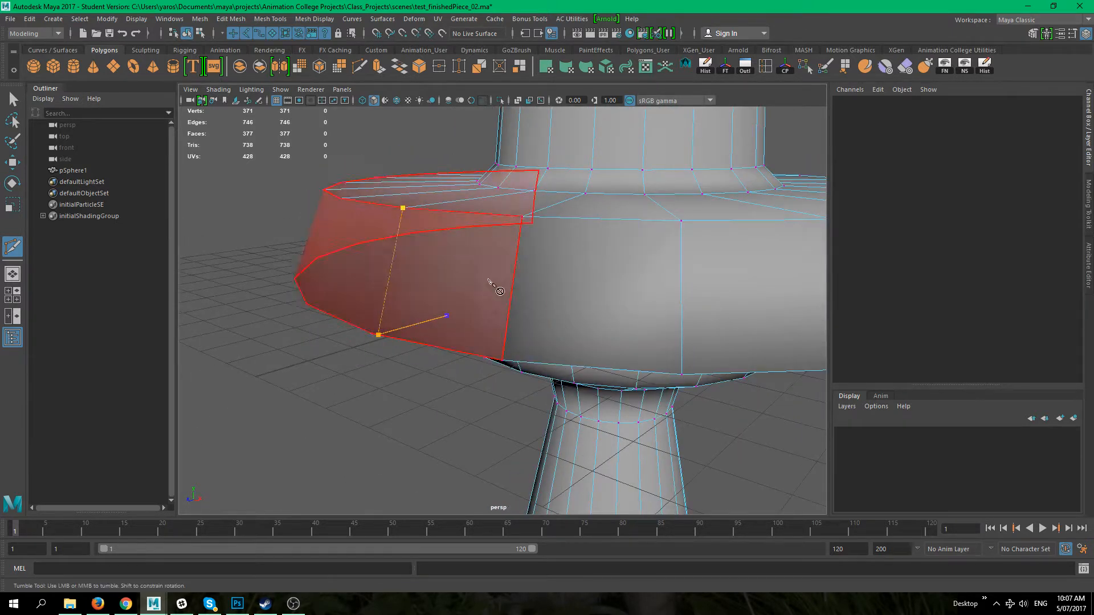
left_click_drag(455, 406, 472, 346, "alt")
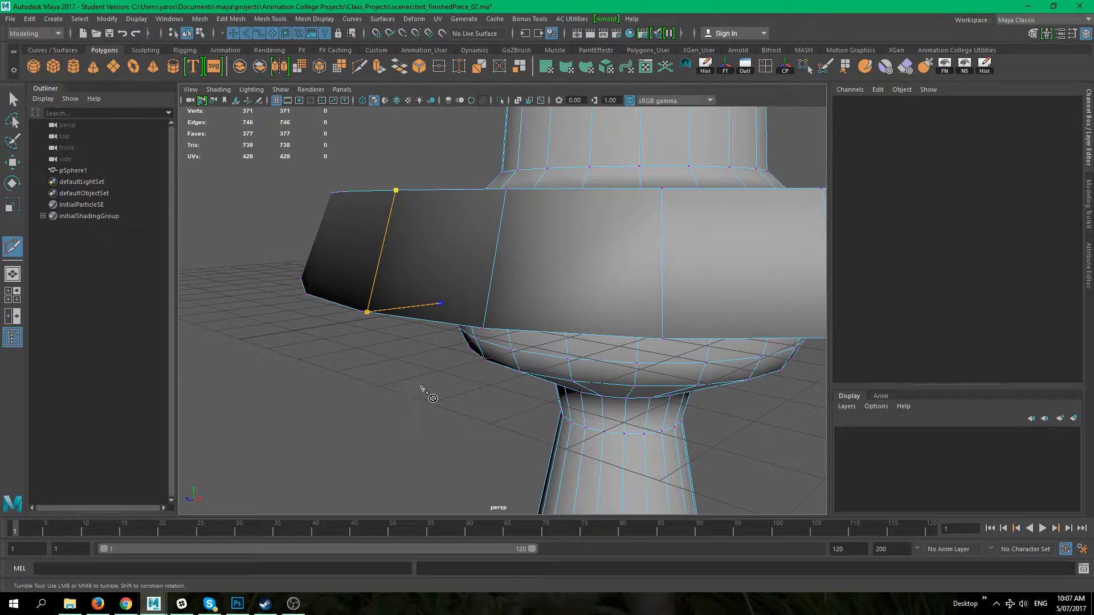
key("BackSpace")
left_click_drag(368, 413, 376, 338, "alt")
left_click(397, 209)
left_click_drag(452, 275, 440, 360, "alt")
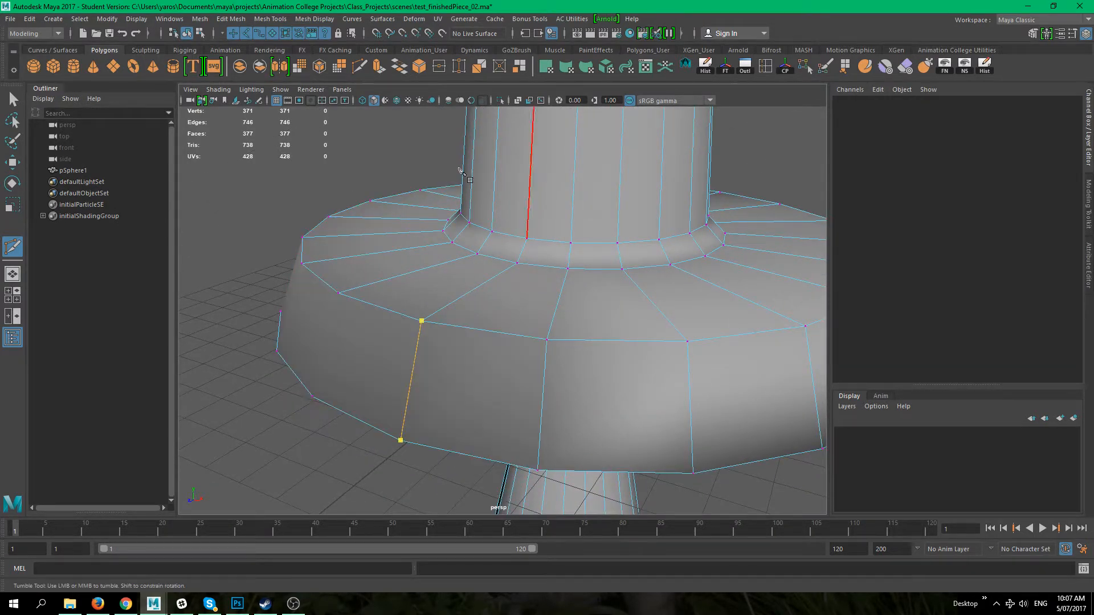
left_click(278, 103)
left_click_drag(352, 258, 391, 281, "alt")
key("q")
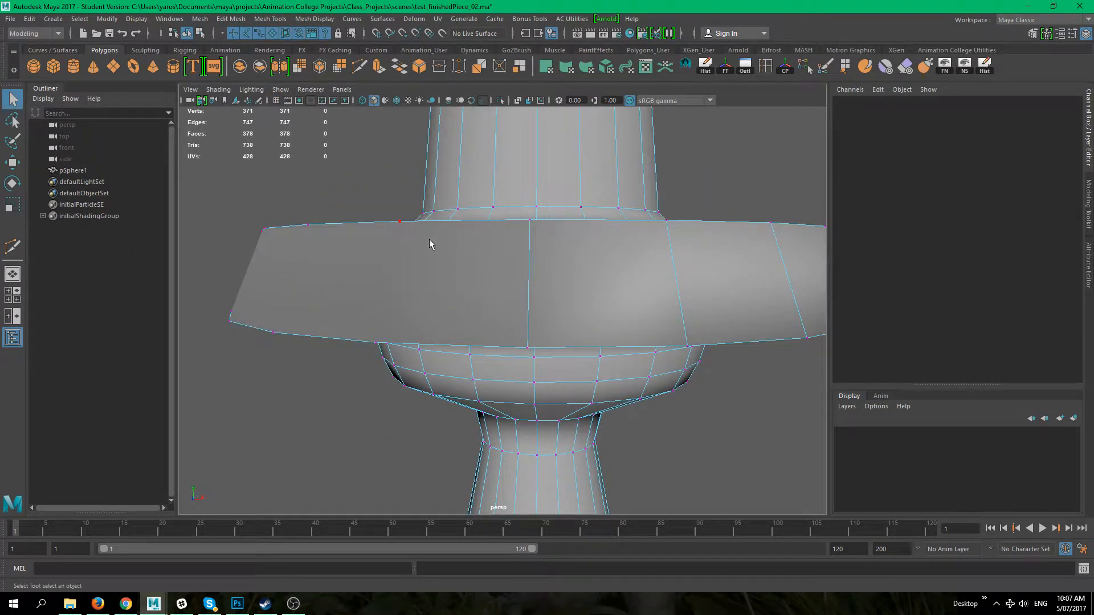
Step: Cut an edge on the flange's left side from its upper edge vertex to the lower rim
key("y")
left_click_drag(398, 290, 363, 275, "alt")
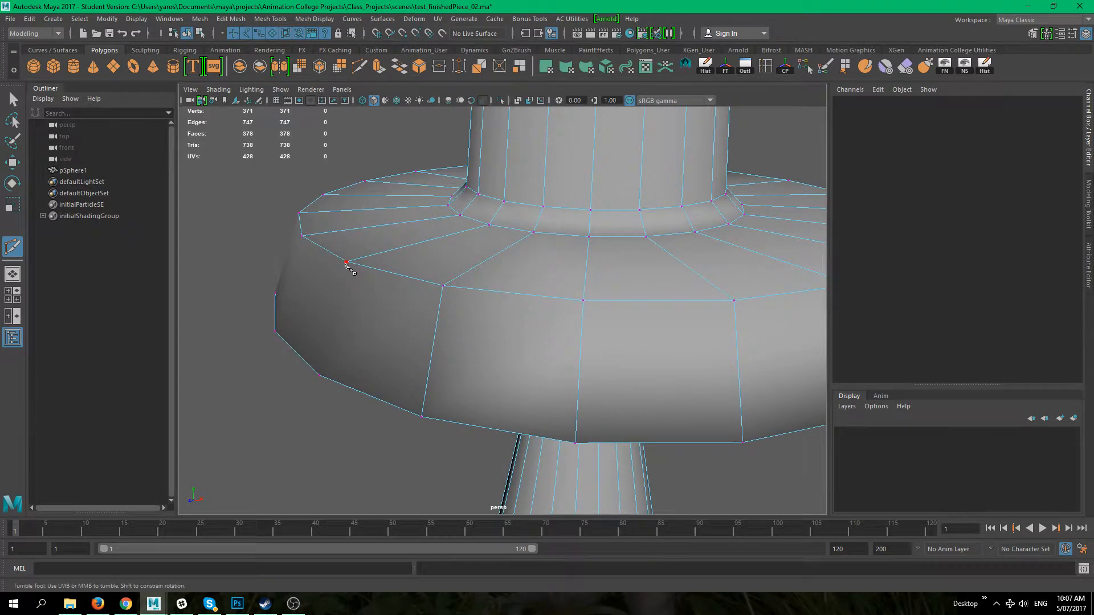
left_click(347, 262)
left_click(318, 376)
key("q")
mouse_move(271, 373)
left_mouse_down("alt")
mouse_move(337, 344)
mouse_move(436, 363)
mouse_move(509, 342)
mouse_move(467, 334)
left_mouse_up("alt")
Step: Cut an edge from the flange's front vertex across its underside
key("y")
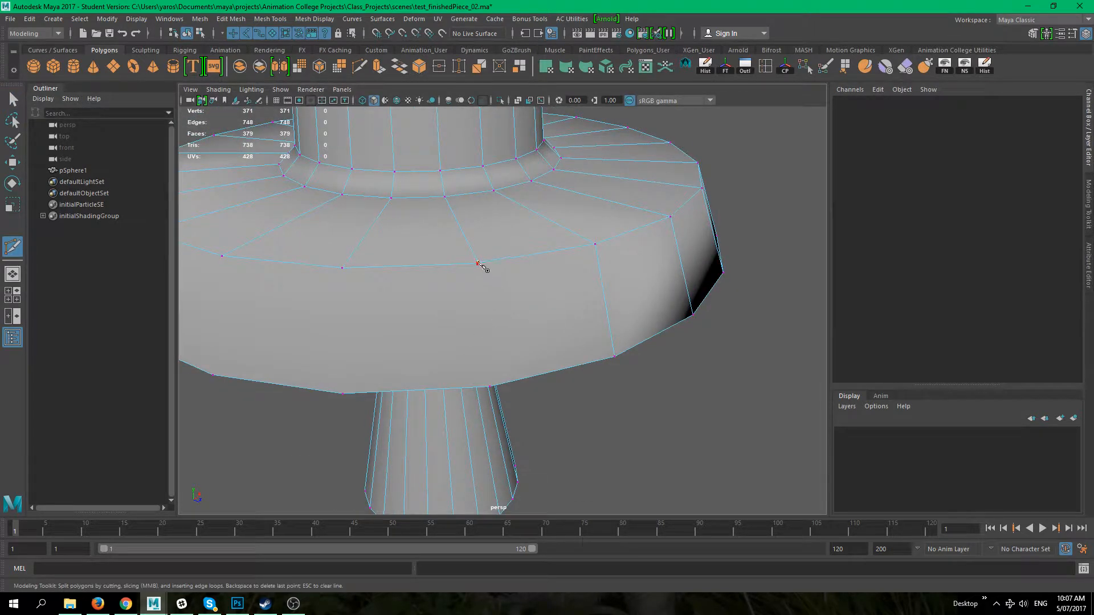
mouse_move(478, 264)
left_mouse_down("alt")
mouse_move(501, 330)
mouse_move(480, 249)
left_mouse_up("alt")
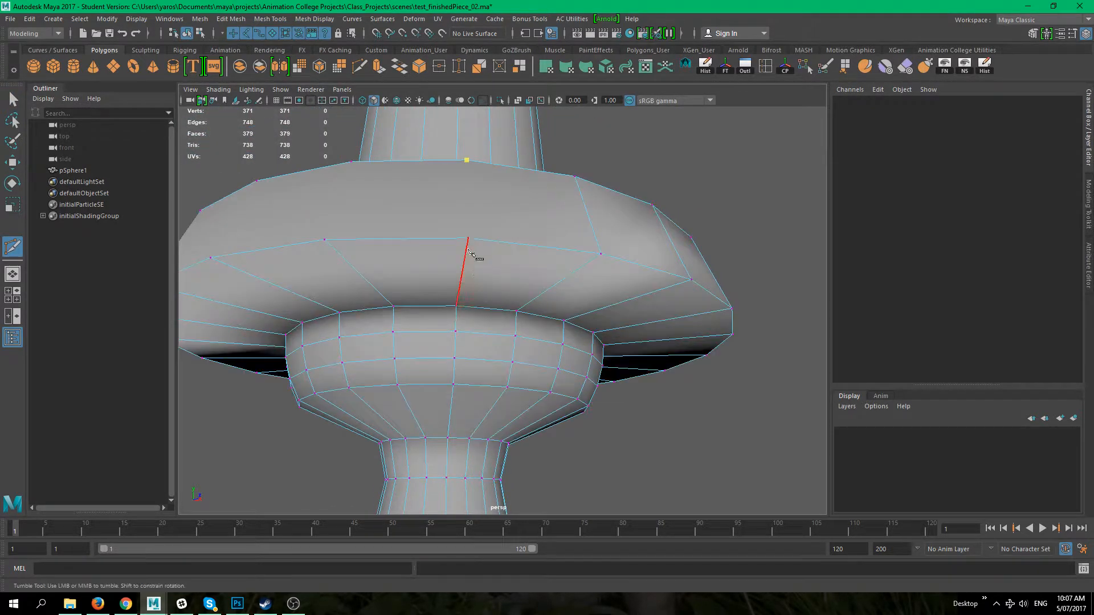
left_click_drag(422, 279, 504, 350, "alt")
key("q")
scroll(512, 349, "down", 5)
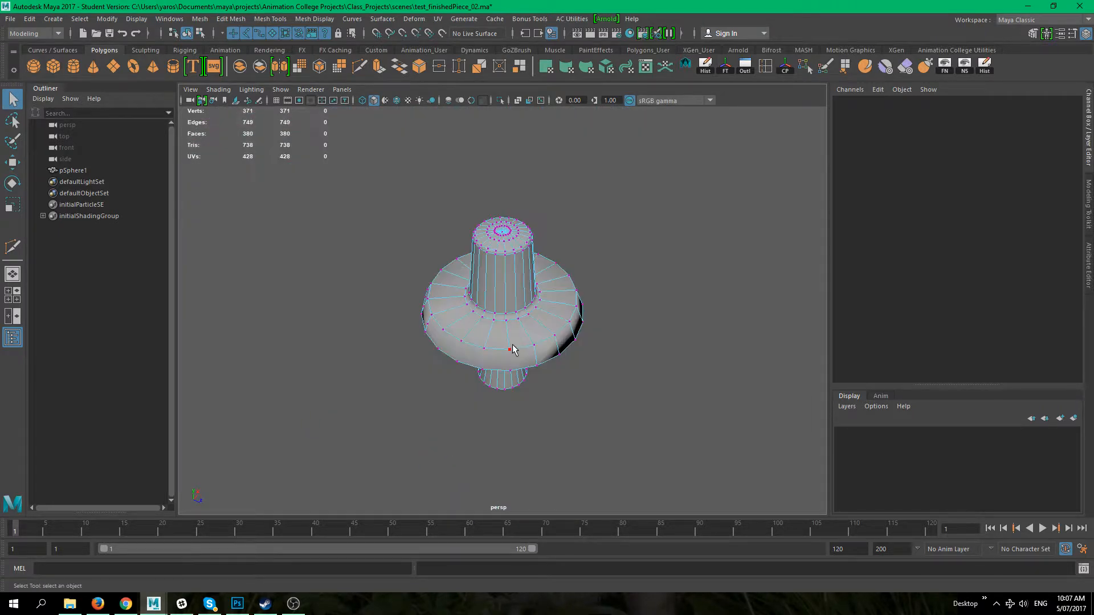
Step: Cut two vertical edges down the flange's front band
right_click_drag(519, 378, 562, 418, "alt")
mouse_move(562, 418)
left_mouse_down("alt")
mouse_move(667, 363)
mouse_move(530, 397)
mouse_move(572, 420)
left_mouse_up("alt")
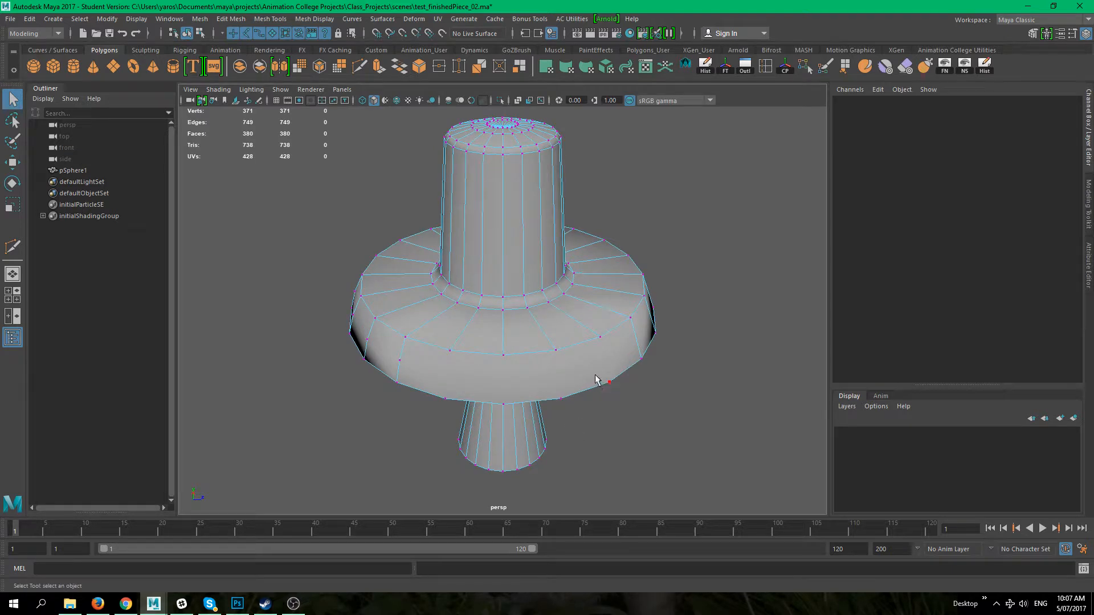
key("g")
left_click(600, 337)
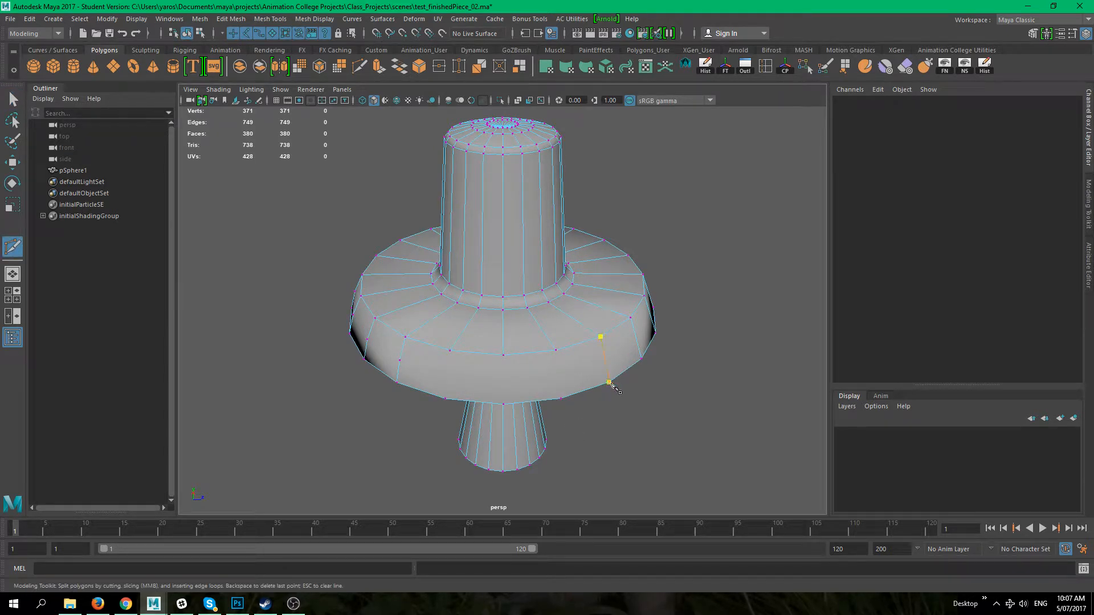
left_click(609, 382)
right_click(609, 382)
left_click(556, 350)
left_click(561, 398)
right_click(562, 401)
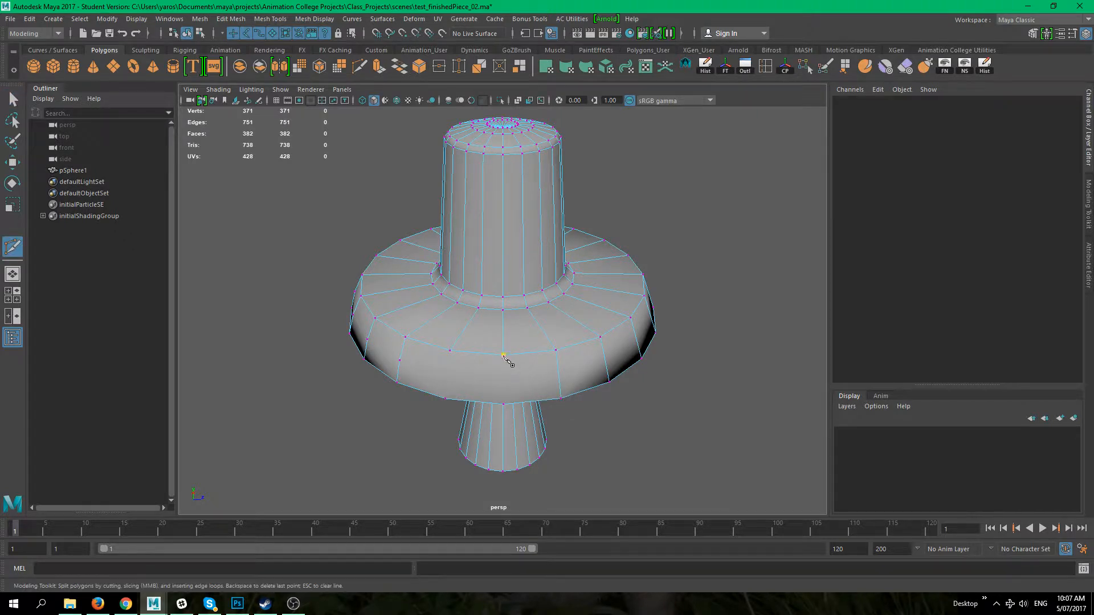
Step: Cut two more edges across the flange's underside near the front
left_click_drag(501, 354, 516, 298, "alt")
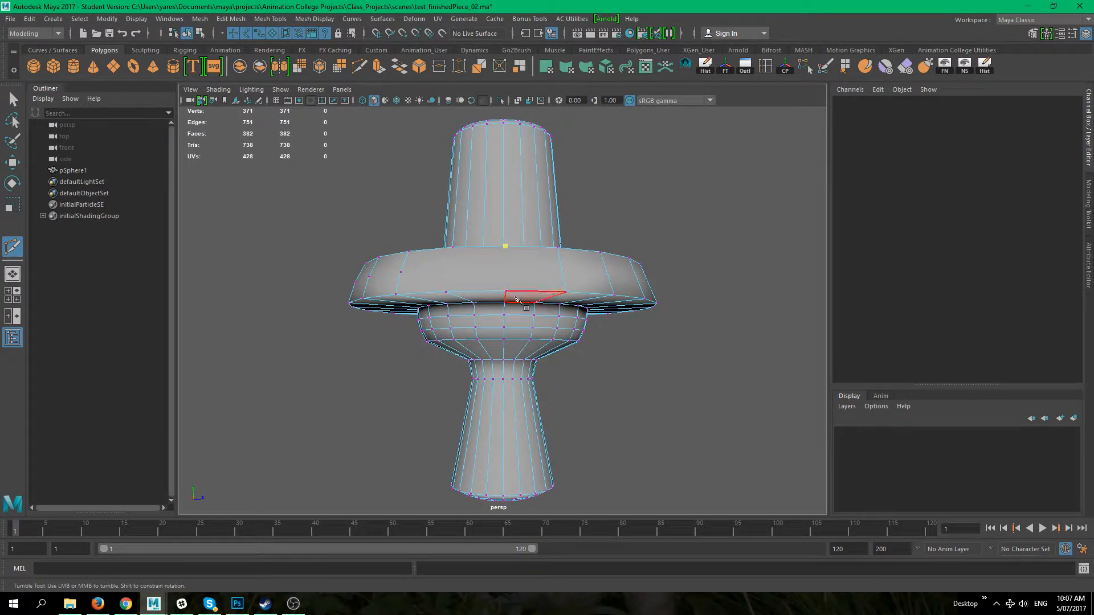
left_click(506, 292)
key("q")
left_click_drag(441, 278, 449, 312, "alt")
key("g")
left_click(453, 287)
left_click_drag(454, 259, 454, 276, "alt")
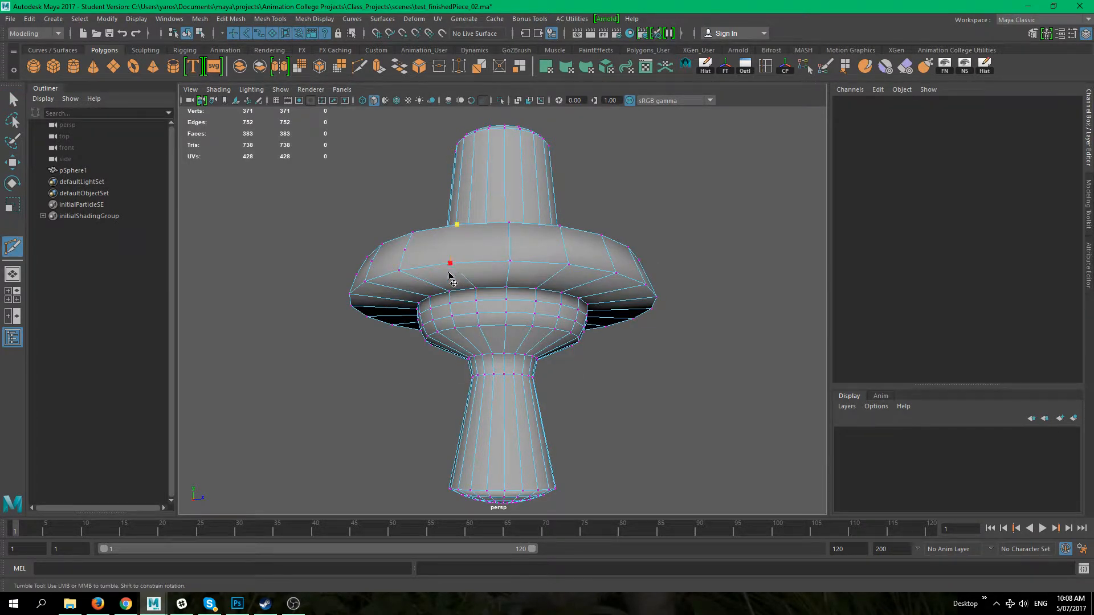
key("q")
Step: Cut a connecting edge through the row of vertices around the flange's lower side
left_click_drag(403, 329, 444, 365, "alt")
key("g")
left_click(441, 324)
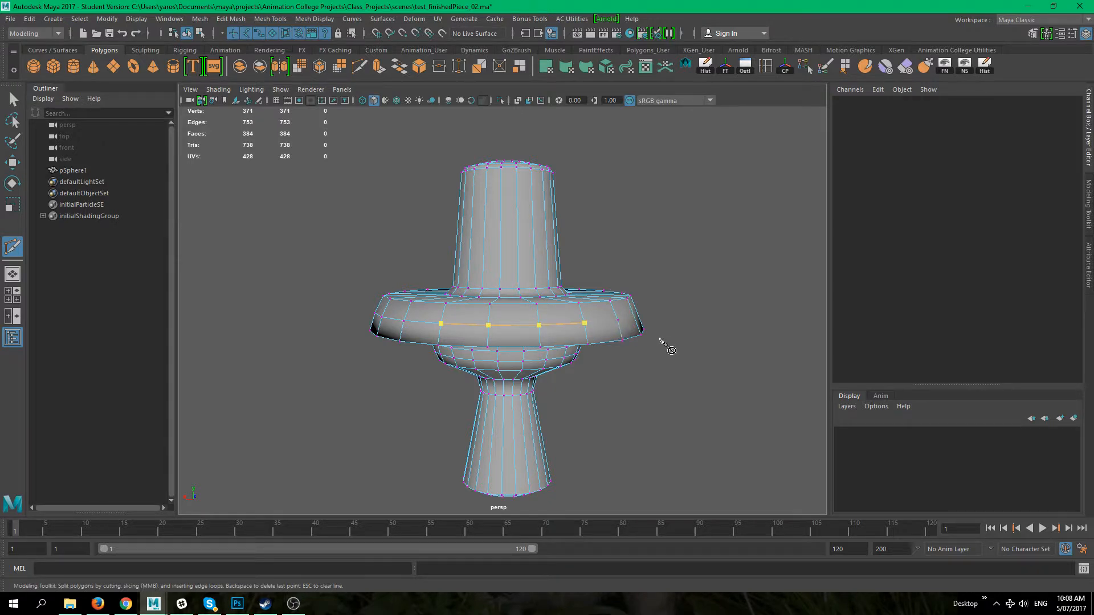
left_click_drag(659, 336, 576, 341, "alt")
scroll(576, 343, "up", 4)
key("q")
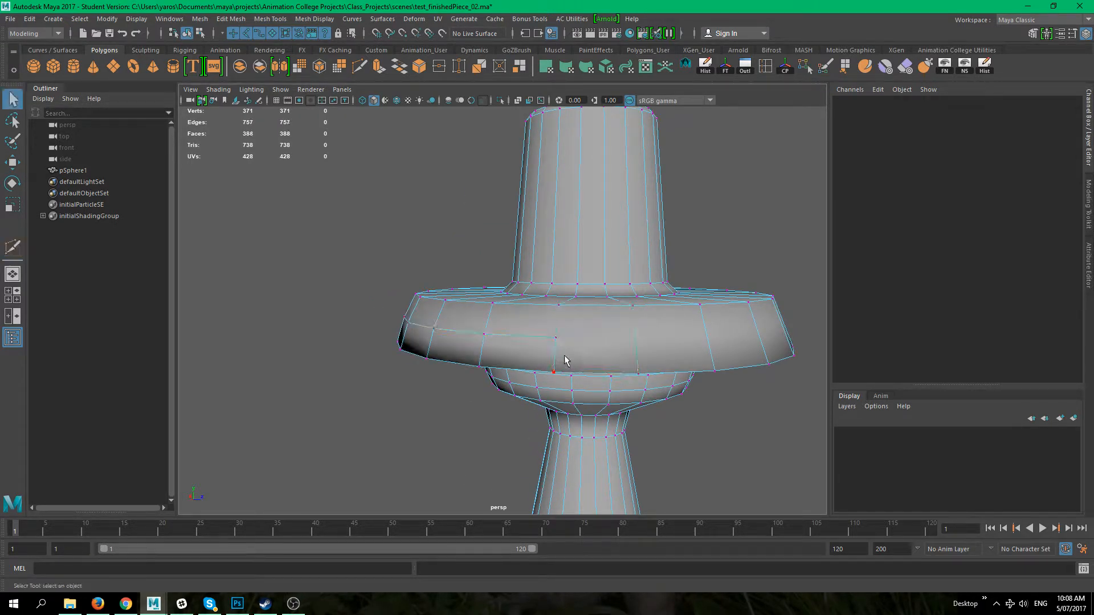
Step: Cut another vertical edge on the flange's left front band
left_click_drag(569, 365, 496, 365, "alt")
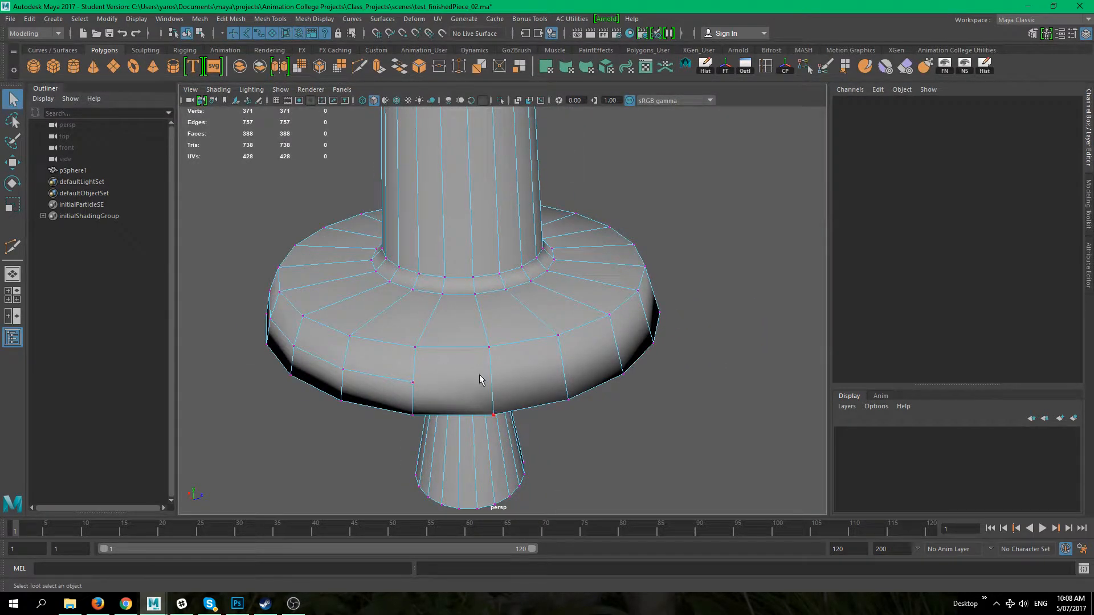
scroll(433, 373, "up", 2)
left_click_drag(405, 330, 436, 317, "alt")
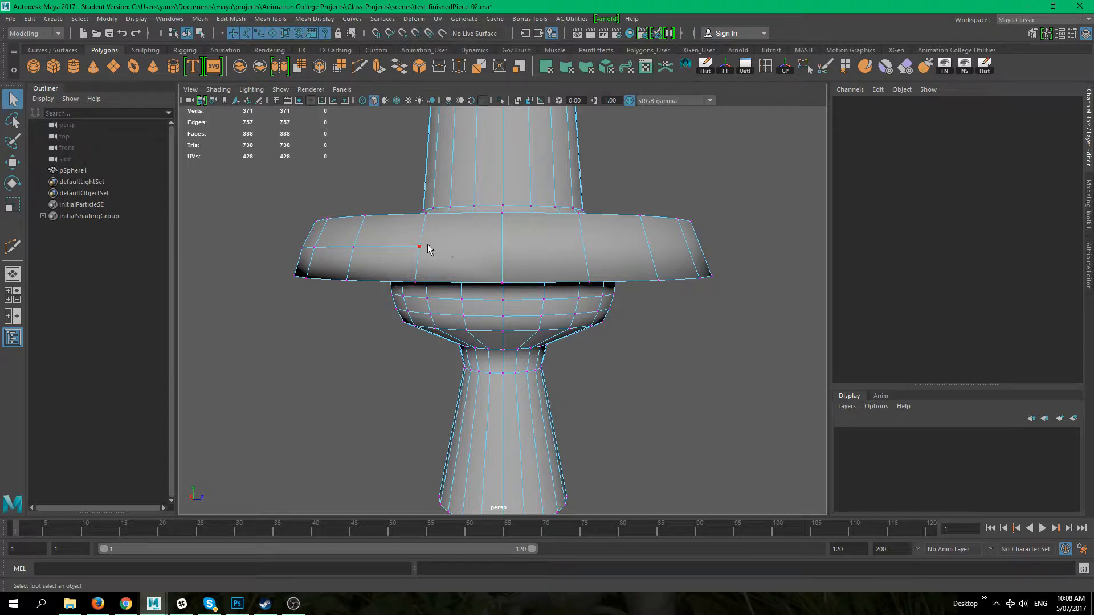
left_click_drag(398, 266, 408, 337, "alt")
key("y")
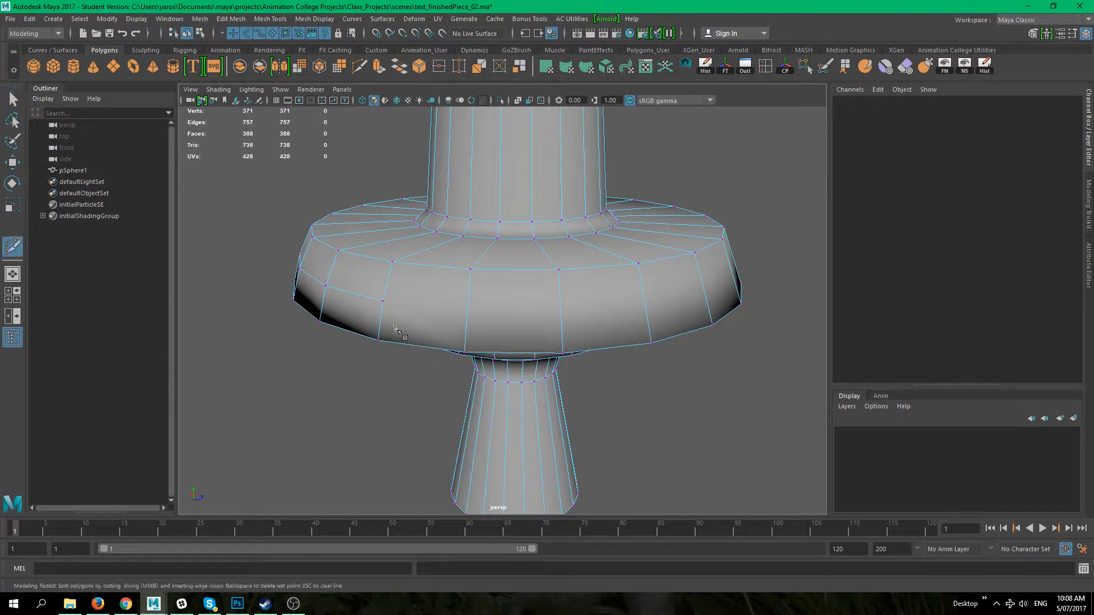
left_click(382, 302)
left_click_drag(449, 341, 458, 280, "alt")
left_click(465, 275)
key("q")
Step: Select edge loops around the flange to examine its edge flow
left_click_drag(415, 353, 428, 396, "alt")
left_click_drag(497, 243, 410, 283, "alt")
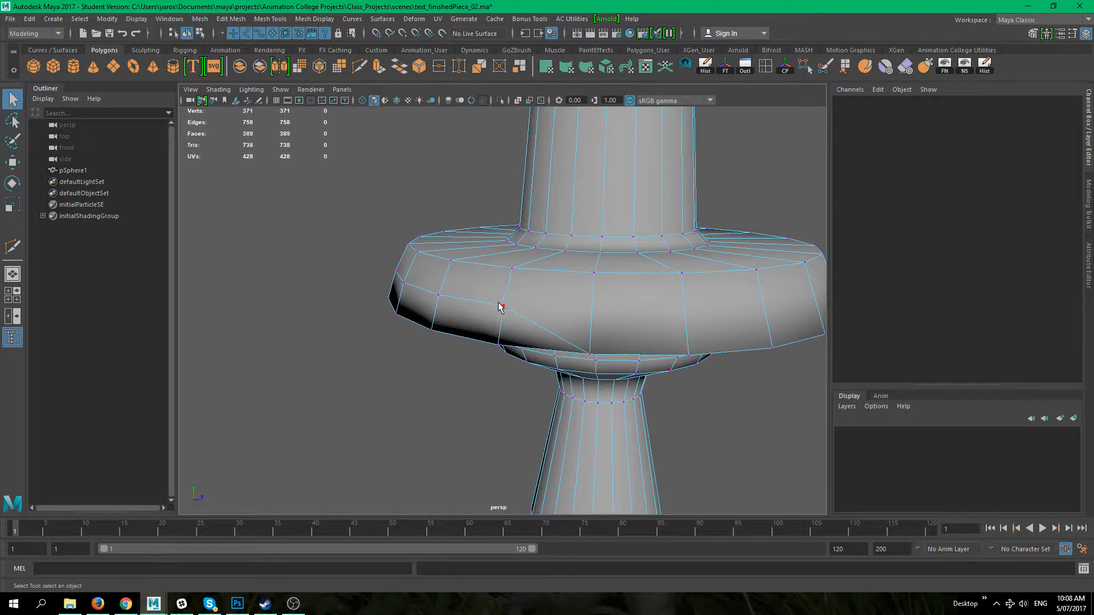
left_click_drag(499, 306, 493, 281, "alt")
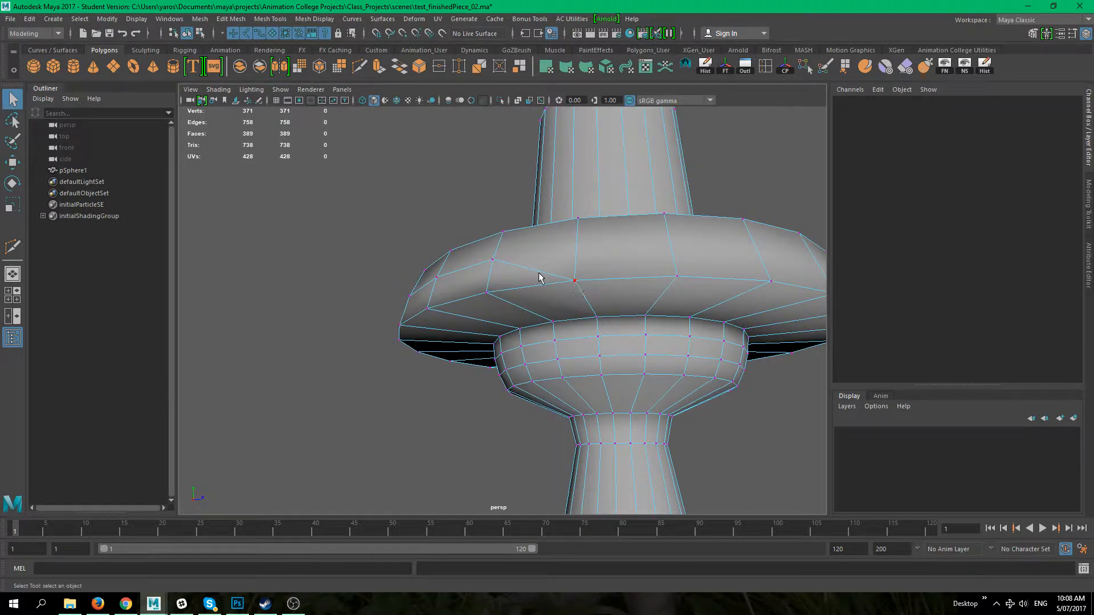
right_click_drag(514, 282, 515, 254)
left_click_drag(467, 309, 470, 317, "alt")
left_click(463, 274)
double_click(418, 285)
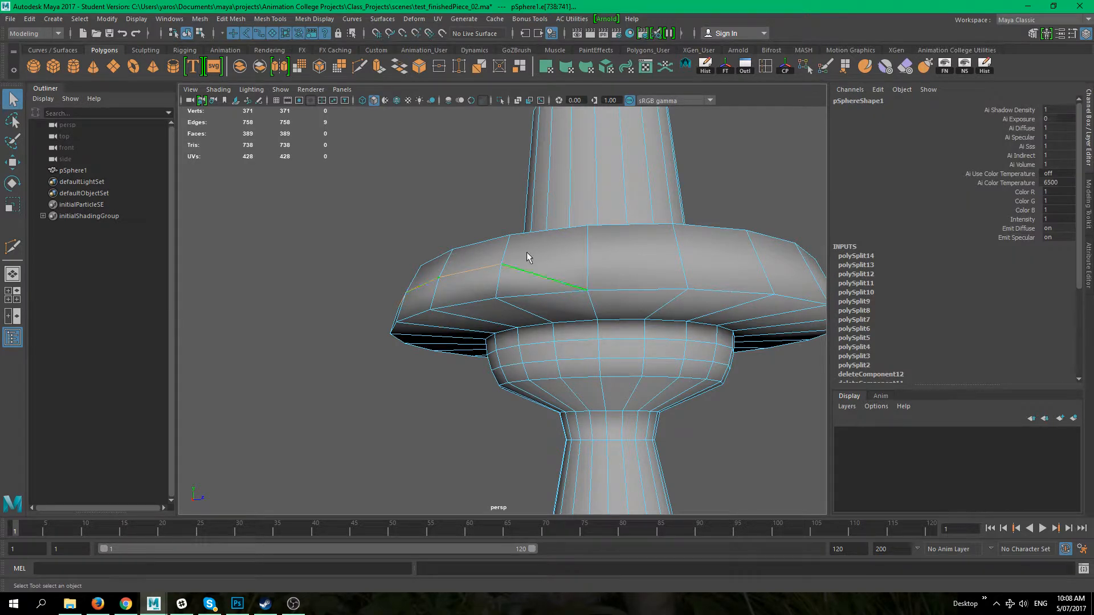
left_click(472, 286)
double_click(450, 279)
left_click_drag(327, 351, 358, 273, "alt")
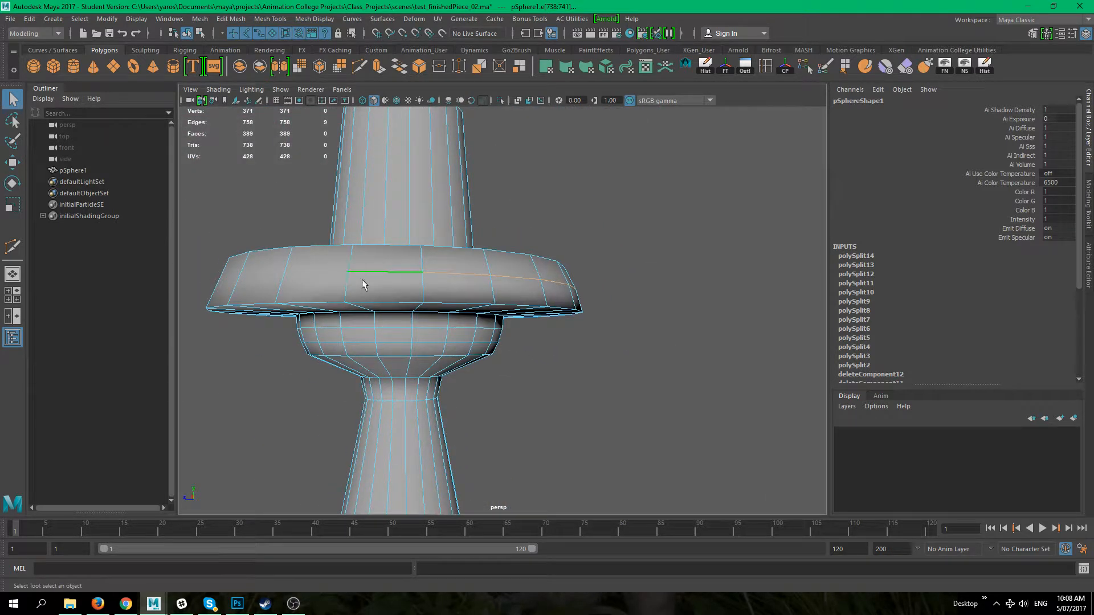
middle_click_drag(357, 272, 420, 293, "alt")
left_click(610, 342)
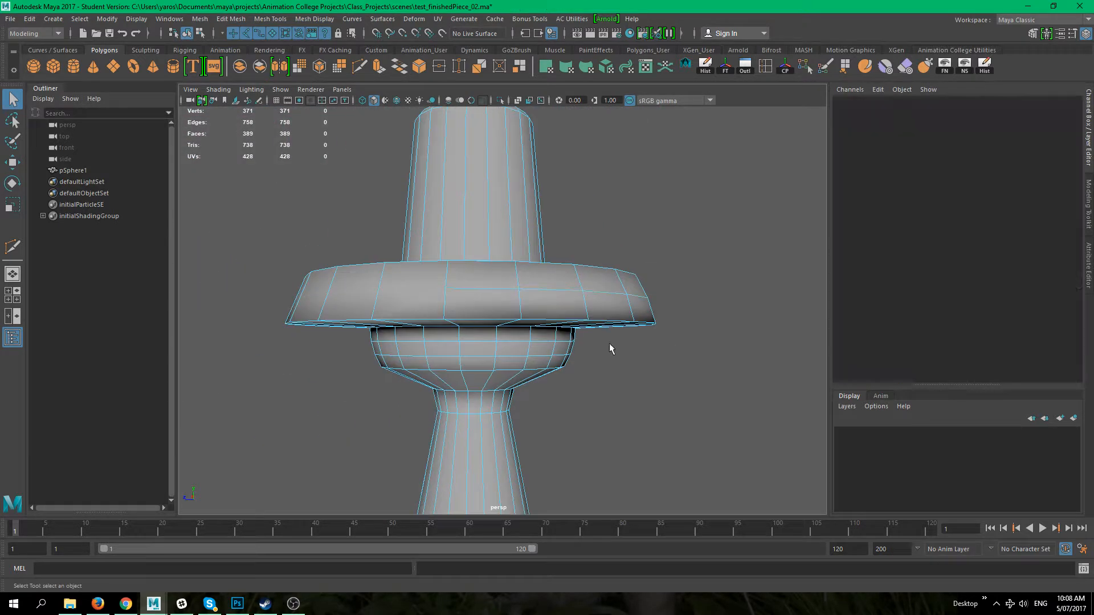
Step: Cut an edge across the flange's underside on the left
key("y")
left_click(447, 289)
left_click_drag(395, 337, 383, 277, "alt")
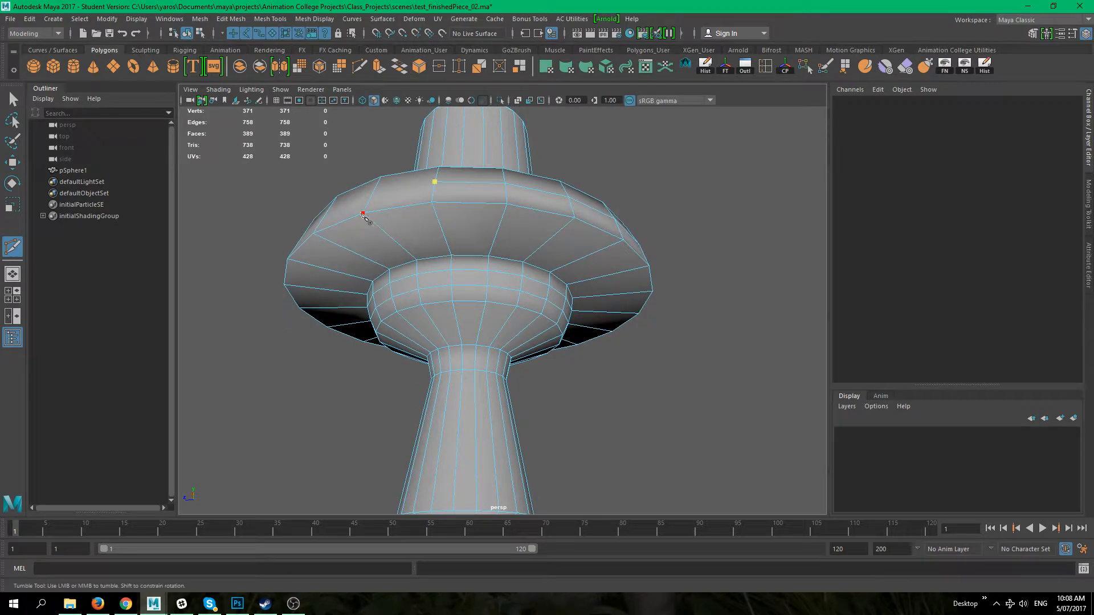
left_click(363, 213)
key("q")
Step: Try cutting an edge along the flange's lower front with Multi-Cut, then undo it
left_click_drag(448, 285, 469, 316, "alt")
middle_click_drag(468, 316, 486, 333, "alt")
left_click_drag(488, 336, 433, 371, "alt")
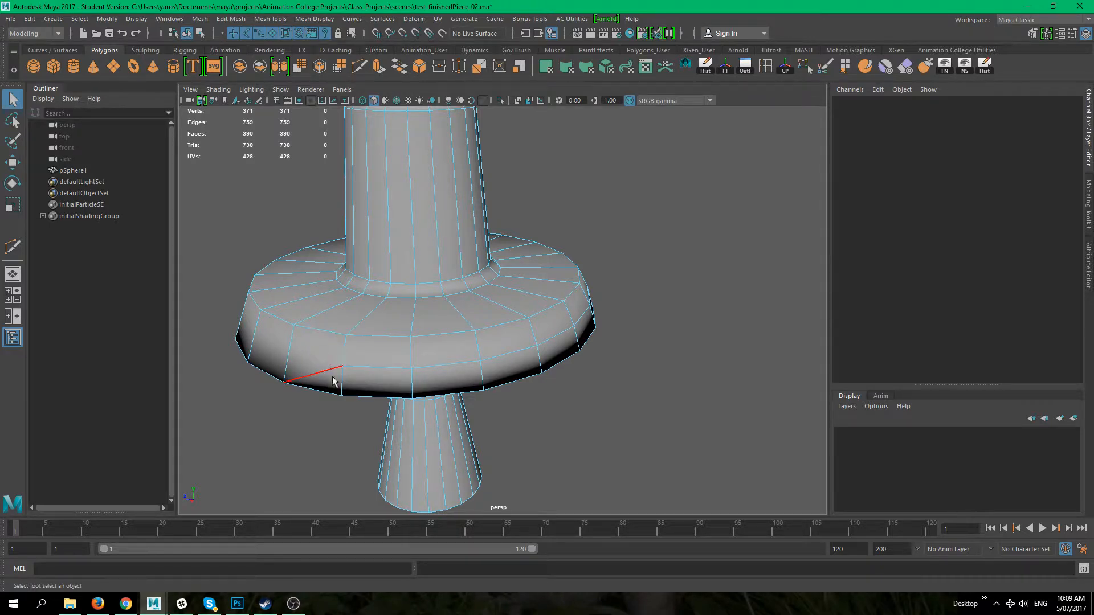
left_click_drag(330, 377, 521, 371, "alt")
scroll(484, 361, "up", 4)
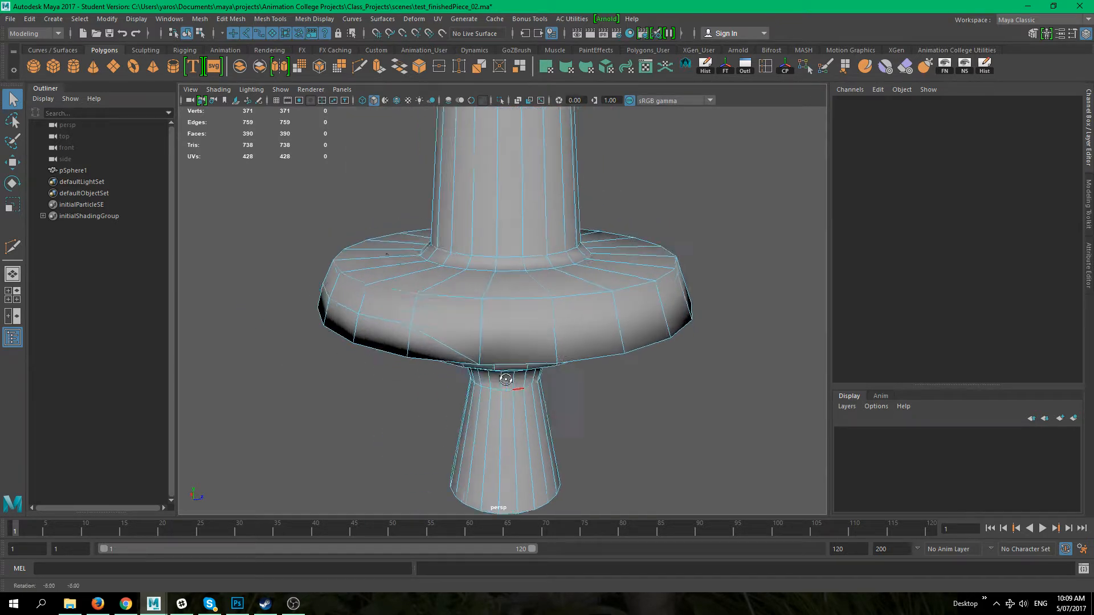
left_click(360, 66)
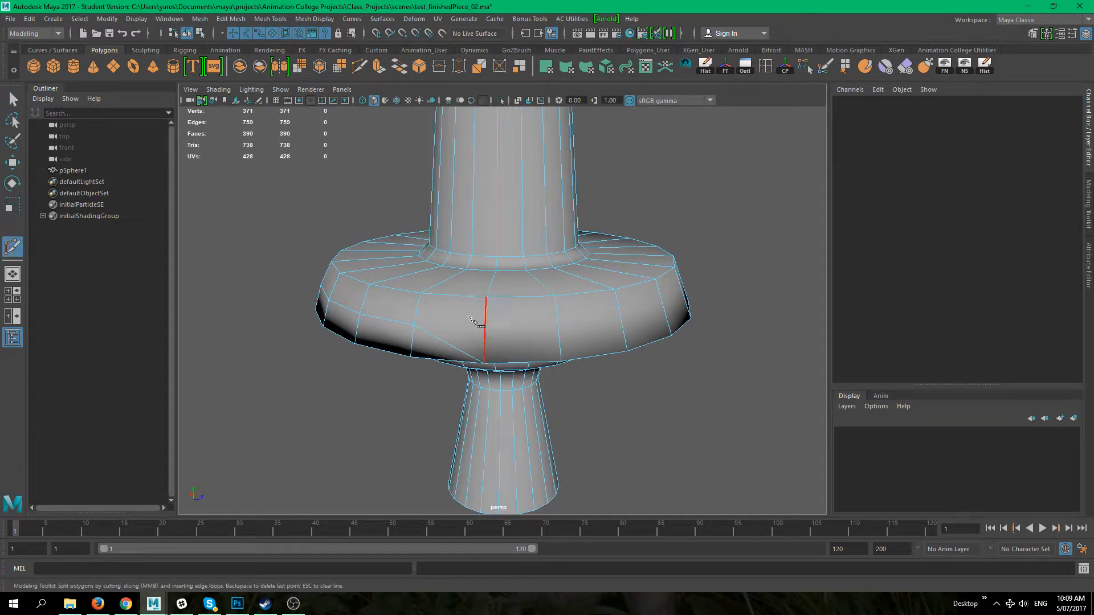
left_click(414, 325)
left_click(485, 298)
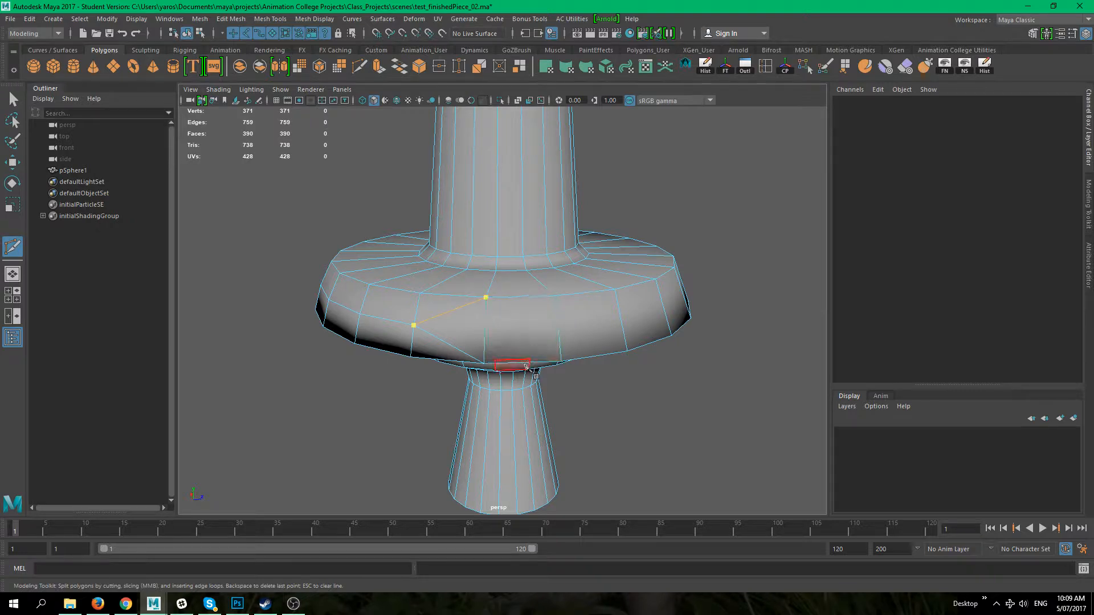
key("q")
left_click_drag(658, 422, 444, 366, "alt")
left_click_drag(425, 315, 552, 382, "alt")
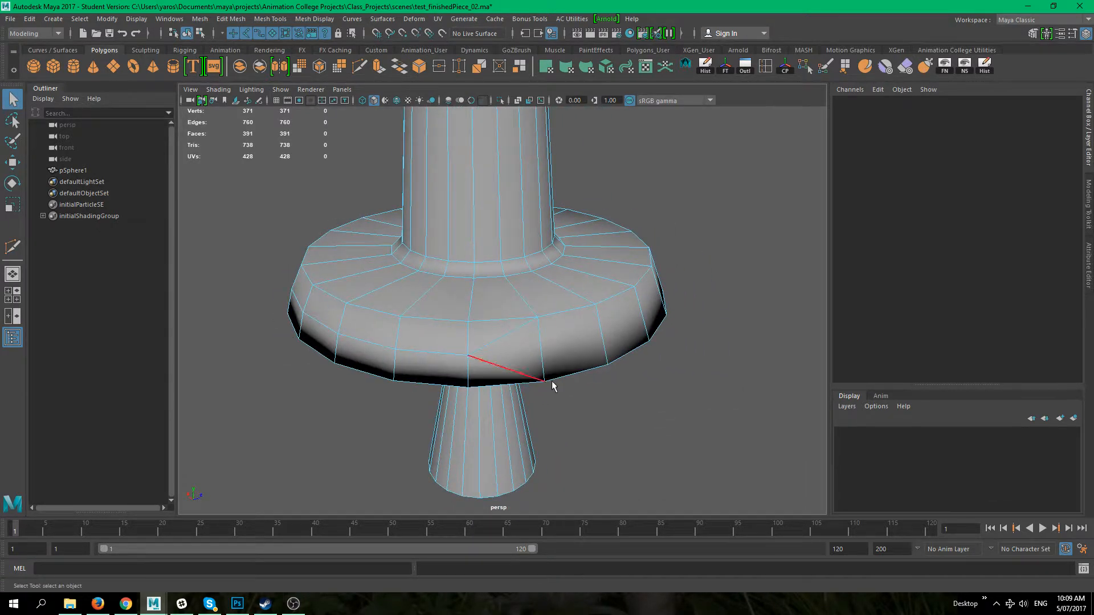
key("ctrl+z")
Step: Select the whole sphere object and inspect the reshaped flange from several angles
right_click_drag(558, 275, 638, 250)
left_click(662, 430)
left_click_drag(662, 430, 634, 429, "alt")
left_click(511, 375)
left_click(674, 408)
left_click_drag(613, 386, 487, 402, "alt")
left_click(548, 428)
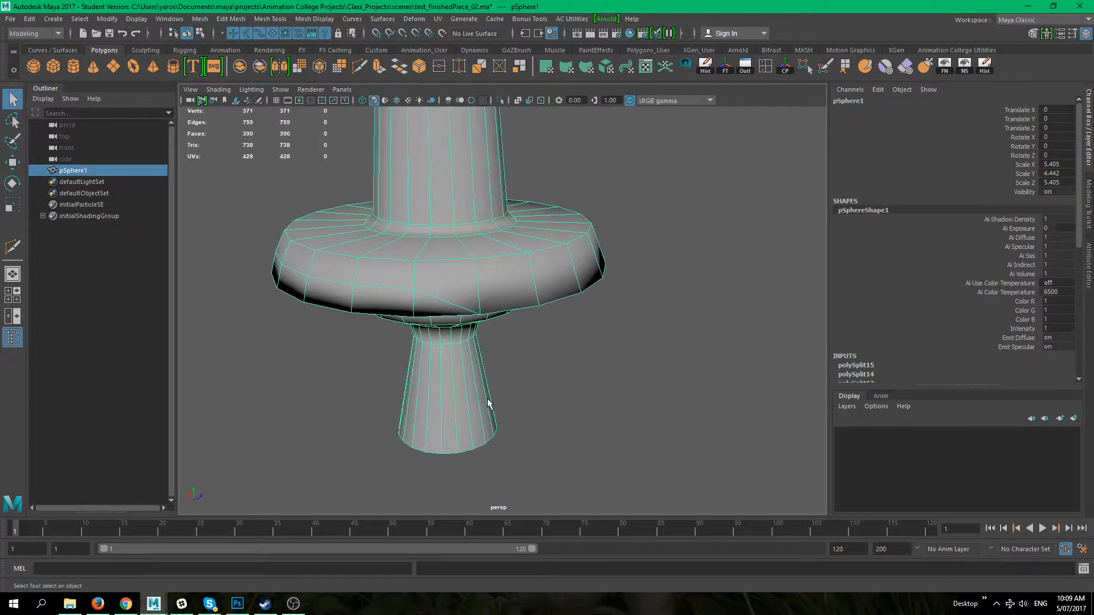
left_click_drag(462, 297, 452, 405, "alt")
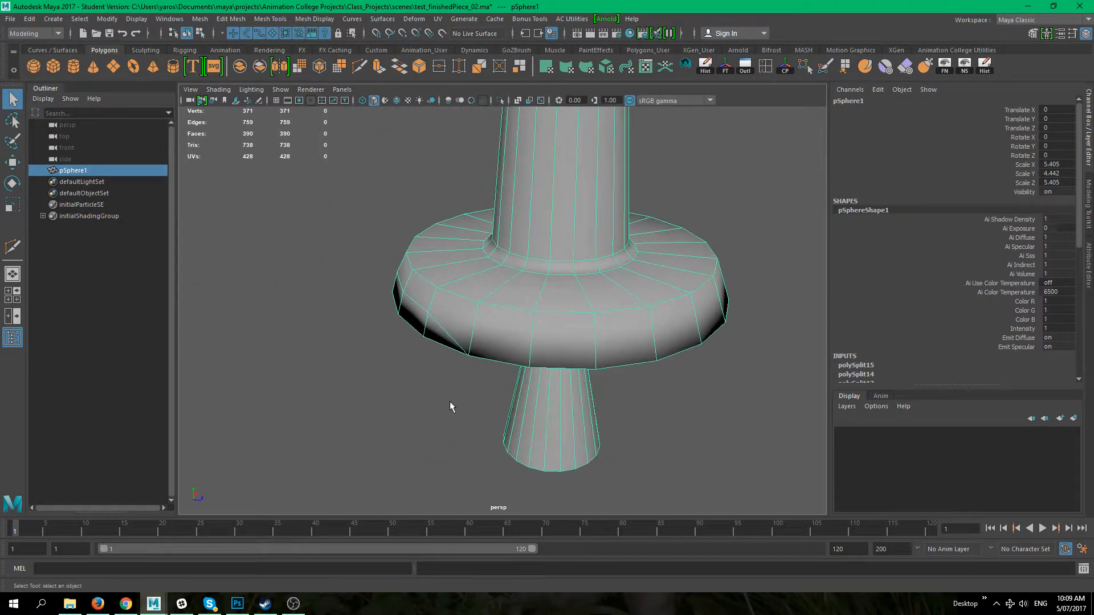
middle_click_drag(452, 405, 378, 364, "alt")
scroll(488, 351, "up", 2)
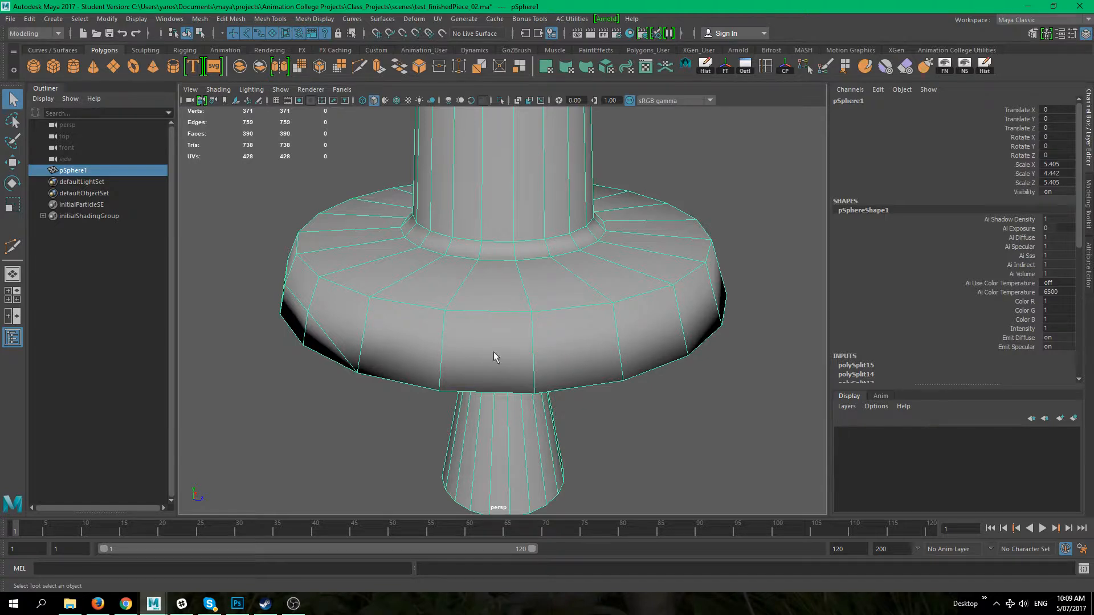
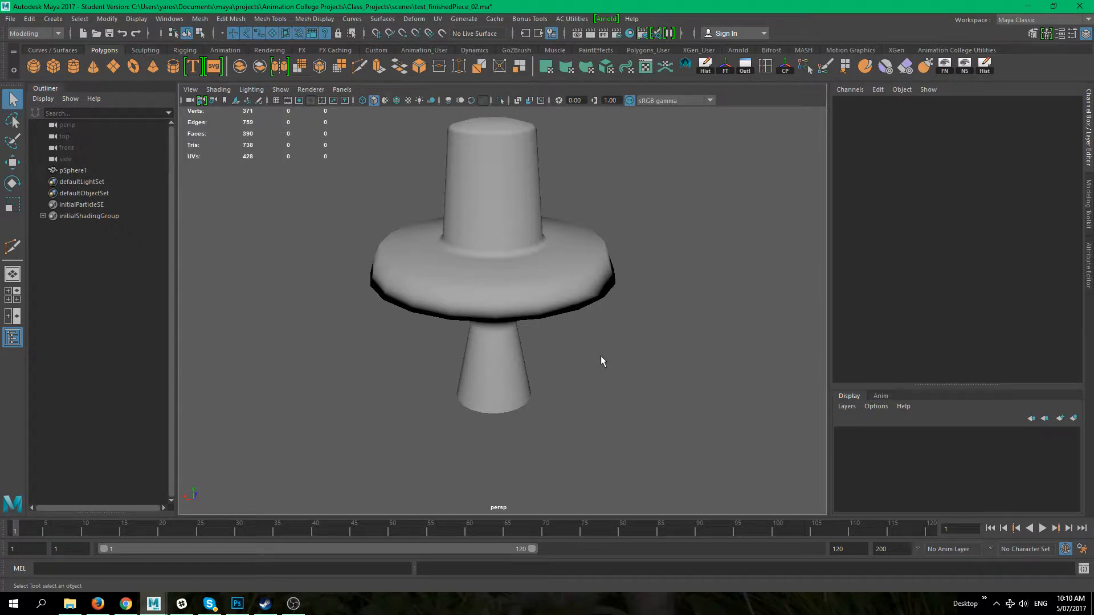
Step: Inspect the flange from several angles and select the sphere object
mouse_move(586, 354)
left_mouse_down("alt")
mouse_move(612, 409)
mouse_move(591, 350)
left_mouse_up("alt")
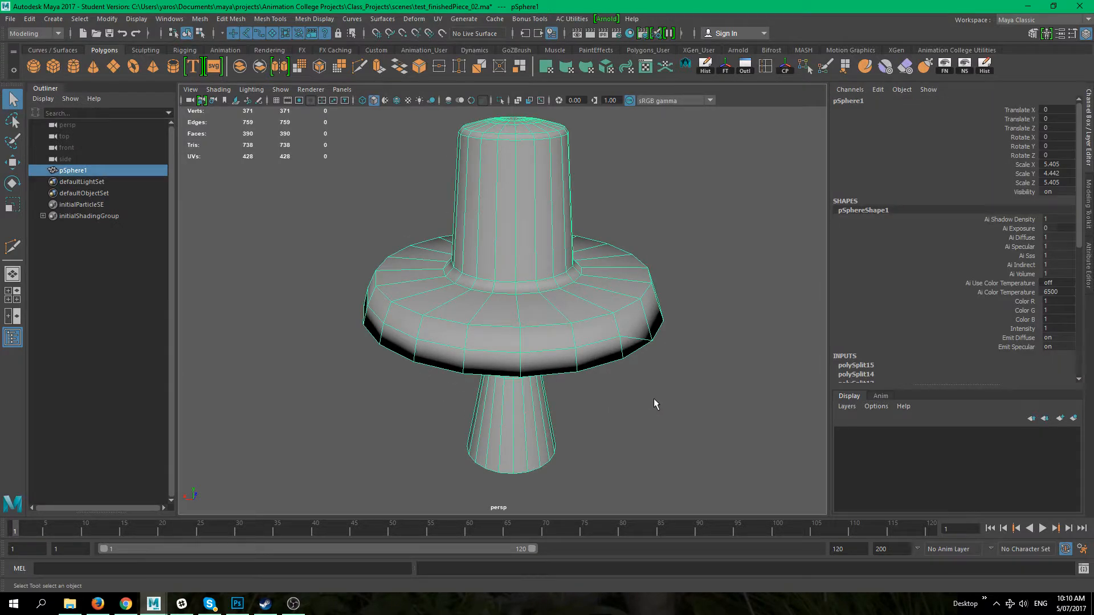
left_click_drag(654, 400, 422, 371, "alt")
left_click(355, 400)
left_click_drag(354, 395, 620, 388, "alt")
scroll(438, 354, "down", 5)
left_click(518, 337)
right_click_drag(620, 387, 578, 393, "alt")
left_click(579, 389)
left_click_drag(615, 404, 562, 395, "alt")
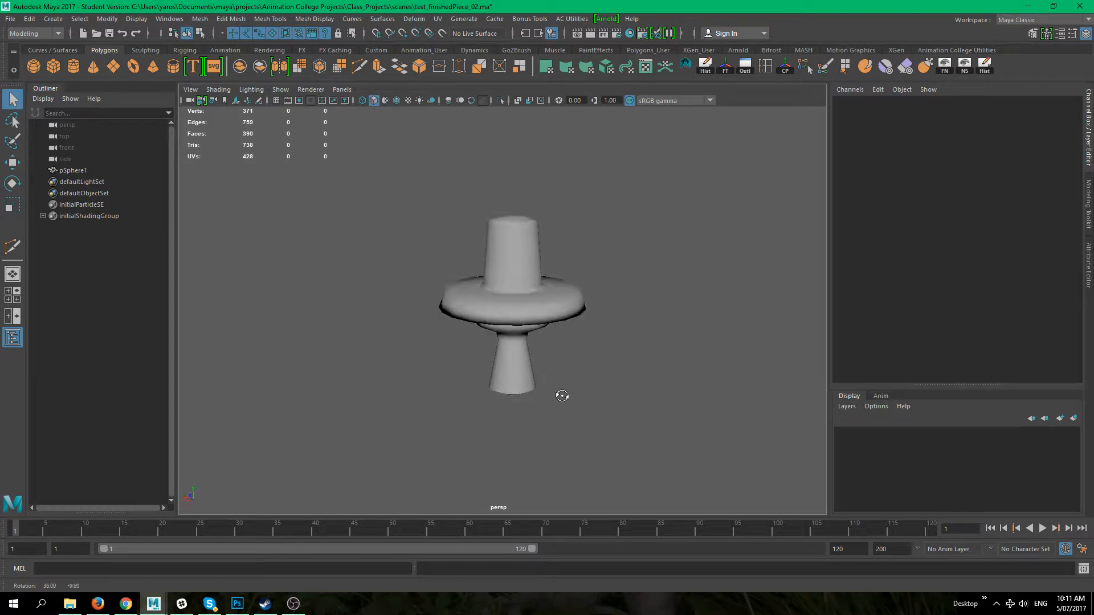
scroll(590, 384, "up", 3)
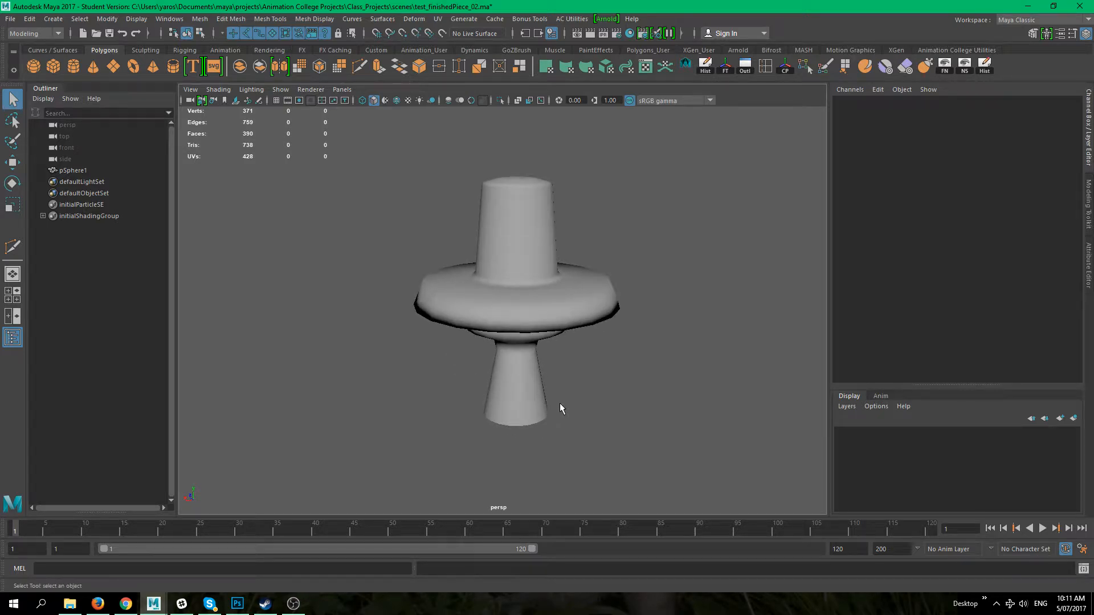
left_click_drag(661, 330, 609, 399, "alt")
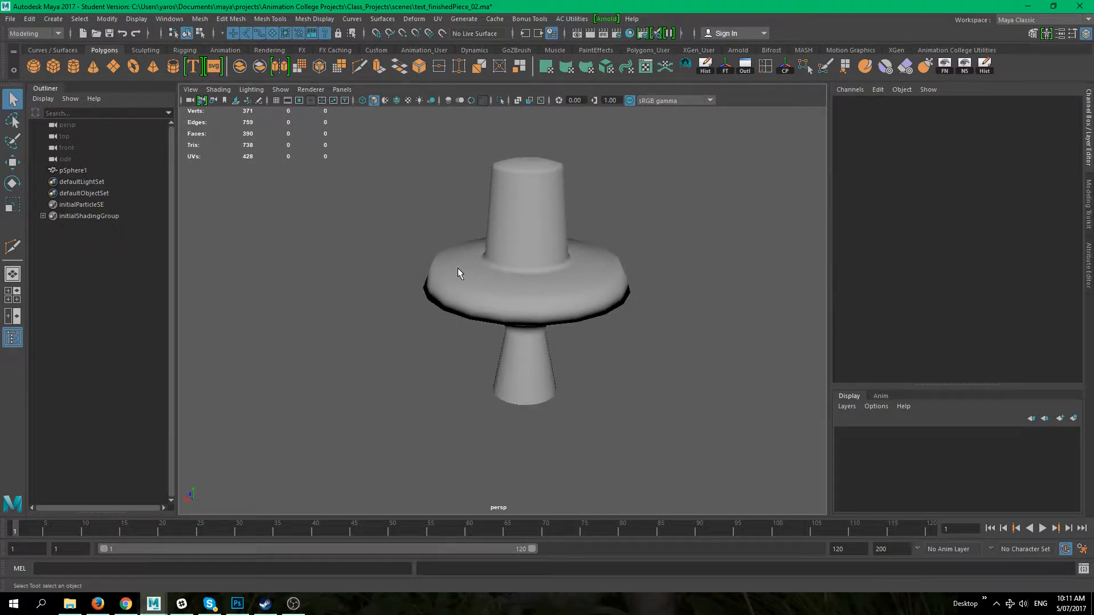
left_click_drag(551, 249, 460, 267, "alt")
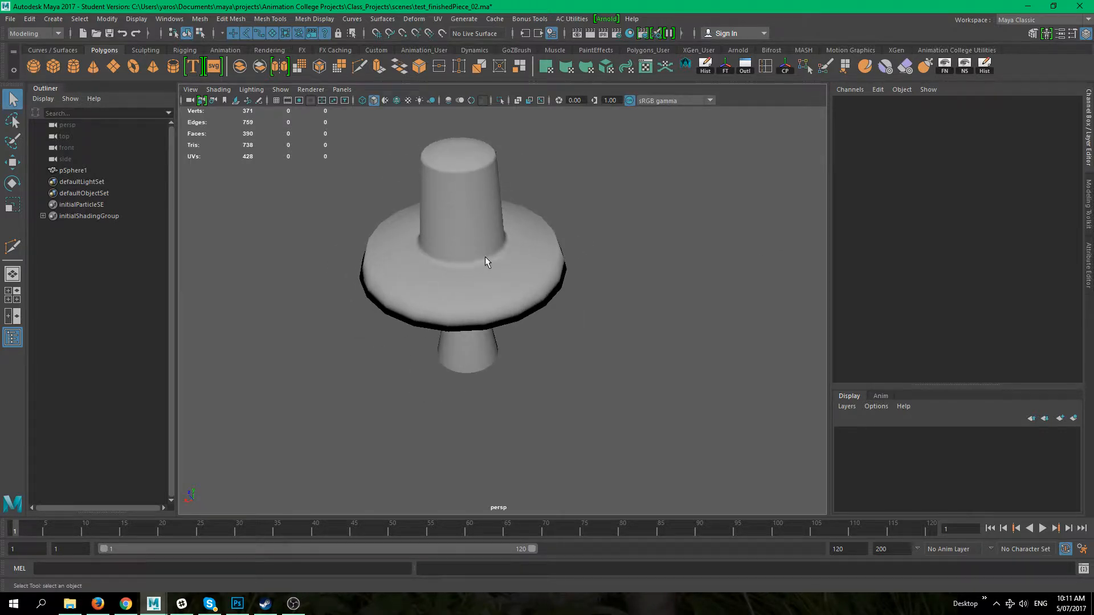
left_click_drag(456, 273, 517, 279, "alt")
left_click_drag(456, 259, 402, 303, "alt")
left_click(570, 244)
right_click_drag(402, 303, 408, 354, "alt")
left_click_drag(487, 349, 544, 353, "alt")
middle_click_drag(544, 353, 510, 380, "alt")
right_click_drag(541, 359, 506, 347, "alt")
middle_click_drag(506, 348, 505, 319, "alt")
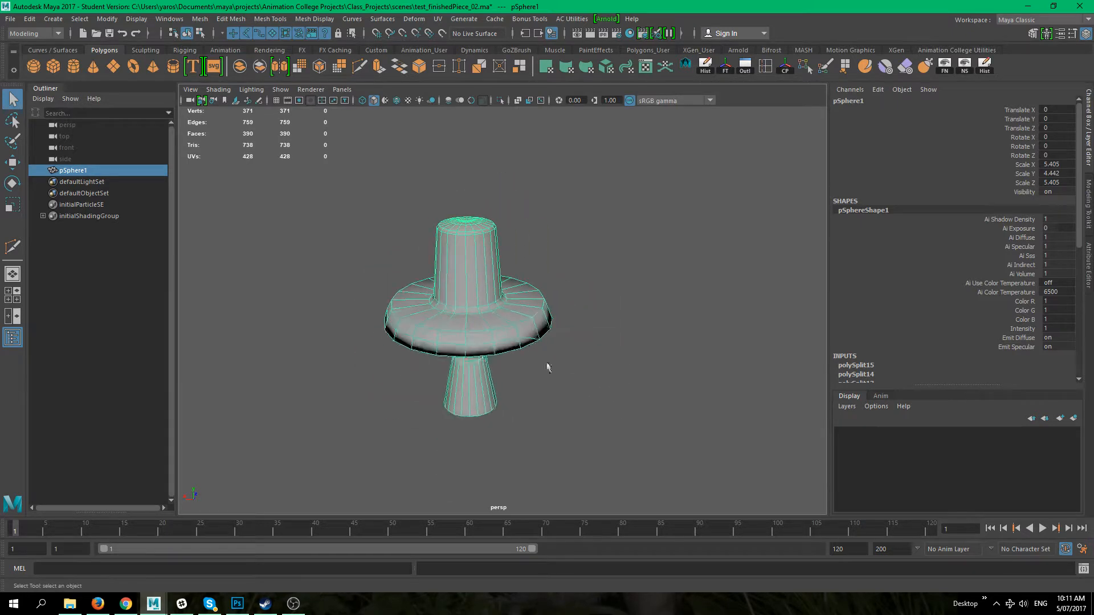
Step: Select the edge loop along the flange's lower front and delete it
middle_click_drag(531, 361, 564, 329, "alt")
left_click_drag(572, 391, 596, 396, "alt")
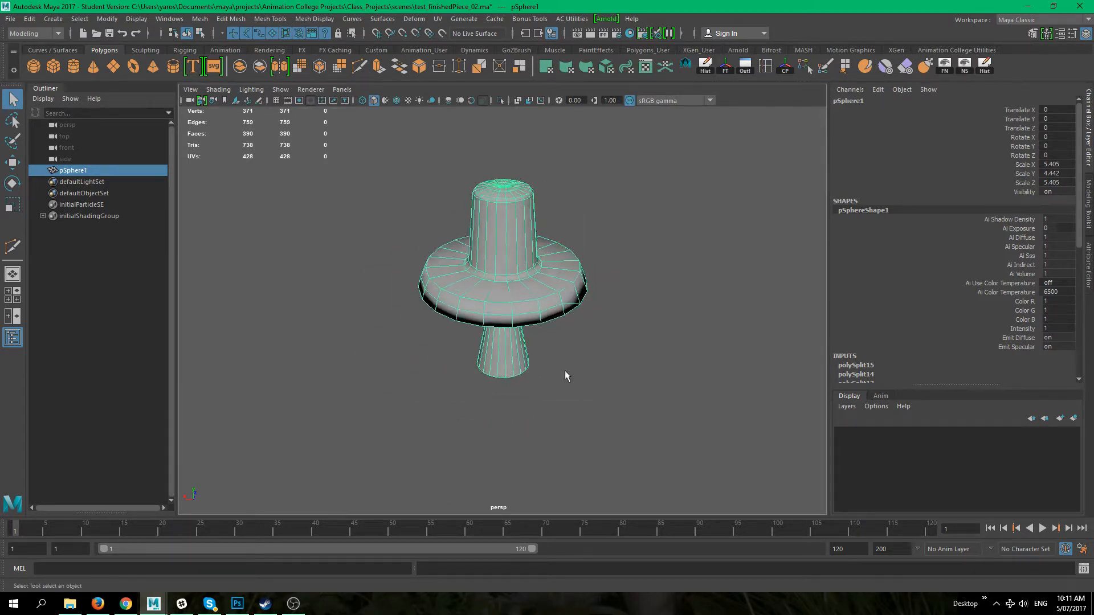
scroll(542, 379, "up", 5)
left_click_drag(553, 430, 512, 364, "alt")
left_click_drag(464, 270, 464, 215, "alt")
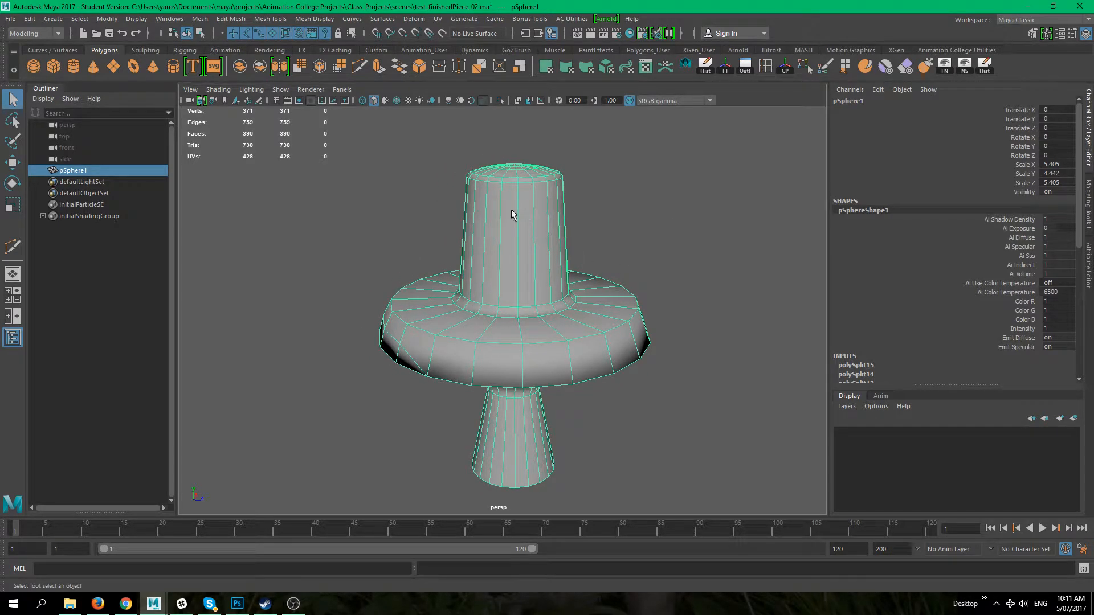
left_click_drag(542, 246, 621, 320, "alt")
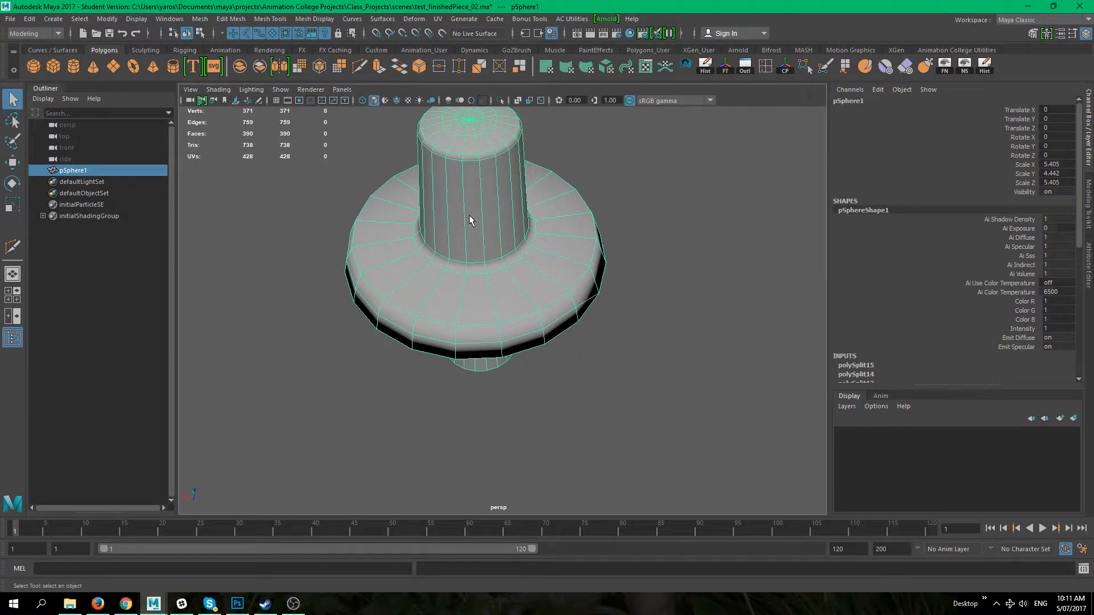
middle_click_drag(515, 208, 524, 201, "alt")
left_click_drag(528, 272, 530, 237, "alt")
right_click_drag(493, 216, 400, 173, "alt")
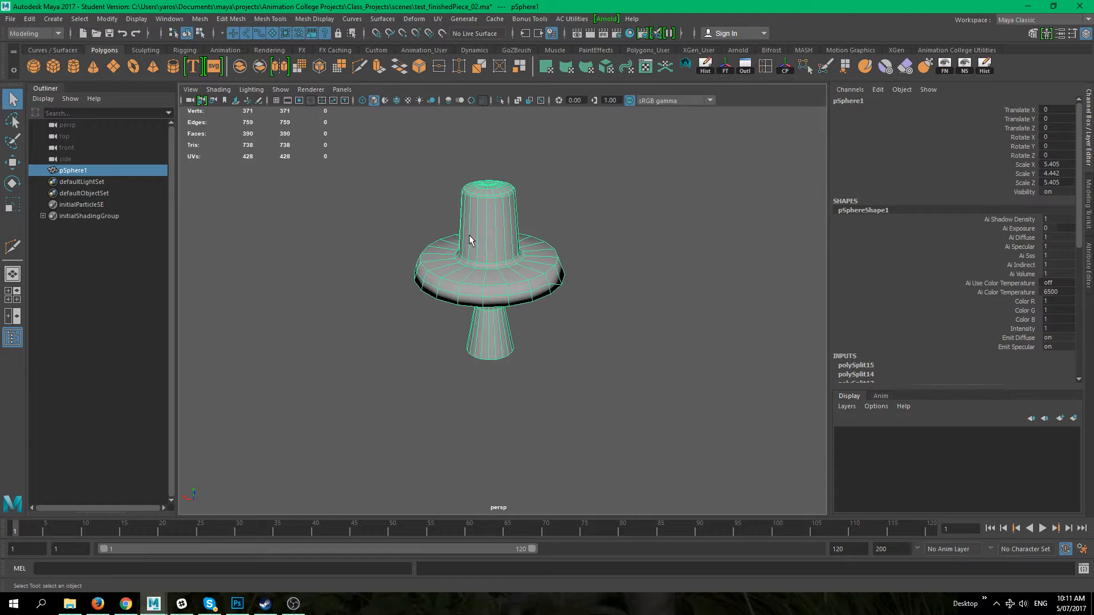
right_click_drag(470, 236, 621, 290, "alt")
middle_click_drag(621, 291, 656, 288, "alt")
right_click_drag(657, 289, 654, 249)
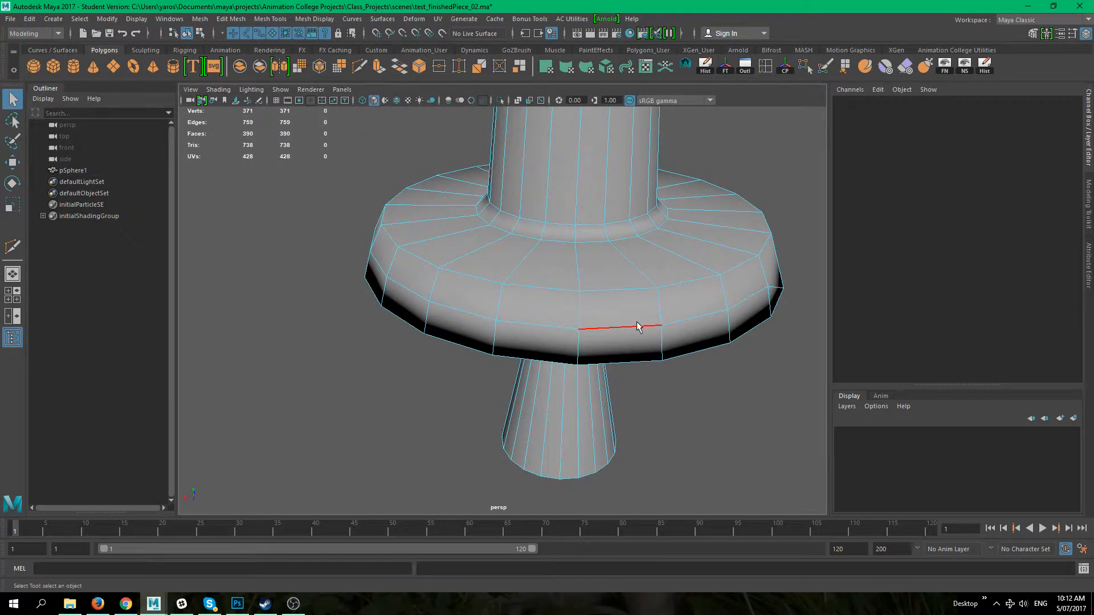
left_click(670, 329)
double_click(695, 317)
left_click_drag(696, 317, 586, 312, "alt")
right_click_drag(501, 255, 551, 278, "alt")
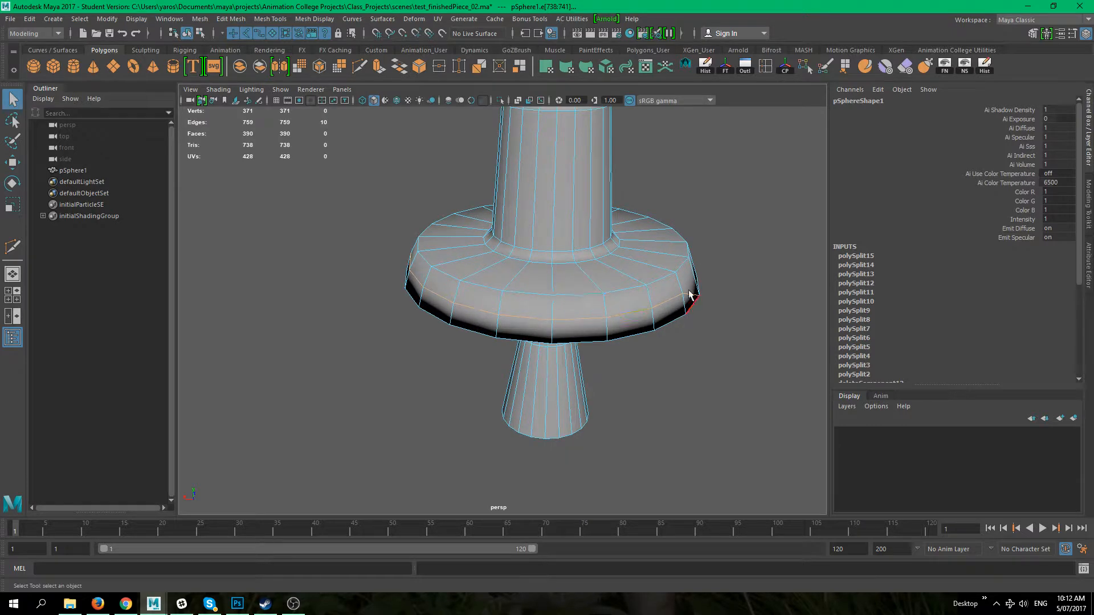
middle_click_drag(500, 256, 317, 244, "alt")
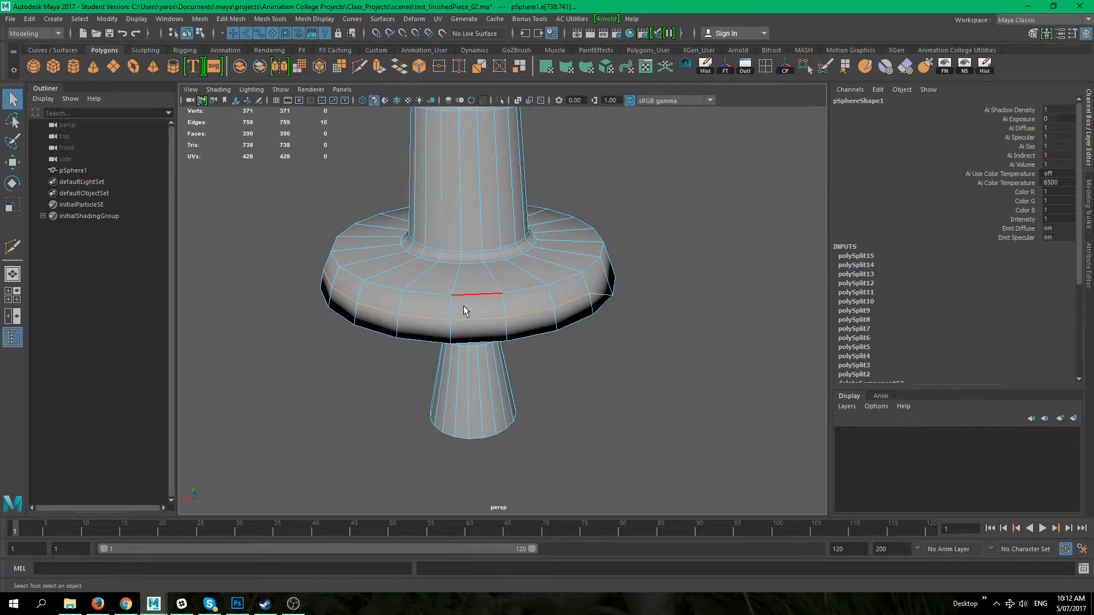
middle_click_drag(453, 295, 492, 304, "alt")
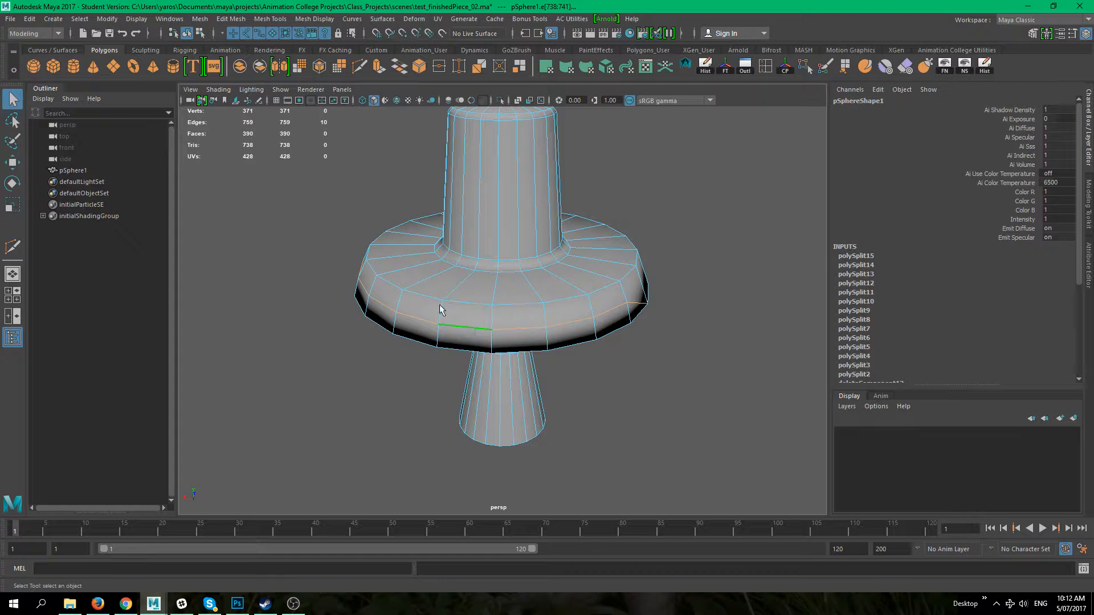
right_click(488, 329, "shift")
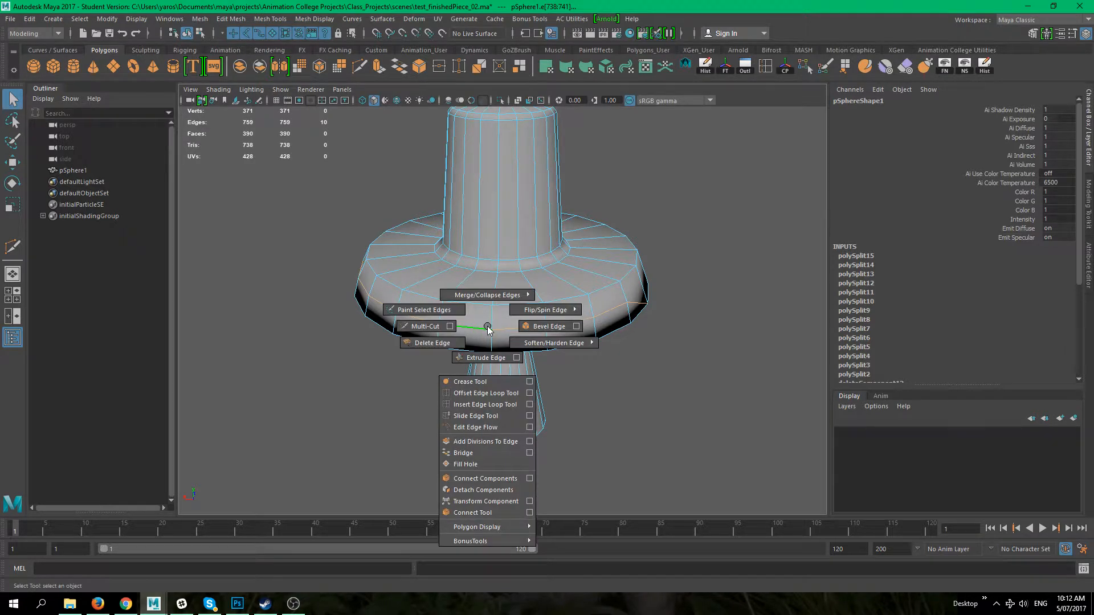
left_click(439, 346)
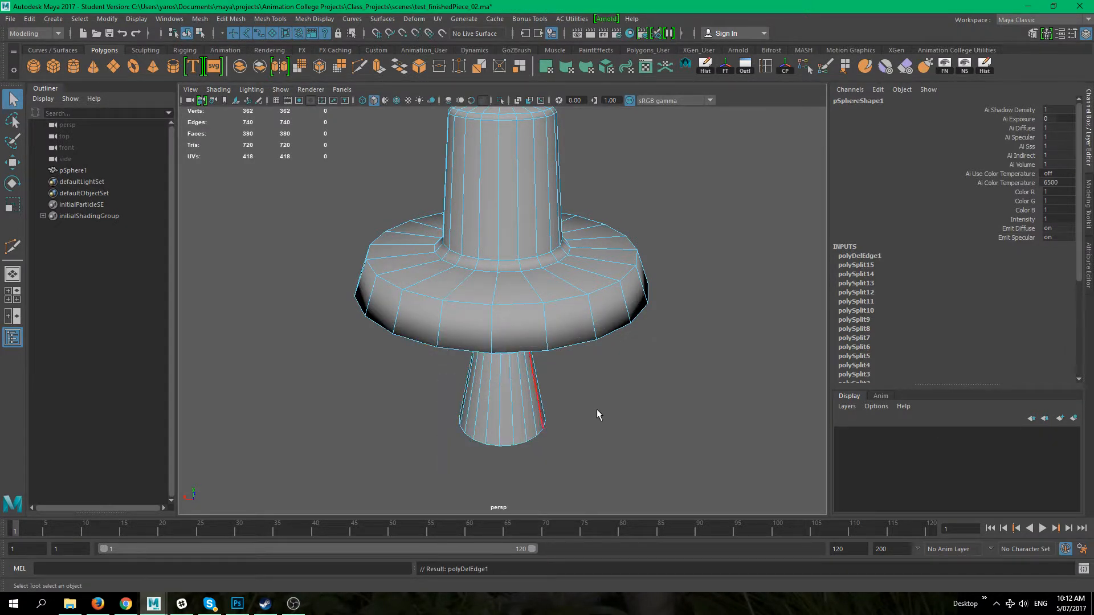
Step: Switch to vertex mode and inspect the flange's vertices from several angles
right_click(412, 302)
left_click(364, 275)
left_click_drag(518, 318, 445, 355, "alt")
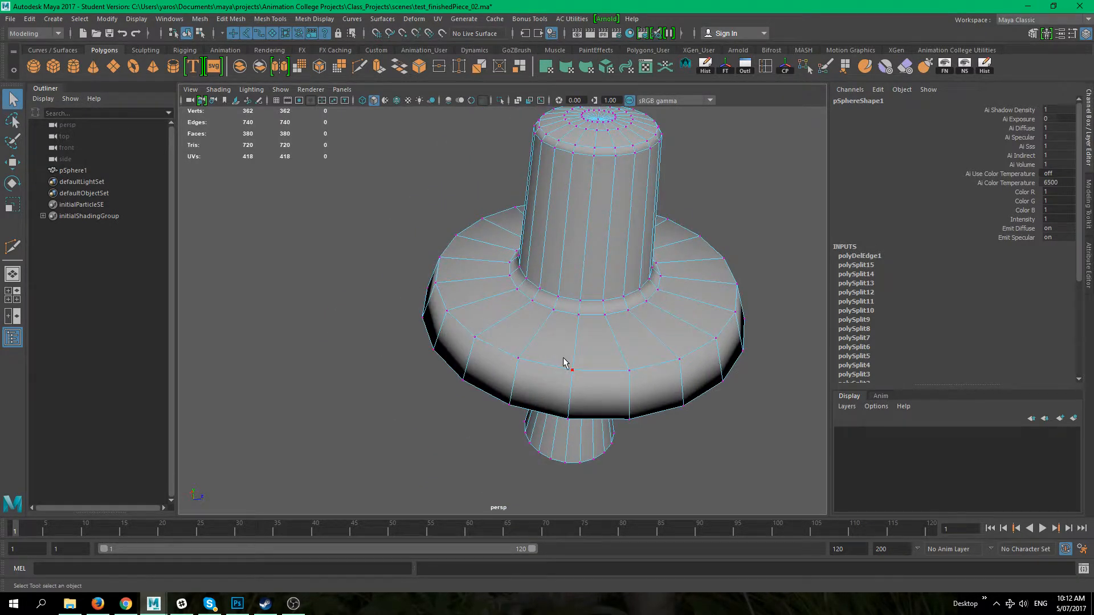
left_click_drag(564, 362, 622, 325, "alt")
left_click_drag(609, 411, 466, 333, "alt")
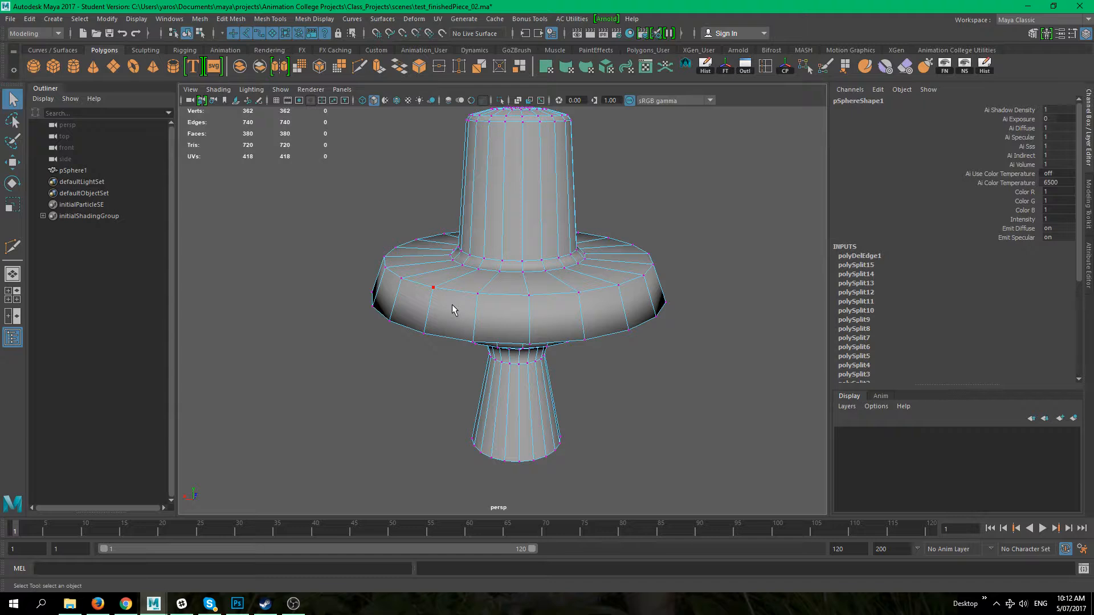
left_click_drag(452, 304, 418, 320, "alt")
mouse_move(564, 291)
left_mouse_down("alt")
mouse_move(530, 322)
mouse_move(545, 286)
left_mouse_up("alt")
right_click_drag(542, 276, 601, 245)
left_click(567, 342)
left_click_drag(567, 342, 601, 389, "alt")
left_click(521, 330)
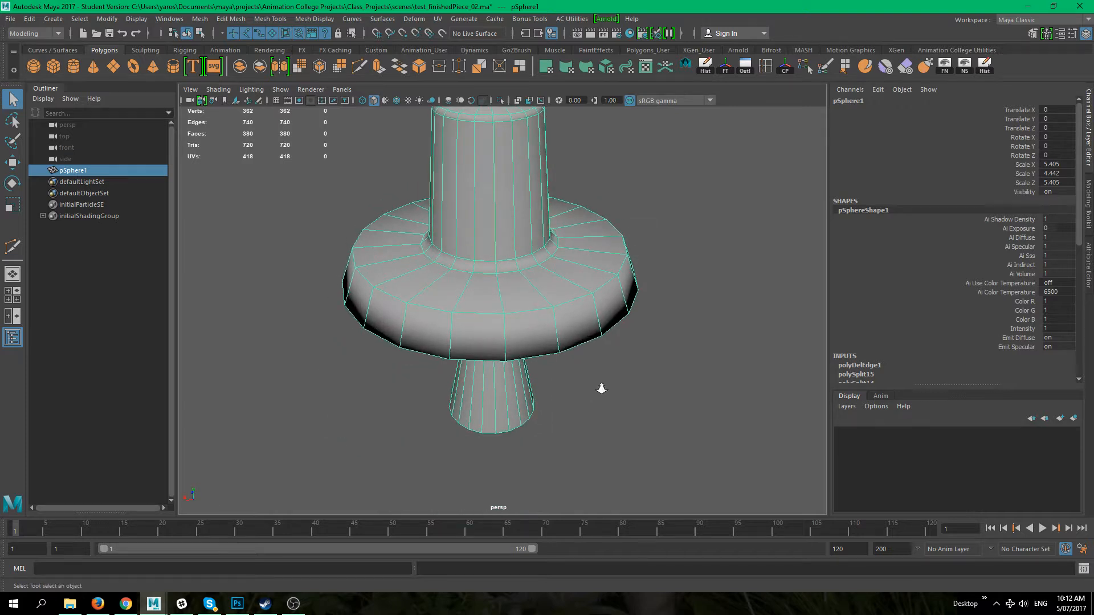
right_click_drag(601, 388, 535, 315, "alt")
left_click_drag(535, 314, 623, 348, "alt")
left_click(624, 347)
right_click_drag(625, 345, 712, 415, "alt")
middle_click_drag(546, 374, 571, 366, "alt")
left_click_drag(572, 359, 582, 401, "alt")
middle_click_drag(583, 337, 598, 386, "alt")
left_click_drag(598, 386, 590, 454, "alt")
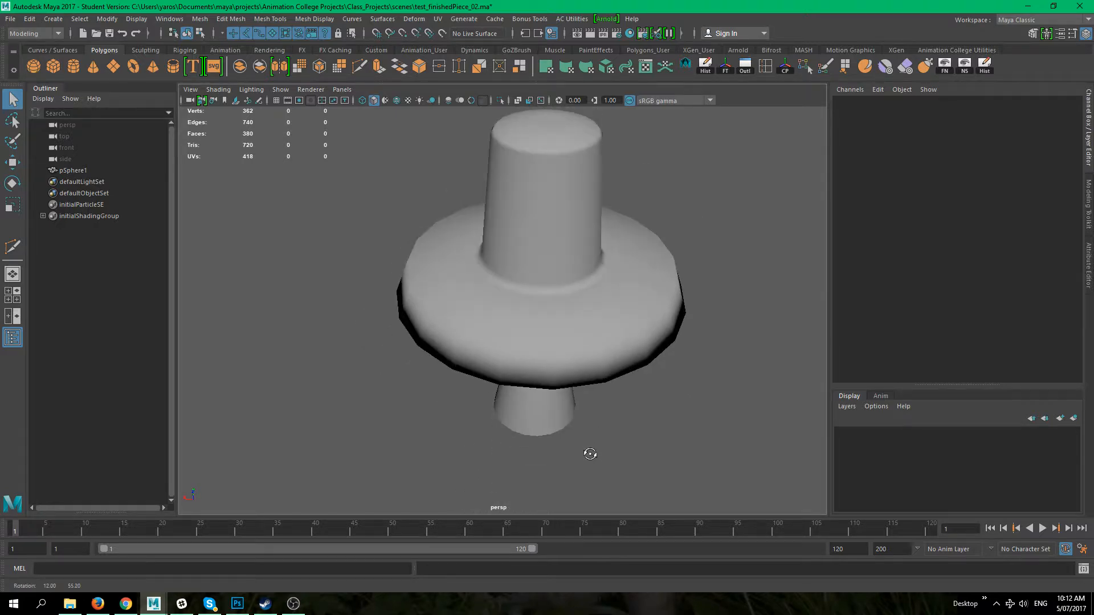
left_click(542, 408)
right_click_drag(530, 275, 544, 241)
double_click(537, 357)
left_click_drag(580, 359, 641, 365, "alt")
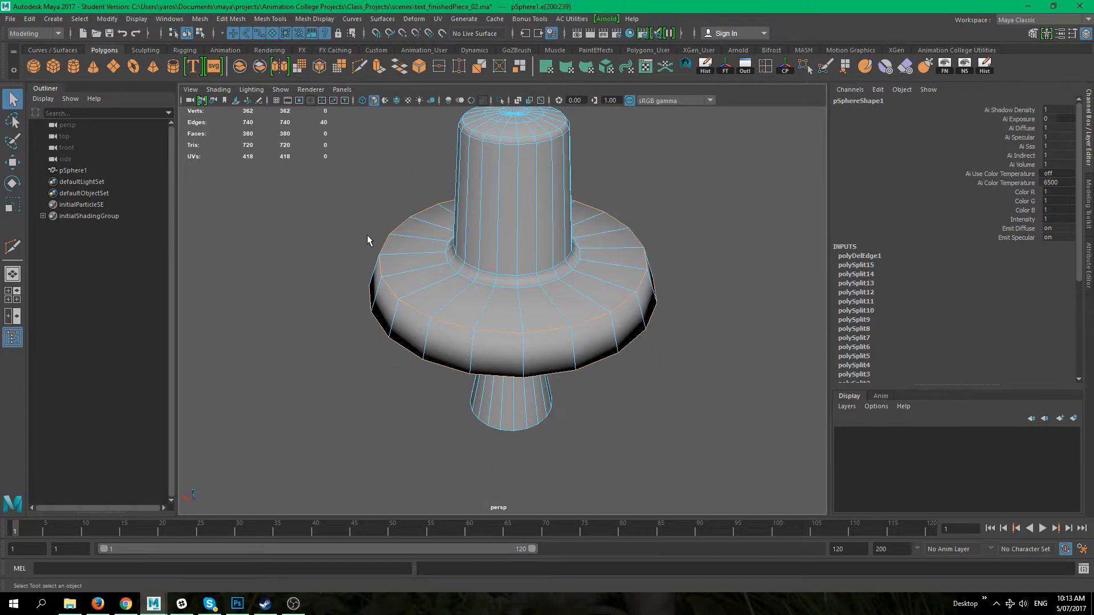
left_click(309, 20)
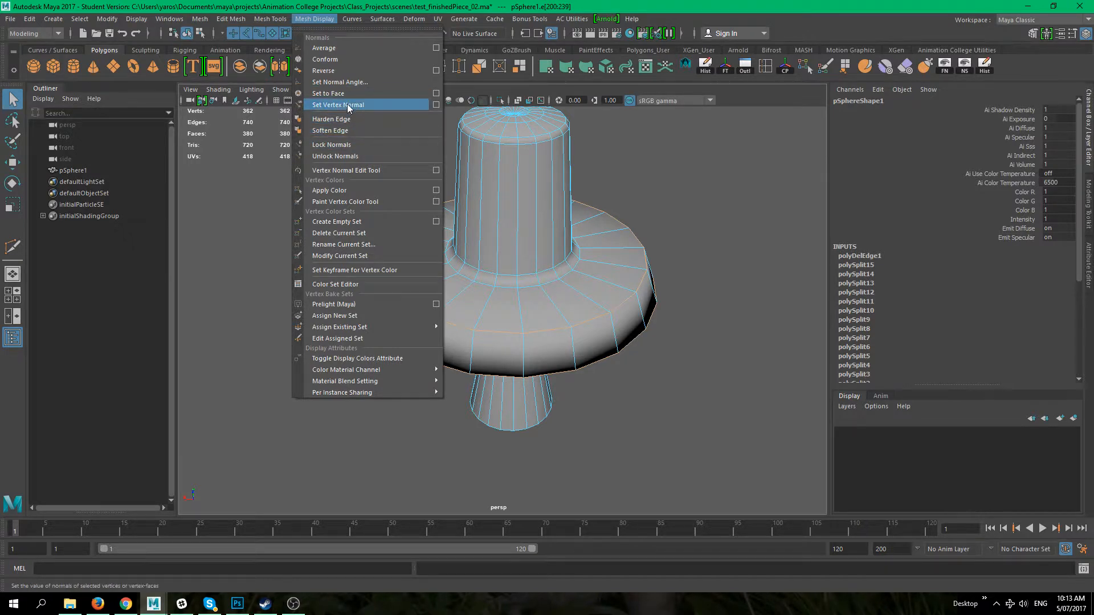
left_click(382, 82)
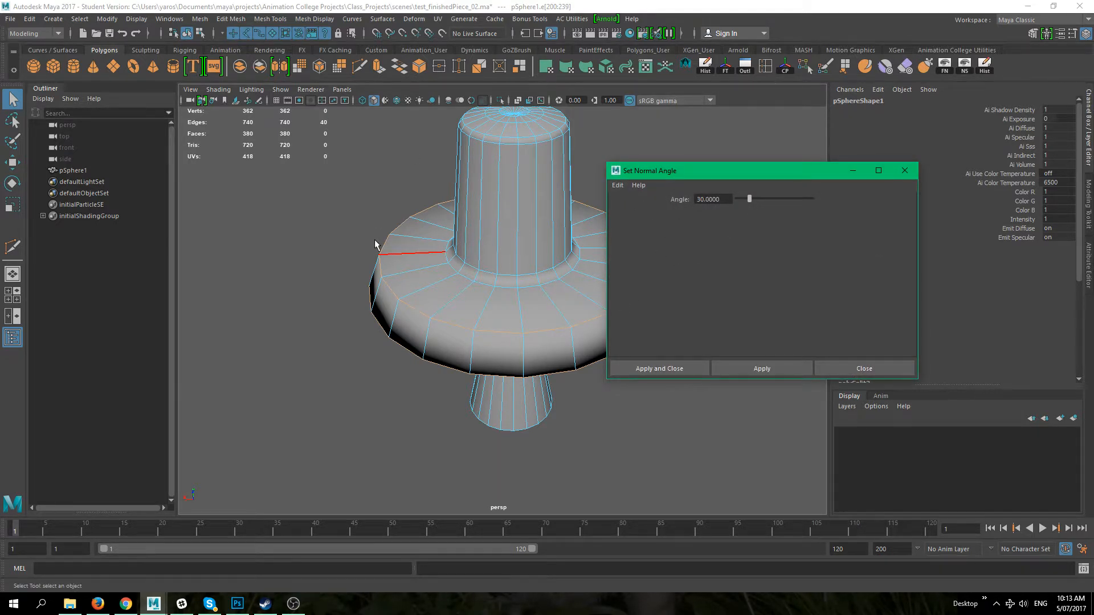
middle_click_drag(536, 411, 433, 402, "alt")
left_click(542, 416)
right_click(348, 160)
right_click_drag(348, 160, 403, 143)
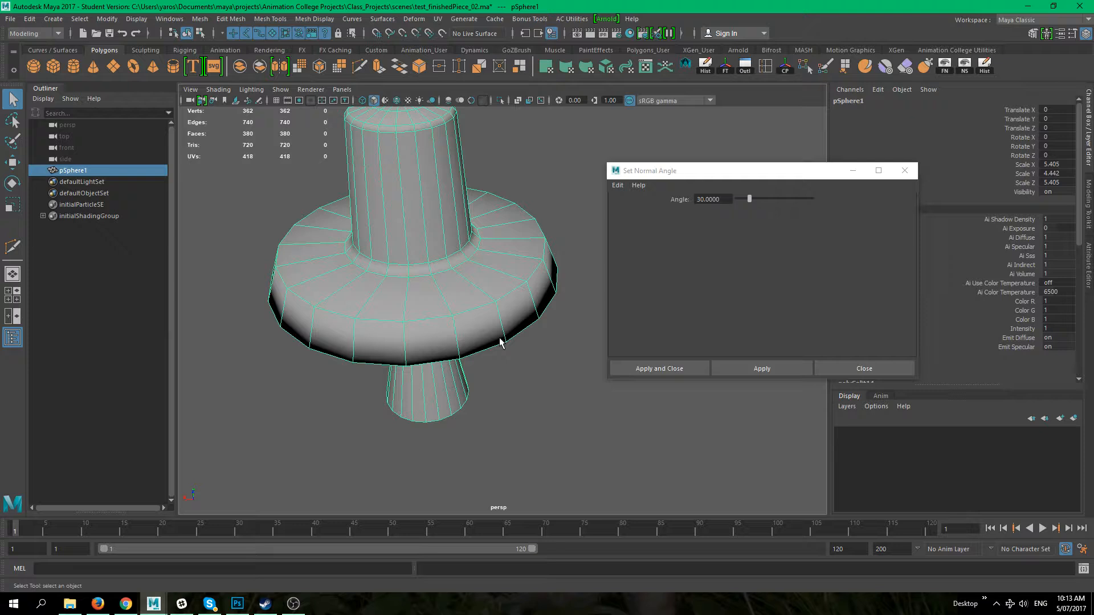
left_click(903, 172)
Step: Select the sphere and turn on the display of face normals
left_click(608, 257)
middle_click_drag(550, 268, 634, 275, "alt")
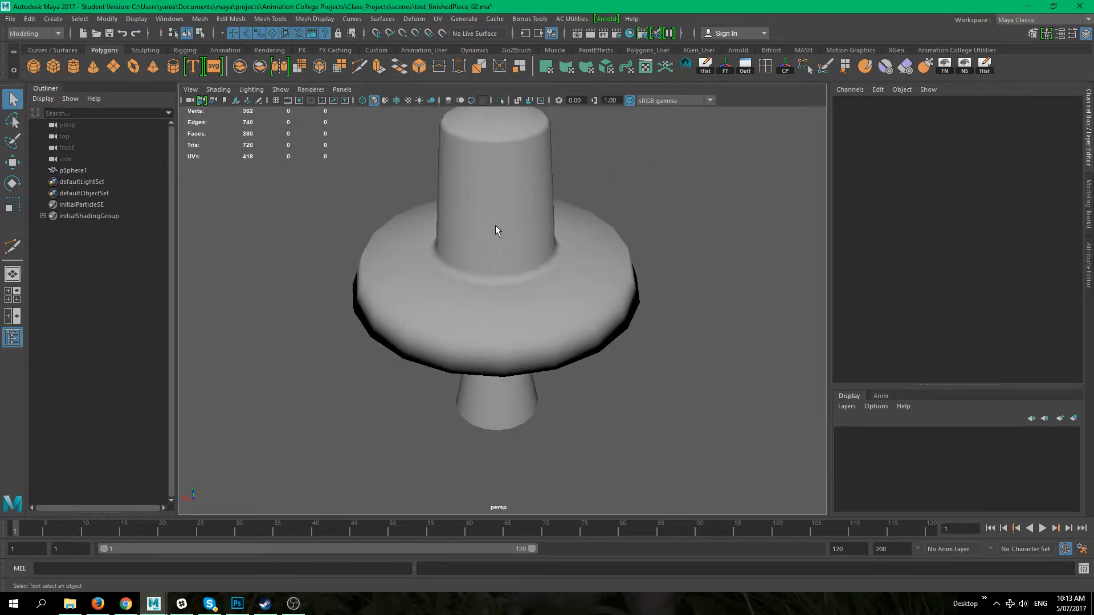
left_click(494, 224)
scroll(577, 252, "down", 1)
right_click_drag(577, 253, 552, 203, "alt")
left_click_drag(559, 233, 538, 249, "alt")
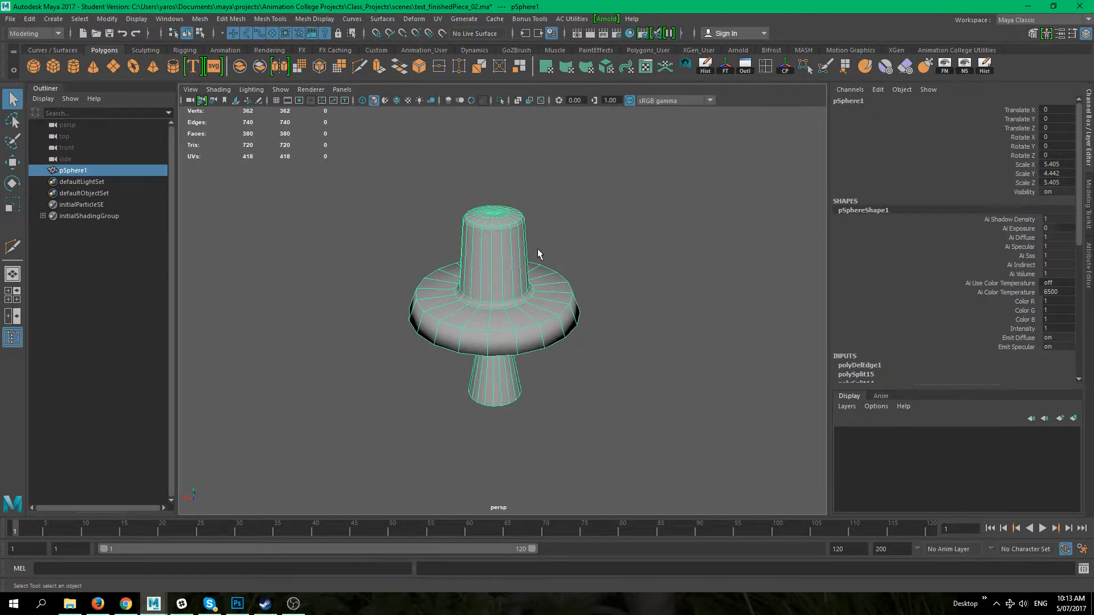
left_click(139, 19)
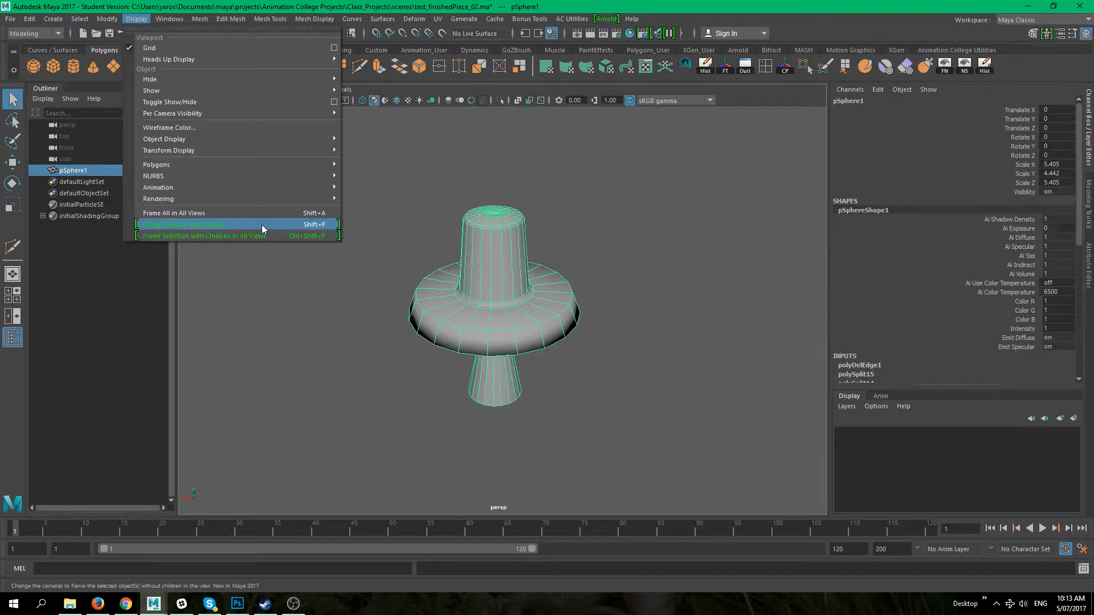
mouse_move(238, 139)
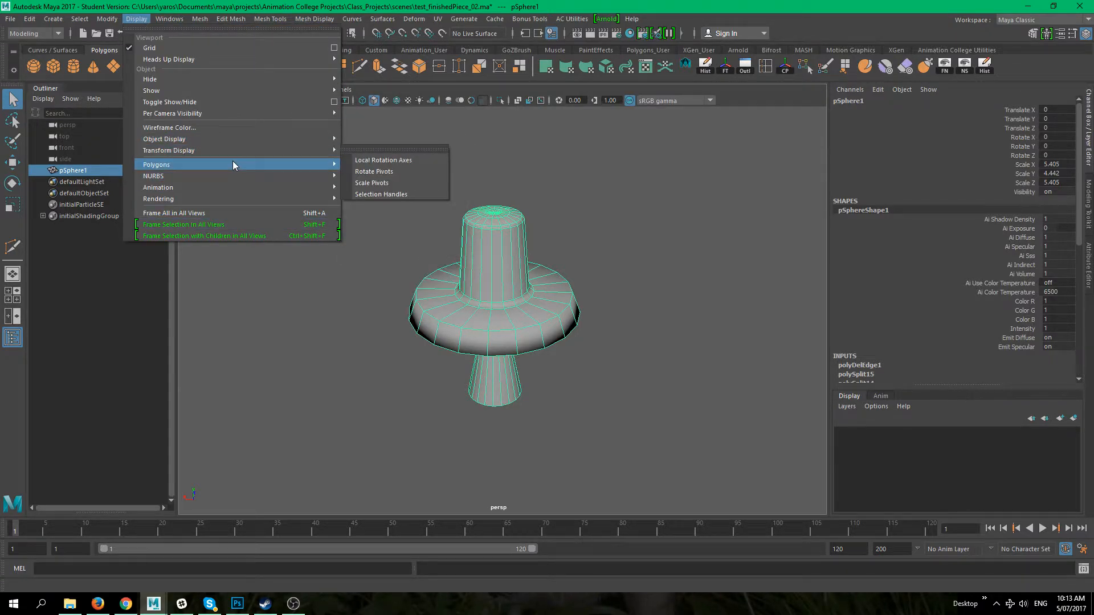
mouse_move(230, 163)
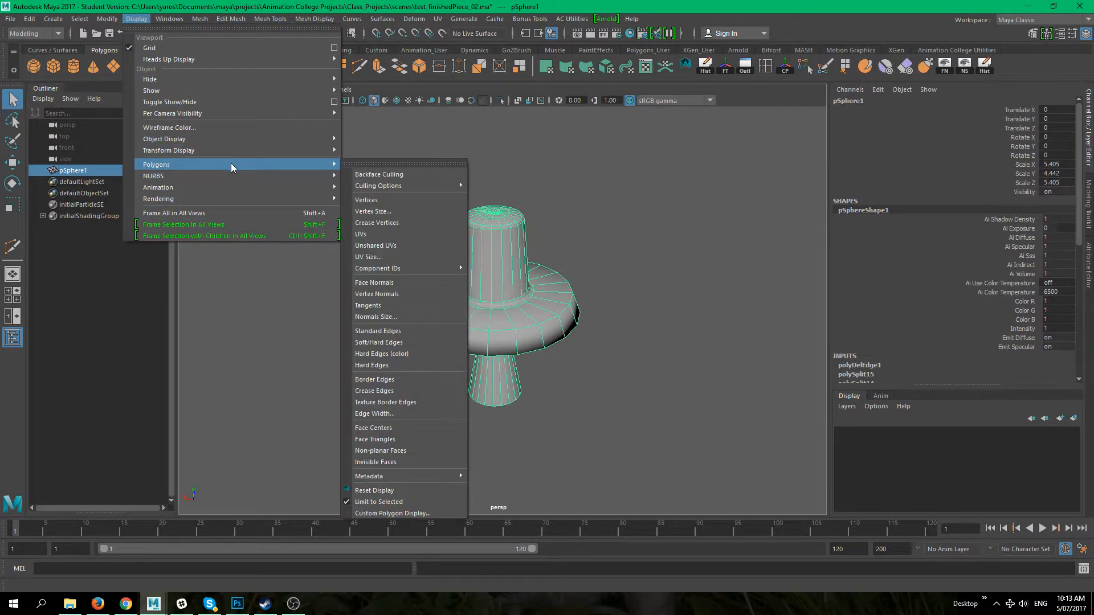
left_click(412, 288)
Step: Zoom in and inspect the face normals around the flange and the column top
scroll(577, 356, "up", 5)
left_click_drag(506, 322, 464, 305, "alt")
scroll(562, 349, "up", 6)
middle_click_drag(468, 352, 457, 332, "alt")
left_click_drag(457, 332, 549, 284, "alt")
scroll(552, 288, "up", 4)
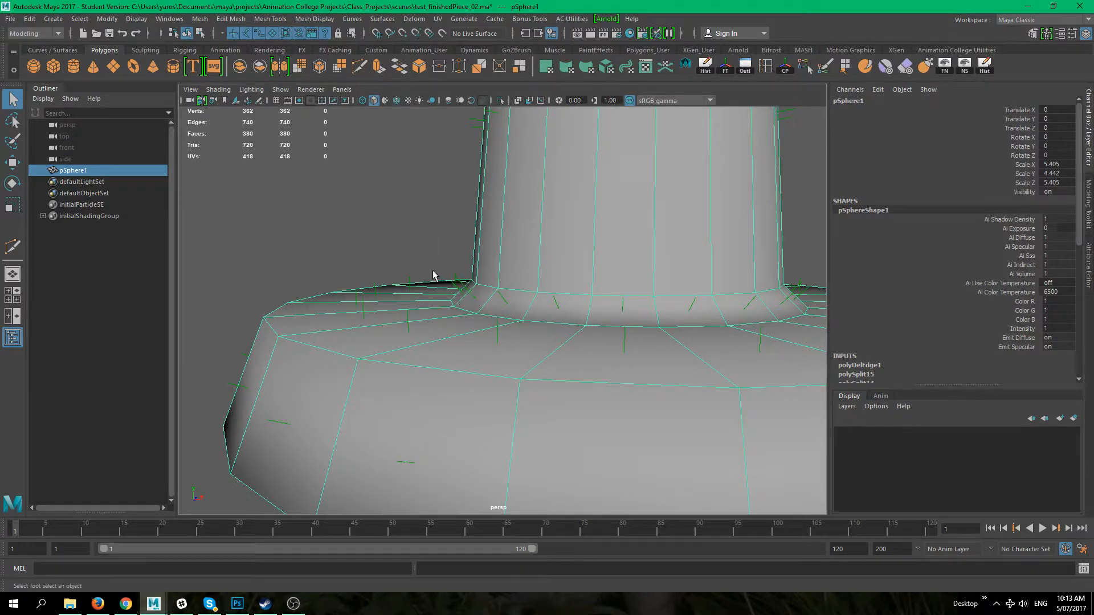
scroll(488, 364, "down", 4)
left_click_drag(432, 310, 558, 358, "alt")
scroll(506, 318, "up", 3)
middle_click_drag(502, 307, 515, 413, "alt")
scroll(518, 361, "up", 4)
left_click_drag(515, 412, 384, 388, "alt")
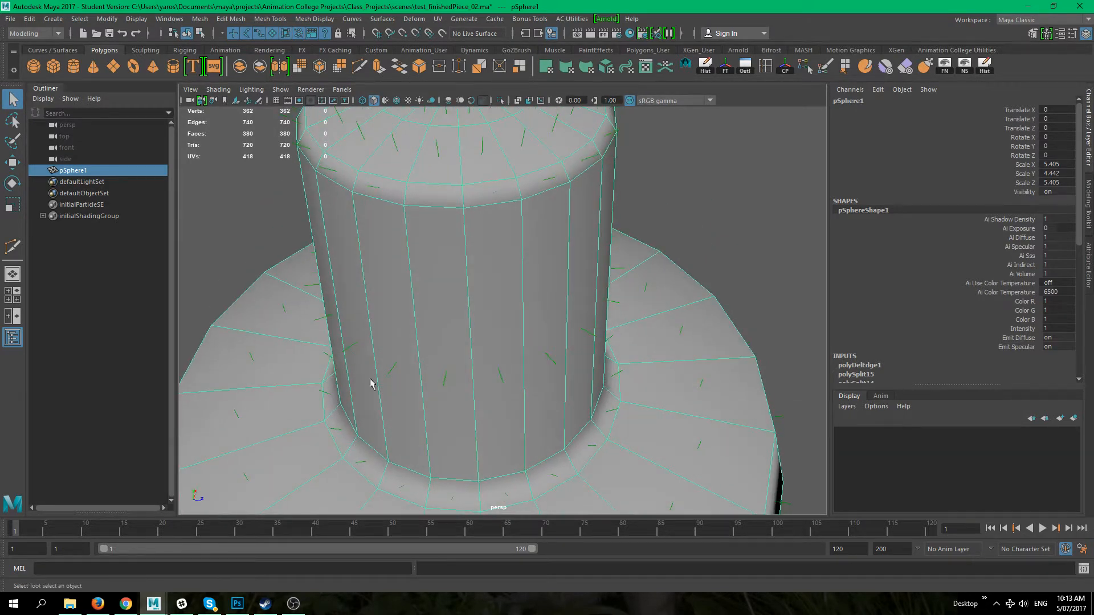
middle_click_drag(419, 279, 468, 379, "alt")
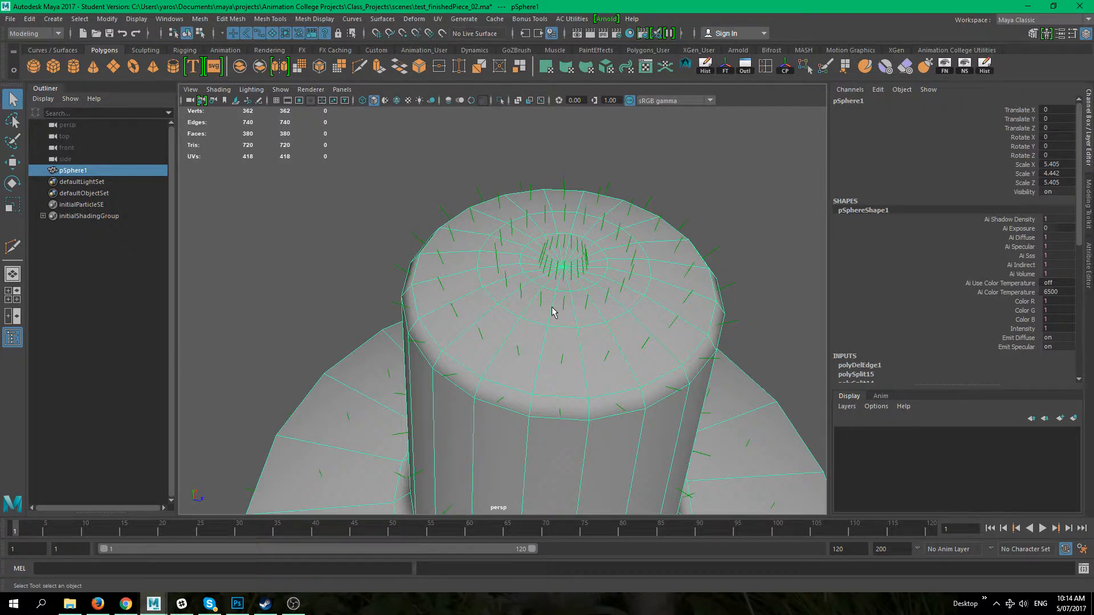
right_click_drag(471, 321, 516, 373, "alt")
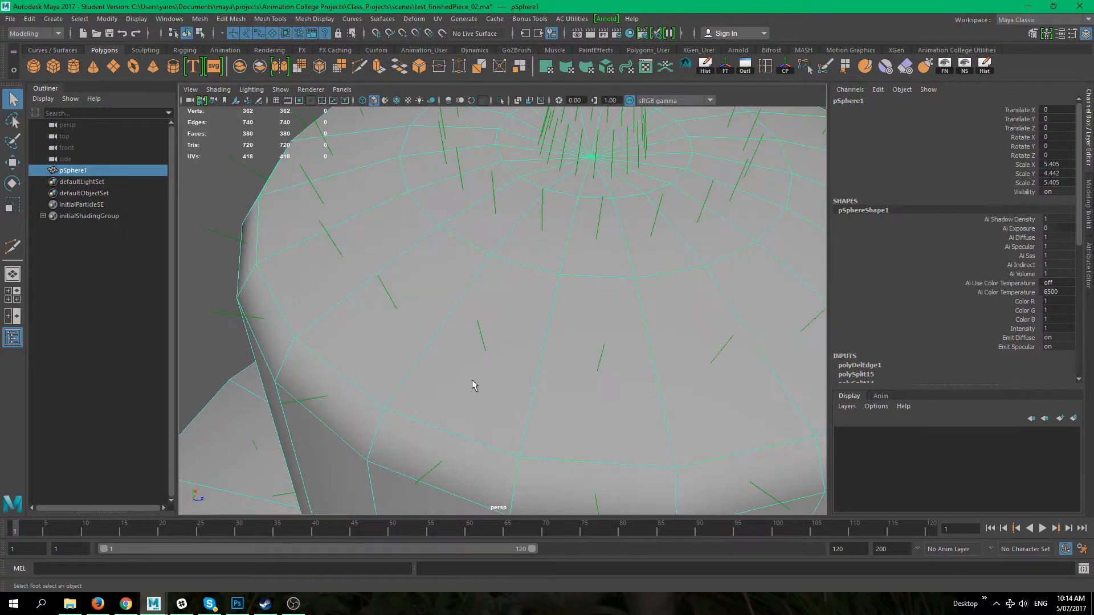
left_click_drag(471, 383, 488, 336, "alt")
scroll(429, 312, "up", 3)
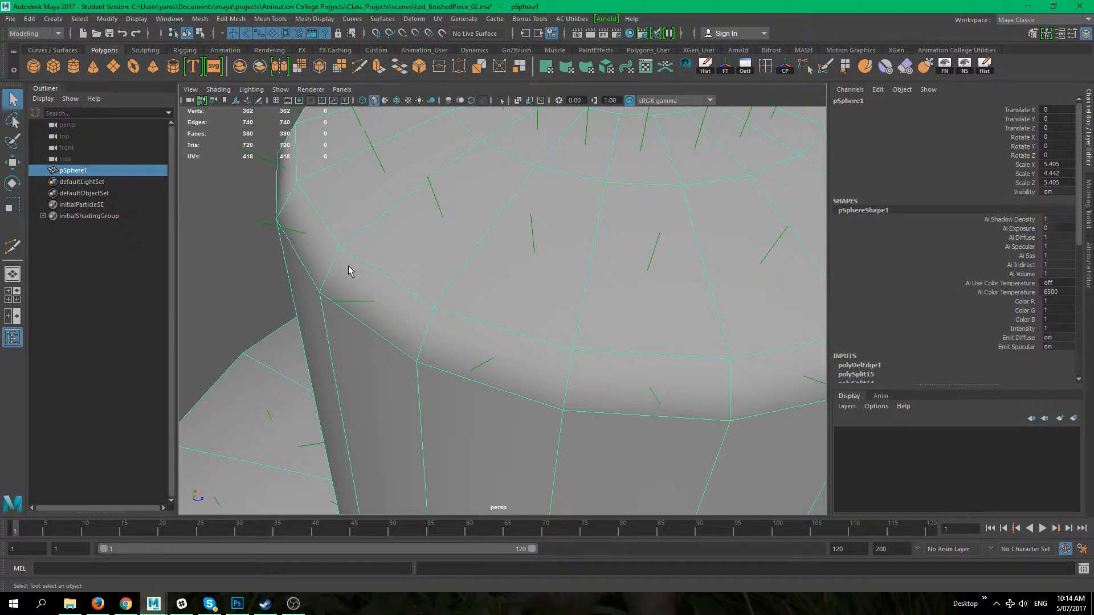
scroll(433, 312, "down", 10)
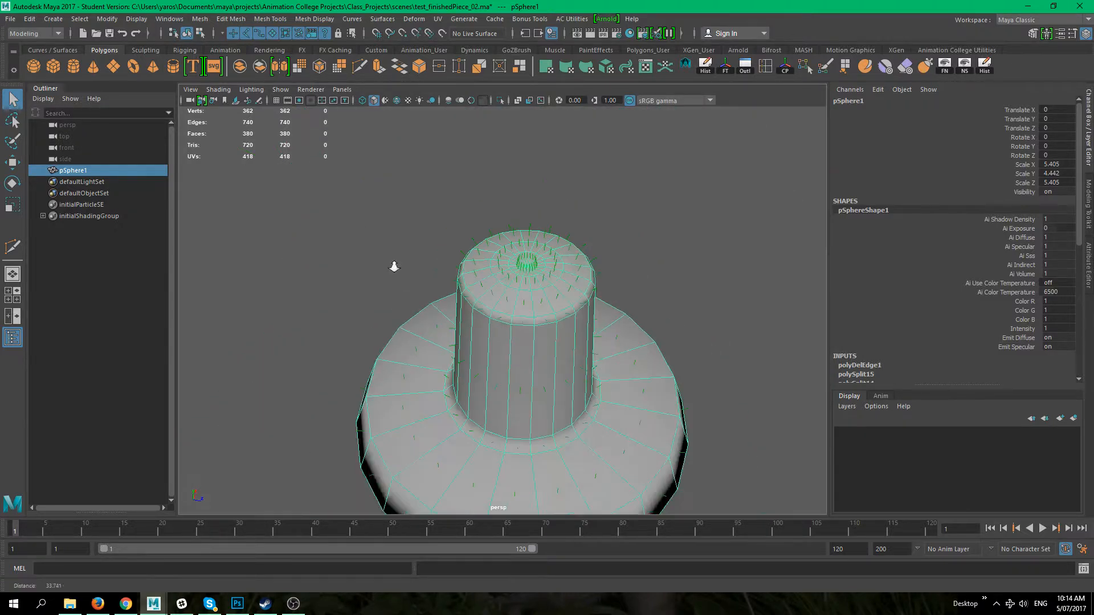
left_click_drag(466, 317, 531, 385, "alt")
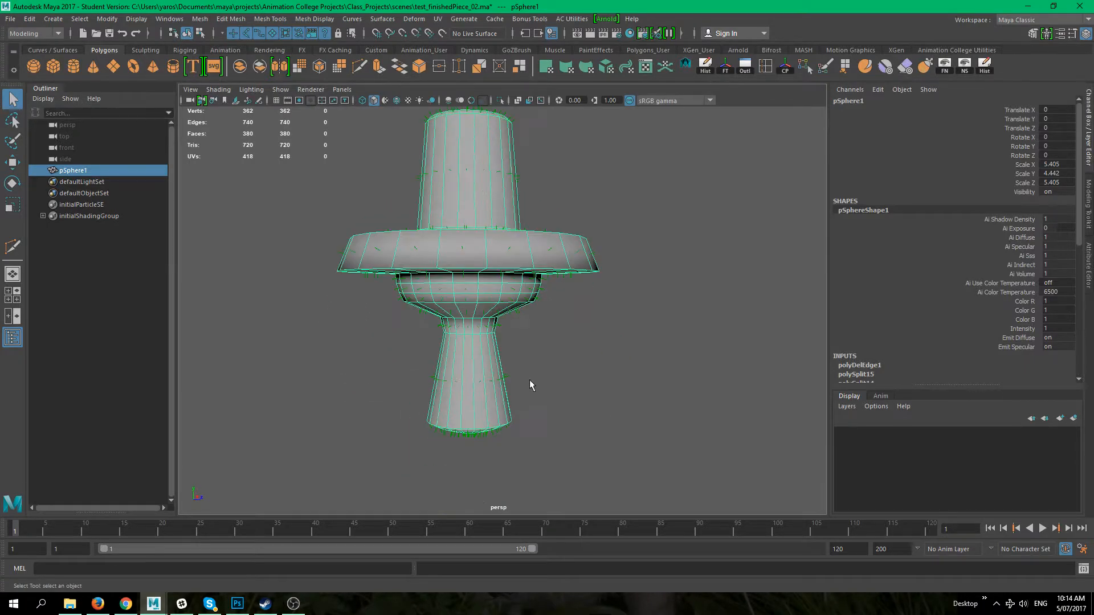
Step: Orbit around the sphere to inspect the face normals on the flange from above and below
left_click_drag(582, 409, 561, 233, "alt")
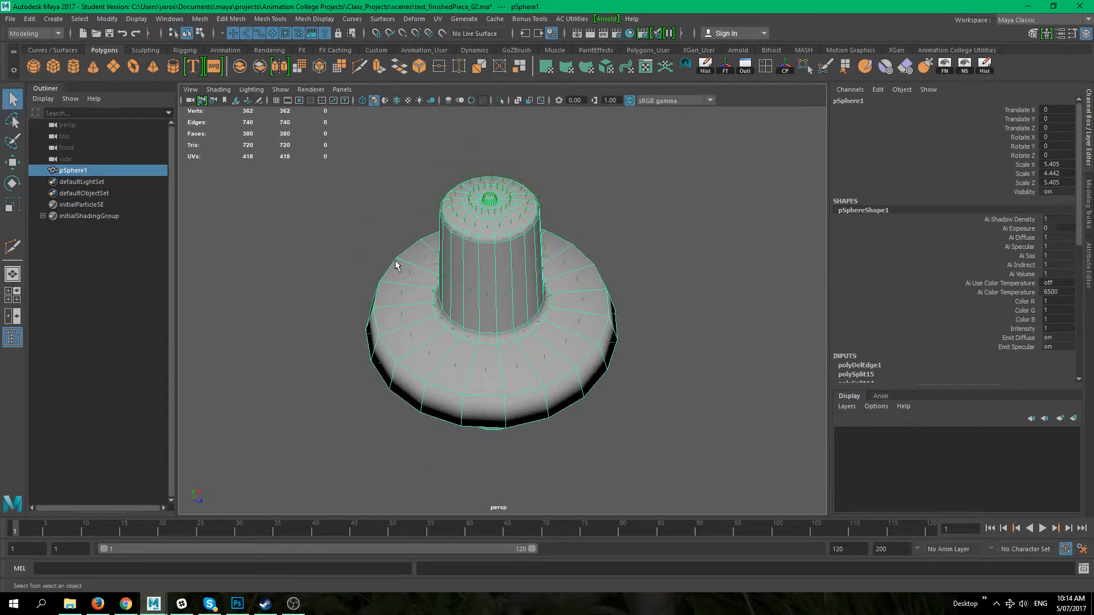
mouse_move(470, 262)
right_mouse_down("alt")
mouse_move(515, 291)
mouse_move(468, 278)
right_mouse_up("alt")
left_click_drag(437, 428, 493, 275, "alt")
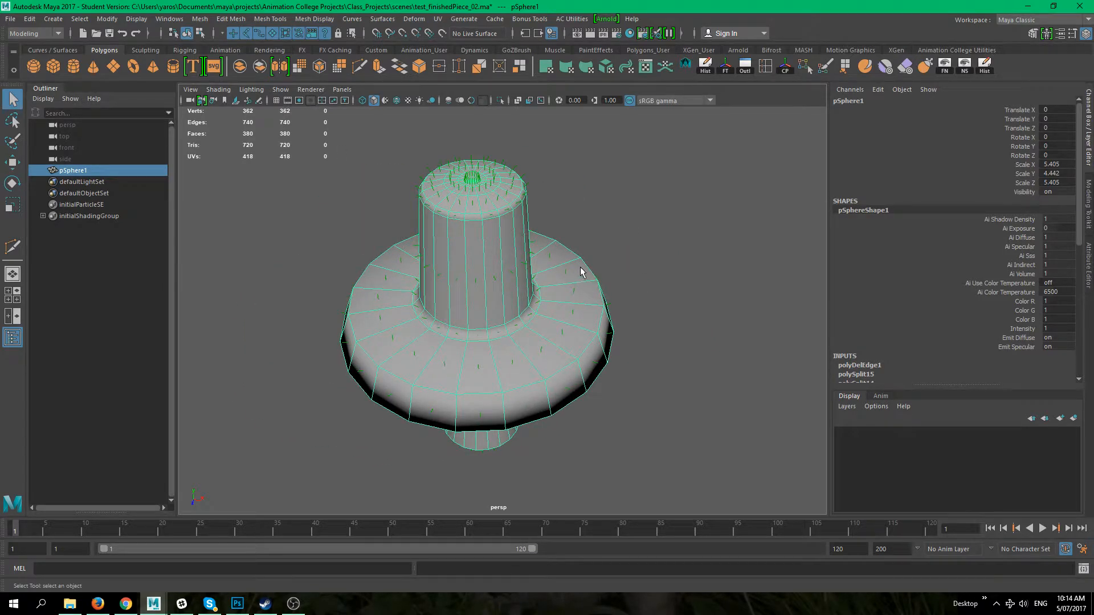
left_click_drag(647, 277, 601, 293, "alt")
right_click_drag(448, 381, 448, 268)
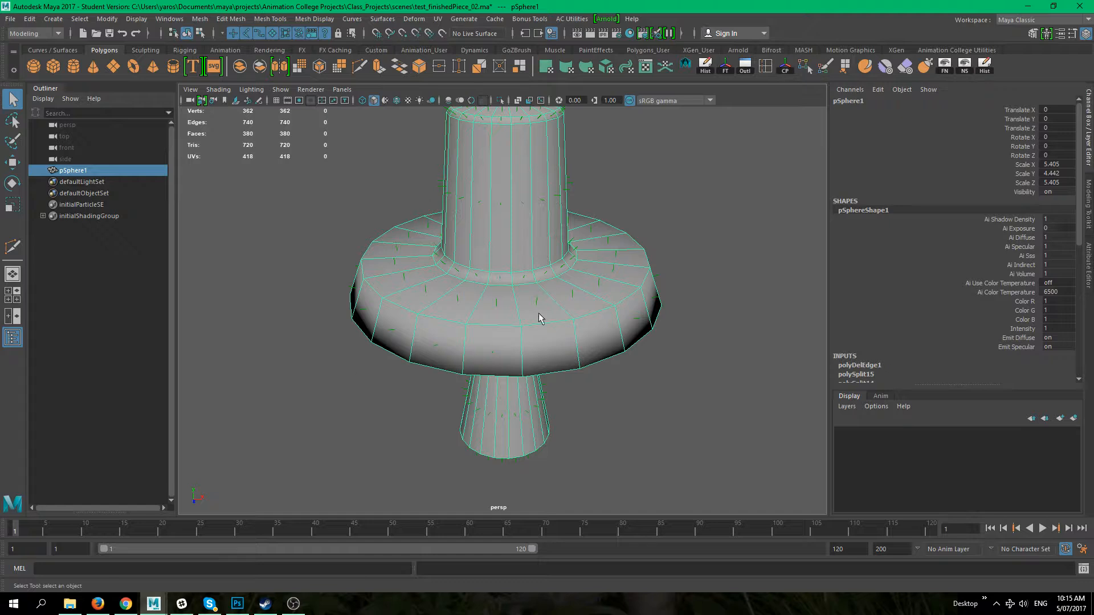
left_click_drag(540, 255, 334, 265, "alt")
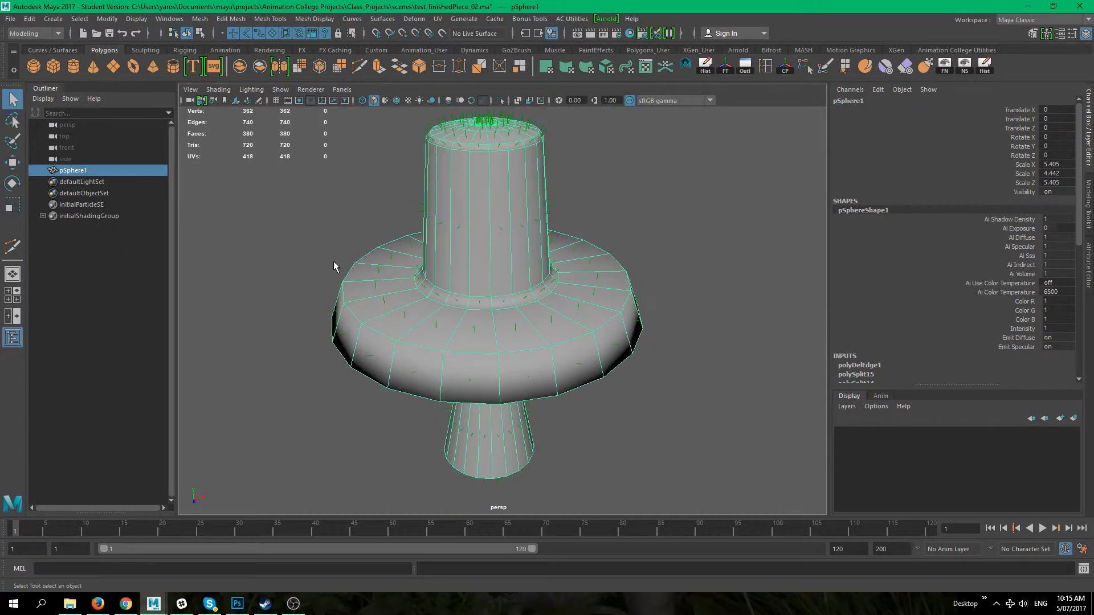
Step: Turn off the face normals display for the polygons and deselect the sphere
left_click(169, 18)
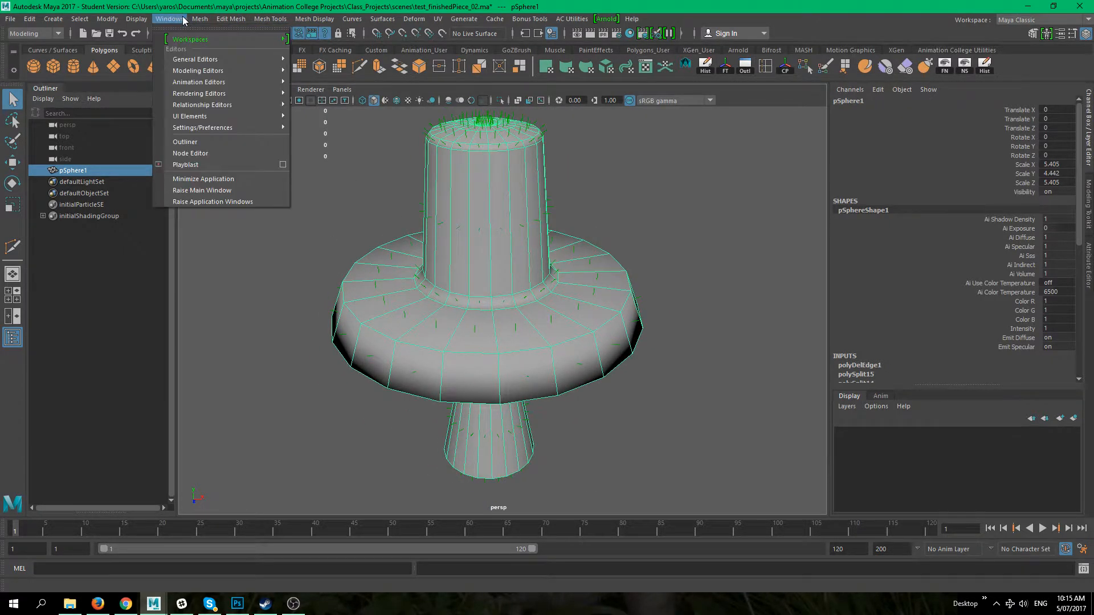
mouse_move(136, 19)
mouse_move(305, 164)
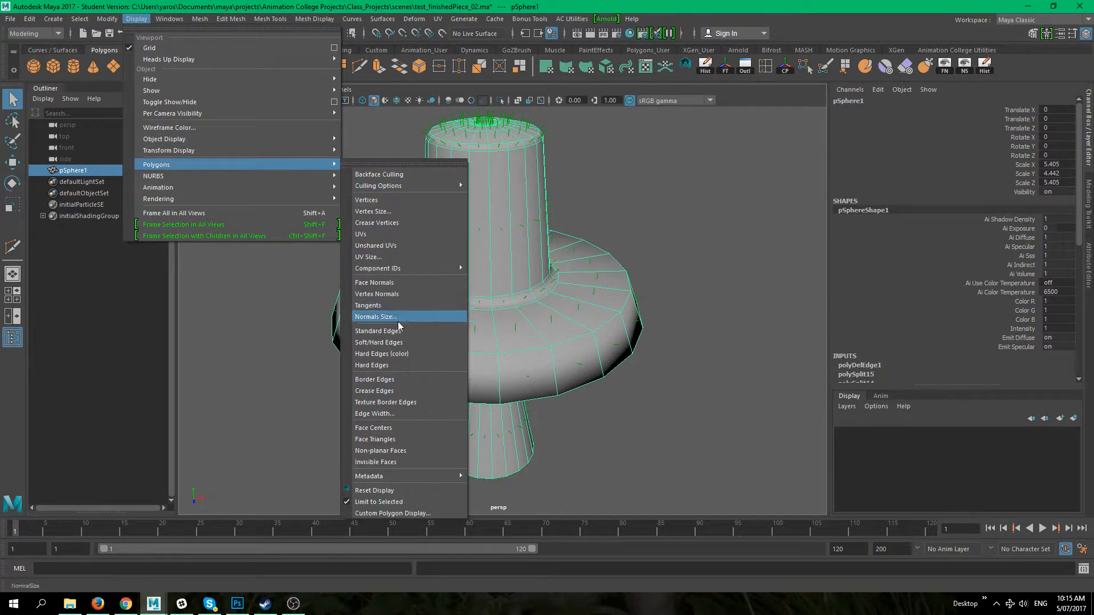
left_click(401, 283)
left_click(580, 403)
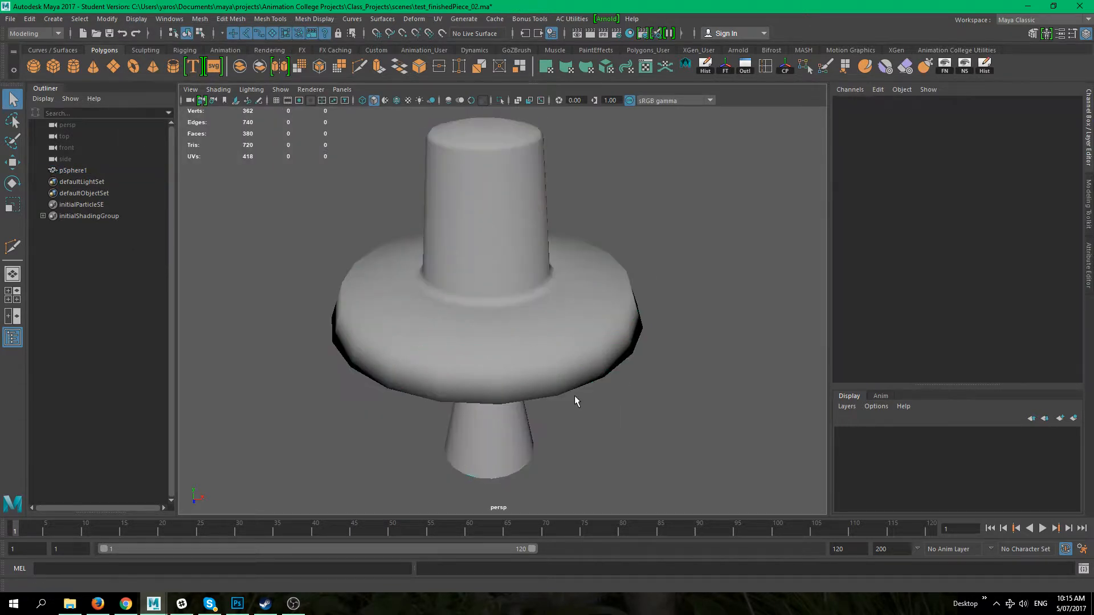
Step: Select the edge loop around the flange's upper outer rim and apply Harden Edge to it
middle_click_drag(580, 404, 592, 367, "alt")
left_click(452, 308)
right_click_drag(446, 275, 447, 249)
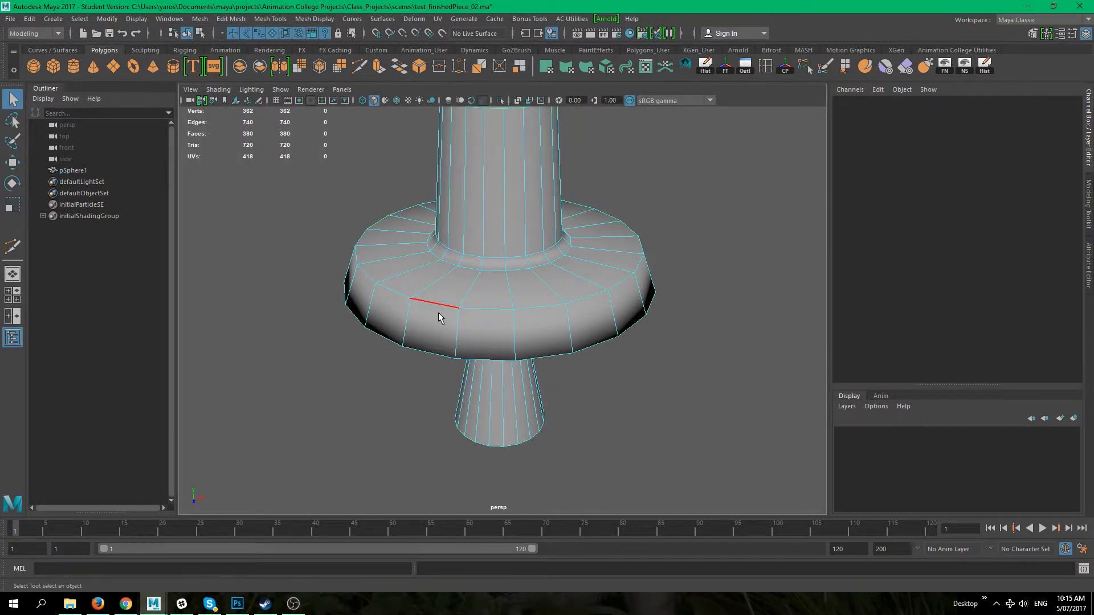
double_click(438, 312)
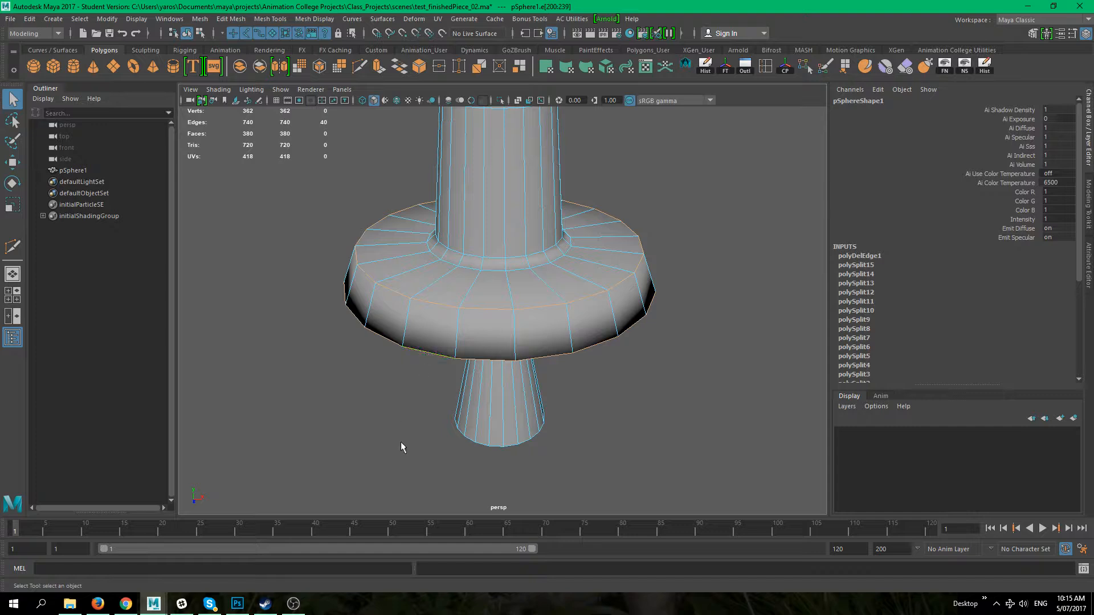
left_click_drag(401, 442, 344, 459, "alt")
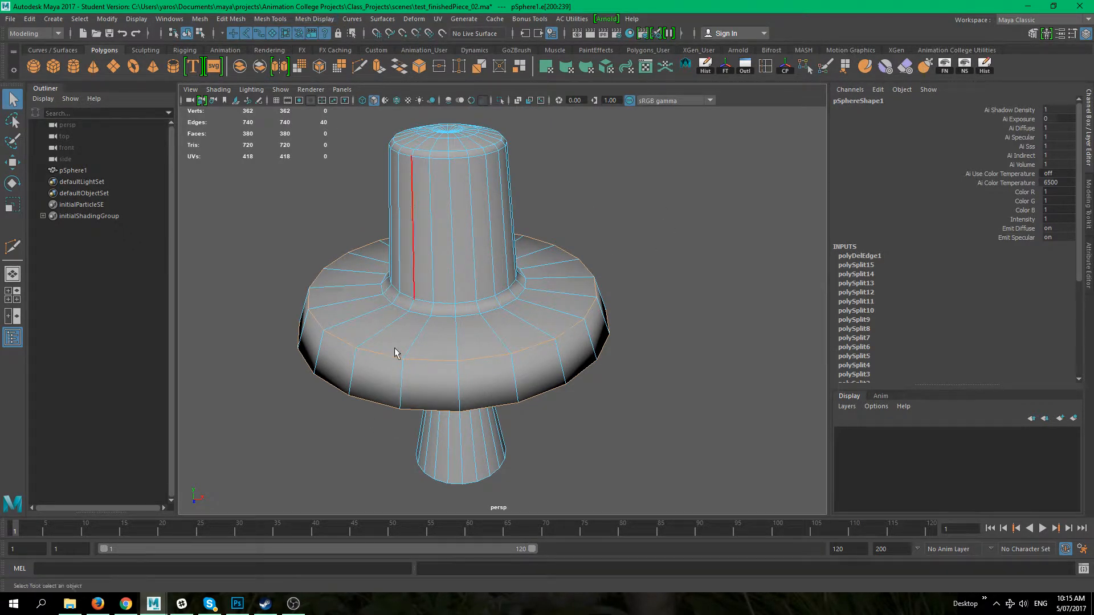
left_click_drag(335, 362, 302, 323, "alt")
left_click(313, 20)
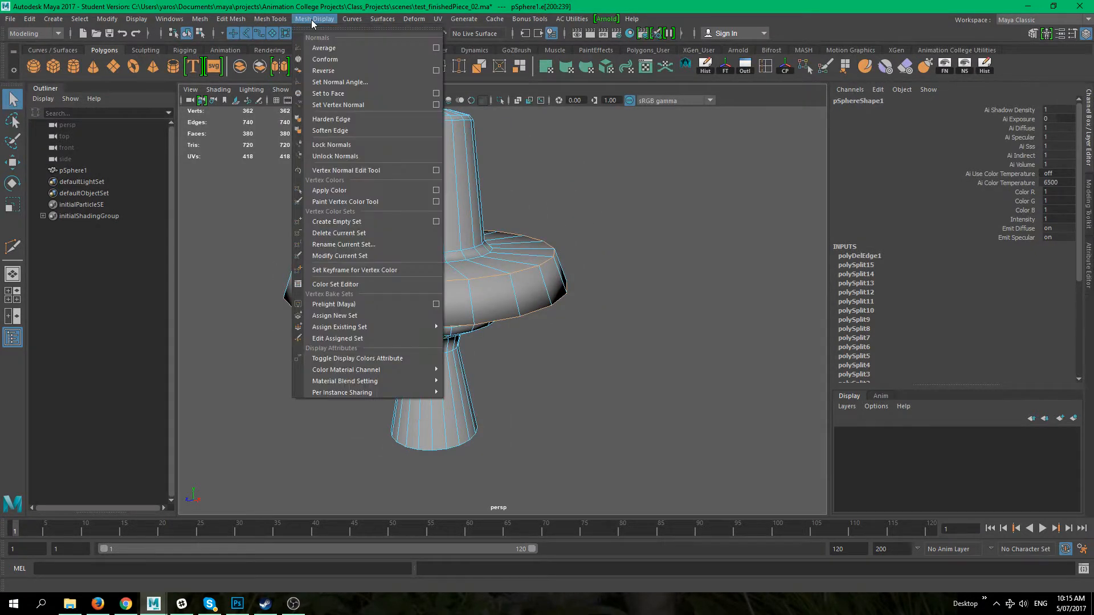
left_click(367, 118)
Step: Deselect and orbit and zoom around the flange to inspect its shading
left_click(600, 262)
right_click_drag(488, 261, 539, 242)
scroll(652, 293, "down", 6)
left_click_drag(607, 257, 488, 234, "alt")
scroll(420, 238, "up", 6)
scroll(420, 238, "up", 3)
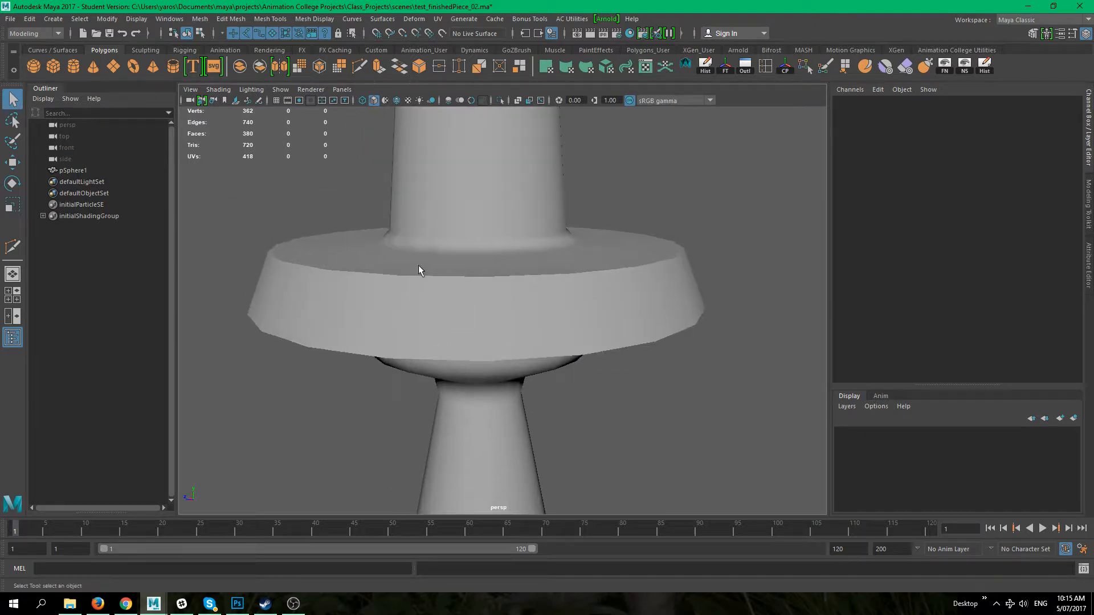
left_click_drag(367, 285, 284, 301, "alt")
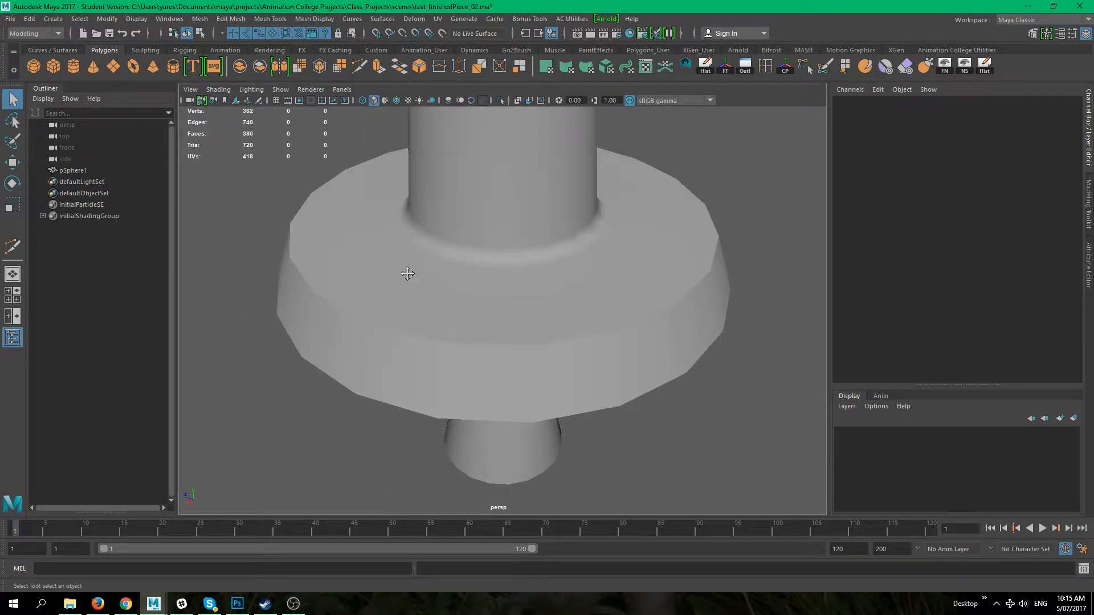
left_click_drag(407, 274, 476, 251, "alt")
Step: Switch the sphere to edge mode, select the edge loop under the flange and harden it
left_click(321, 276)
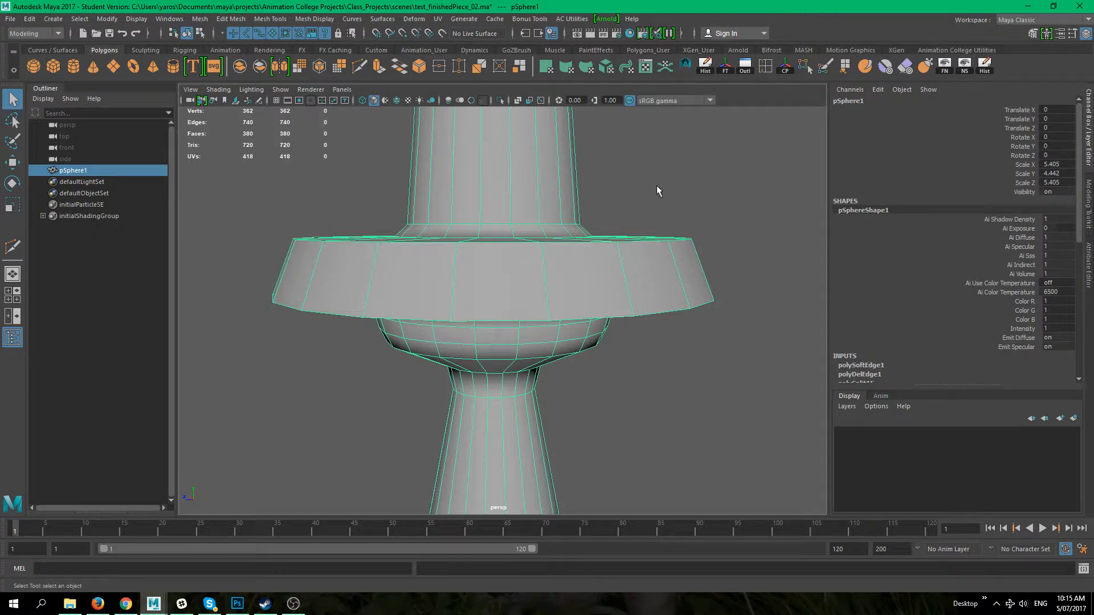
scroll(560, 289, "down", 5)
left_click_drag(561, 300, 527, 335, "alt")
scroll(475, 259, "up", 3)
middle_click_drag(493, 227, 515, 264, "alt")
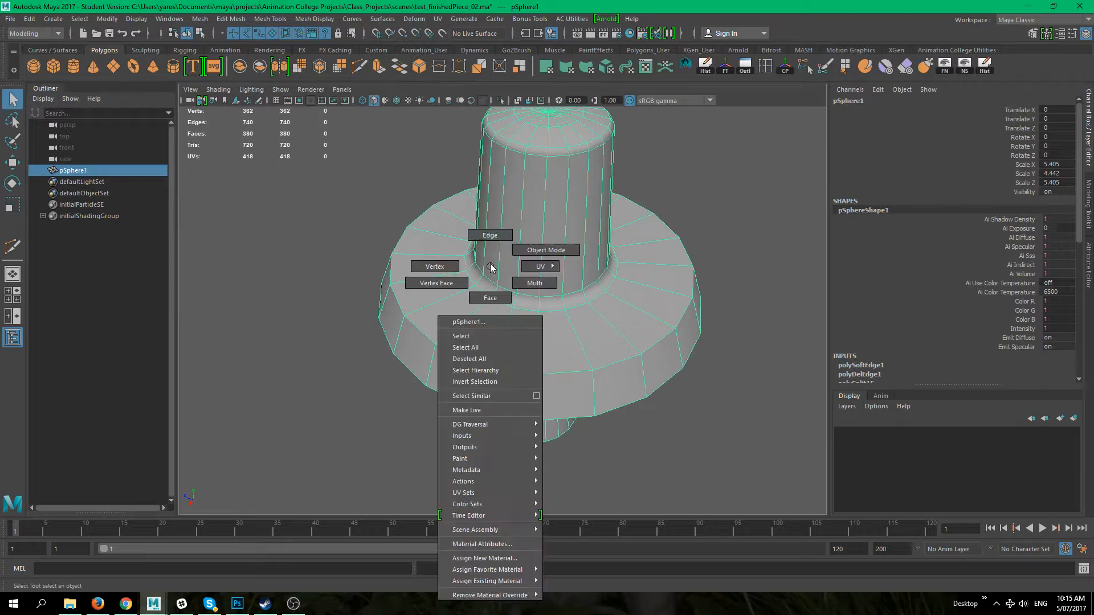
right_click_drag(490, 266, 490, 235)
scroll(559, 306, "up", 2)
left_click_drag(524, 308, 496, 223, "alt")
double_click(538, 295)
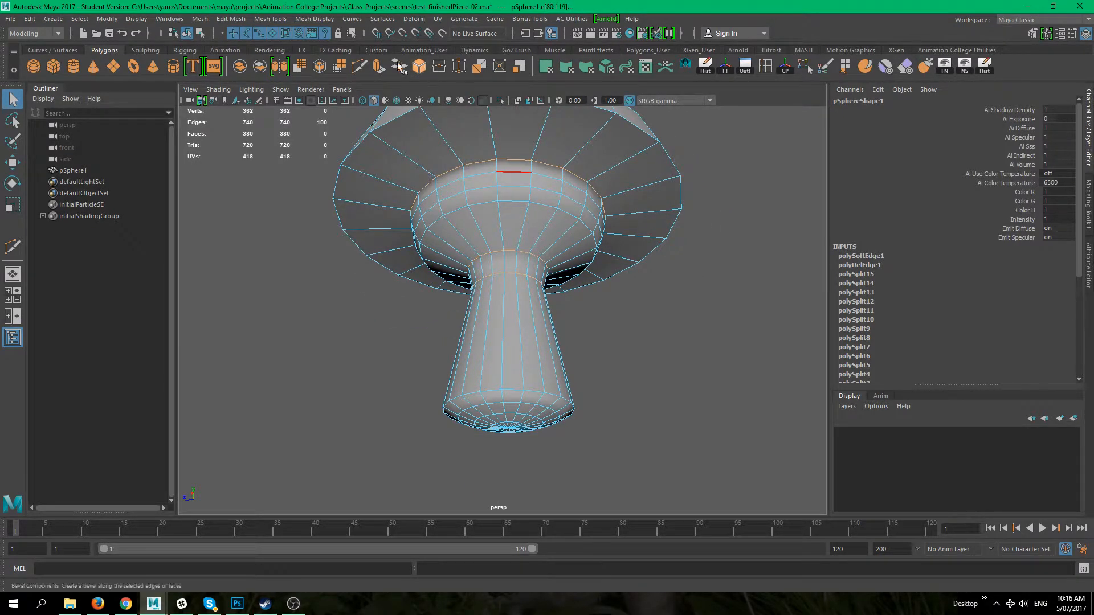
left_click(316, 19)
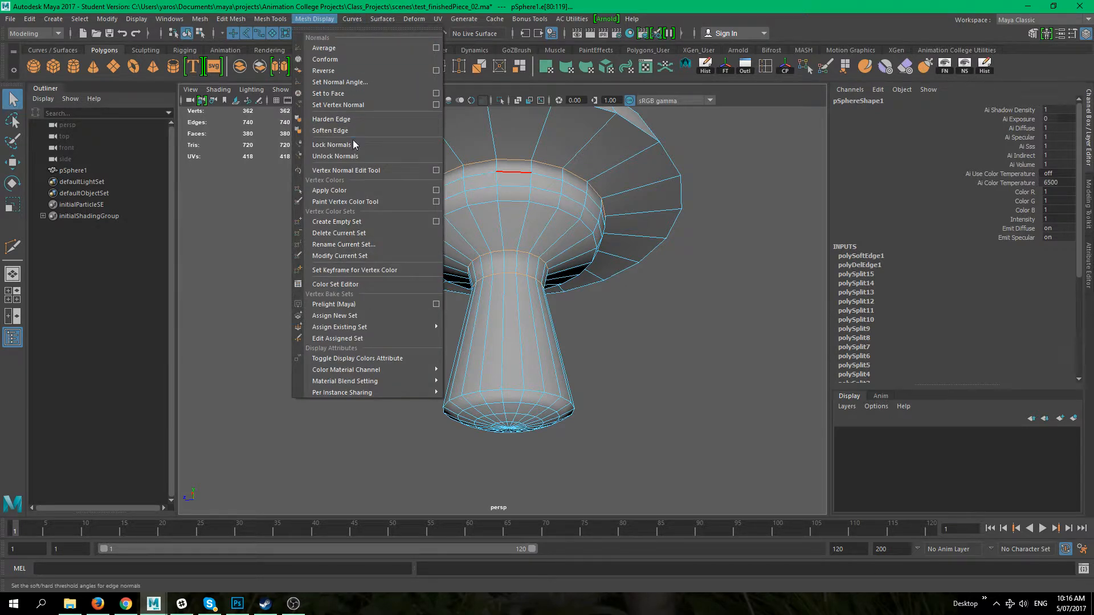
left_click(335, 123)
Step: Select another edge loop beneath the flange and repeat Harden Edge on it
left_click_drag(342, 237, 317, 318, "alt")
right_click(531, 163)
left_click(666, 238)
left_click_drag(666, 238, 495, 262, "alt")
right_click_drag(496, 262, 557, 231, "alt")
left_click(573, 278)
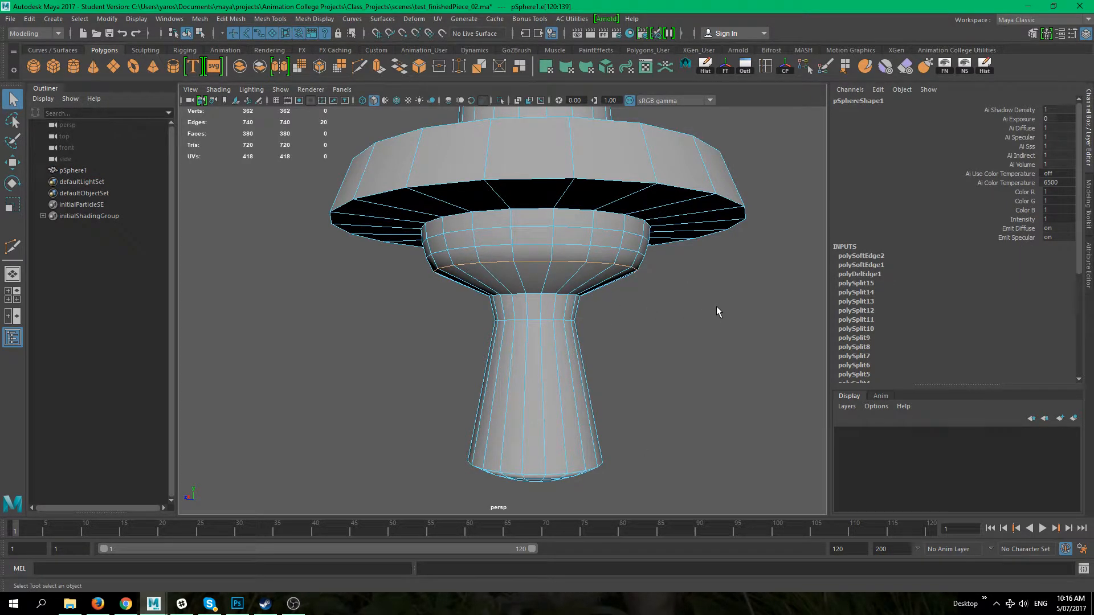
key("g")
Step: Deselect and orbit around the model to inspect the hardened flange shading
left_click(706, 329)
right_click_drag(613, 269, 649, 253)
left_click(702, 336)
right_click_drag(702, 337, 525, 215, "alt")
left_click_drag(525, 215, 568, 301, "alt")
right_click_drag(568, 301, 699, 289, "alt")
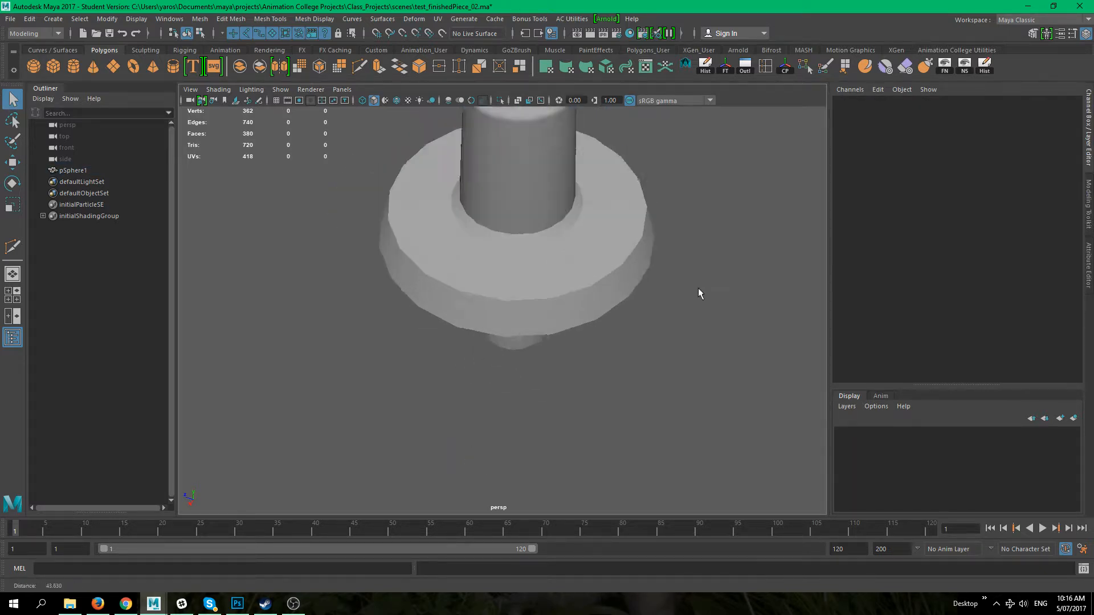
middle_click_drag(525, 226, 516, 330, "alt")
left_click_drag(500, 329, 464, 249, "alt")
right_click_drag(465, 244, 461, 216)
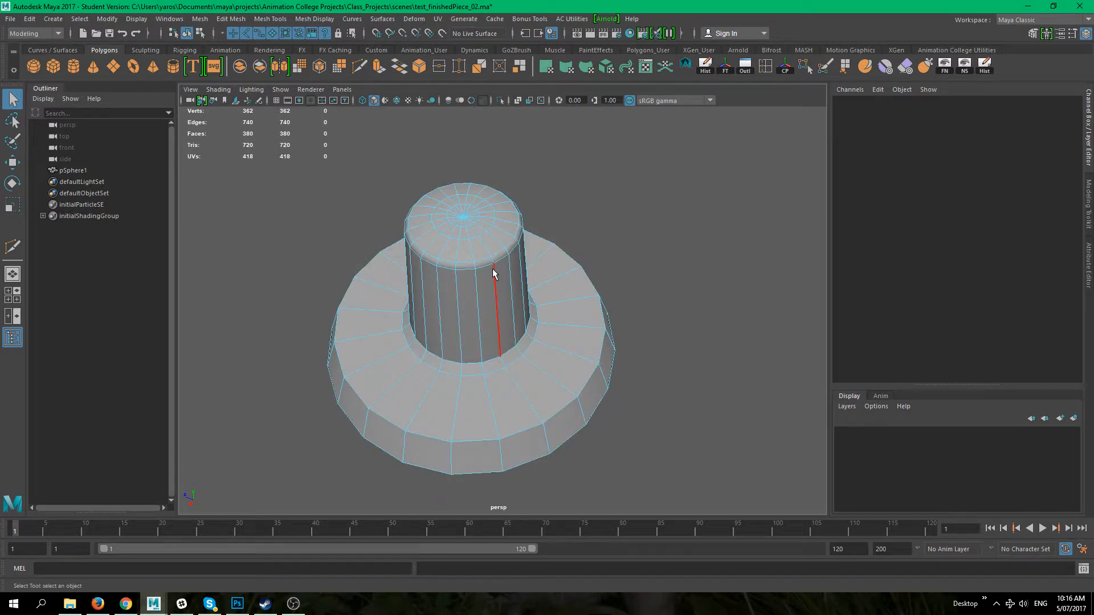
Step: Select a vertical edge line on the column and repeat Harden Edge on it
left_click(464, 260)
left_click(463, 259, "shift")
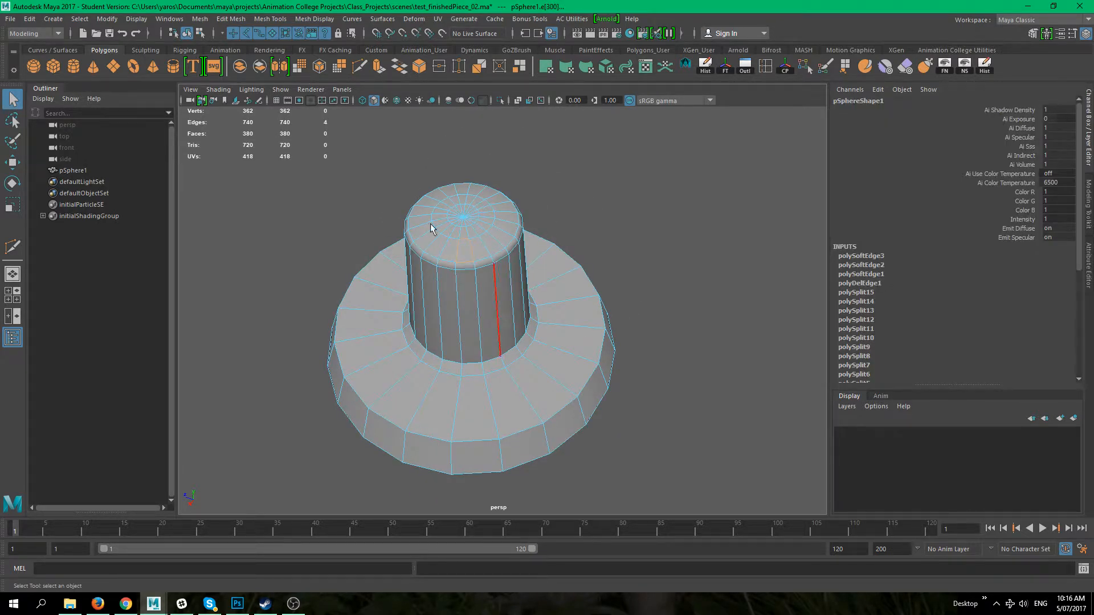
key("g")
right_click_drag(464, 233, 517, 216)
Step: Deselect and orbit beneath the model to inspect its shading
left_click(714, 292)
right_click_drag(693, 312, 683, 314, "alt")
left_click_drag(683, 315, 547, 267, "alt")
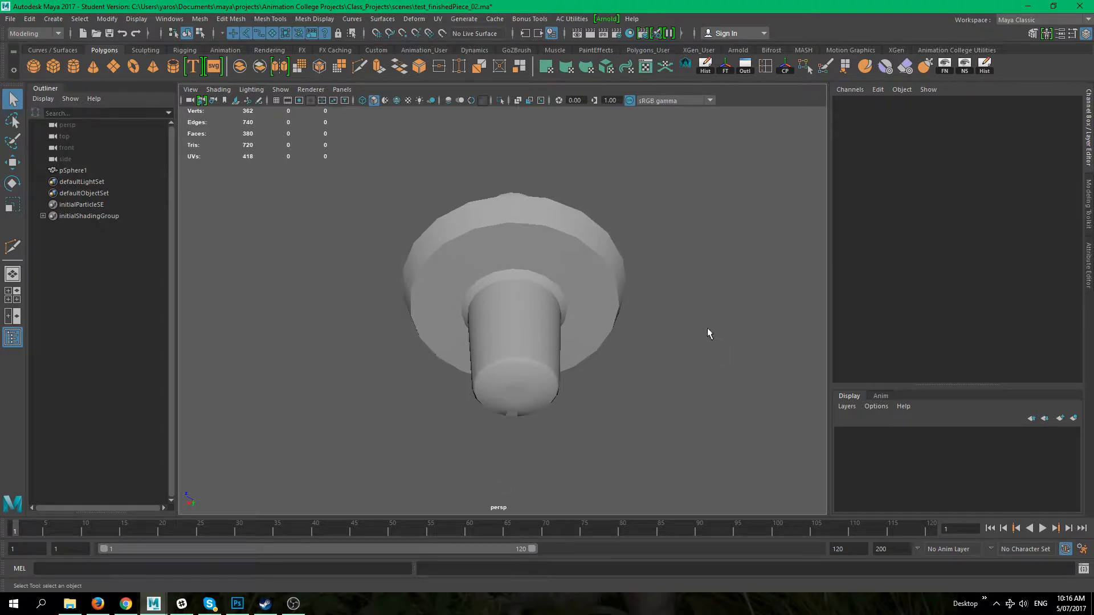
left_click_drag(707, 329, 682, 337, "alt")
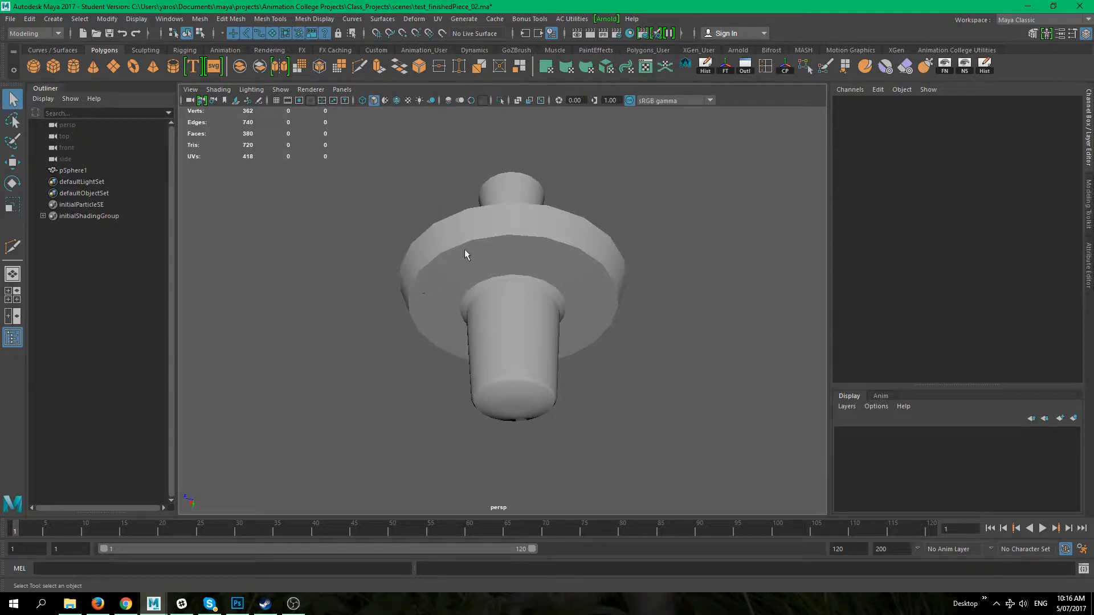
left_click_drag(519, 261, 488, 422, "alt")
Step: Reselect the column's vertical edge, apply Harden Edge, then Soften Edge to it
left_click(516, 394)
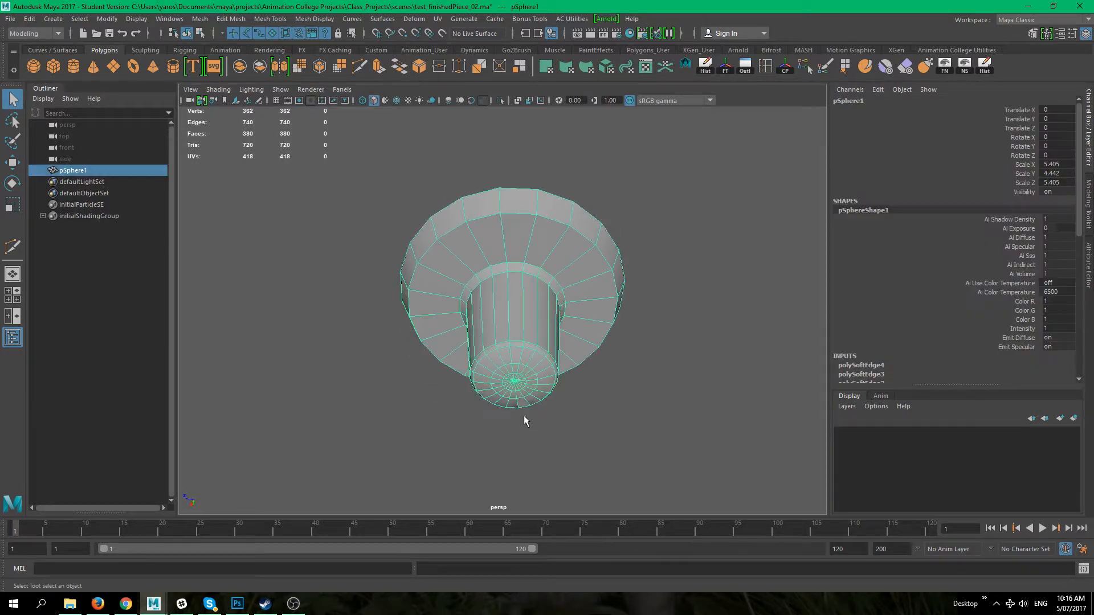
right_click_drag(526, 418, 527, 452, "alt")
left_click(528, 458)
left_click_drag(527, 446, 546, 253, "alt")
right_click_drag(546, 253, 546, 228)
left_click_drag(561, 444, 532, 407, "alt")
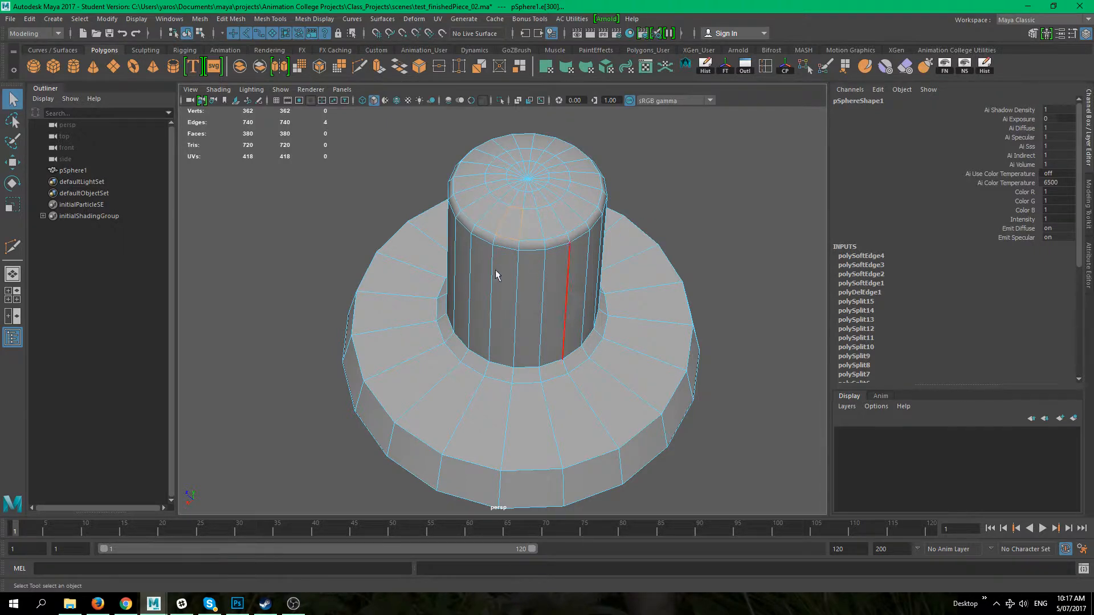
left_click(323, 20)
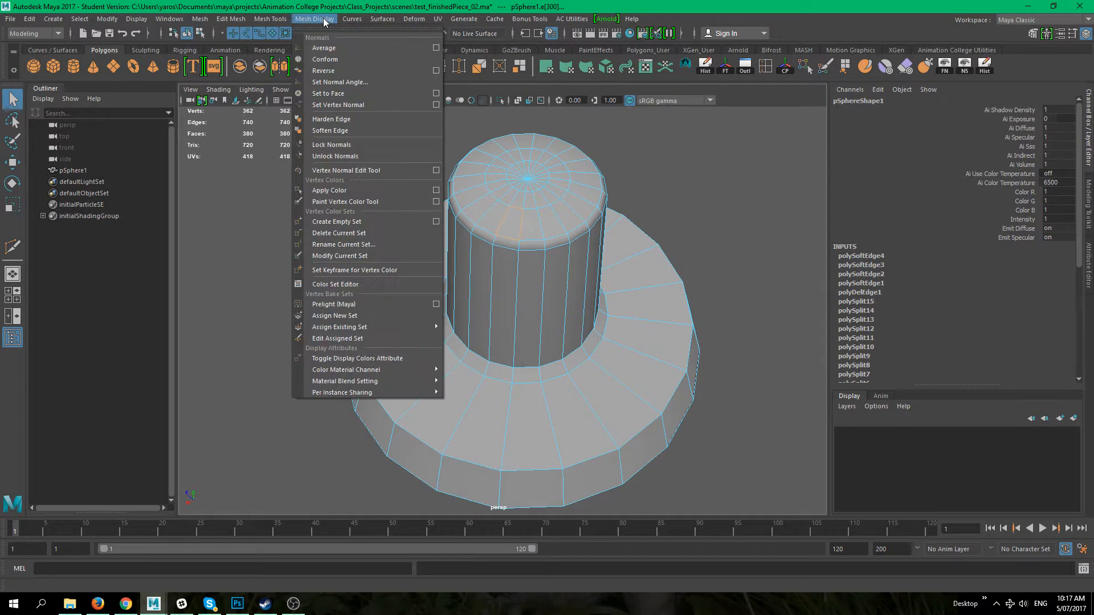
left_click(340, 119)
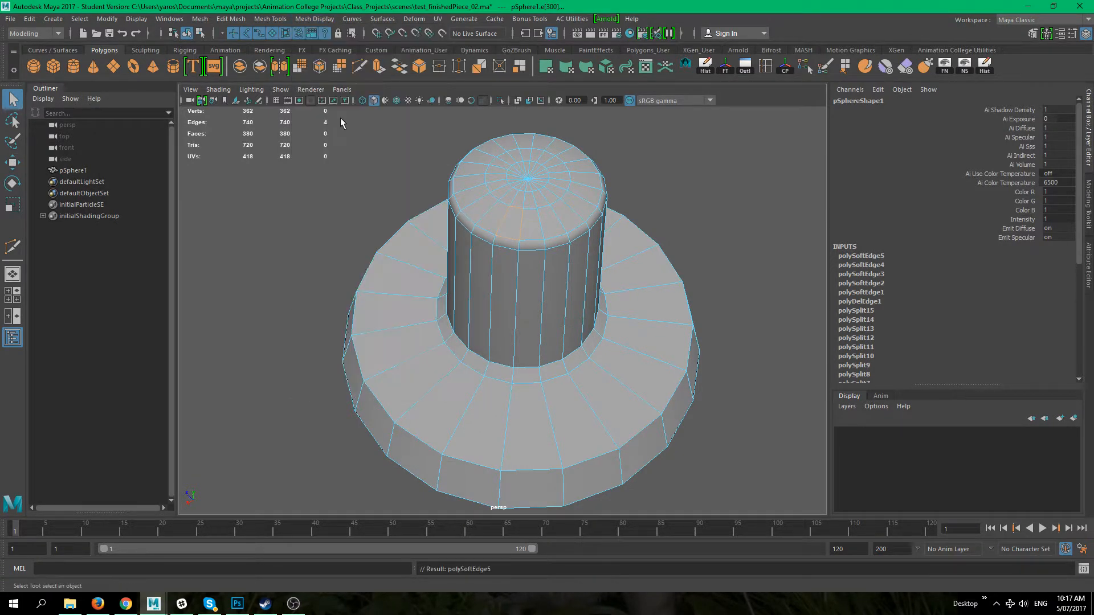
left_click(306, 19)
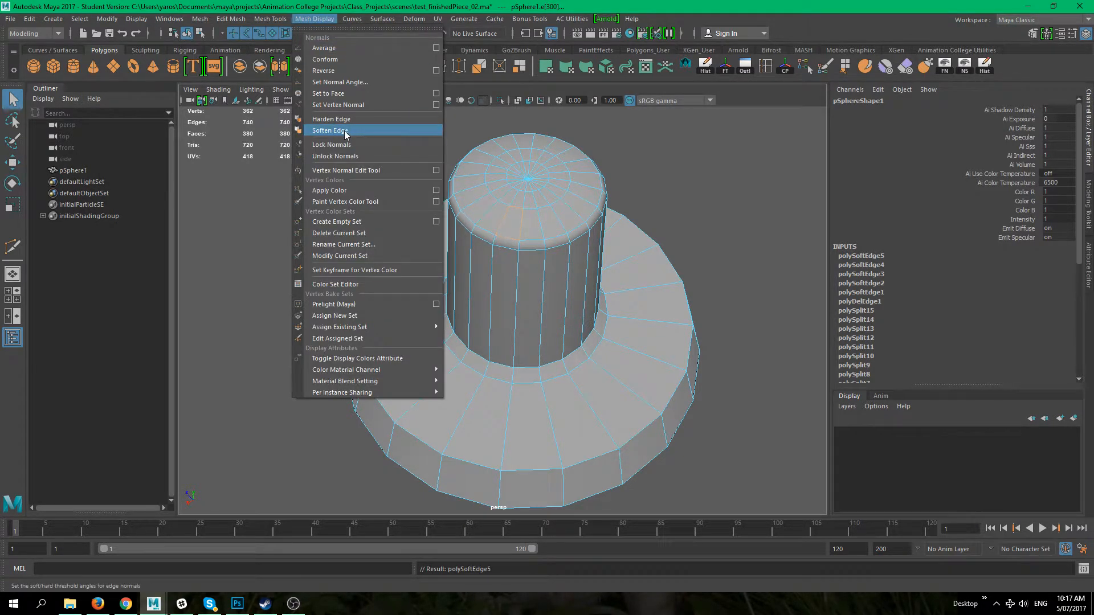
left_click(353, 129)
Step: Orbit and zoom around the column and flange to inspect the smoothed shading
right_click_drag(533, 211, 584, 179)
left_click_drag(685, 212, 582, 248, "alt")
left_click_drag(530, 380, 506, 302, "alt")
right_click_drag(506, 302, 551, 293, "alt")
left_click_drag(551, 292, 565, 421, "alt")
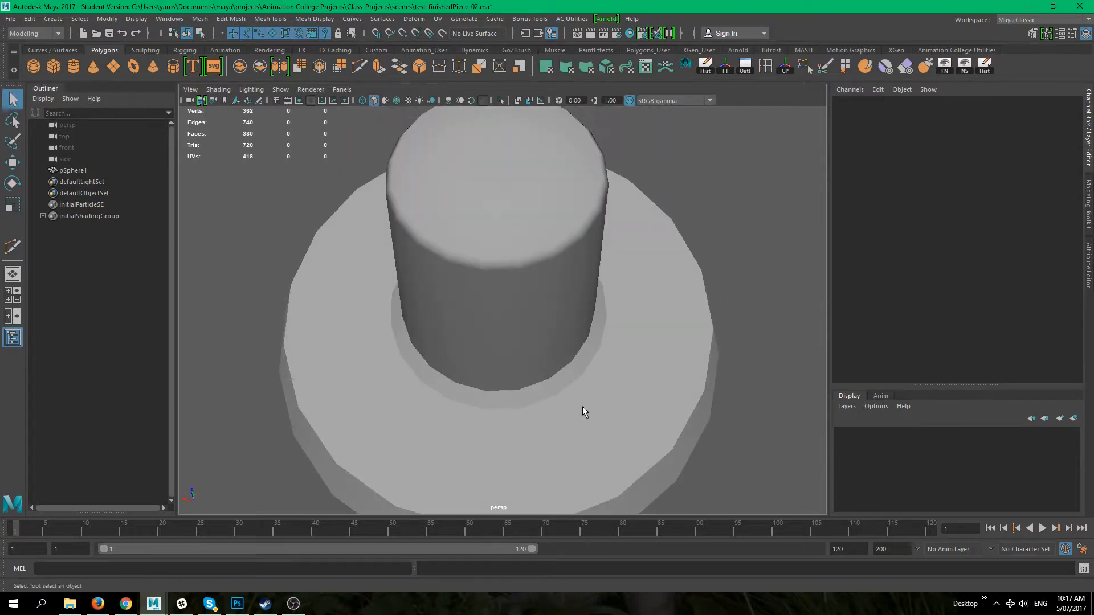
right_click_drag(565, 417, 527, 374, "alt")
left_click_drag(528, 374, 520, 318, "alt")
left_click(515, 308)
left_click(612, 417)
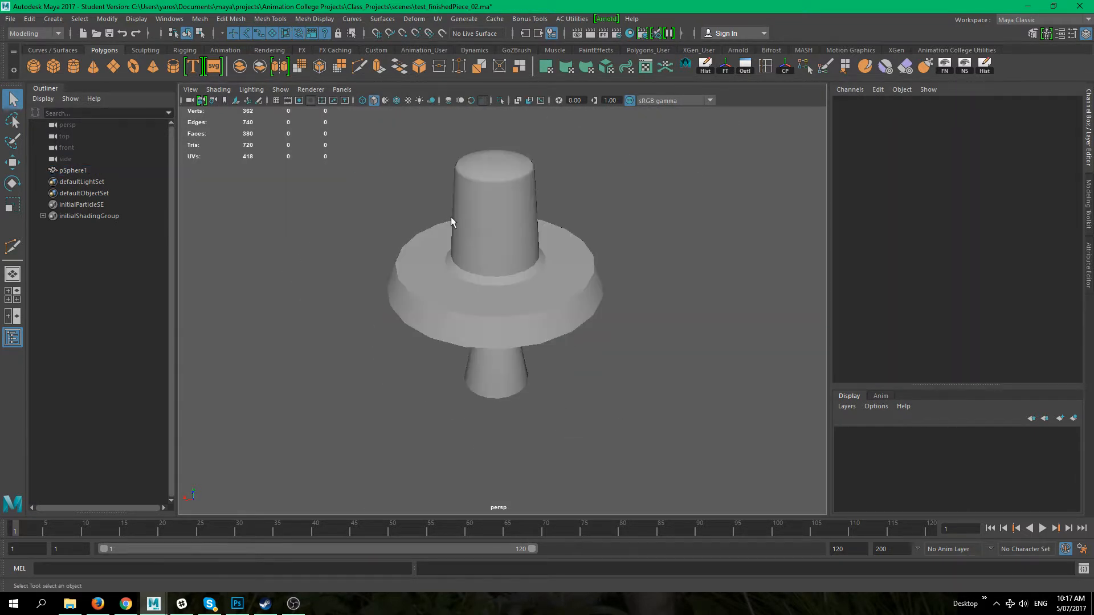
Step: Select the sphere and orbit around it to examine the flange faces
left_click(314, 19)
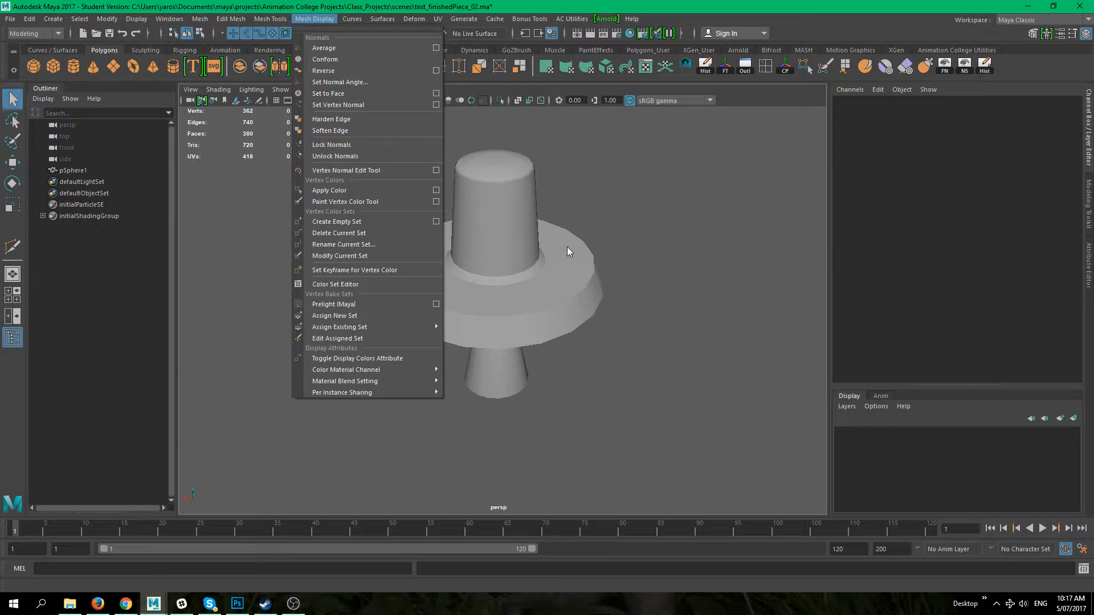
left_click(503, 291)
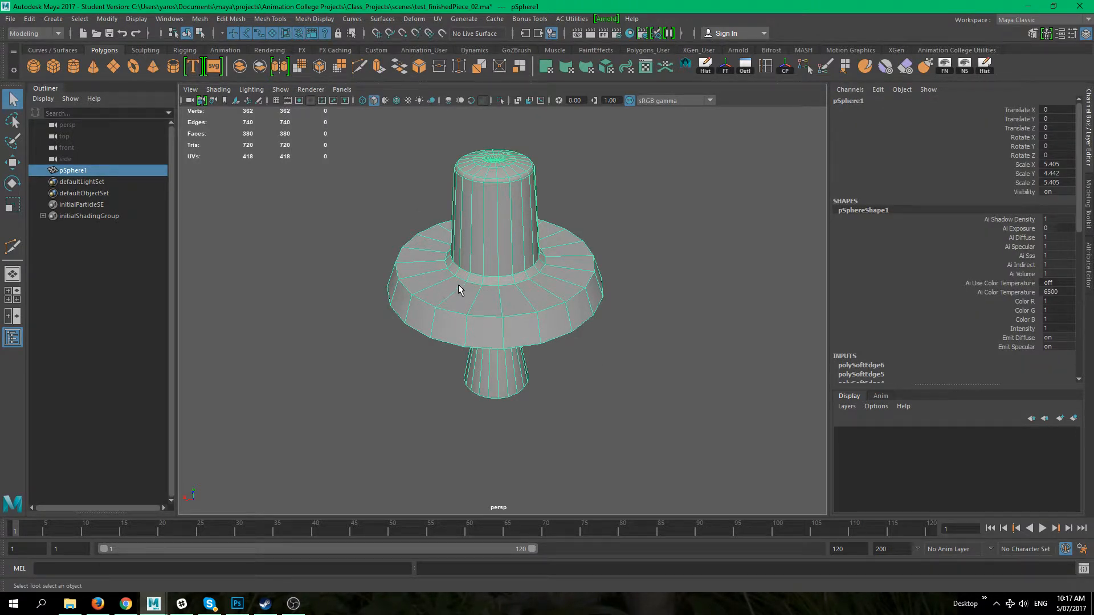
left_click_drag(476, 309, 406, 318, "alt")
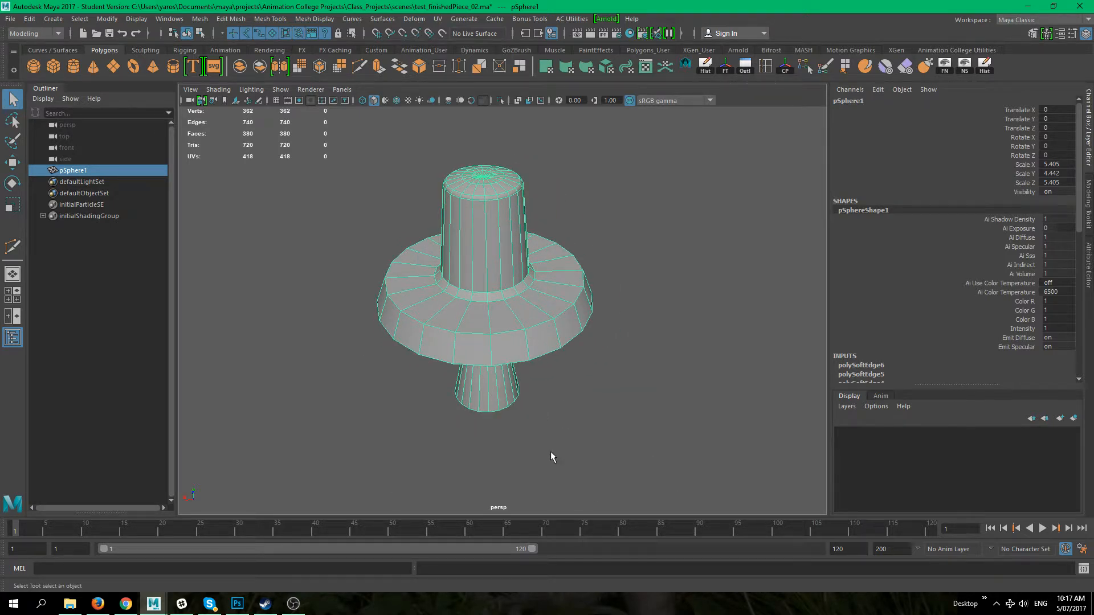
right_click_drag(519, 418, 589, 438, "alt")
left_click_drag(588, 439, 576, 429, "alt")
right_click_drag(525, 276, 525, 311)
left_click_drag(630, 425, 610, 430, "alt")
middle_click_drag(611, 429, 601, 454, "alt")
left_click_drag(602, 454, 651, 416, "alt")
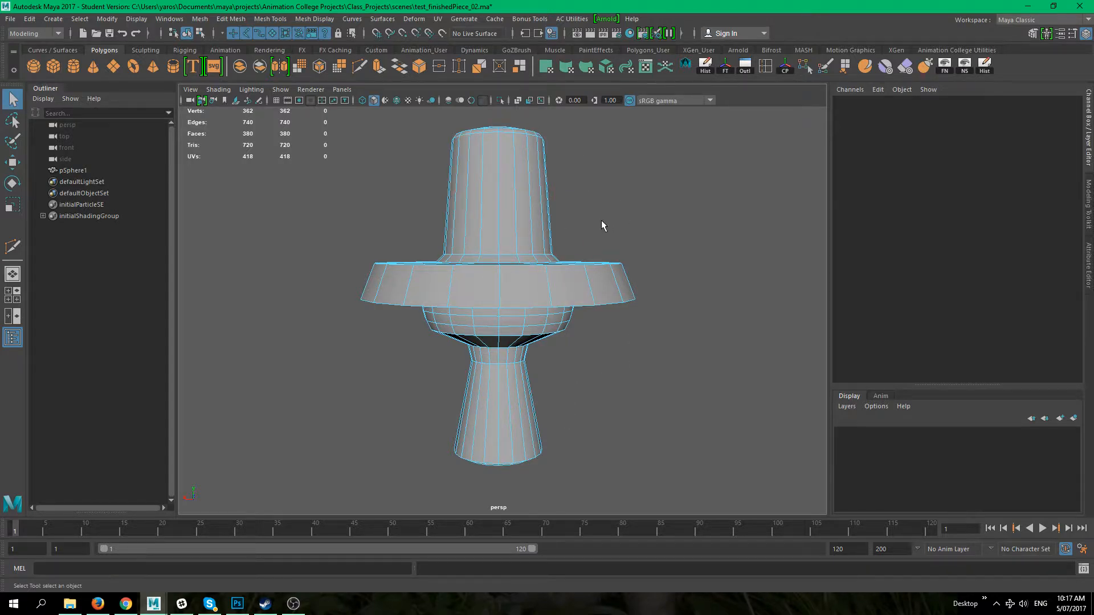
left_click_drag(648, 287, 490, 308, "alt")
left_click_drag(576, 237, 610, 274, "alt")
right_click_drag(610, 273, 697, 284, "alt")
middle_click_drag(696, 285, 759, 266, "alt")
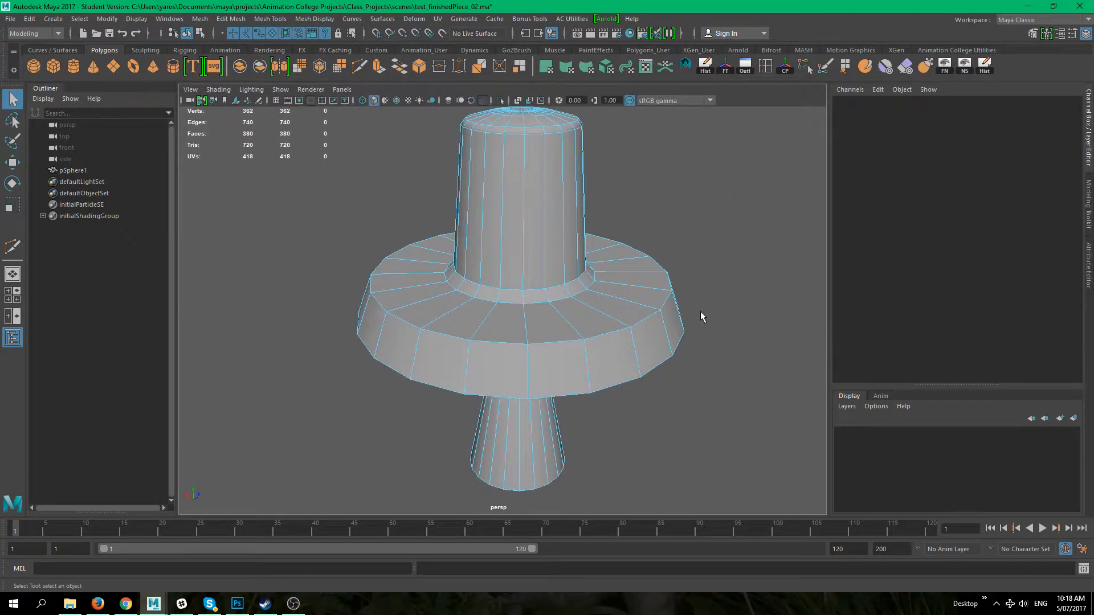
Step: Select a face on the flange's top surface and reverse its normal
left_click(492, 329)
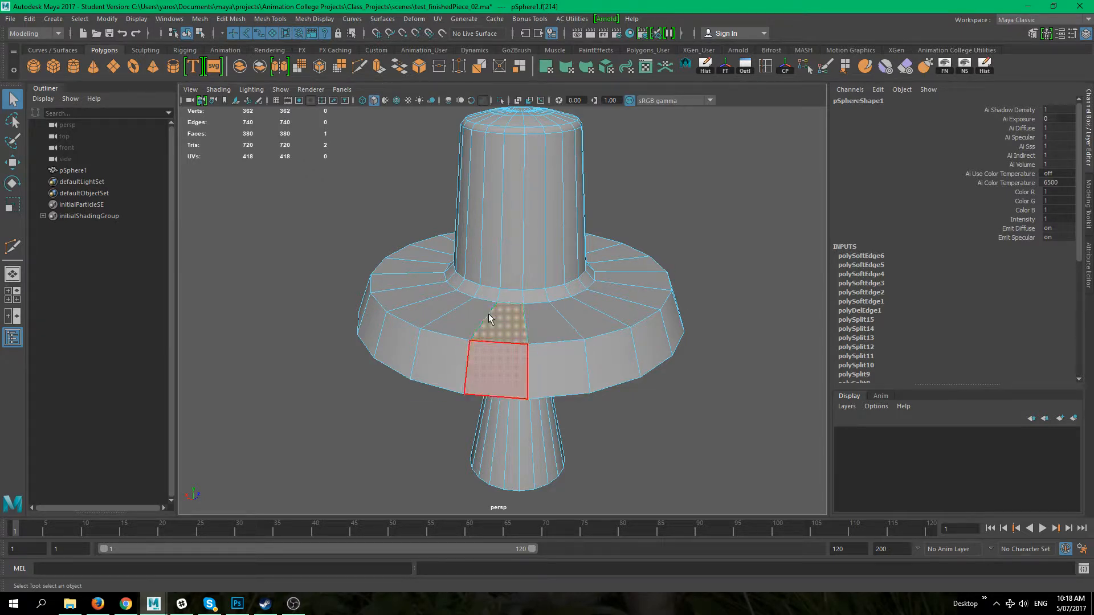
left_click(664, 442)
left_click(518, 327)
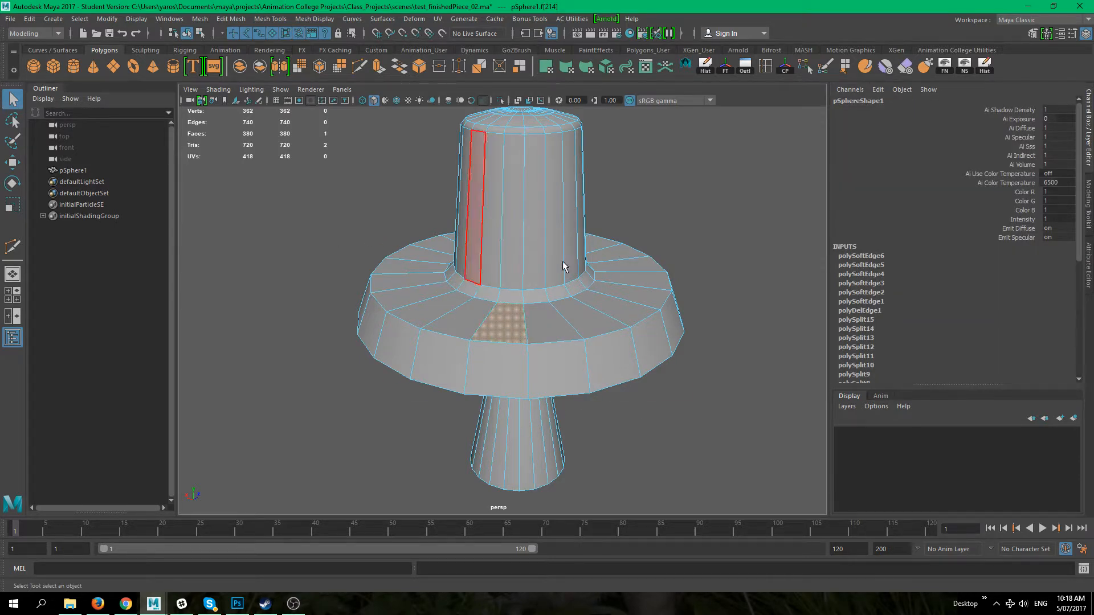
left_click(276, 19)
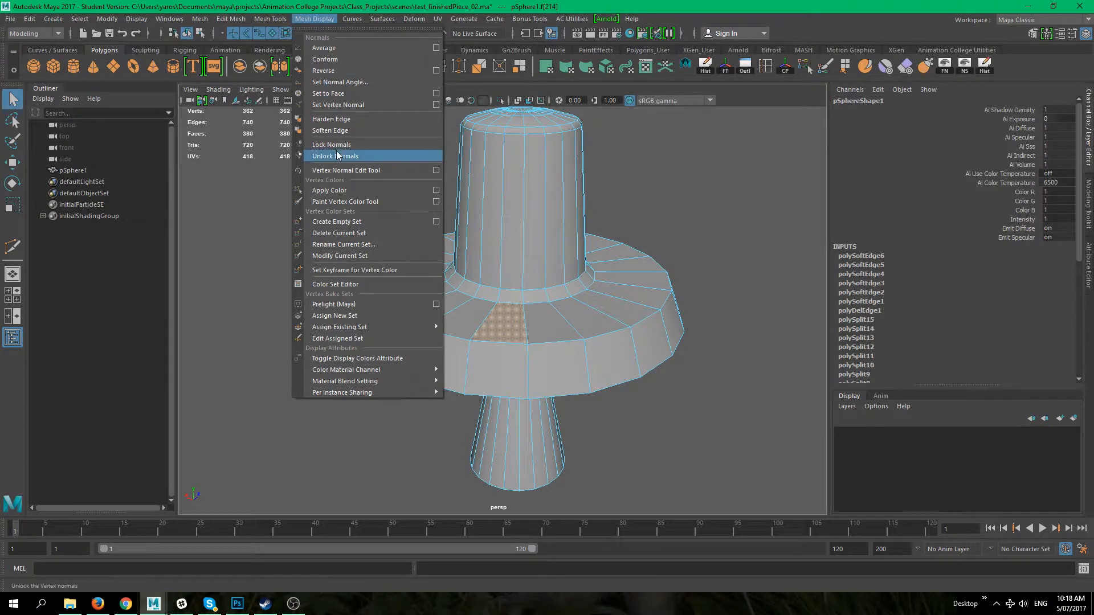
left_click(367, 72)
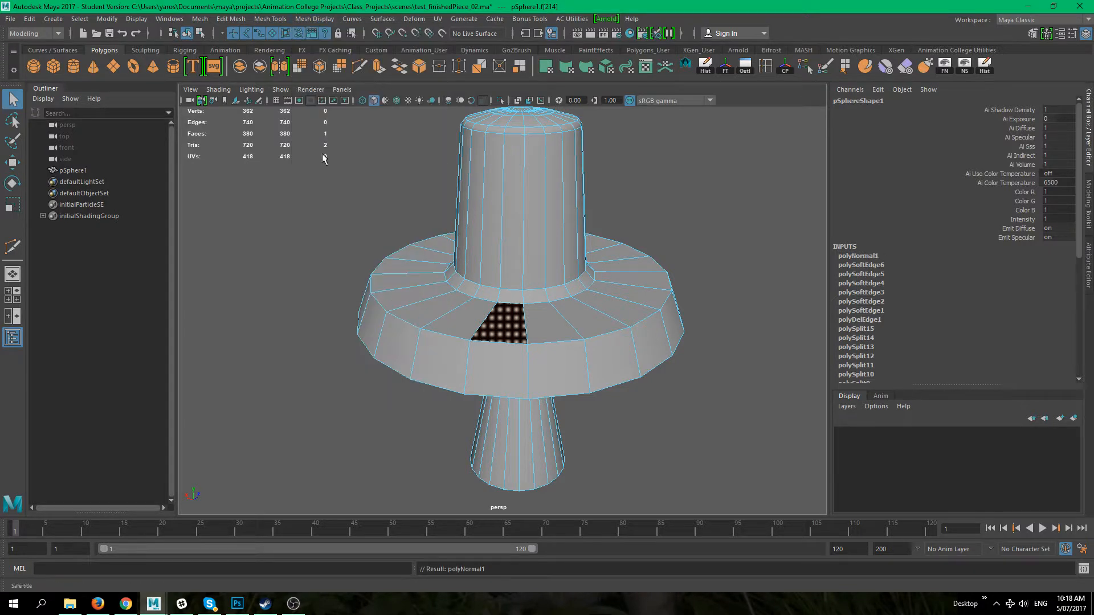
Step: Orbit and zoom around the flange to inspect the reversed face's shading
left_click(283, 343)
right_click_drag(491, 254, 547, 237)
left_click(683, 459)
left_click_drag(683, 458, 386, 294, "alt")
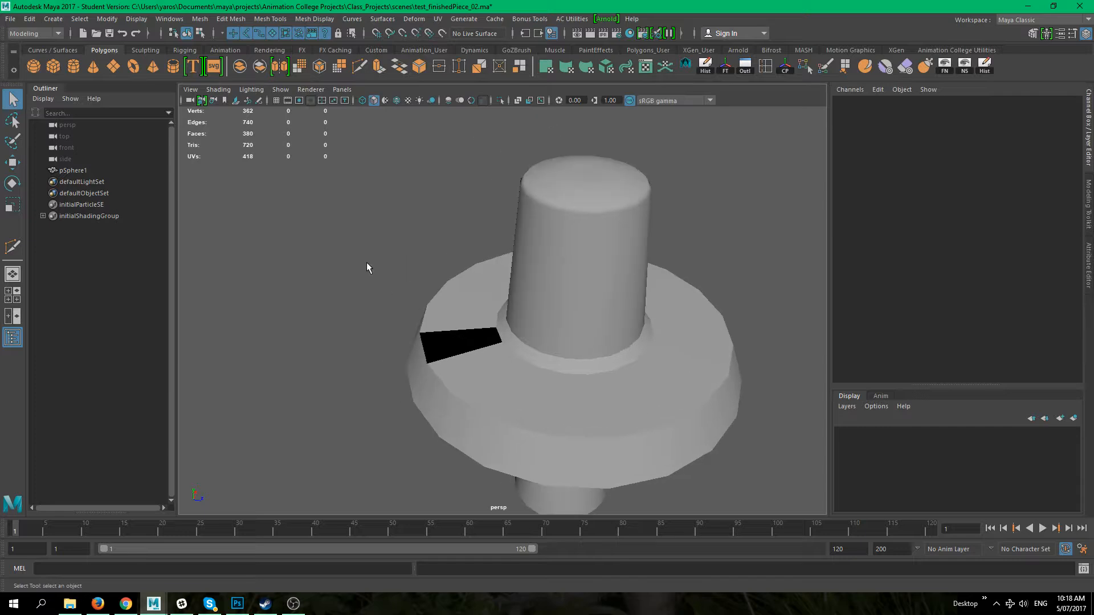
middle_click_drag(367, 265, 349, 258, "alt")
scroll(416, 285, "up", 7)
scroll(450, 288, "up", 1)
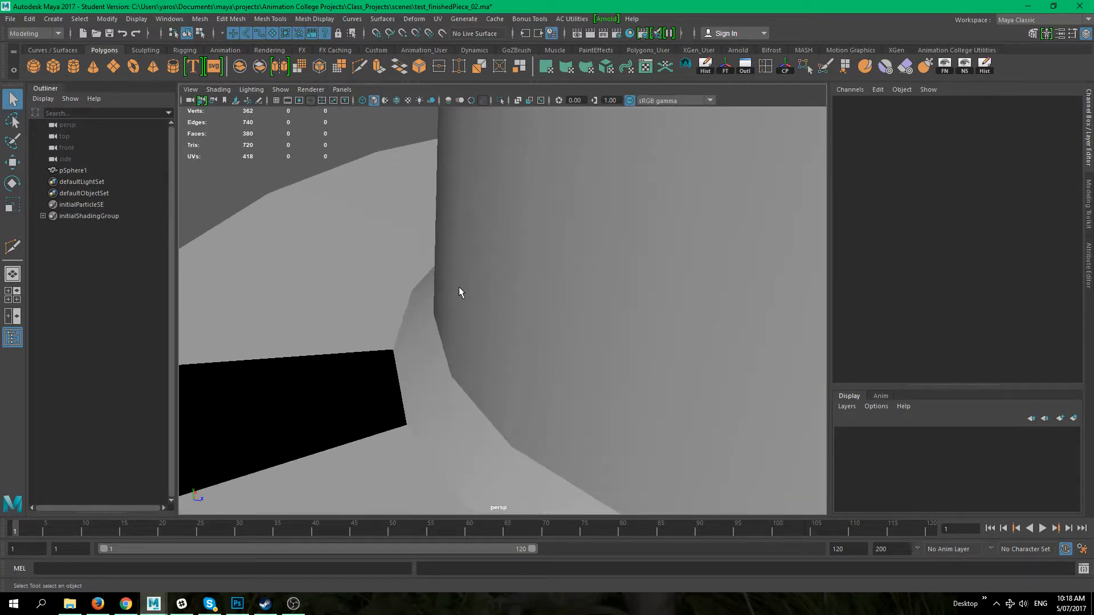
scroll(453, 286, "down", 2)
middle_click_drag(453, 286, 516, 262, "alt")
left_click_drag(516, 262, 342, 285, "alt")
scroll(447, 295, "up", 6)
scroll(476, 302, "down", 3)
left_click_drag(577, 335, 511, 255, "alt")
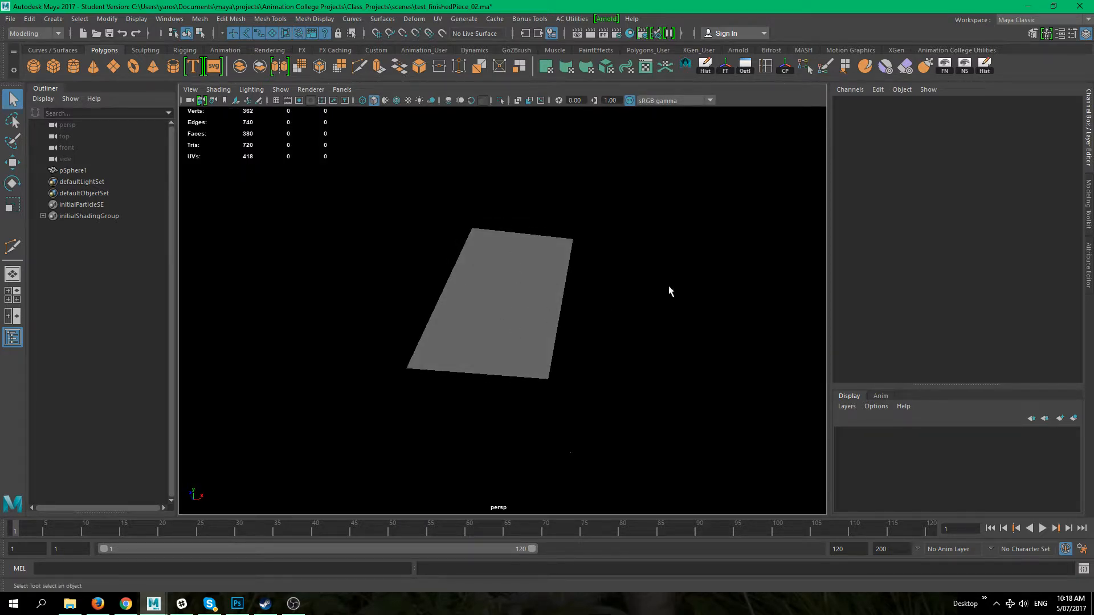
left_click(542, 326)
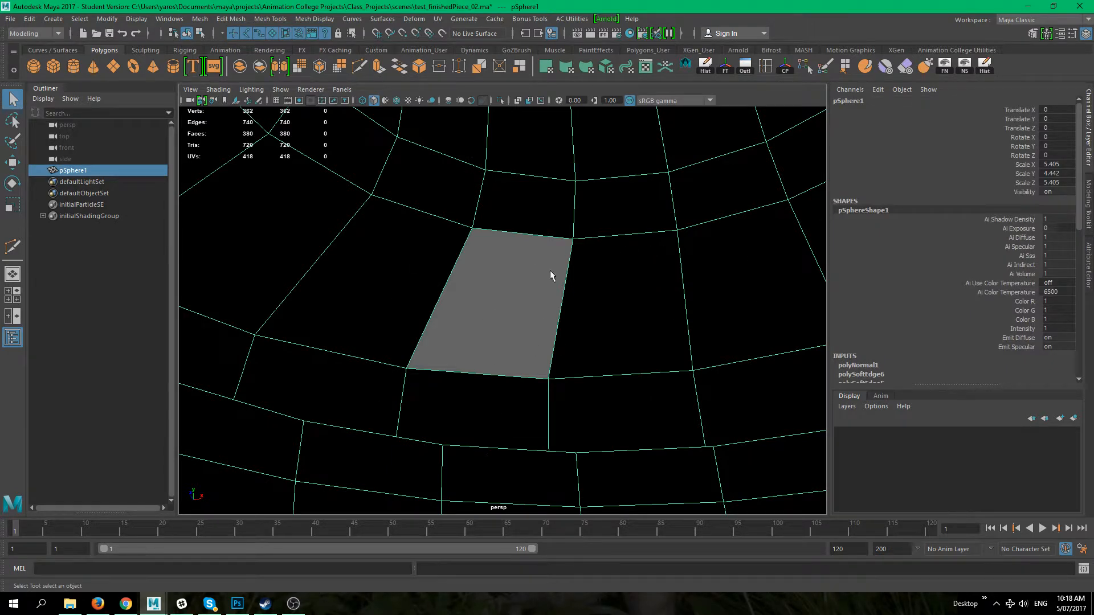
right_click_drag(587, 315, 469, 234, "alt")
left_click_drag(469, 234, 672, 330, "alt")
left_click(560, 449)
left_click_drag(531, 378, 511, 373, "alt")
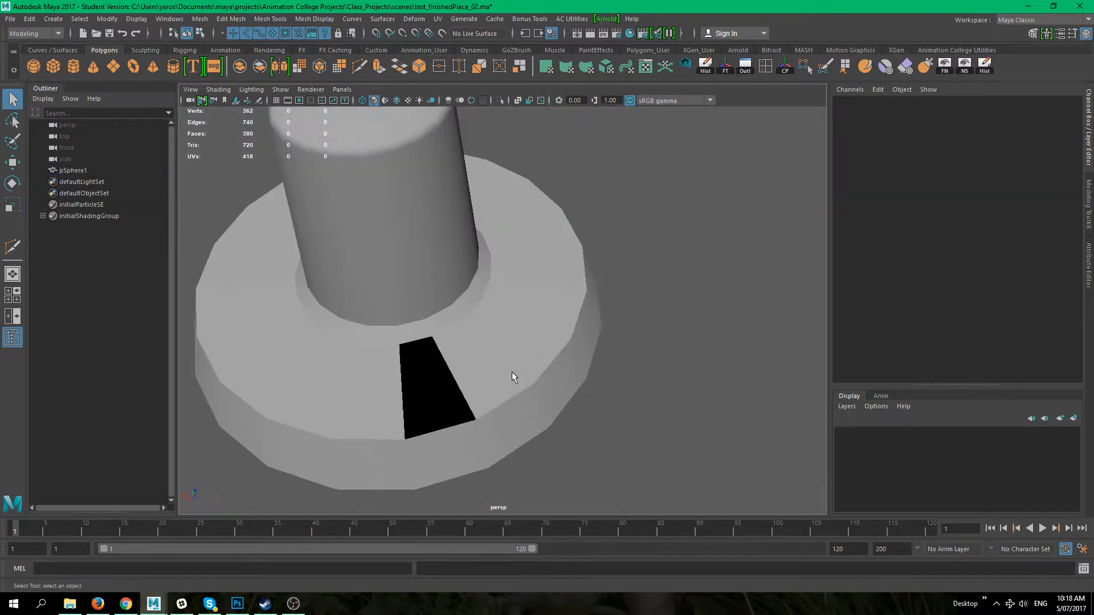
left_click_drag(609, 300, 509, 353, "alt")
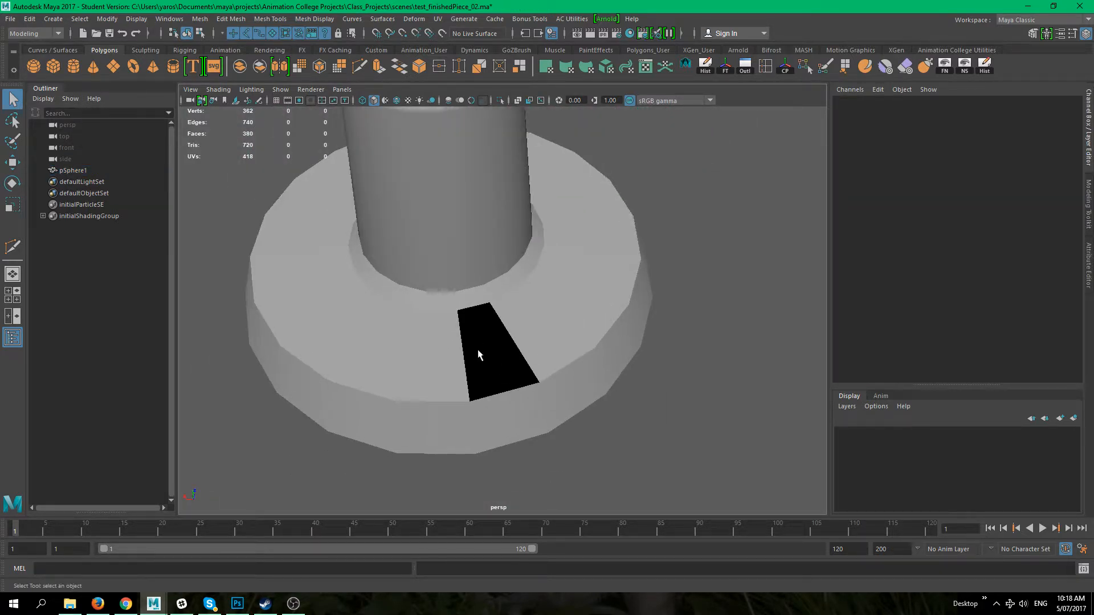
left_click(481, 354)
left_click_drag(649, 347, 614, 320, "alt")
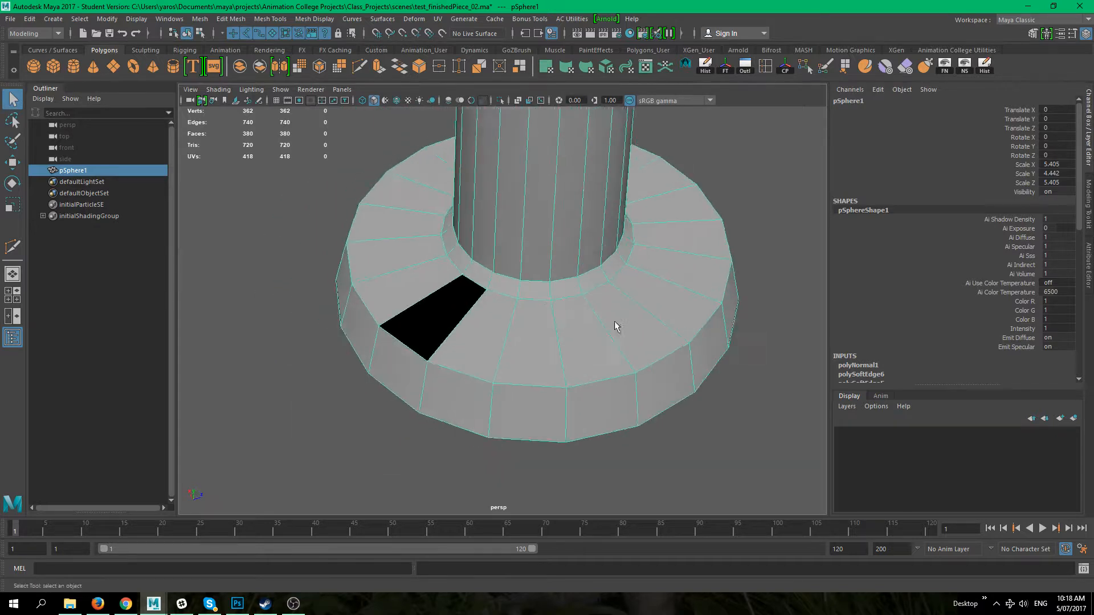
right_click_drag(614, 320, 587, 278, "alt")
middle_click_drag(587, 279, 504, 290, "alt")
right_click_drag(504, 290, 708, 308, "alt")
left_click_drag(708, 311, 379, 332, "alt")
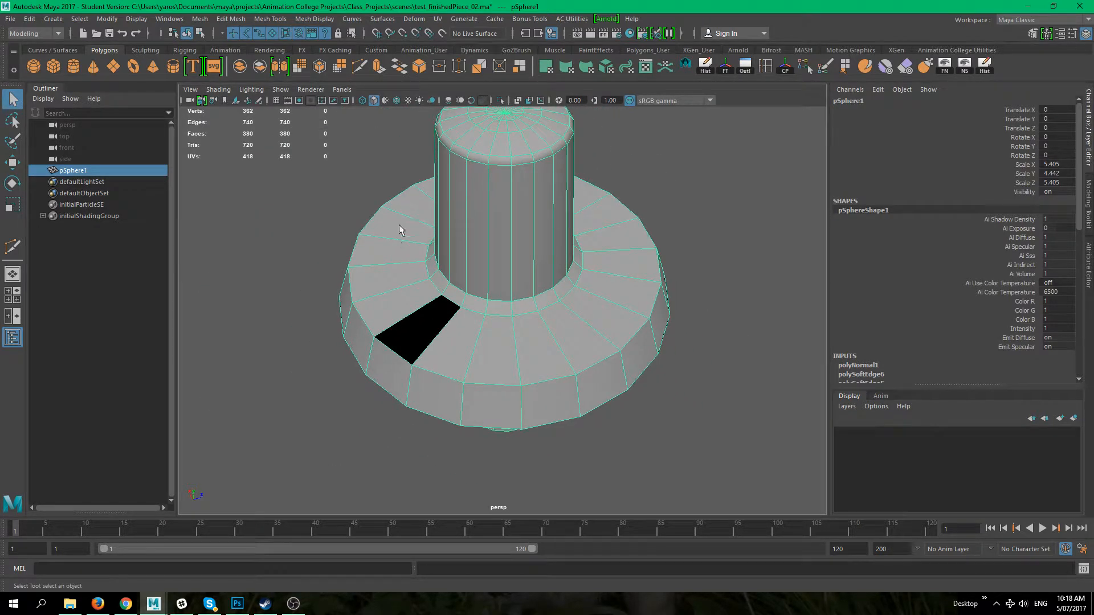
Step: Turn on the face normals display for the sphere
left_click(174, 20)
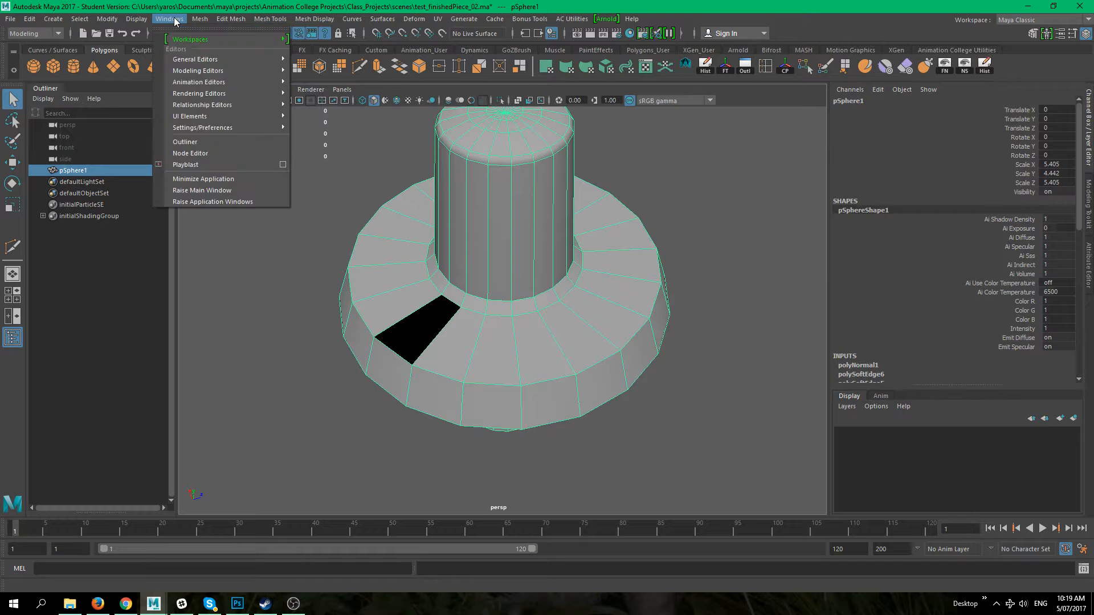
left_click(139, 19)
mouse_move(213, 140)
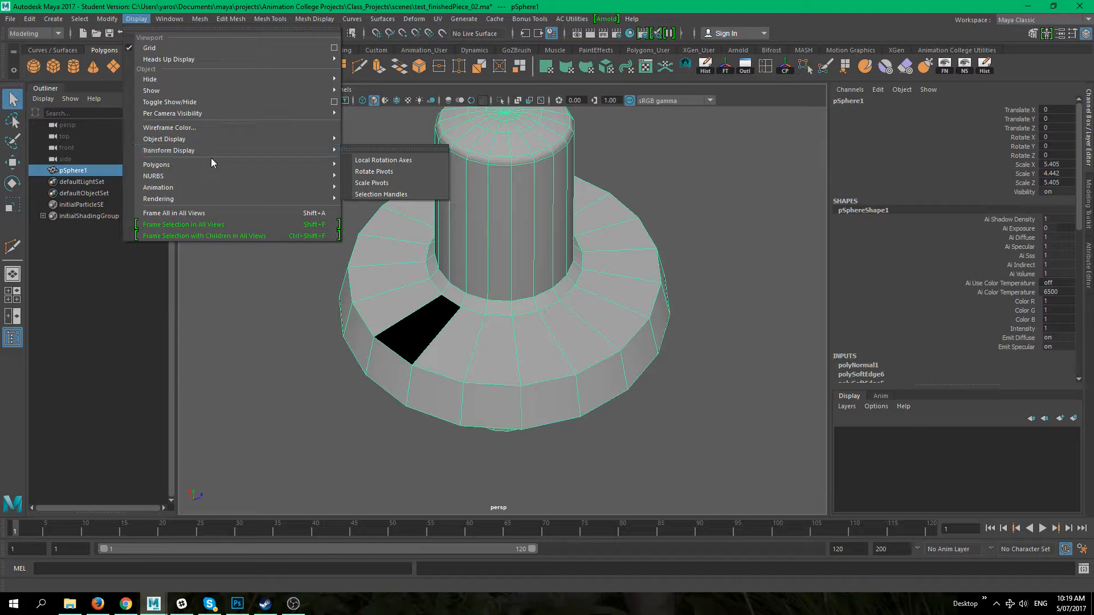
mouse_move(216, 164)
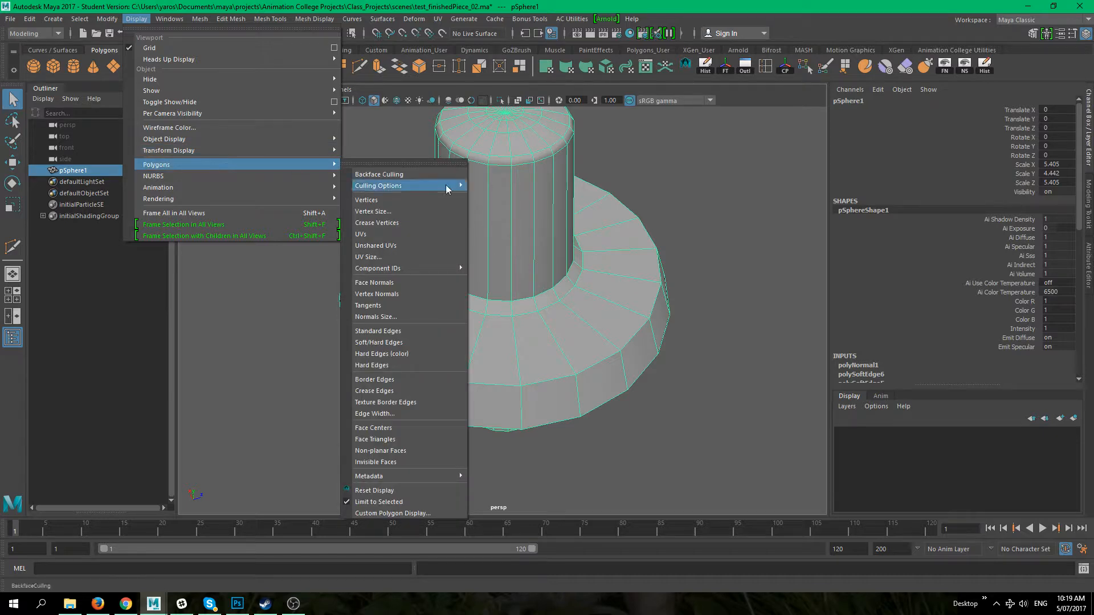
left_click(408, 283)
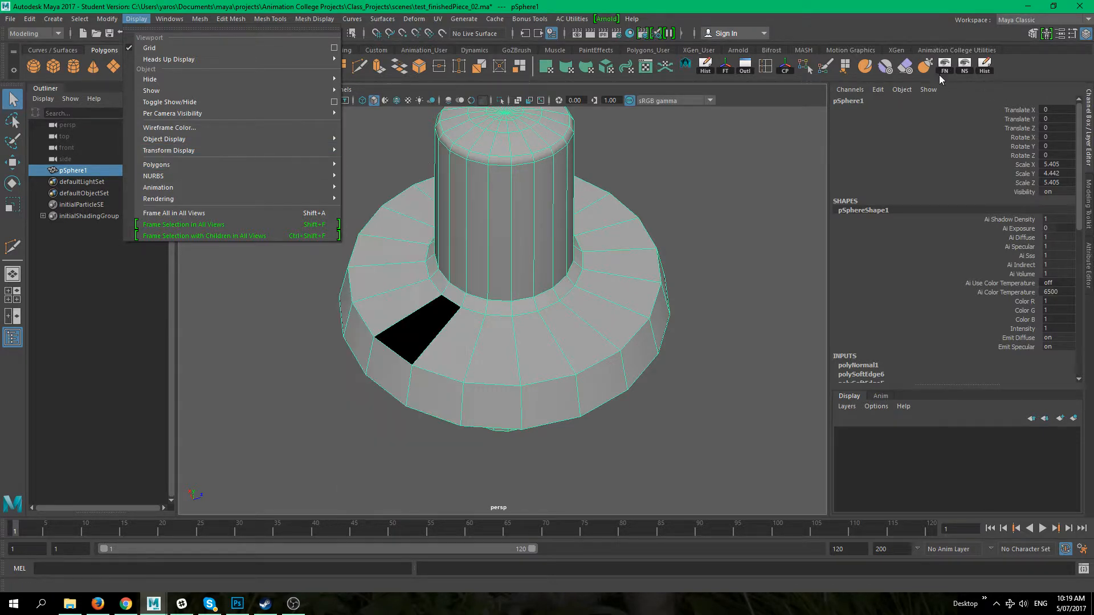
left_click(1028, 72)
left_click_drag(644, 311, 642, 298, "alt")
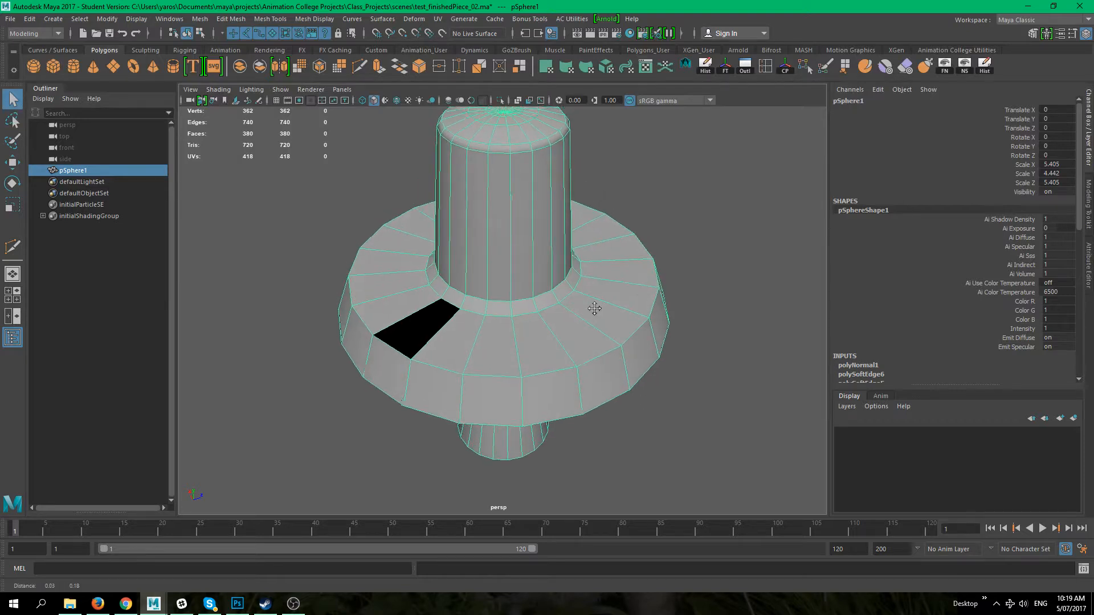
middle_click_drag(597, 304, 589, 364, "alt")
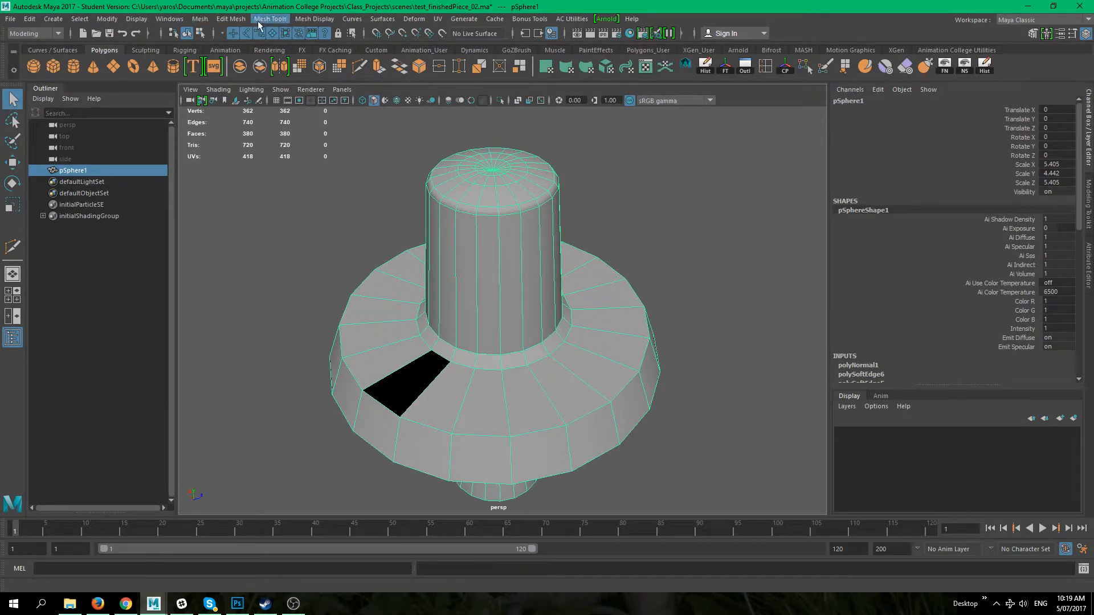
left_click(226, 19)
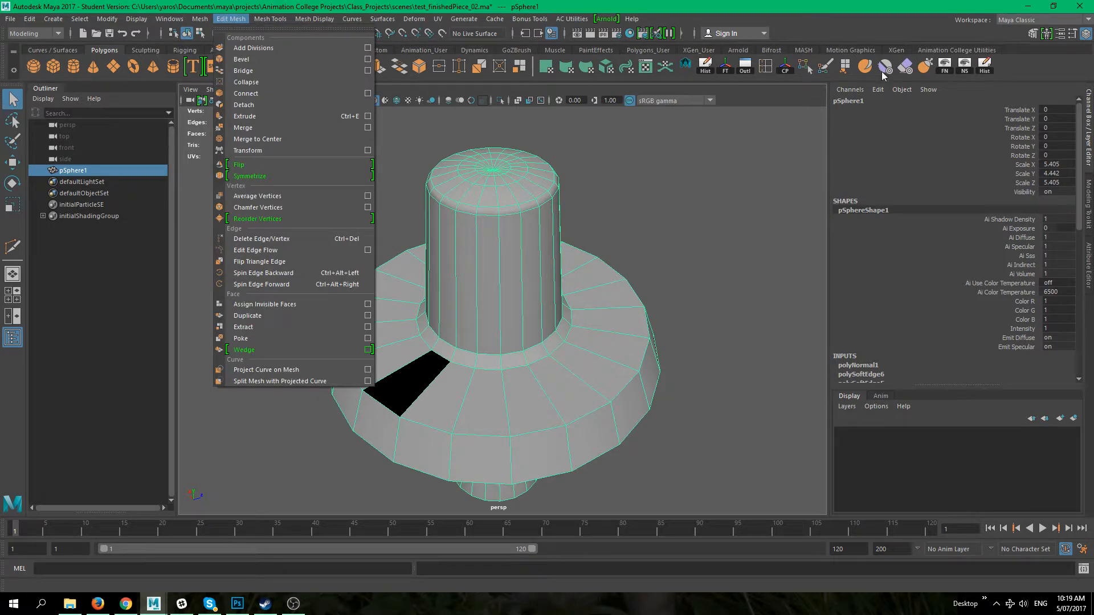
left_click(1026, 67)
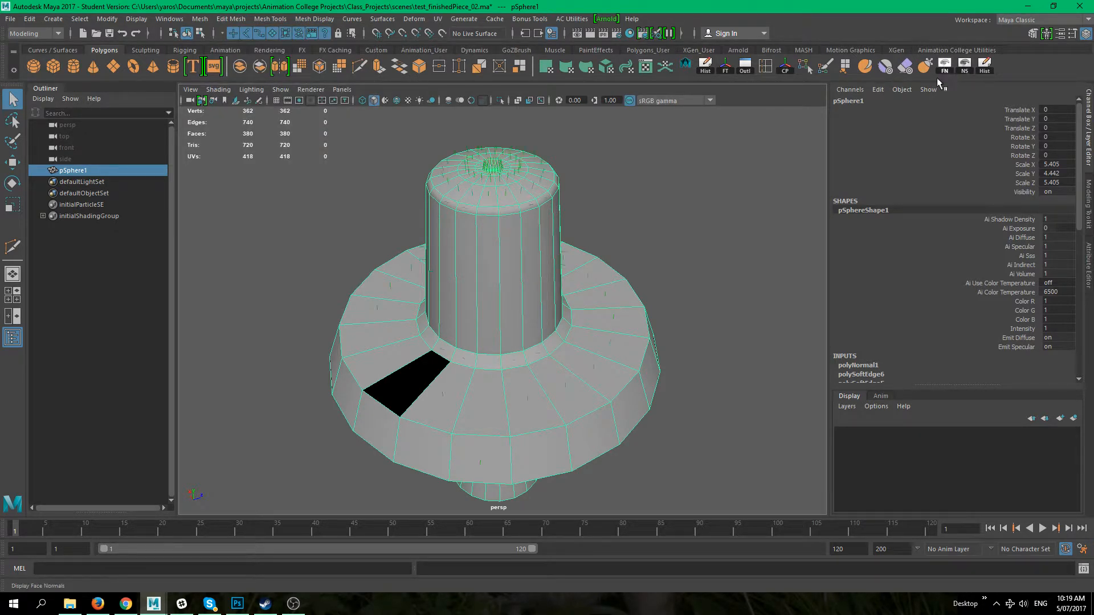
Step: Orbit around the flange to examine the displayed face normals
middle_click_drag(652, 220, 664, 177, "alt")
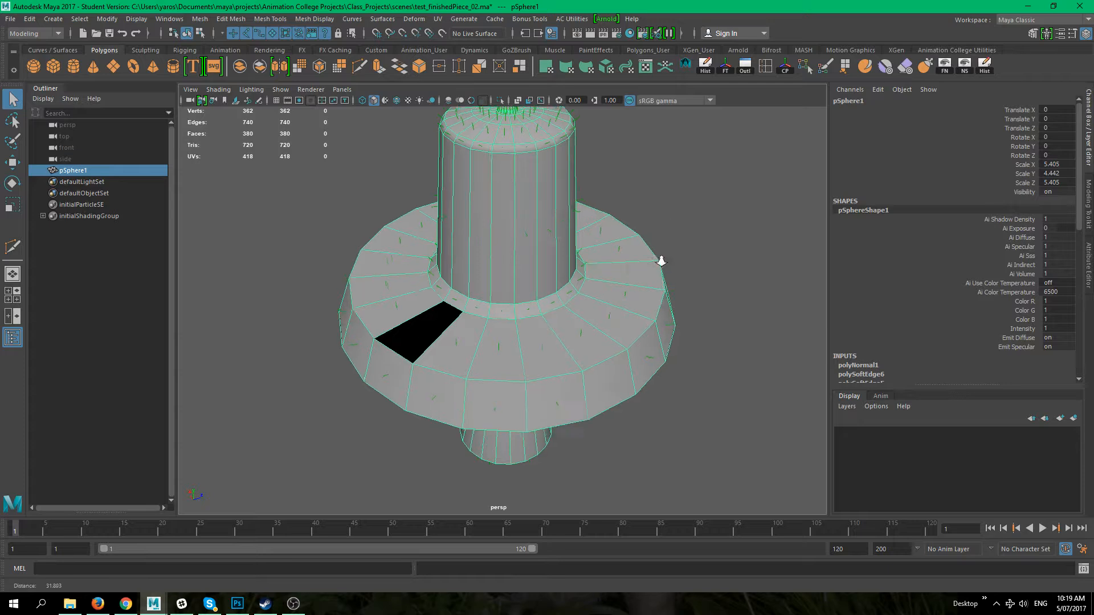
right_click_drag(654, 249, 715, 374, "alt")
middle_click_drag(496, 327, 599, 247, "alt")
left_click_drag(599, 247, 620, 341, "alt")
left_click_drag(684, 245, 492, 251, "alt")
right_click_drag(491, 251, 492, 283)
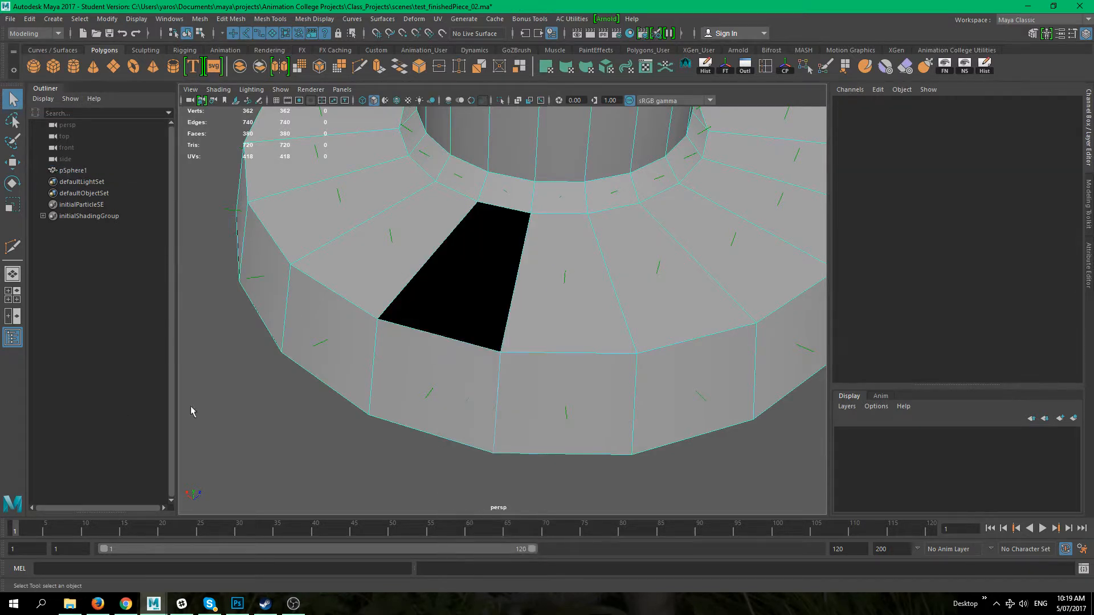
Step: Select the dark flange face and reverse its normal back
right_click_drag(592, 363, 466, 299, "alt")
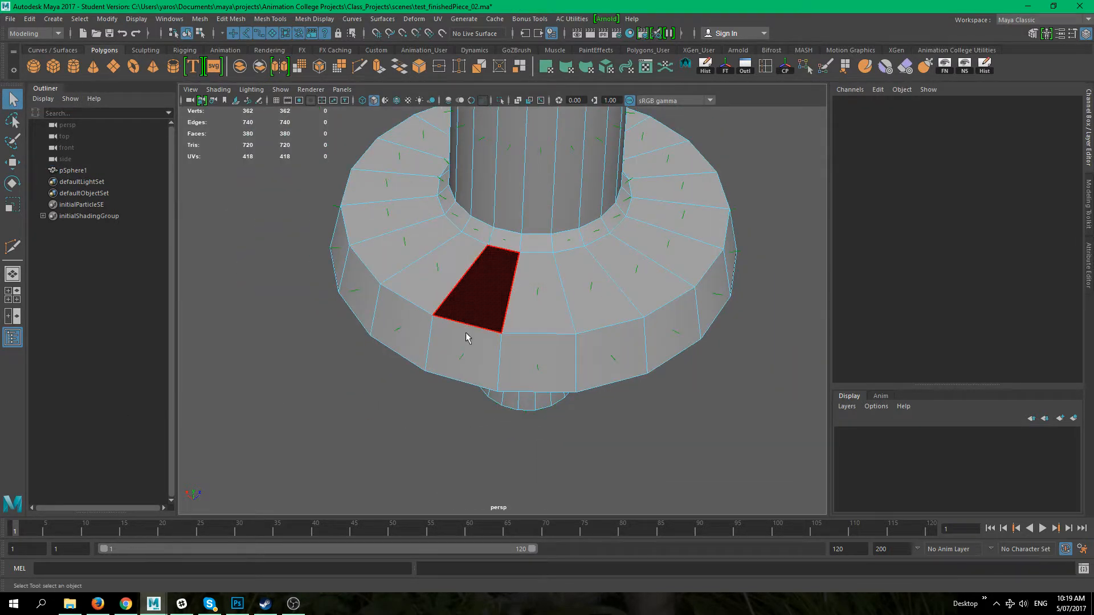
left_click(465, 312)
middle_click_drag(463, 260, 412, 287, "alt")
left_click(317, 19)
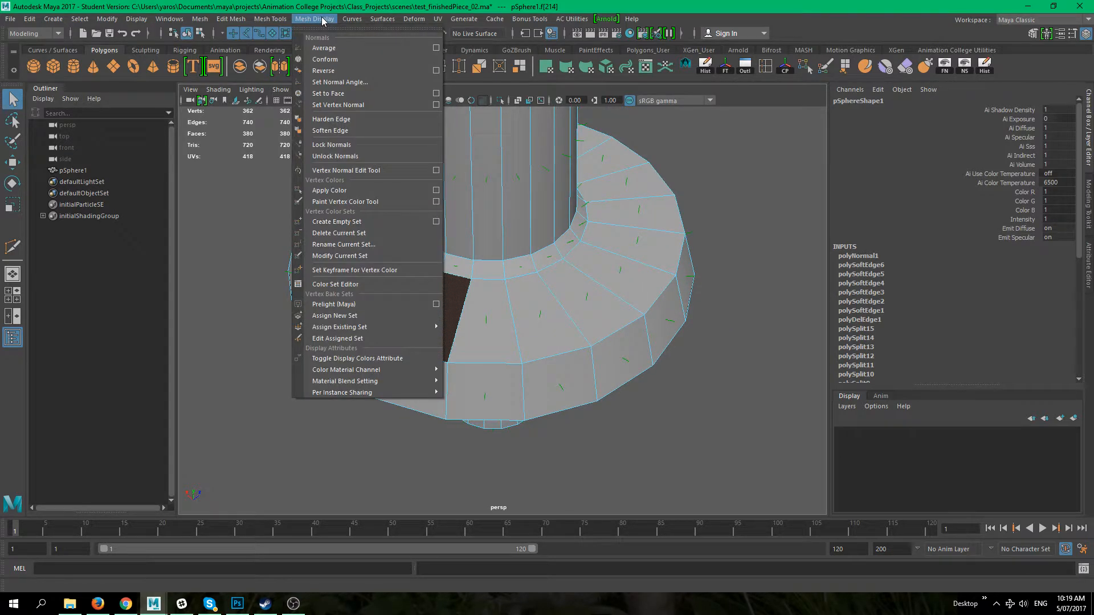
left_click(367, 70)
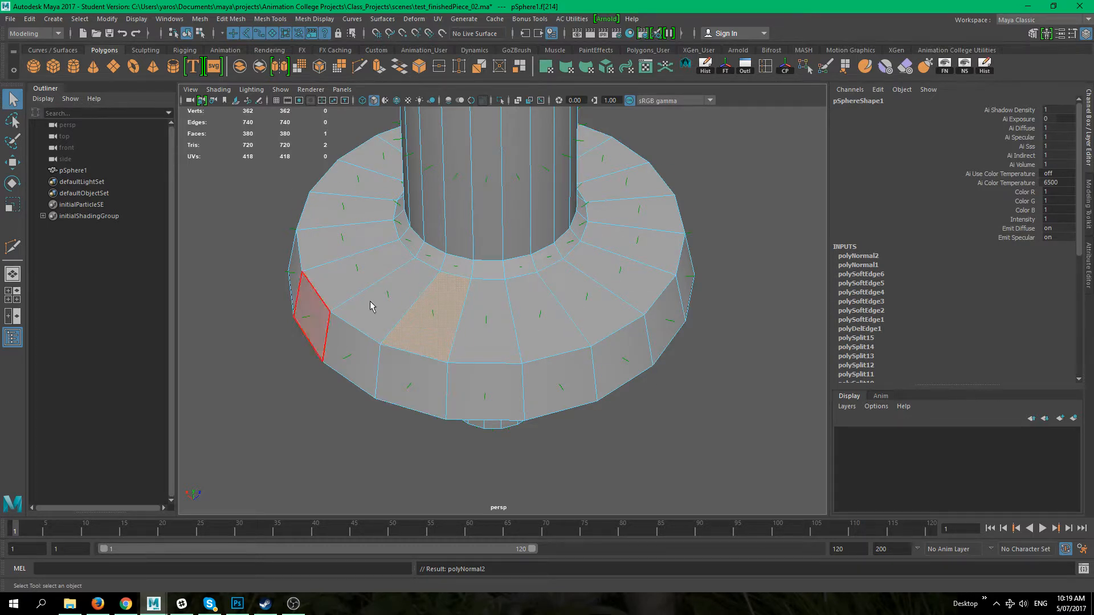
Step: Orbit and zoom around the column and flange to check normals and shading
left_click_drag(496, 411, 432, 363, "alt")
right_click_drag(431, 363, 609, 406, "alt")
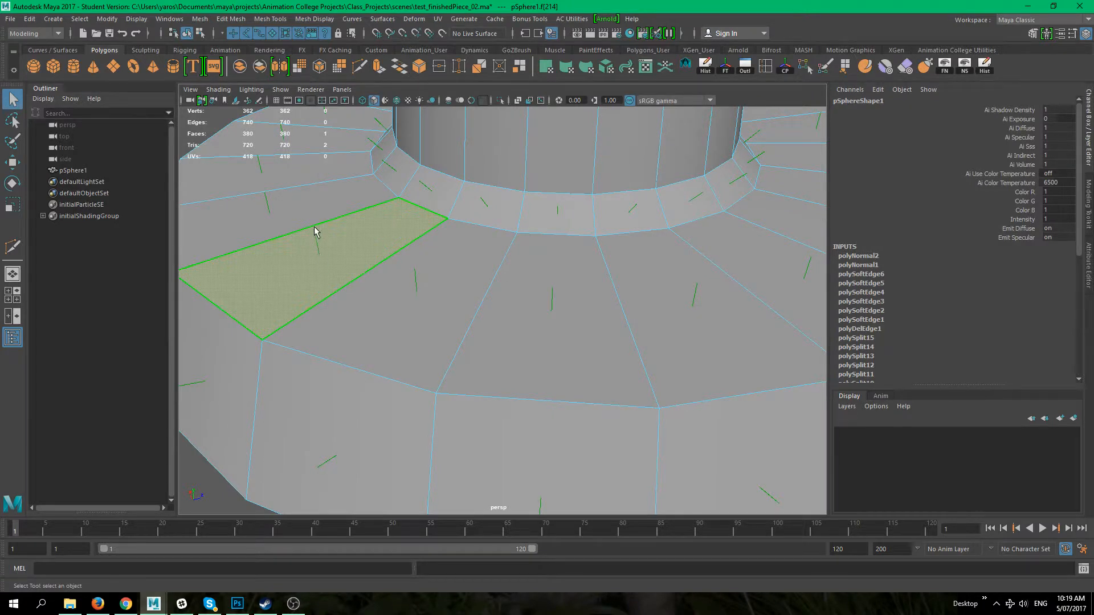
right_click_drag(536, 336, 425, 281, "alt")
left_click_drag(424, 281, 418, 295, "alt")
right_click_drag(466, 275, 538, 249)
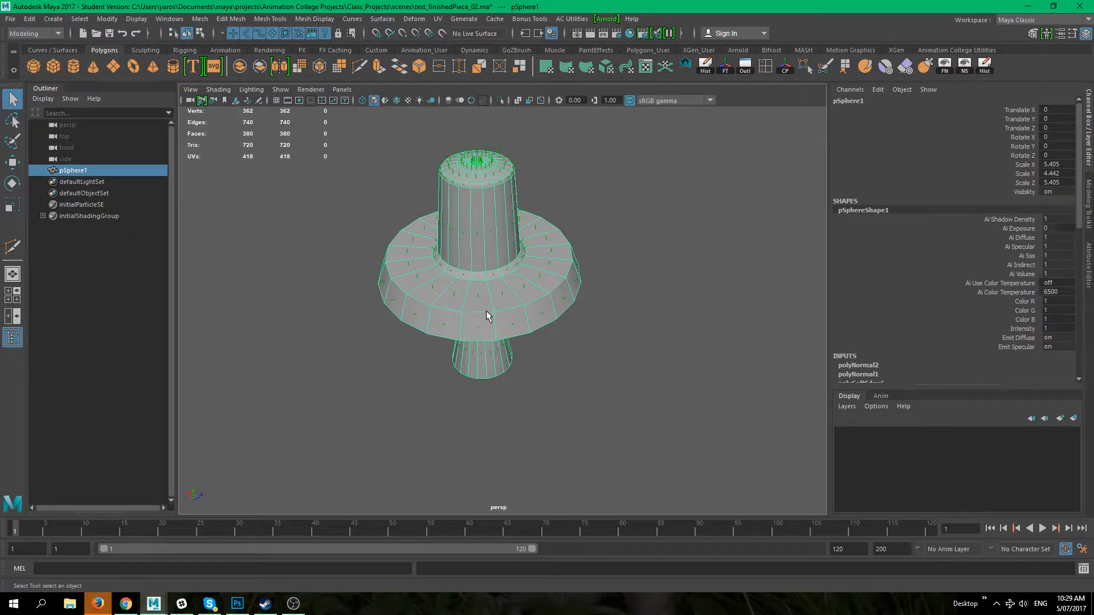
mouse_move(416, 320)
left_mouse_down("alt")
mouse_move(415, 336)
mouse_move(405, 311)
left_mouse_up("alt")
right_click_drag(405, 312, 532, 331, "alt")
middle_click_drag(483, 318, 569, 376, "alt")
left_click_drag(570, 380, 501, 352, "alt")
middle_click_drag(609, 403, 600, 365, "alt")
right_click_drag(591, 348, 605, 352, "alt")
middle_click_drag(592, 355, 567, 298, "alt")
left_click_drag(644, 309, 658, 328, "alt")
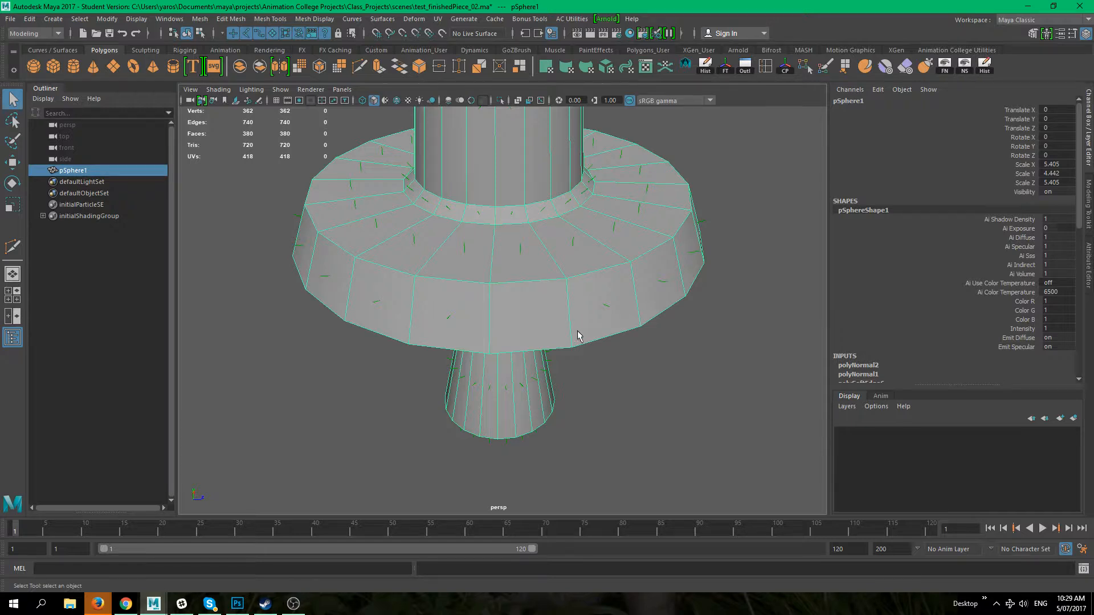
left_click_drag(530, 275, 490, 283, "alt")
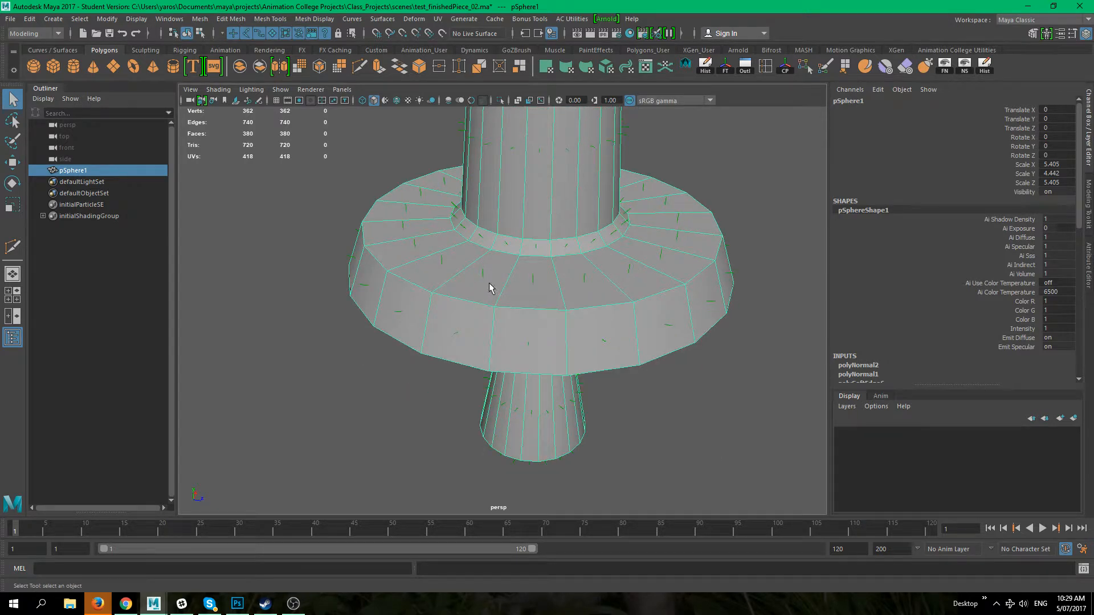
right_click_drag(484, 291, 556, 418)
left_click(647, 429)
mouse_move(514, 374)
left_mouse_down("alt")
mouse_move(590, 384)
mouse_move(555, 297)
mouse_move(507, 376)
left_mouse_up("alt")
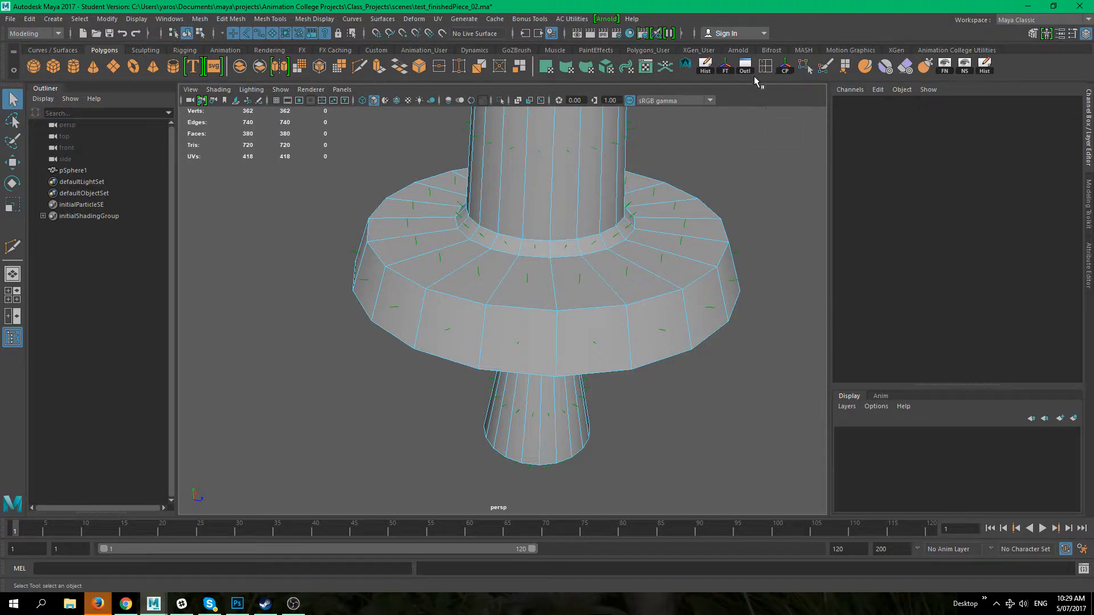
Step: Insert horizontal edge loops around the flange's outer side wall with Insert Edge Loop
left_click(199, 19)
mouse_move(245, 21)
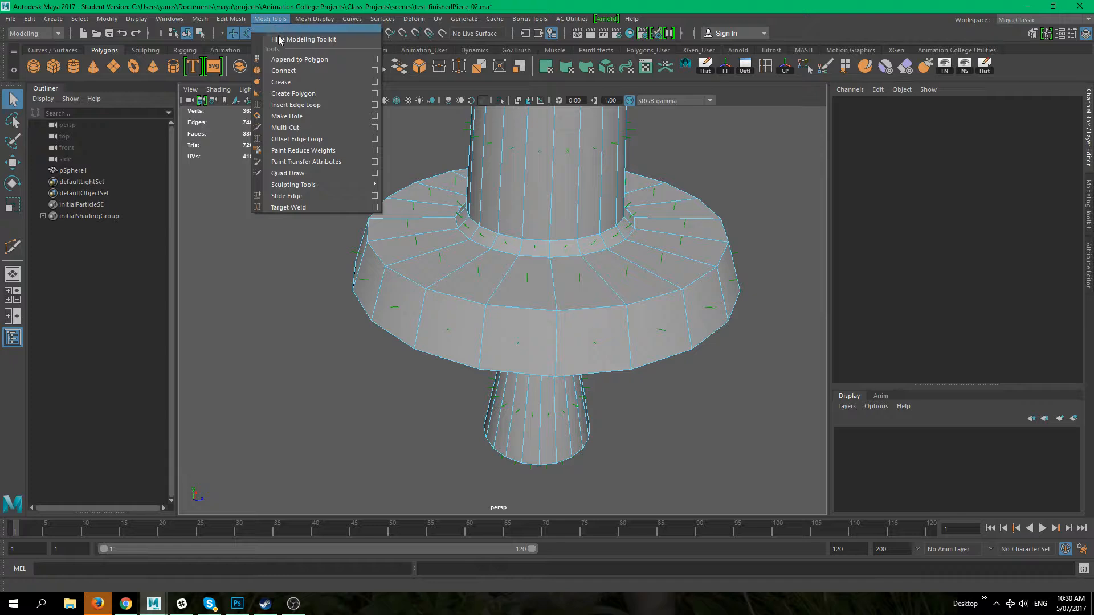
left_click(317, 104)
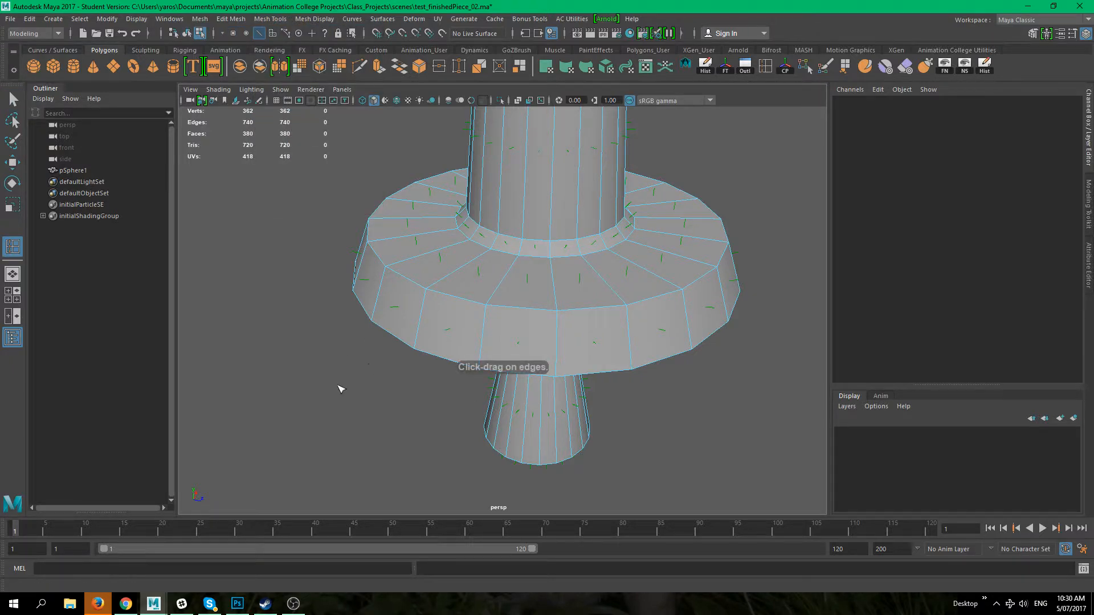
right_click_drag(338, 385, 352, 390, "alt")
middle_click_drag(352, 390, 359, 387, "alt")
right_click_drag(360, 387, 388, 387, "alt")
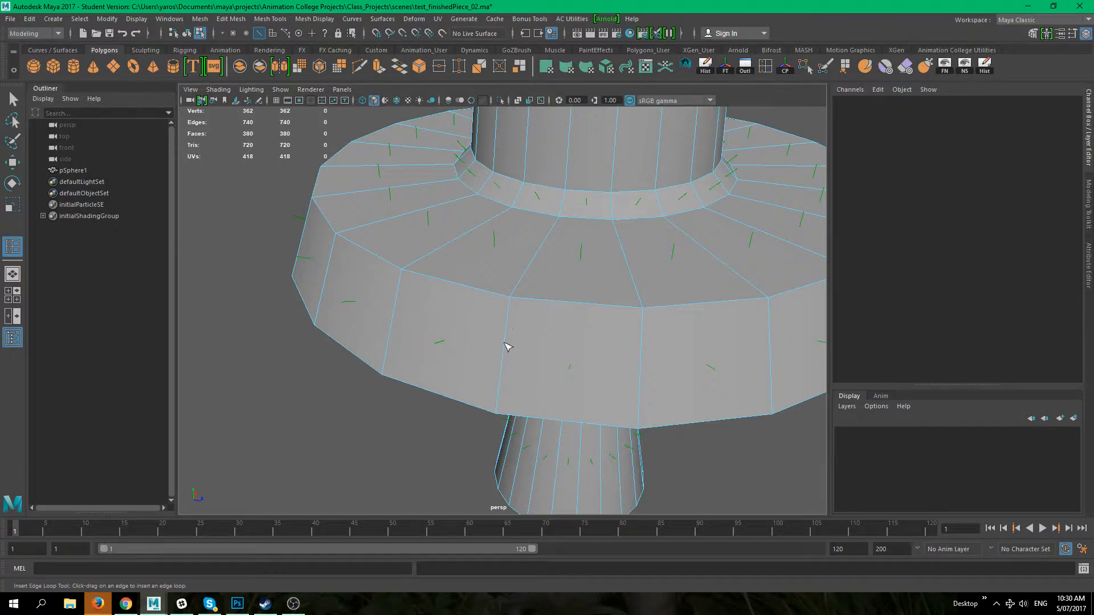
left_click_drag(510, 323, 511, 331)
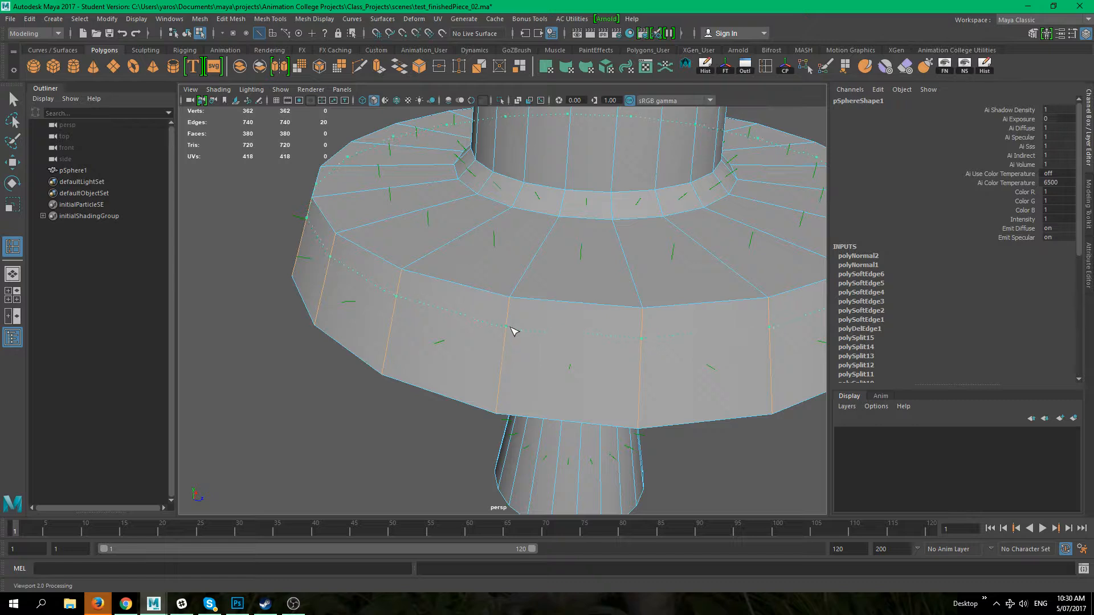
left_click_drag(509, 343, 504, 373)
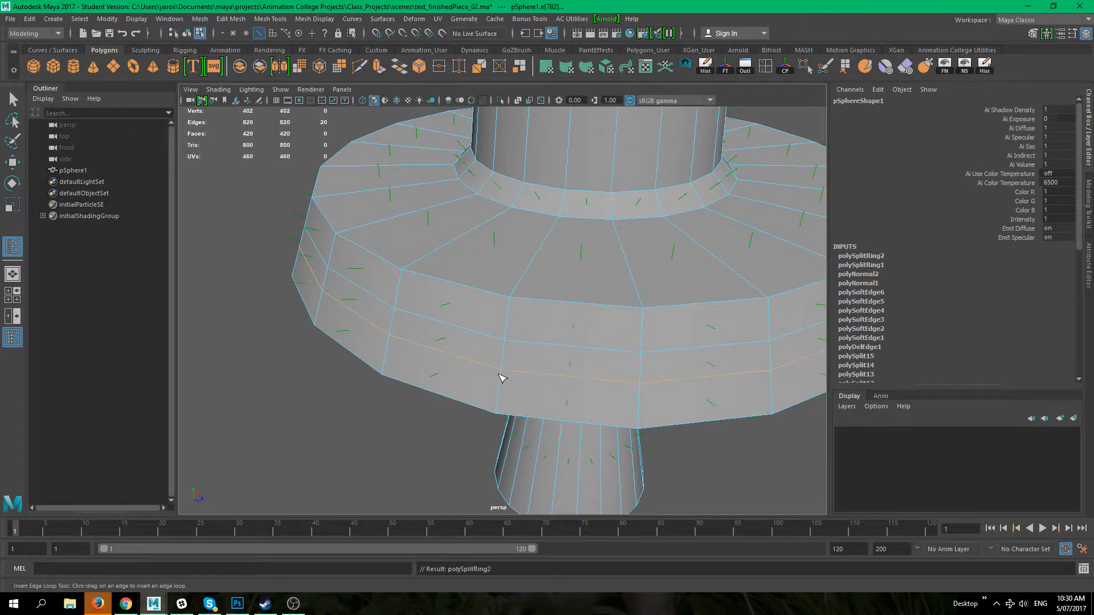
Step: Select every other face in the band around the flange's outer side wall
key("q")
scroll(330, 337, "down", 4)
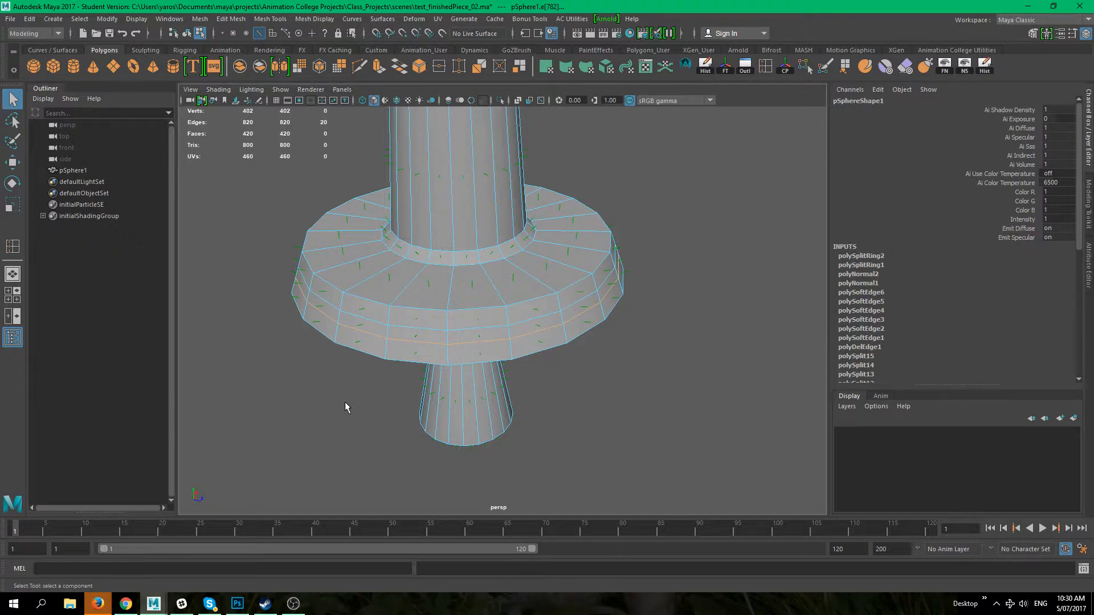
right_click_drag(372, 337, 370, 310)
left_click(367, 320)
left_click(461, 336, "shift")
left_click(574, 316, "shift")
left_click_drag(616, 391, 538, 423, "alt")
left_click(554, 341, "shift")
left_click(666, 324, "shift")
left_click_drag(683, 365, 548, 377, "alt")
left_click(446, 388, "shift")
left_click(578, 395, "shift")
left_click_drag(597, 416, 449, 358, "alt")
left_click(381, 333, "shift")
left_click(528, 338, "shift")
key("ctrl+z")
left_click(530, 330, "shift")
left_click_drag(530, 331, 583, 405, "alt")
left_click(479, 323, "shift")
left_click_drag(298, 296, 313, 320, "alt")
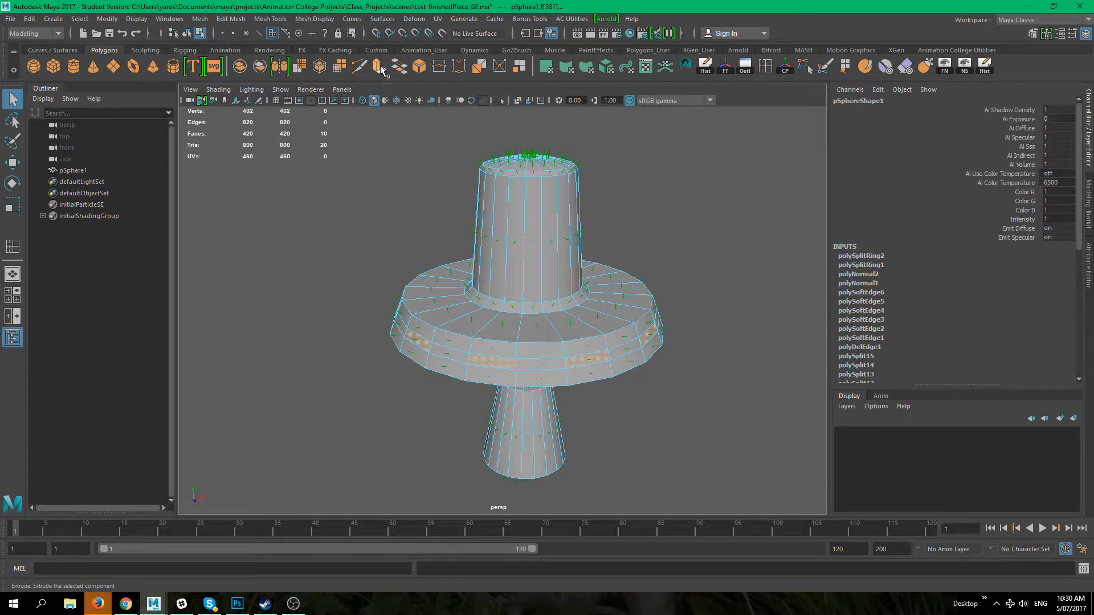
Step: Extrude the selected flange faces outward with a Local Translate Z of about 2.547 to form teeth
left_click(230, 20)
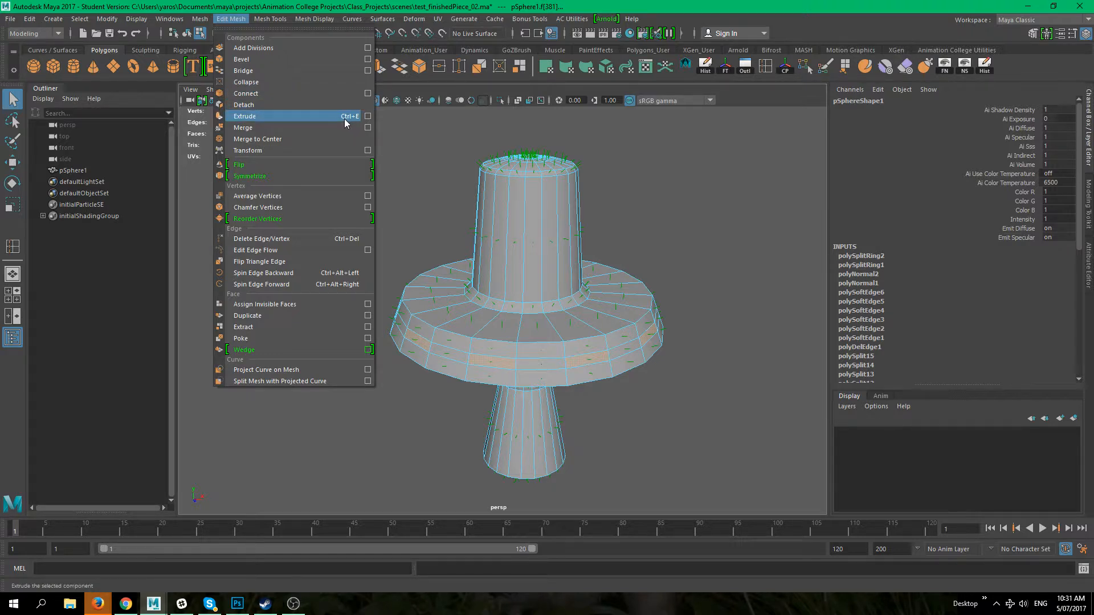
left_click(699, 277)
middle_click_drag(688, 257, 596, 237, "alt")
right_click_drag(583, 227, 625, 240, "alt")
middle_click_drag(624, 239, 673, 254, "alt")
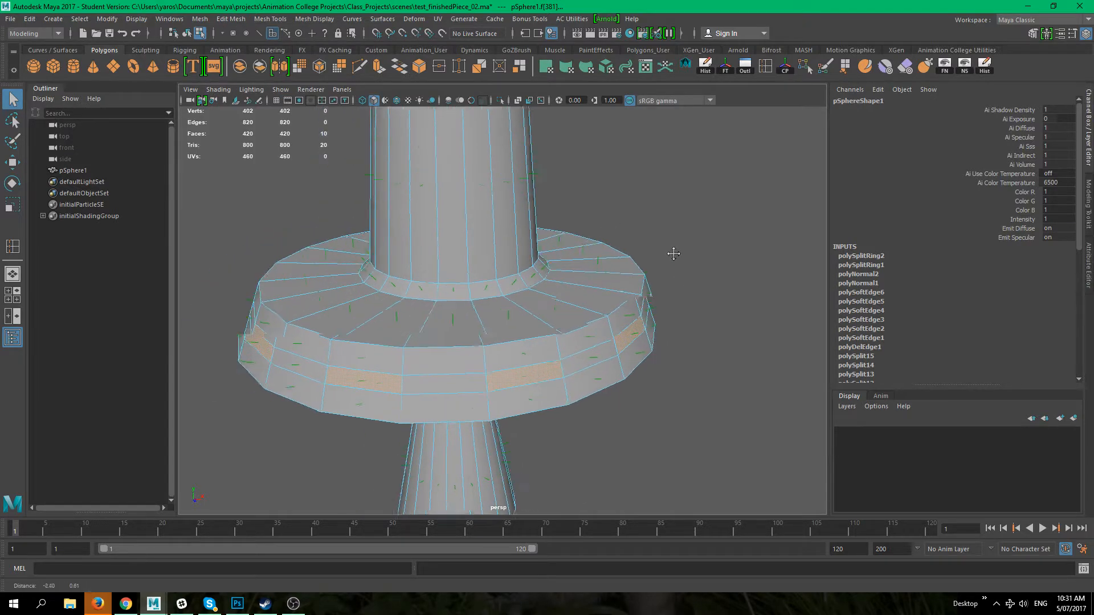
right_click_drag(673, 254, 547, 247, "alt")
left_click_drag(547, 247, 507, 302, "alt")
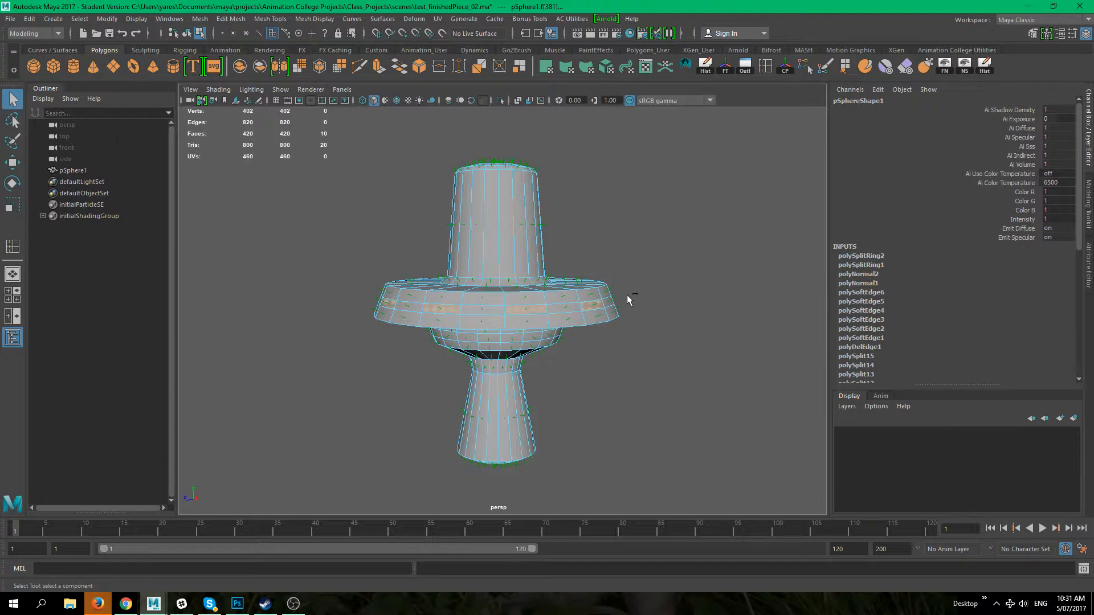
key("ctrl+e")
left_click_drag(610, 311, 447, 313, "alt")
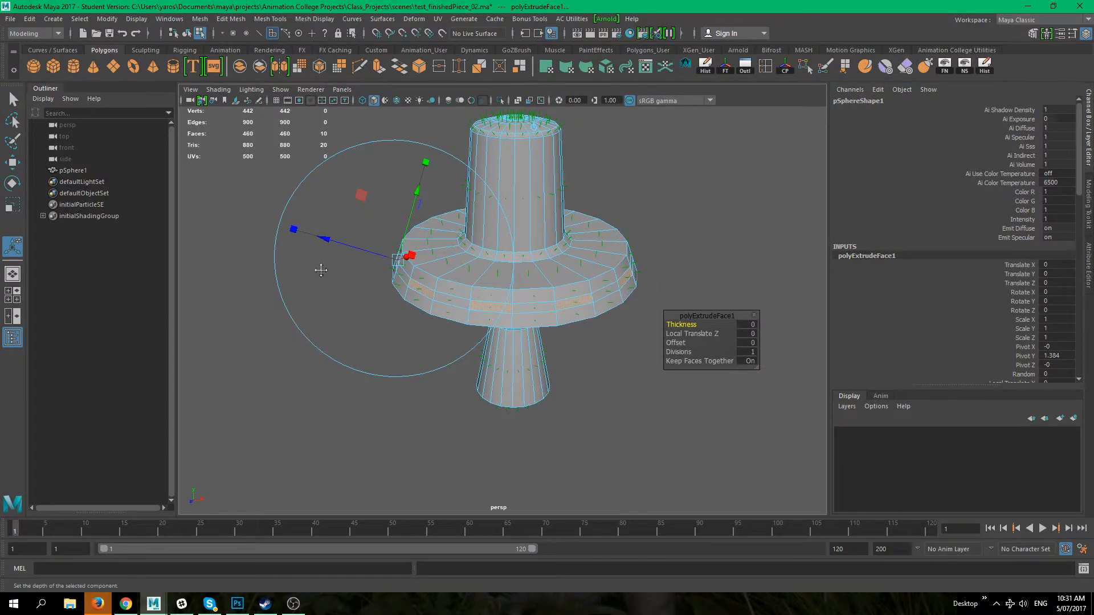
middle_click_drag(322, 272, 392, 292, "alt")
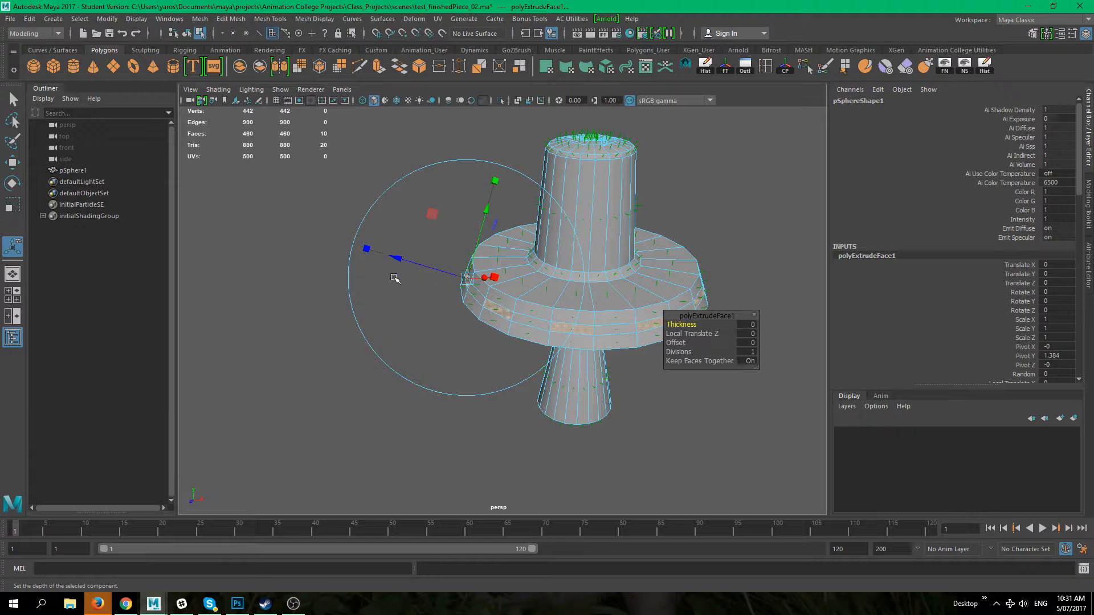
left_click_drag(481, 253, 461, 308, "alt")
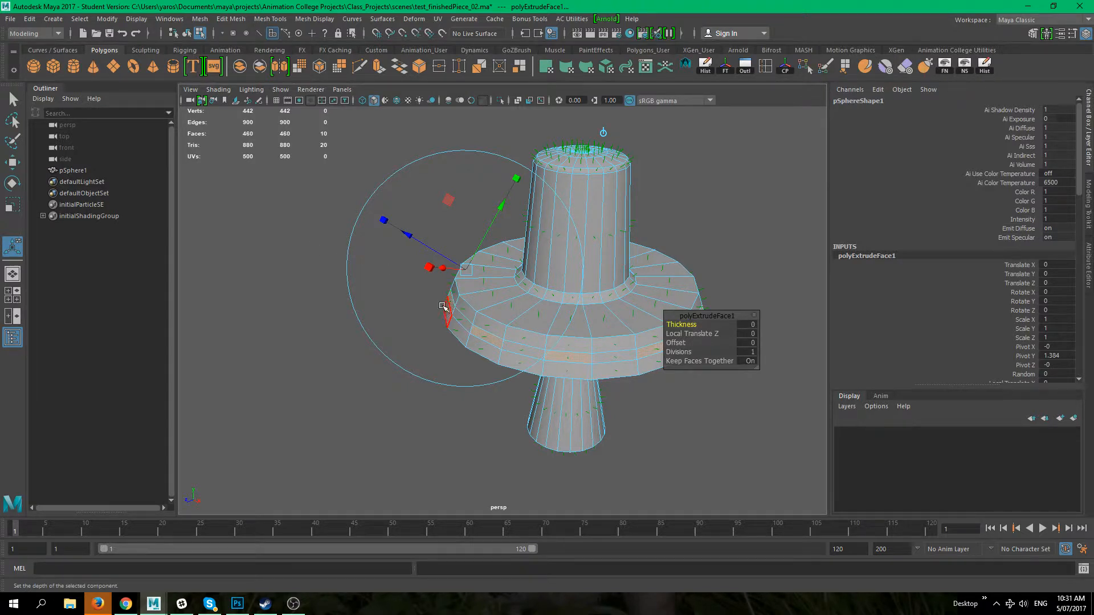
left_click_drag(402, 272, 437, 291, "alt")
right_click_drag(438, 291, 470, 299, "alt")
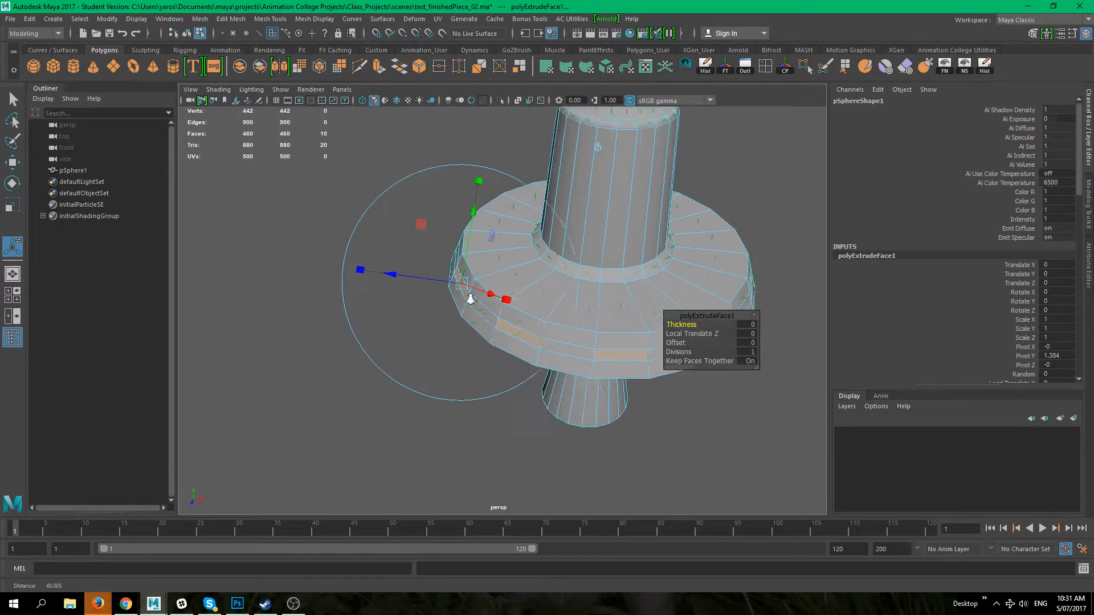
left_click_drag(383, 273, 361, 269)
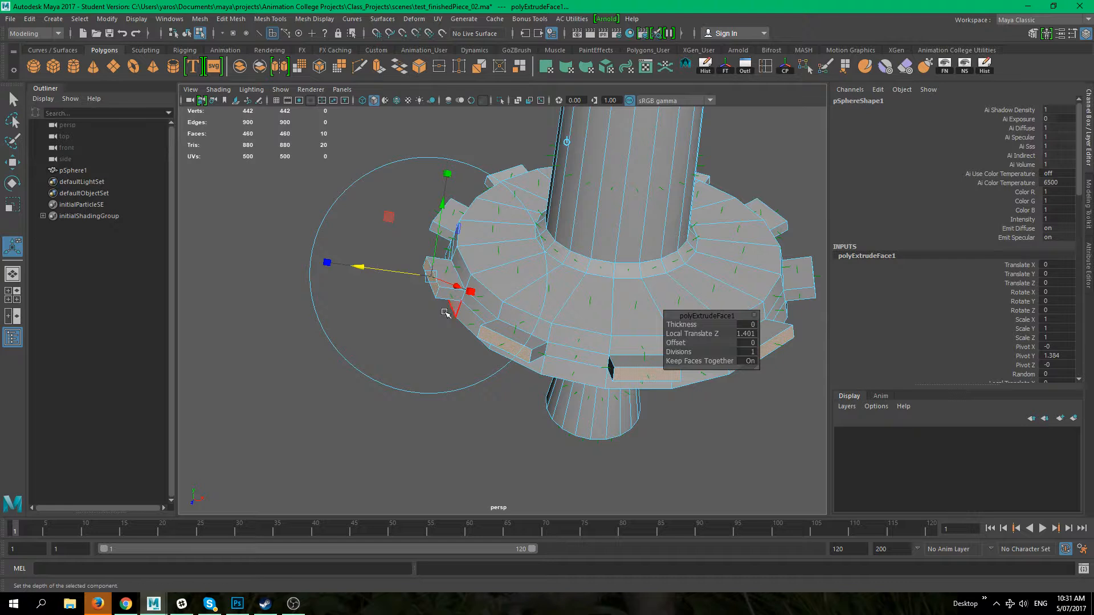
middle_click_drag(456, 335, 381, 309, "alt")
mouse_move(469, 317)
middle_mouse_down("alt")
mouse_move(408, 347)
mouse_move(487, 328)
middle_mouse_up("alt")
left_click_drag(377, 294, 423, 285, "alt")
middle_click_drag(354, 276, 355, 333, "alt")
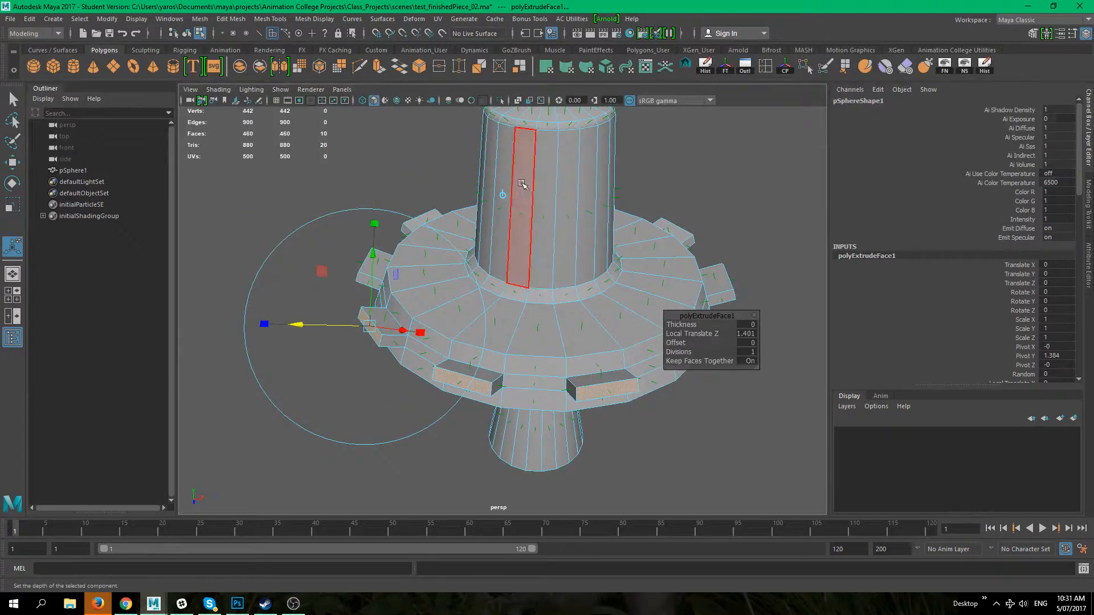
left_click(501, 195)
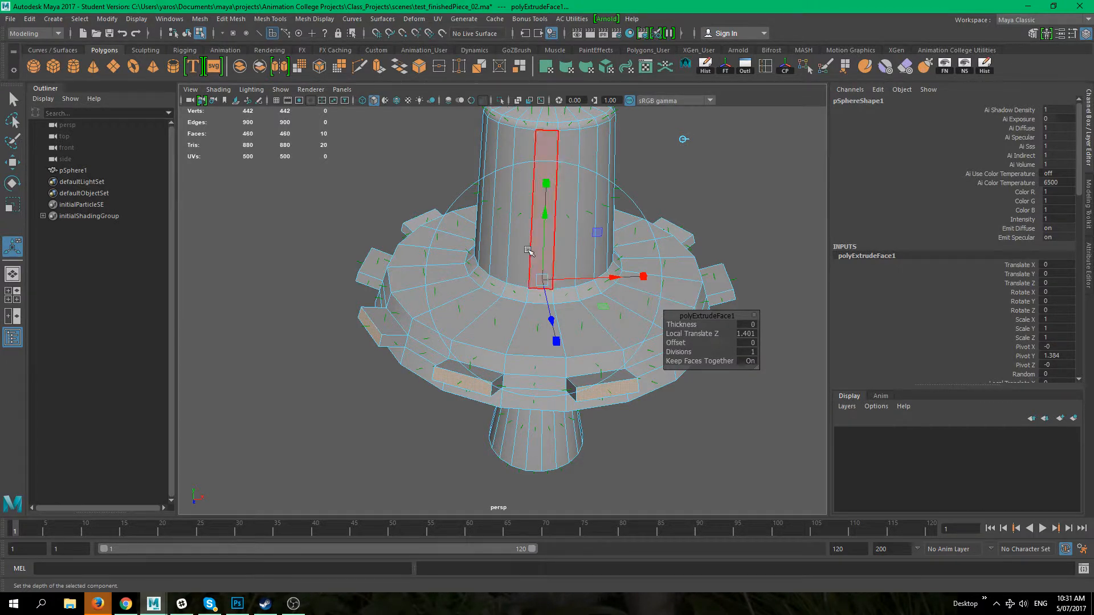
left_click_drag(551, 320, 672, 347)
scroll(531, 362, "down", 4)
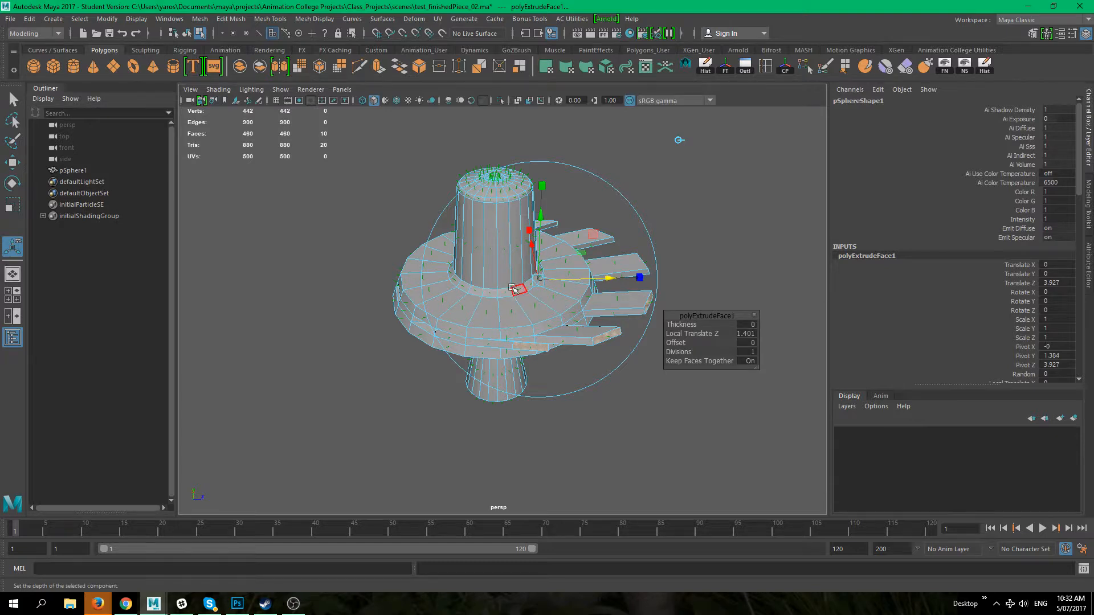
key("ctrl+z")
left_click_drag(635, 144, 442, 211, "alt")
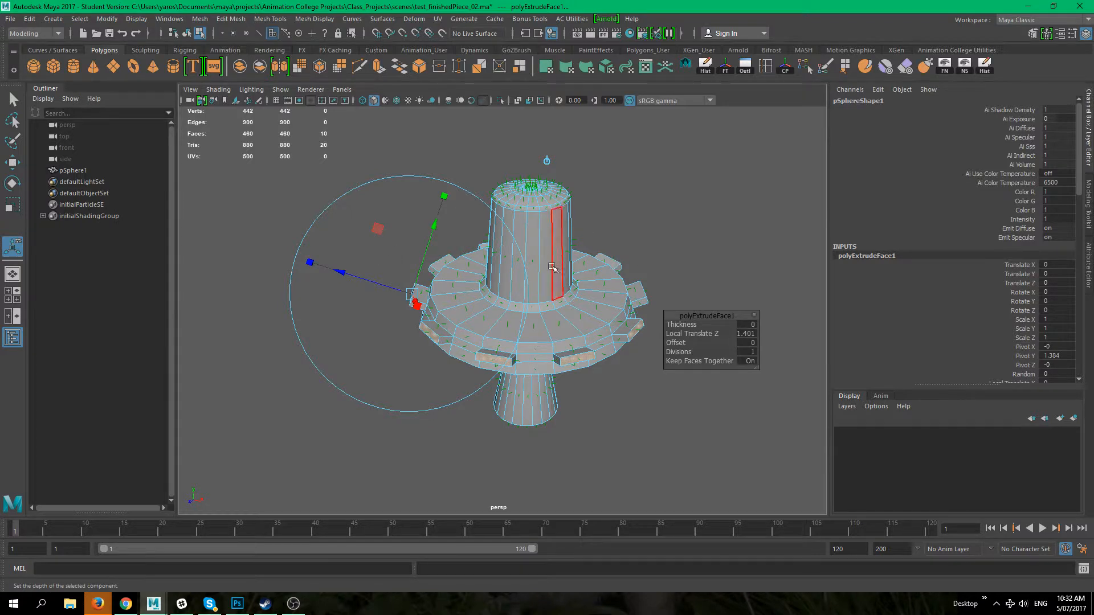
mouse_move(341, 272)
left_mouse_down()
mouse_move(305, 256)
mouse_move(351, 253)
mouse_move(340, 261)
mouse_move(333, 252)
left_mouse_up()
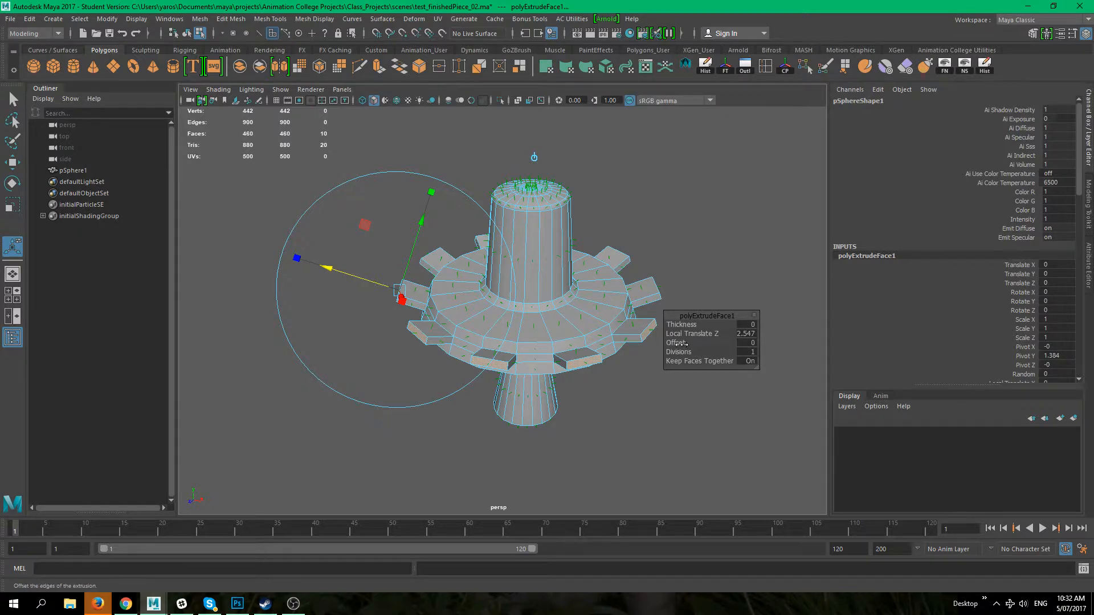
Step: Set the extrusion's Offset to 0.17 to taper the teeth, then deselect
left_click_drag(684, 342, 687, 343)
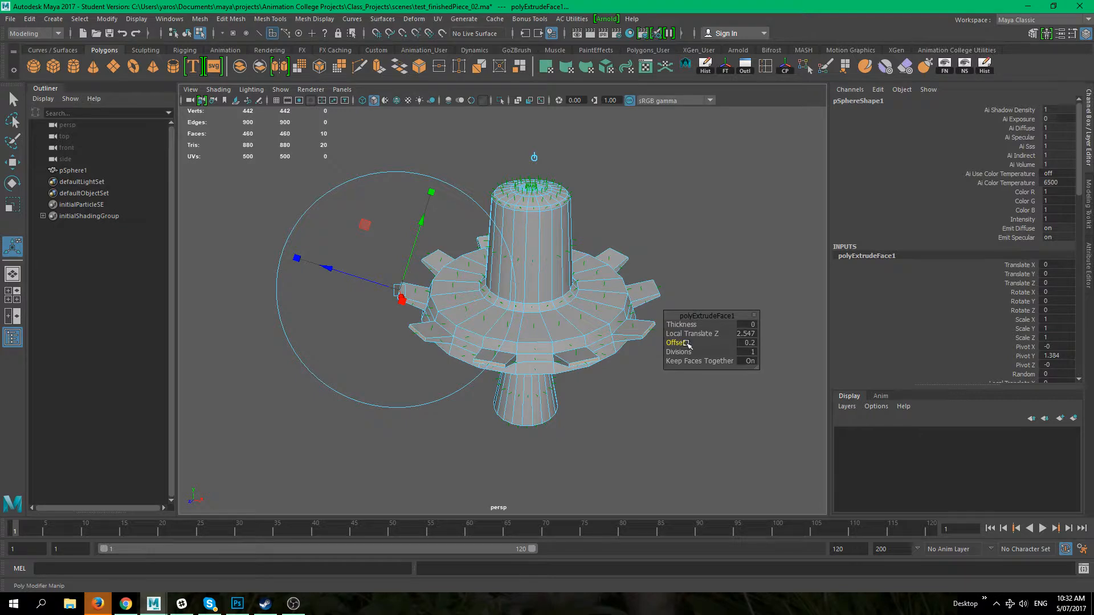
key("ctrl+z")
right_click_drag(608, 410, 659, 459, "alt")
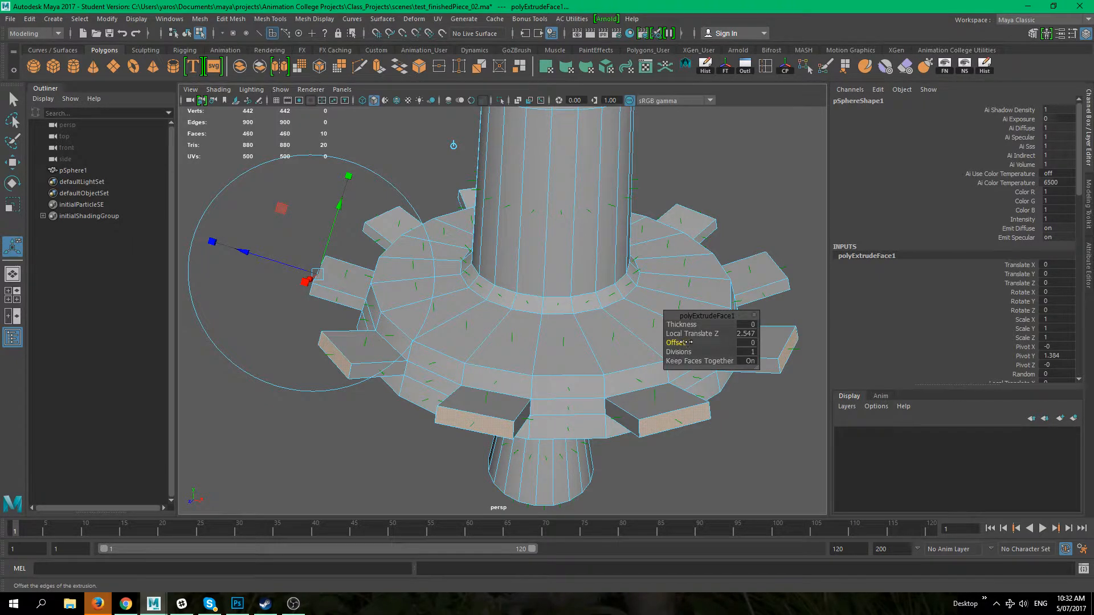
left_click_drag(685, 342, 688, 342)
key("ctrl+z")
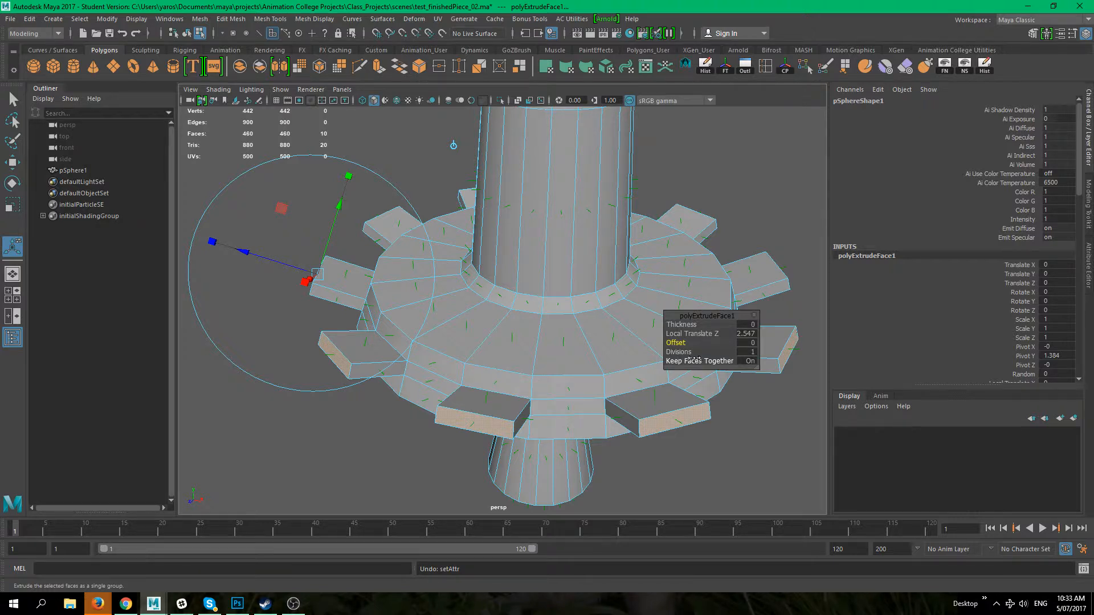
left_click_drag(685, 342, 671, 343)
left_click_drag(674, 342, 693, 345)
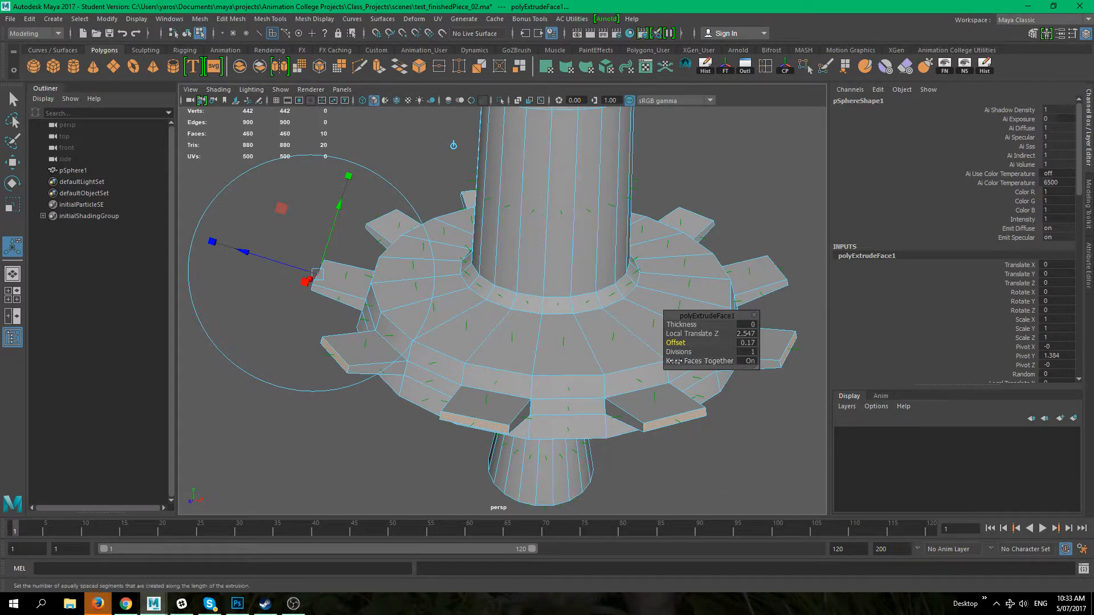
left_click(689, 464)
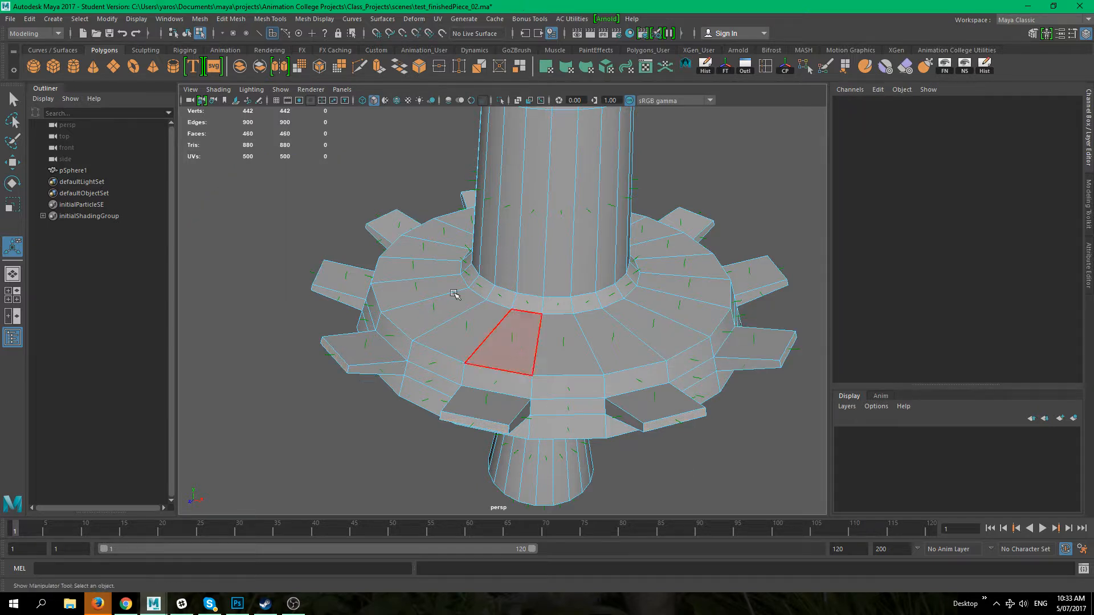
Step: Try extruding two column side faces outward 4.317 with Keep Faces Together off, then undo it all
left_click_drag(589, 428, 640, 374, "alt")
scroll(580, 335, "up", 8)
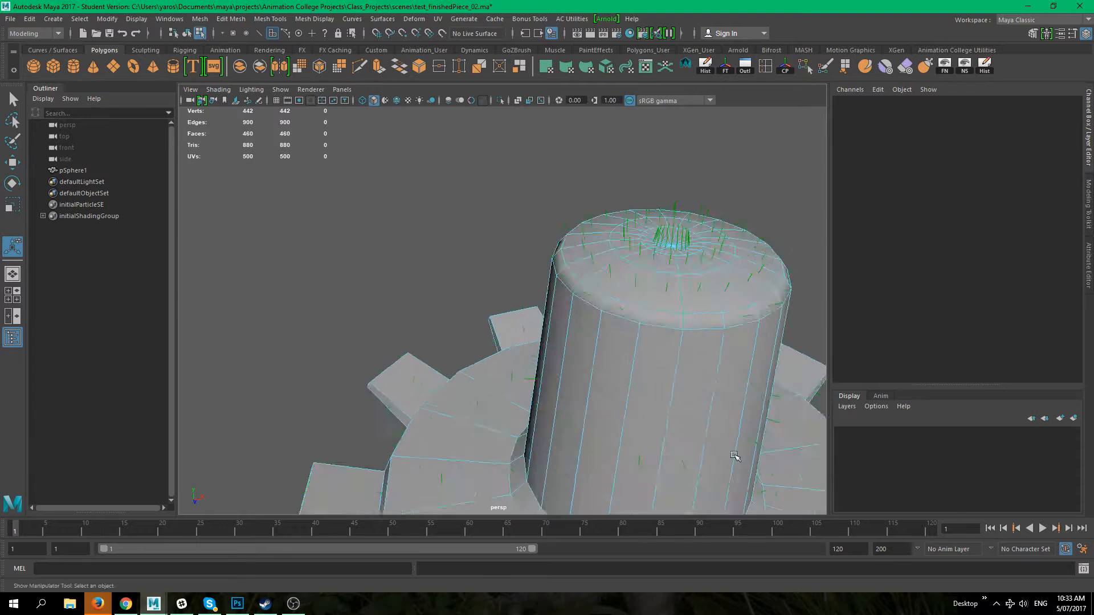
left_click(535, 349)
left_click(586, 382, "shift")
mouse_move(587, 383)
left_mouse_down("alt")
mouse_move(598, 342)
mouse_move(684, 381)
mouse_move(564, 386)
mouse_move(582, 398)
left_mouse_up("alt")
key("ctrl+e")
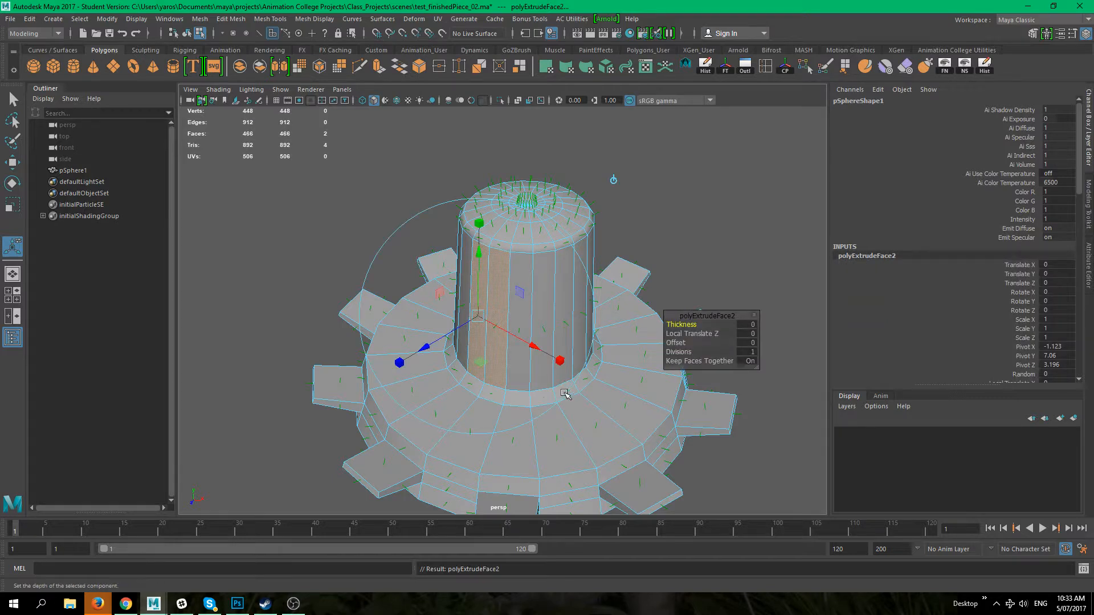
left_click_drag(426, 345, 525, 386)
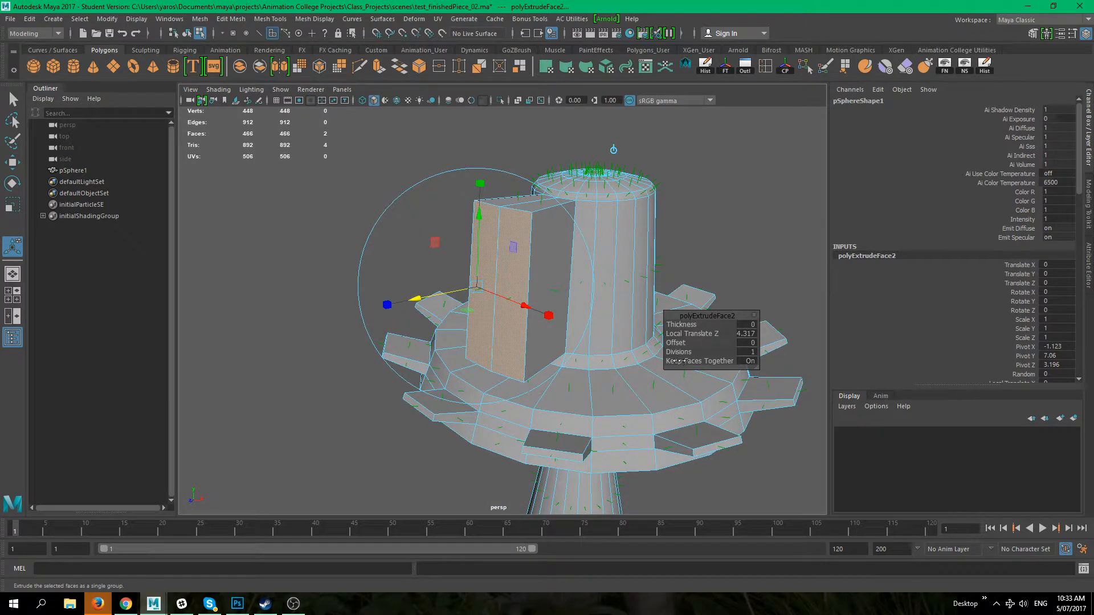
left_click(749, 361)
left_click_drag(672, 353, 533, 301, "alt")
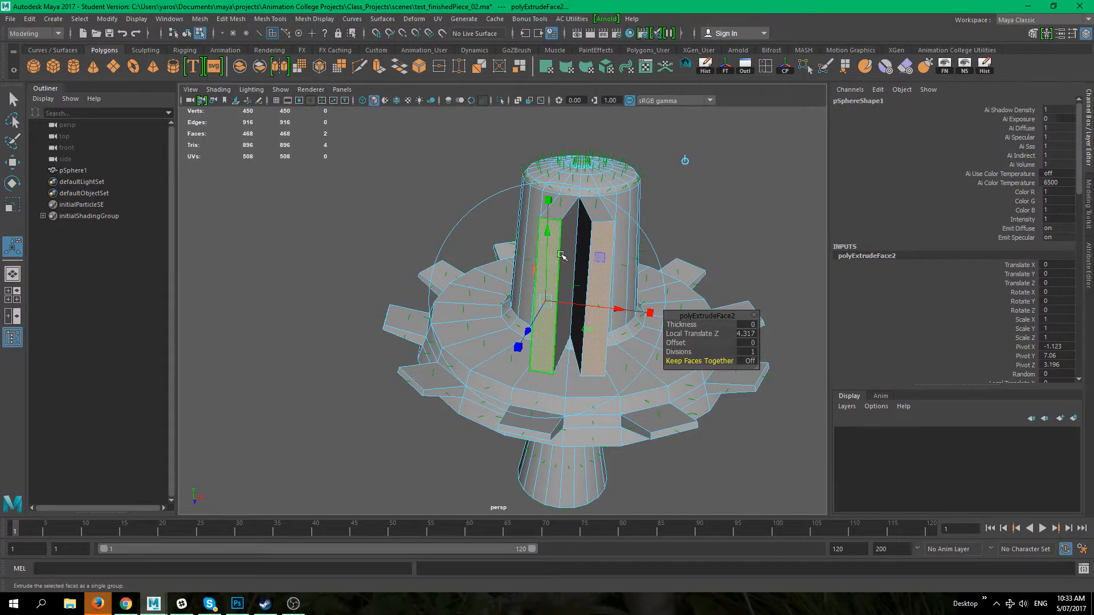
left_click_drag(518, 328, 592, 308, "alt")
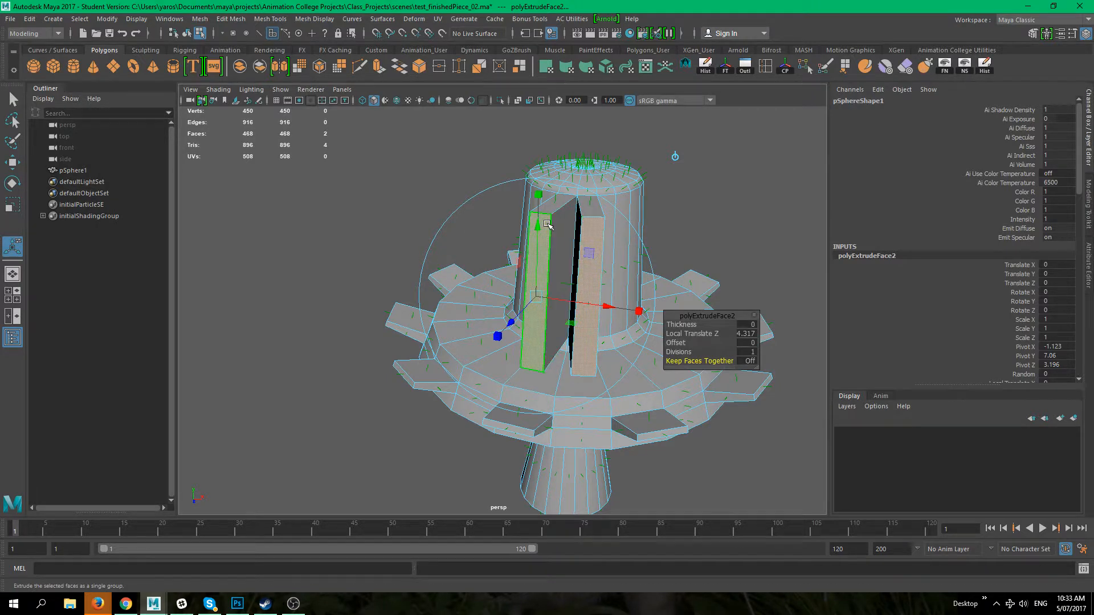
left_click_drag(538, 194, 541, 197)
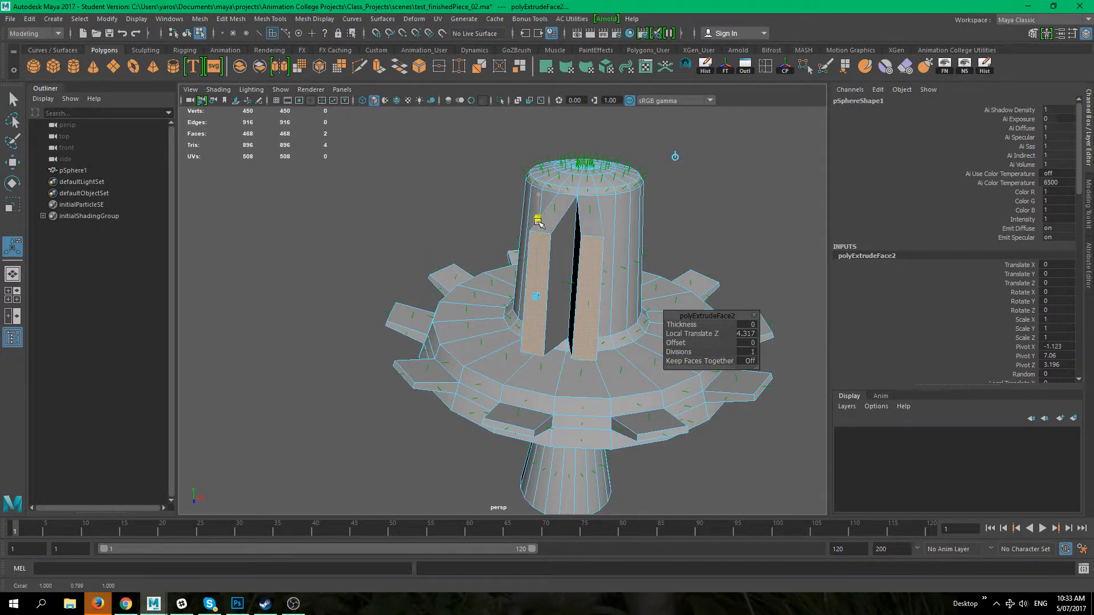
left_click_drag(537, 236, 537, 237)
left_click_drag(647, 252, 637, 211)
key("ctrl+z")
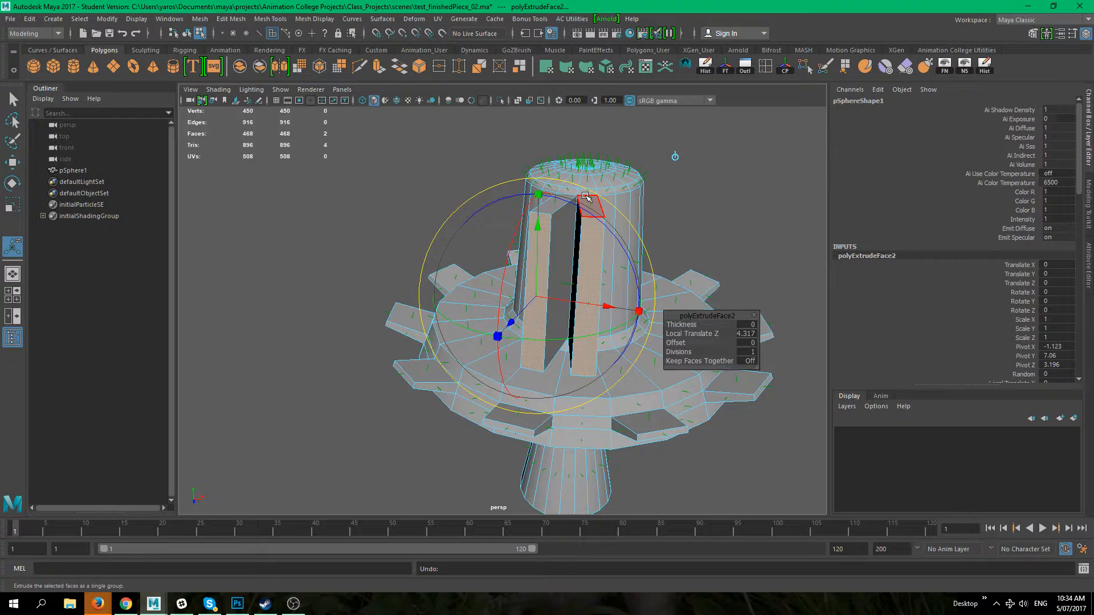
left_click_drag(637, 358, 411, 295, "alt")
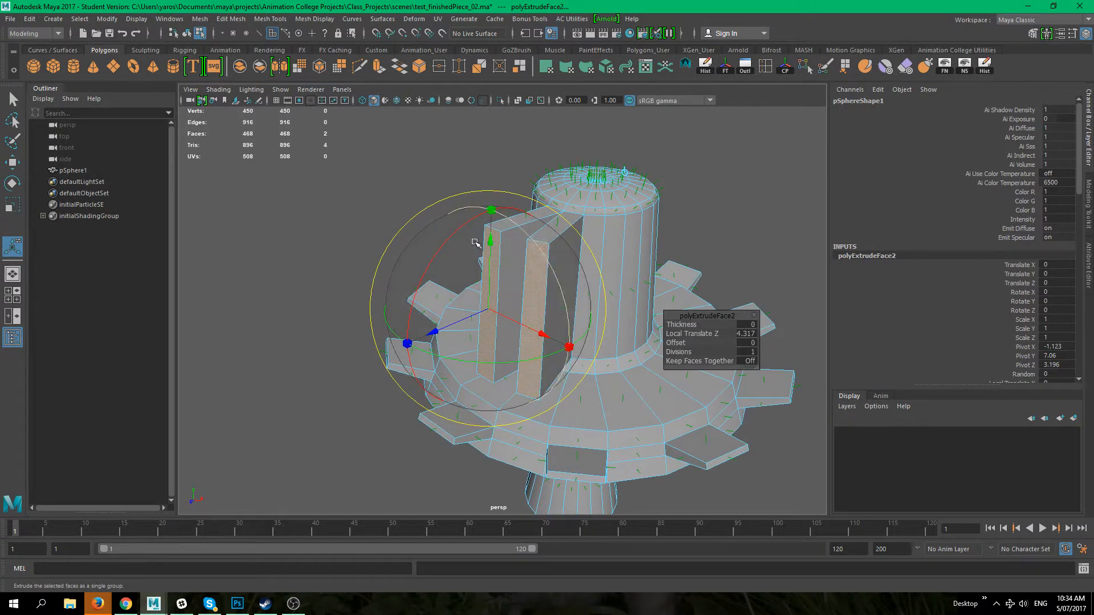
left_click_drag(435, 331, 502, 375)
key("ctrl+z")
key("ctrl+z")
key("ctrl+z")
key("ctrl+z")
key("ctrl+z")
key("ctrl+z")
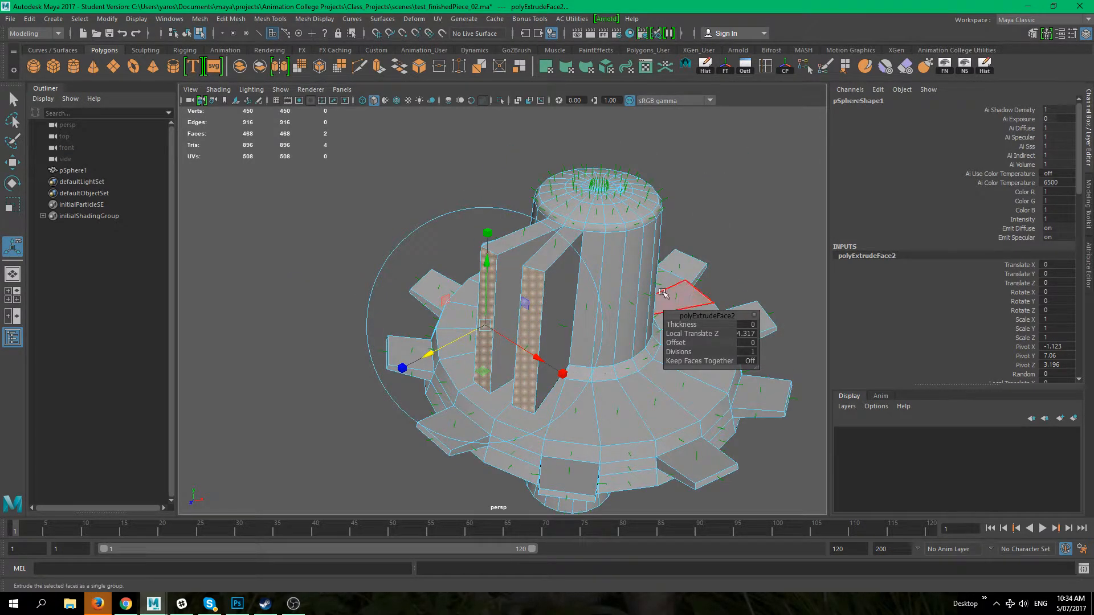
key("ctrl+z")
key("ctrl+z")
key("ctrl+z")
key("ctrl+z")
key("ctrl+z")
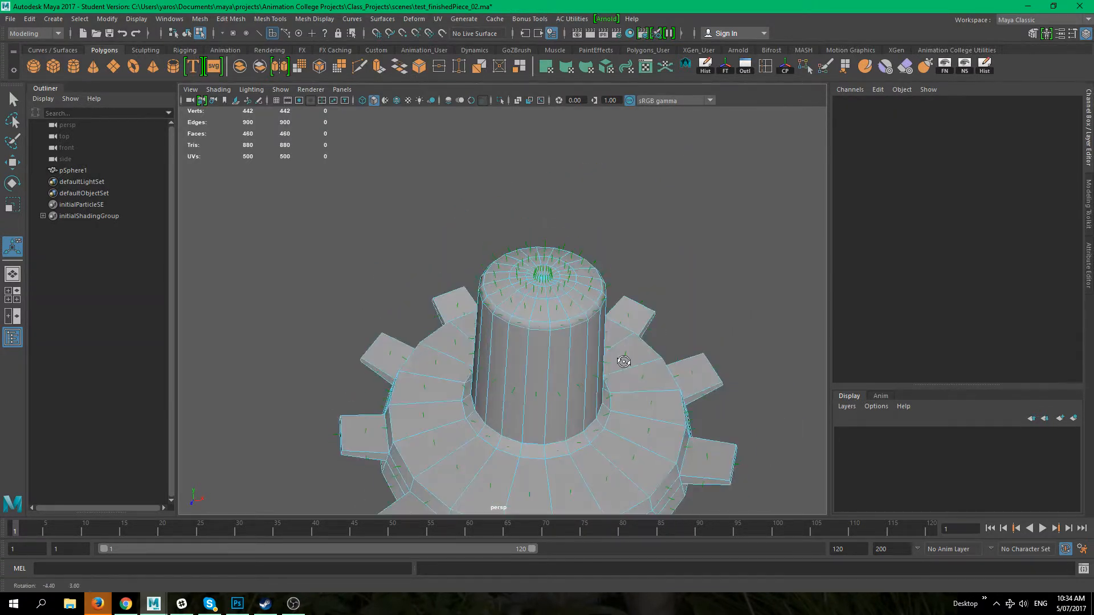
key("ctrl+z")
key("ctrl+z")
Step: Select the sphere mesh and turn off its face normals display
right_click_drag(527, 276, 582, 261)
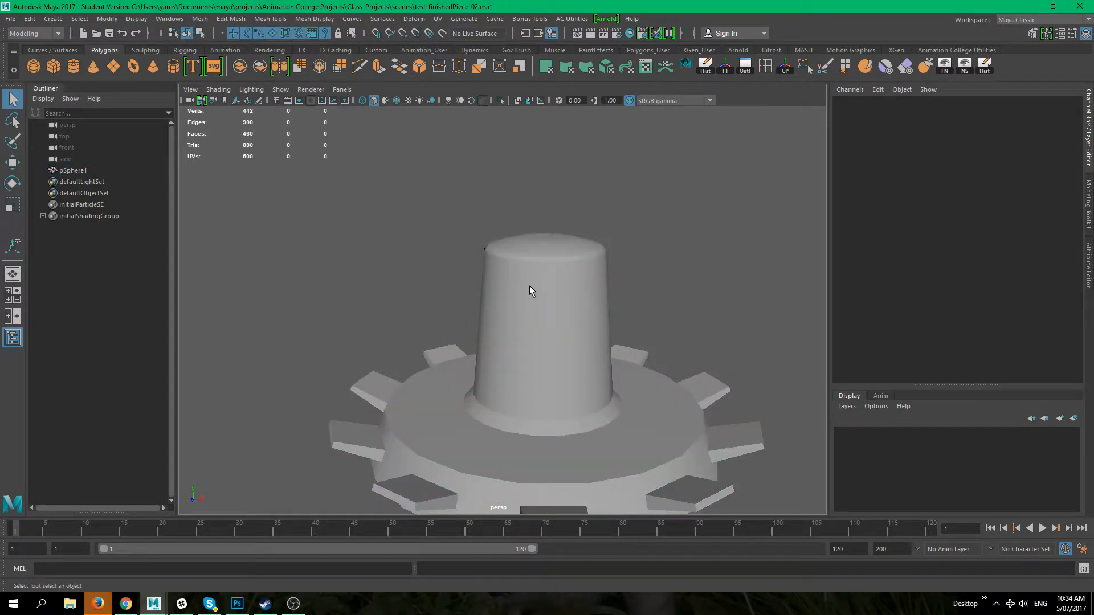
left_click(528, 286)
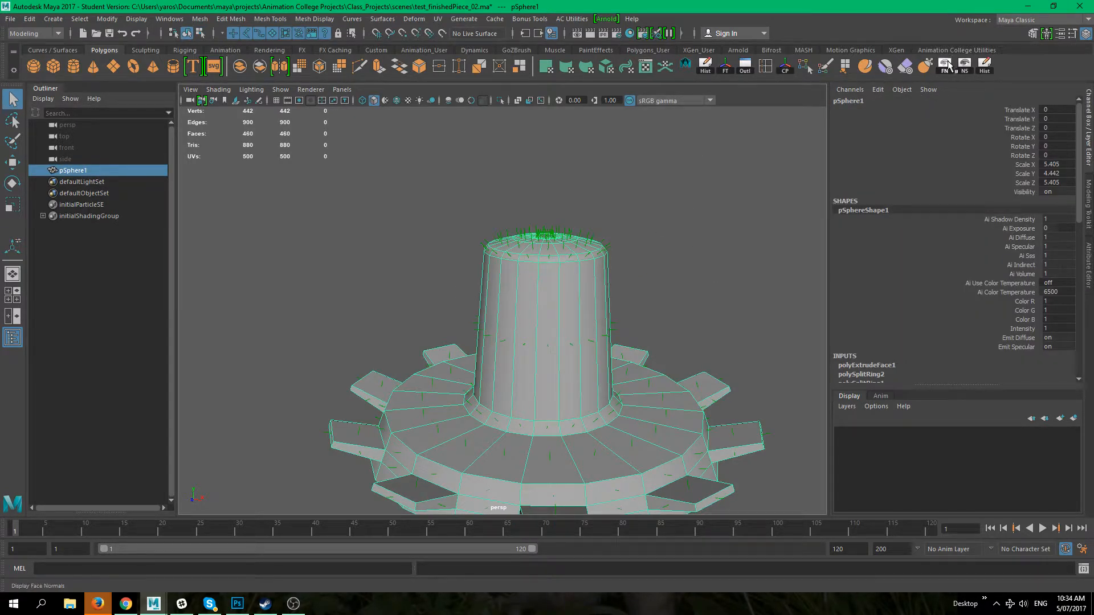
left_click(625, 244)
left_click(549, 298)
left_click_drag(549, 298, 553, 245, "alt")
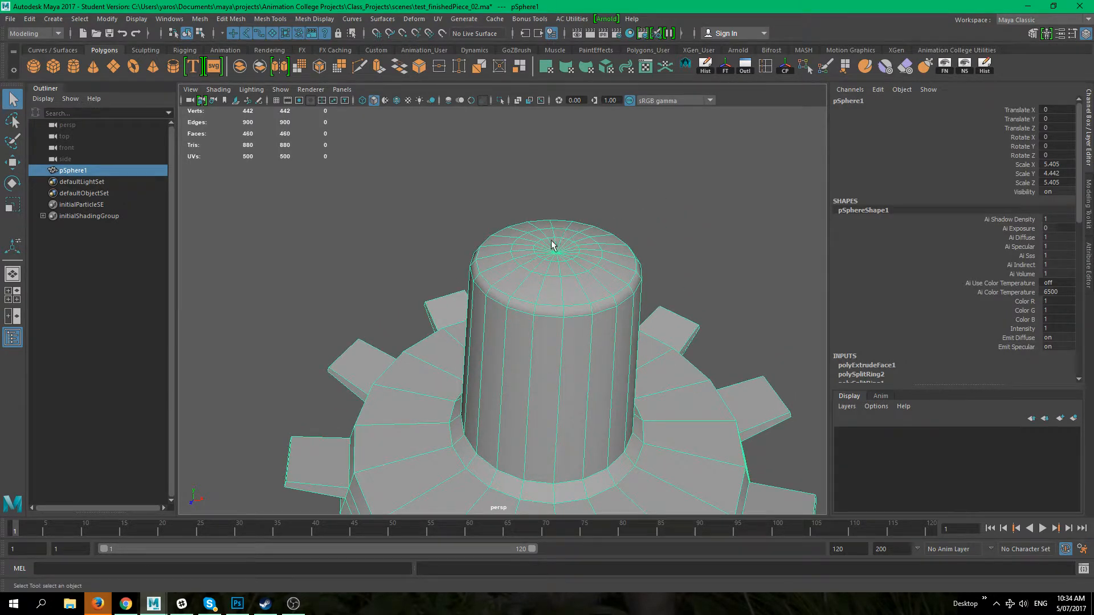
Step: Select the inner rings of faces on the column's top cap
right_click_drag(566, 254, 553, 288)
left_click_drag(554, 287, 574, 310, "alt")
left_click(568, 310)
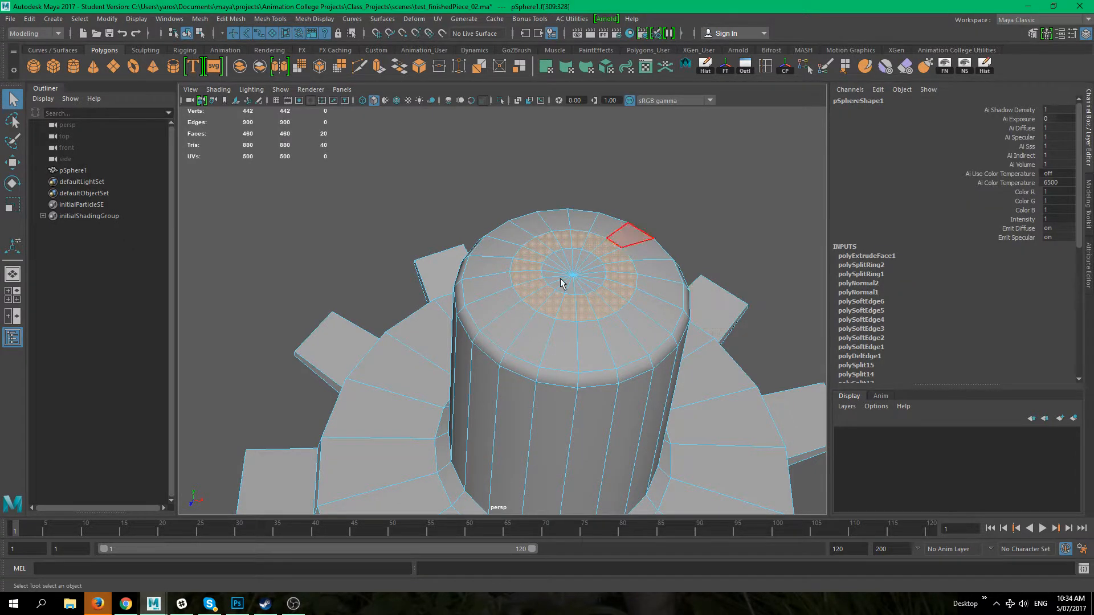
left_click_drag(677, 301, 647, 329, "alt")
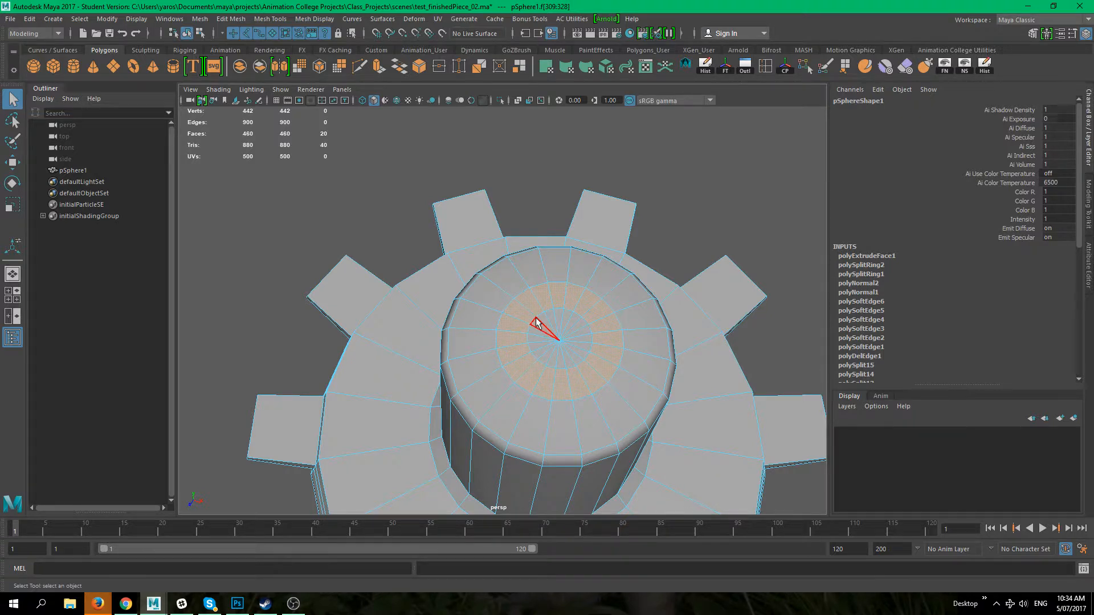
right_click_drag(551, 318, 567, 309, "alt")
middle_click_drag(567, 309, 436, 241, "alt")
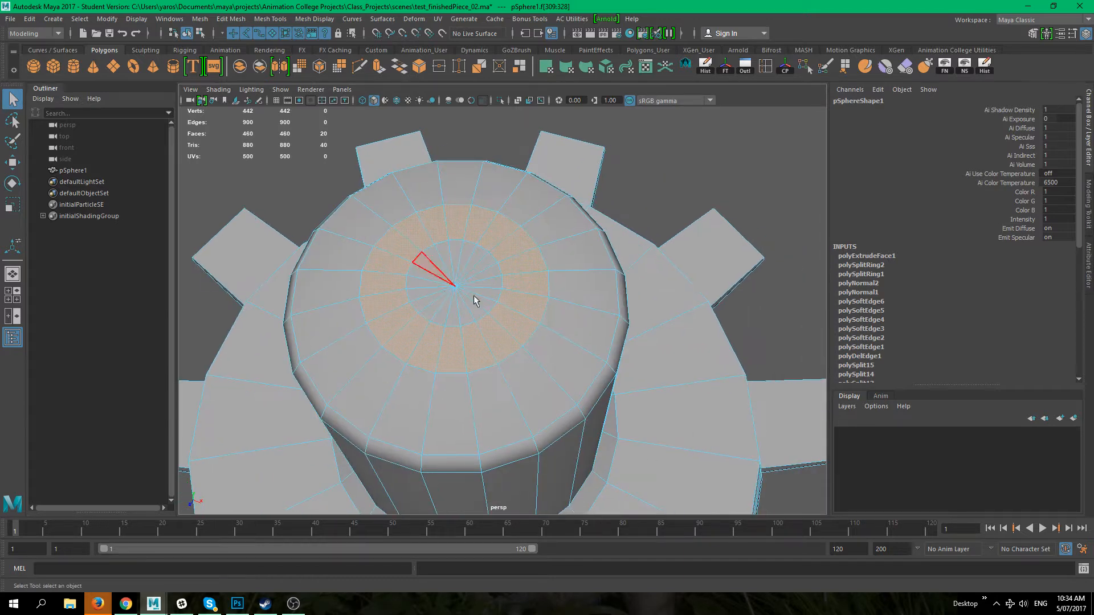
left_click(456, 255, "shift")
middle_click_drag(456, 254, 501, 253, "alt")
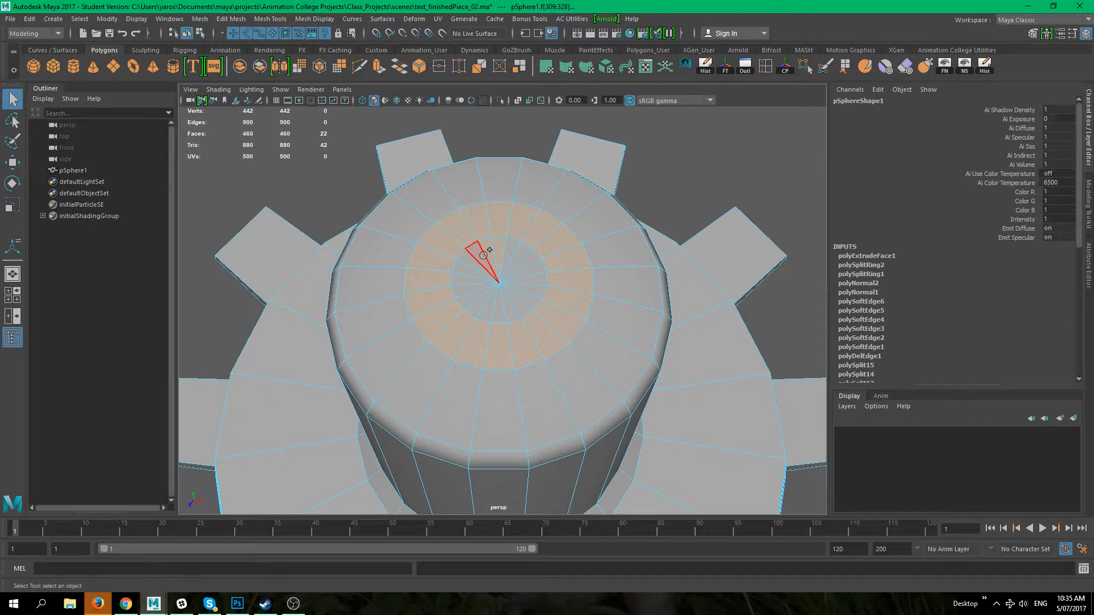
mouse_move(480, 291)
left_mouse_down()
mouse_move(512, 310)
mouse_move(512, 256)
left_mouse_up()
right_click_drag(593, 313, 469, 347, "alt")
middle_click_drag(469, 347, 457, 261, "alt")
left_click_drag(488, 330, 509, 360, "alt")
right_click_drag(542, 359, 656, 337, "alt")
middle_click_drag(536, 291, 525, 471, "alt")
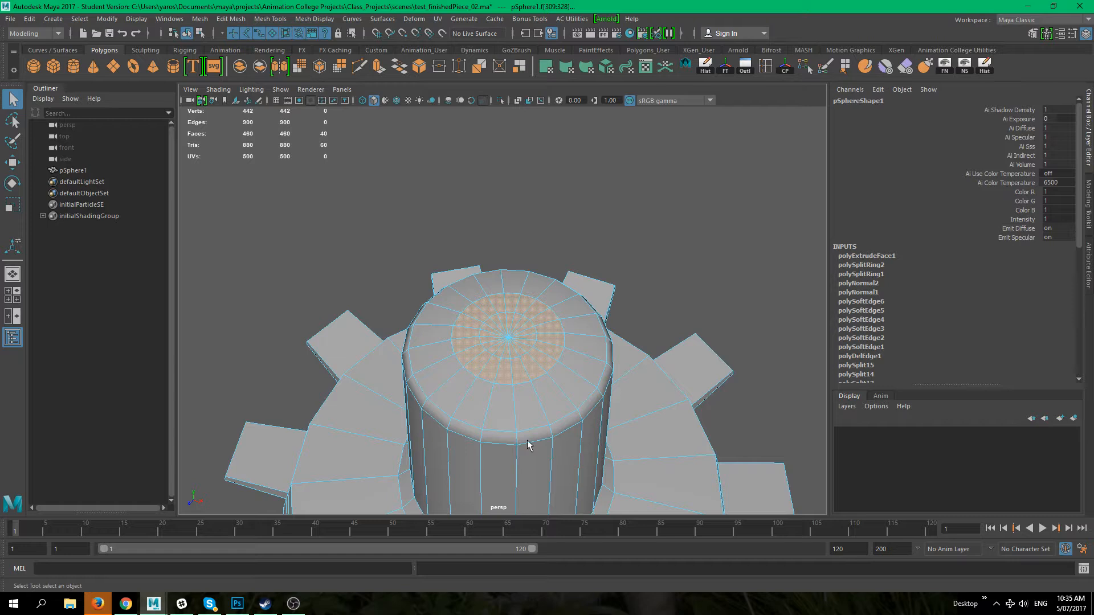
right_click_drag(558, 436, 477, 393, "alt")
left_click_drag(477, 393, 466, 401, "alt")
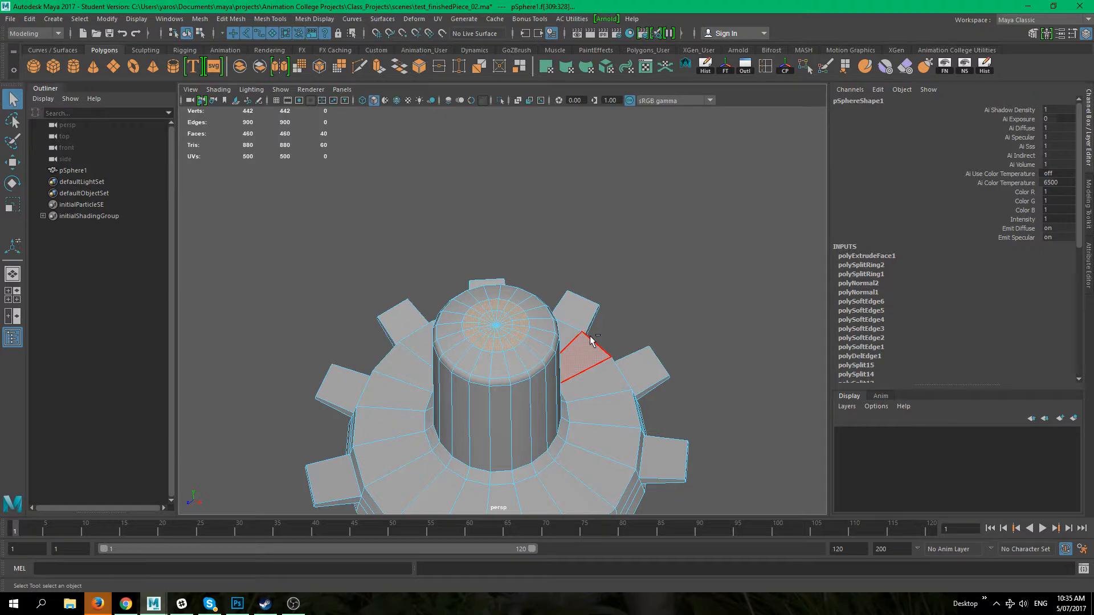
Step: Extrude the selected top cap faces and move them upward to form a narrow boss on the column
key("ctrl+e")
left_click_drag(525, 413, 524, 381, "alt")
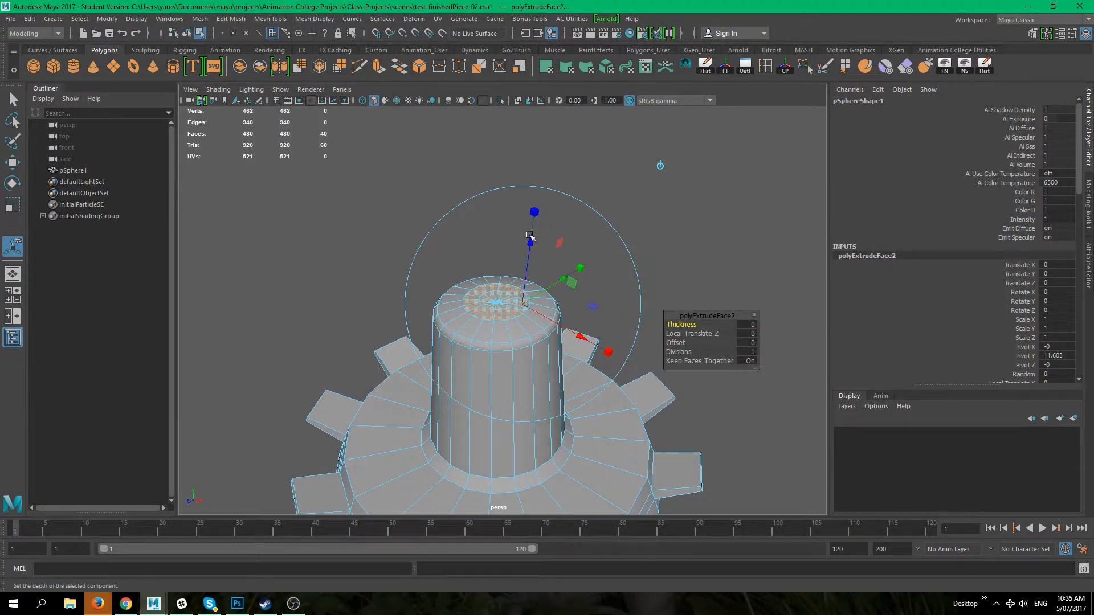
left_click_drag(502, 330, 498, 284, "alt")
left_click_drag(530, 202, 560, 142)
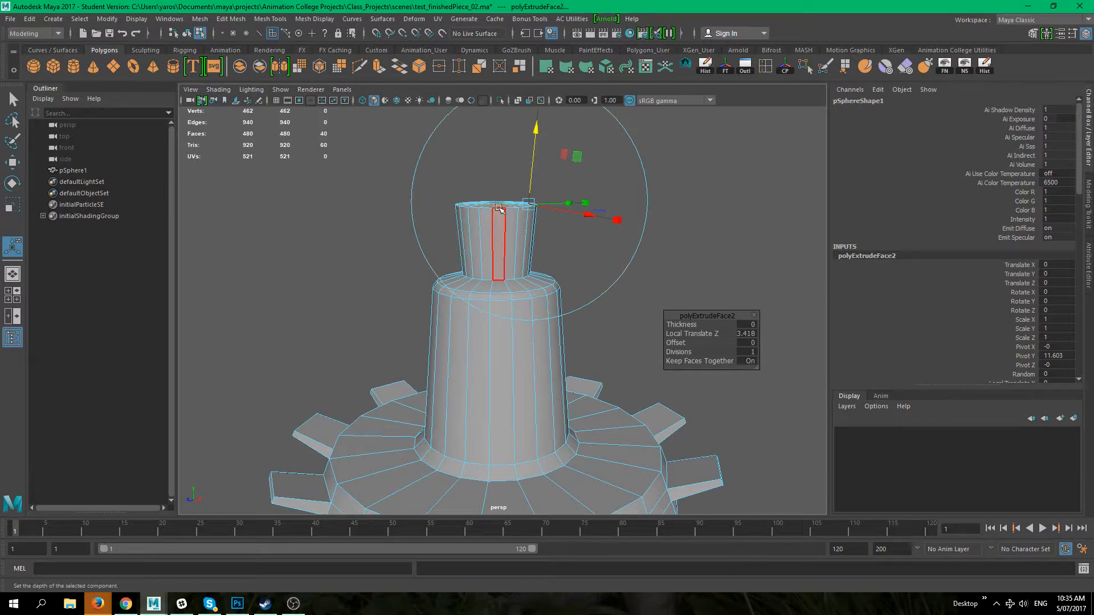
left_click_drag(496, 236, 501, 251, "alt")
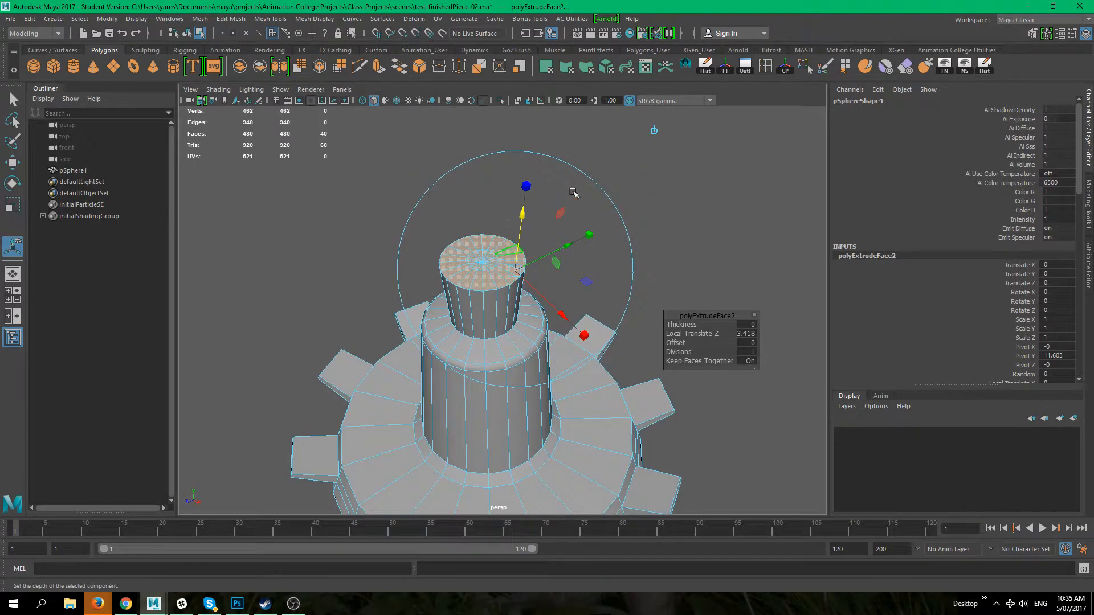
left_click_drag(574, 192, 593, 247, "alt")
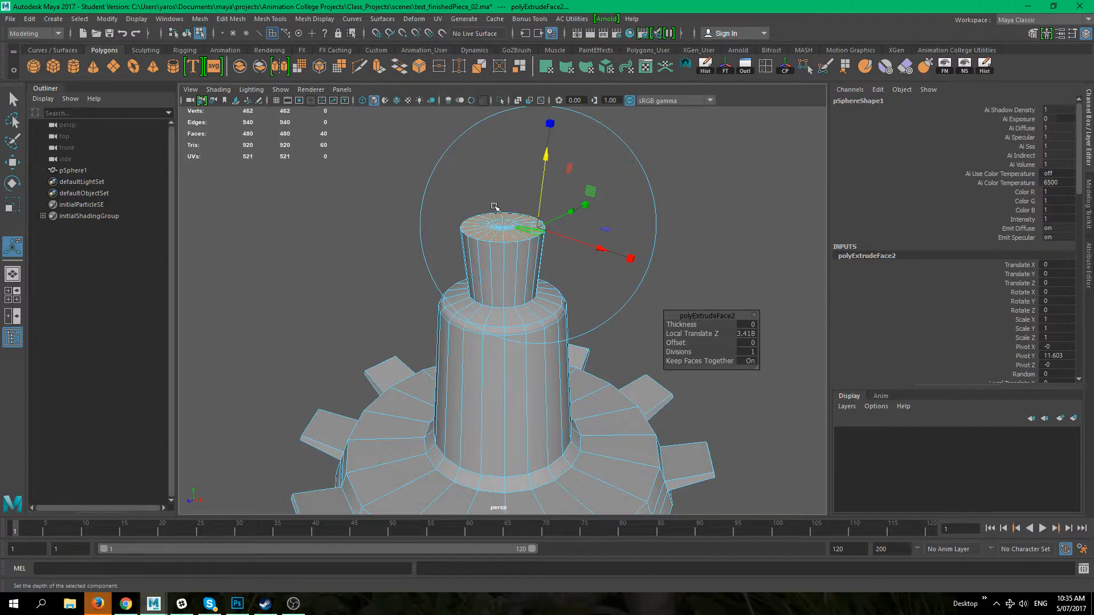
left_click_drag(516, 247, 542, 261, "alt")
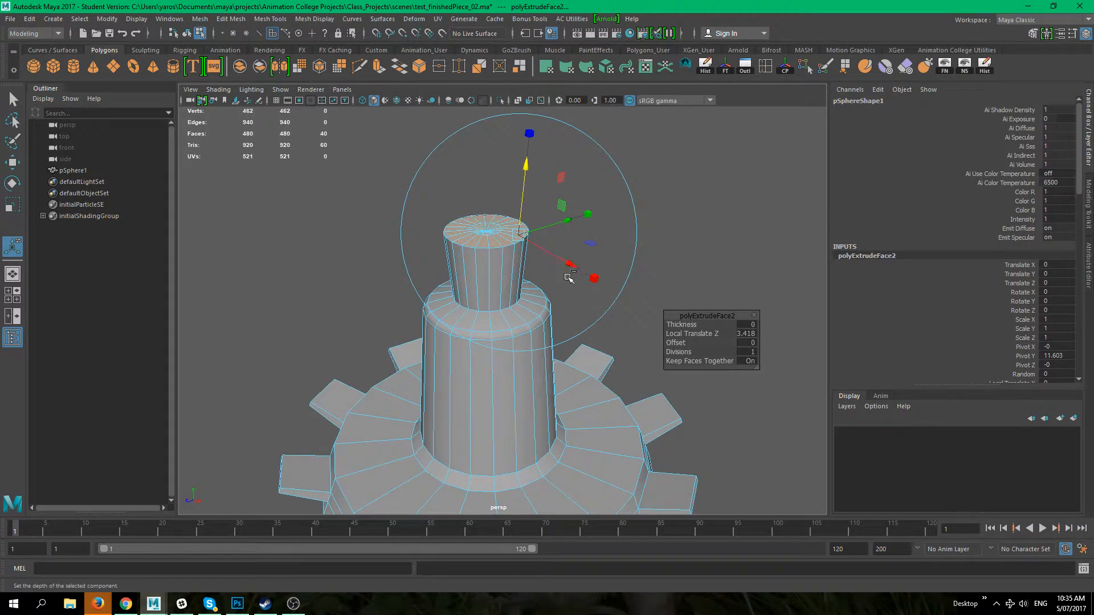
key("ctrl+z")
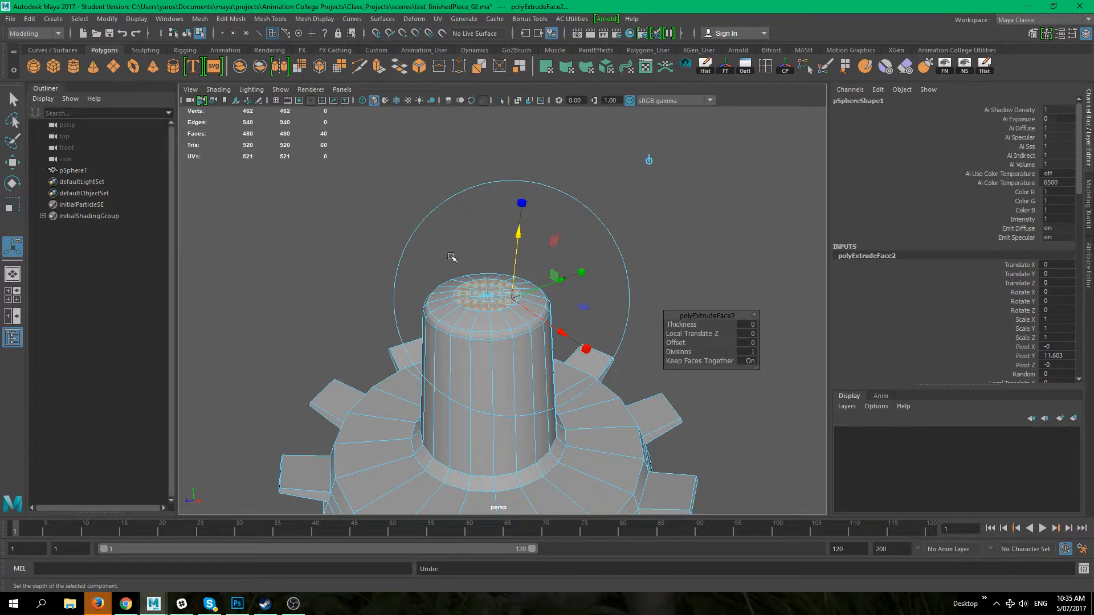
key("w")
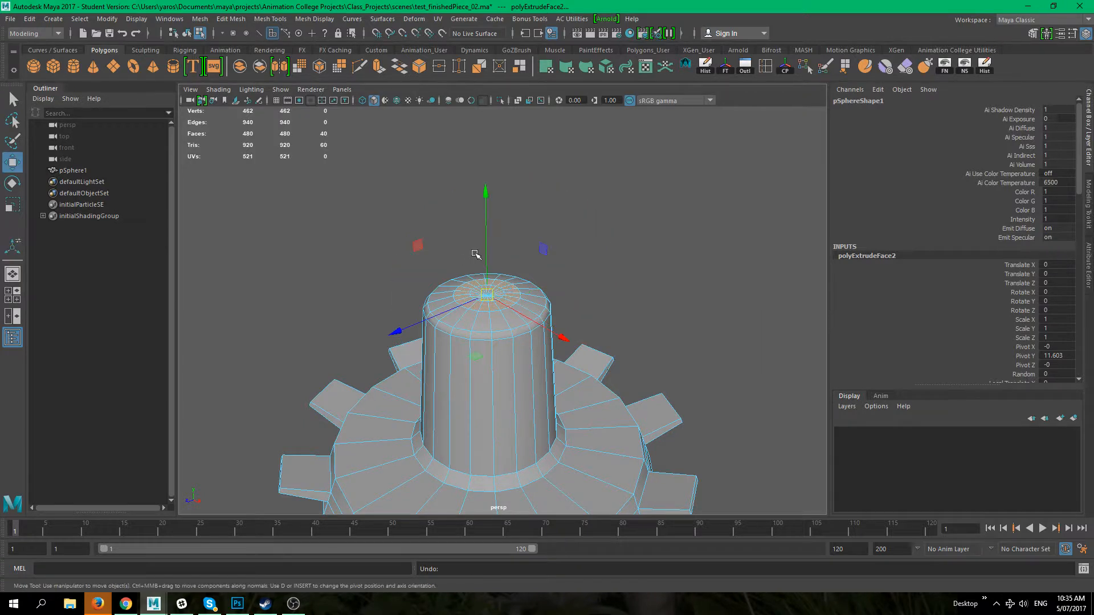
left_click_drag(489, 246, 488, 117)
left_click_drag(547, 228, 479, 256, "alt")
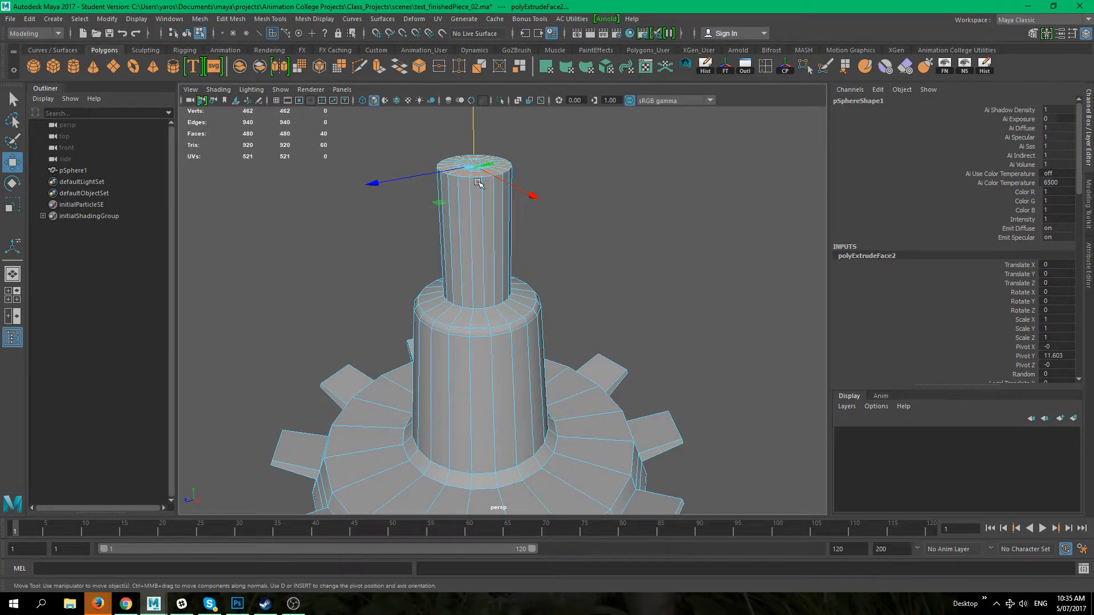
mouse_move(556, 275)
left_mouse_down("alt")
mouse_move(525, 237)
mouse_move(584, 259)
mouse_move(555, 278)
left_mouse_up("alt")
Step: Insert two horizontal edge loops around the tapered stem below the flange
middle_click_drag(481, 166, 522, 229, "alt")
left_click_drag(539, 209, 540, 317)
middle_click_drag(534, 315, 513, 225, "alt")
left_click(587, 284)
middle_click_drag(568, 298, 555, 230, "alt")
right_click_drag(530, 230, 610, 281, "alt")
left_click_drag(575, 242, 563, 285, "alt")
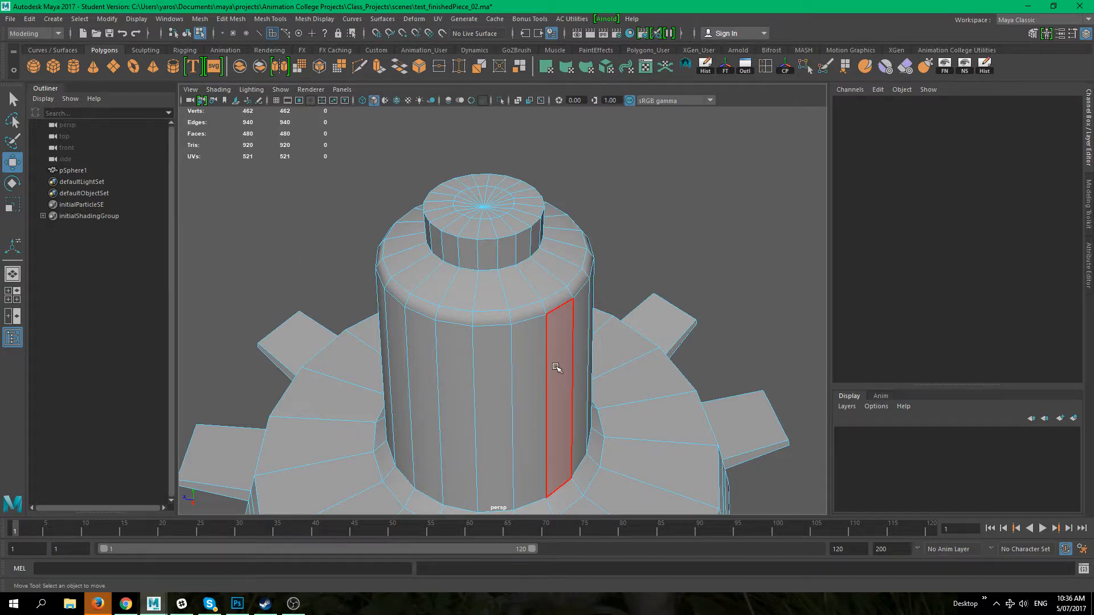
right_click_drag(633, 350, 585, 343, "alt")
middle_click_drag(585, 342, 605, 272, "alt")
right_click_drag(698, 416, 517, 361, "alt")
left_click_drag(596, 366, 611, 391, "alt")
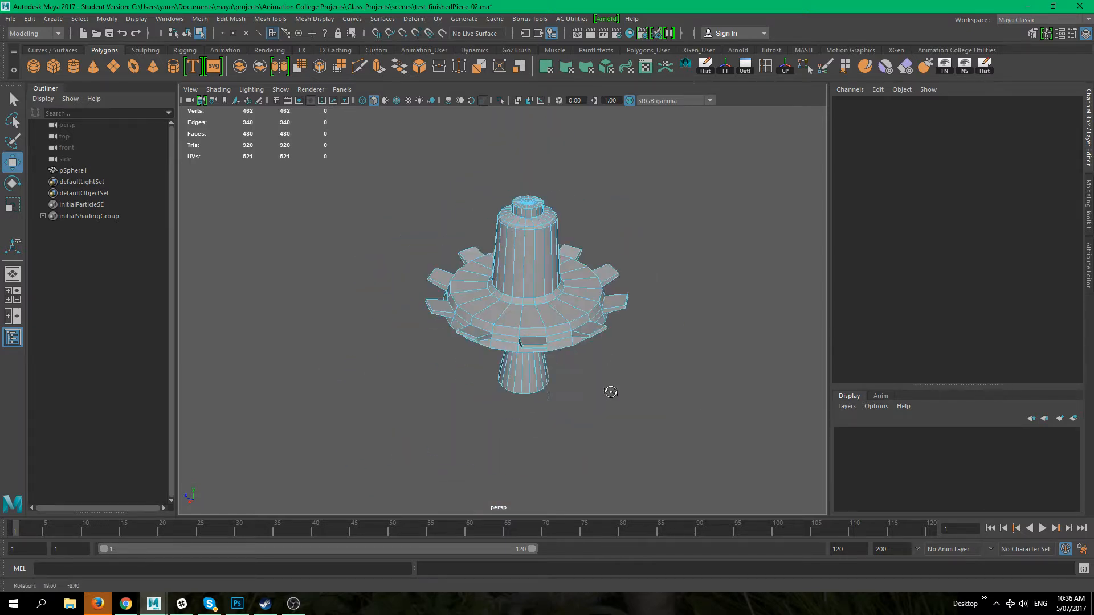
middle_click_drag(526, 306, 491, 260, "alt")
left_click_drag(491, 260, 541, 399, "alt")
middle_click_drag(540, 399, 520, 371, "alt")
left_click_drag(521, 371, 575, 409, "alt")
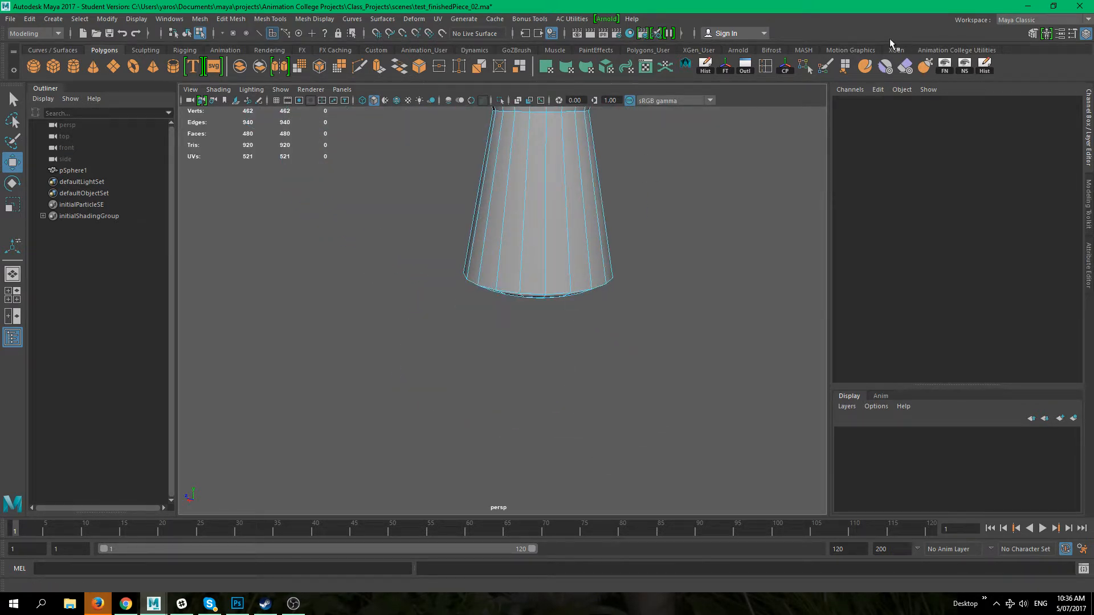
left_click(766, 69)
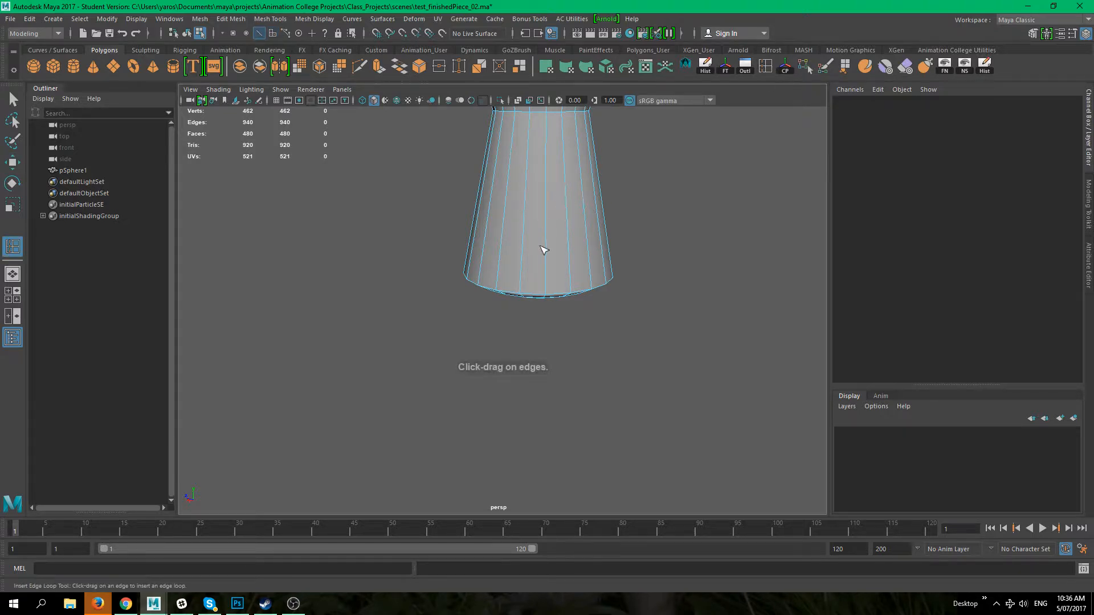
left_click(547, 249)
left_click(555, 208)
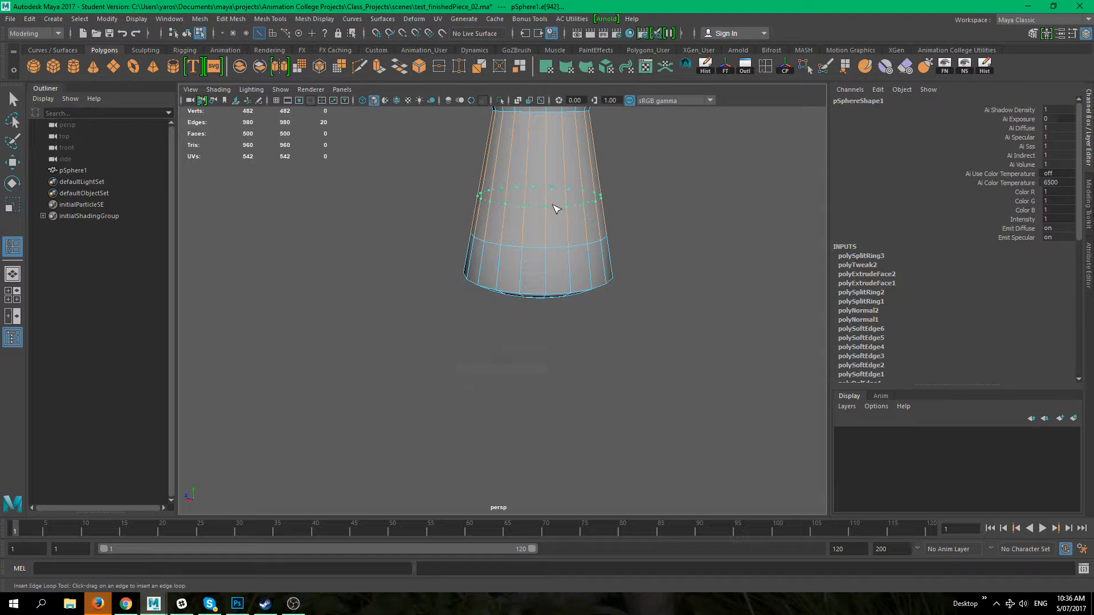
key("q")
Step: Select the face ring between the new stem loops and extrude it outward into a collar, then deselect
right_click_drag(505, 188, 507, 217)
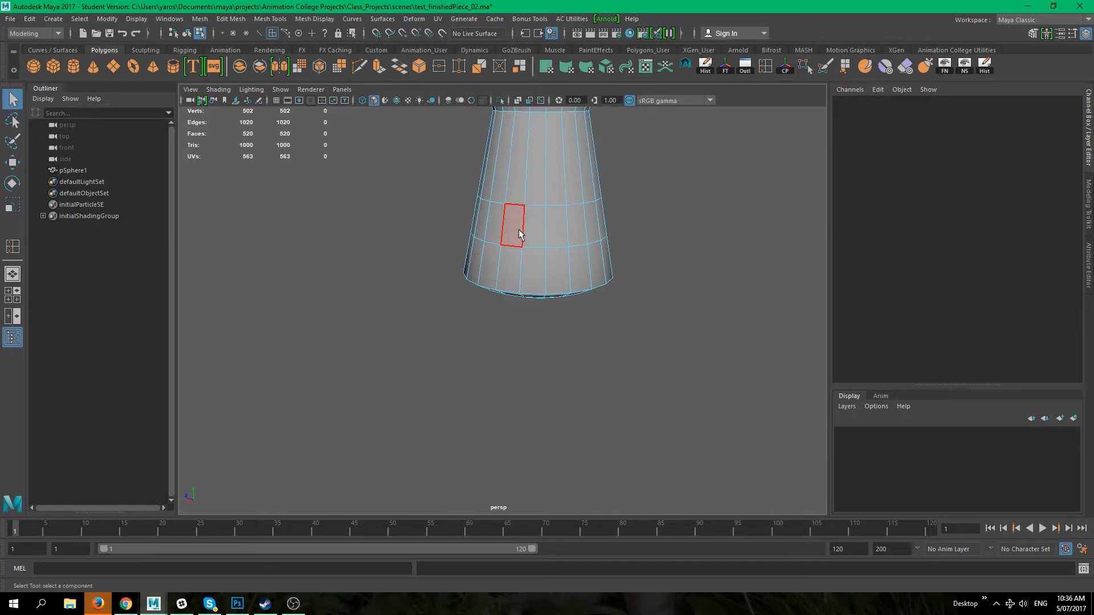
left_click(531, 234)
double_click(532, 233, "shift")
scroll(563, 305, "down", 2)
key("ctrl+e")
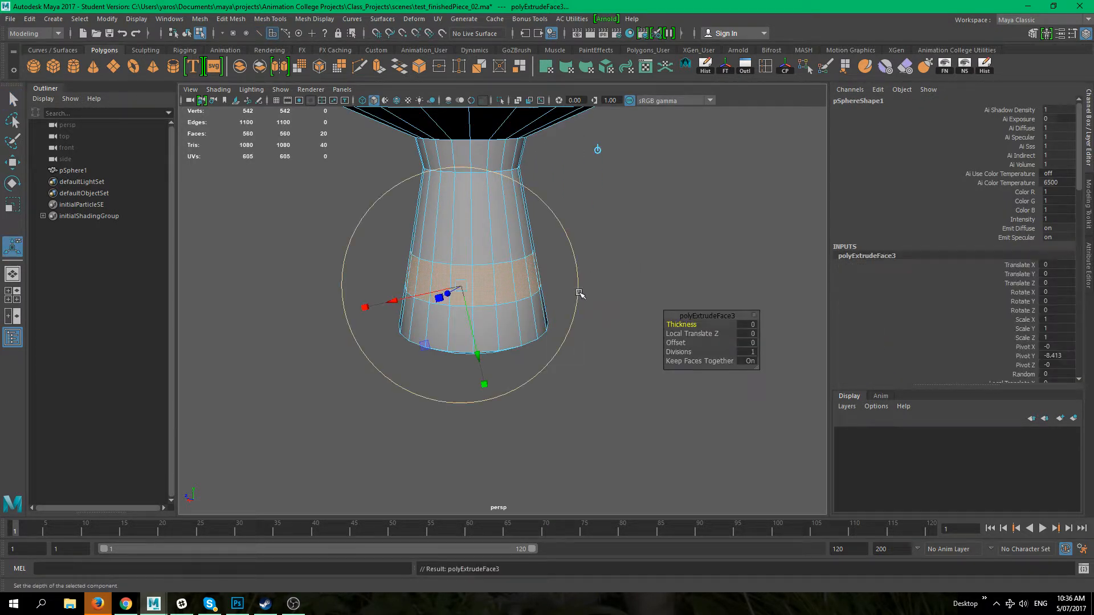
left_click_drag(449, 308, 403, 317, "alt")
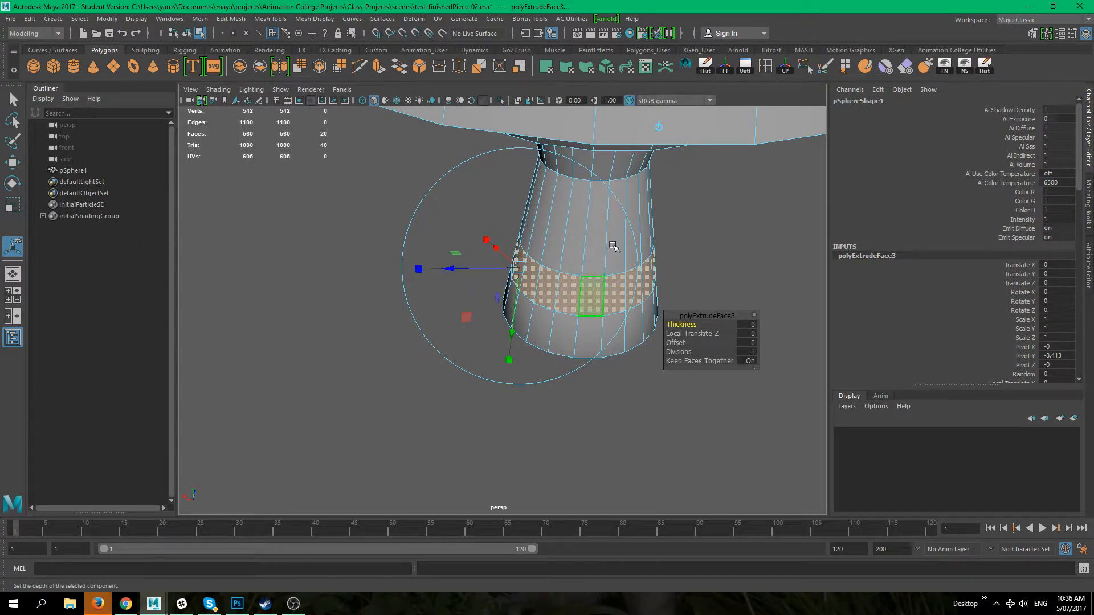
left_click_drag(450, 269, 412, 269)
left_click_drag(359, 371, 614, 414, "alt")
left_click_drag(600, 411, 597, 407, "alt")
left_click(517, 371)
left_click_drag(545, 375, 447, 390, "alt")
right_click_drag(496, 273, 564, 230)
key("q")
left_click(672, 361)
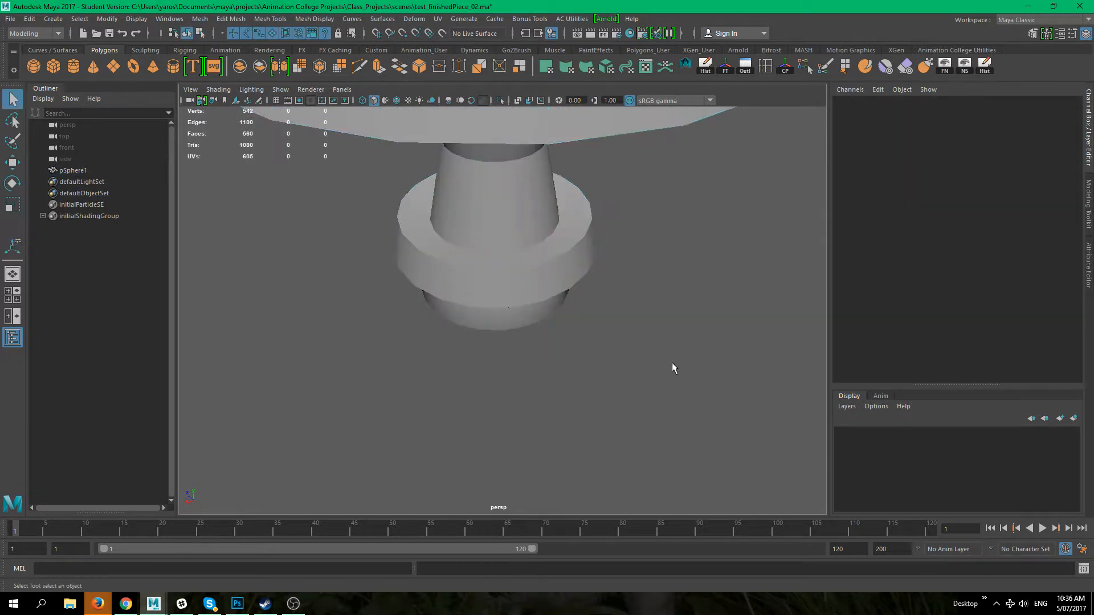
Step: Select the vertical edges of the top boss and unlock their normals
right_click_drag(671, 361, 555, 320, "alt")
left_click_drag(555, 320, 442, 222, "alt")
right_click_drag(442, 222, 448, 233, "alt")
left_click_drag(581, 336, 539, 288, "alt")
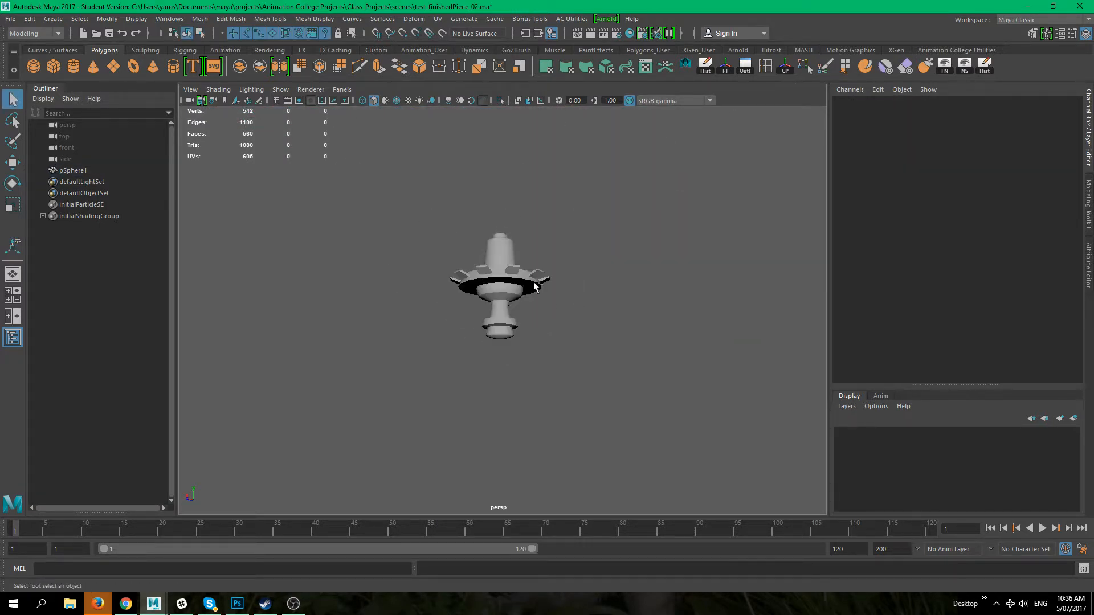
right_click_drag(539, 289, 664, 371, "alt")
left_click_drag(576, 279, 558, 301, "alt")
left_click_drag(557, 263, 553, 302, "alt")
middle_click_drag(545, 279, 556, 329, "alt")
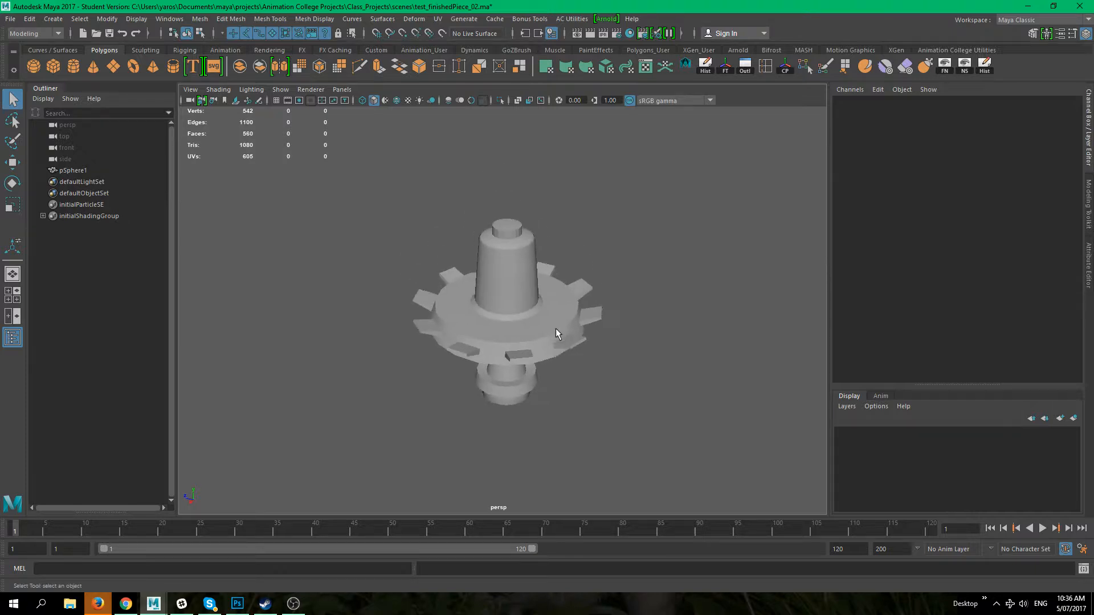
right_click_drag(479, 226, 510, 257, "alt")
middle_click_drag(513, 256, 533, 364, "alt")
right_click_drag(504, 265, 595, 343, "alt")
middle_click_drag(595, 343, 522, 245, "alt")
left_click_drag(544, 283, 544, 234, "alt")
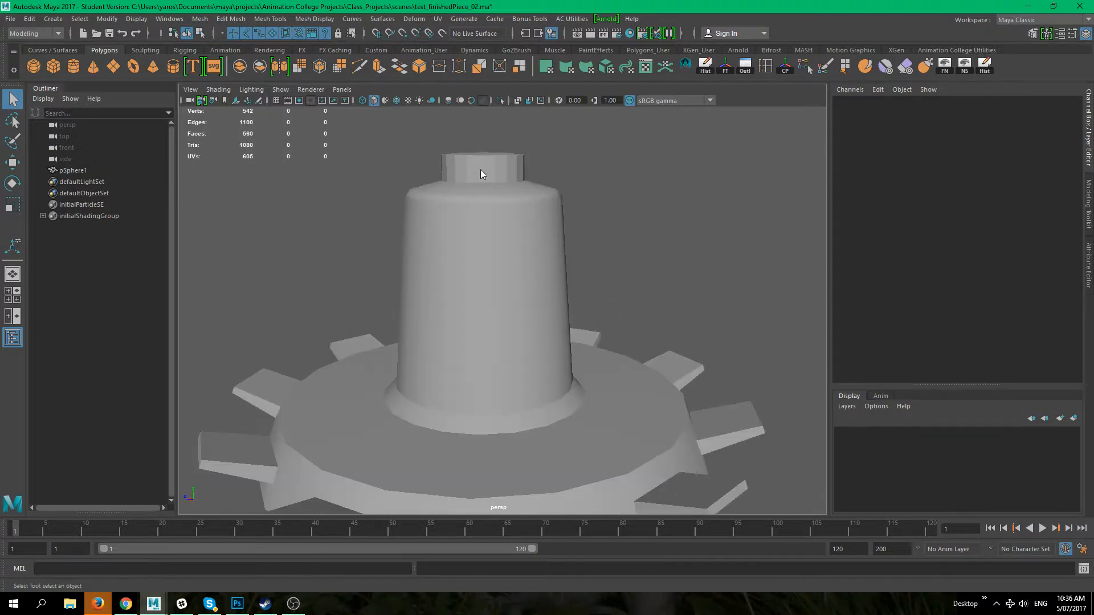
right_click_drag(480, 170, 429, 165)
middle_click_drag(495, 177, 508, 240, "alt")
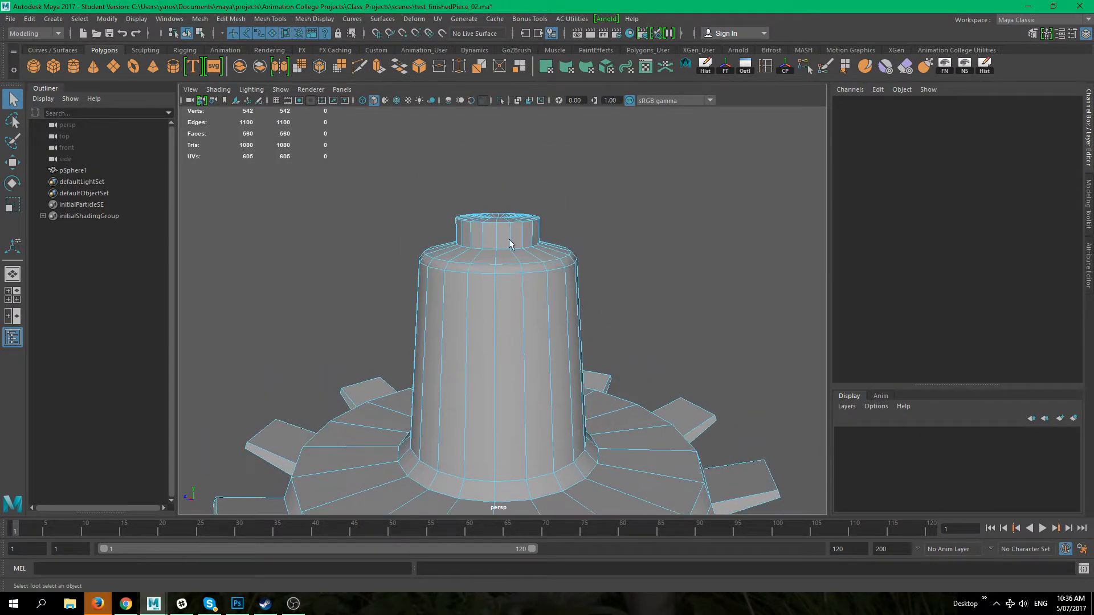
right_click_drag(508, 239, 570, 245, "alt")
middle_click_drag(563, 208, 556, 260, "alt")
left_click_drag(550, 281, 561, 261, "alt")
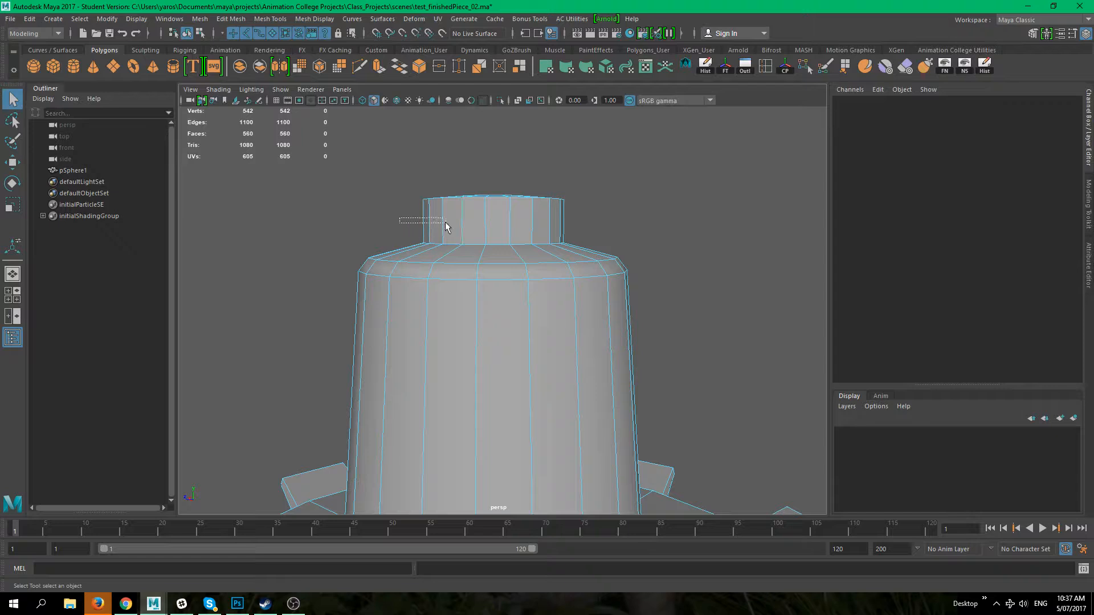
left_click_drag(592, 235, 592, 232)
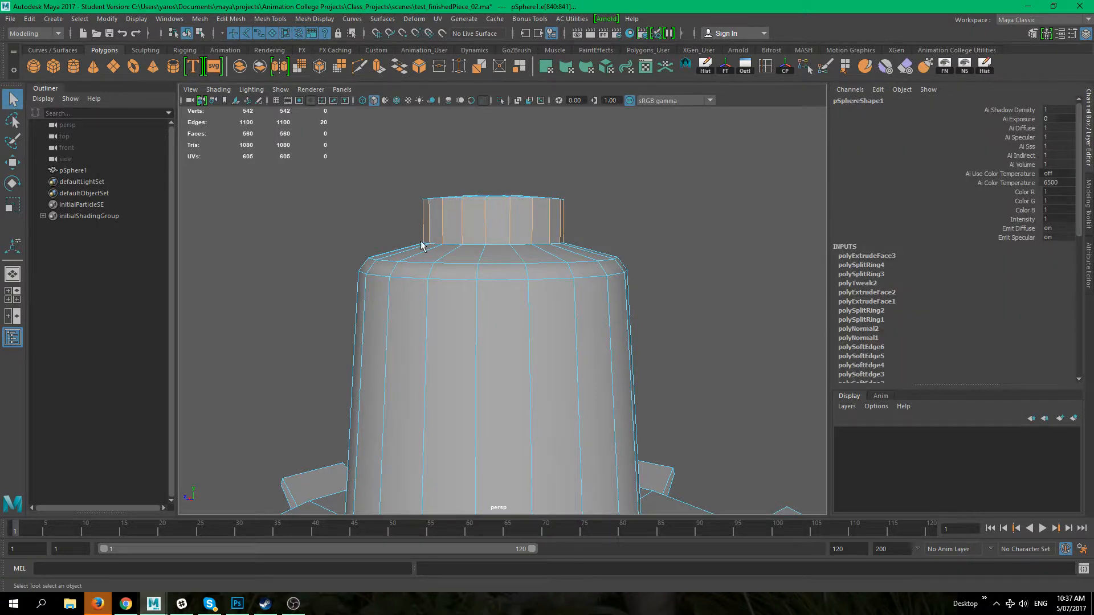
left_click(315, 19)
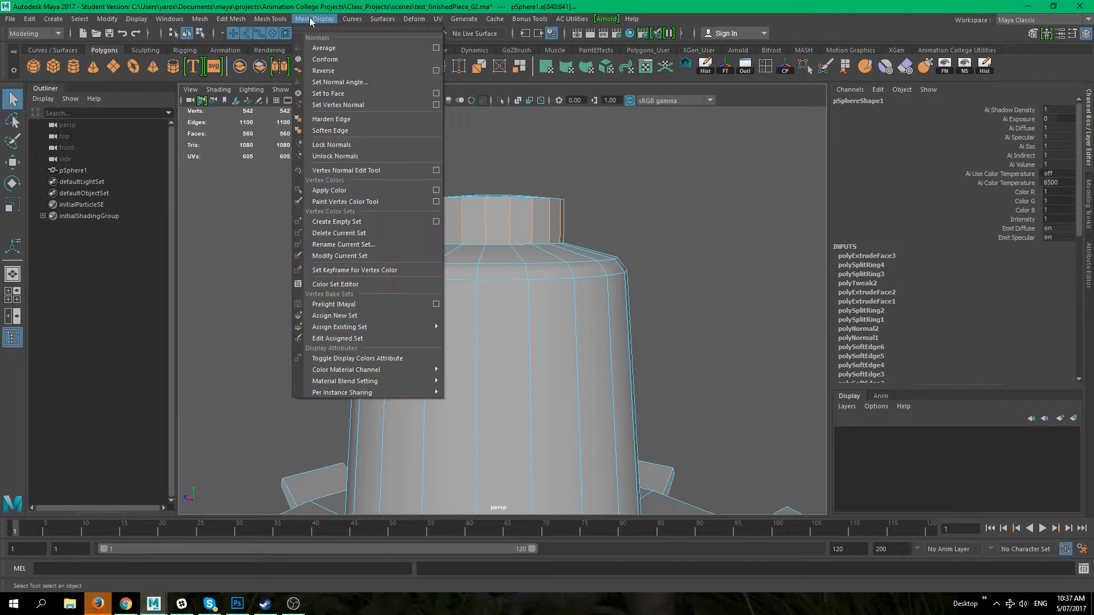
left_click(333, 151)
left_click(373, 182)
Step: Inspect the whole model's shading from several angles
right_click_drag(457, 216, 507, 199)
left_click(655, 230)
left_click_drag(658, 232, 455, 313, "alt")
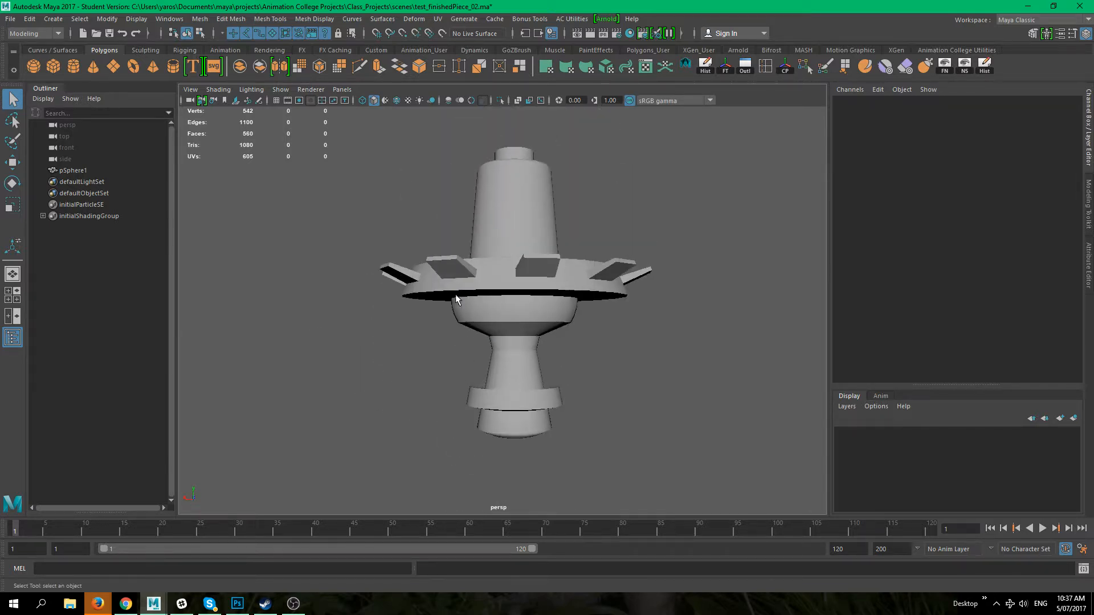
middle_click_drag(456, 314, 436, 373, "alt")
left_click_drag(437, 373, 466, 291, "alt")
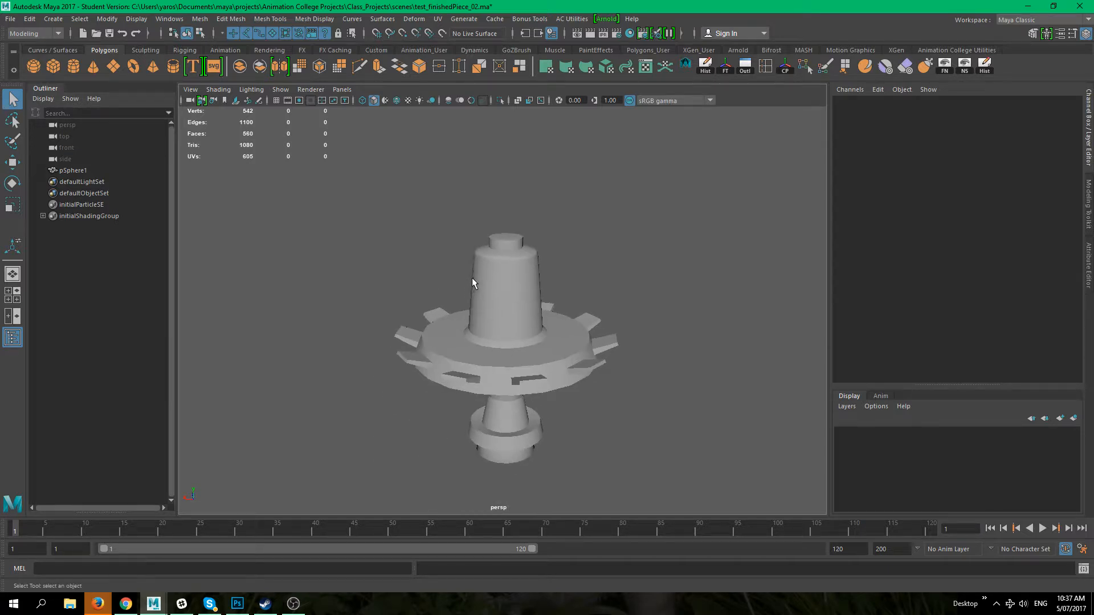
right_click_drag(371, 298, 467, 303, "alt")
middle_click_drag(467, 304, 467, 260, "alt")
right_click_drag(514, 201, 518, 238)
mouse_move(576, 251)
middle_mouse_down("alt")
mouse_move(543, 319)
mouse_move(585, 244)
middle_mouse_up("alt")
middle_click_drag(604, 399, 606, 285, "alt")
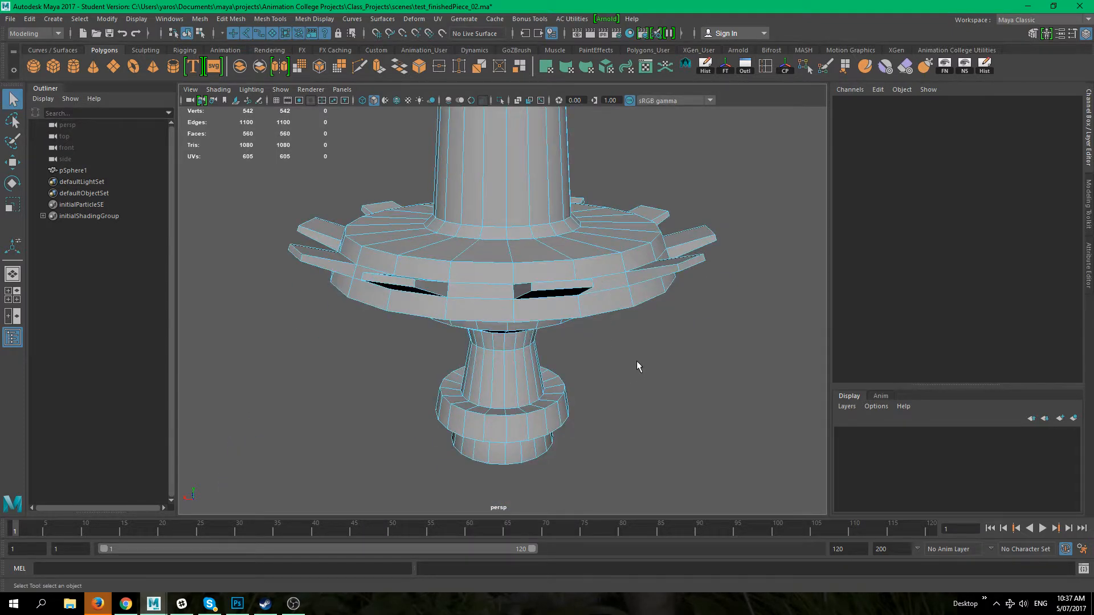
Step: Select one top face of the flange and extrude it in place without moving it
left_click_drag(636, 360, 506, 334, "alt")
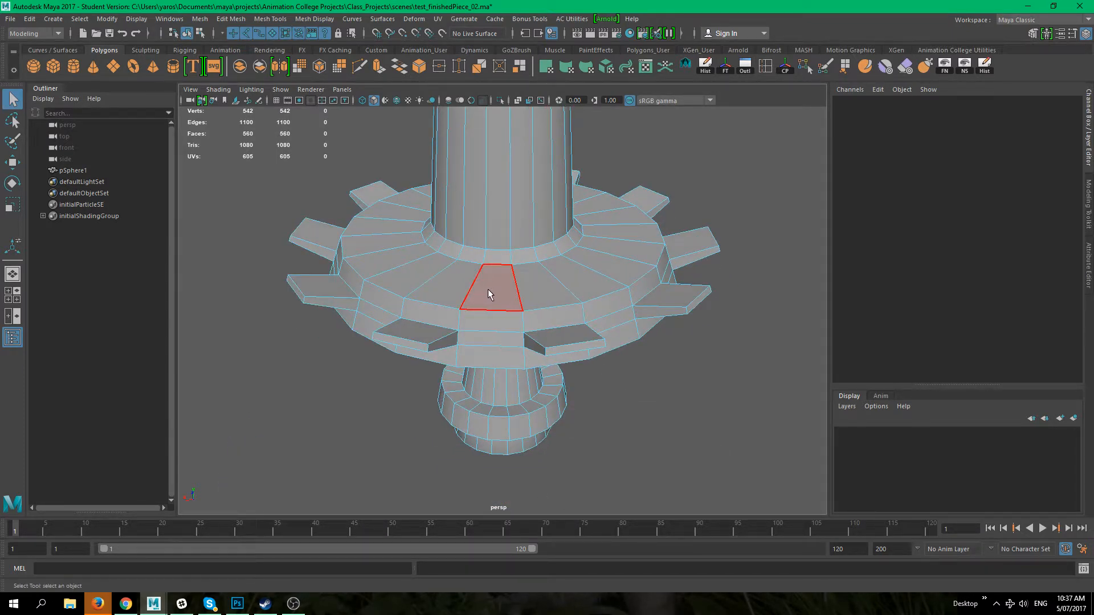
left_click_drag(487, 289, 622, 483, "alt")
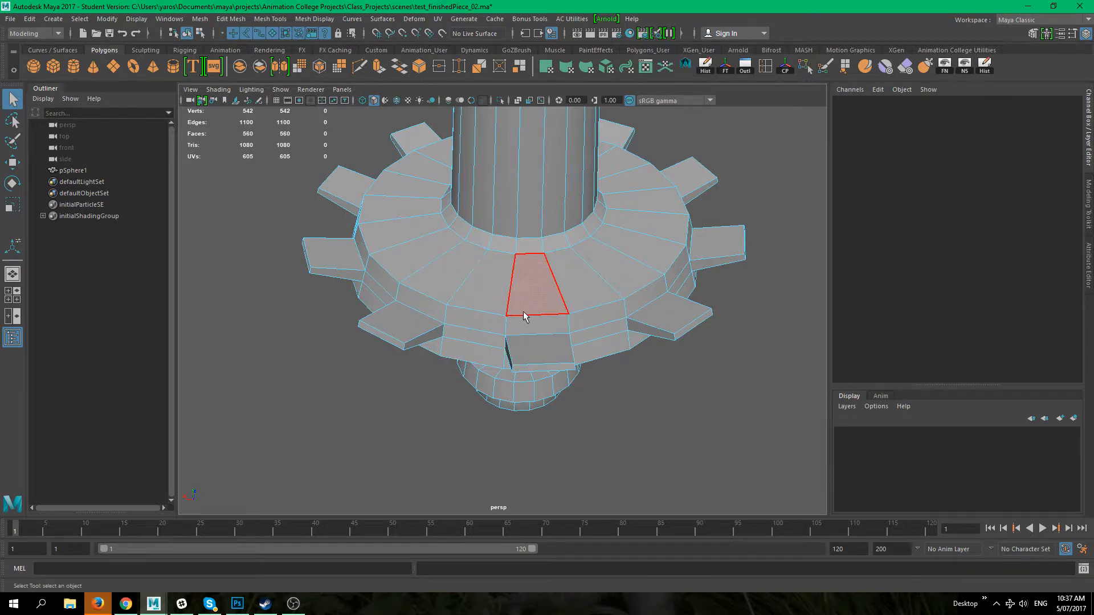
left_click(490, 294)
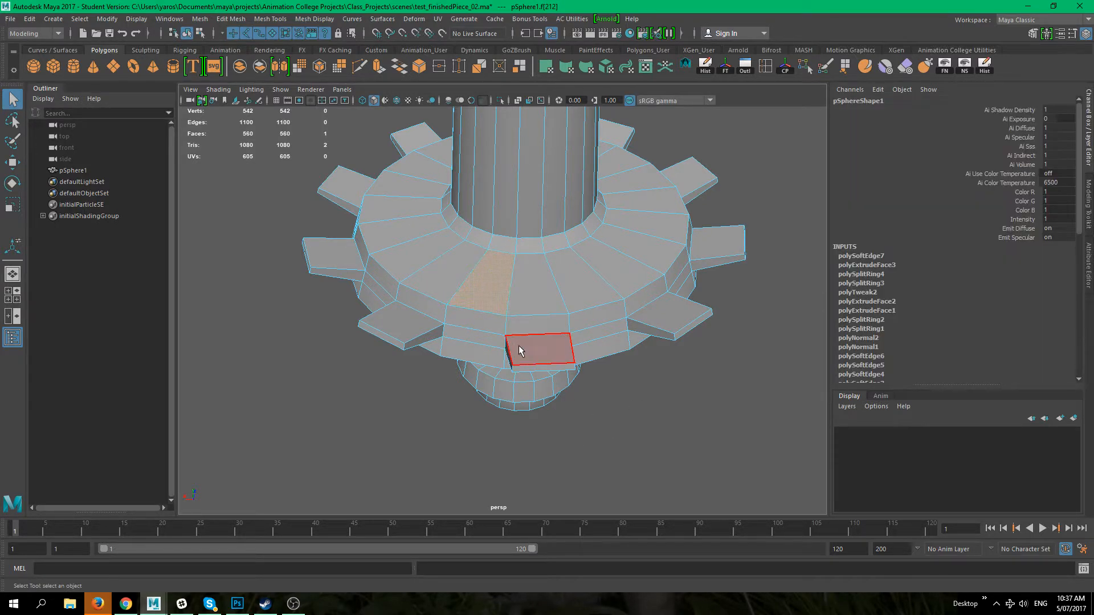
key("ctrl+e")
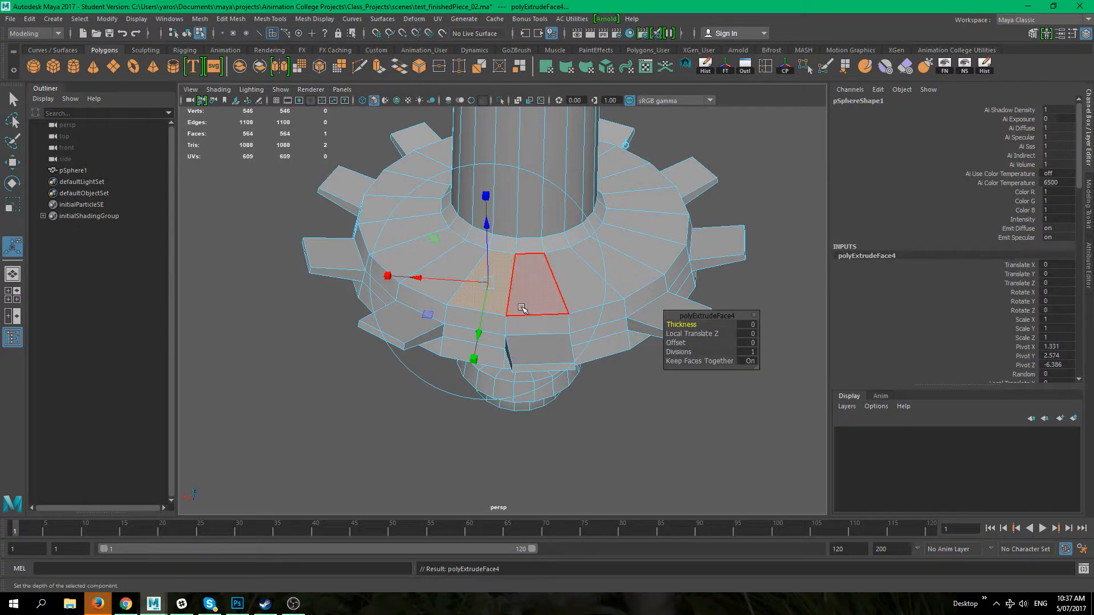
left_click(487, 231)
left_click_drag(487, 232, 488, 233)
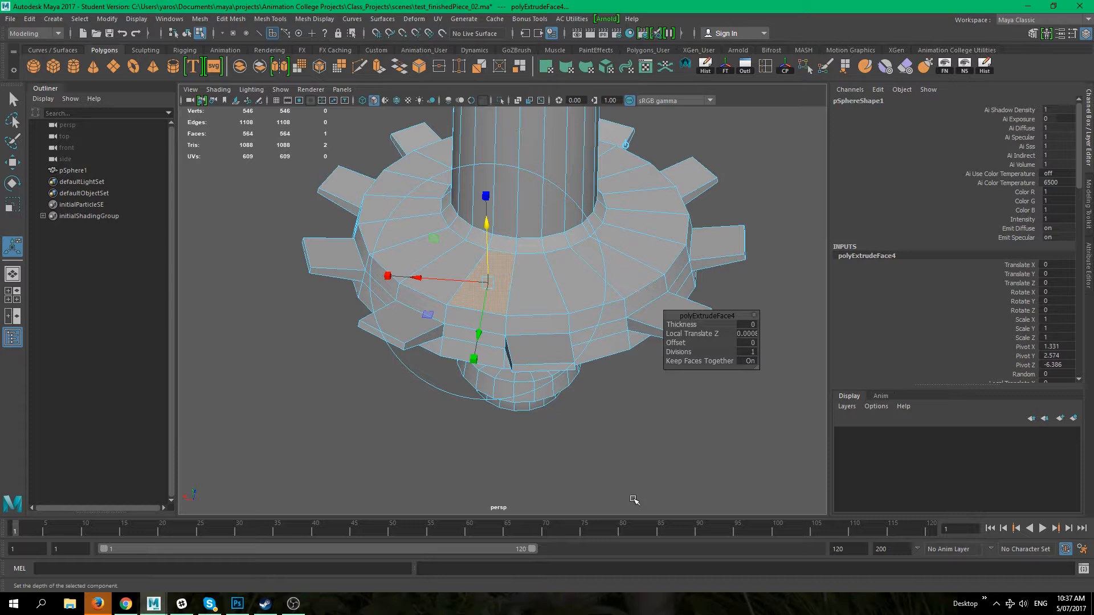
Step: Inspect the flange and its teeth from several angles and zoom levels
left_click(603, 466)
right_click_drag(524, 276, 582, 260)
left_click(671, 474)
left_click(589, 317)
left_click(653, 427)
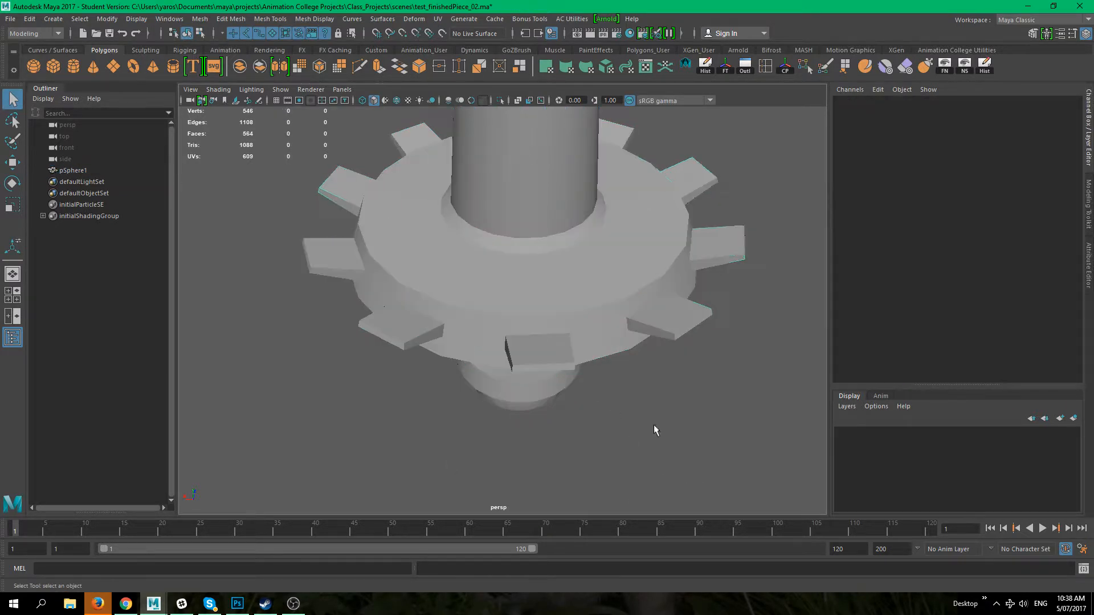
left_click(586, 317)
scroll(527, 351, "up", 5)
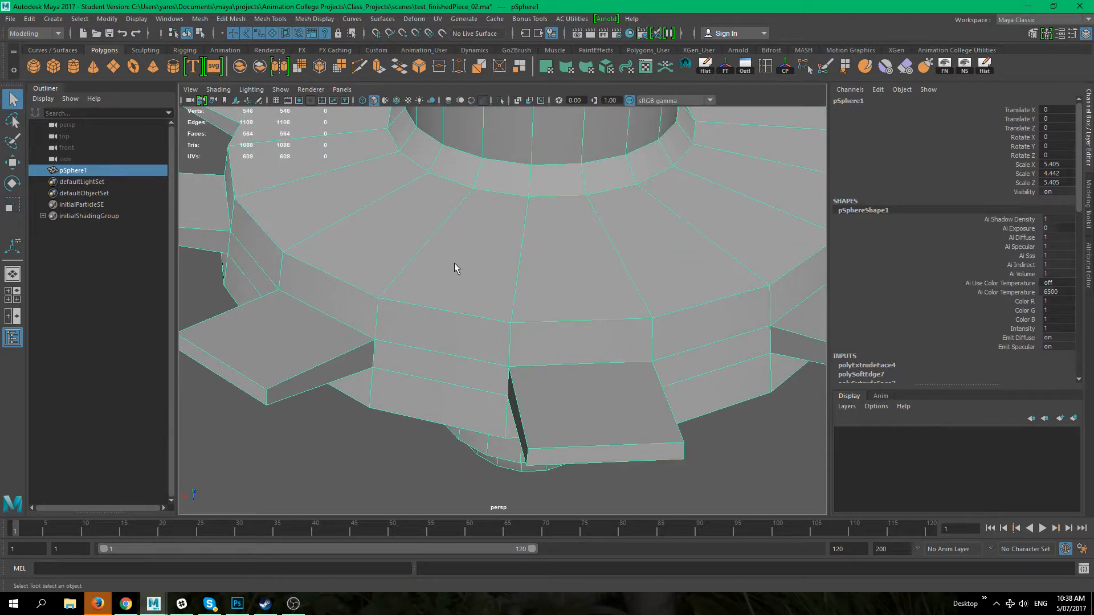
scroll(512, 299, "down", 5)
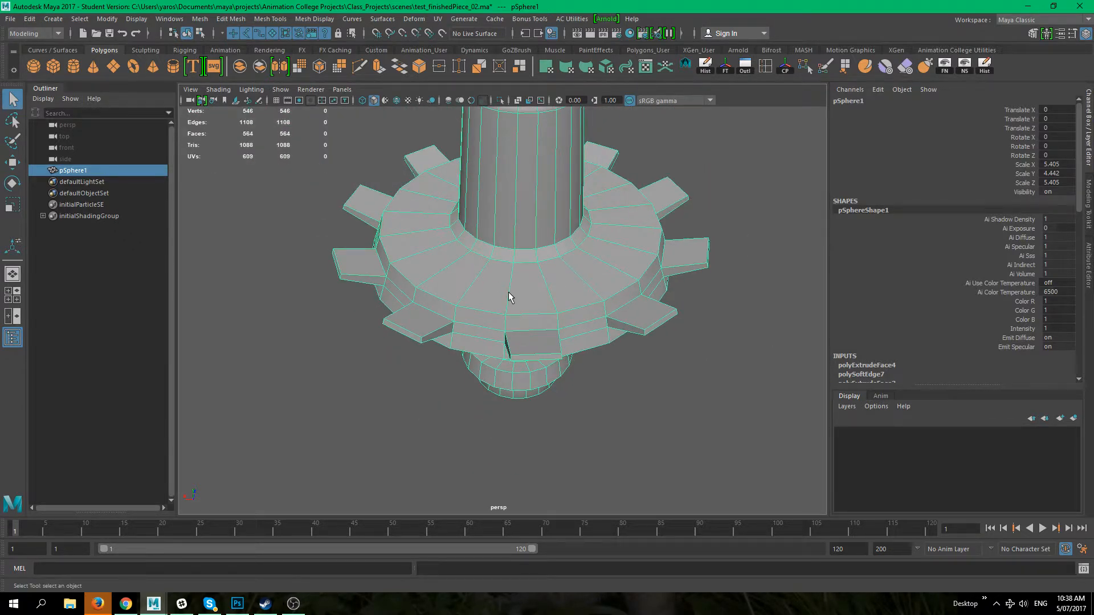
scroll(508, 296, "up", 3)
right_click_drag(470, 272, 470, 289)
left_click(470, 289)
scroll(470, 289, "up", 3)
scroll(604, 388, "down", 5)
left_click(631, 446)
Step: Toggle smooth mesh preview on and off to compare the flange's smoothed shape
key("3")
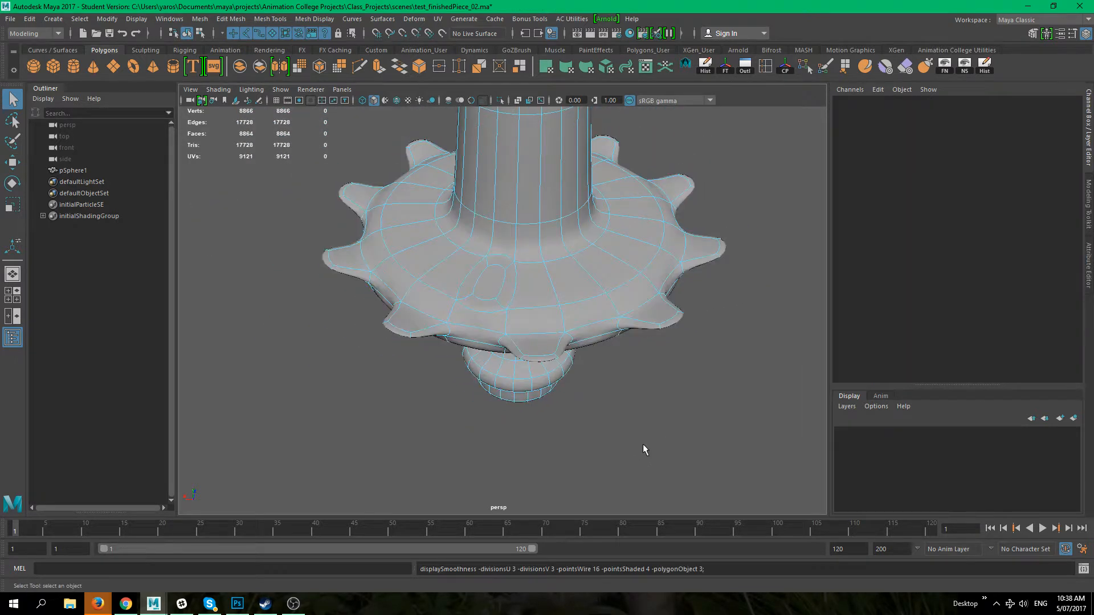
key("1")
key("3")
key("1")
key("3")
key("1")
scroll(547, 400, "down", 5)
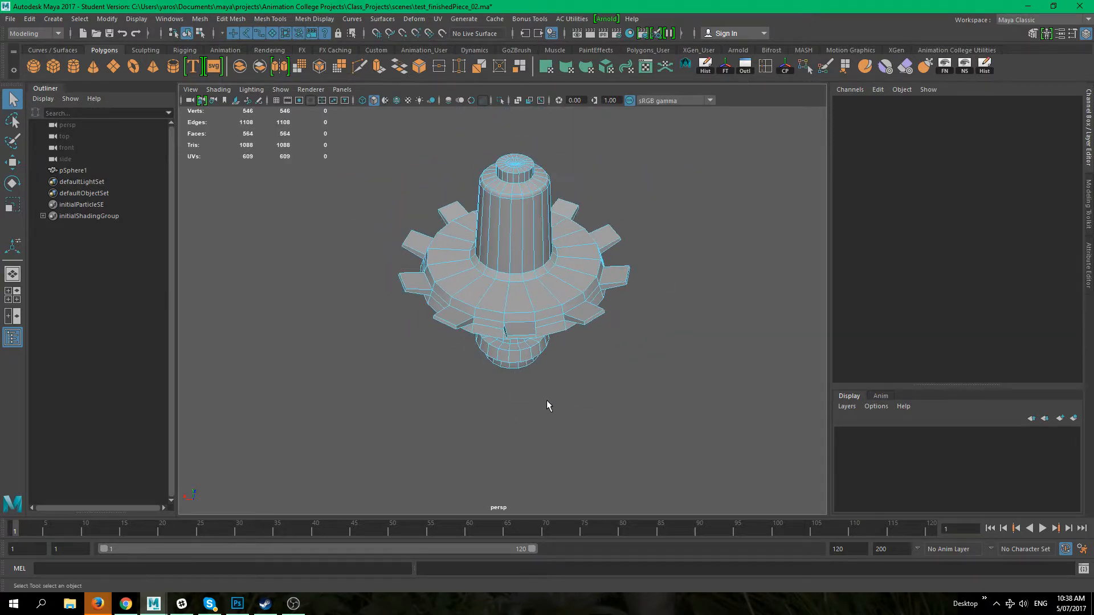
Step: Examine the flange's top surface in smooth preview to find the distorted face
scroll(541, 396, "up", 4)
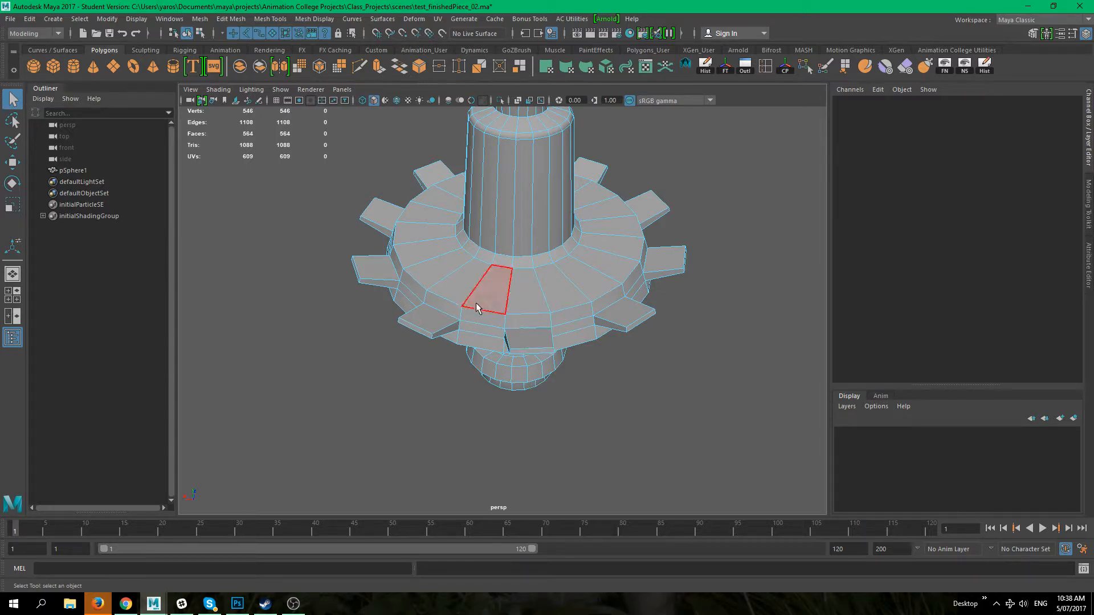
scroll(470, 302, "up", 3)
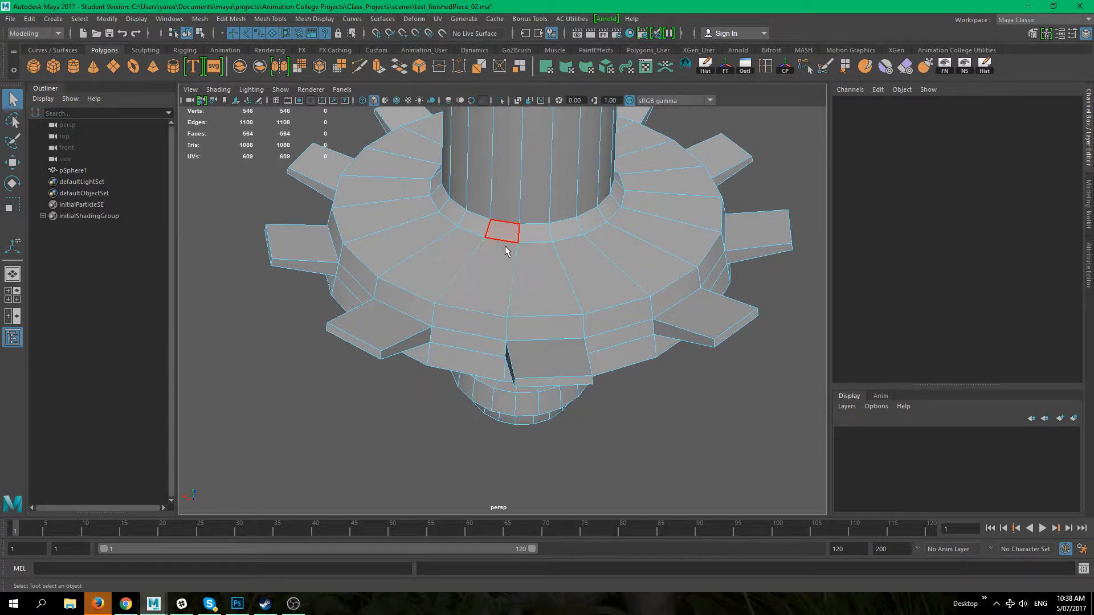
key("3")
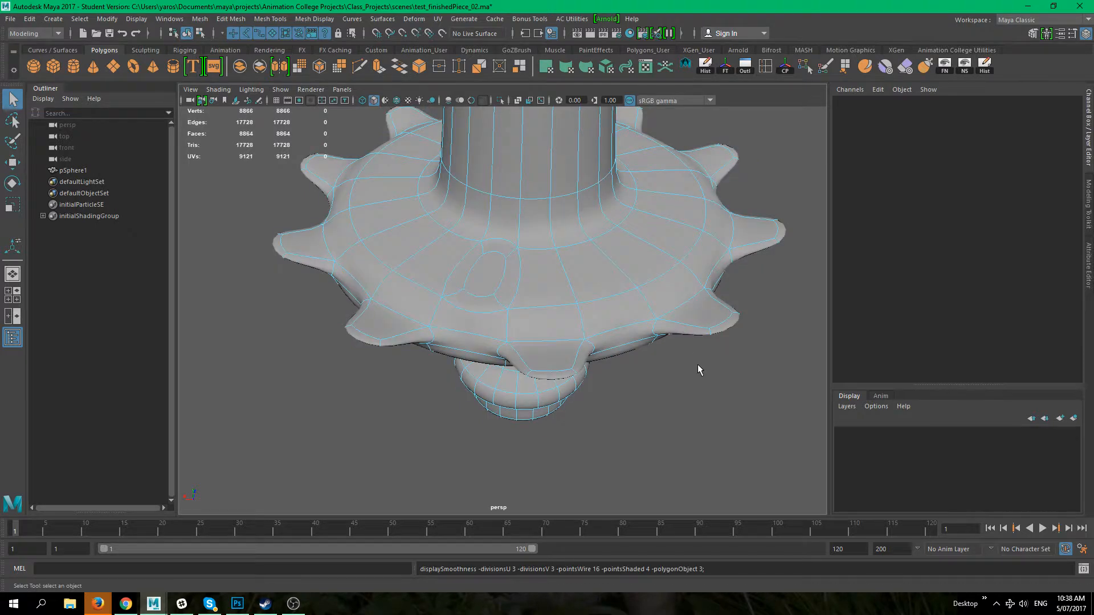
right_click_drag(625, 359, 612, 307, "alt")
left_click_drag(551, 313, 354, 221, "alt")
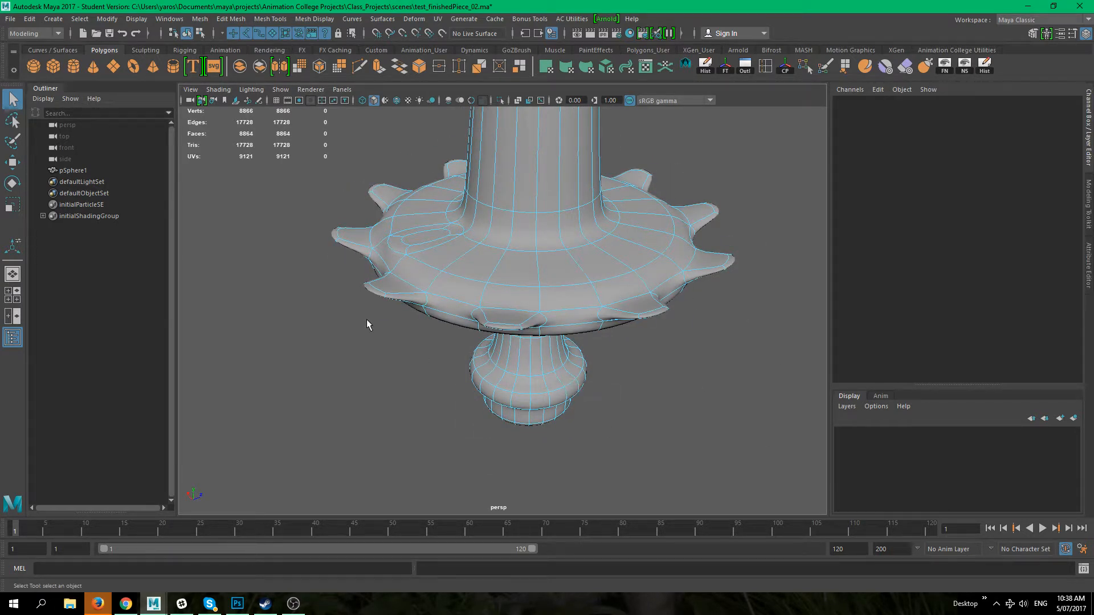
left_click_drag(389, 296, 371, 363, "alt")
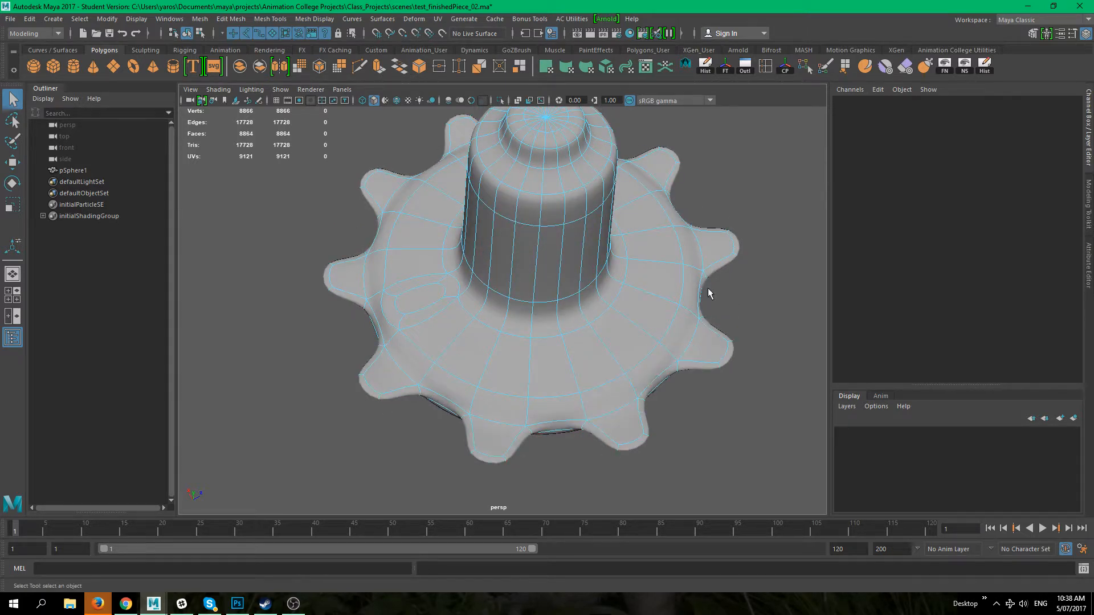
left_click_drag(704, 215, 321, 378, "alt")
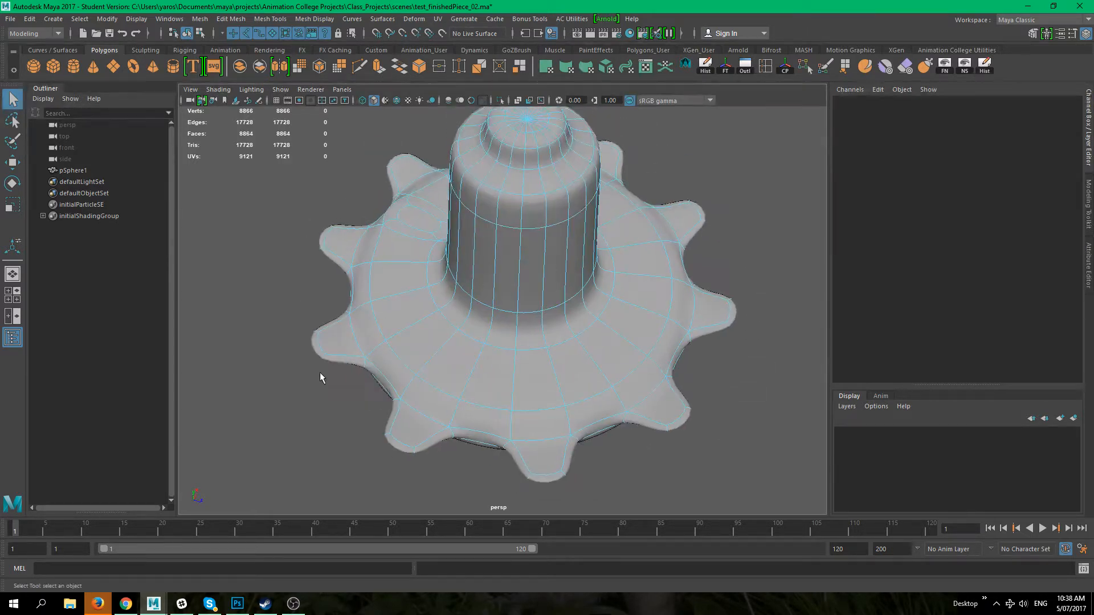
left_click_drag(541, 450, 606, 434, "alt")
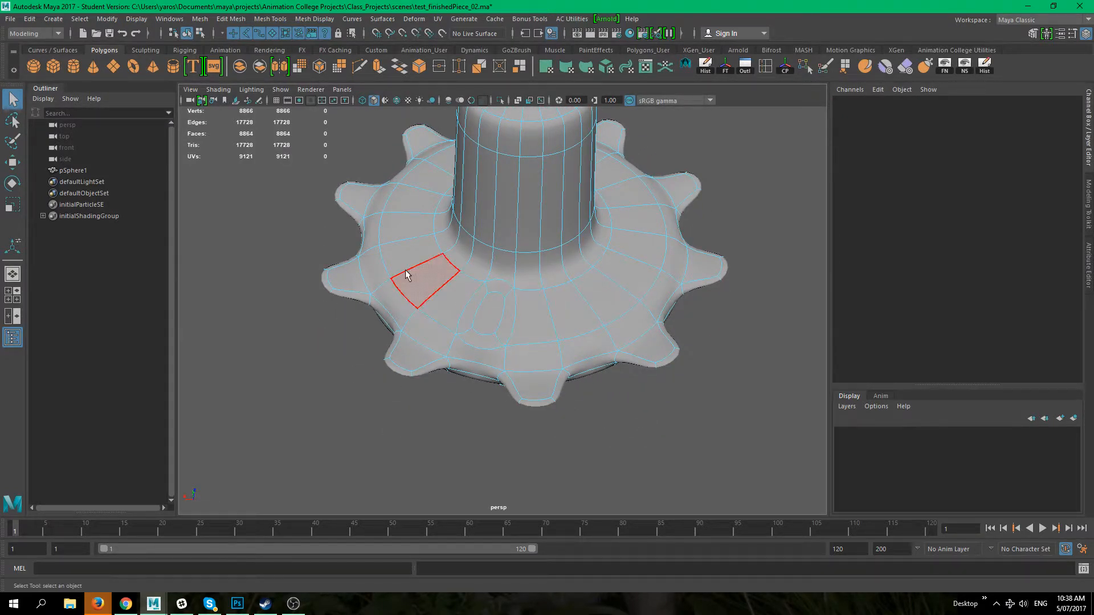
left_click(495, 326)
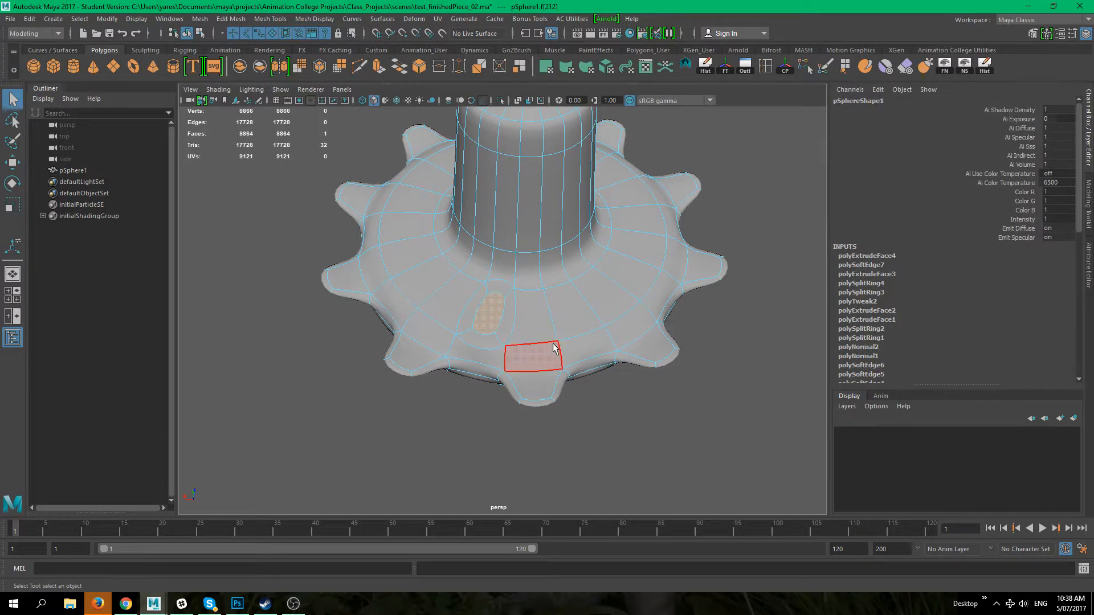
key("1")
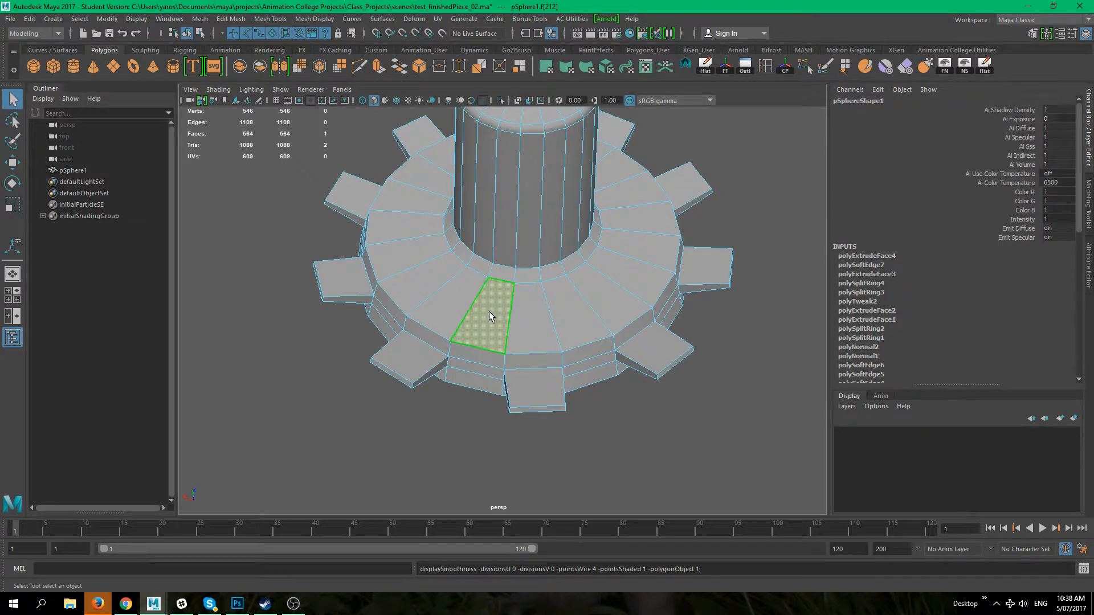
left_click(426, 455)
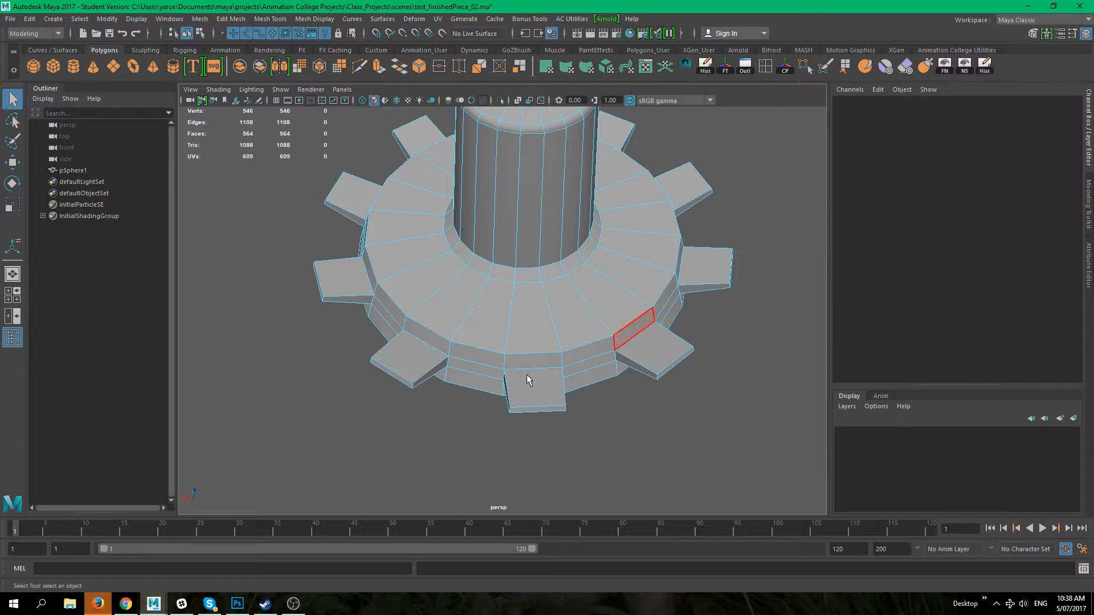
Step: Orbit and zoom around the flange top in normal view to locate the problem face
middle_click_drag(452, 303, 533, 352, "alt")
right_click_drag(533, 353, 558, 319, "alt")
middle_click_drag(557, 319, 424, 261, "alt")
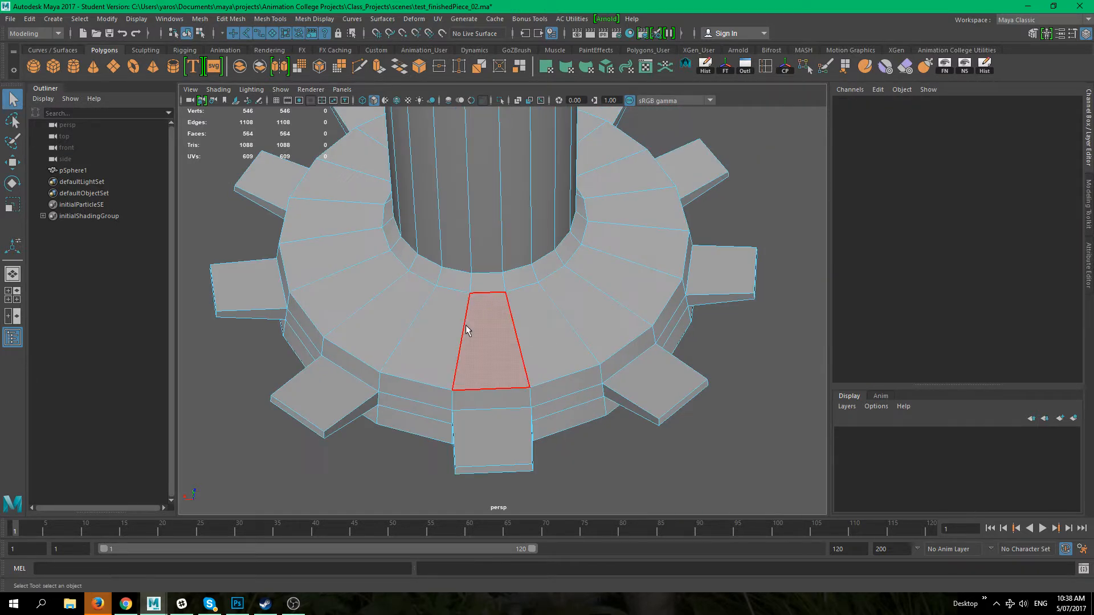
left_click_drag(465, 324, 499, 311, "alt")
left_click(492, 308)
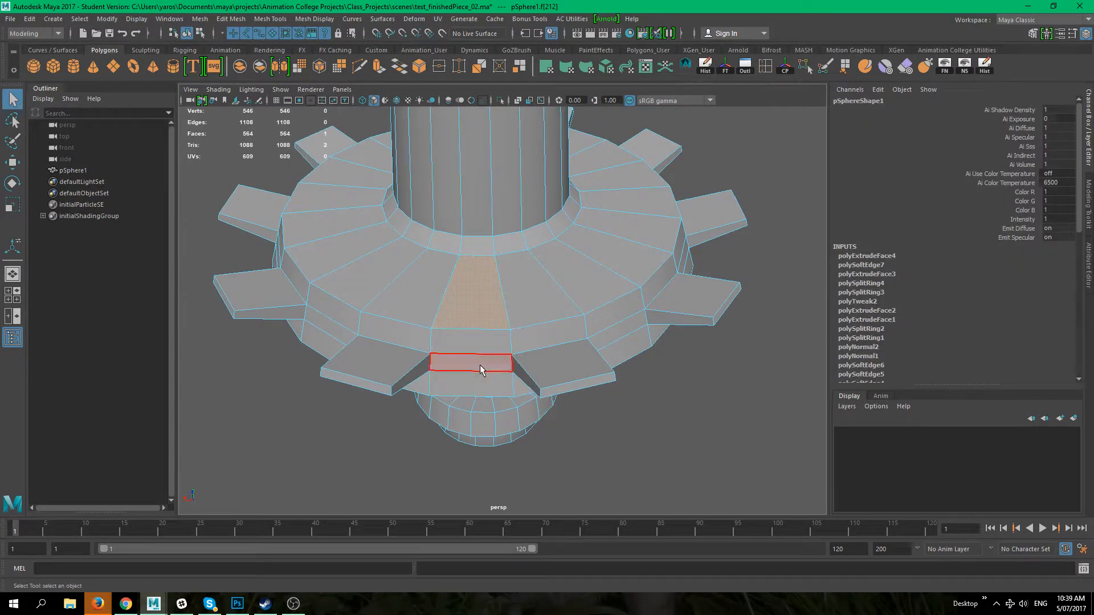
key("w")
left_click_drag(480, 277, 563, 374, "alt")
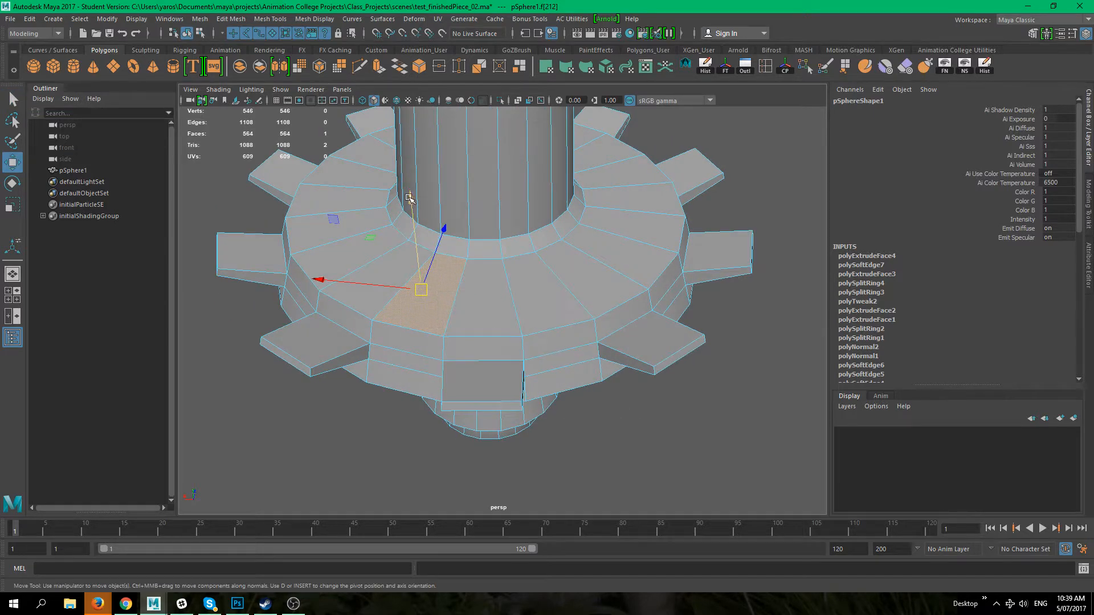
left_click(581, 453)
middle_click_drag(496, 376, 561, 402, "alt")
right_click_drag(562, 402, 590, 410, "alt")
middle_click_drag(591, 410, 615, 417, "alt")
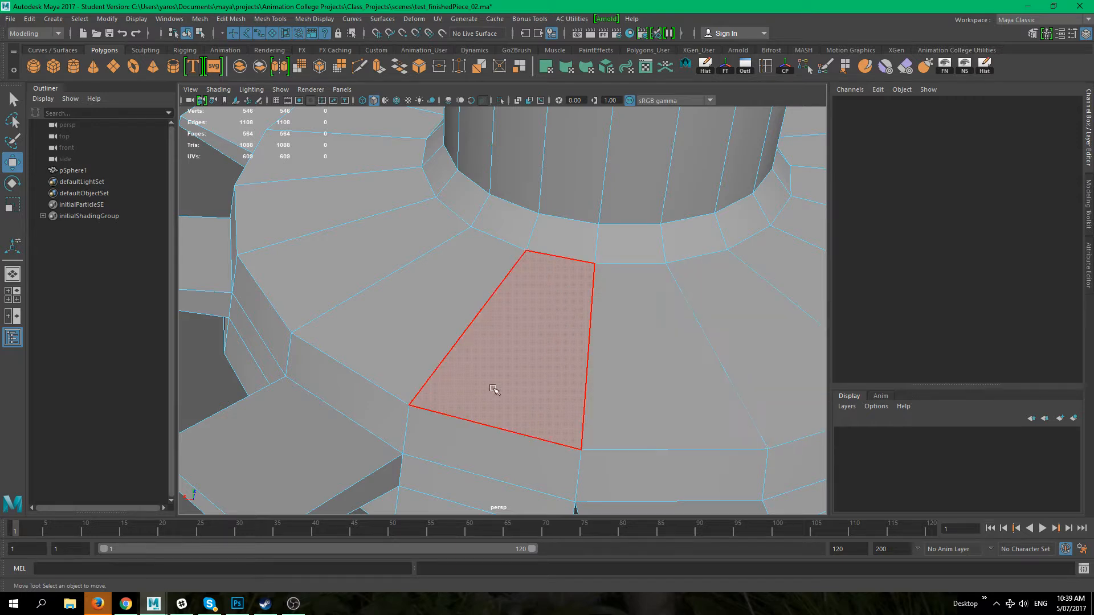
scroll(496, 391, "down", 8)
left_click(504, 316)
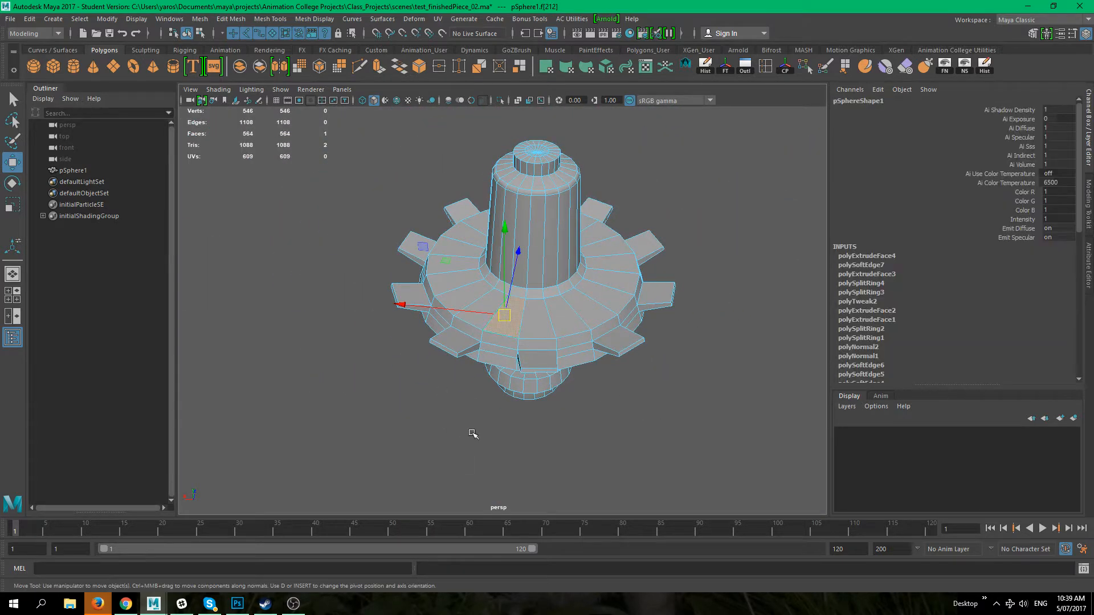
scroll(473, 433, "up", 5)
left_click(332, 436)
mouse_move(523, 420)
left_mouse_down("alt")
mouse_move(429, 427)
mouse_move(519, 408)
left_mouse_up("alt")
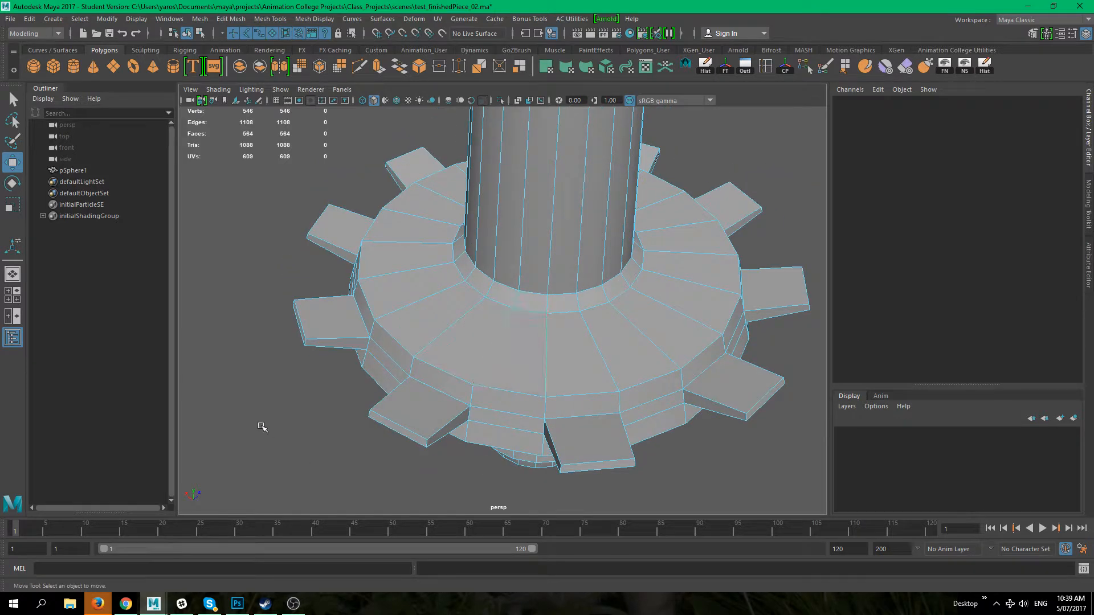
left_click_drag(261, 427, 298, 435, "alt")
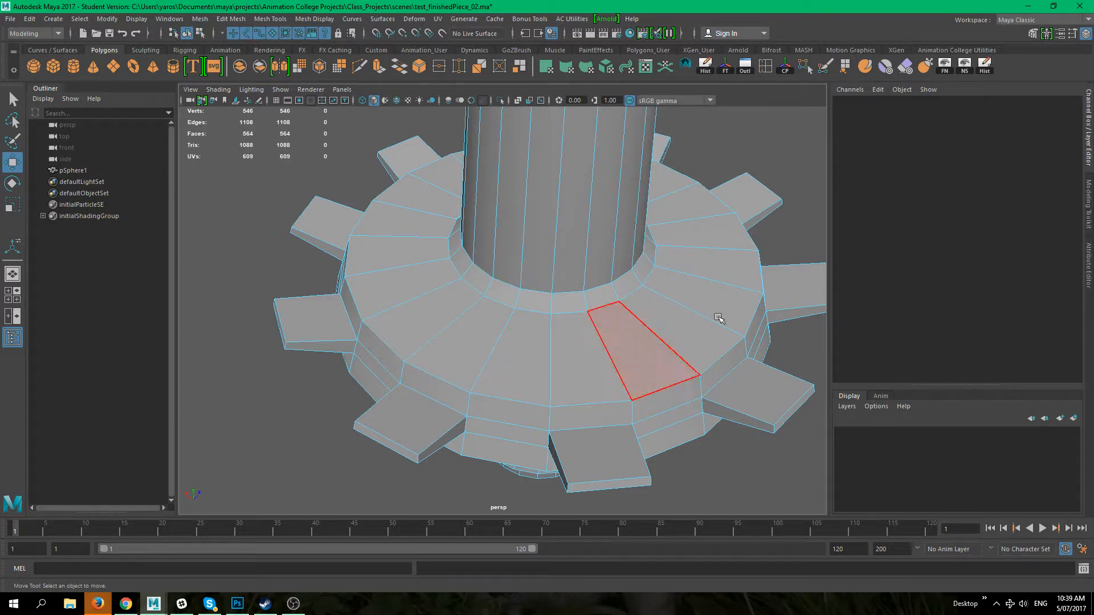
scroll(353, 367, "up", 10)
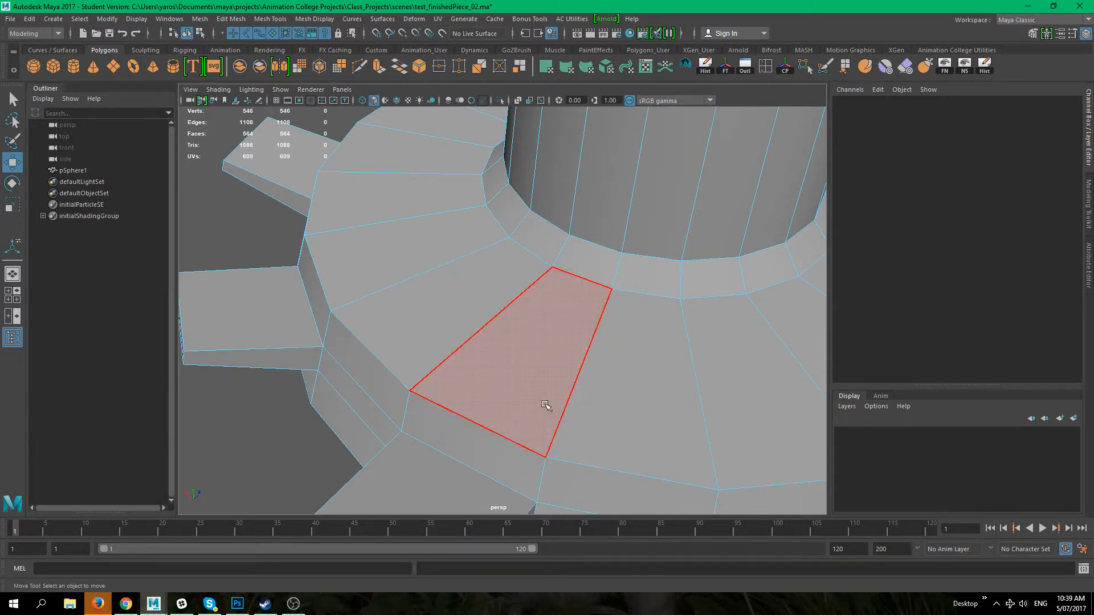
Step: Delete the extruded face on the flange's top surface
key("3")
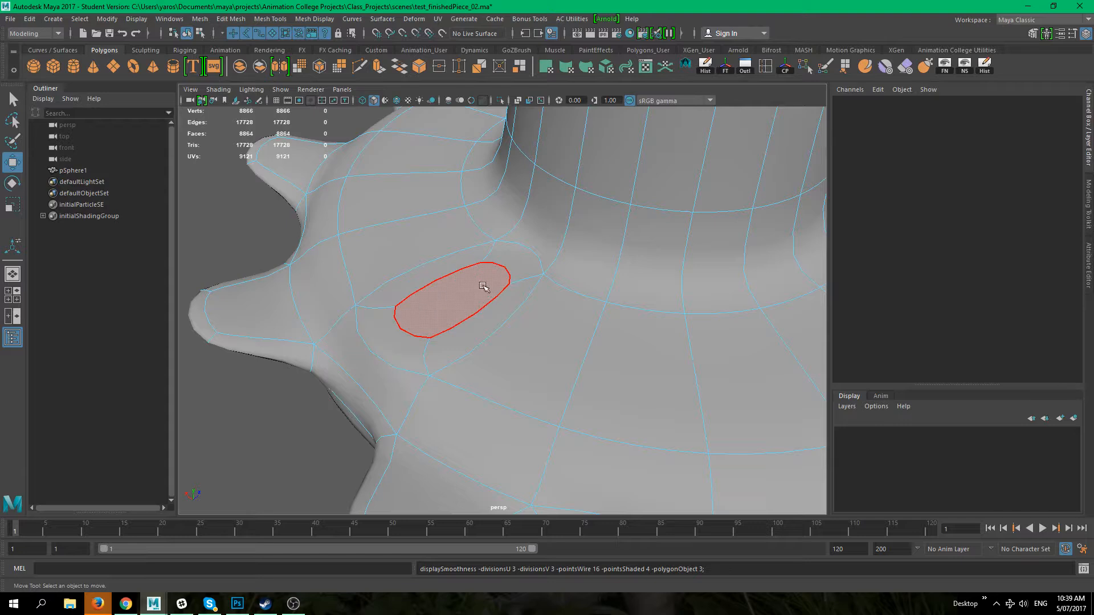
left_click(471, 300)
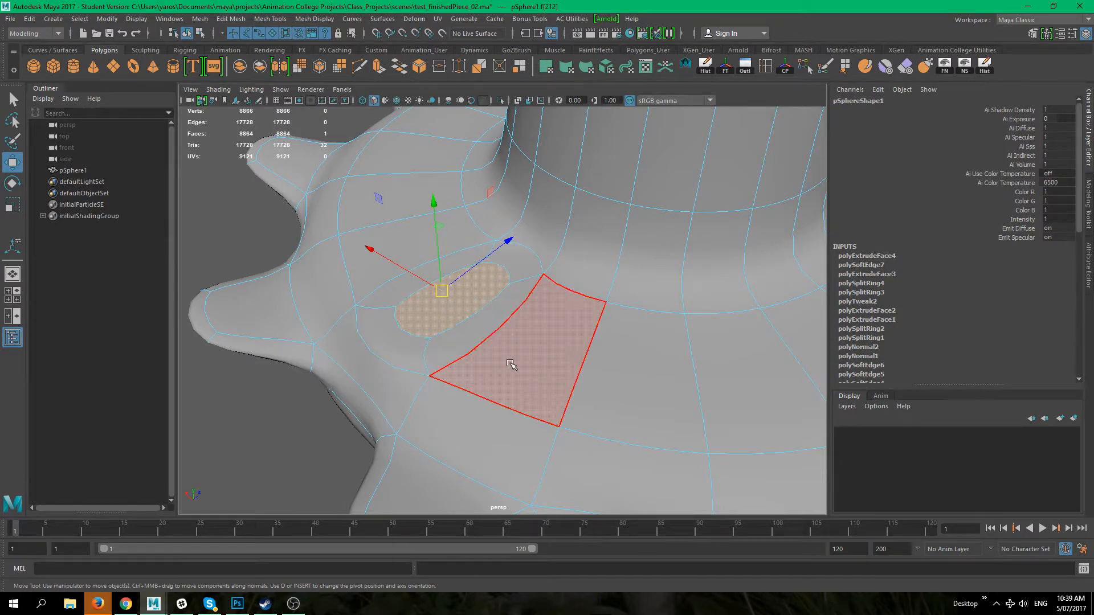
left_click(615, 371)
left_click(711, 361)
left_click(560, 356)
left_click(392, 342)
key("q")
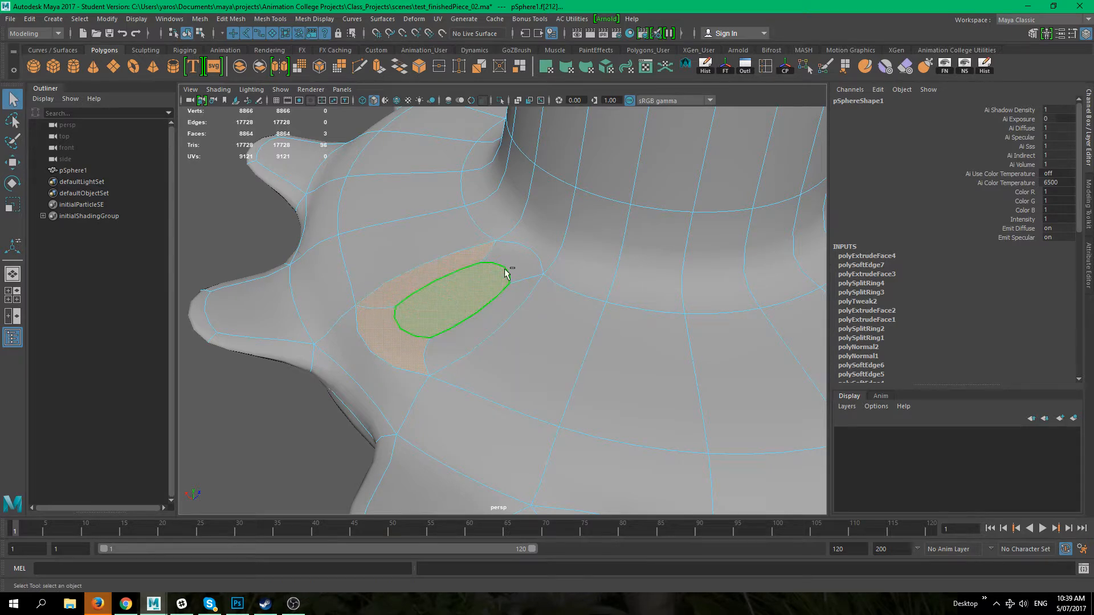
key("1")
left_click(464, 336)
left_click(436, 314)
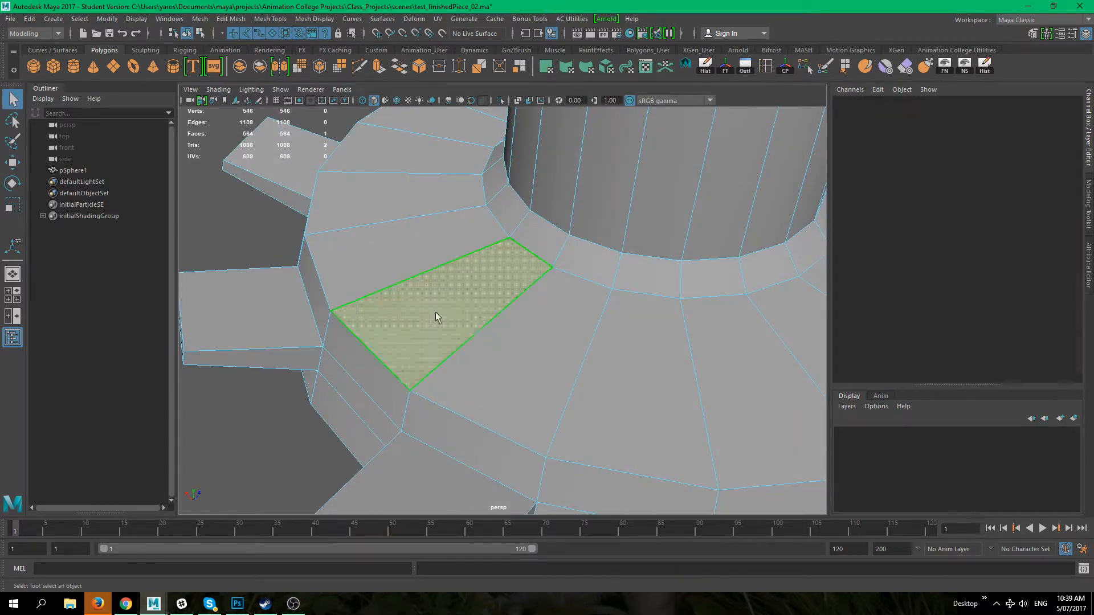
key("Delete")
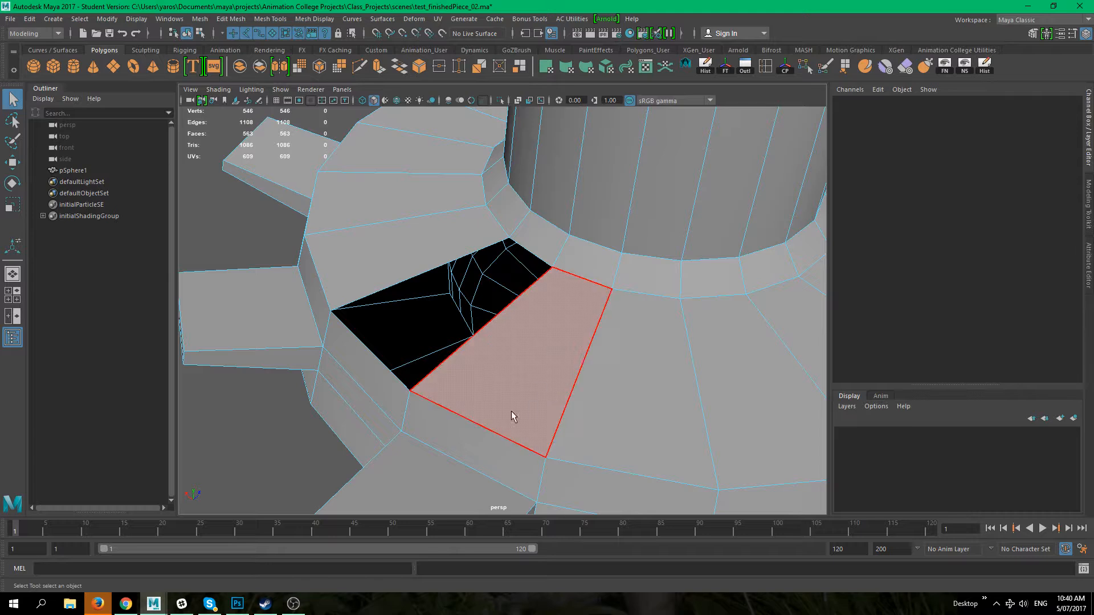
Step: Try to delete an edge beside the hole in the flange's top surface
key("3")
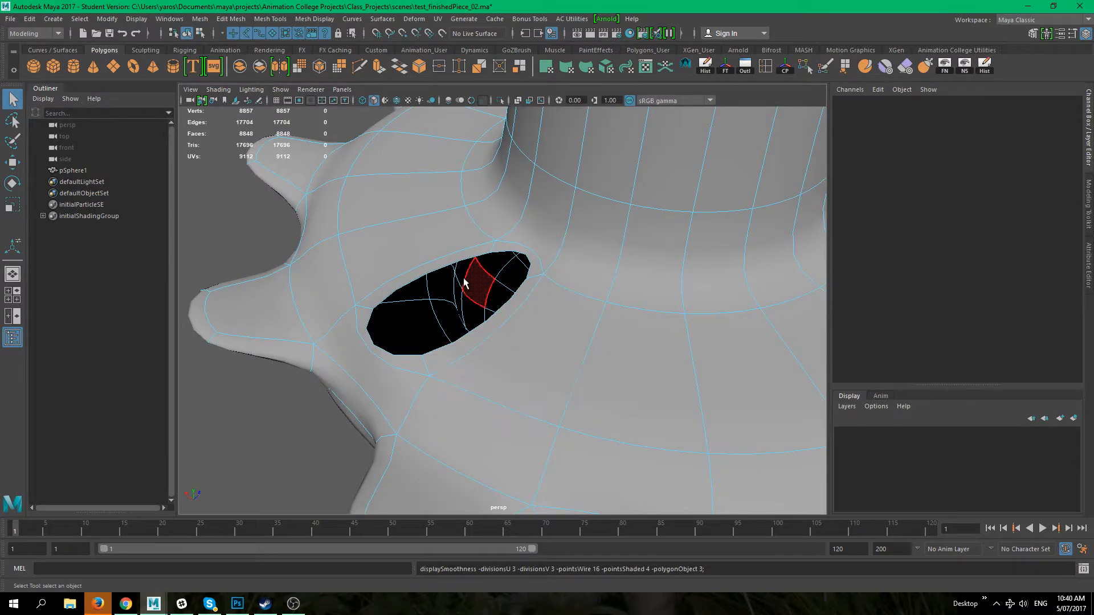
left_click(434, 259)
double_click(365, 319, "shift")
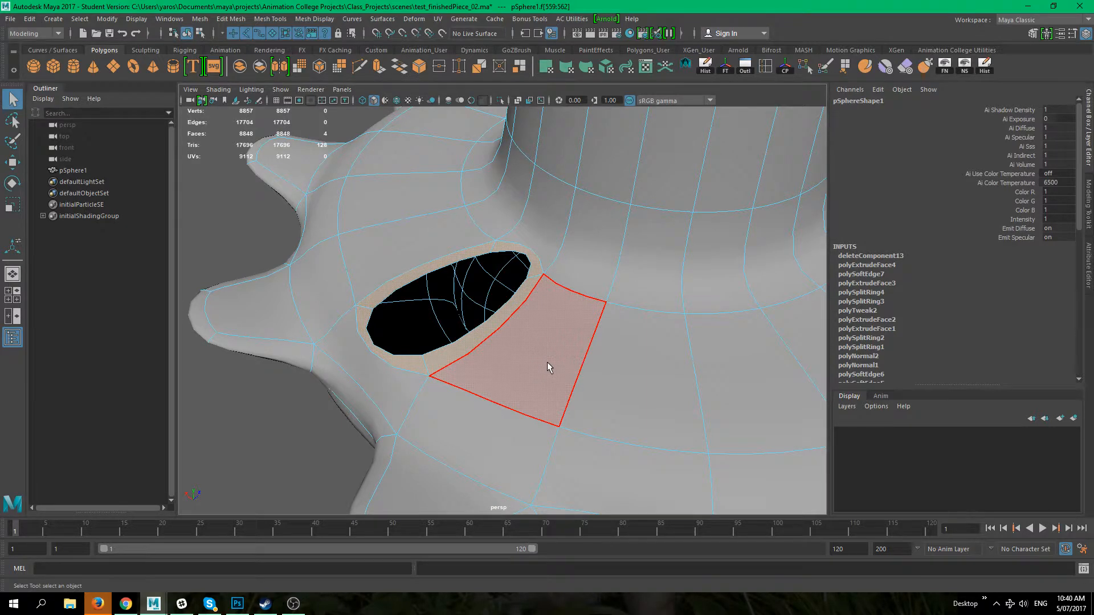
right_click_drag(573, 275, 571, 313)
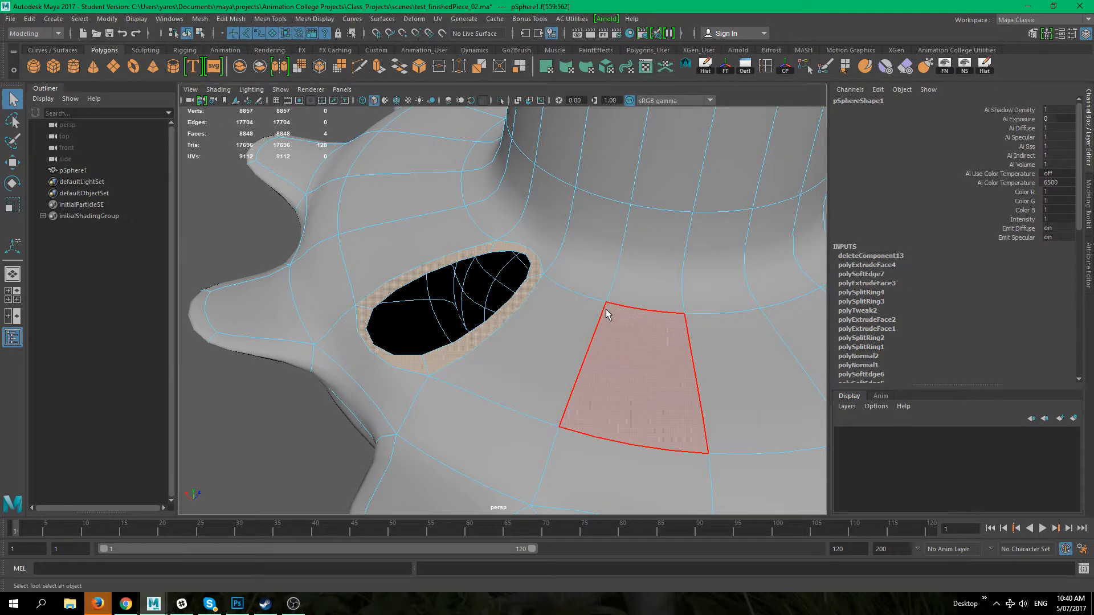
right_click_drag(643, 319, 640, 246)
left_click(649, 310)
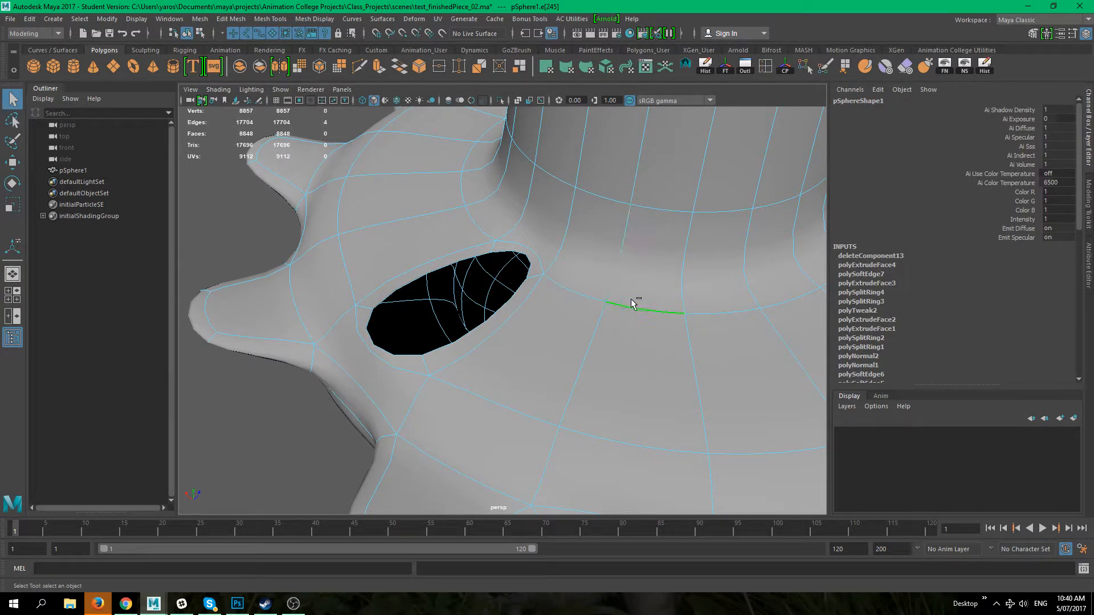
right_click(630, 301, "shift")
left_click(576, 316)
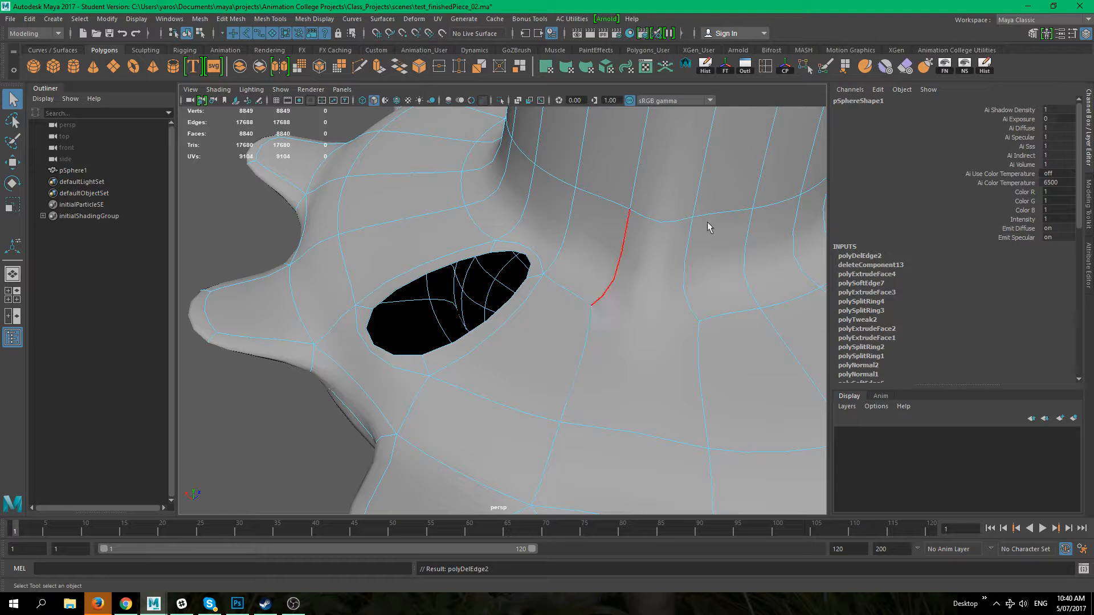
key("ctrl+z")
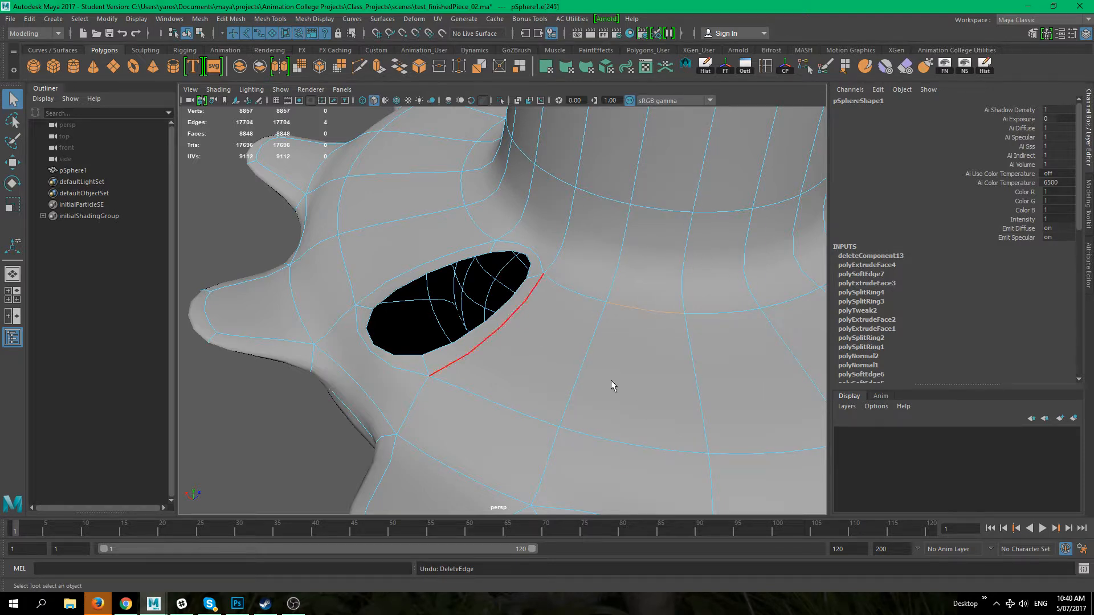
Step: Delete the face bordering the hole on the flange's top surface
right_click_drag(551, 276, 558, 308)
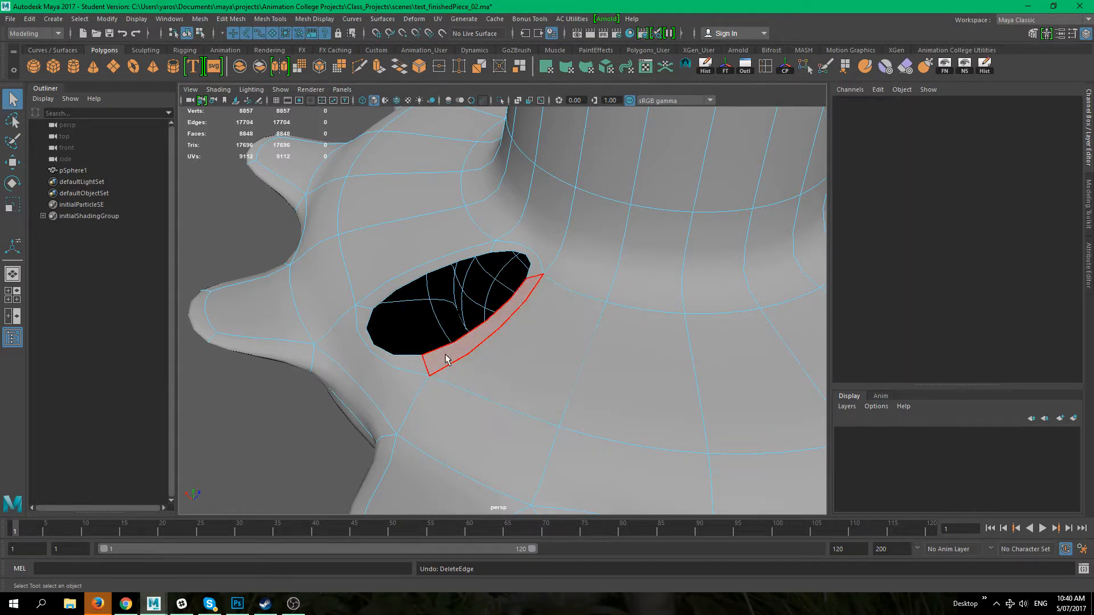
left_click(488, 347)
left_click(379, 289, "shift")
left_click(520, 254, "shift")
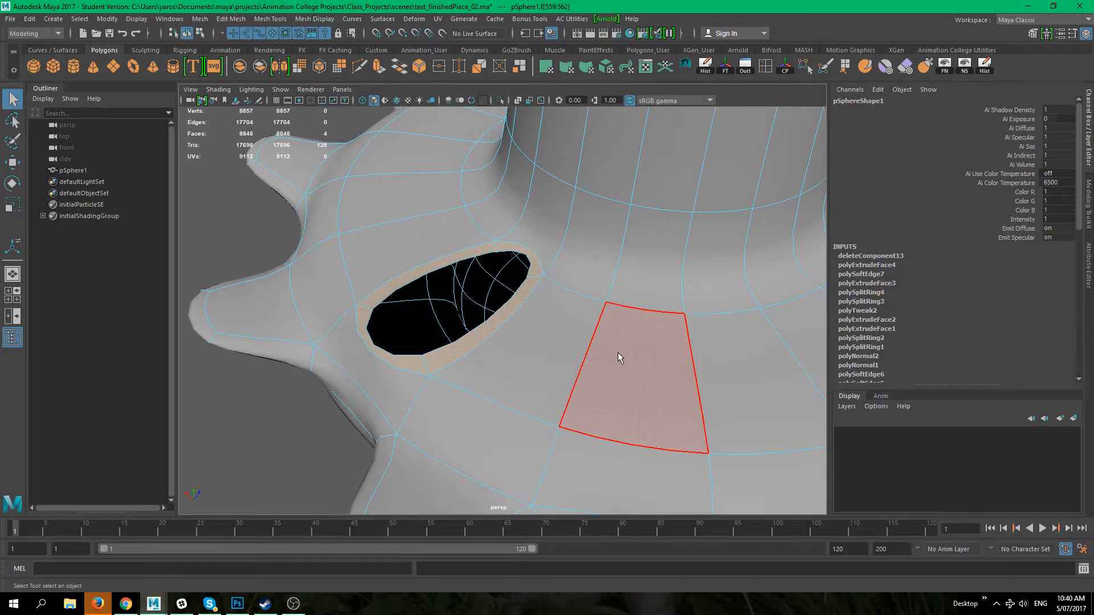
key("Delete")
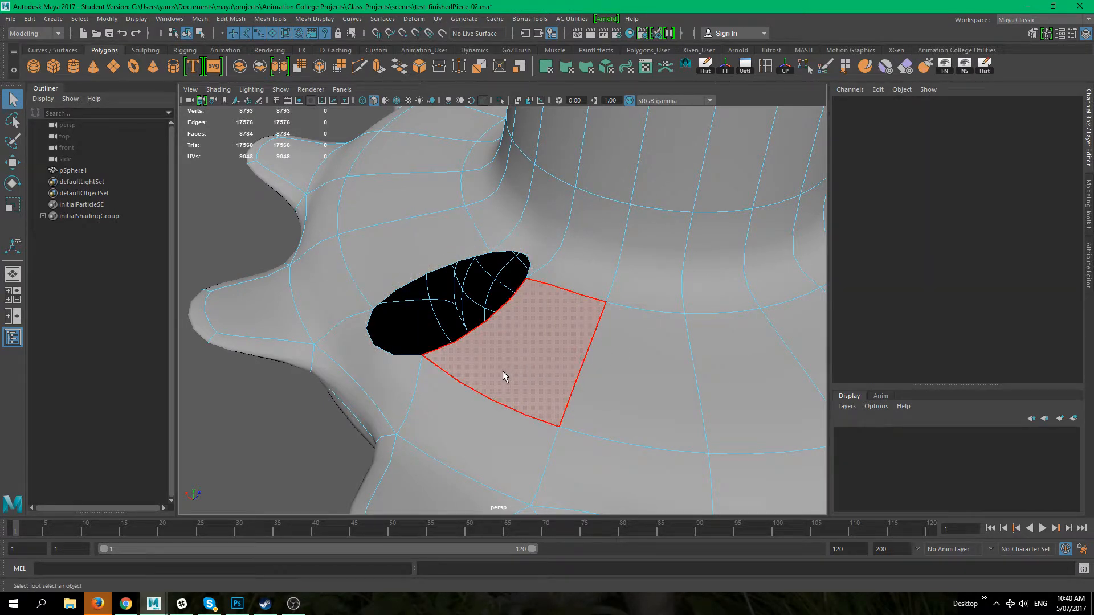
Step: Fill the hole in the flange's top surface with a new face using Append to Polygon
key("1")
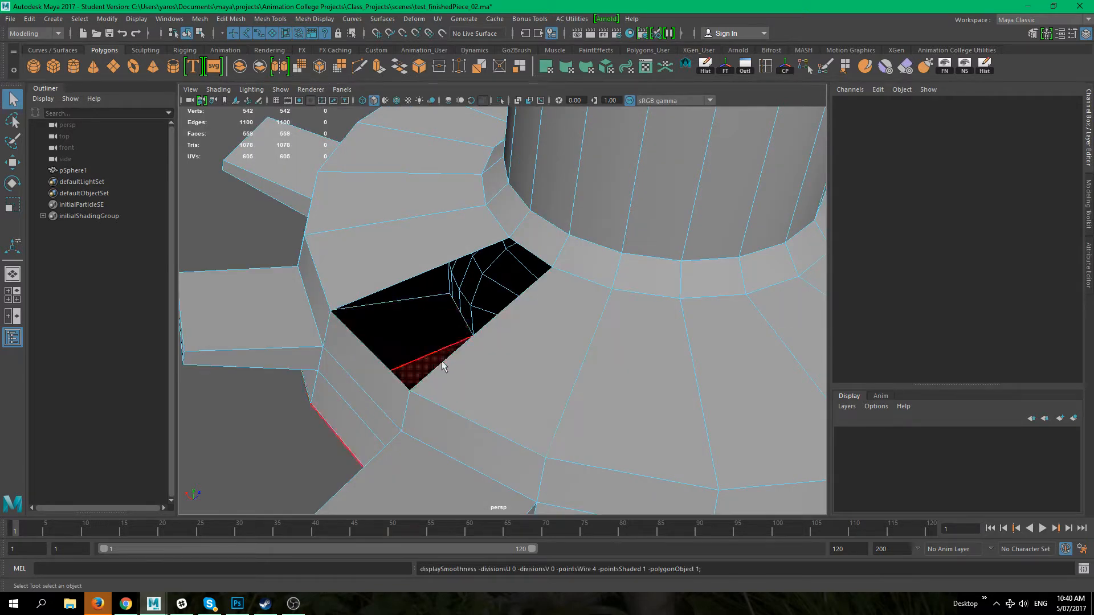
scroll(468, 279, "down", 3)
left_click_drag(469, 279, 515, 340, "alt")
right_click_drag(457, 262, 516, 246)
left_click(271, 365)
left_click_drag(450, 422, 549, 320, "alt")
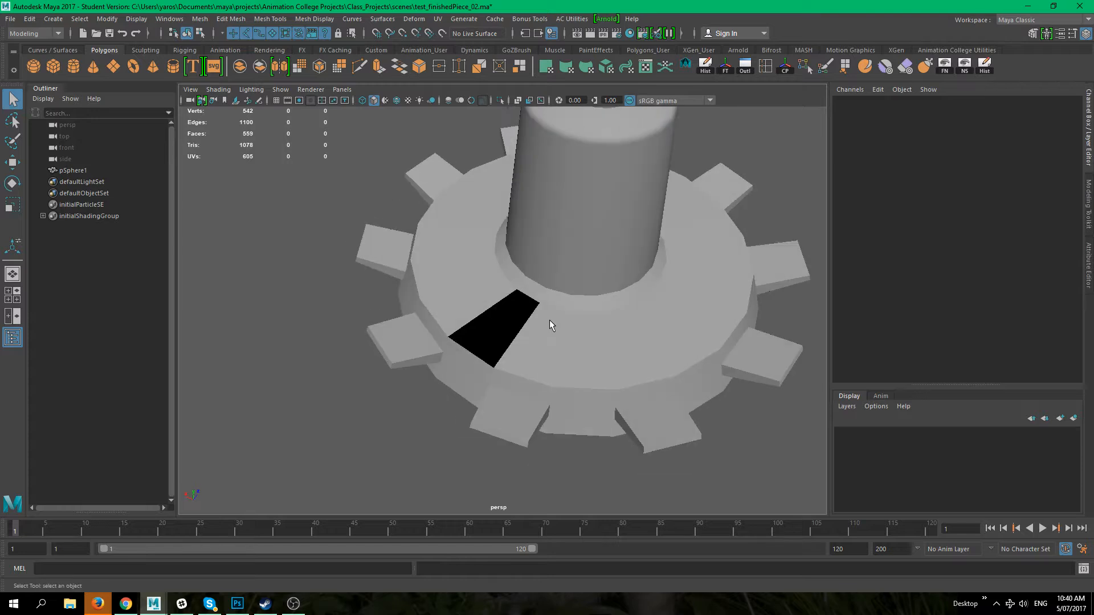
left_click(550, 320)
left_click_drag(458, 332, 426, 327, "alt")
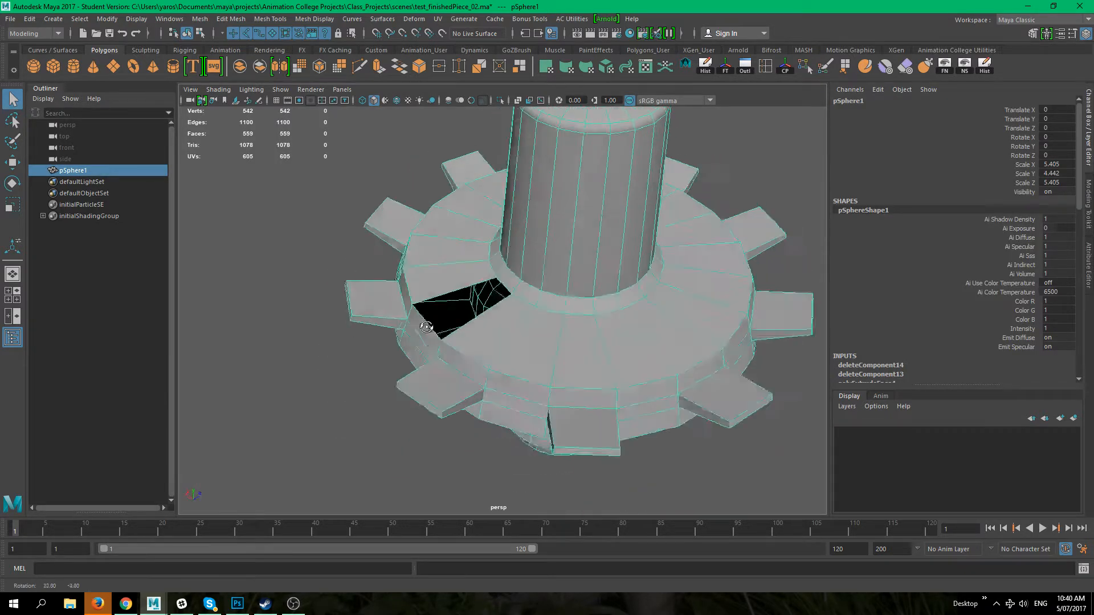
scroll(508, 333, "up", 3)
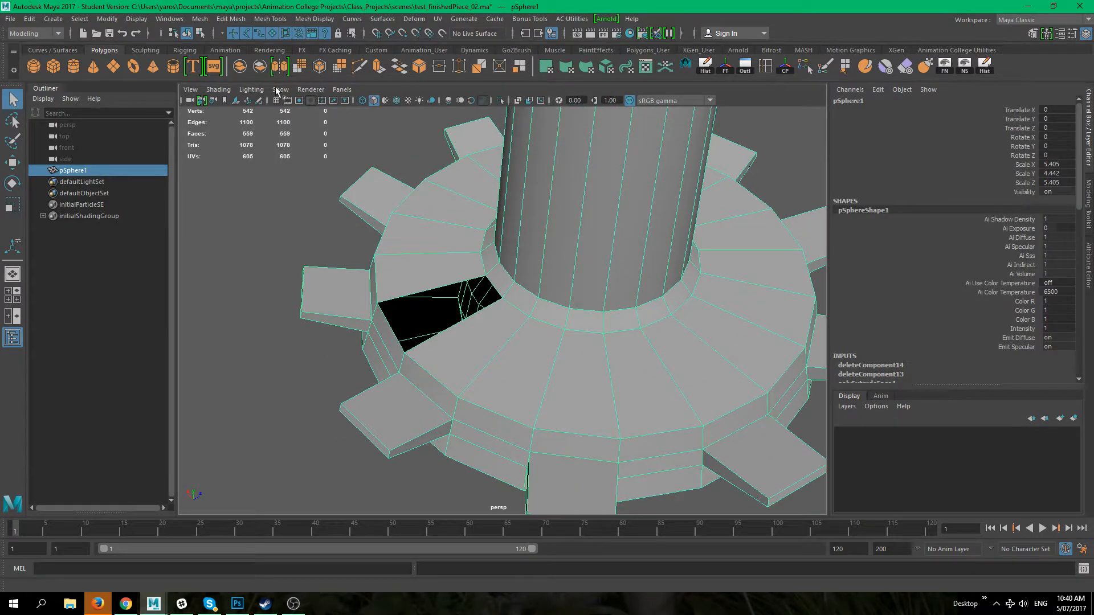
left_click(229, 19)
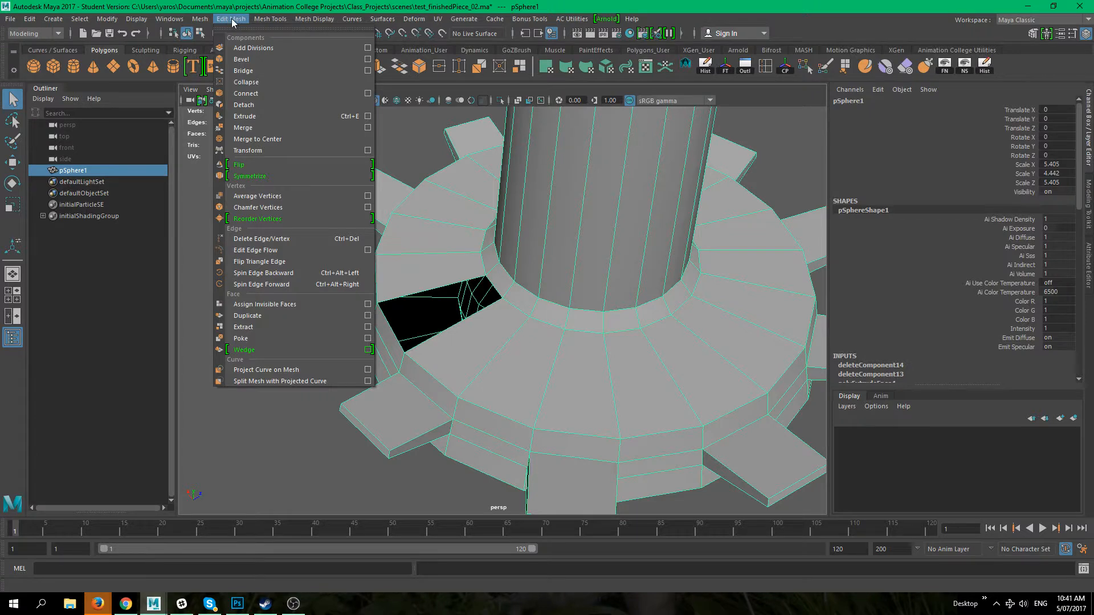
mouse_move(263, 22)
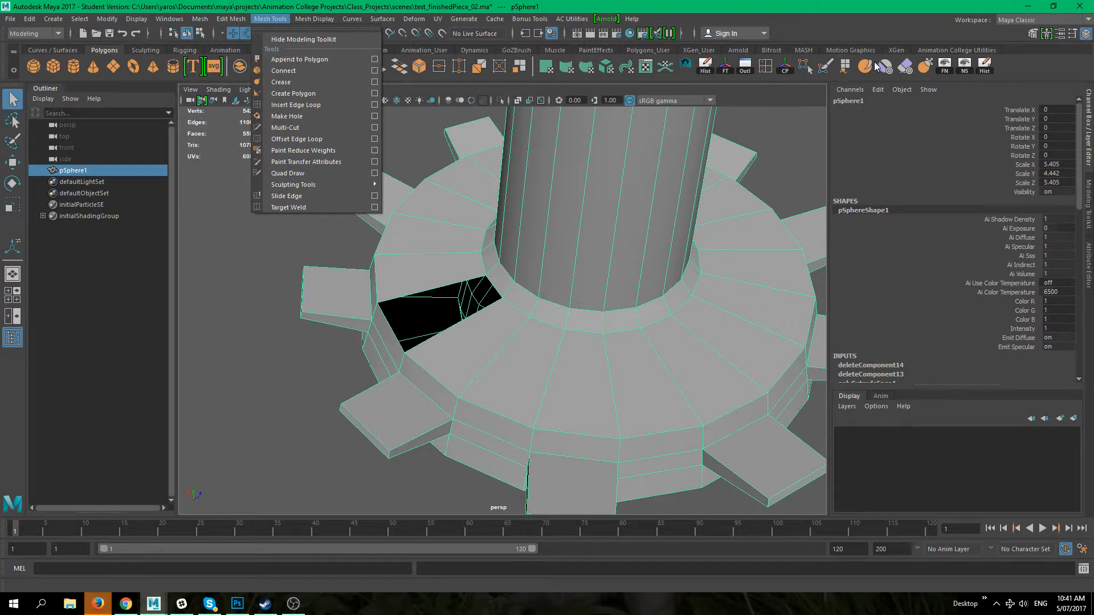
left_click(844, 67)
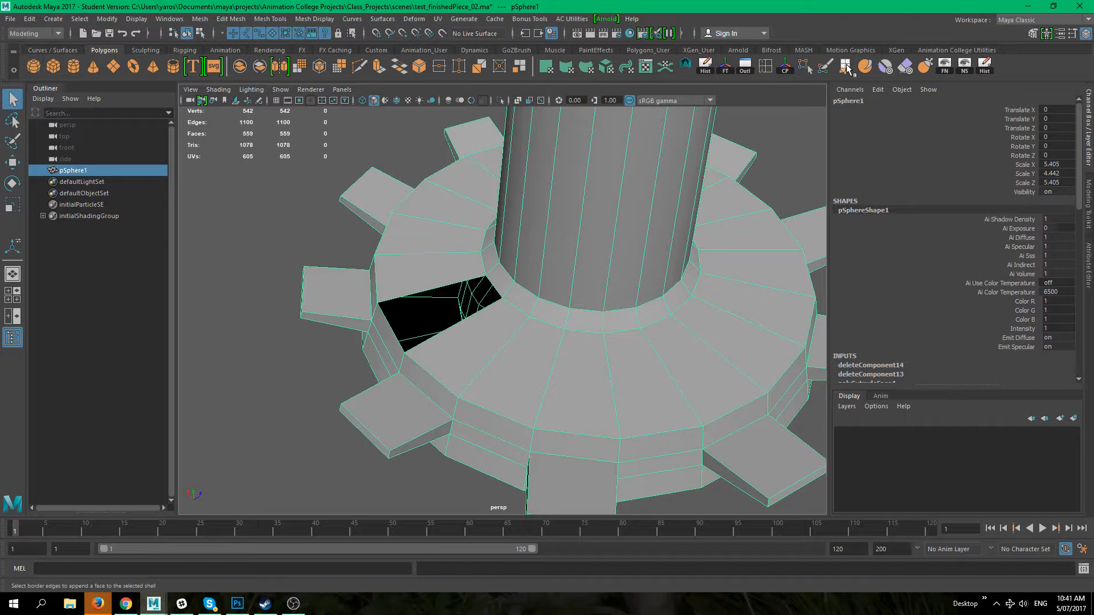
scroll(483, 286, "up", 5)
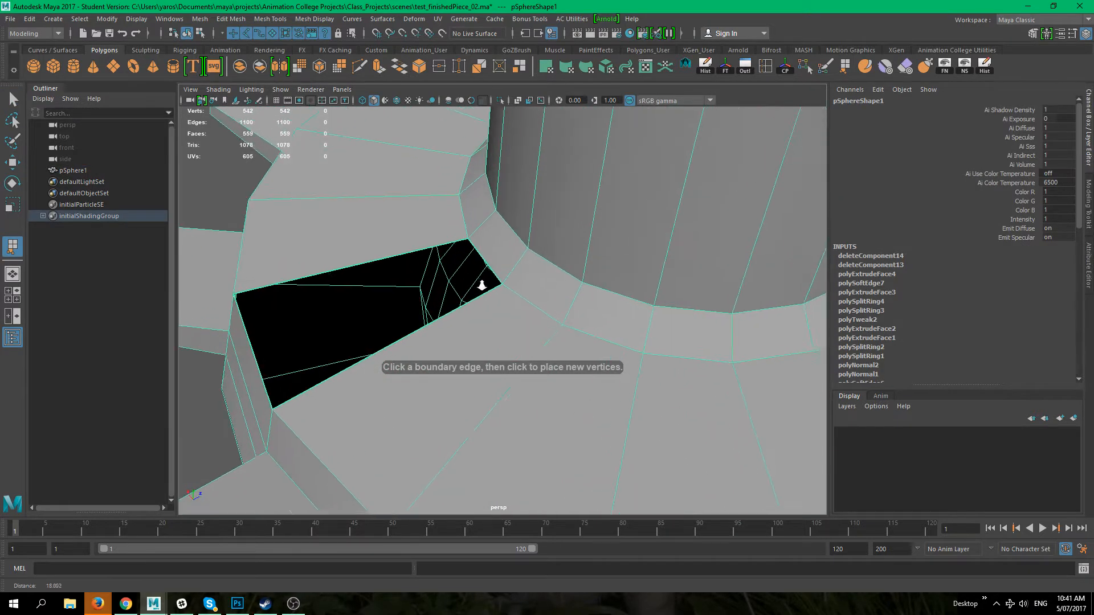
left_click_drag(389, 282, 388, 310, "alt")
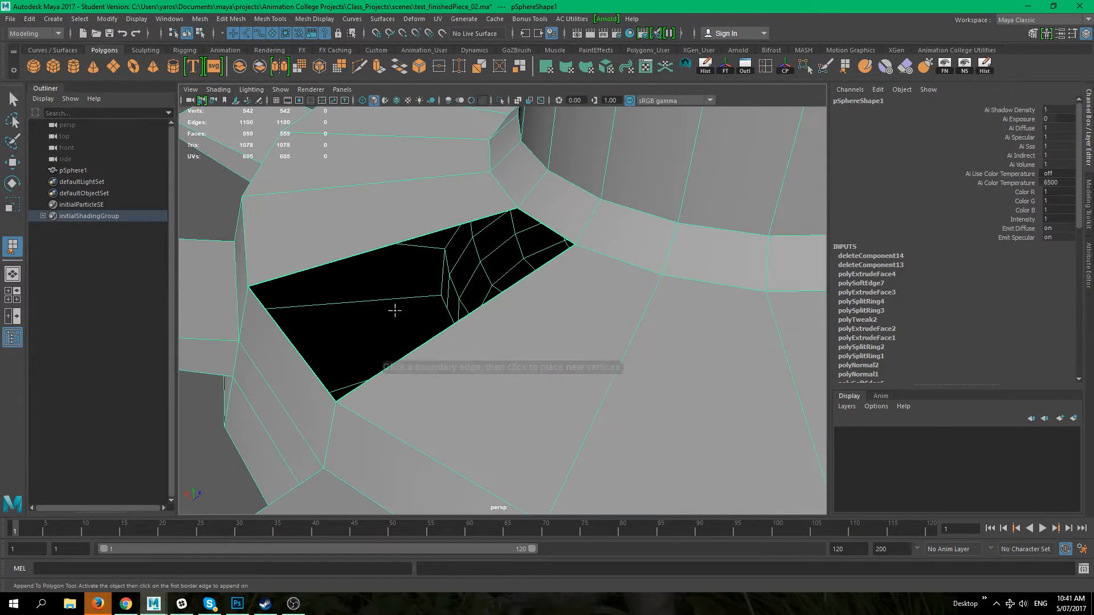
left_click_drag(325, 252, 332, 297, "alt")
left_click_drag(319, 378, 337, 299, "alt")
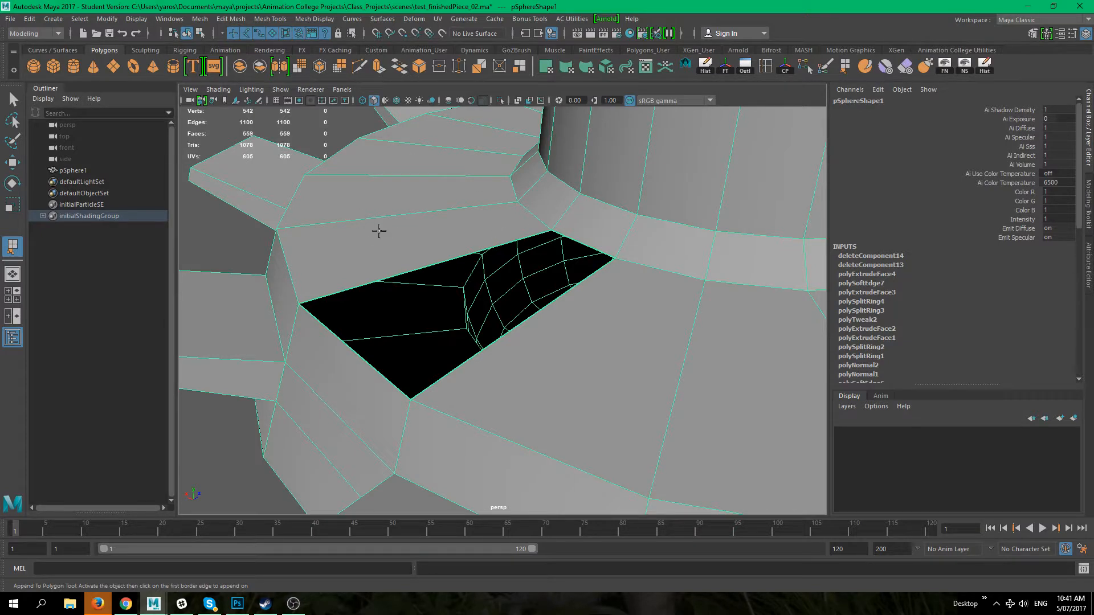
left_click_drag(524, 342, 476, 306, "alt")
left_click_drag(390, 245, 407, 255, "alt")
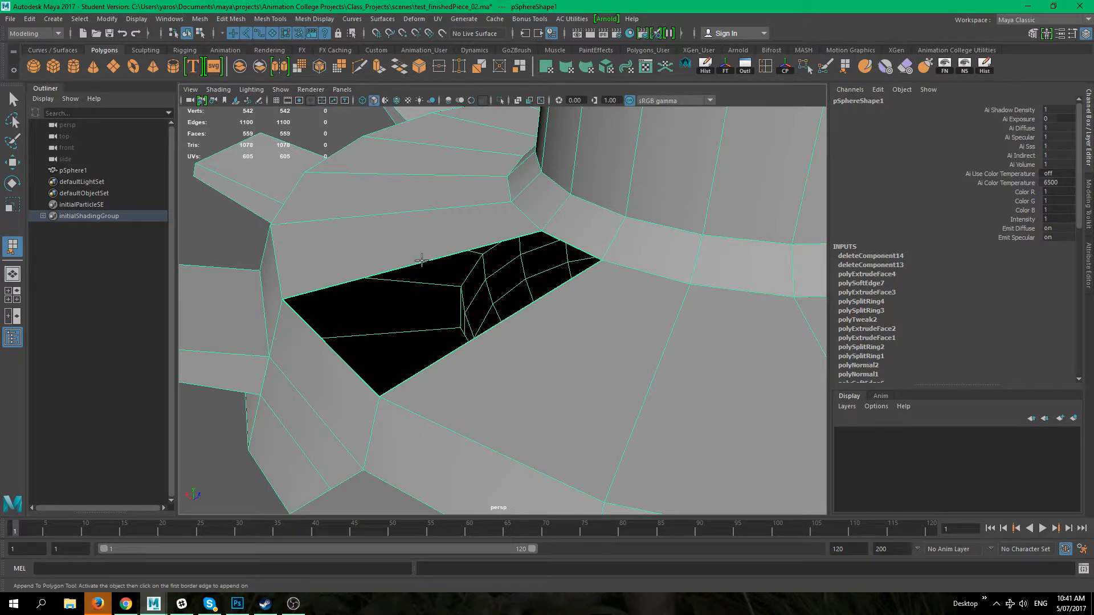
left_click(423, 262)
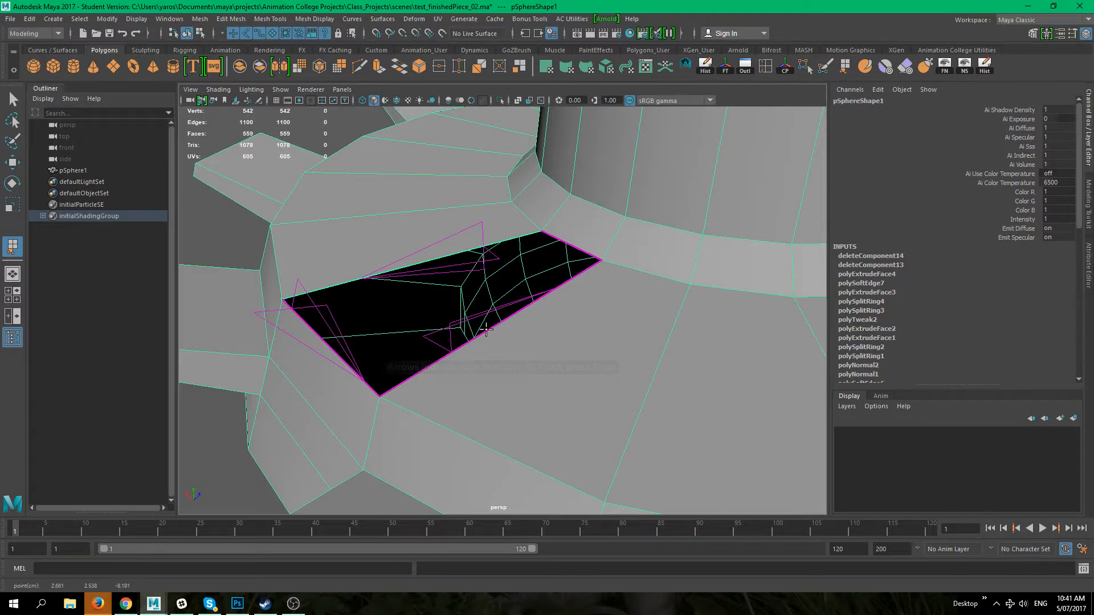
left_click_drag(471, 317, 662, 291, "alt")
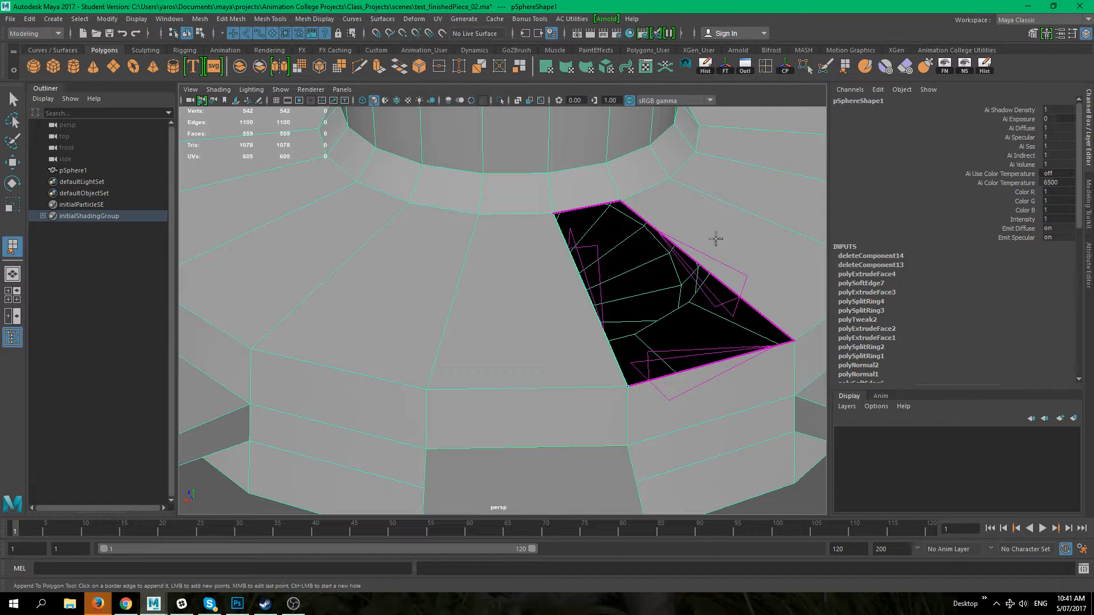
key("Return")
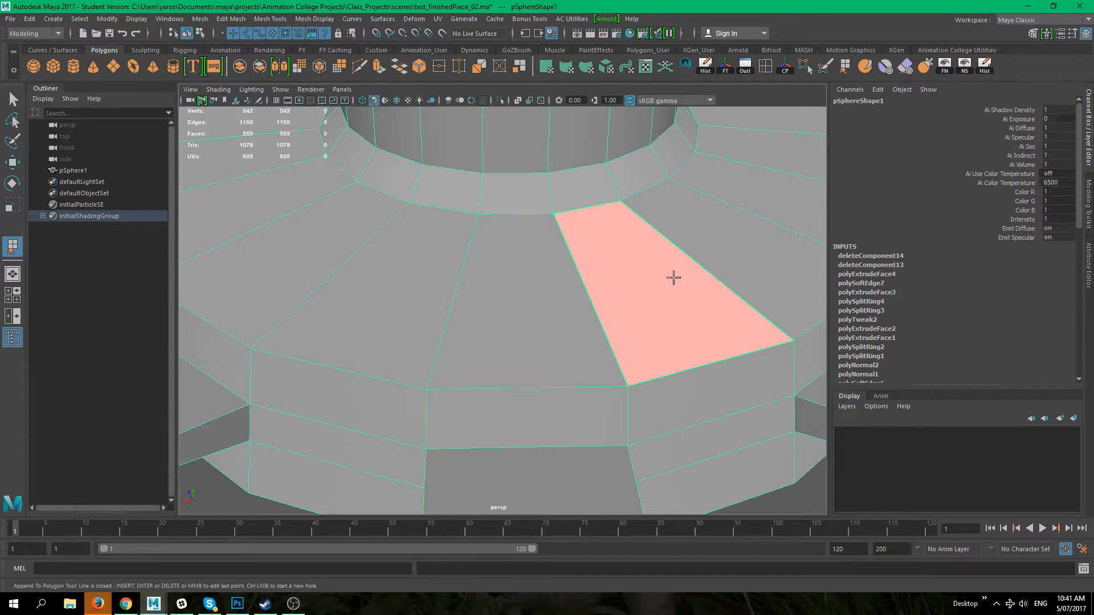
key("Return")
Step: Select the edge loop around the flange top's outer rim and harden its edges
left_click_drag(691, 312, 344, 455, "alt")
left_click(251, 339)
right_click_drag(448, 344, 425, 346, "alt")
left_click_drag(425, 347, 401, 357, "alt")
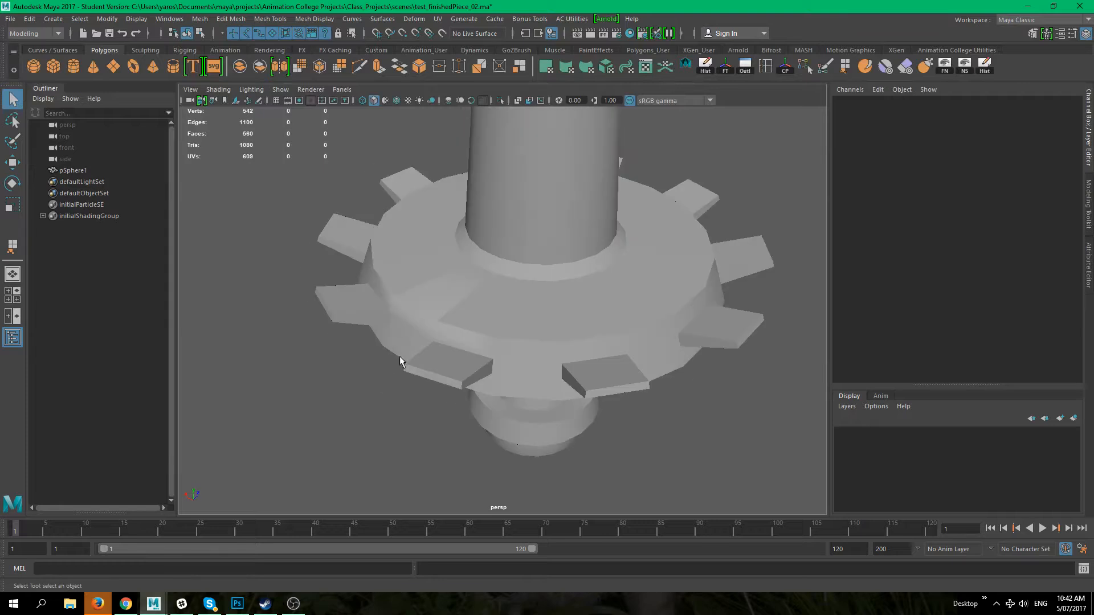
middle_click_drag(401, 357, 501, 332, "alt")
left_click(529, 314)
right_click_drag(528, 315, 530, 245)
double_click(544, 313)
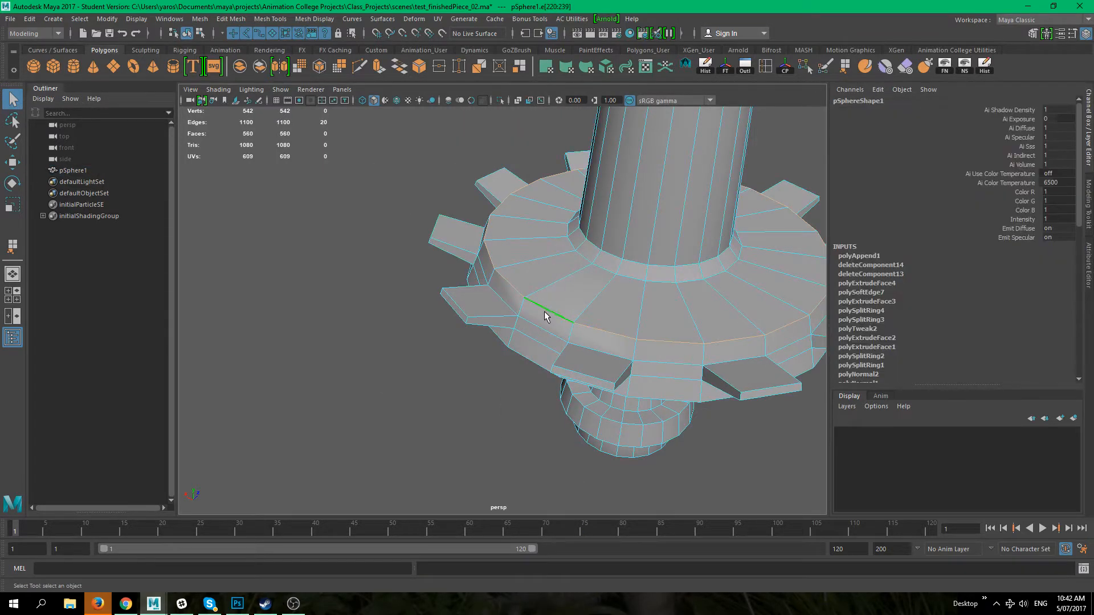
left_click(275, 20)
mouse_move(235, 20)
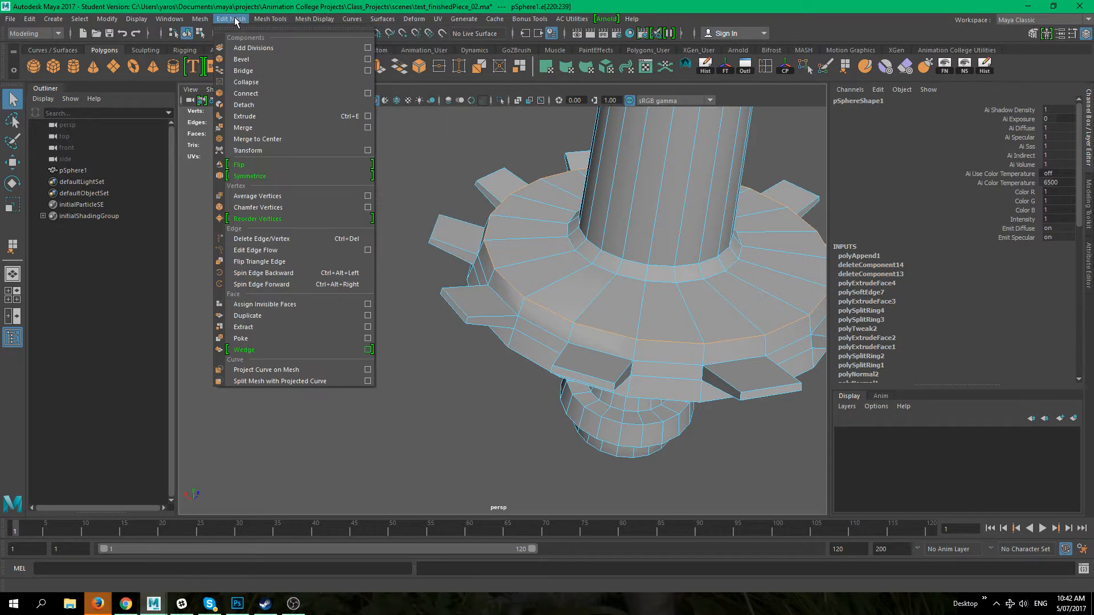
mouse_move(317, 23)
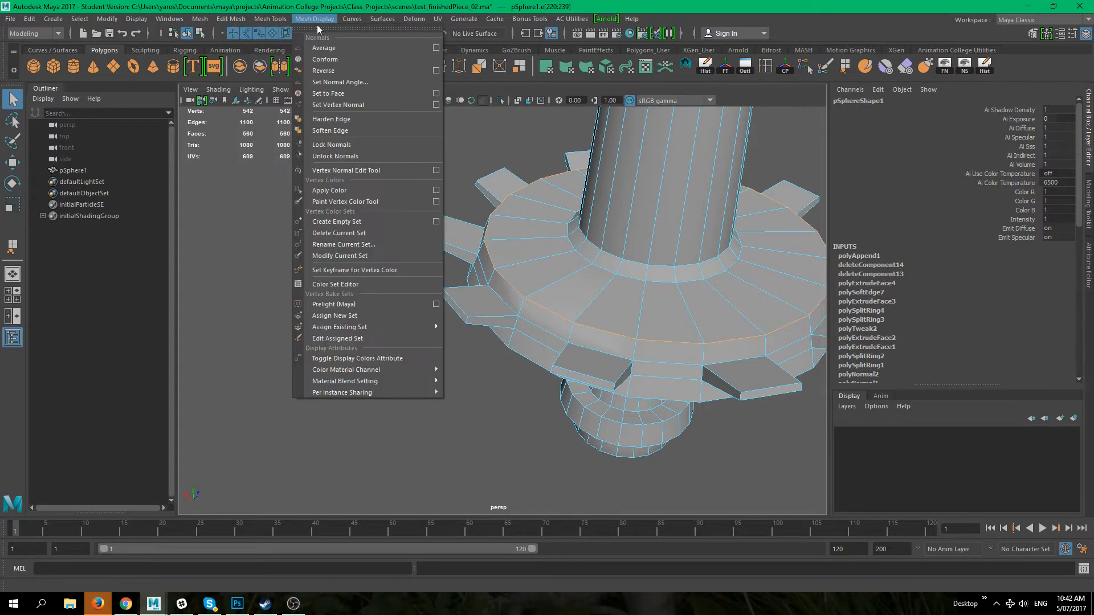
left_click(367, 118)
Step: Orbit the column and toggle smooth preview to inspect the flange's shading and shape
left_click(385, 383)
right_click_drag(605, 254, 637, 226)
left_click(338, 464)
left_click_drag(389, 409, 638, 436, "alt")
right_click_drag(650, 381, 699, 397, "alt")
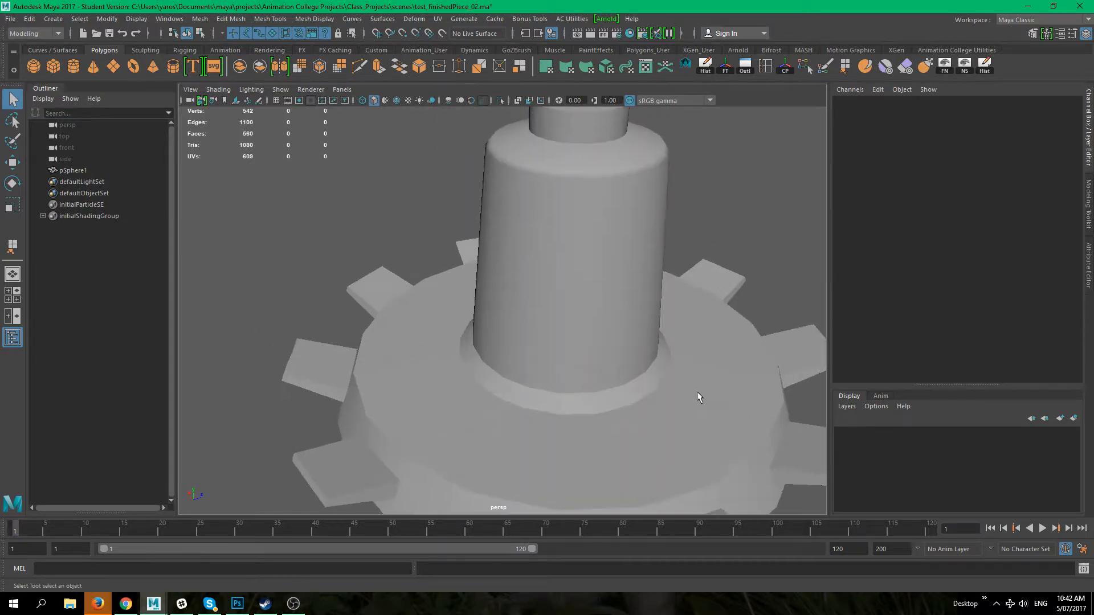
left_click(430, 349)
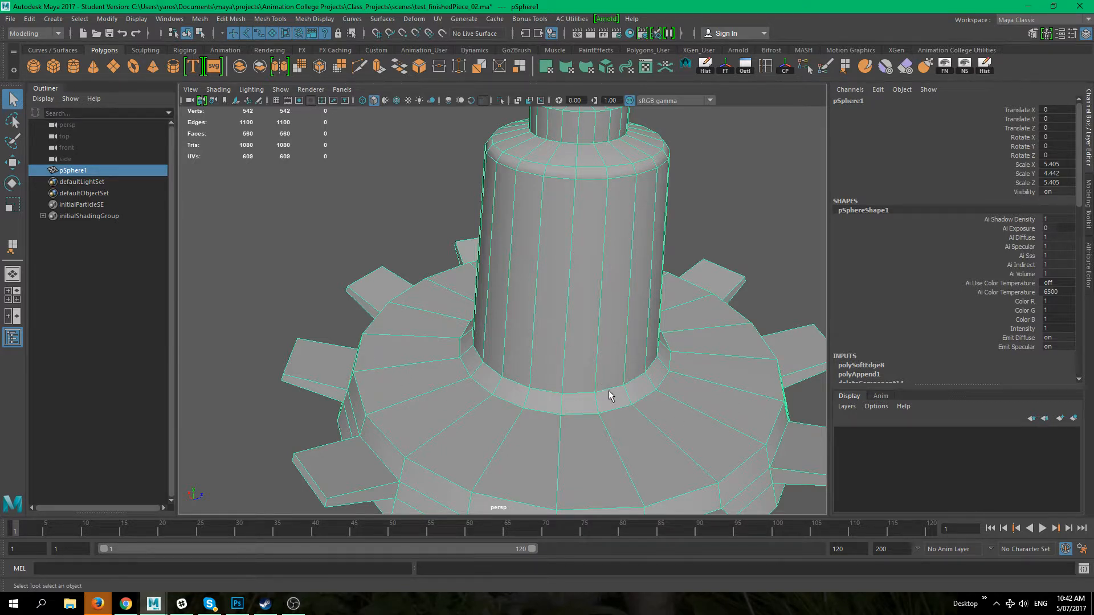
left_click_drag(608, 391, 604, 327, "alt")
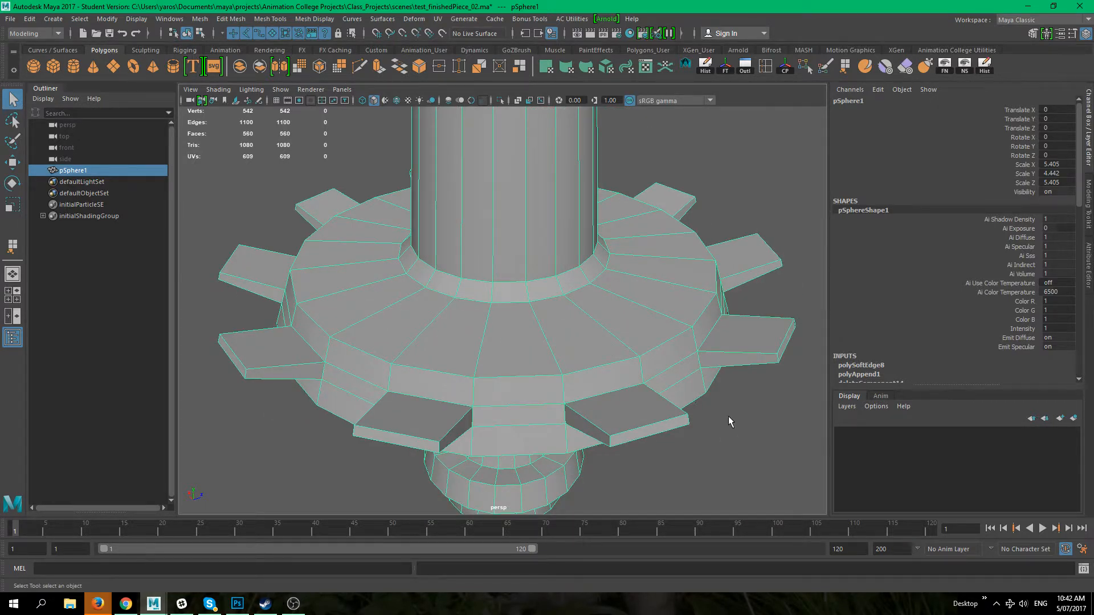
left_click_drag(729, 417, 713, 382, "alt")
mouse_move(508, 336)
left_mouse_down("alt")
mouse_move(530, 370)
mouse_move(528, 308)
mouse_move(542, 344)
mouse_move(595, 368)
mouse_move(522, 312)
mouse_move(521, 344)
left_mouse_up("alt")
scroll(559, 361, "down", 5)
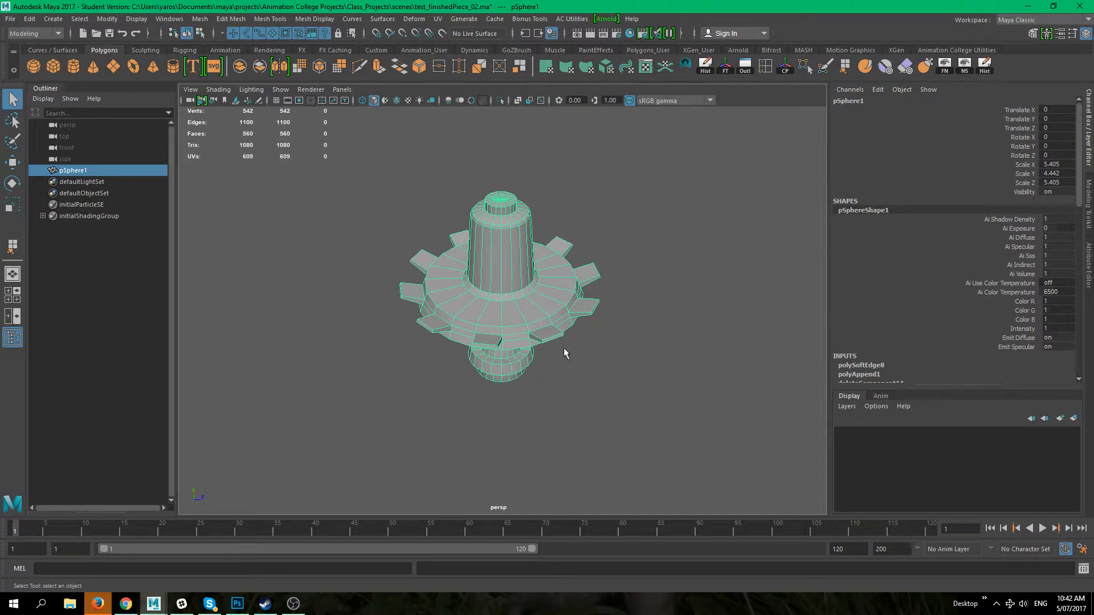
right_click_drag(547, 378, 606, 339, "alt")
middle_click_drag(599, 345, 574, 327, "alt")
key("3")
left_click(640, 412)
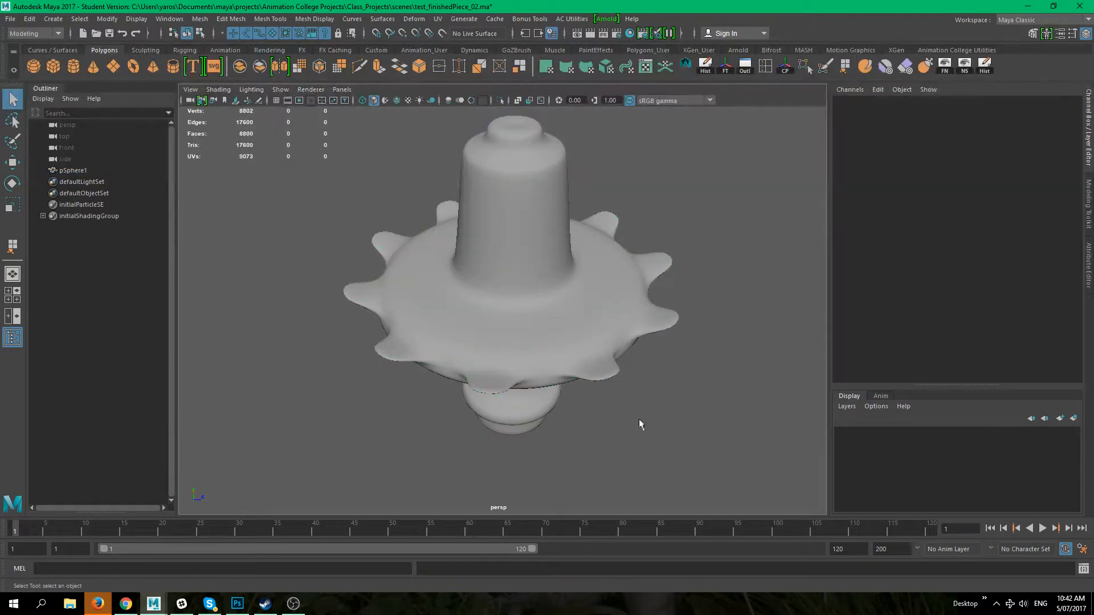
left_click_drag(640, 412, 659, 452, "alt")
left_click(511, 435)
left_click_drag(511, 435, 426, 266, "alt")
left_click_drag(559, 279, 501, 313, "alt")
key("1")
Step: Select three faces on the flange's top surface and extrude them, then check the result in smooth preview
left_click(688, 432)
right_click_drag(494, 275, 490, 308)
left_click(432, 372)
left_click(480, 379, "shift")
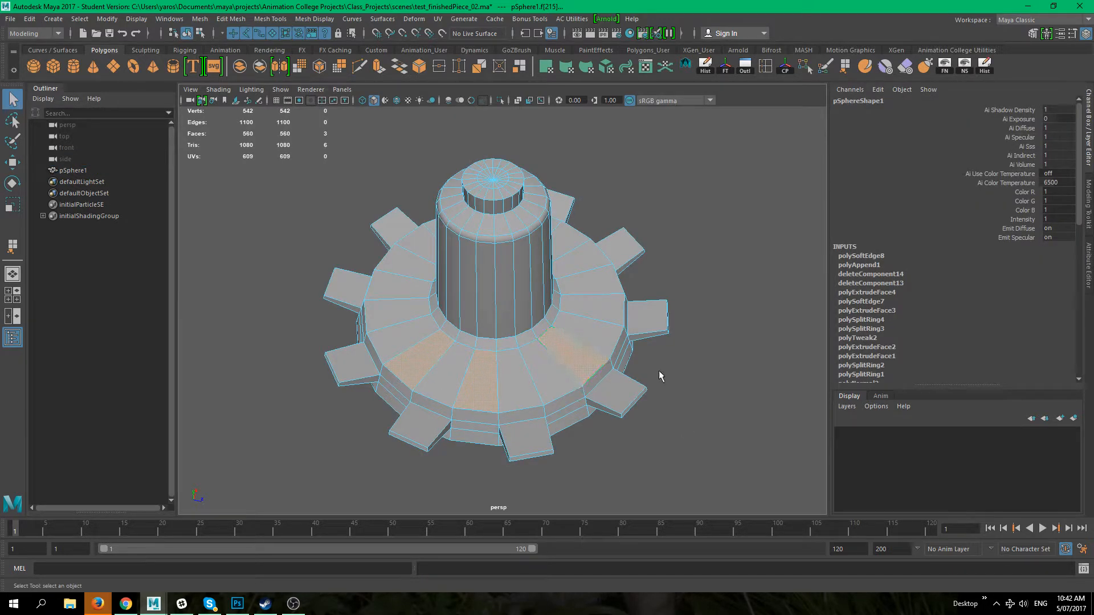
key("ctrl+e")
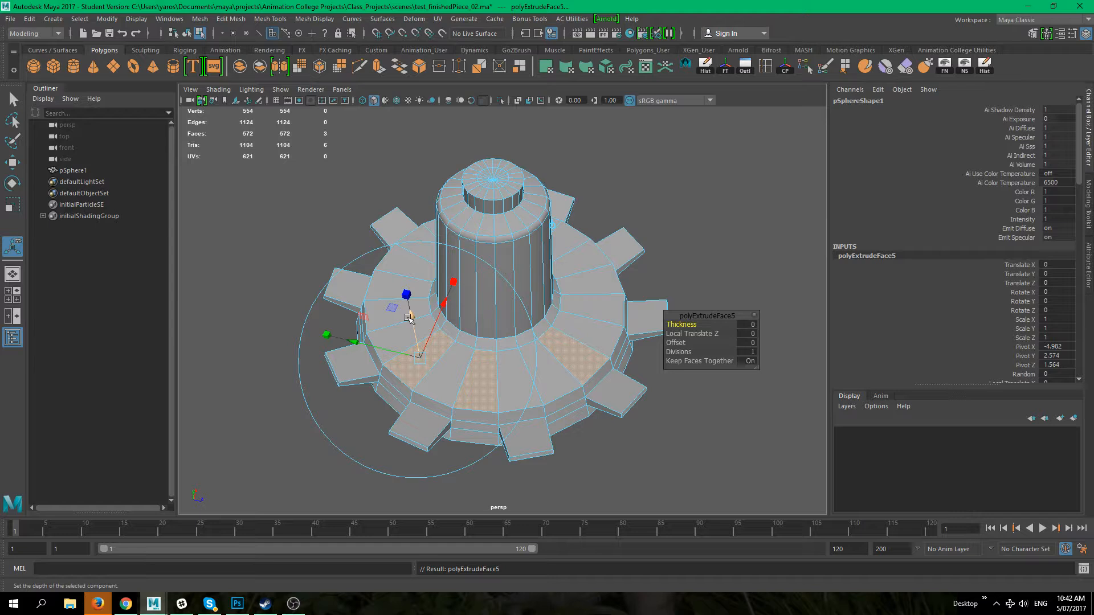
left_click_drag(408, 317, 409, 318)
left_click(644, 425)
right_click_drag(600, 275, 676, 259)
key("q")
right_click_drag(676, 257, 675, 260)
right_click_drag(558, 276, 620, 256)
left_click(649, 278)
left_click(540, 320)
key("3")
left_click(654, 404)
left_click_drag(451, 358, 446, 313, "alt")
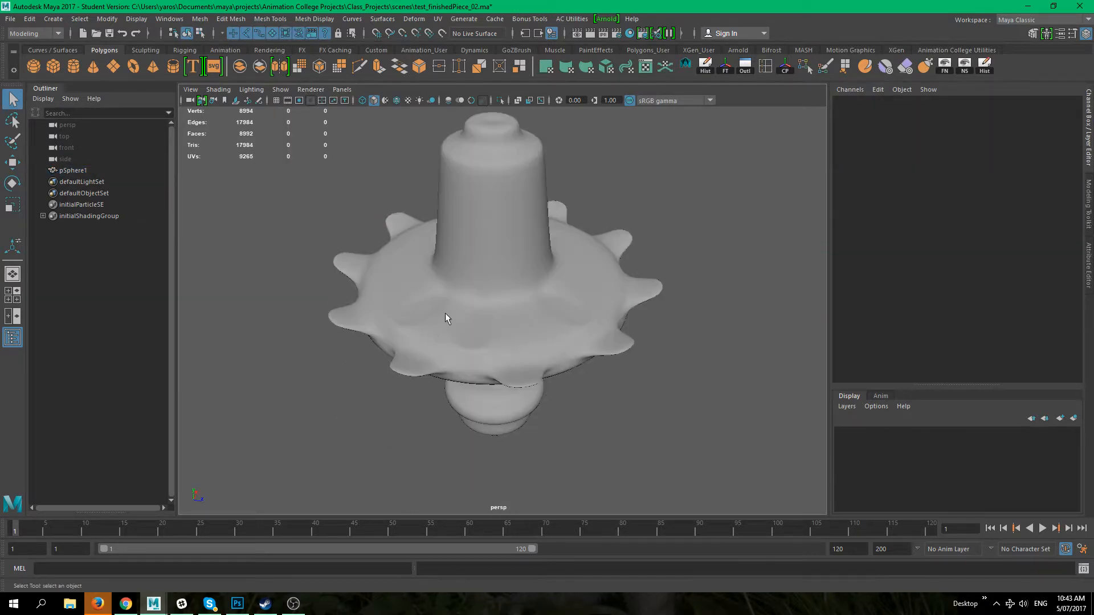
Step: Select the column mesh and undo the last several edits made to the flange top
left_click(445, 313)
left_click(620, 409)
left_click_drag(620, 409, 508, 284, "alt")
left_click(448, 373)
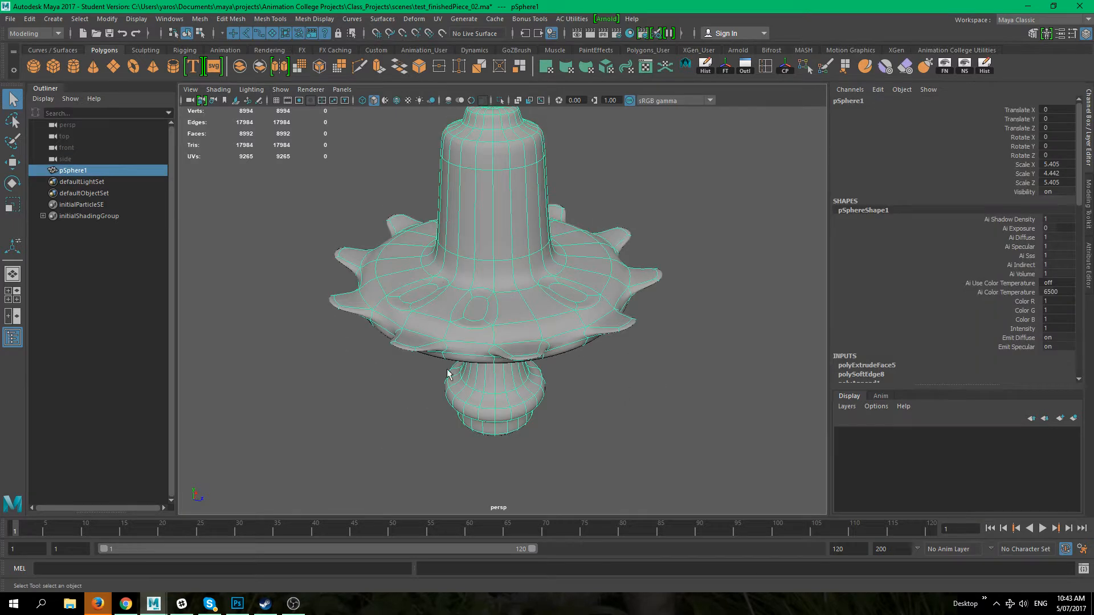
key("ctrl+z")
key("ctrl+z")
key("ctrl+z")
key("ctrl+z")
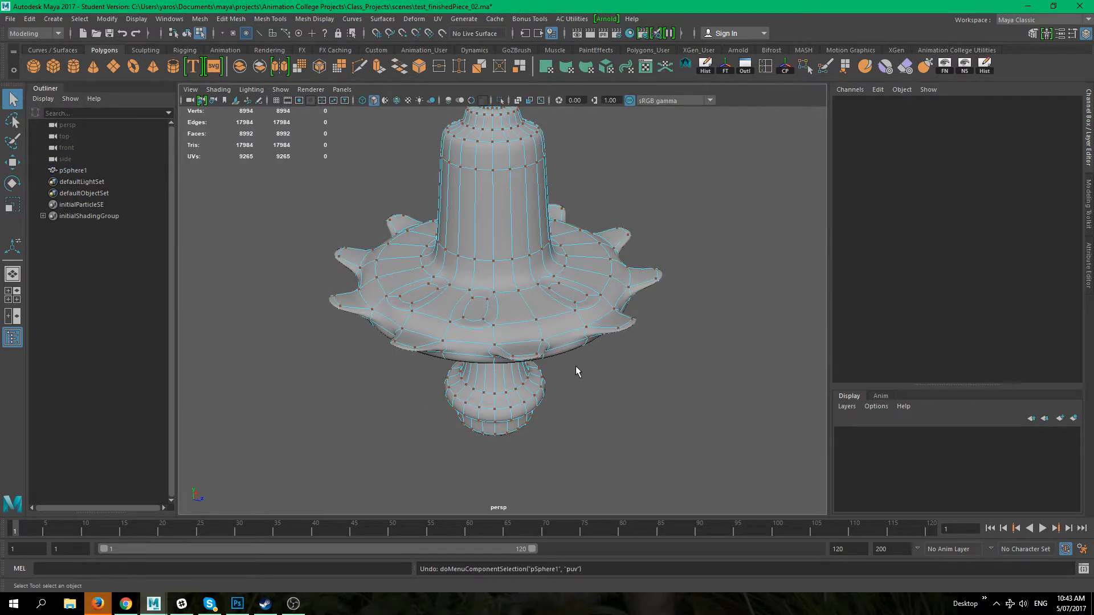
key("ctrl+z")
key("ctrl+z")
Step: Toggle smooth preview on and off repeatedly to compare the column's proxy and smoothed shapes
key("1")
key("3")
key("1")
key("3")
key("1")
key("3")
key("1")
key("3")
key("1")
key("3")
key("1")
Step: Pick faces on the flange and orbit around the column to inspect its teeth and faces from several angles
left_click(458, 335)
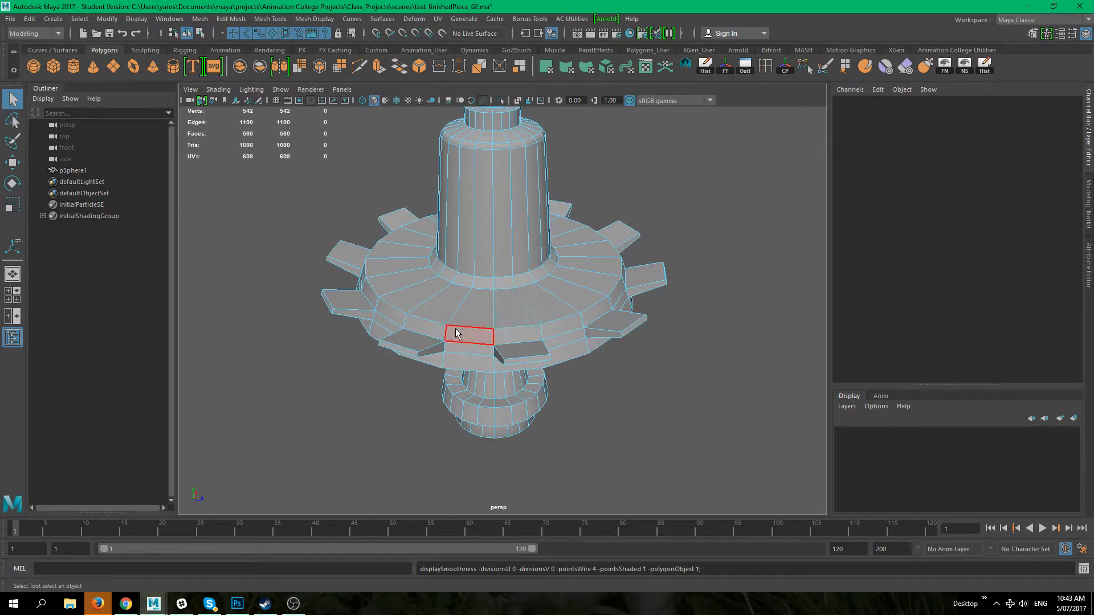
key("3")
key("1")
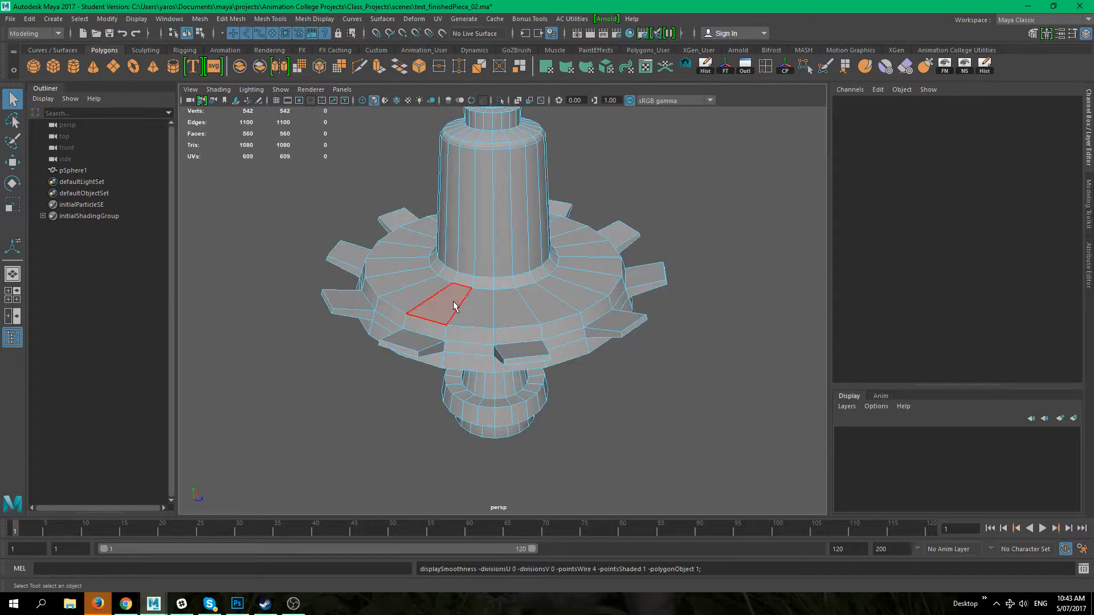
key("F8")
left_click(698, 305)
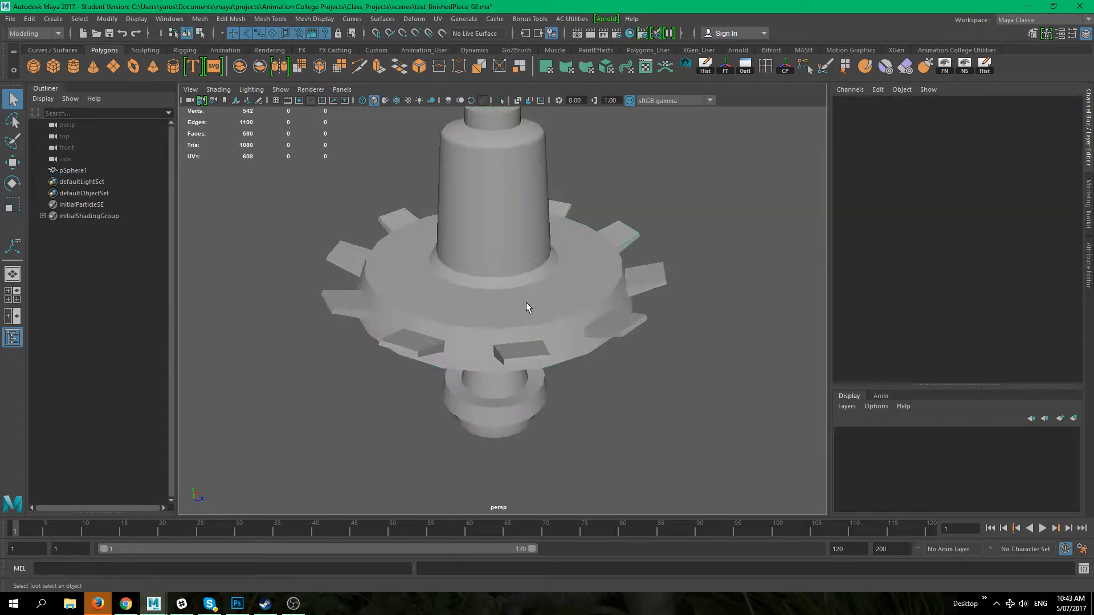
left_click(531, 342)
key("3")
key("1")
key("3")
key("1")
left_click_drag(520, 374, 465, 371, "alt")
key("3")
key("1")
key("3")
key("1")
left_click(579, 417)
middle_click_drag(411, 369, 511, 341, "alt")
left_click(510, 340)
left_click_drag(562, 367, 510, 388, "alt")
middle_click_drag(495, 366, 490, 330, "alt")
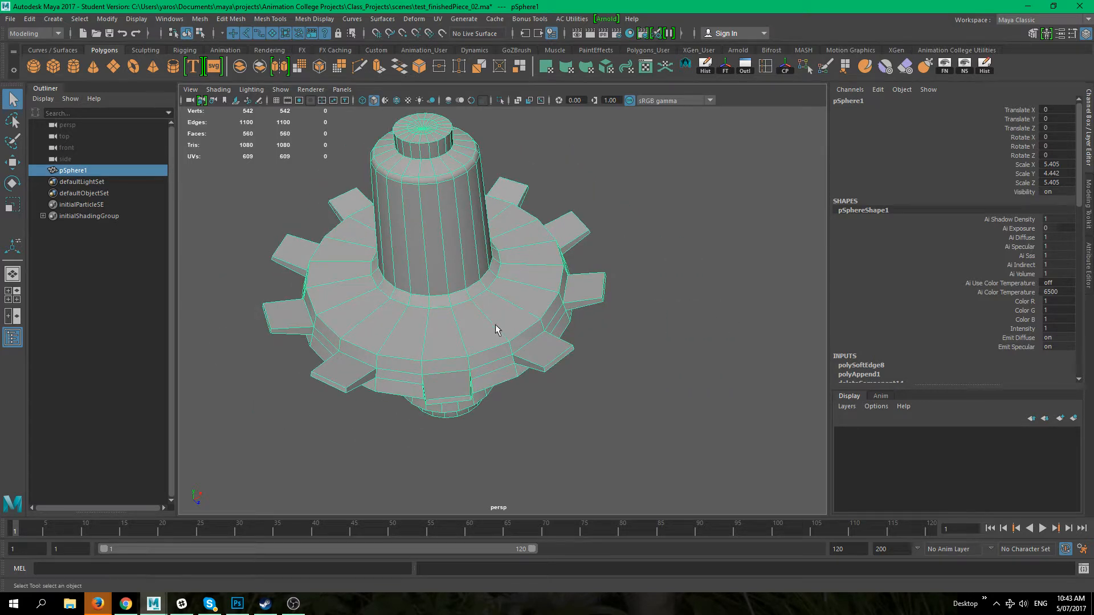
left_click_drag(464, 330, 430, 371, "alt")
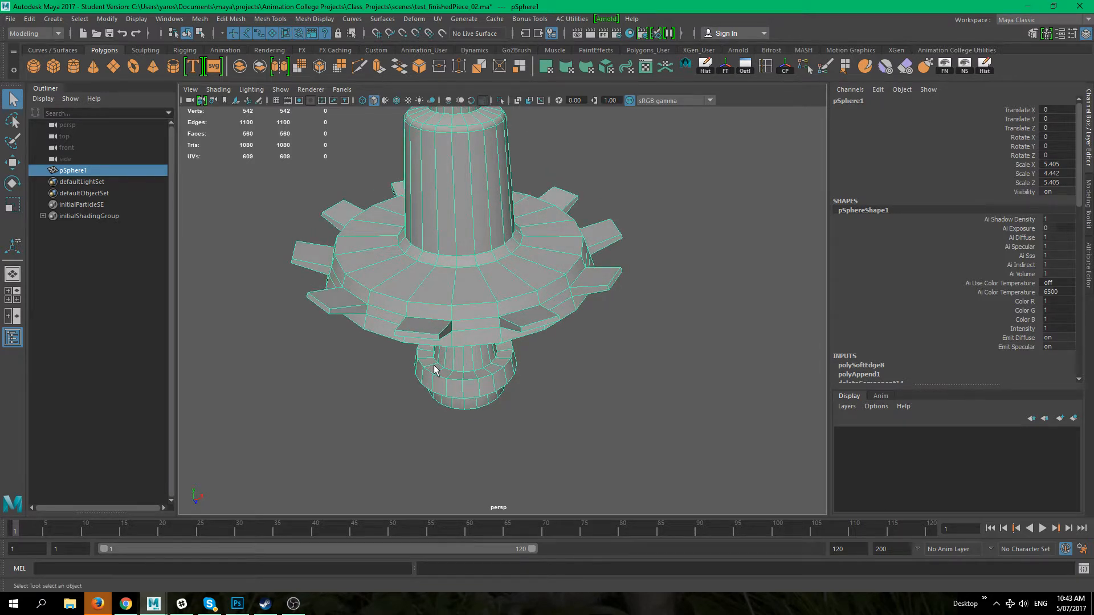
left_click_drag(434, 369, 584, 411, "alt")
Step: Switch to the front view and delete the whole column mesh
key("space")
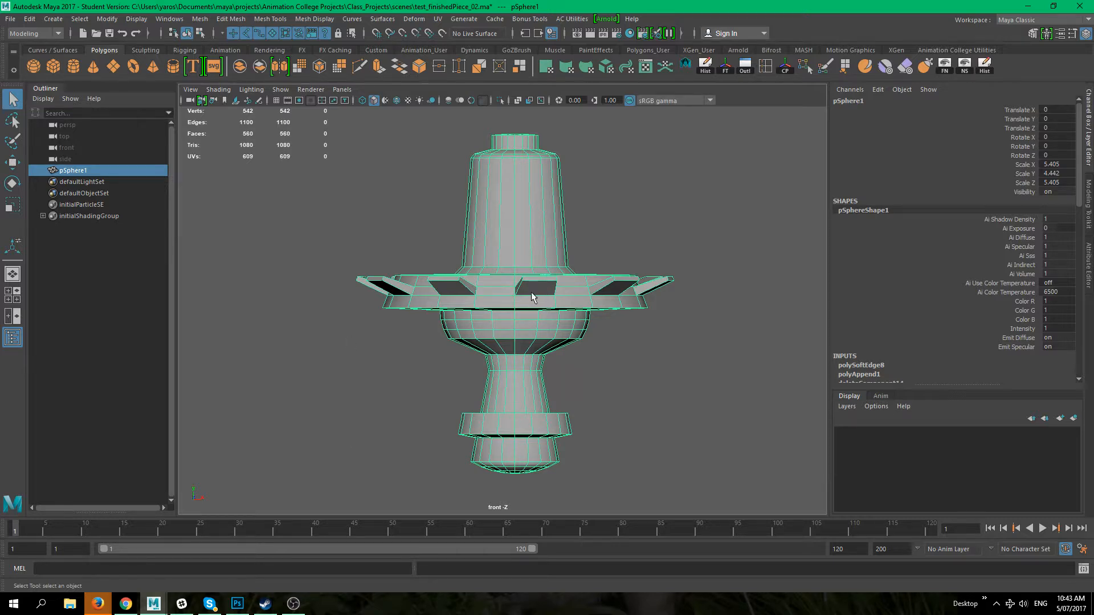
key("Delete")
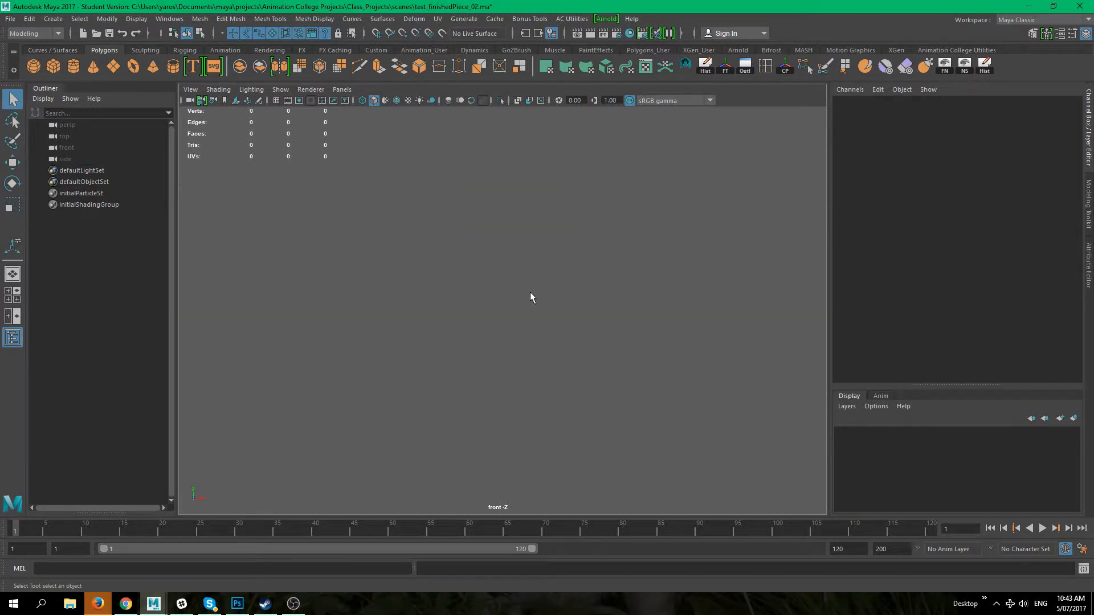
Step: Create a polygon cube and scale it uniformly to about 14.6
left_click(55, 67)
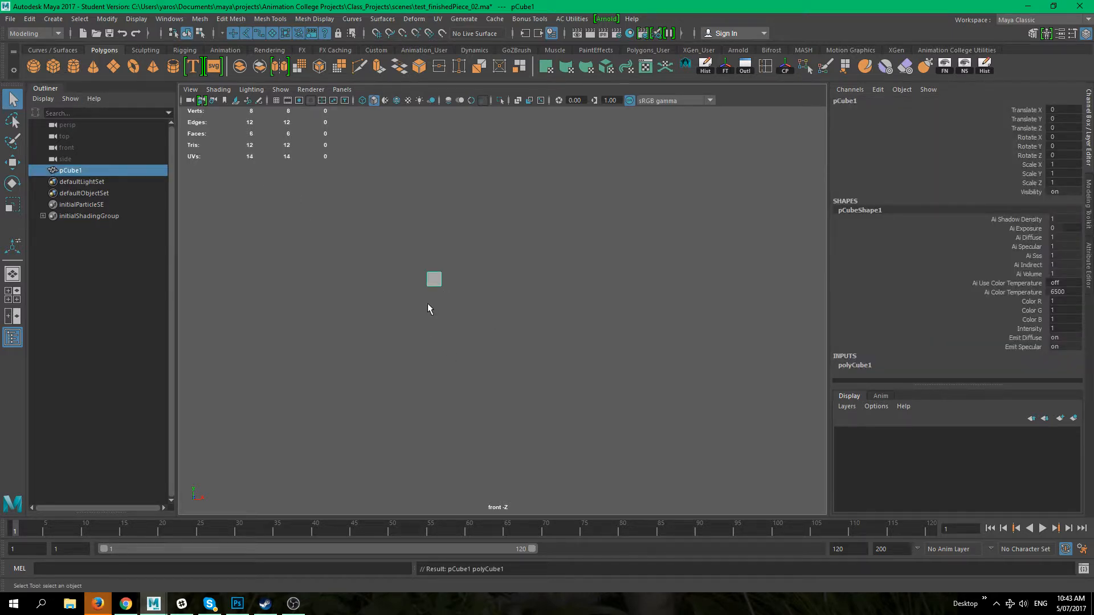
key("r")
left_click_drag(422, 285, 596, 288)
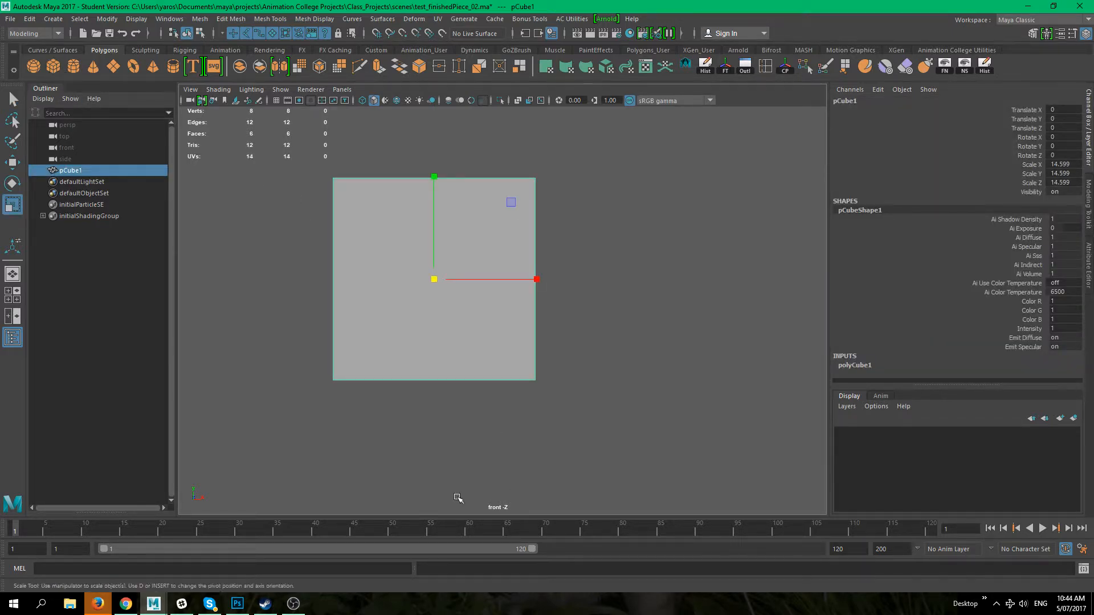
middle_click_drag(462, 419, 486, 442, "alt")
left_click(501, 436)
left_click(503, 366)
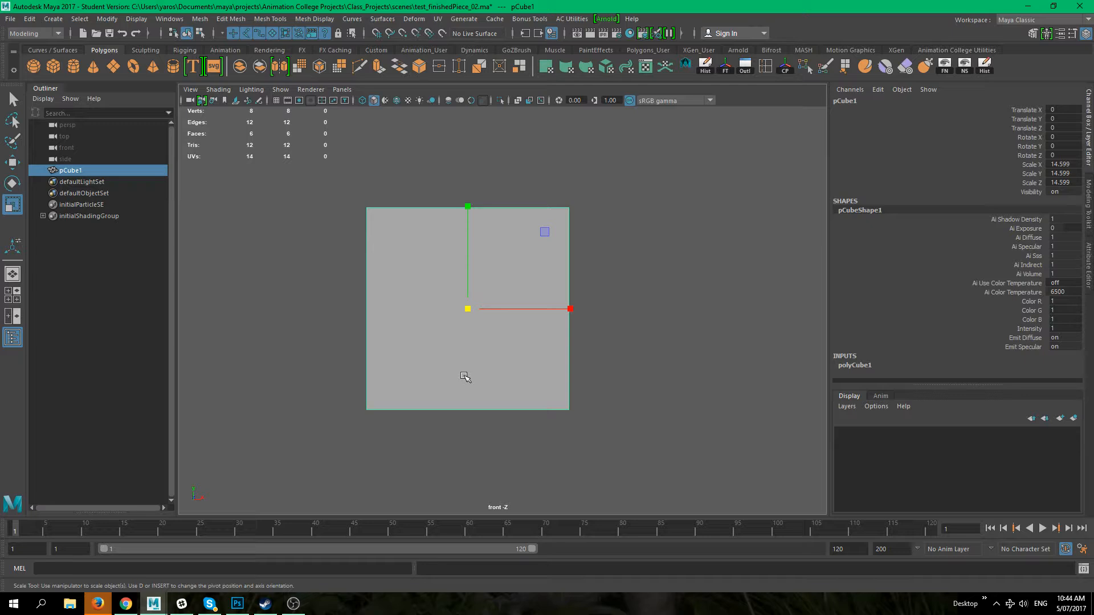
Step: Turn on the viewport grid and return from the perspective view to the front view
key("space")
left_click_drag(476, 342, 419, 396)
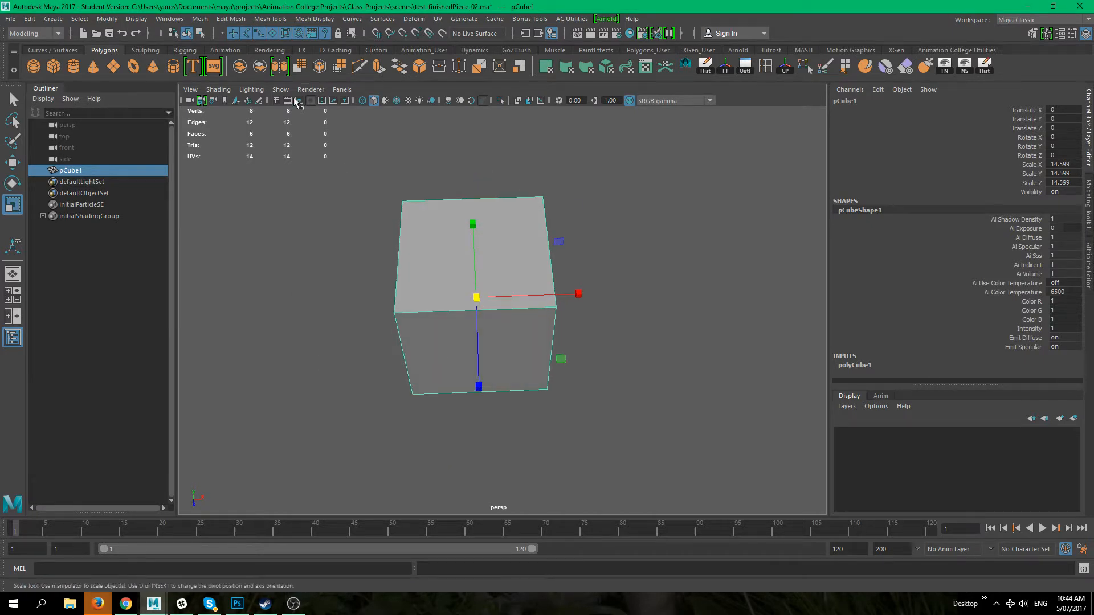
left_click(275, 101)
left_click_drag(421, 344, 487, 328, "alt")
key("space")
key("space")
left_click_drag(699, 200, 674, 195, "alt")
key("space")
left_click_drag(656, 234, 437, 277)
left_click(654, 293)
left_click(451, 254)
left_click(589, 211)
left_click(513, 267)
Step: Insert a vertical edge loop through the middle of the cube with the Insert Edge Loop tool
left_click(765, 68)
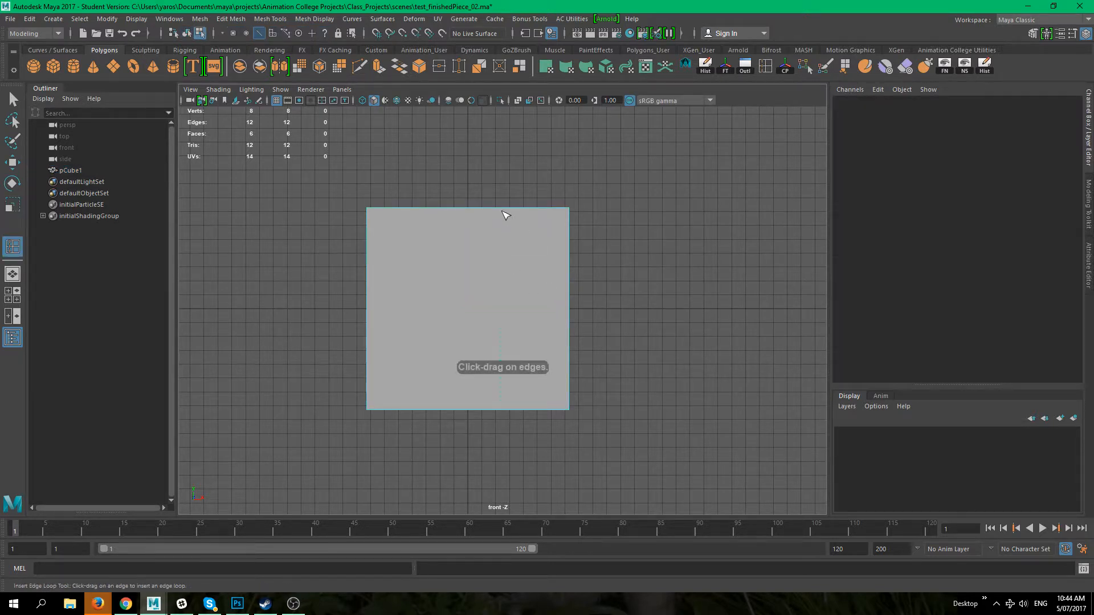
left_click_drag(501, 207, 500, 206)
left_click_drag(467, 238, 471, 225)
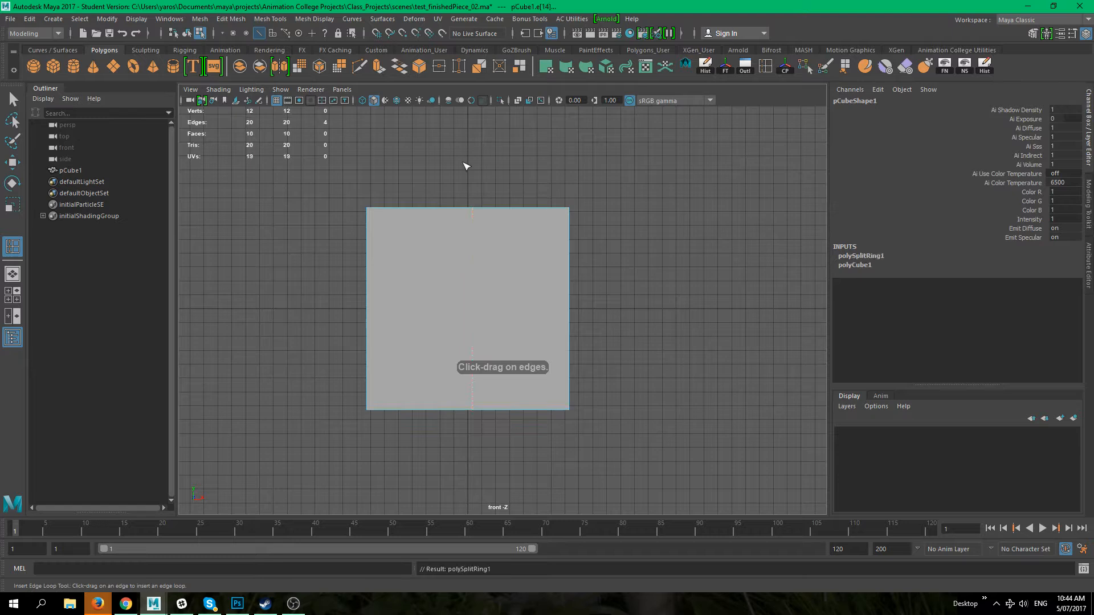
right_click_drag(467, 301, 529, 267, "alt")
Step: Try to move one of the cube's side edges with grid snapping
key("w")
key("space")
left_click_drag(720, 387, 717, 351)
left_click(716, 400)
double_click(488, 273)
left_click_drag(647, 420, 653, 392, "alt")
key("space")
right_click_drag(588, 390, 584, 380, "alt")
middle_click_drag(580, 405, 571, 381, "alt")
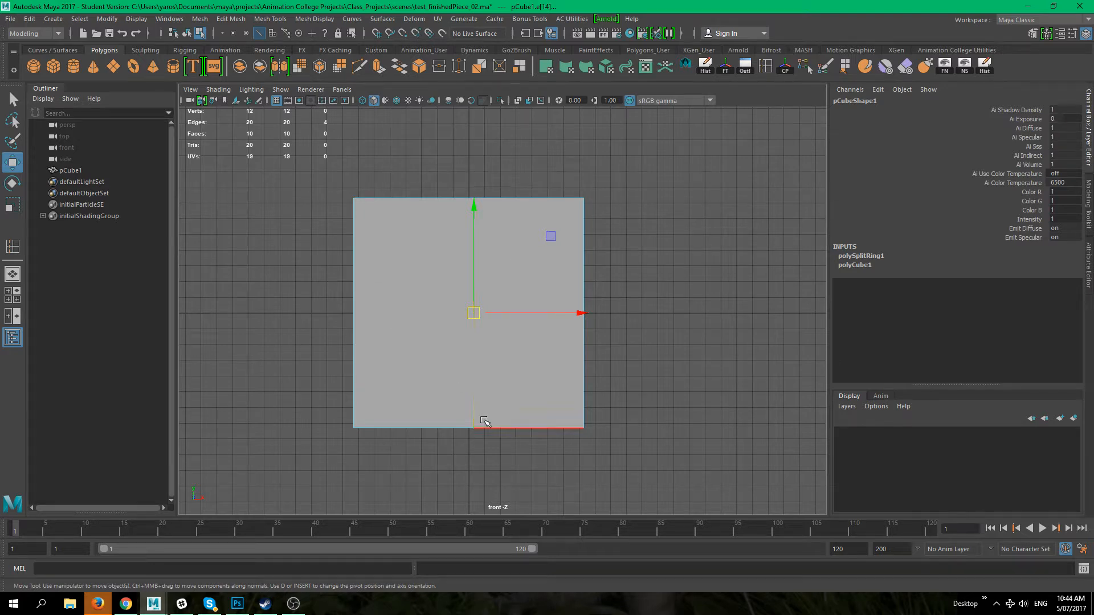
key("x")
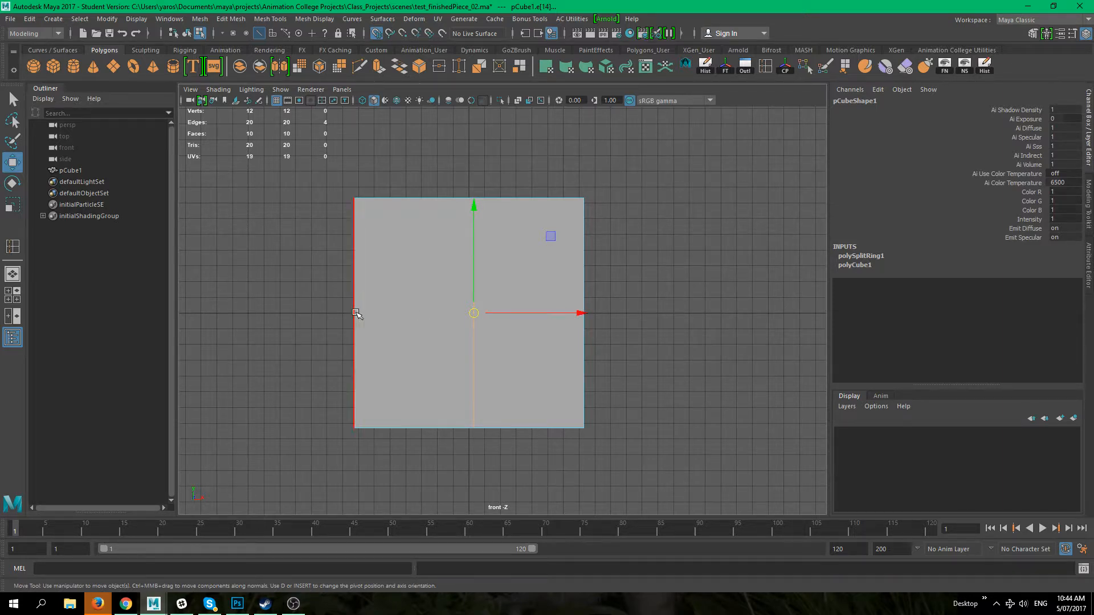
left_click_drag(583, 313, 472, 312)
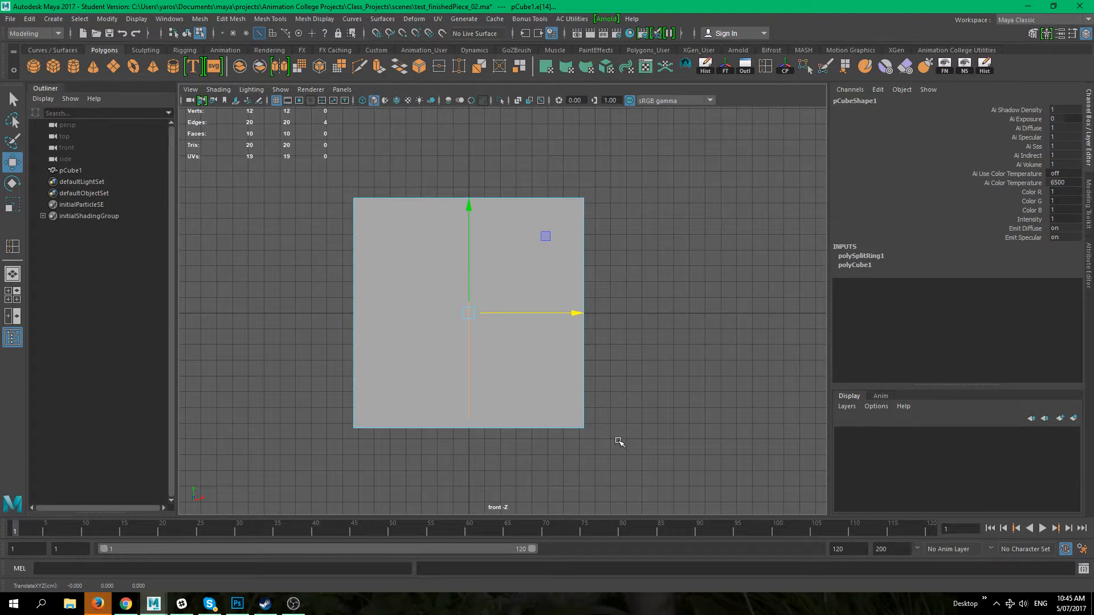
Step: Select the cube and move its pivot out to the right, about half the cube's width beyond its right edge
left_click(610, 442)
left_click(493, 282)
left_click(617, 303)
left_click(489, 268)
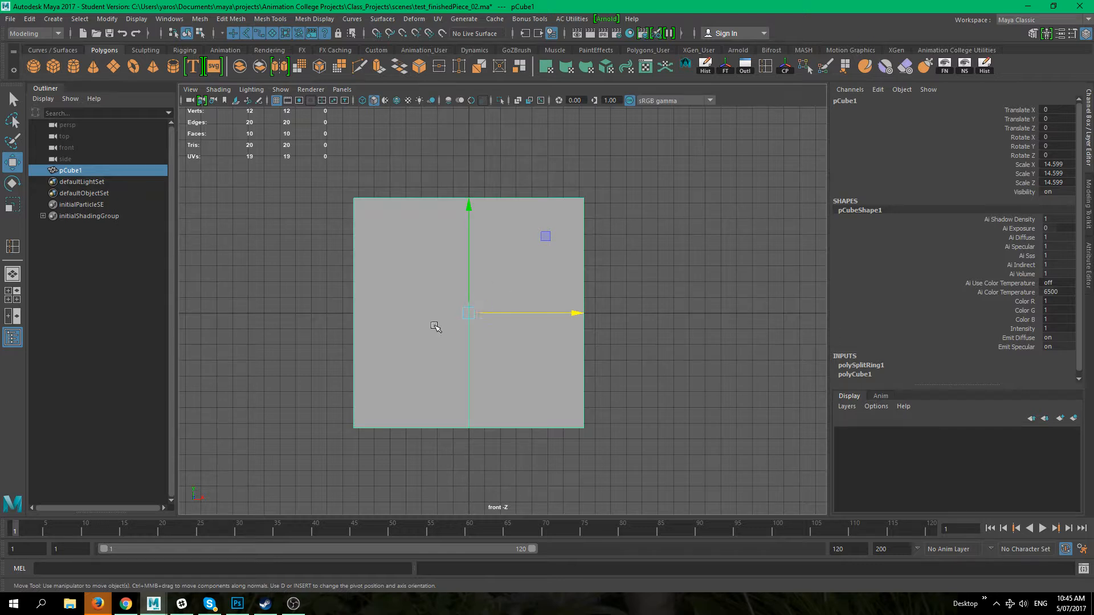
left_click(696, 223)
left_click(490, 347)
key("d")
left_click_drag(564, 312, 790, 306)
key("d")
left_click(701, 357)
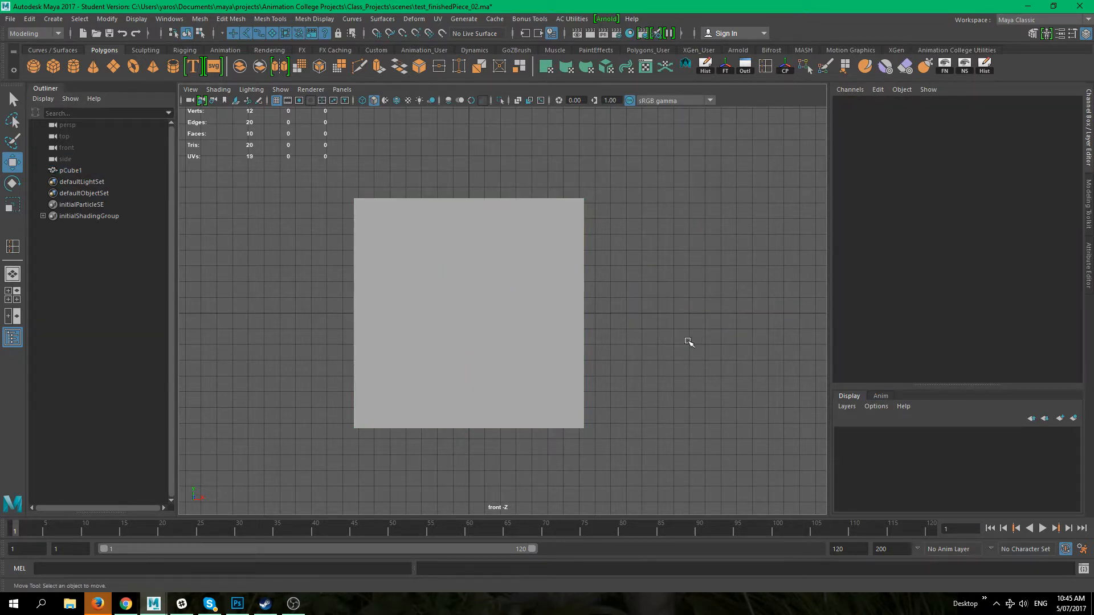
Step: Try rotating the cube about 51 degrees around the new pivot, then undo the rotation
left_click(533, 310)
key("e")
left_click_drag(610, 245, 592, 268)
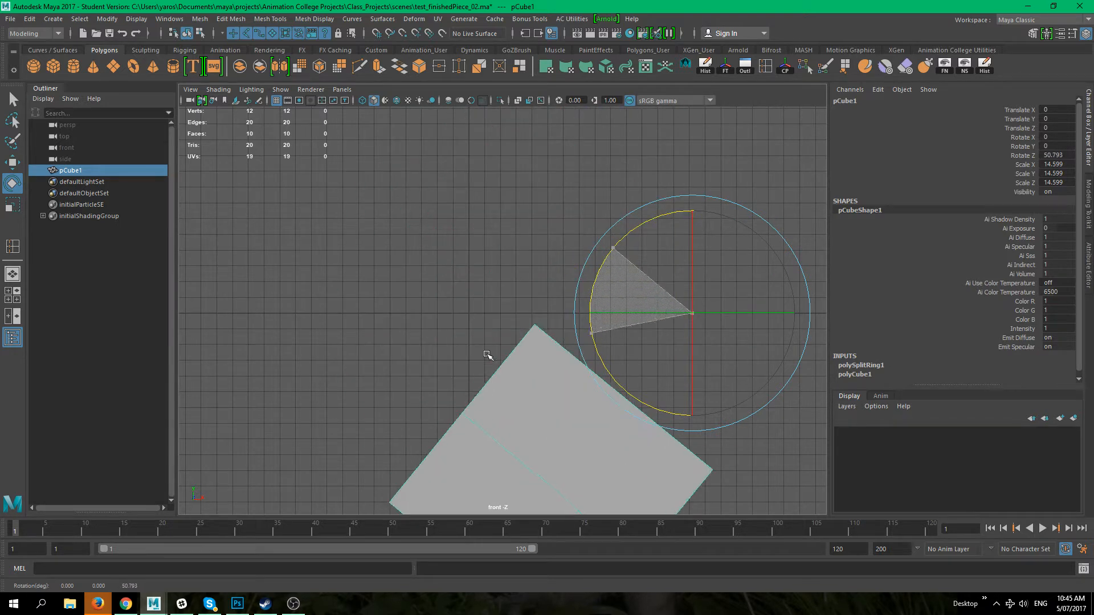
key("ctrl+z")
left_click(555, 482)
left_click(502, 344)
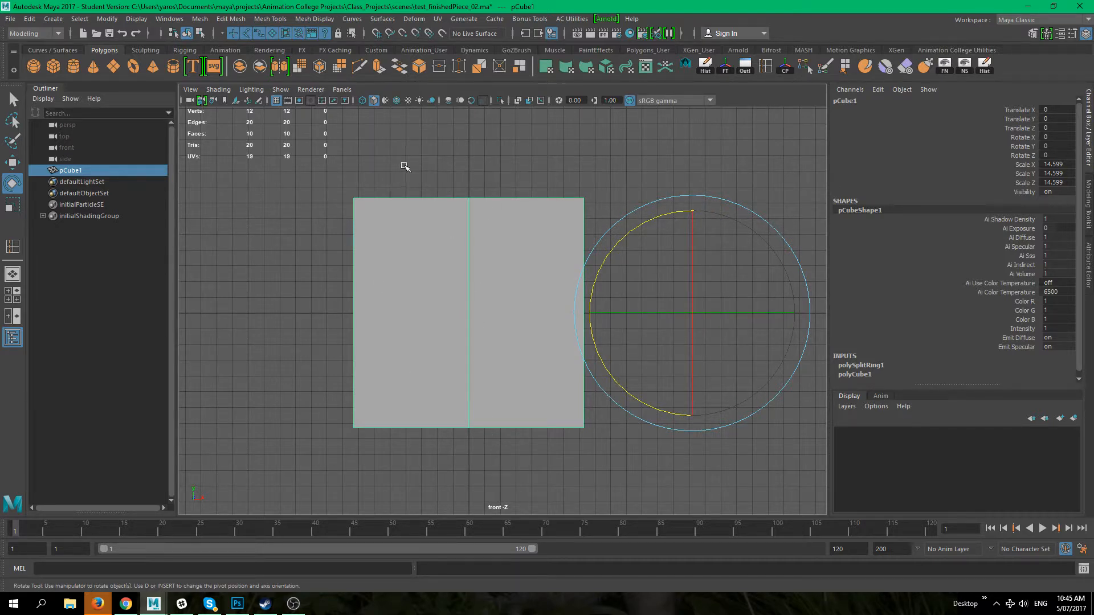
key("w")
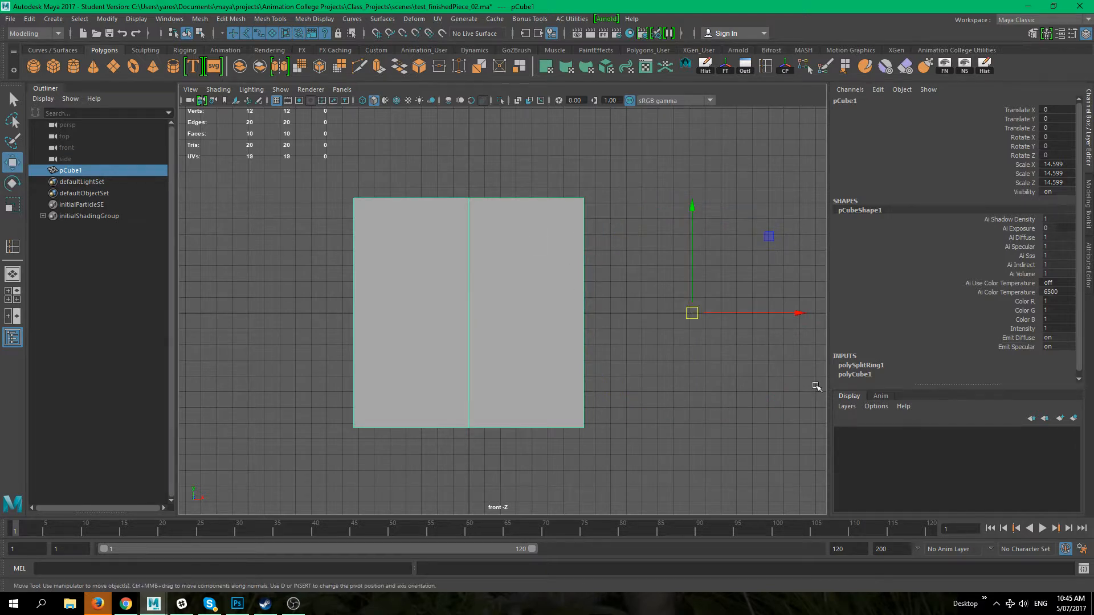
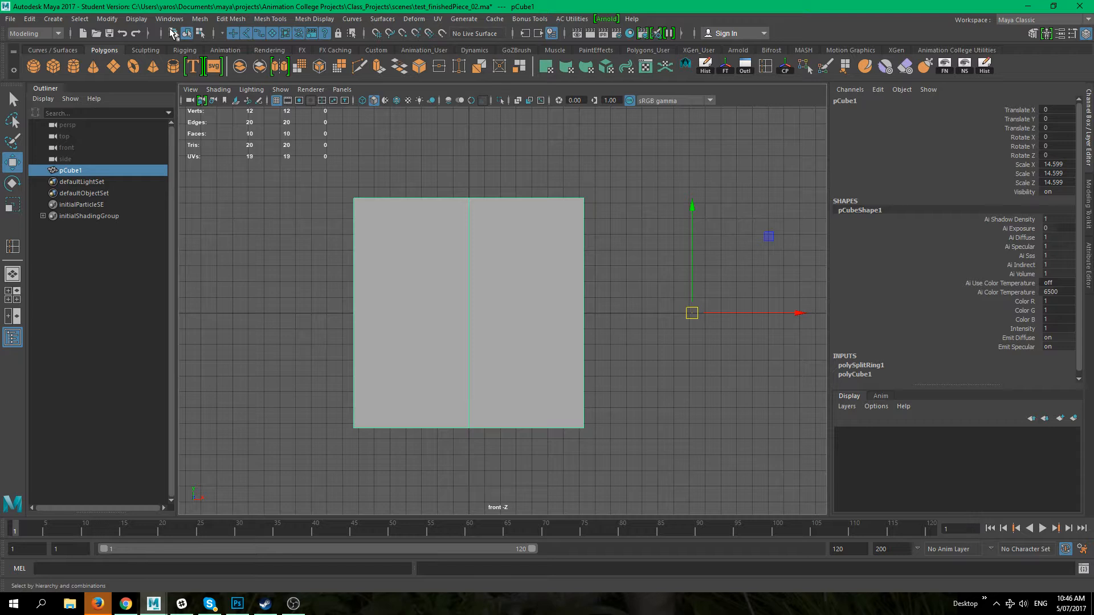
Step: Center the cube's pivot back on the object
left_click(108, 19)
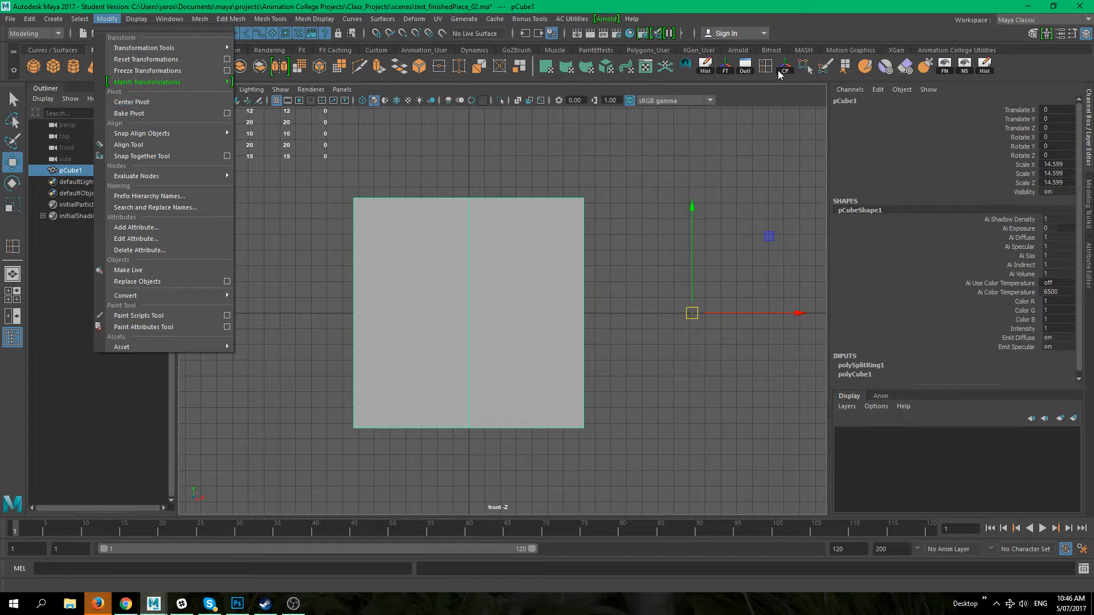
left_click(734, 142)
left_click(438, 306)
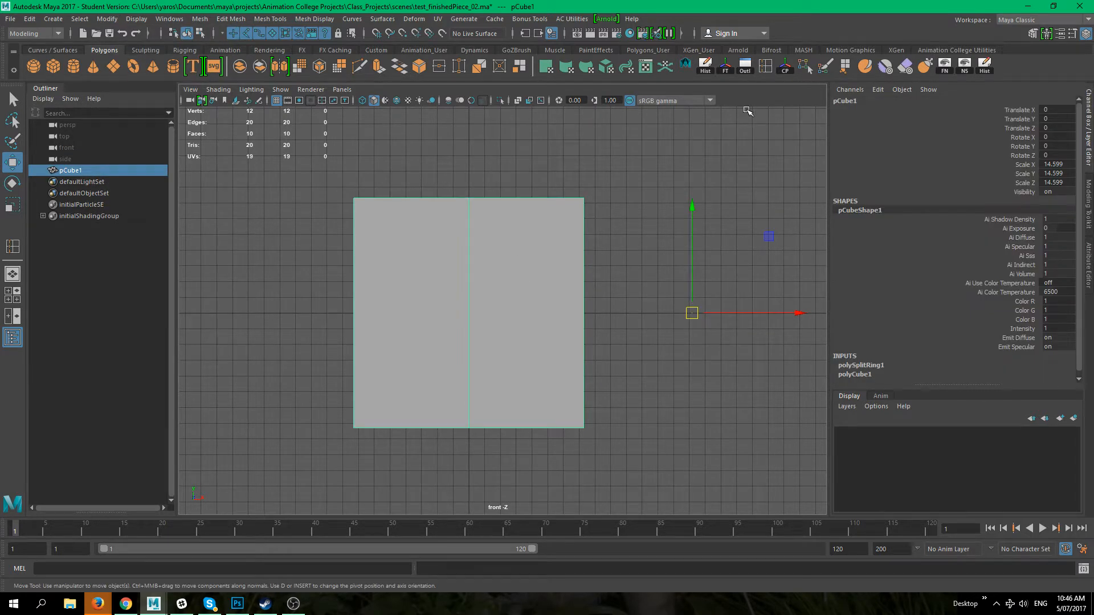
left_click(784, 69)
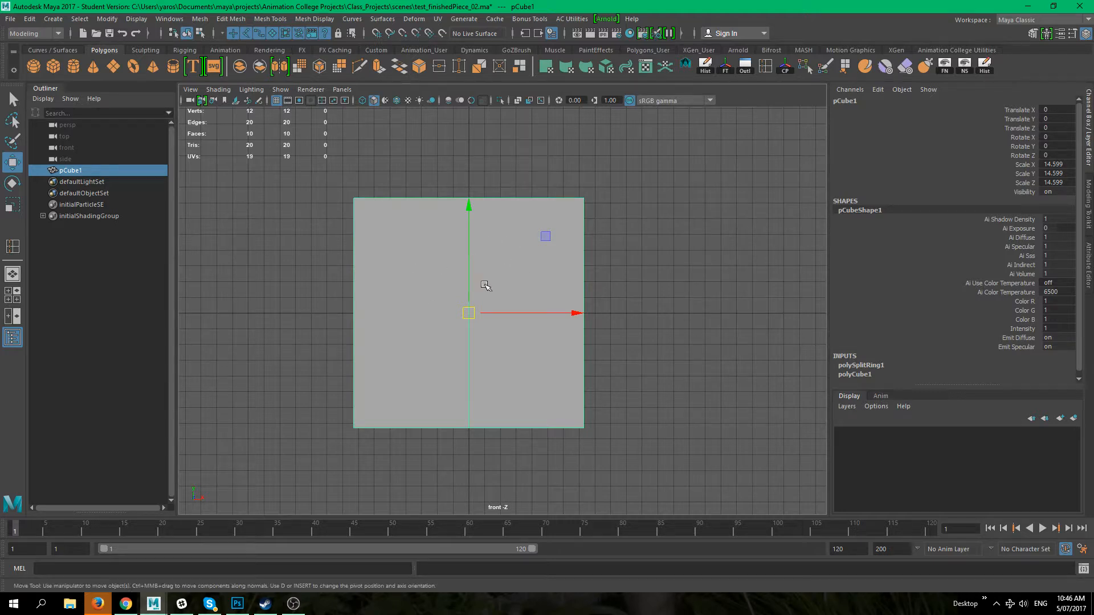
Step: Freeze the cube's transformations and delete its construction history
left_click(621, 356)
left_click(530, 302)
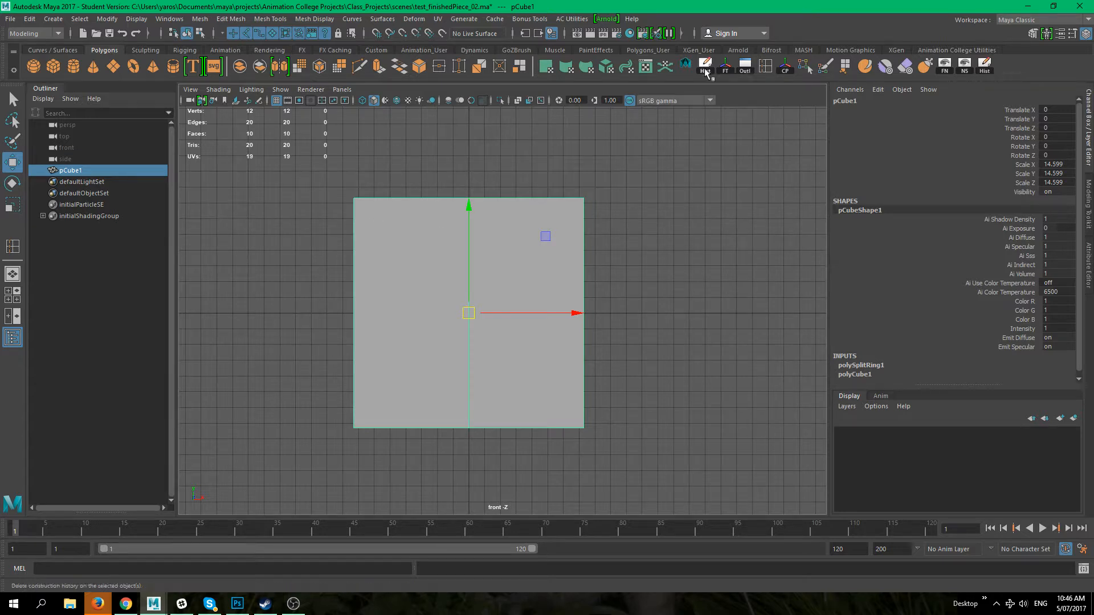
left_click(724, 67)
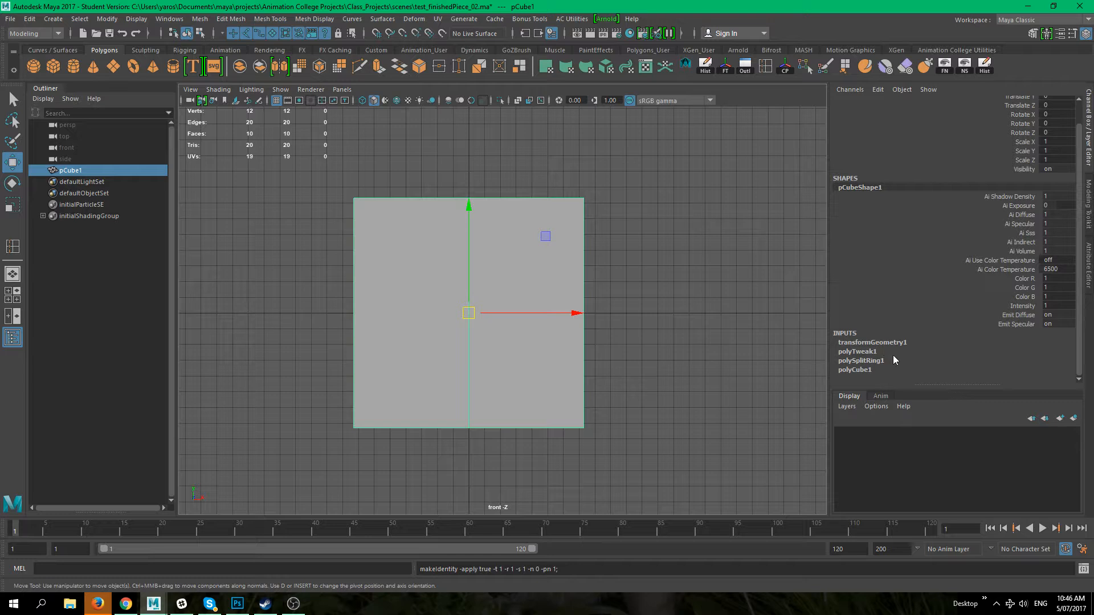
left_click(705, 67)
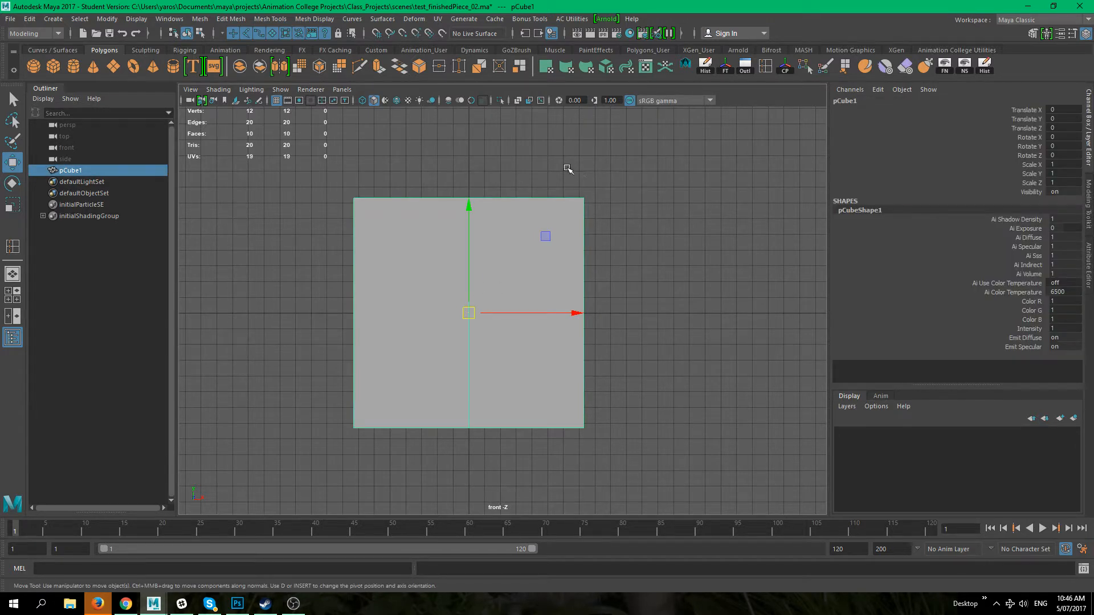
Step: Switch to the perspective view and select the cube's top right edge
right_click(398, 240)
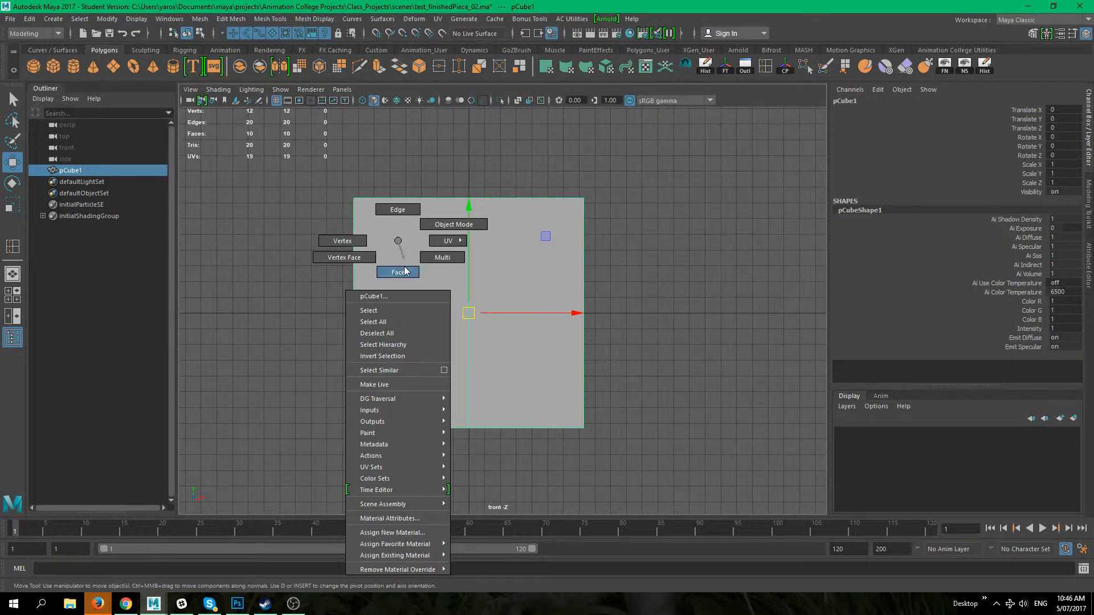
right_click_drag(403, 234, 398, 240)
key("space")
mouse_move(609, 249)
left_mouse_down()
mouse_move(611, 211)
mouse_move(595, 243)
left_mouse_up()
left_click_drag(519, 283, 494, 264, "alt")
right_click_drag(495, 264, 663, 332, "alt")
right_click_drag(609, 309, 526, 246, "alt")
left_click_drag(512, 281, 684, 255, "alt")
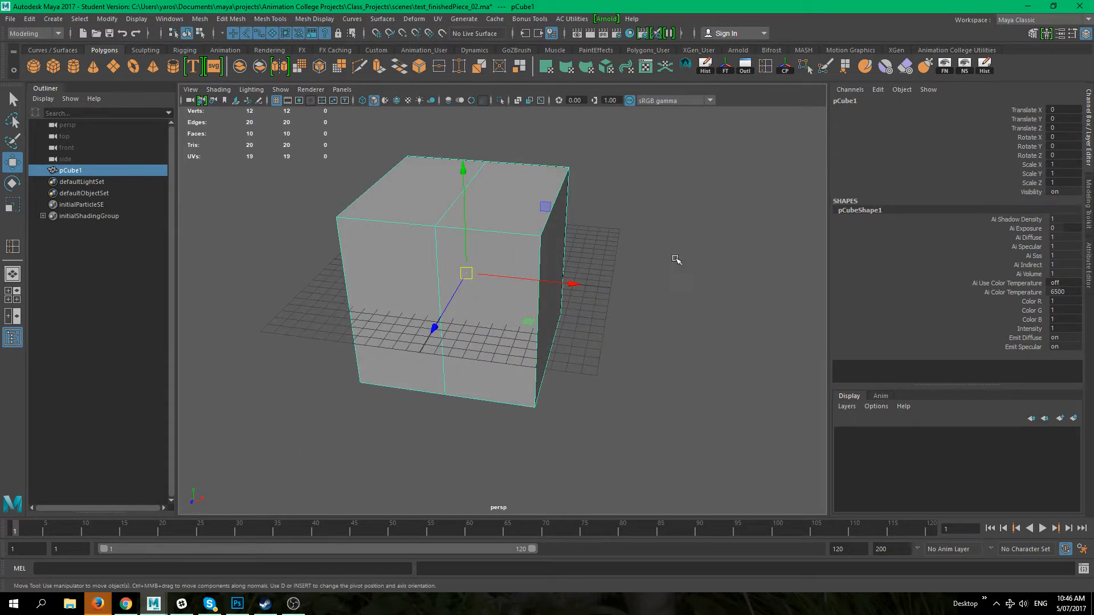
left_click_drag(591, 254, 609, 253, "alt")
left_click(583, 235)
left_click(543, 230)
right_click_drag(543, 229, 544, 199)
left_click_drag(578, 212, 570, 302, "alt")
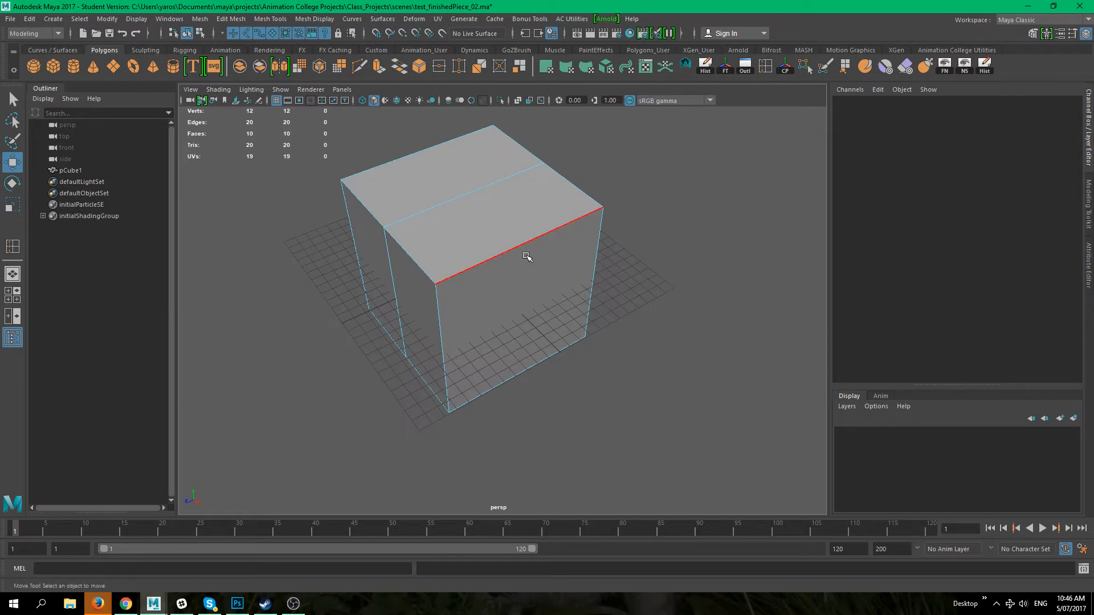
left_click(522, 245)
left_click_drag(489, 281, 560, 294, "alt")
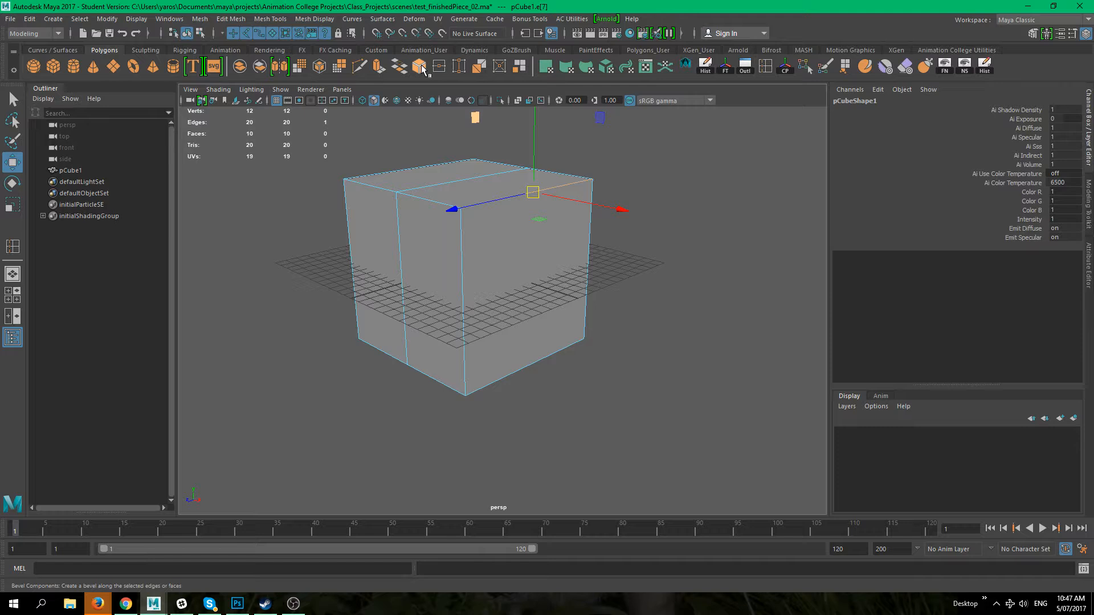
Step: Bevel the cube's top right edge with a fraction of 0.1
left_click(198, 20)
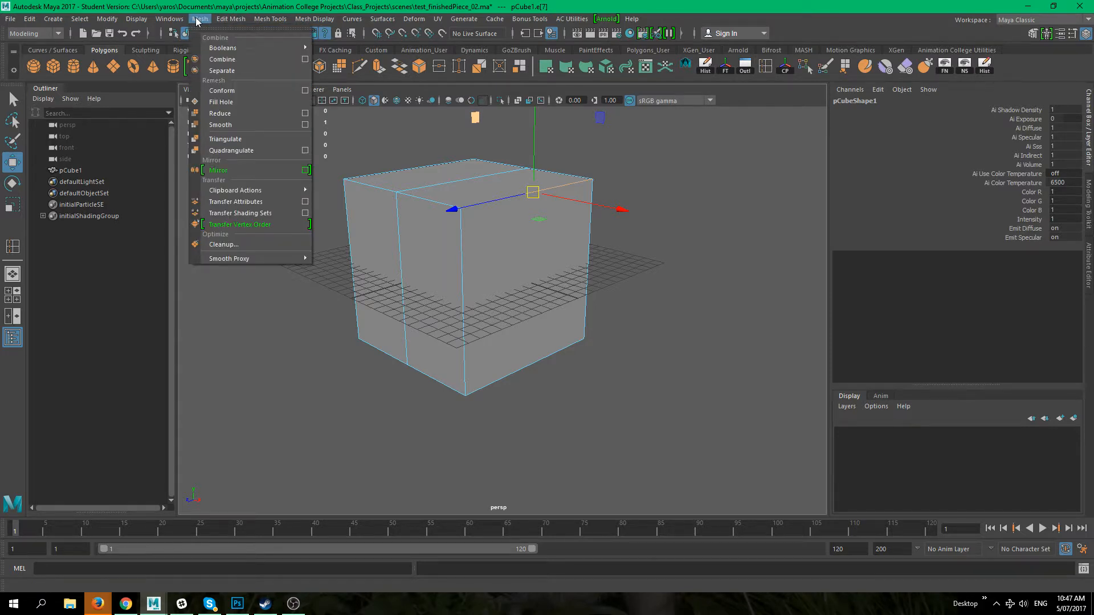
mouse_move(230, 19)
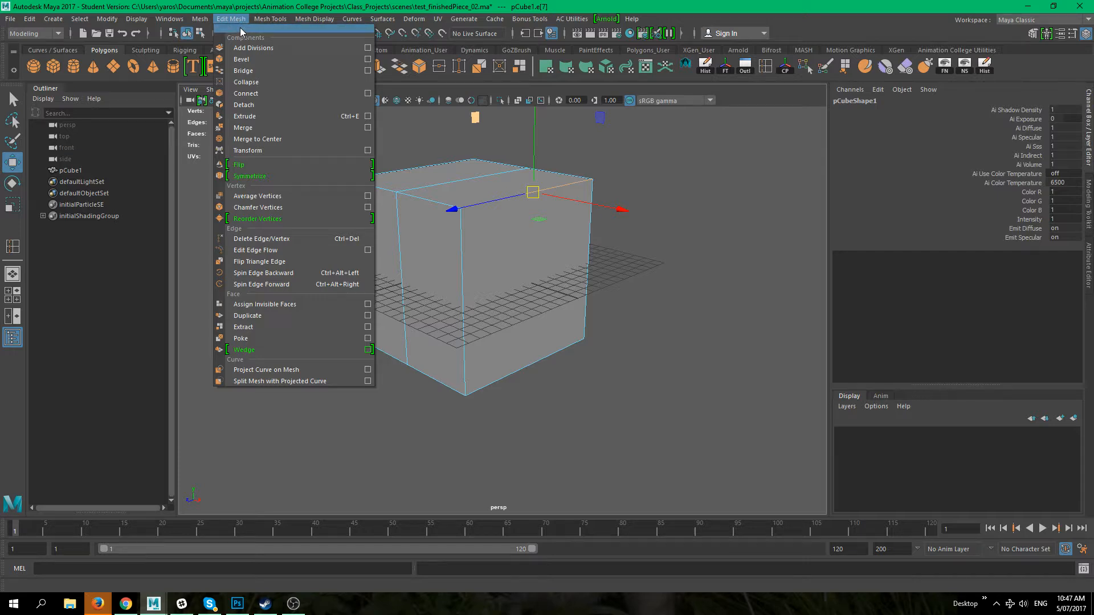
left_click(688, 307)
left_click(547, 236)
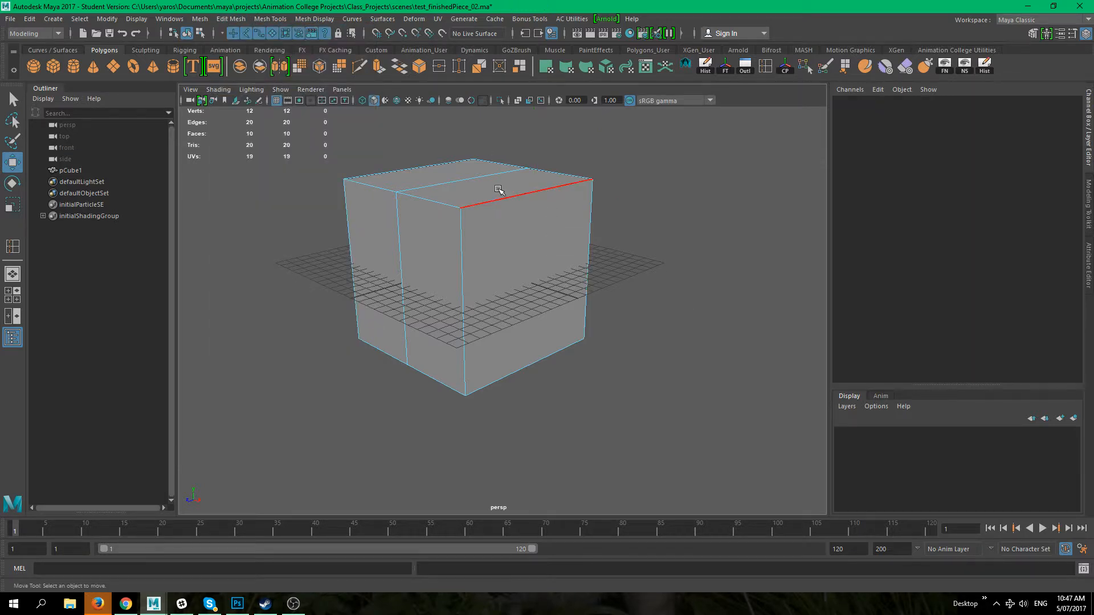
left_click(489, 201)
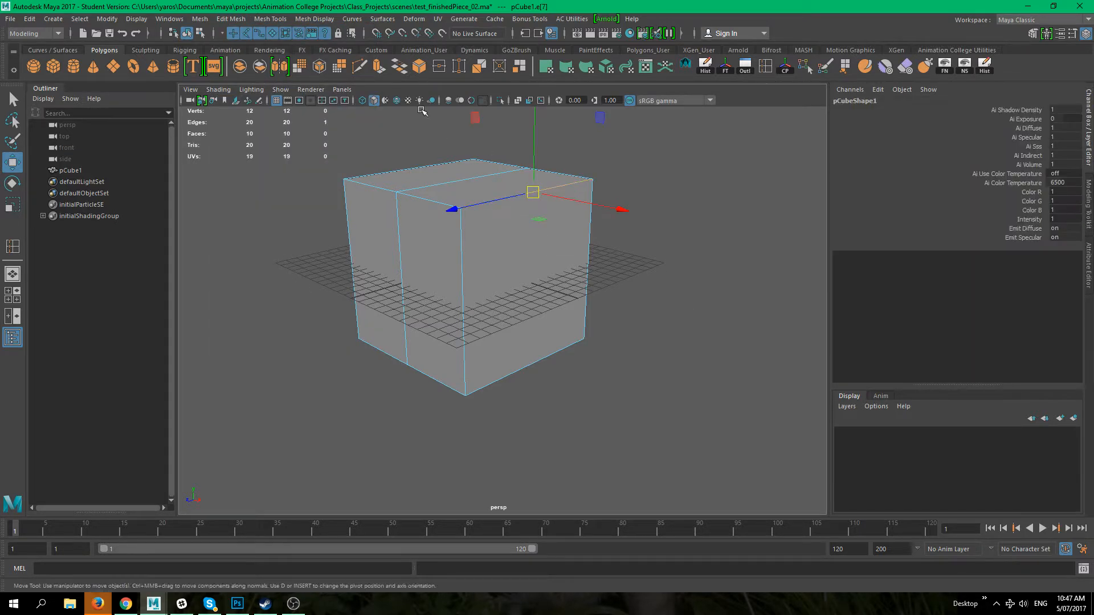
left_click(419, 67)
left_click_drag(513, 341, 552, 345, "alt")
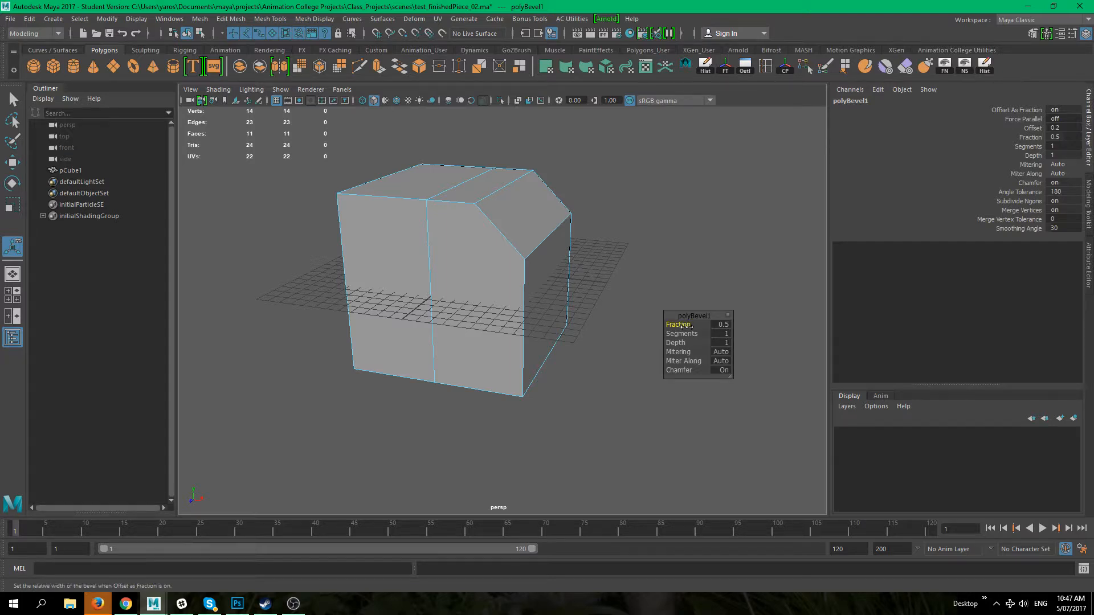
left_click_drag(687, 325, 664, 326)
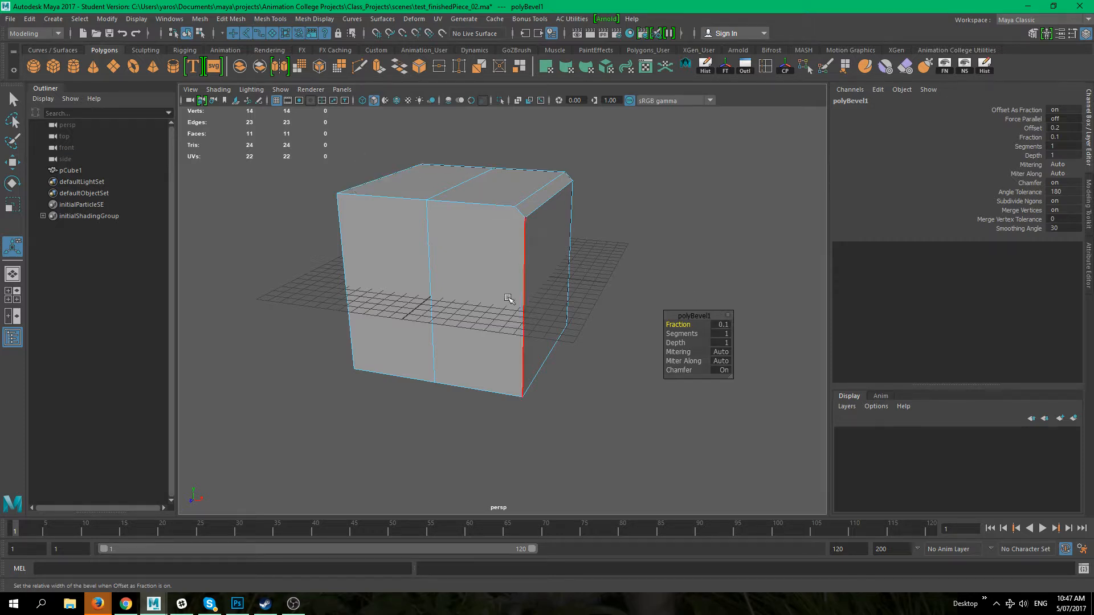
Step: Move the cube's bottom right edge outward to slant its right side
left_click(665, 422)
right_click_drag(518, 227, 585, 209)
key("q")
left_click(587, 212)
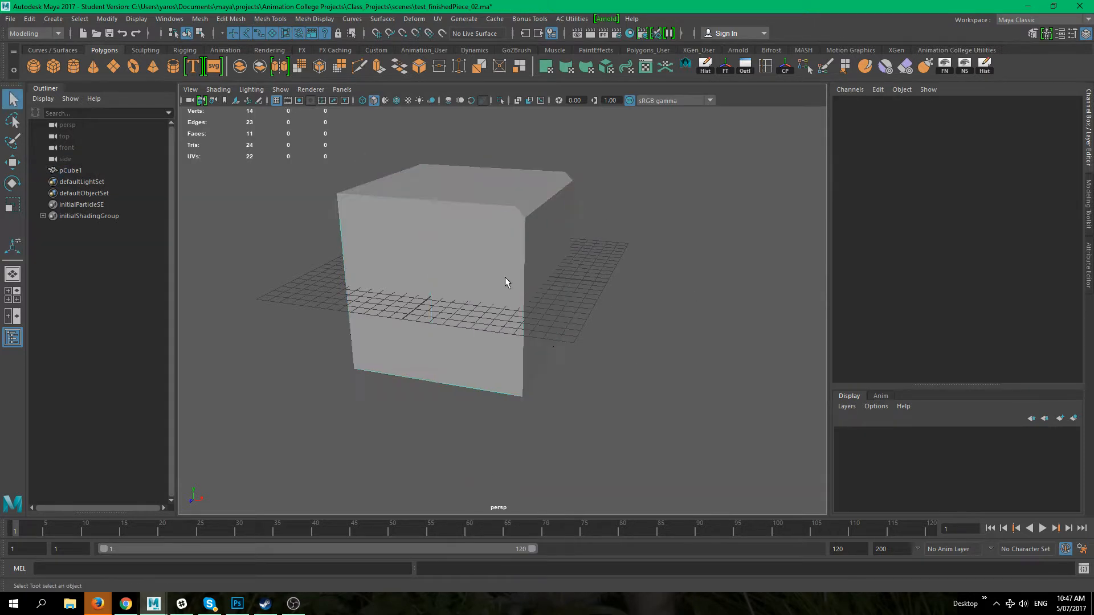
left_click(504, 278)
right_click_drag(514, 275, 481, 275)
left_click_drag(639, 447, 533, 286)
key("w")
left_click_drag(597, 352, 631, 353)
left_click(668, 461)
left_click_drag(668, 463, 656, 499, "alt")
left_click_drag(601, 503, 514, 343, "alt")
left_click_drag(556, 457, 565, 411)
left_click(610, 454)
left_click_drag(610, 454, 520, 450, "alt")
key("ctrl+z")
Step: Orbit around the shape to examine the slanted side and bevel
left_click_drag(593, 439, 647, 188, "alt")
left_click_drag(530, 135, 602, 275)
left_click_drag(655, 205, 628, 207)
left_click_drag(524, 139, 523, 152)
left_click_drag(577, 294, 630, 367, "alt")
right_click_drag(532, 264, 590, 241)
left_click_drag(654, 299, 402, 209, "alt")
left_click_drag(397, 265, 574, 280, "alt")
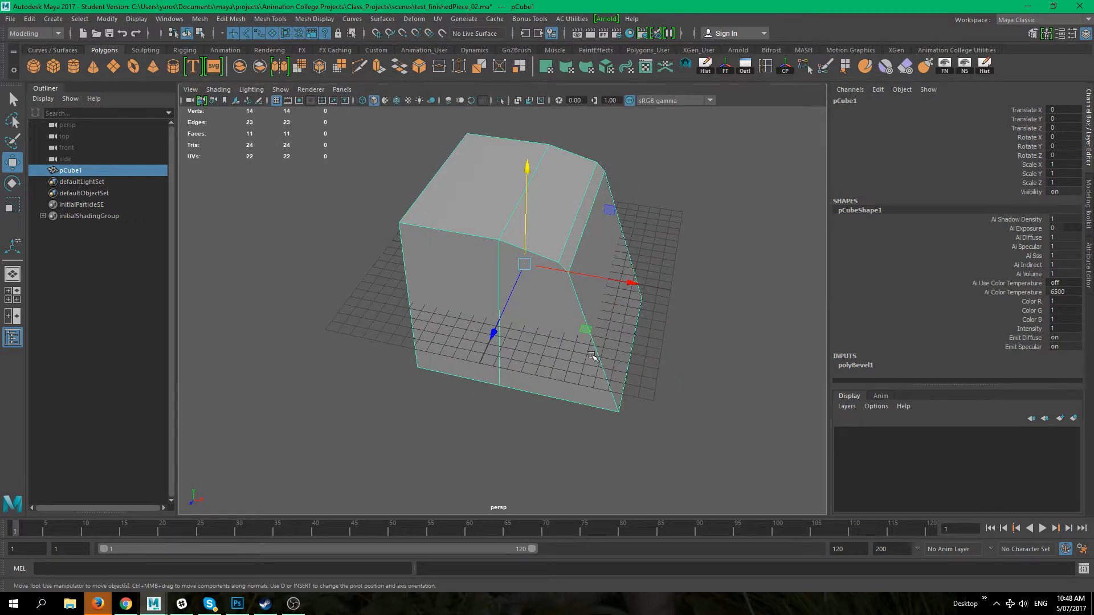
left_click_drag(642, 383, 558, 381, "alt")
left_click_drag(545, 445, 560, 351, "alt")
left_click_drag(656, 492, 454, 376, "alt")
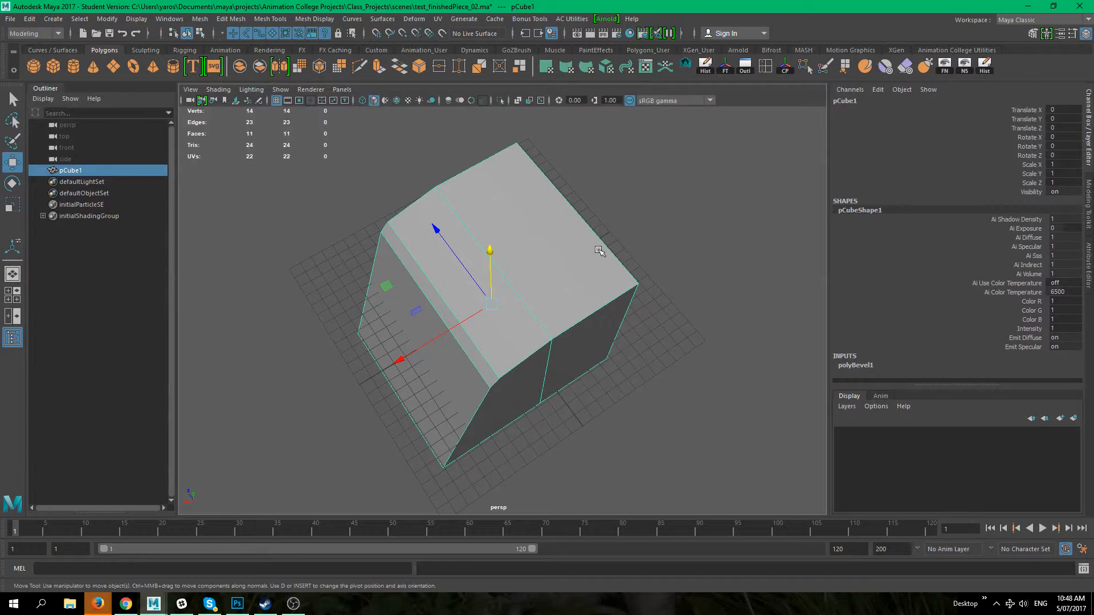
left_click_drag(582, 216, 661, 393, "alt")
left_click_drag(552, 219, 587, 349, "alt")
Step: In the front view, select the faces of the left half and delete them
key("space")
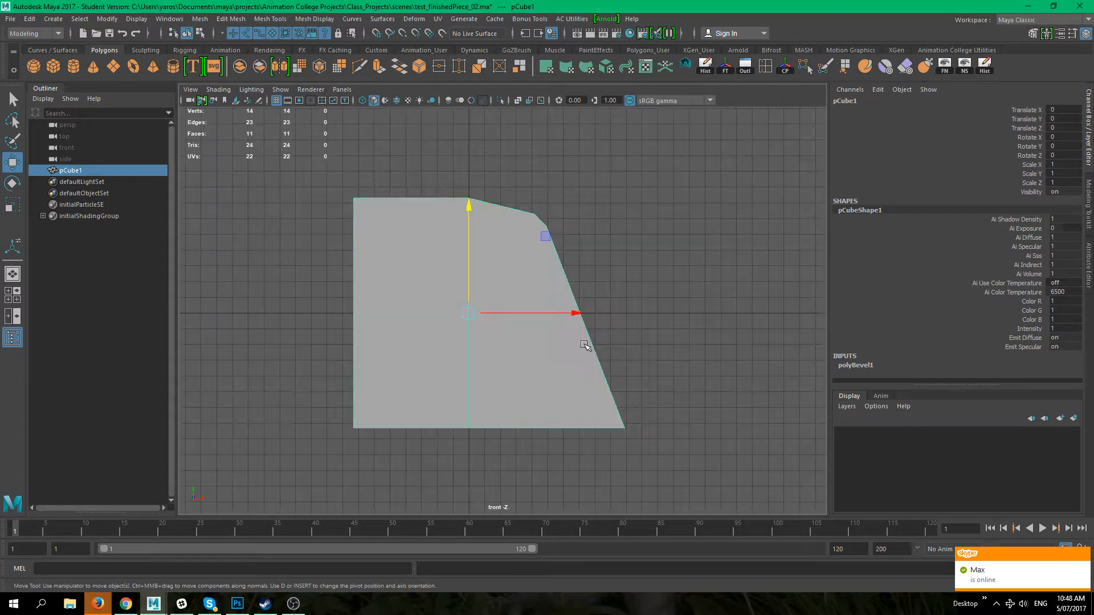
right_click_drag(440, 239, 435, 272)
left_click_drag(284, 166, 463, 496)
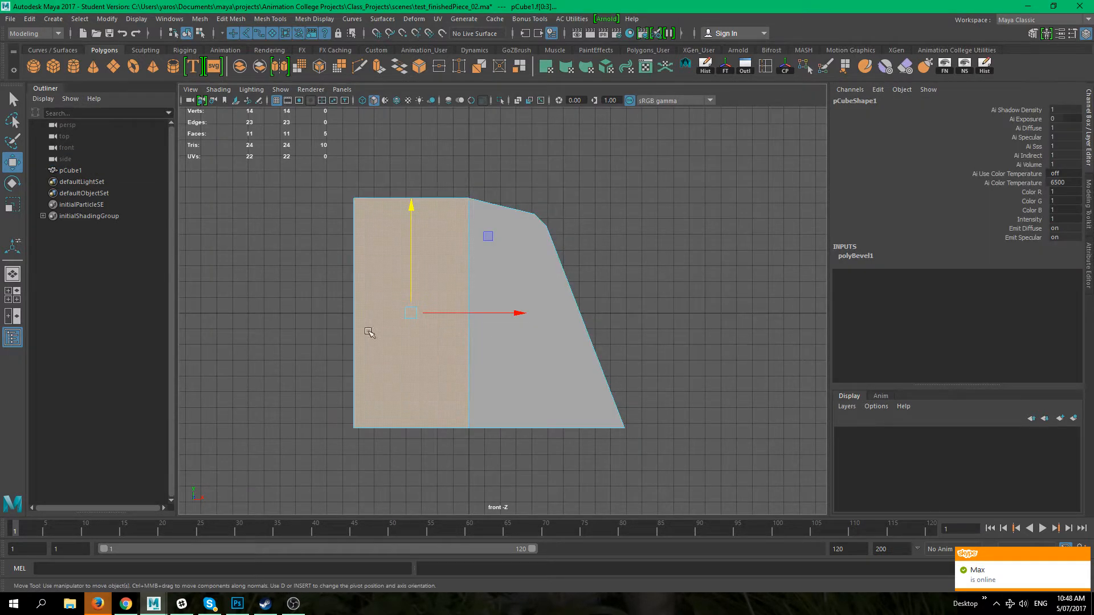
key("Delete")
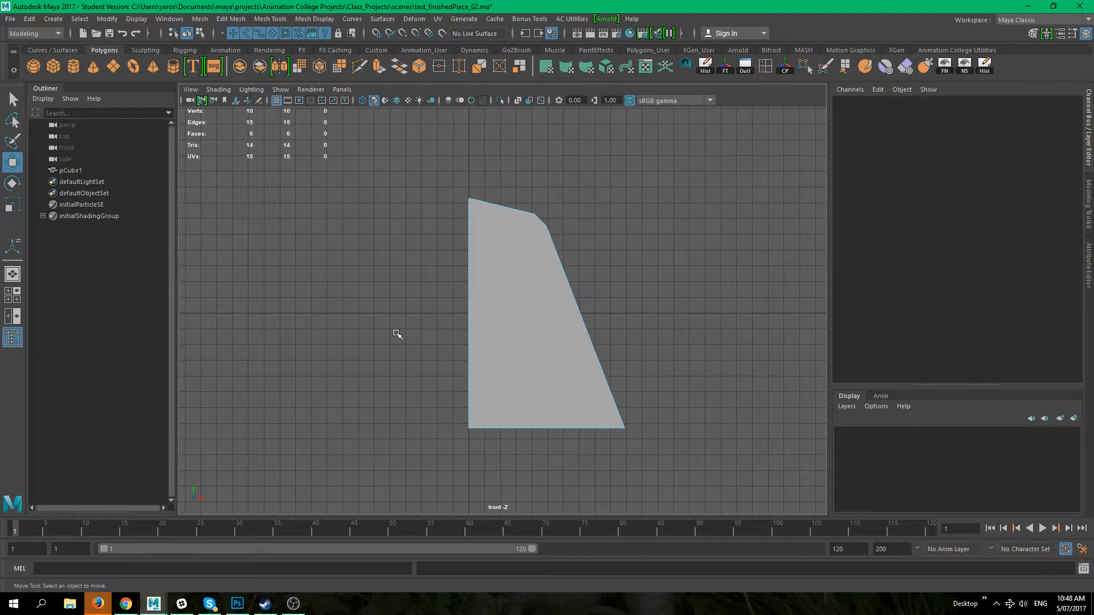
Step: Orbit around the remaining half of the shape
key("space")
left_click_drag(606, 320, 552, 285)
right_click_drag(552, 276, 606, 245)
left_click(623, 372)
left_click_drag(625, 373, 673, 359, "alt")
left_click(561, 319)
left_click_drag(563, 324, 609, 331, "alt")
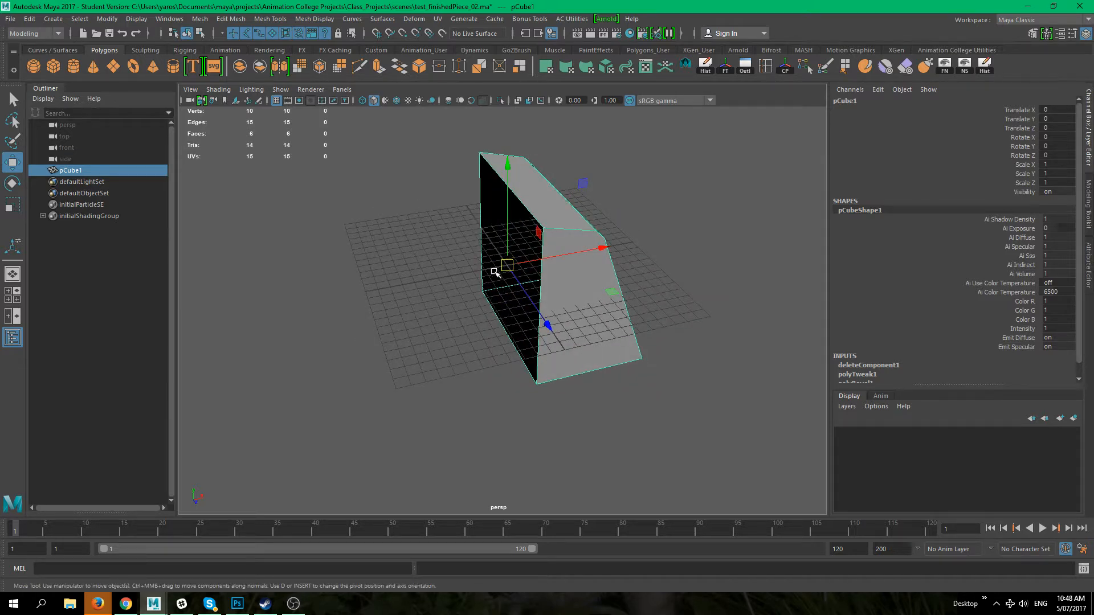
left_click_drag(506, 266, 561, 325, "alt")
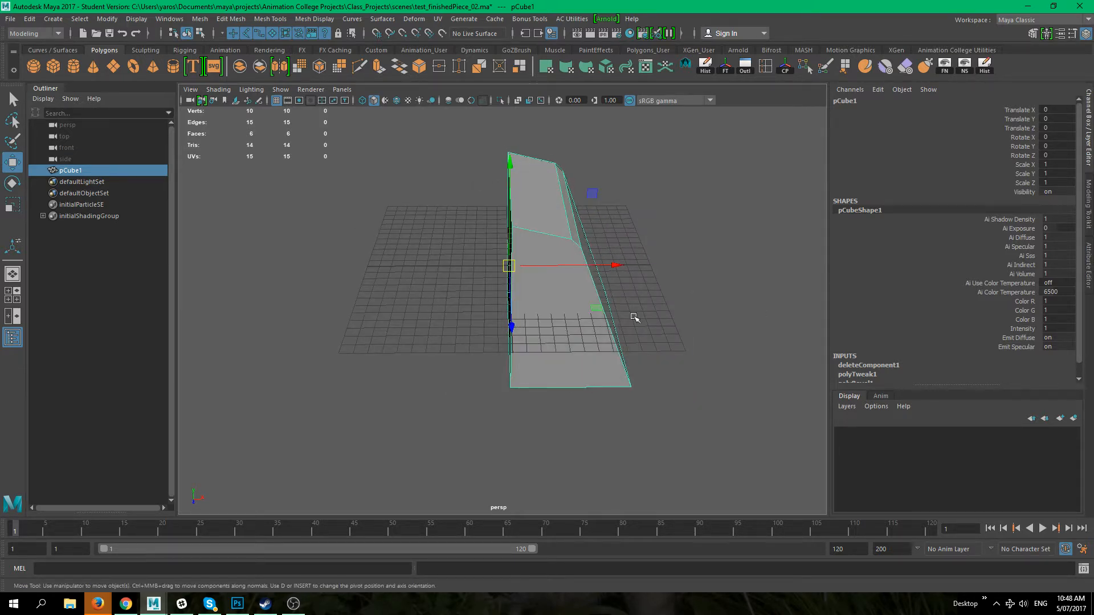
left_click_drag(632, 314, 582, 335, "alt")
left_click_drag(463, 283, 724, 137, "alt")
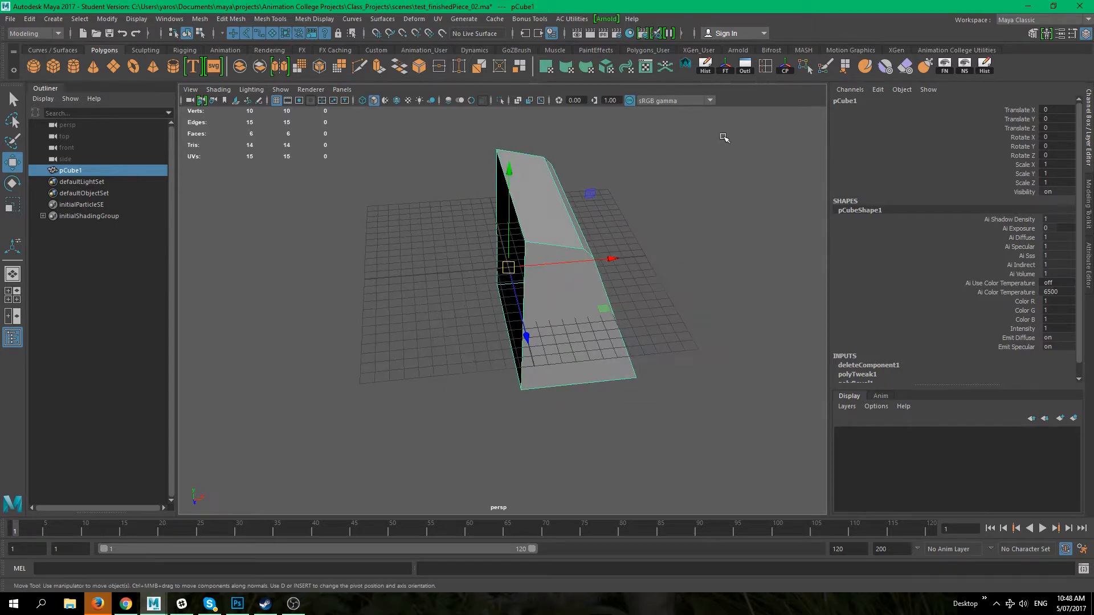
left_click_drag(561, 191, 575, 216, "alt")
Step: Open the Mirror options for the half shape
left_click(203, 20)
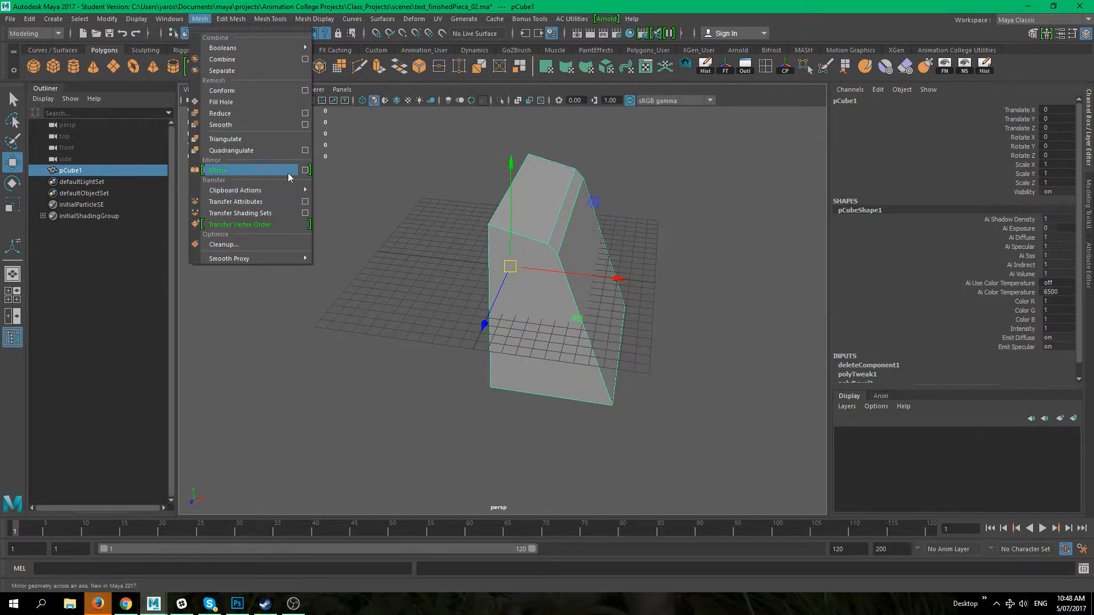
left_click(304, 171)
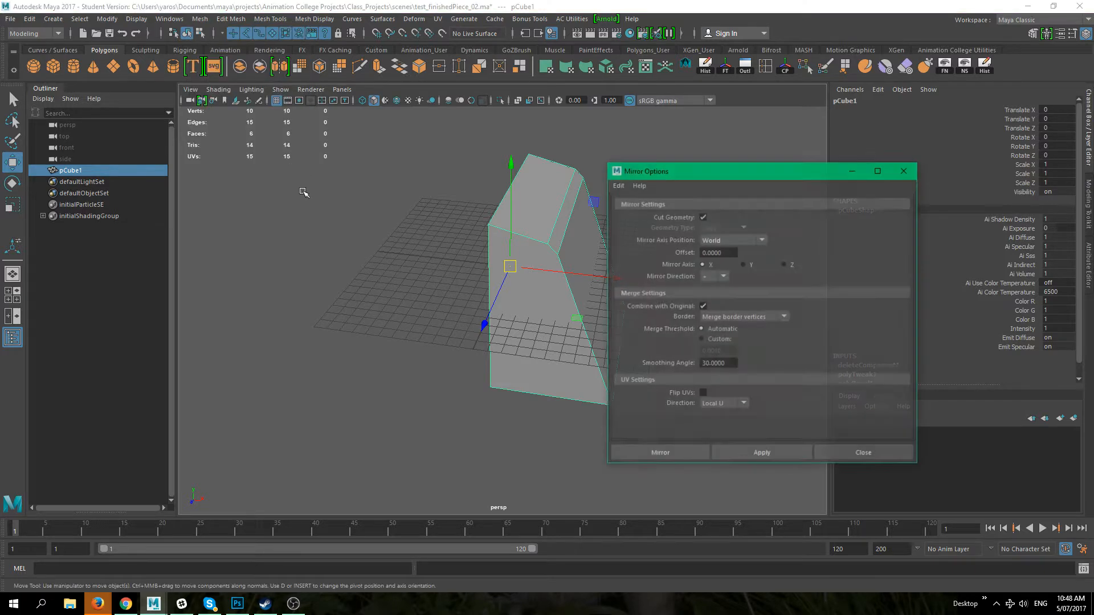
left_click_drag(679, 174, 716, 99)
left_click_drag(456, 274, 476, 287, "alt")
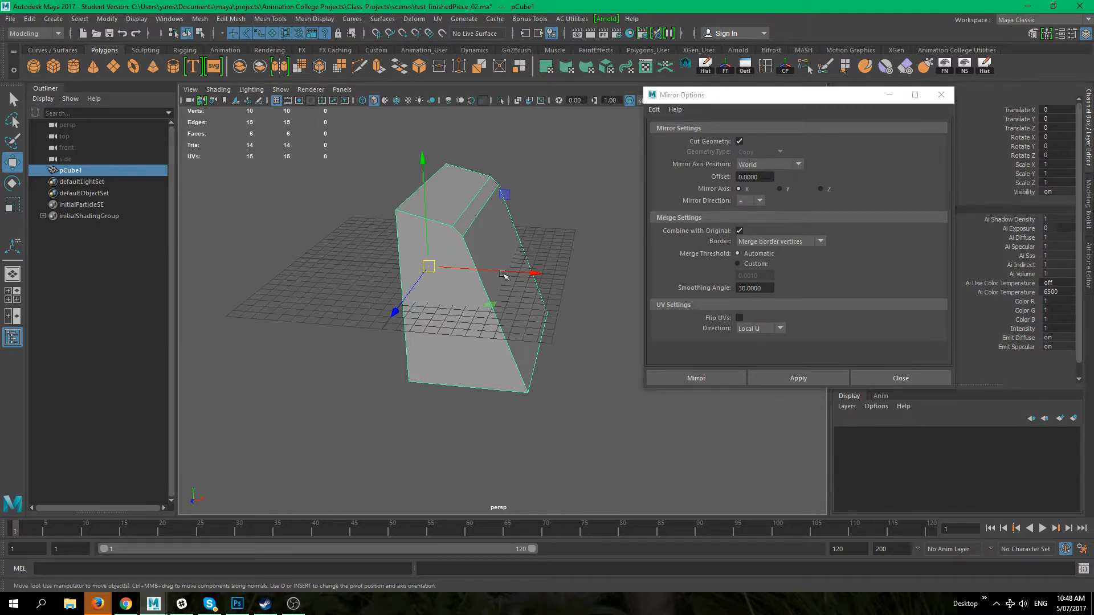
left_click_drag(510, 268, 523, 251)
key("ctrl+z")
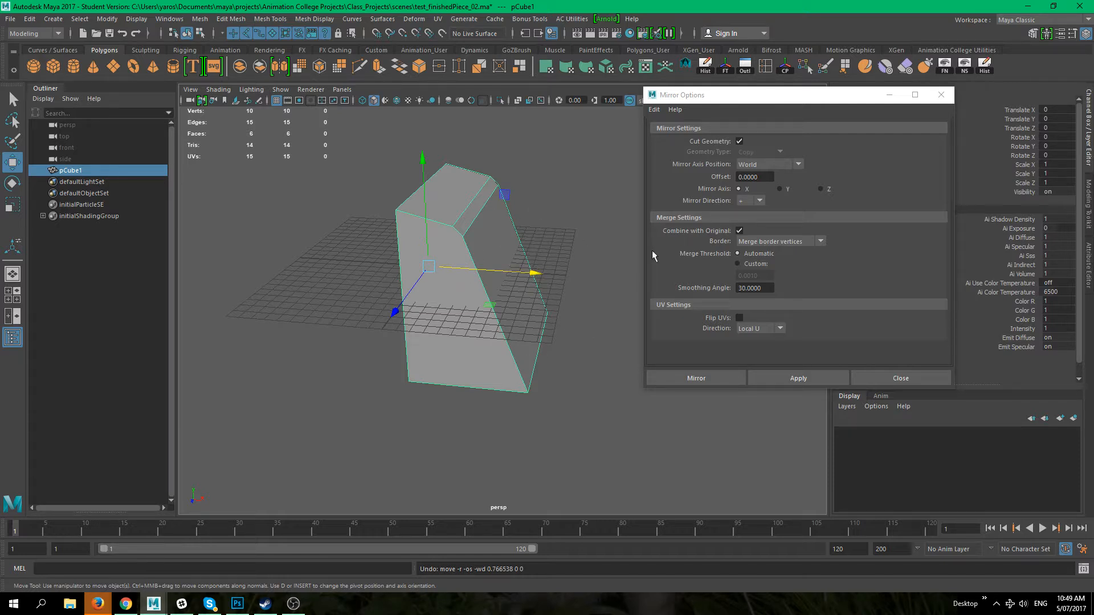
Step: Mirror the half shape across the world X axis with Cut Geometry and merged border vertices
left_click(756, 202)
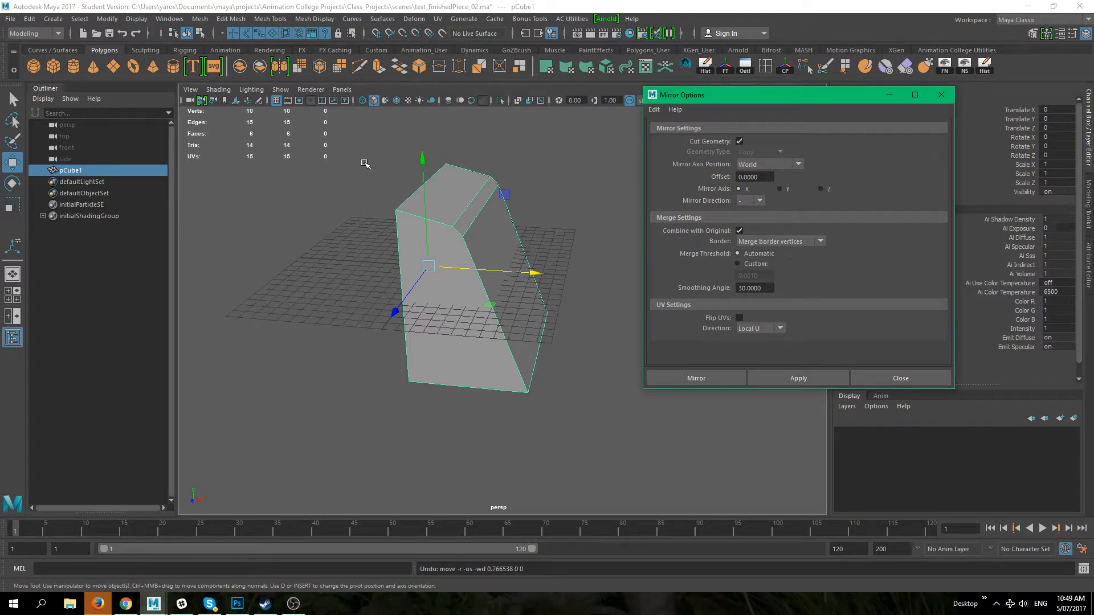
left_click_drag(370, 425, 356, 425, "alt")
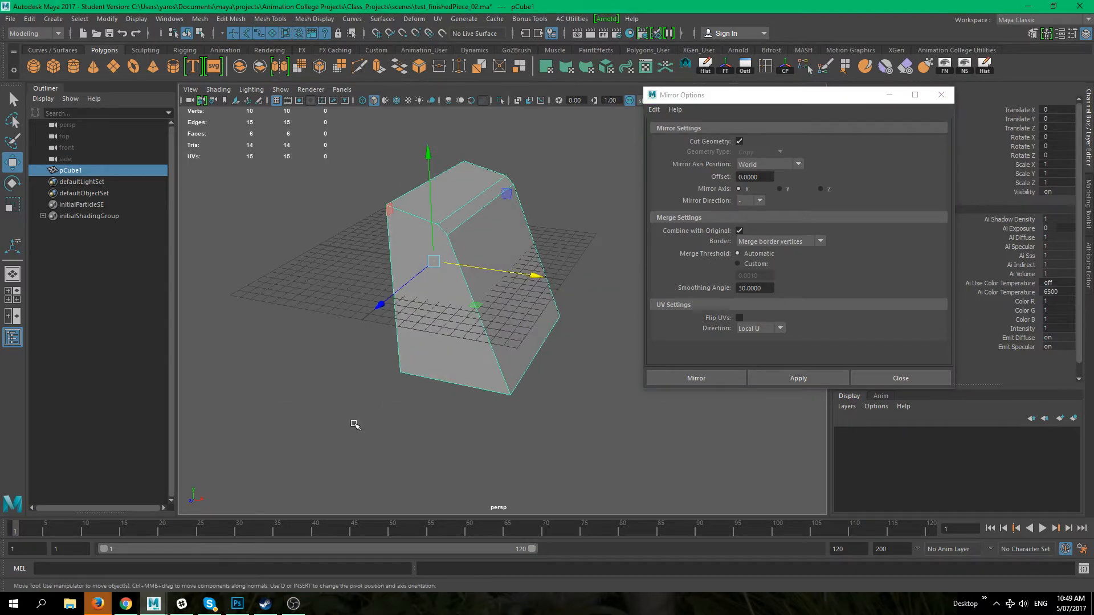
left_click_drag(553, 357, 558, 354, "alt")
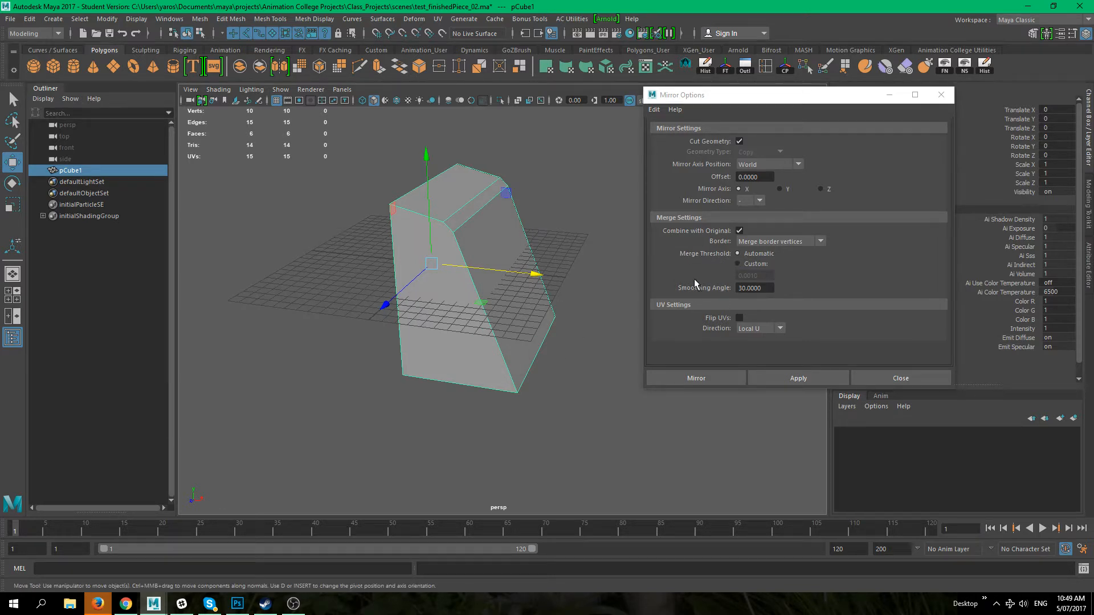
left_click(786, 384)
left_click(785, 383)
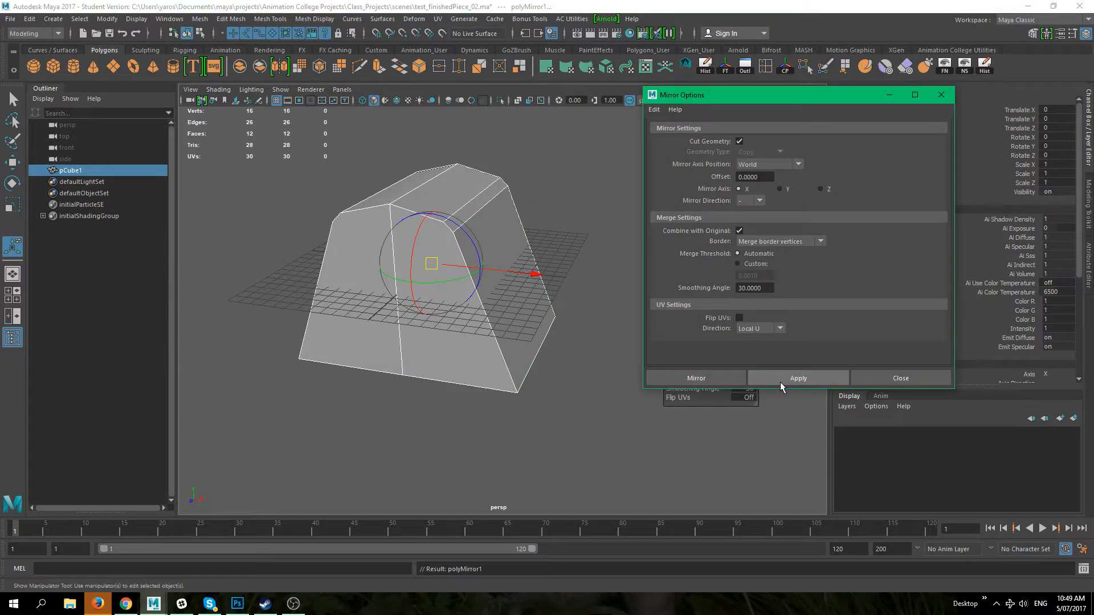
Step: Orbit around to examine the mirrored shape
left_click(567, 466)
left_click_drag(501, 395, 533, 319, "alt")
left_click(498, 359)
left_click(526, 415)
left_click(446, 312)
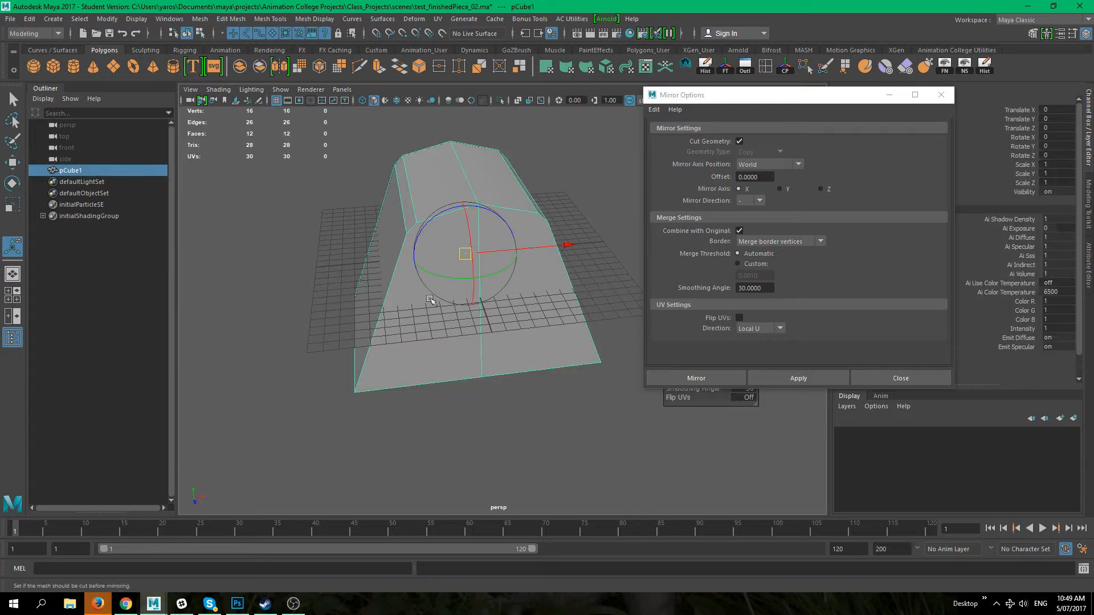
left_click_drag(571, 454, 552, 426, "alt")
left_click_drag(803, 95, 987, 92)
left_click_drag(608, 442, 588, 403, "alt")
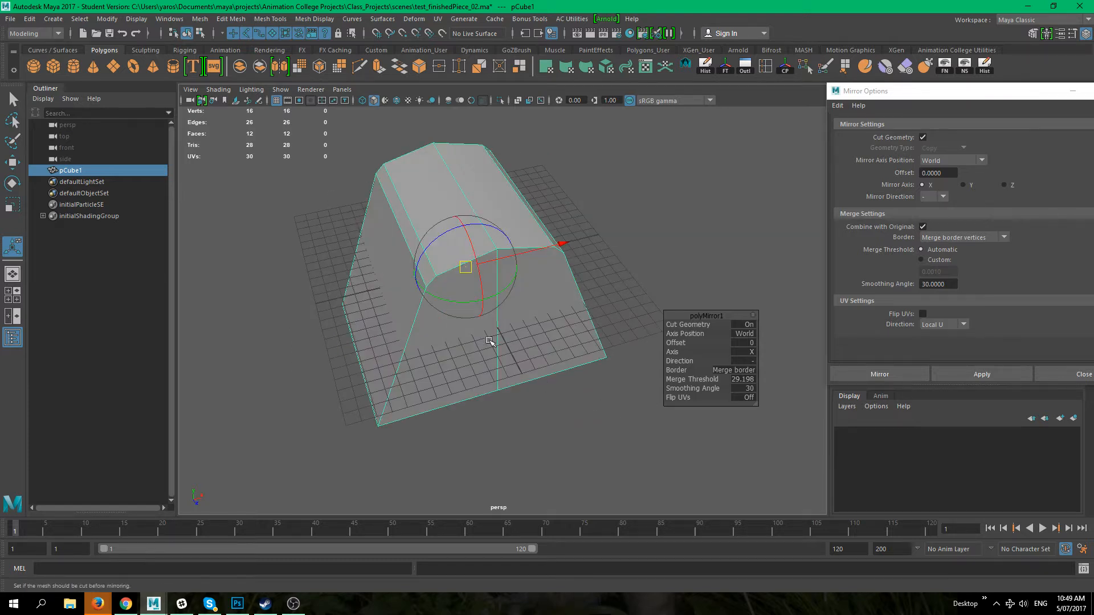
Step: Inspect the mirrored shape from several angles
left_click_drag(489, 340, 516, 325, "alt")
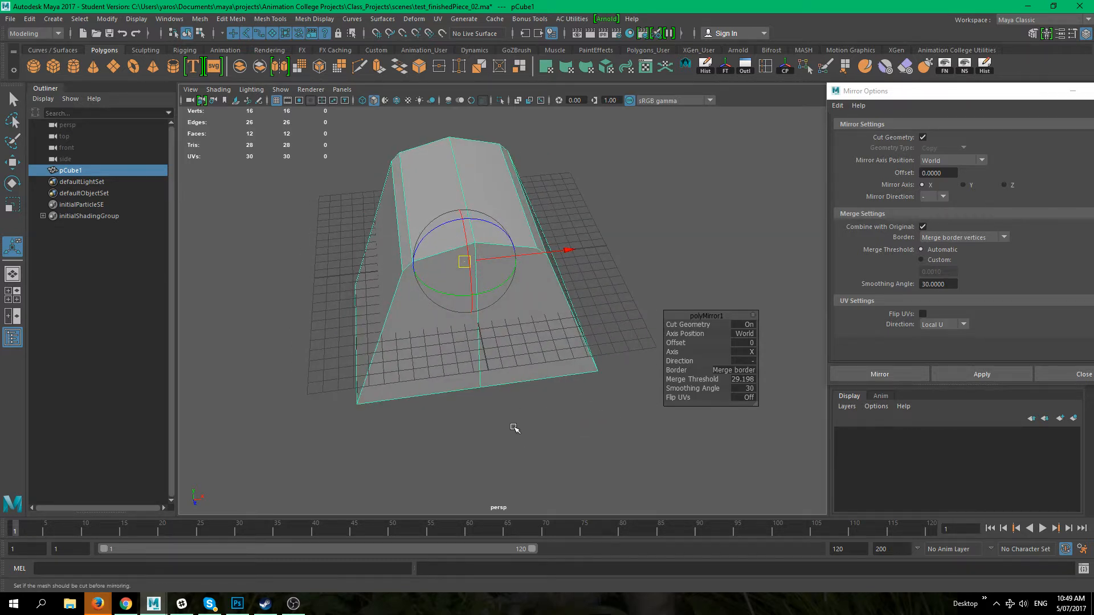
left_click_drag(603, 398, 593, 407, "alt")
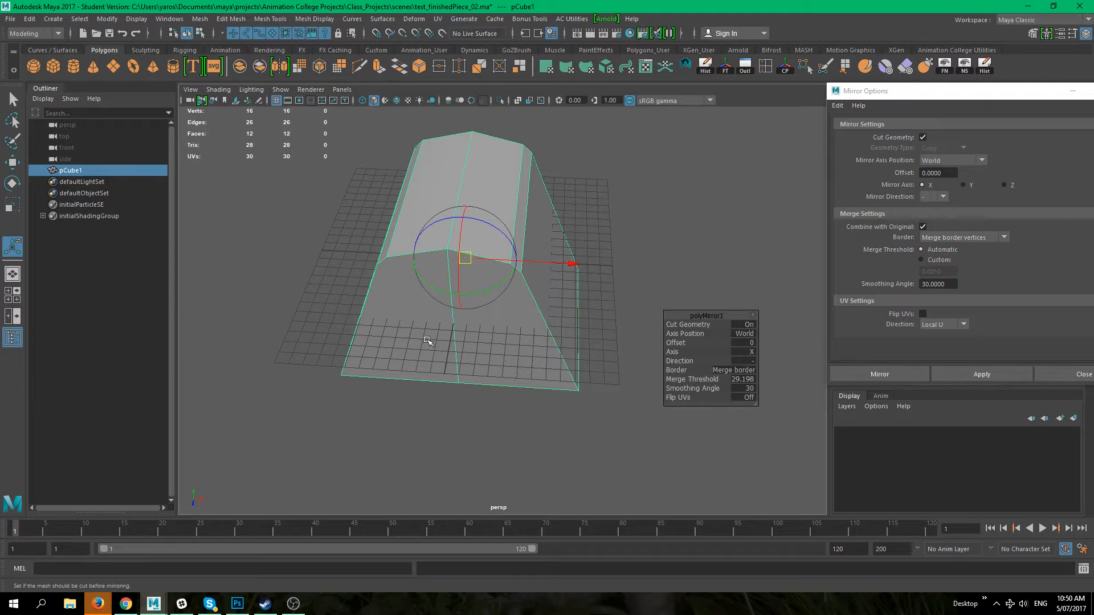
left_click(449, 417)
left_click(455, 233)
left_click(504, 406)
left_click(433, 326)
key("q")
left_click(563, 441)
left_click(474, 258)
right_click(484, 259)
left_click_drag(505, 366, 450, 264, "alt")
left_click_drag(533, 306, 504, 354, "alt")
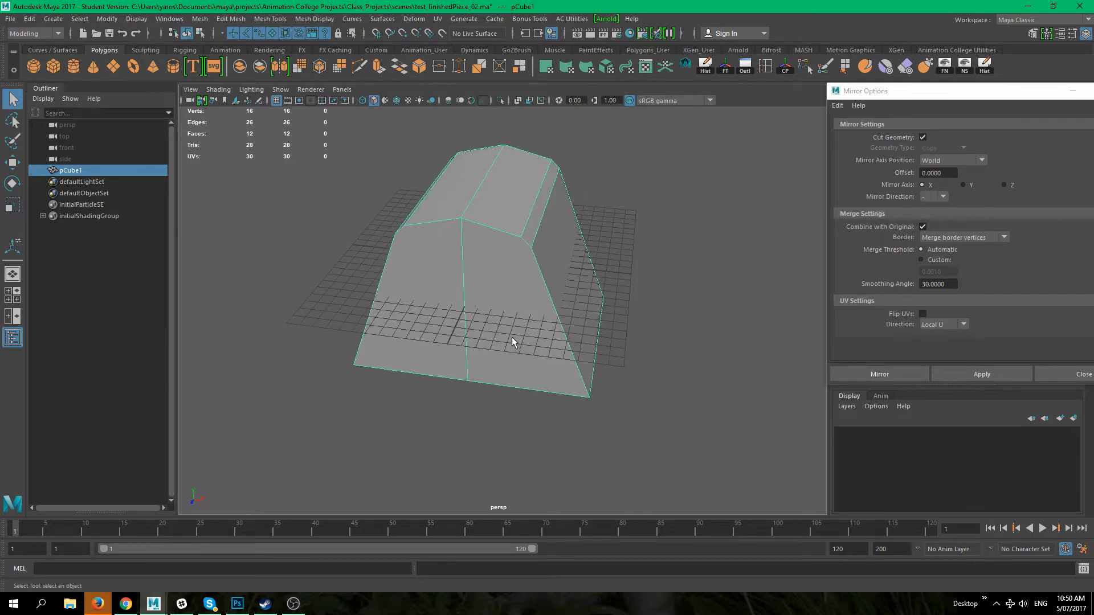
Step: Preview the shape with smooth mesh display, then return to the normal display
key("3")
left_click_drag(517, 369, 492, 376, "alt")
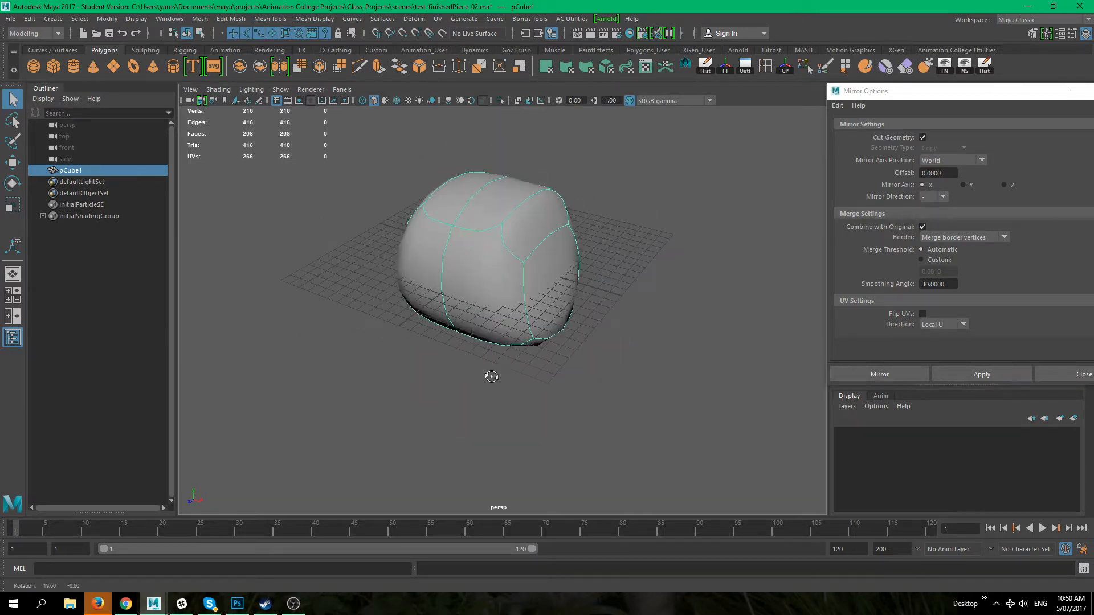
left_click_drag(625, 381, 532, 325, "alt")
scroll(479, 247, "up", 5)
mouse_move(479, 247)
left_mouse_down("alt")
mouse_move(510, 371)
mouse_move(515, 310)
mouse_move(496, 247)
left_mouse_up("alt")
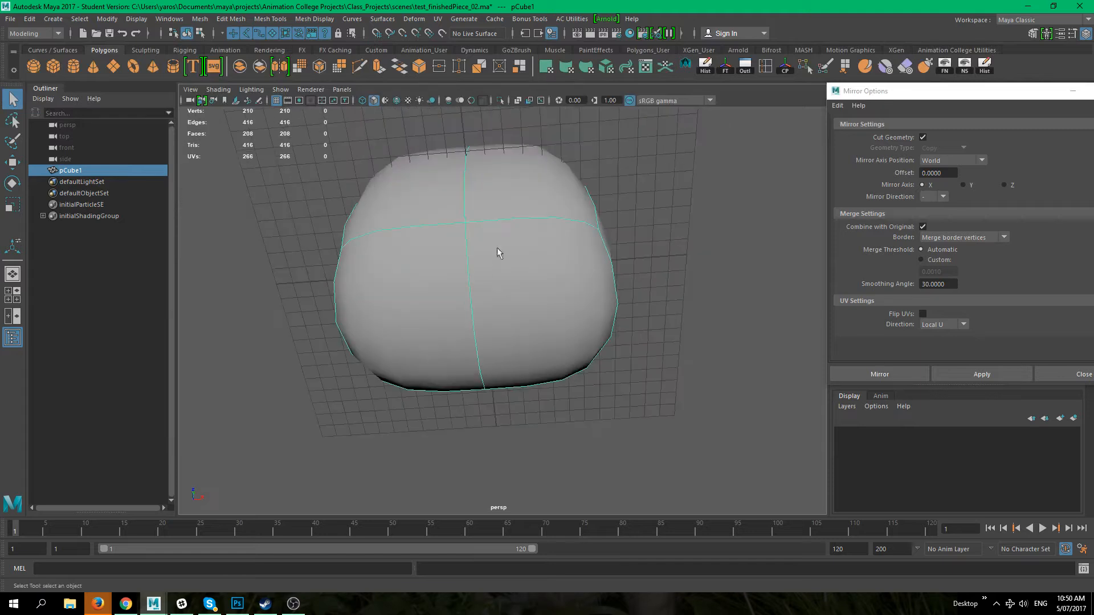
left_click_drag(493, 331, 603, 309, "alt")
key("ctrl+z")
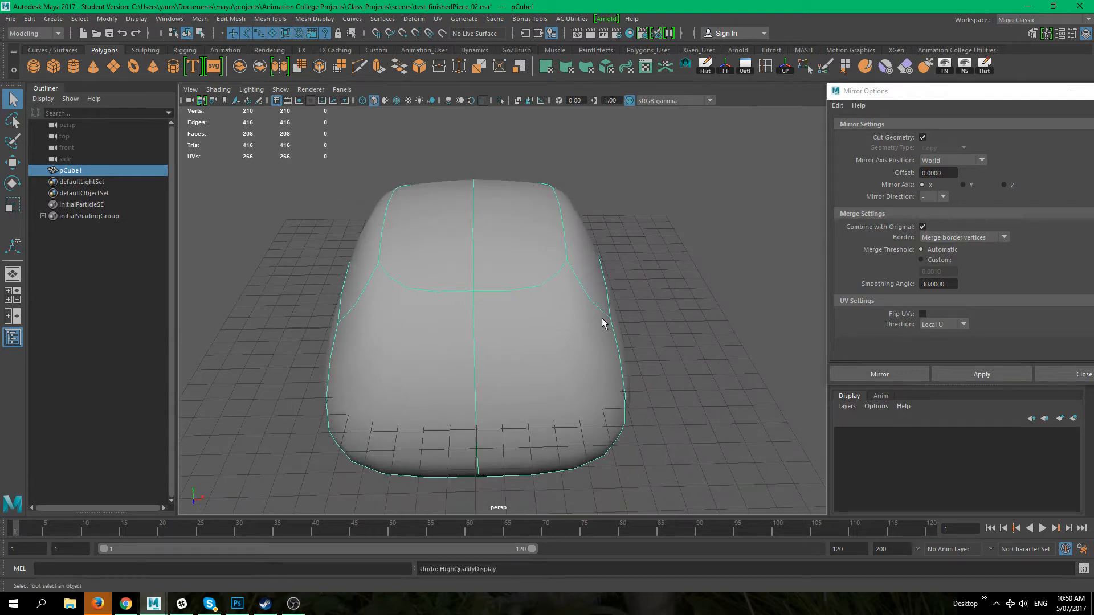
key("ctrl+z")
key("ctrl+z")
key("ctrl+z")
key("ctrl+z")
key("ctrl+z")
key("ctrl+z")
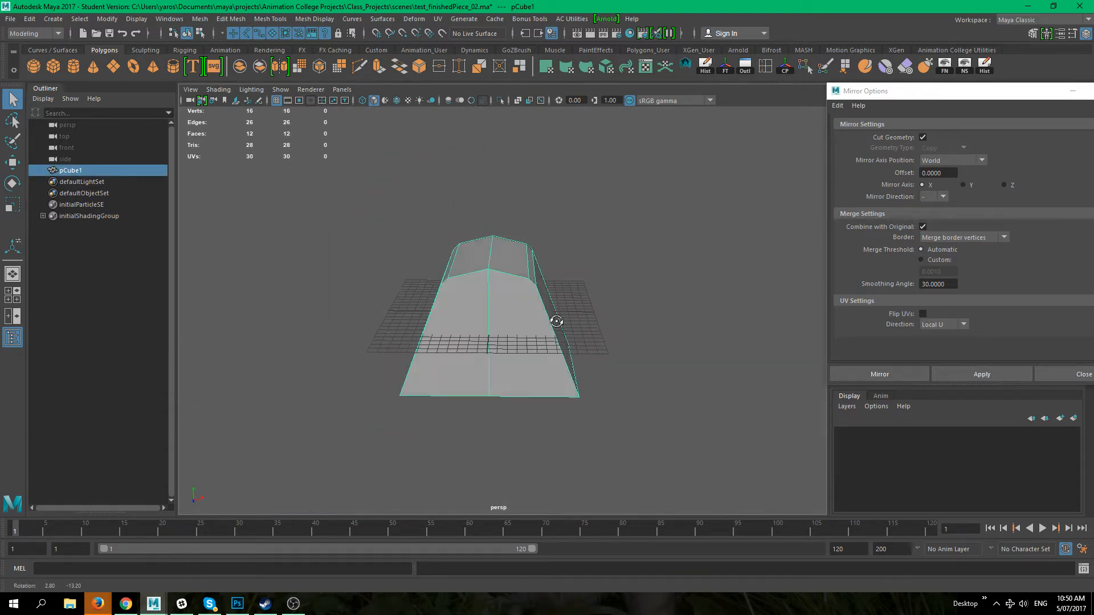
key("ctrl+z")
left_click_drag(578, 325, 551, 347, "alt")
middle_click_drag(547, 349, 563, 324, "alt")
left_click_drag(563, 324, 520, 352, "alt")
right_click_drag(515, 329, 569, 387, "alt")
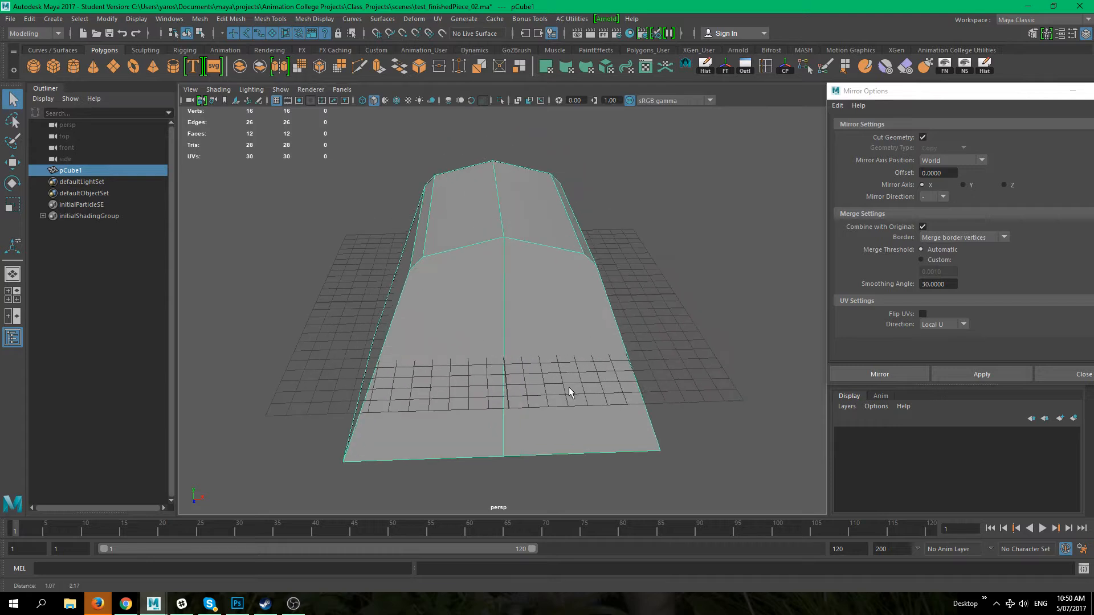
key("3")
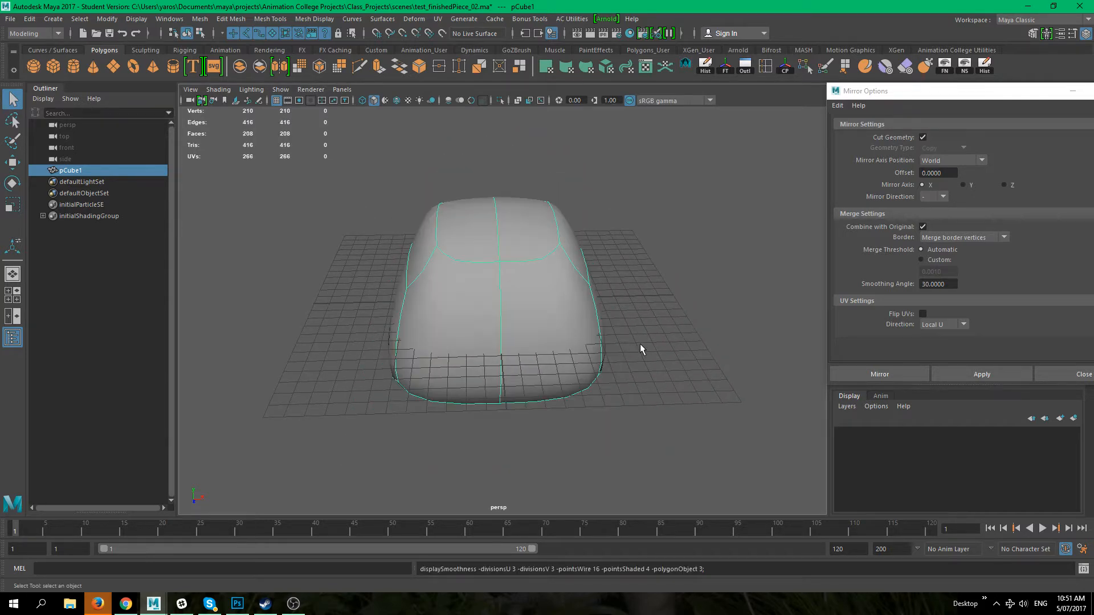
key("1")
Step: Try moving the top center vertex along the X axis
left_click(795, 357)
left_click(552, 262)
right_click_drag(552, 258, 516, 256)
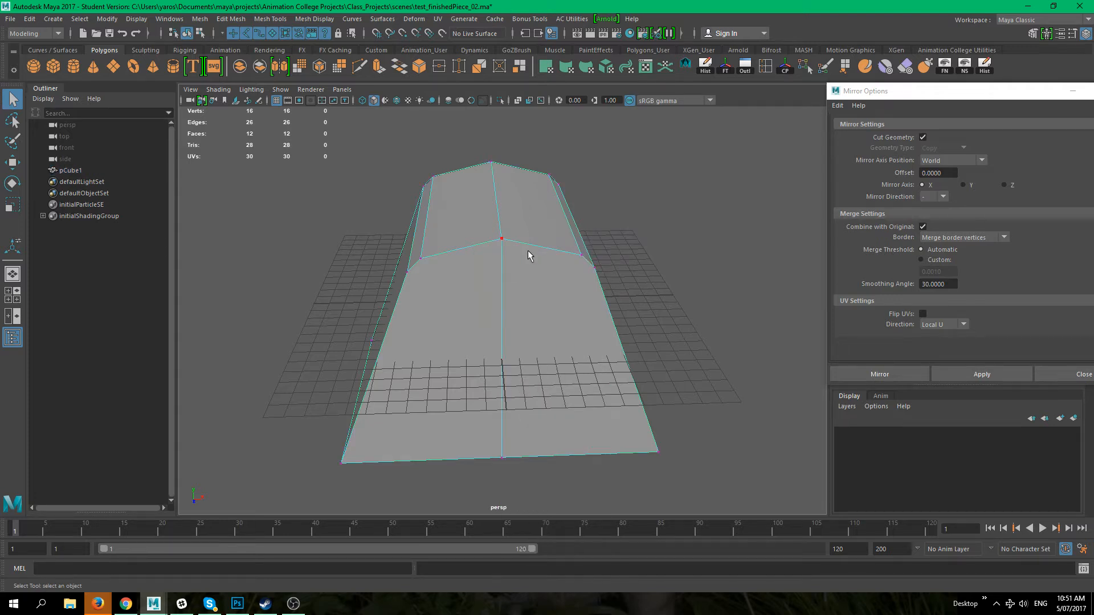
left_click(509, 252)
key("w")
left_click_drag(539, 240, 623, 234)
key("ctrl+z")
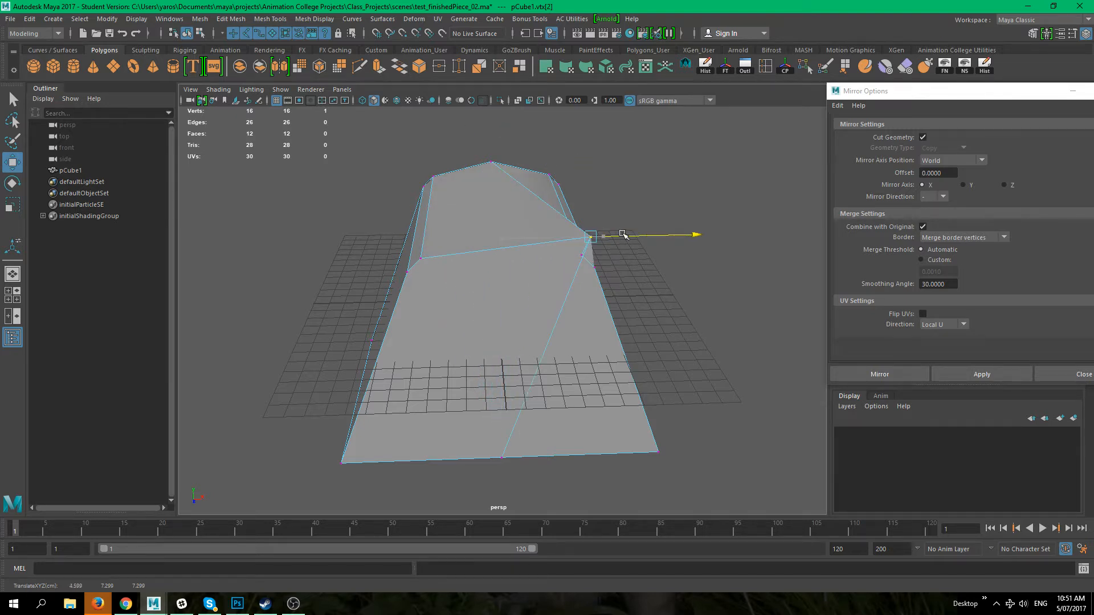
key("ctrl+z")
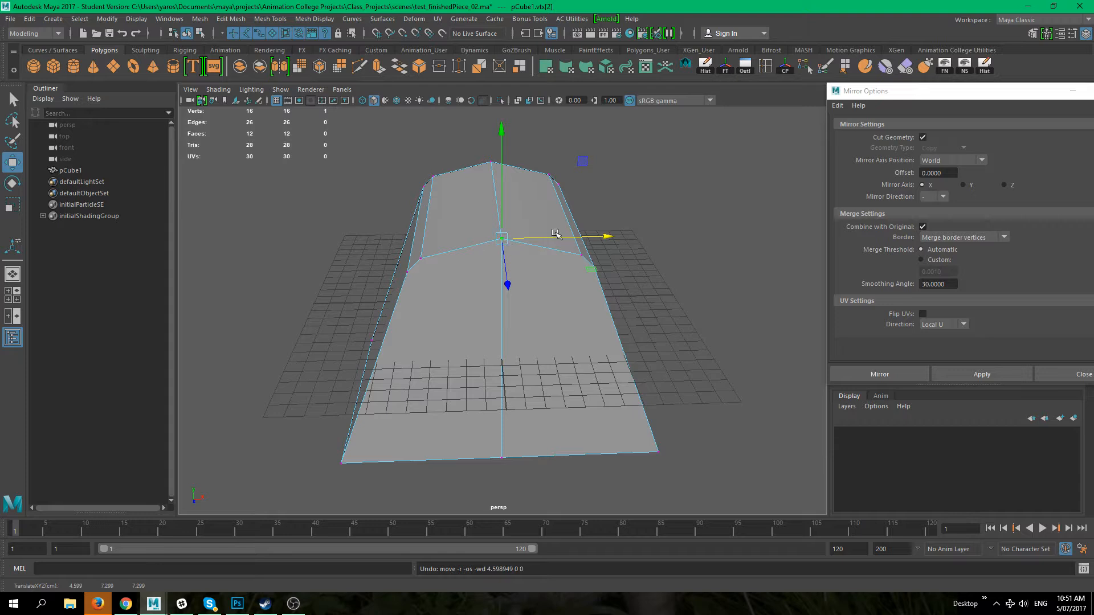
left_click_drag(555, 236, 654, 237)
key("ctrl+z")
left_click(655, 331)
left_click_drag(611, 335, 532, 325, "alt")
left_click_drag(468, 142, 503, 499)
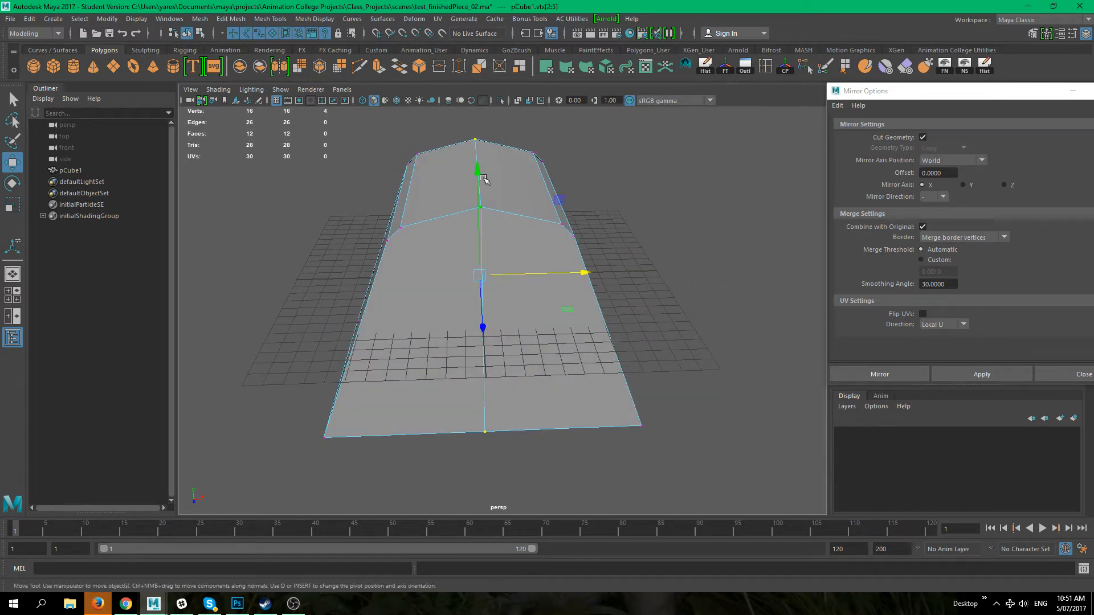
right_click(496, 218, "shift")
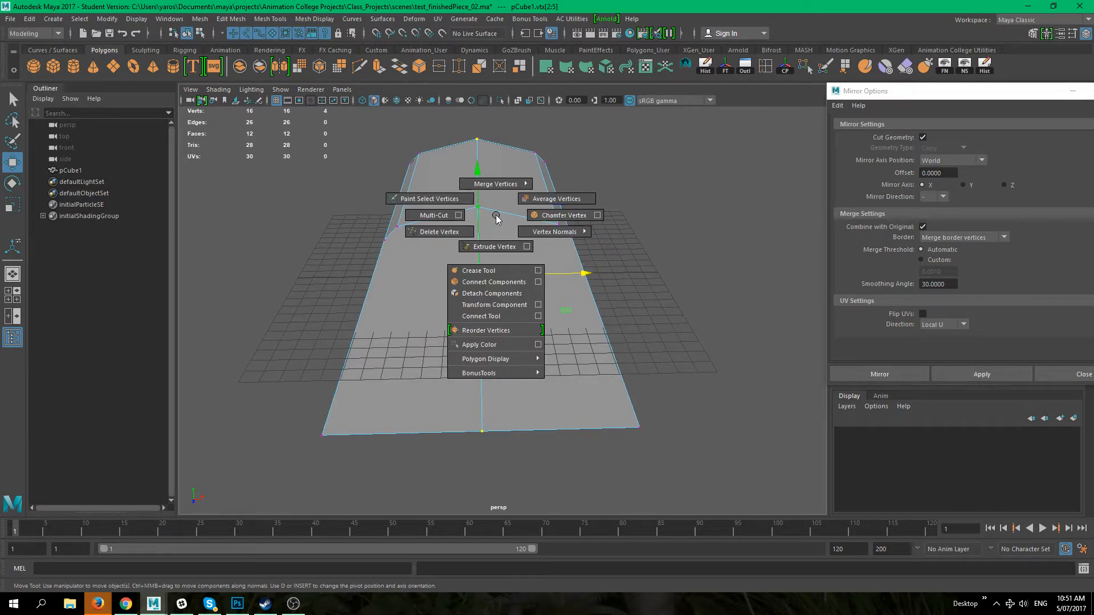
mouse_move(495, 190)
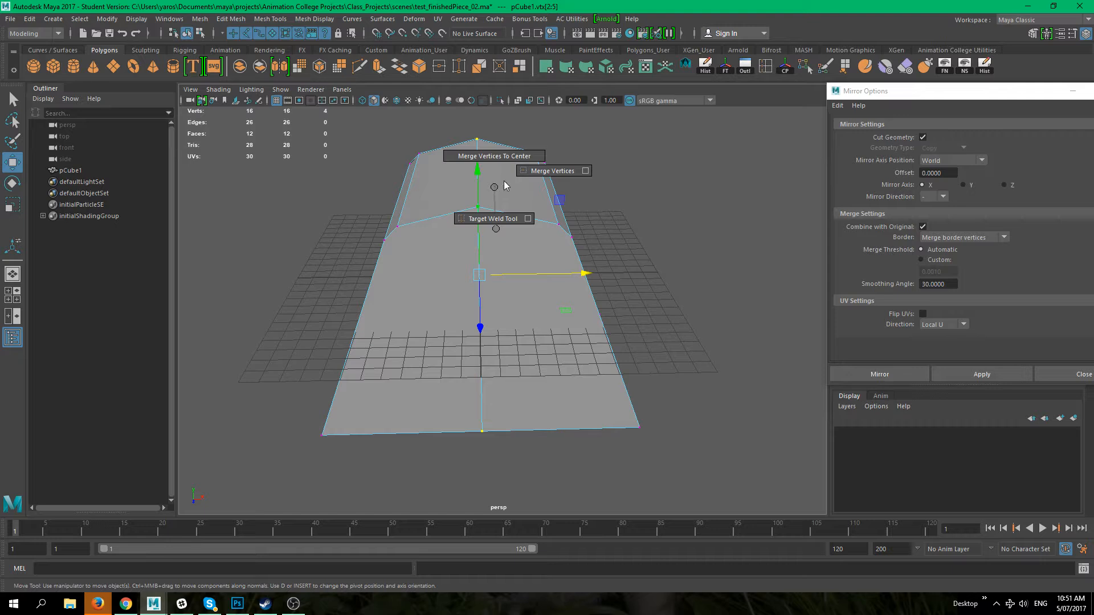
left_click(670, 256)
right_click_drag(514, 215, 556, 199)
left_click(626, 235)
left_click(512, 246)
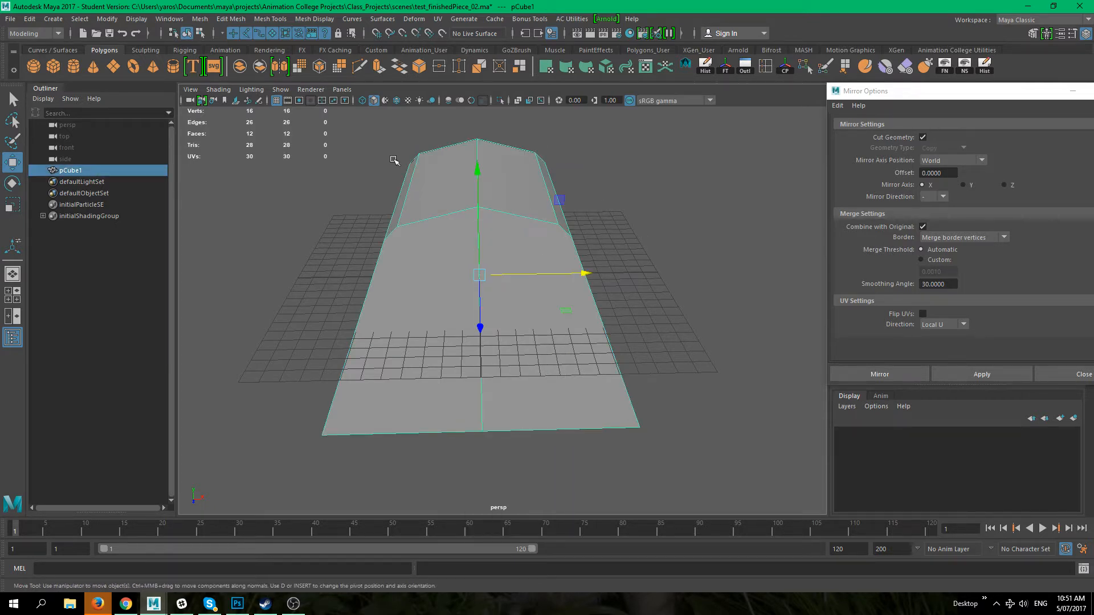
Step: Browse the Edit Mesh and Mesh menus for merge commands
left_click(230, 18)
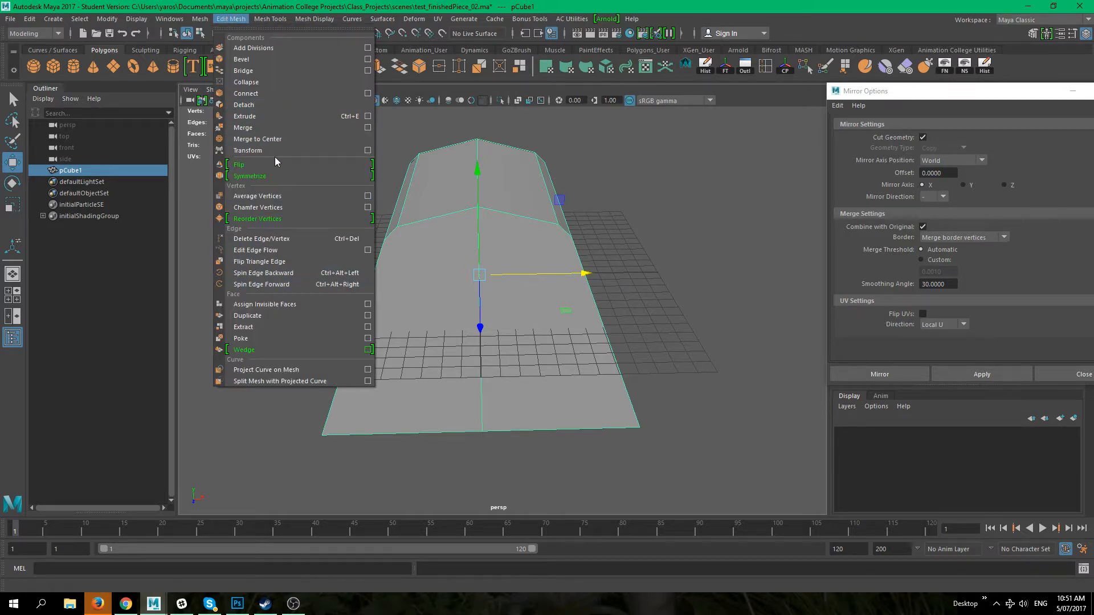
mouse_move(270, 18)
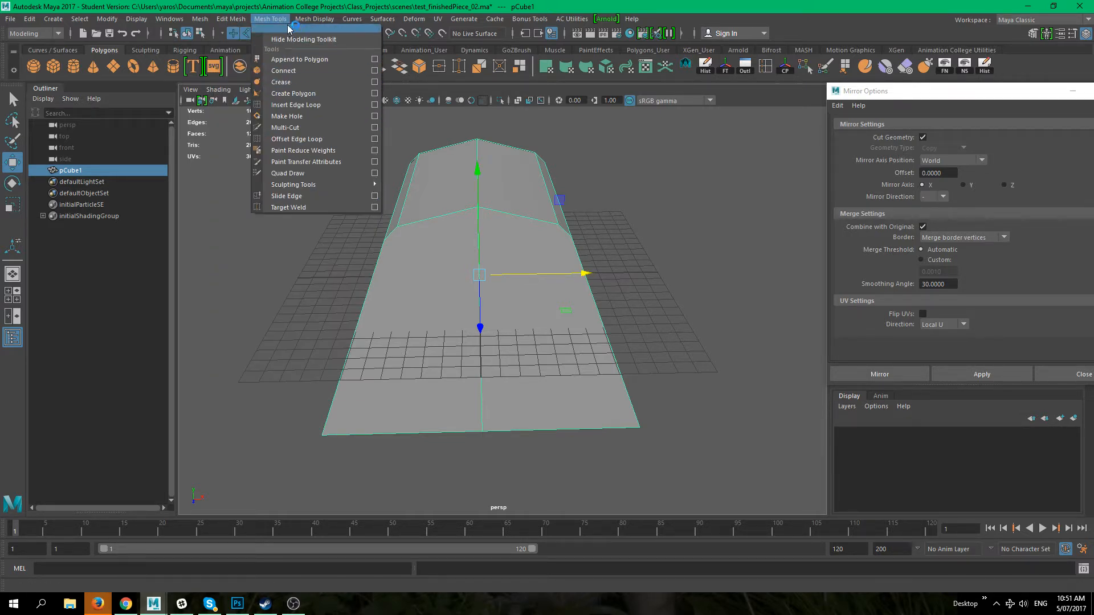
mouse_move(204, 23)
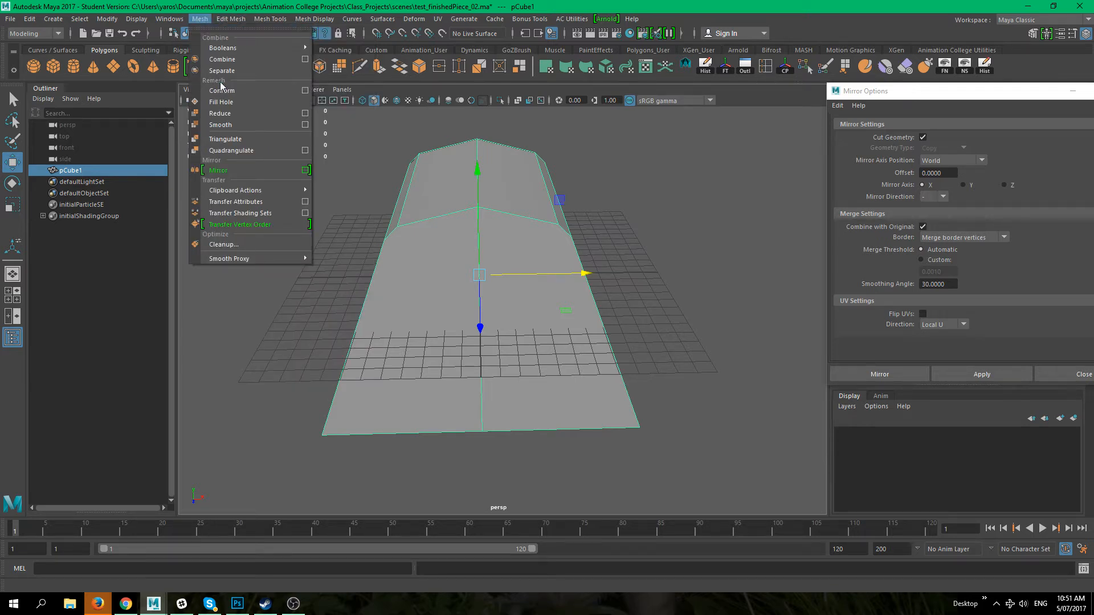
left_click(231, 18)
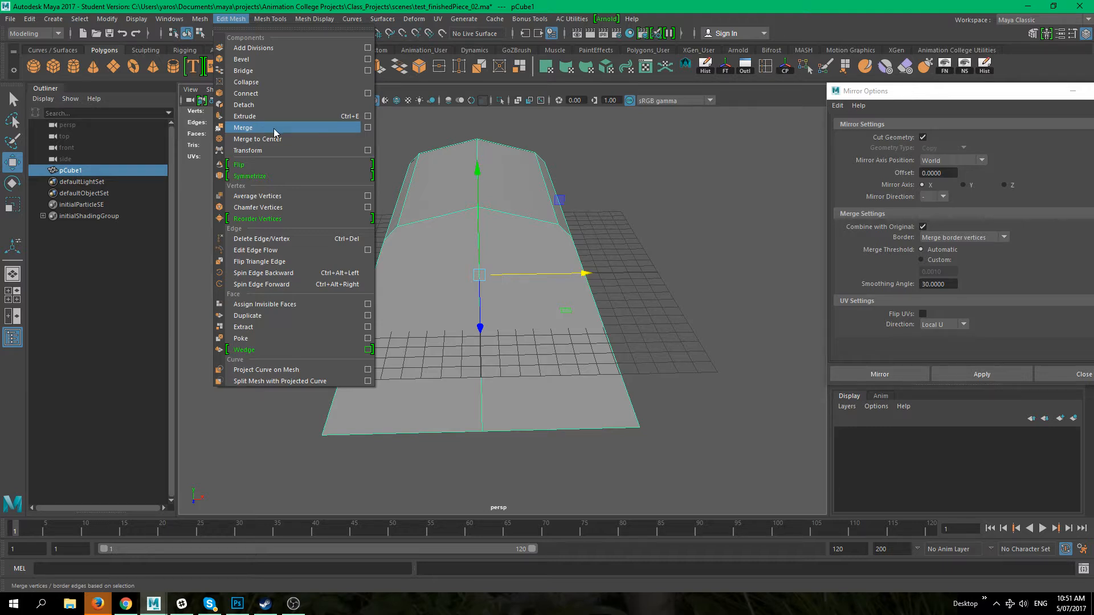
left_click(595, 218)
Step: Set the Move tool to World orientation and close the Mirror Options window
left_click_drag(557, 339, 505, 411, "alt")
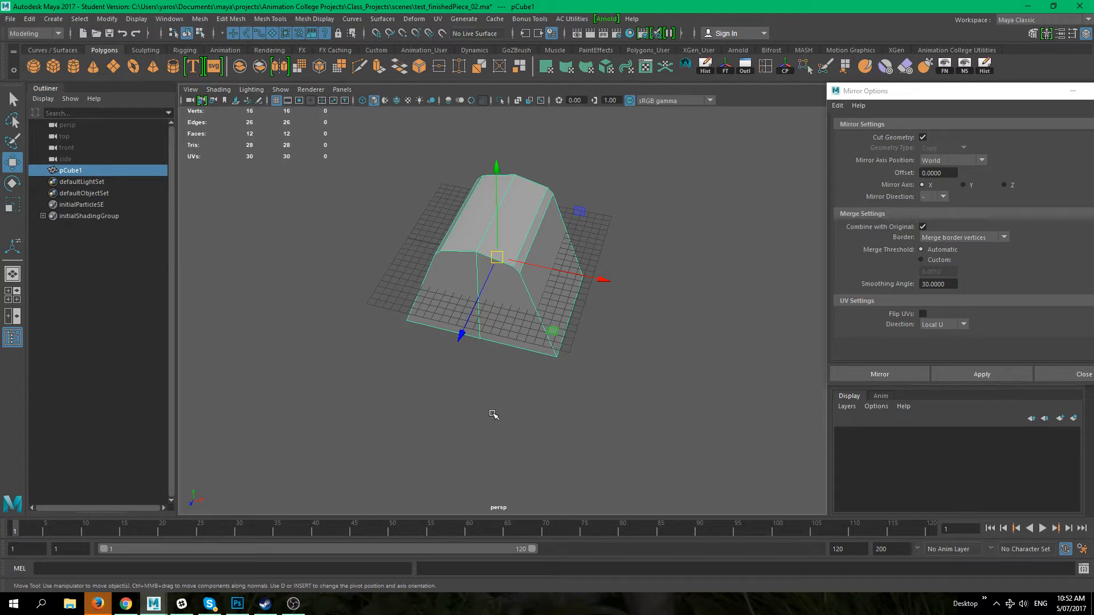
middle_click_drag(456, 384, 447, 419, "alt")
right_click_drag(447, 419, 491, 394, "alt")
left_click_drag(491, 393, 447, 410, "alt")
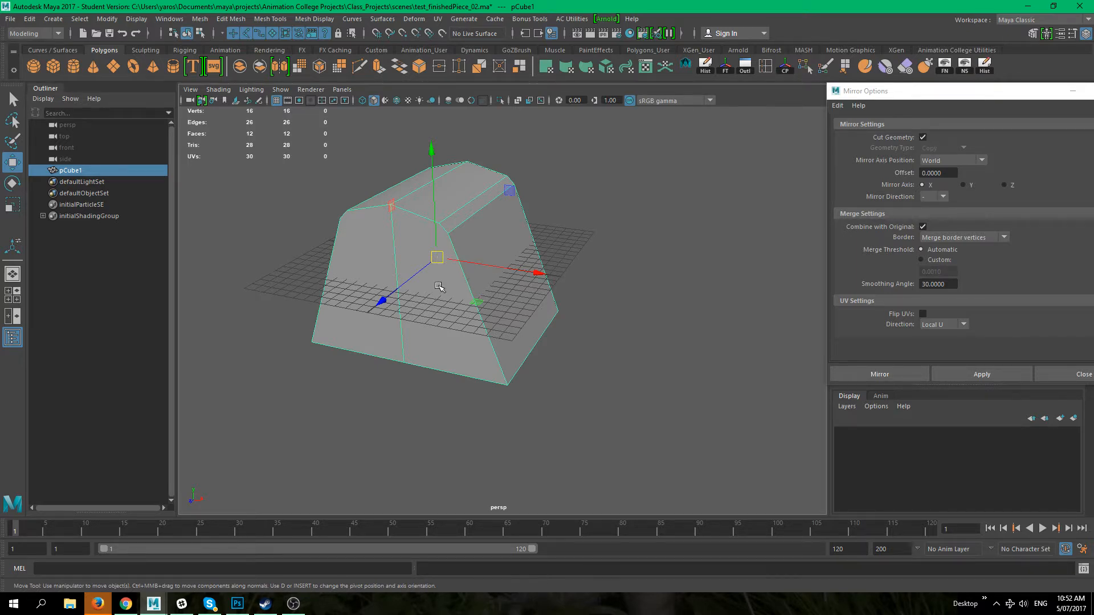
left_click(439, 287)
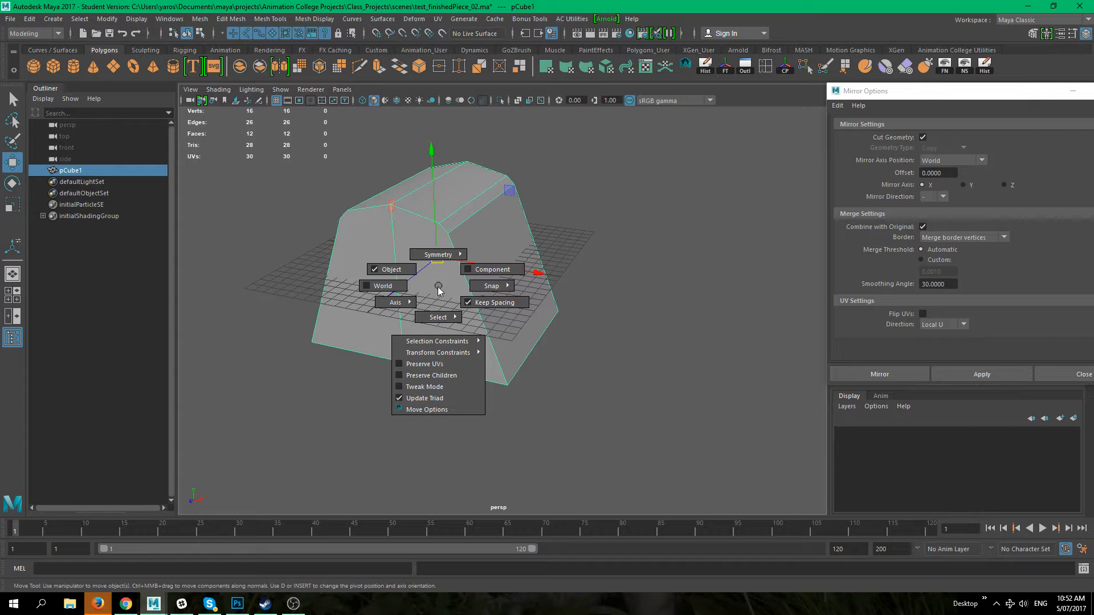
left_click(392, 286)
left_click_drag(913, 100, 485, 171)
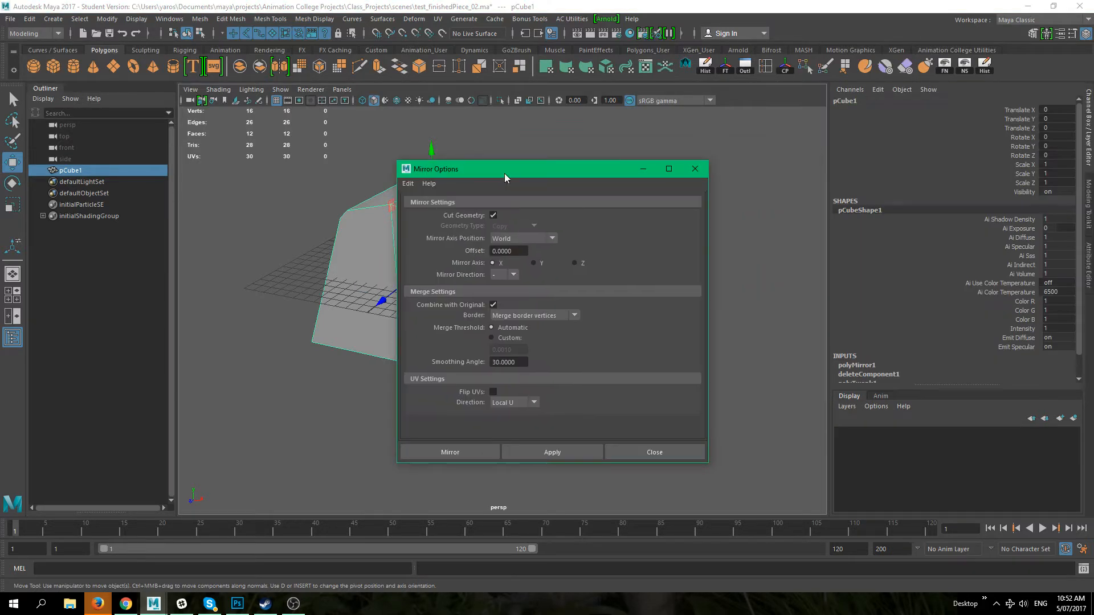
left_click(696, 165)
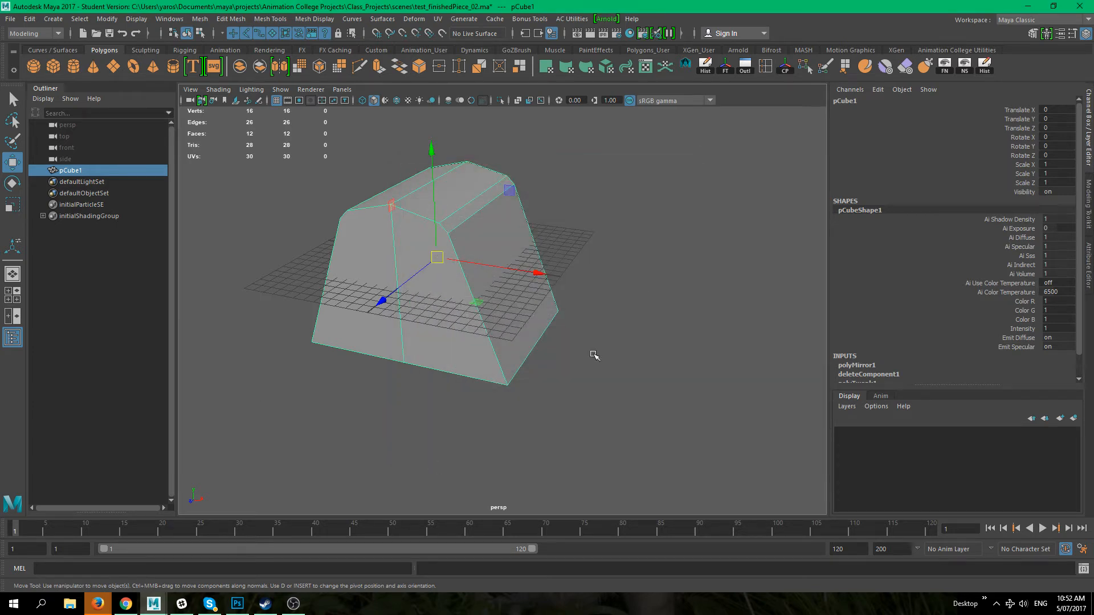
Step: Delete the shape's construction history and freeze its transformations
left_click_drag(513, 337, 551, 375, "alt")
left_click_drag(485, 264, 452, 269)
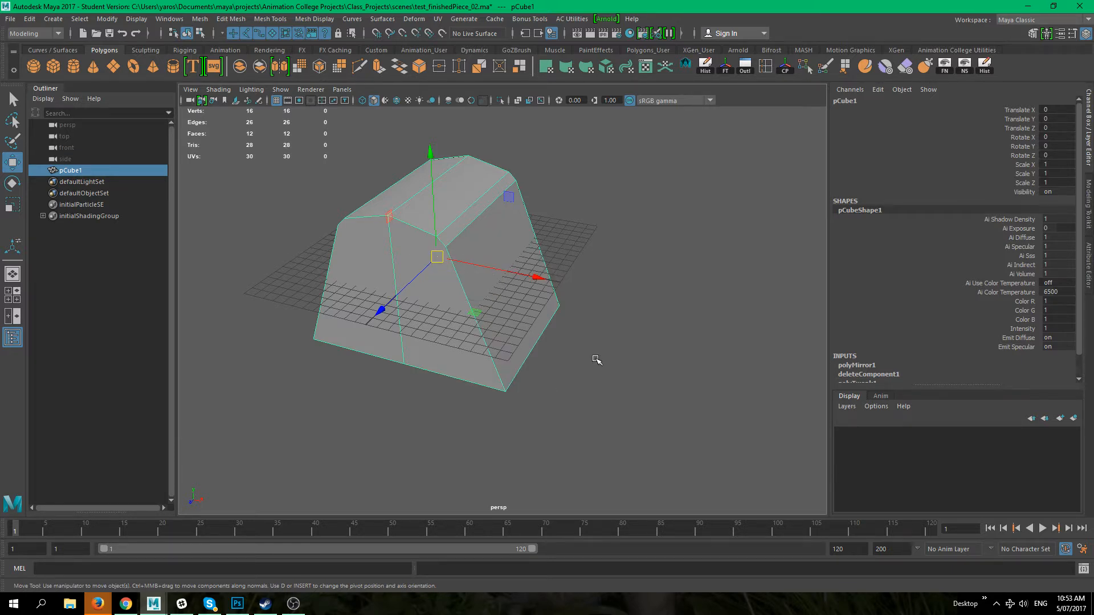
scroll(592, 356, "down", 5)
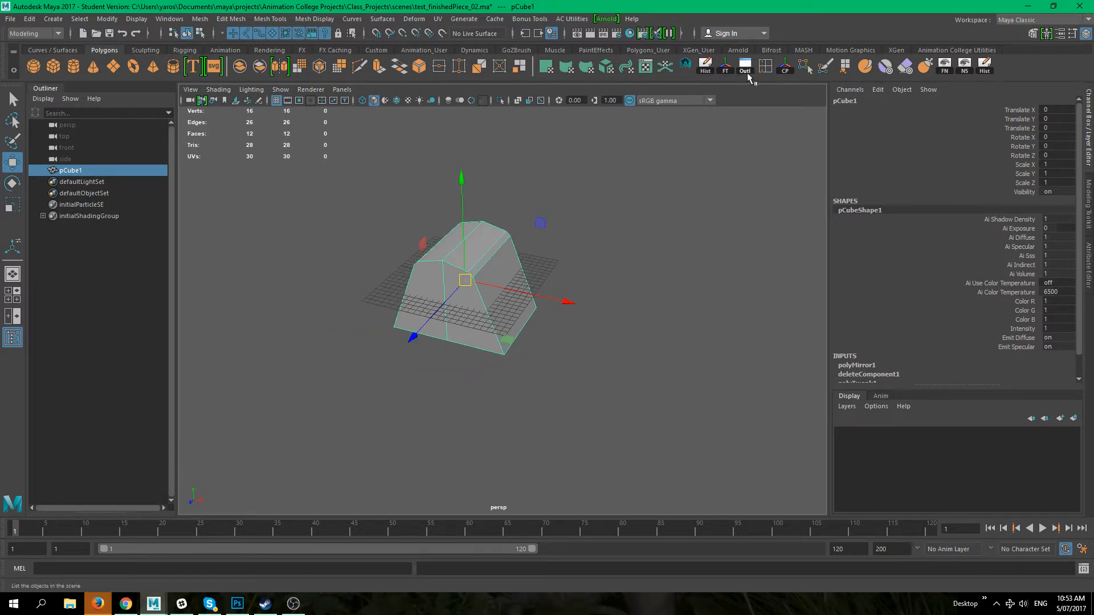
left_click(705, 66)
left_click(725, 67)
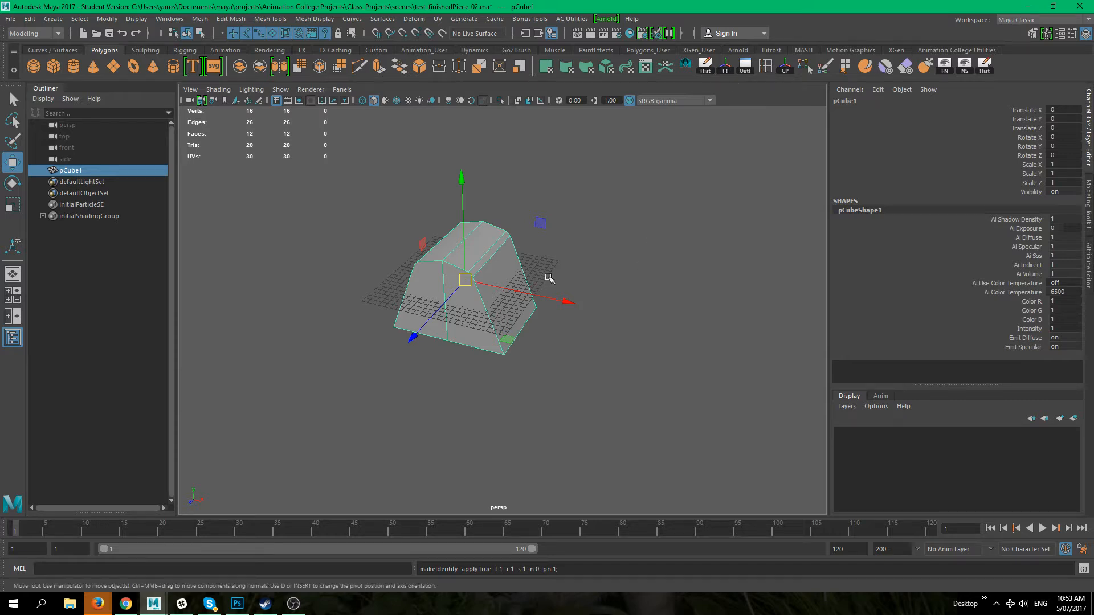
Step: Try moving the whole shape along the X and Y axes
left_click_drag(563, 301, 370, 333)
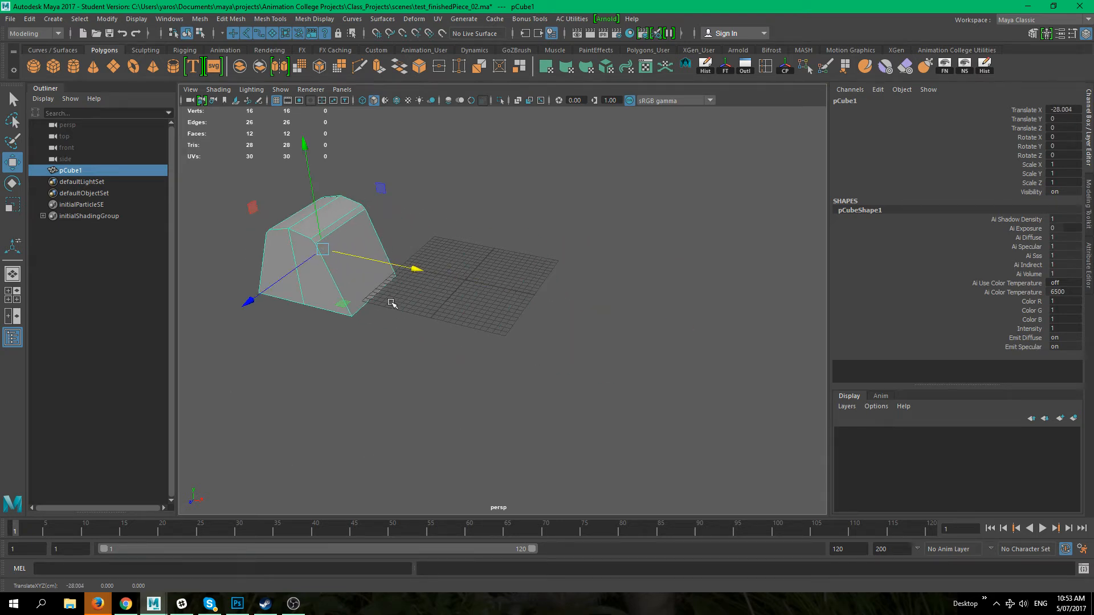
key("ctrl+z")
key("f")
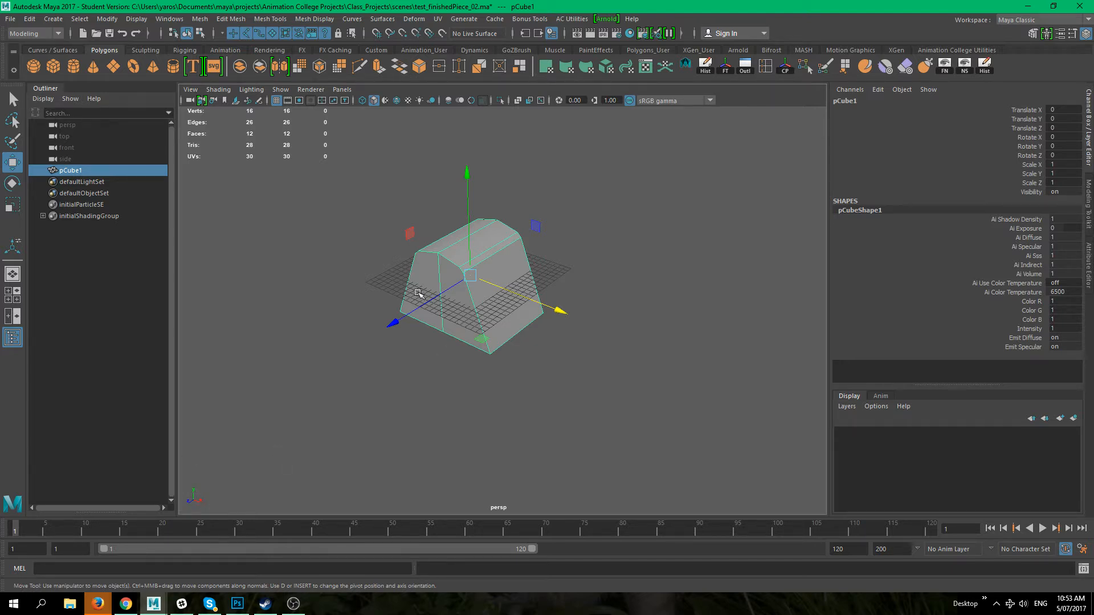
scroll(419, 293, "up", 2)
left_click_drag(463, 170, 464, 191)
key("ctrl+z")
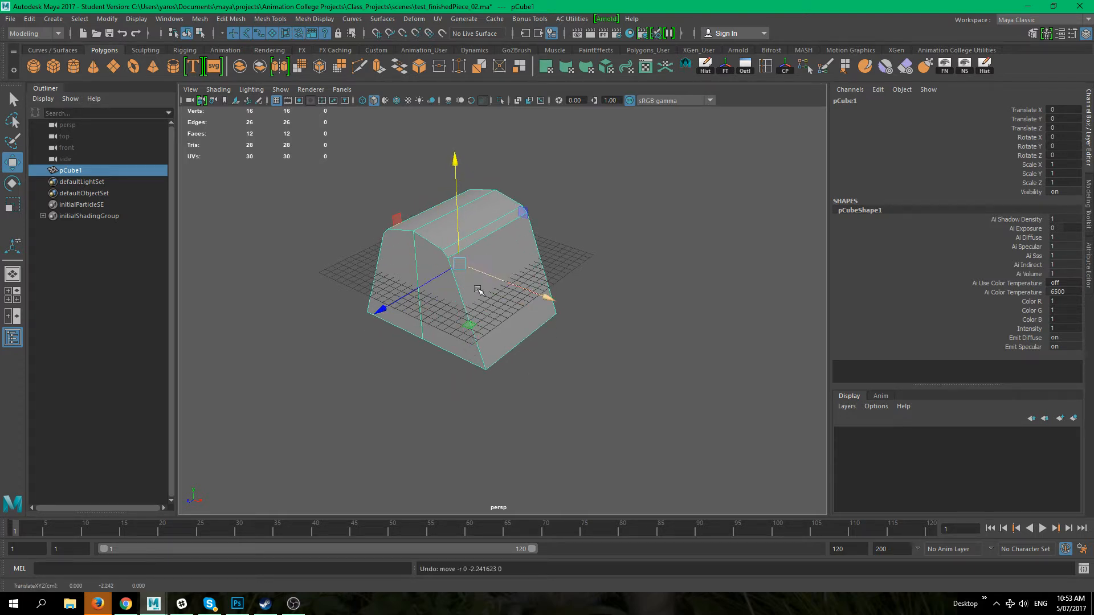
Step: Rotate the shape about -37 degrees around Z using World orientation
key("e")
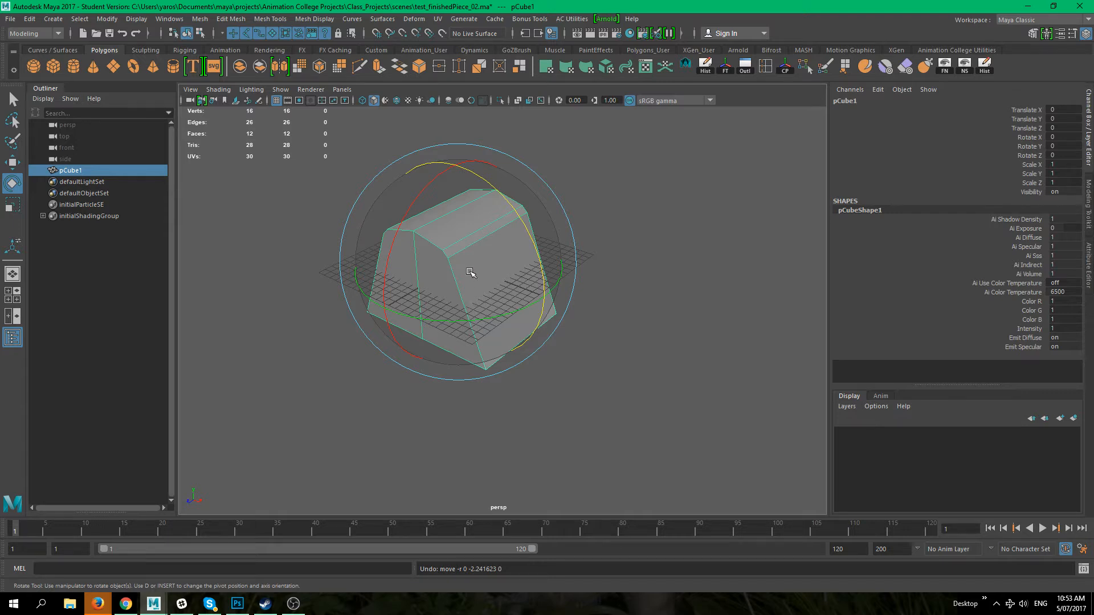
left_click(470, 271)
left_click(462, 267)
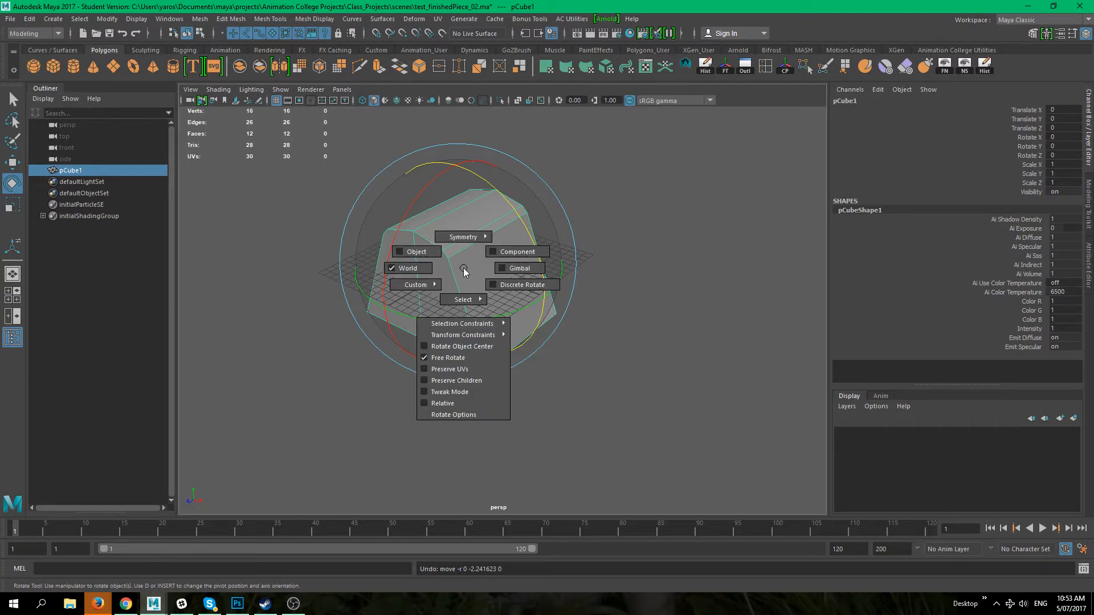
left_click(408, 272)
left_click_drag(495, 214, 565, 369)
Step: Try moving the rotated shape upward along Y
key("w")
left_click_drag(449, 239, 424, 171)
key("ctrl+z")
left_click_drag(579, 321, 530, 326, "alt")
left_click_drag(465, 335, 449, 306, "alt")
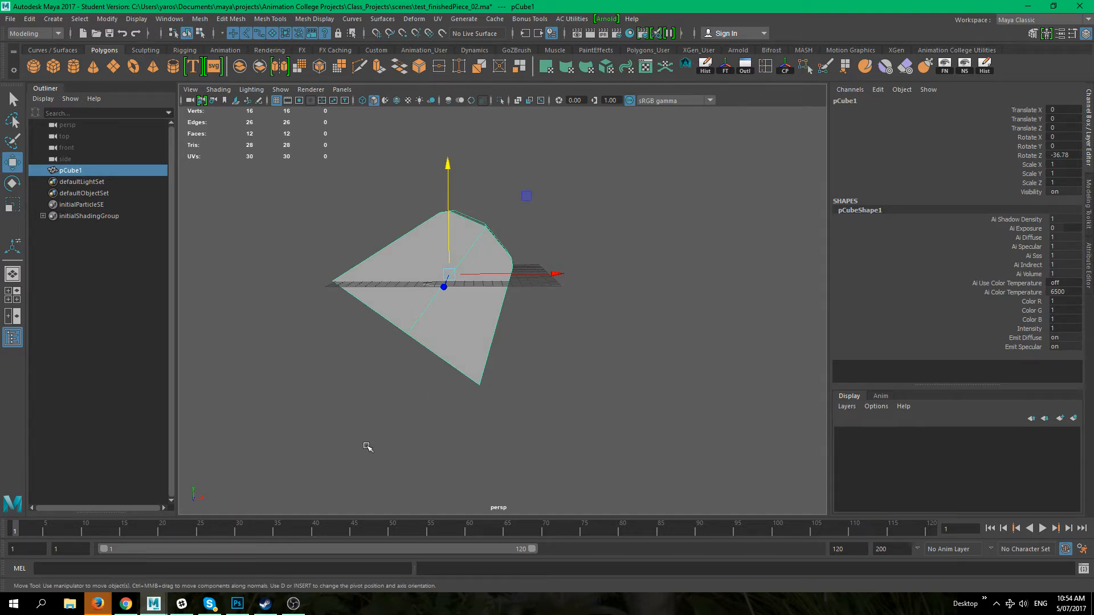
left_click_drag(497, 236, 445, 282, "alt")
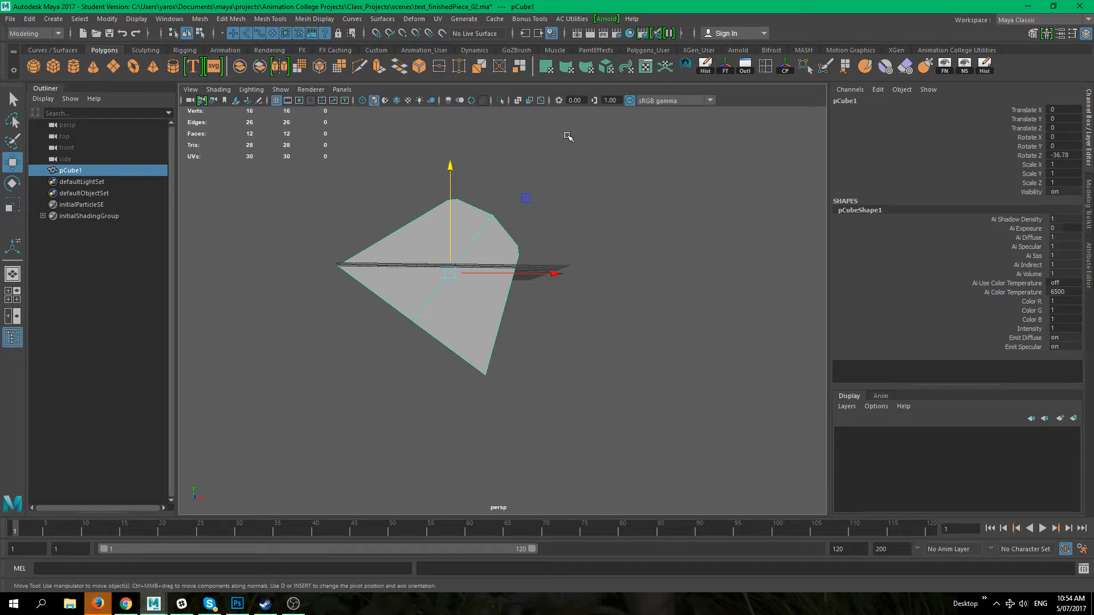
Step: Switch the Move tool to Object orientation and move the shape along its own axes to about X 25.5, Y 34.1
left_click_drag(570, 165, 607, 240, "alt")
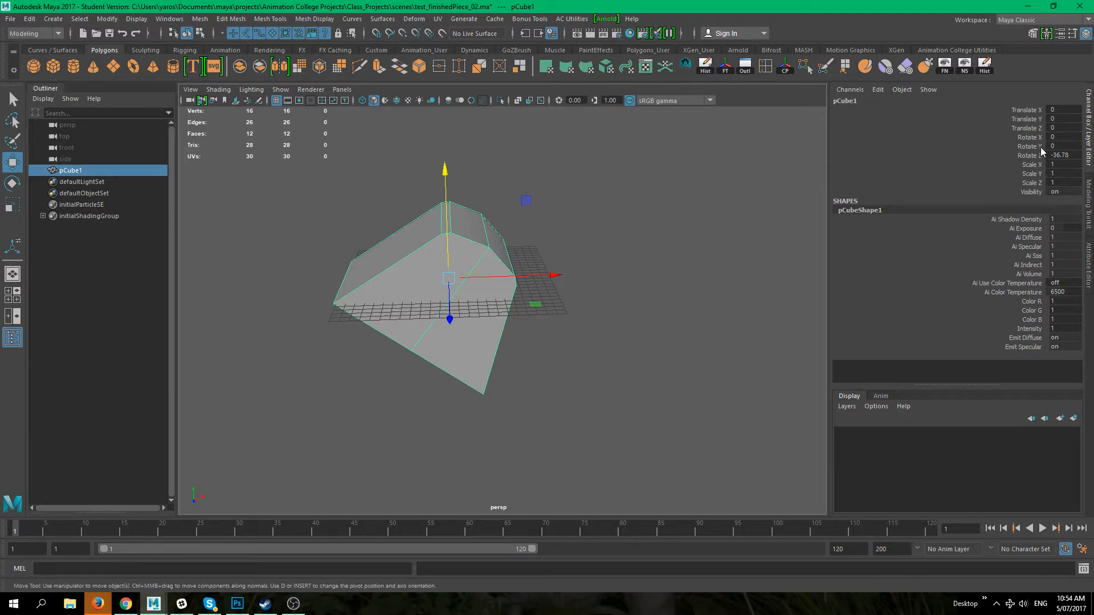
left_click_drag(586, 361, 442, 258, "alt")
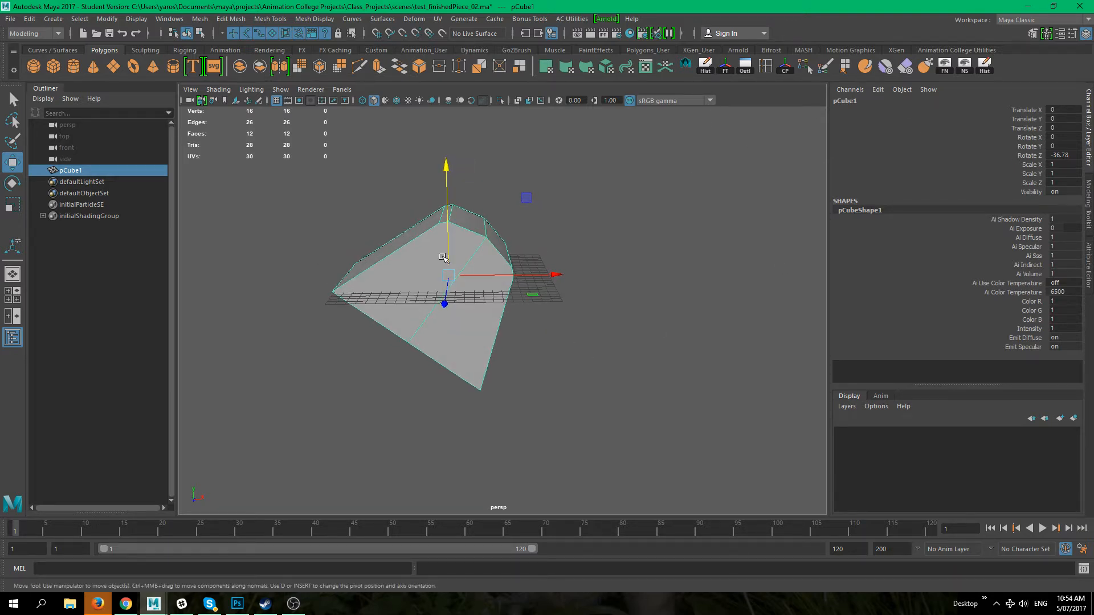
mouse_move(505, 290)
left_mouse_down("alt")
mouse_move(482, 287)
mouse_move(519, 279)
left_mouse_up("alt")
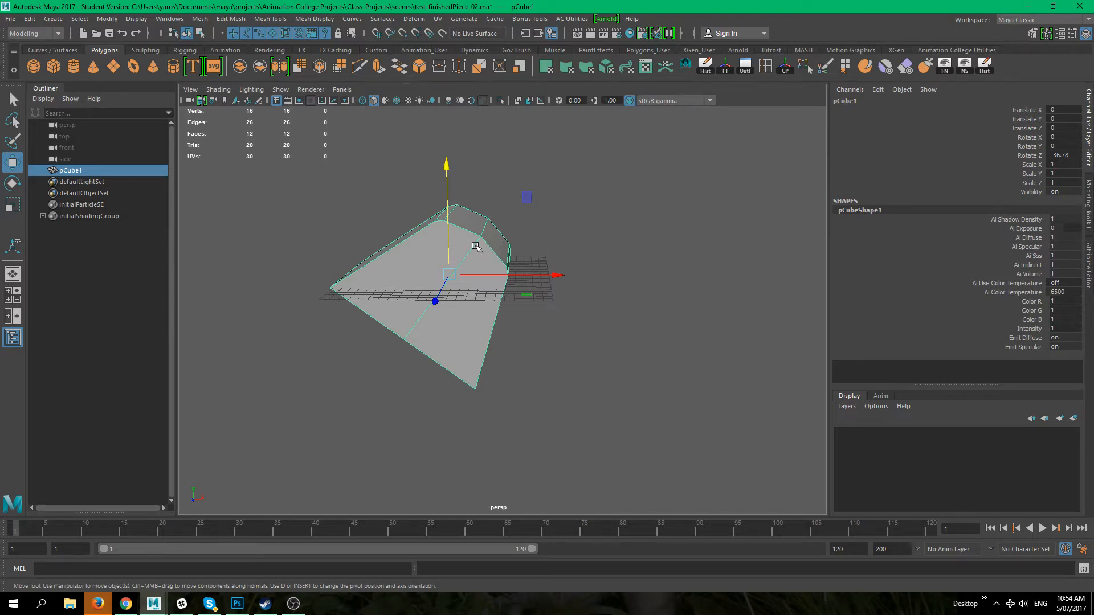
left_click(477, 245)
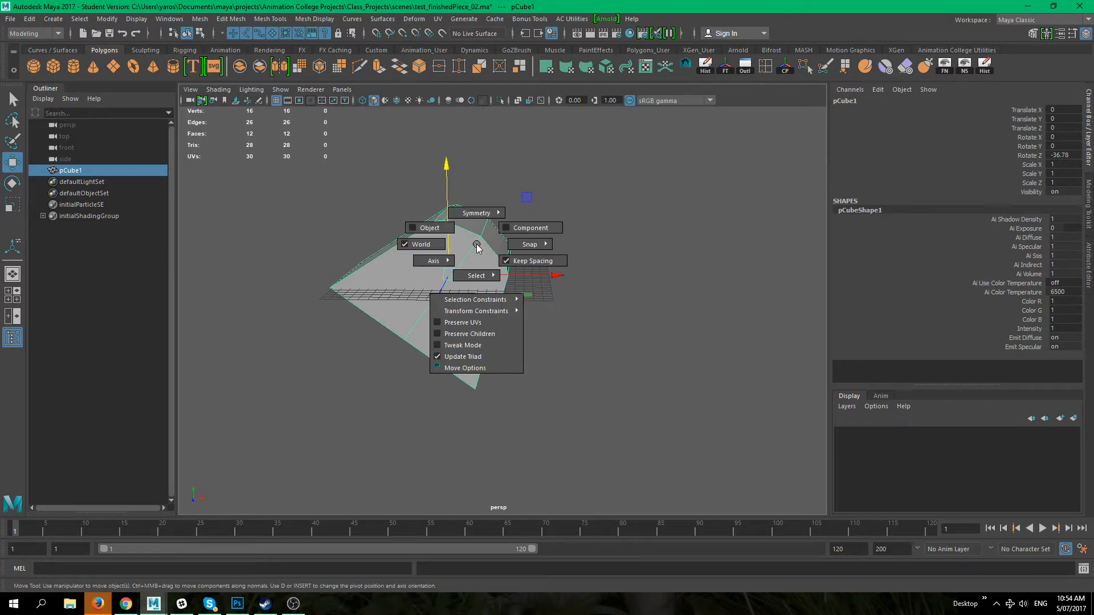
left_click(414, 229)
left_click_drag(569, 305, 445, 275, "alt")
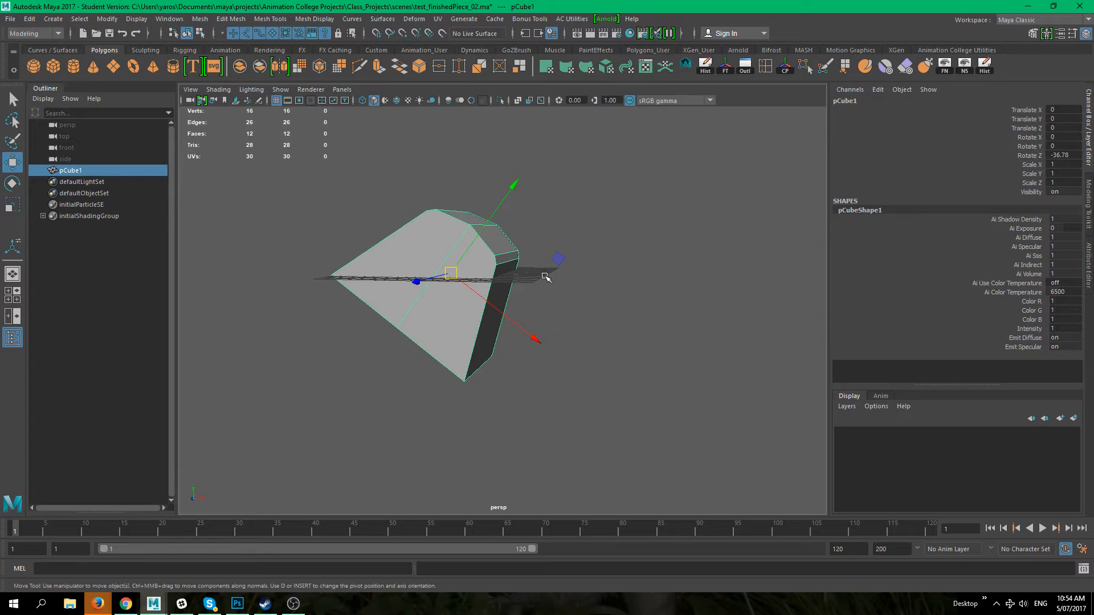
left_click_drag(545, 278, 532, 276, "alt")
left_click_drag(512, 200, 838, 76)
middle_click_drag(699, 271, 644, 354, "alt")
right_click_drag(644, 354, 302, 277, "alt")
right_click_drag(458, 288, 574, 323, "alt")
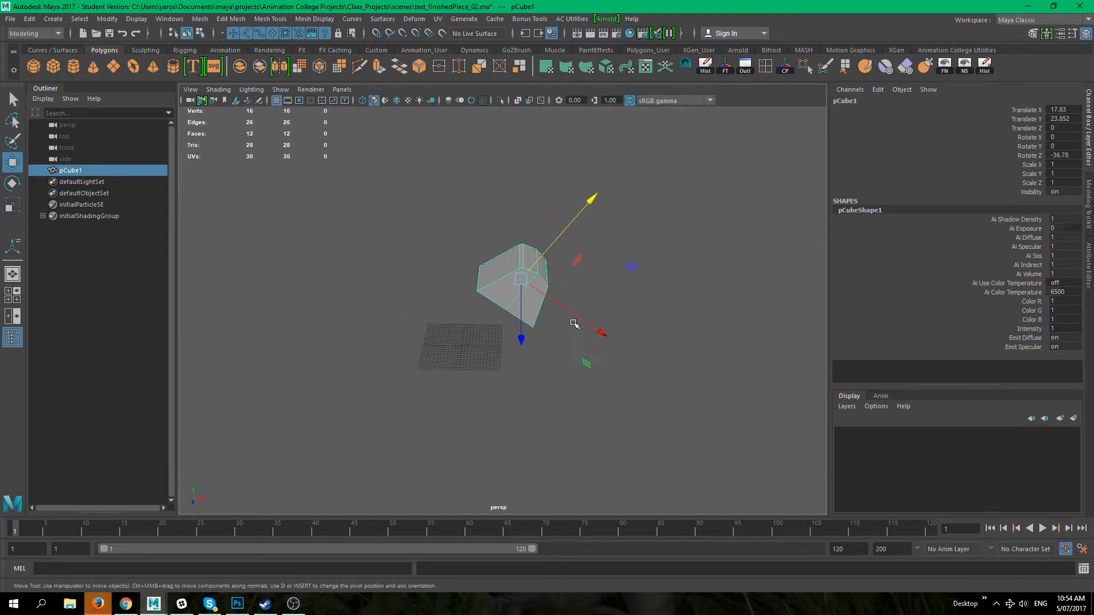
left_click_drag(573, 323, 516, 317, "alt")
left_click_drag(547, 247, 608, 311)
middle_click_drag(579, 276, 548, 321, "alt")
left_click_drag(548, 322, 554, 329, "alt")
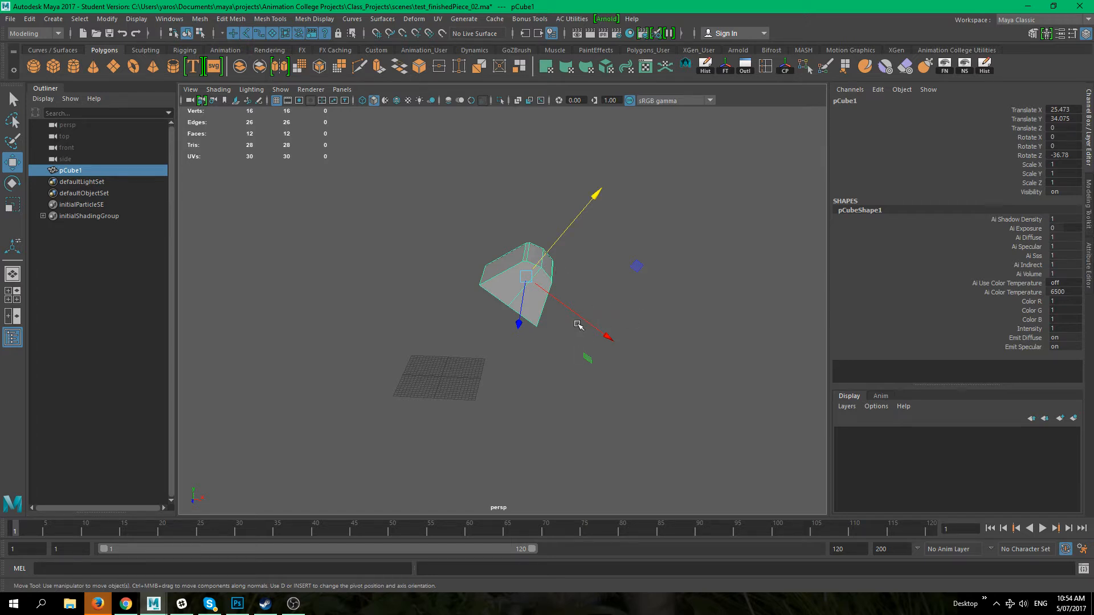
Step: Try freezing the shape's transformations, undoing the freeze
left_click(626, 280)
left_click(548, 289)
left_click(725, 66)
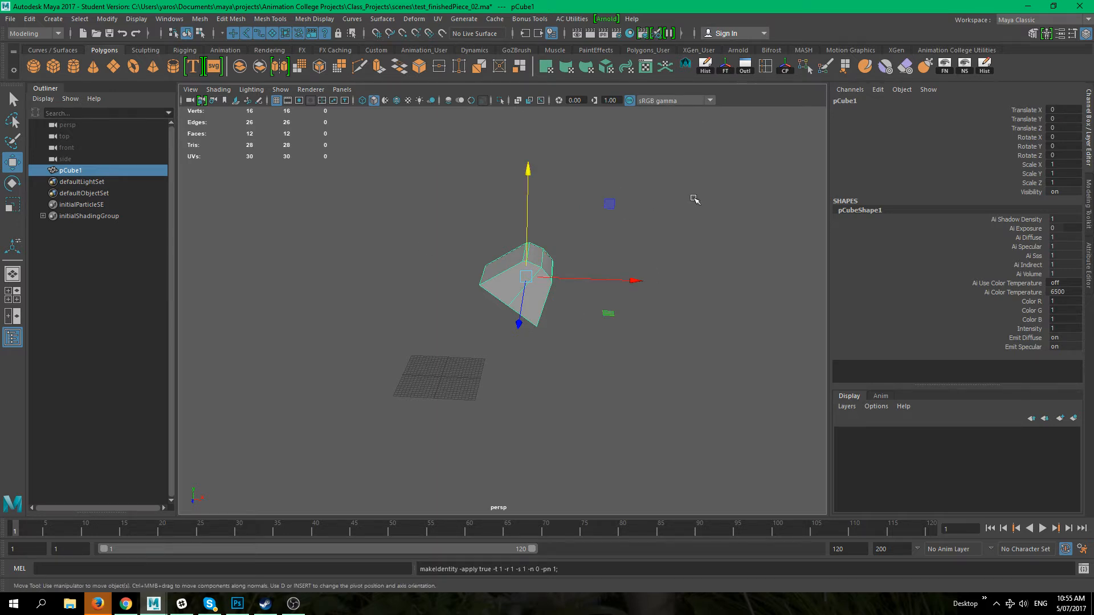
left_click(548, 287)
left_click_drag(581, 324, 541, 251, "alt")
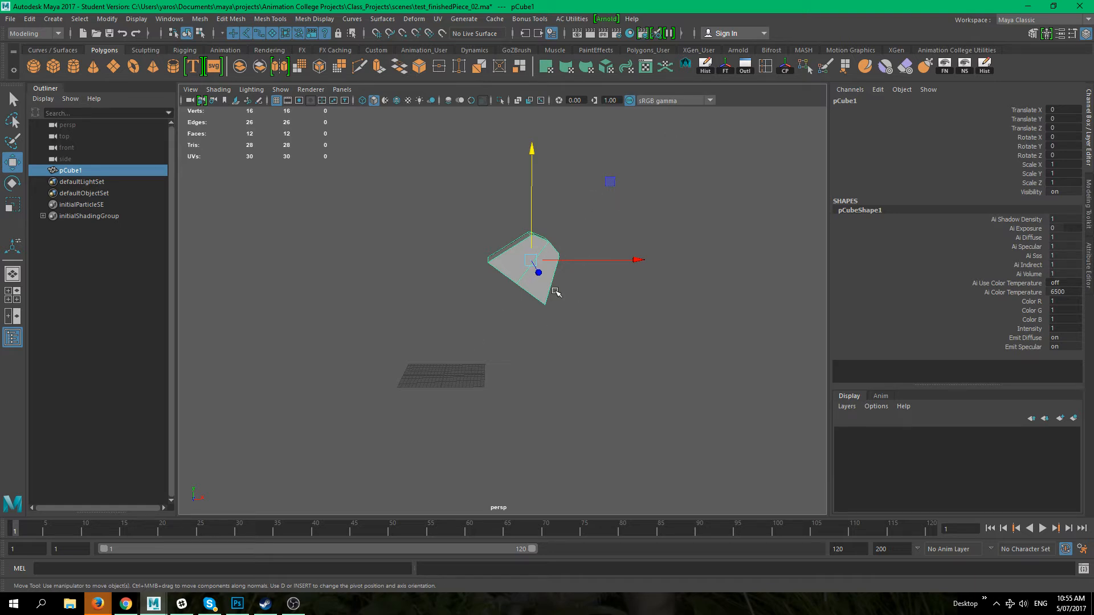
left_click_drag(506, 351, 752, 306, "alt")
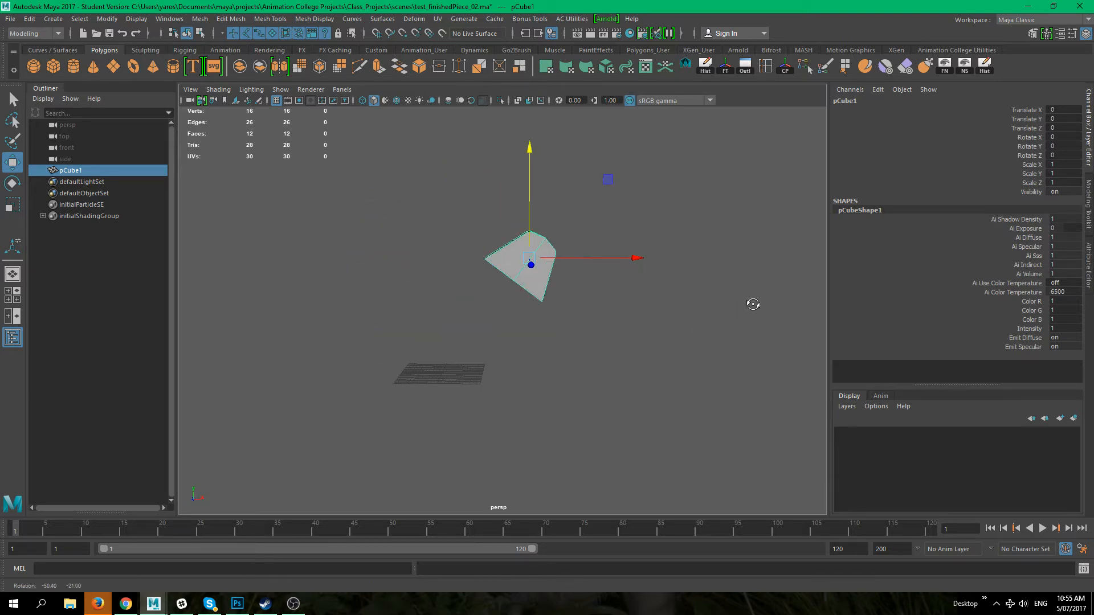
key("ctrl+z")
key("ctrl+z")
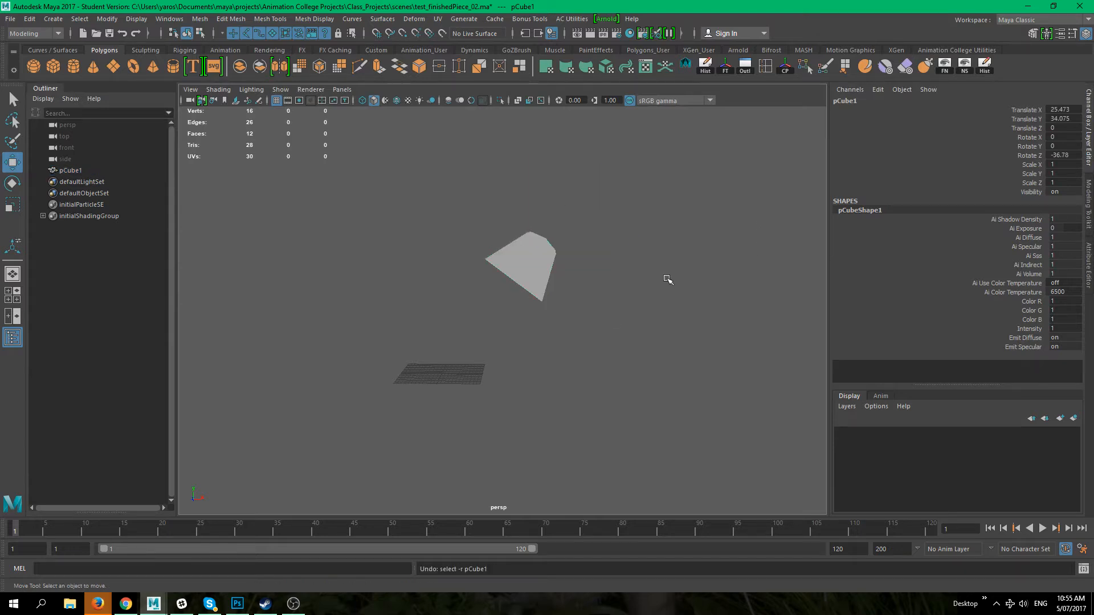
Step: Try rotating the reselected shape with the Rotate tool
left_click(516, 261)
left_click_drag(411, 331, 475, 364, "alt")
left_click_drag(557, 342, 357, 310, "alt")
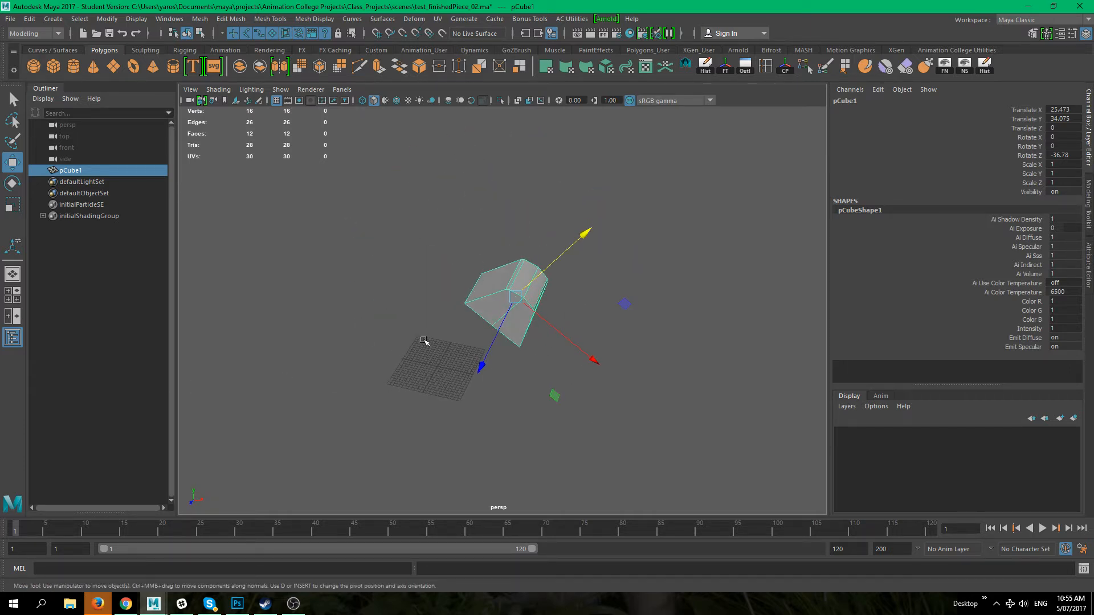
left_click_drag(578, 393, 614, 378, "alt")
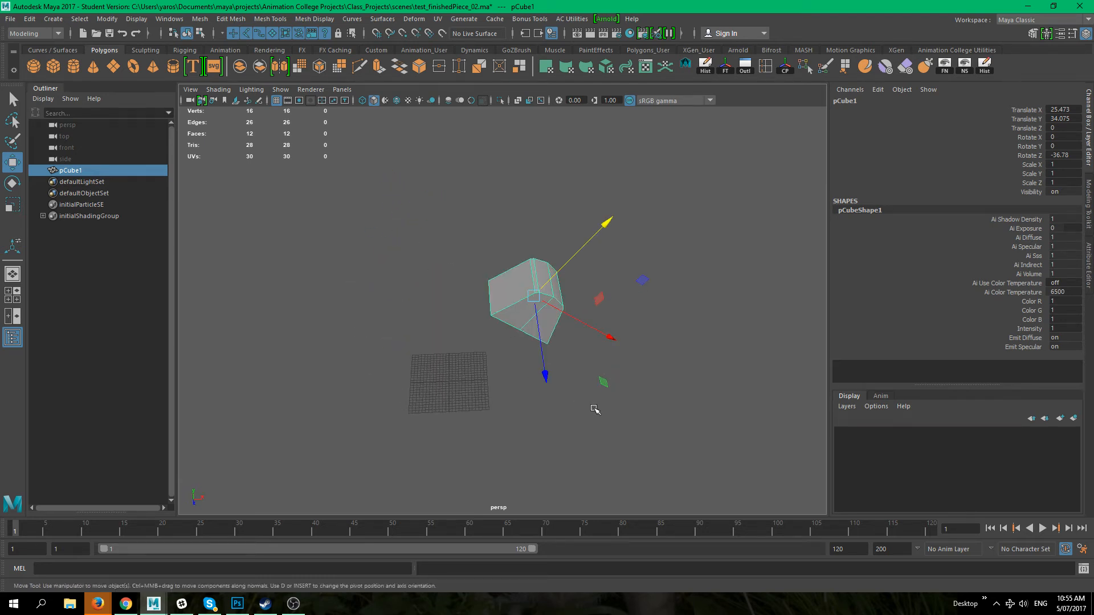
left_click_drag(602, 413, 531, 413, "alt")
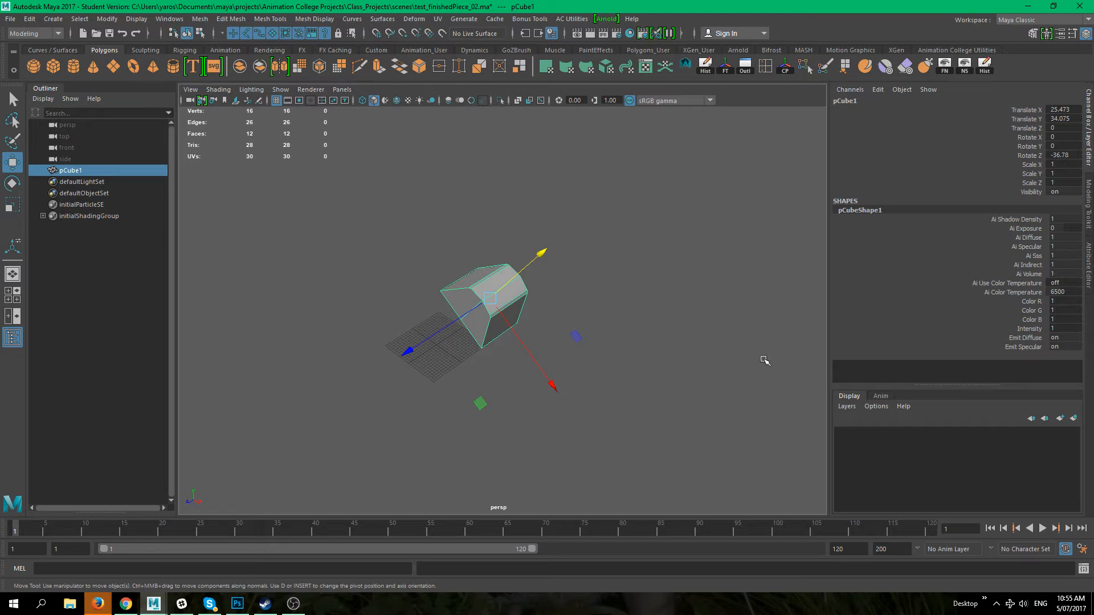
left_click_drag(474, 383, 458, 289, "alt")
left_click(493, 261)
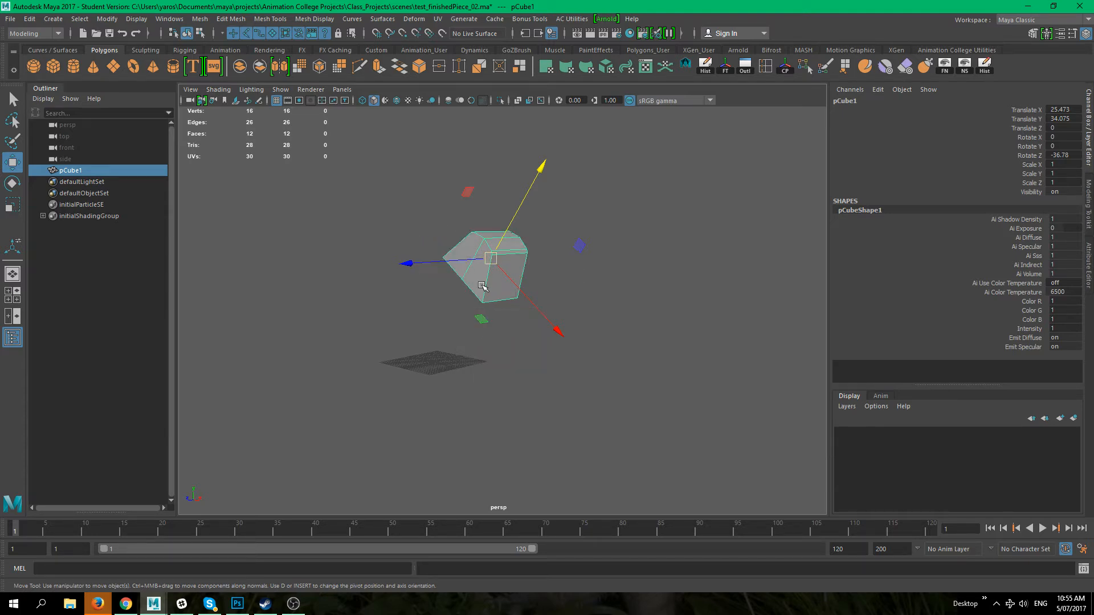
left_click_drag(482, 333, 511, 346, "alt")
key("e")
left_click(499, 297)
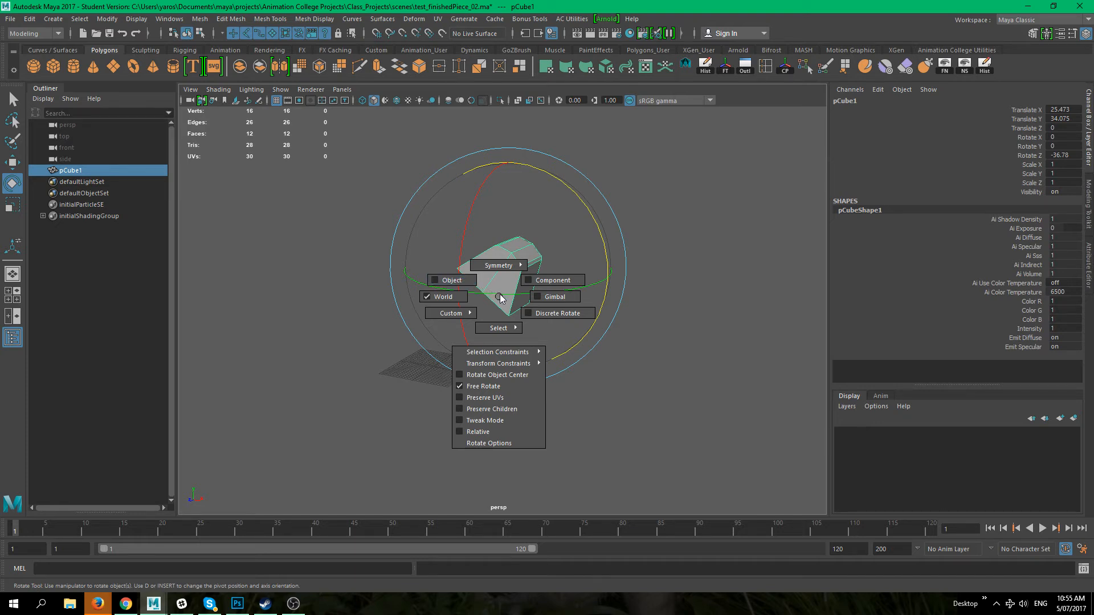
left_click_drag(526, 282, 602, 233, "alt")
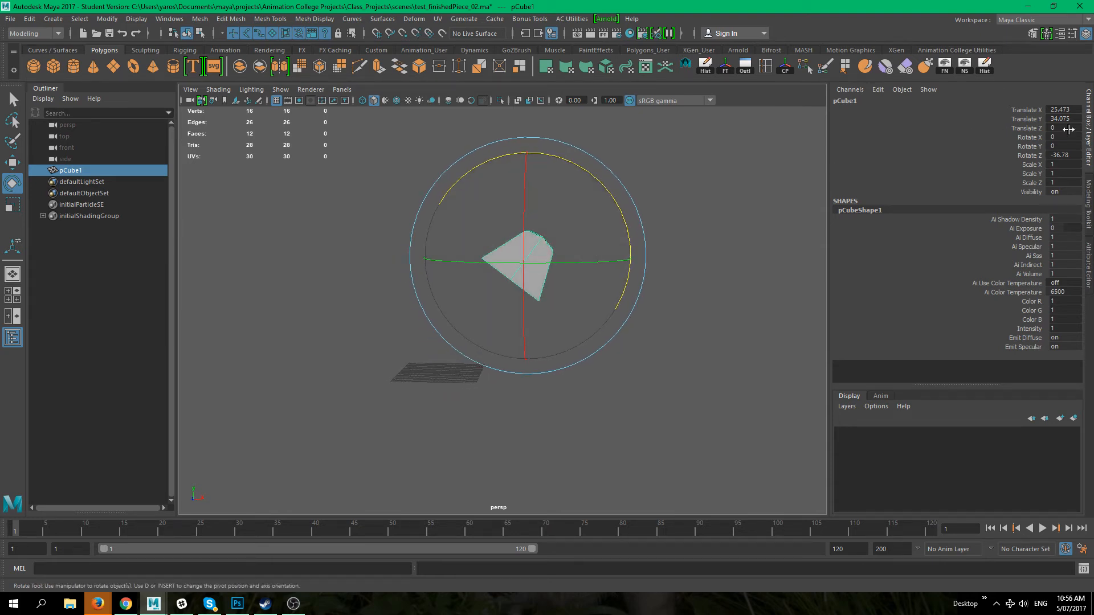
left_click_drag(593, 317, 544, 254, "alt")
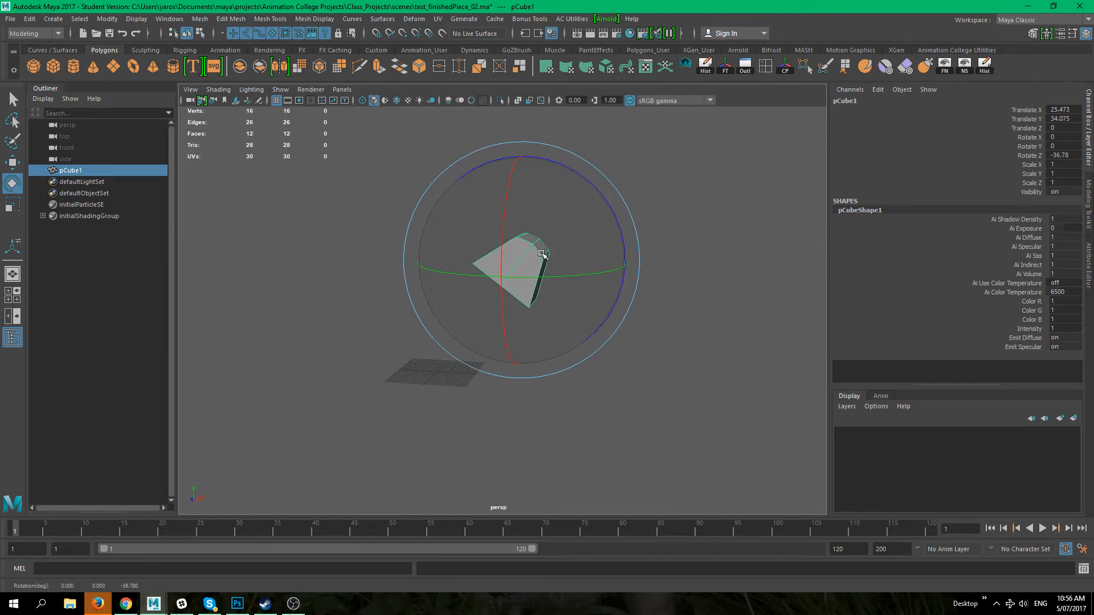
right_click_drag(540, 261, 482, 245)
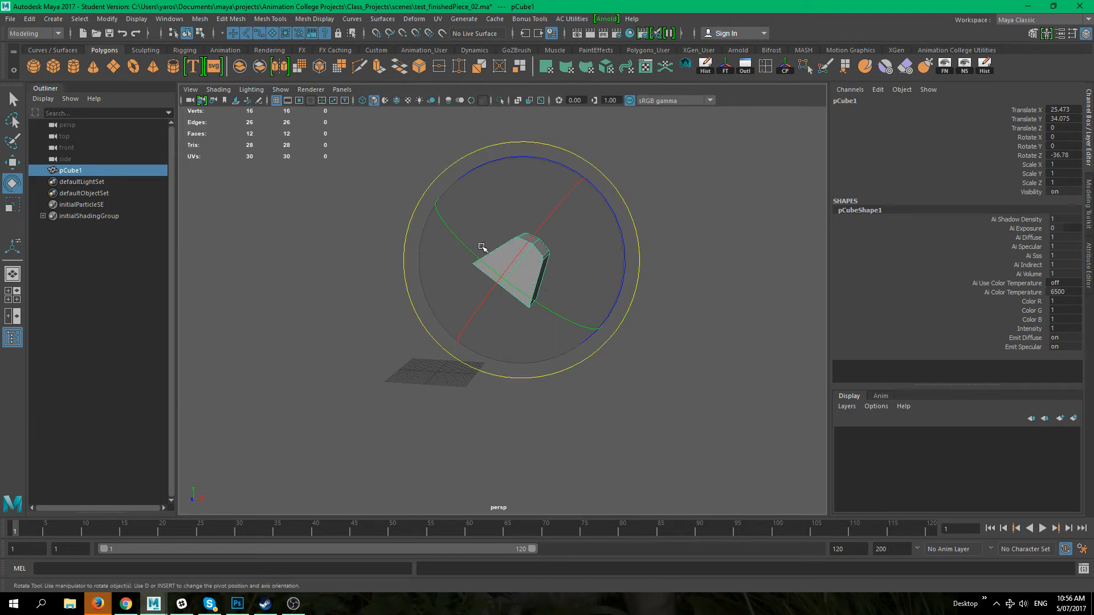
left_click_drag(570, 240, 423, 256, "alt")
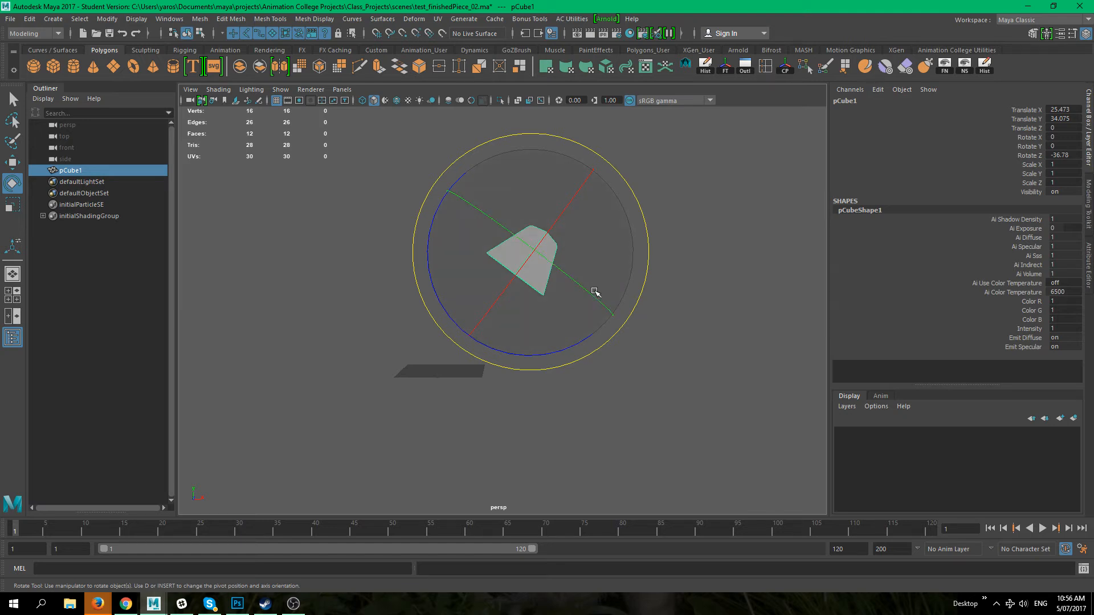
left_click_drag(570, 200, 541, 256)
key("ctrl+z")
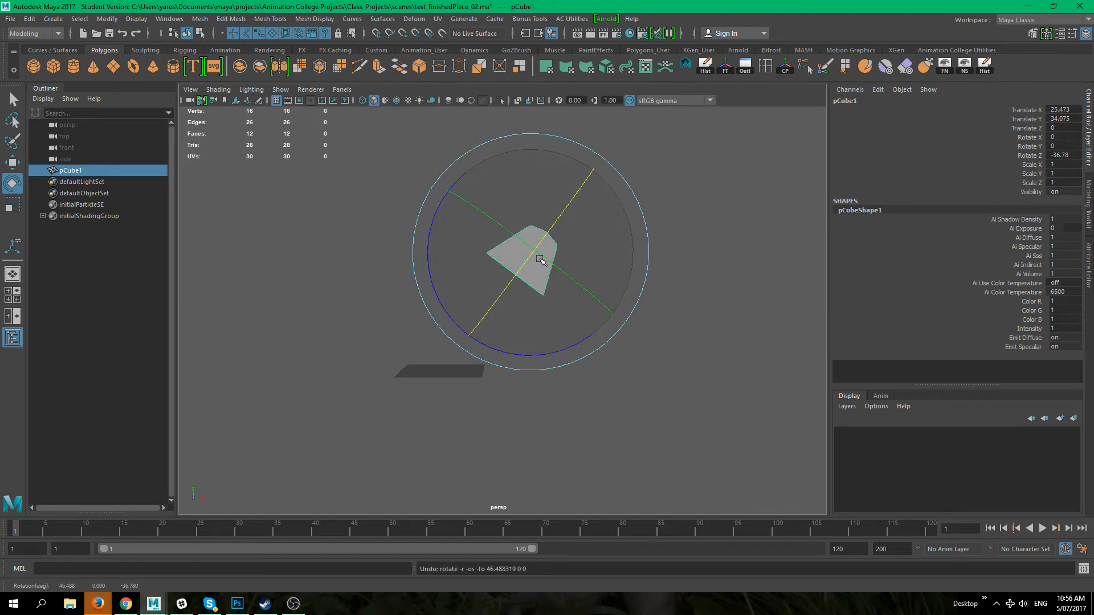
Step: Try rotating the shape again in World and Object orientations
key("e")
left_click(543, 207)
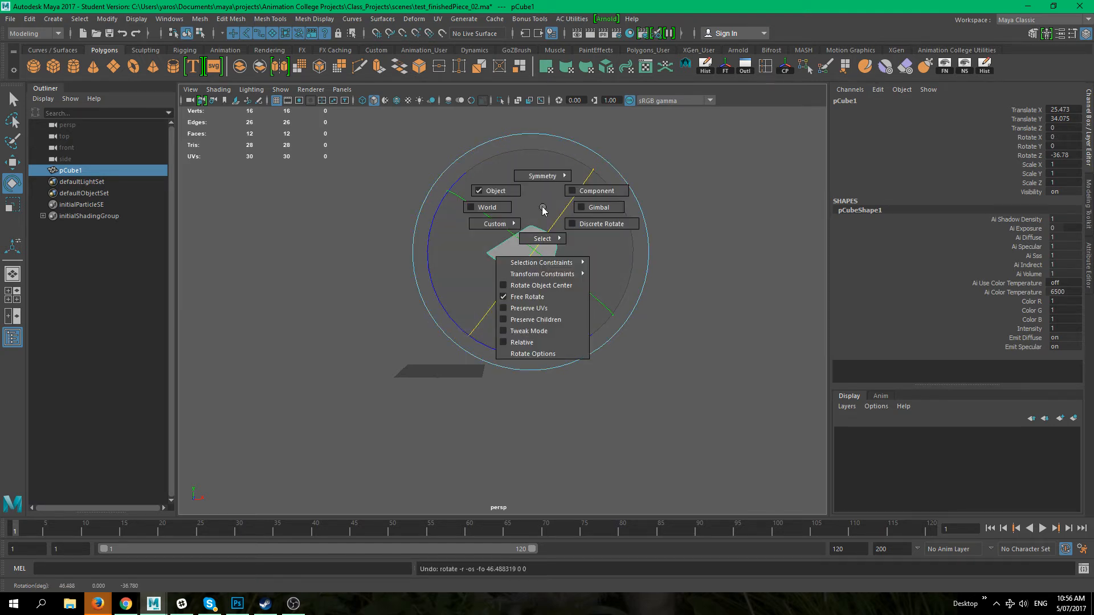
left_click(494, 210)
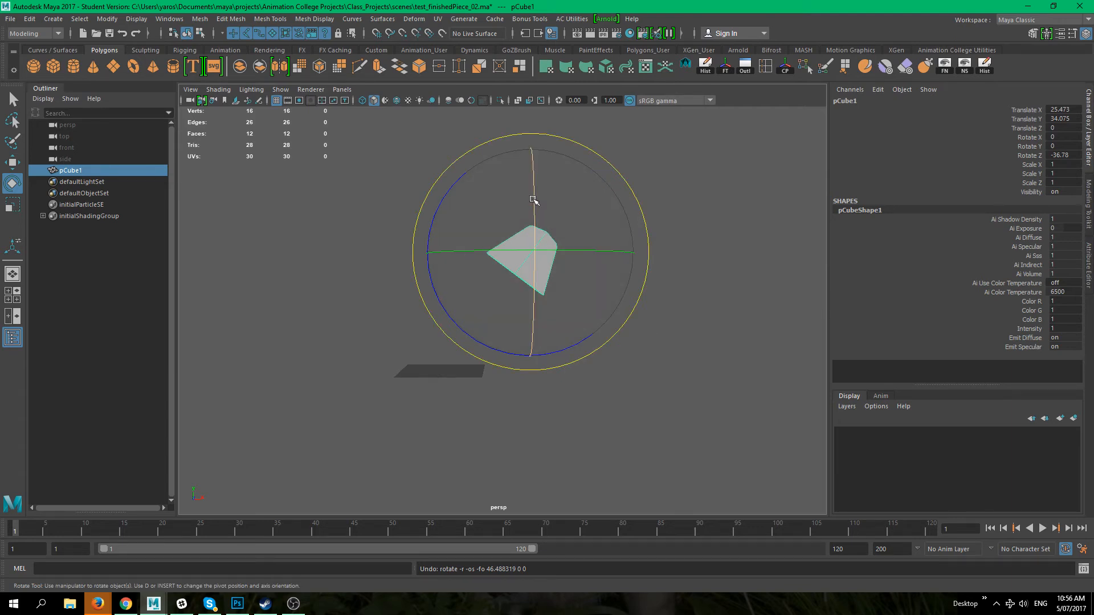
left_click_drag(530, 168, 529, 245)
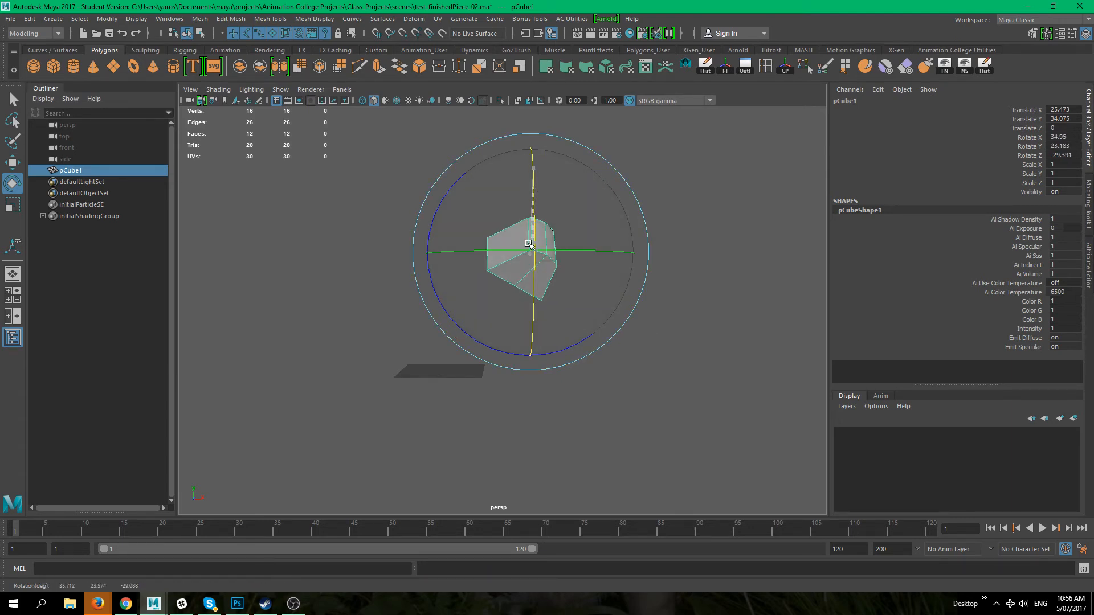
key("ctrl+z")
left_click_drag(616, 249, 537, 256)
key("ctrl+z")
left_click(550, 234)
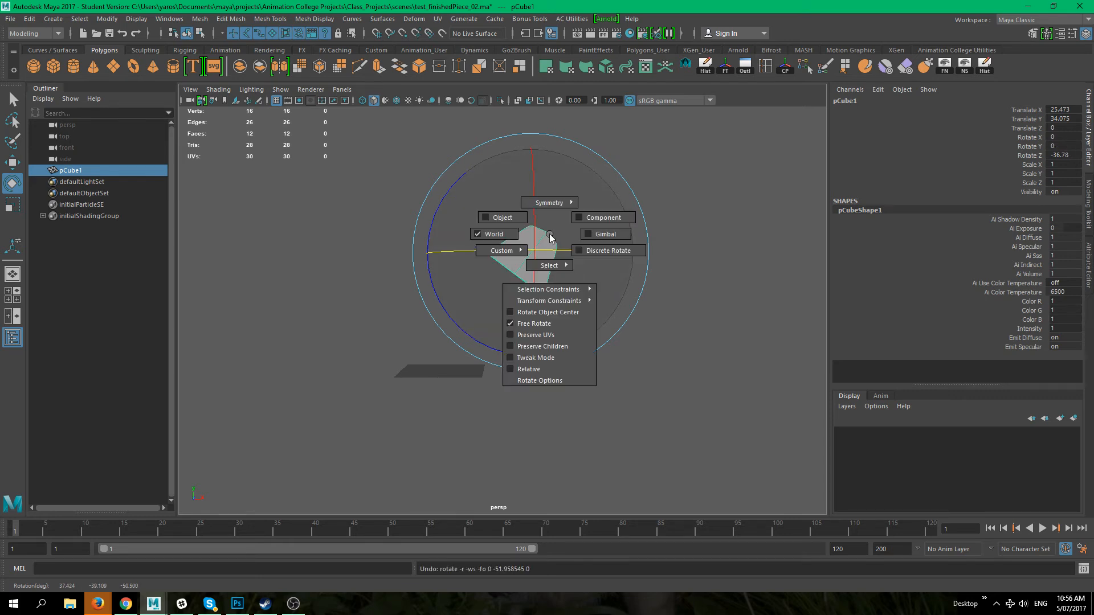
left_click(504, 221)
left_click_drag(578, 288, 522, 264)
key("ctrl+z")
key("ctrl+z")
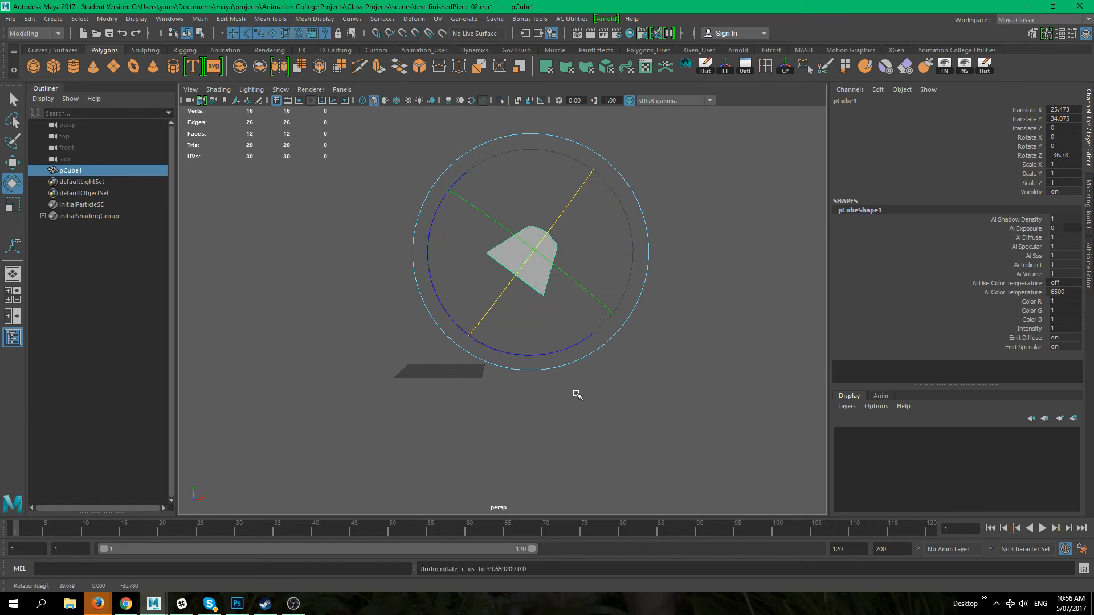
Step: Scale the shape uniformly to about 2.236
key("r")
left_click(550, 249)
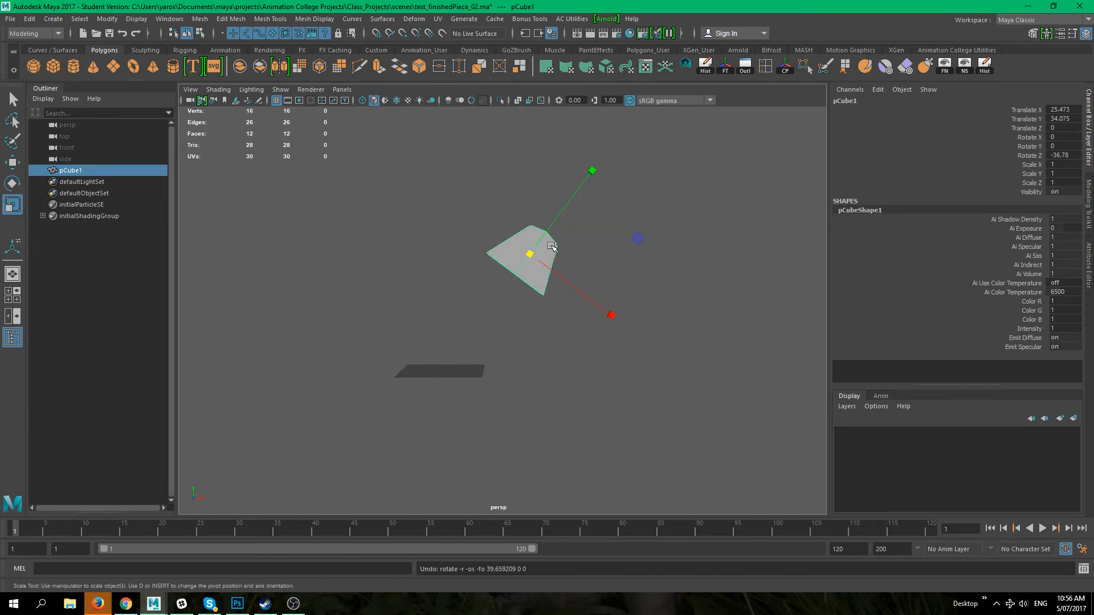
left_click(550, 246)
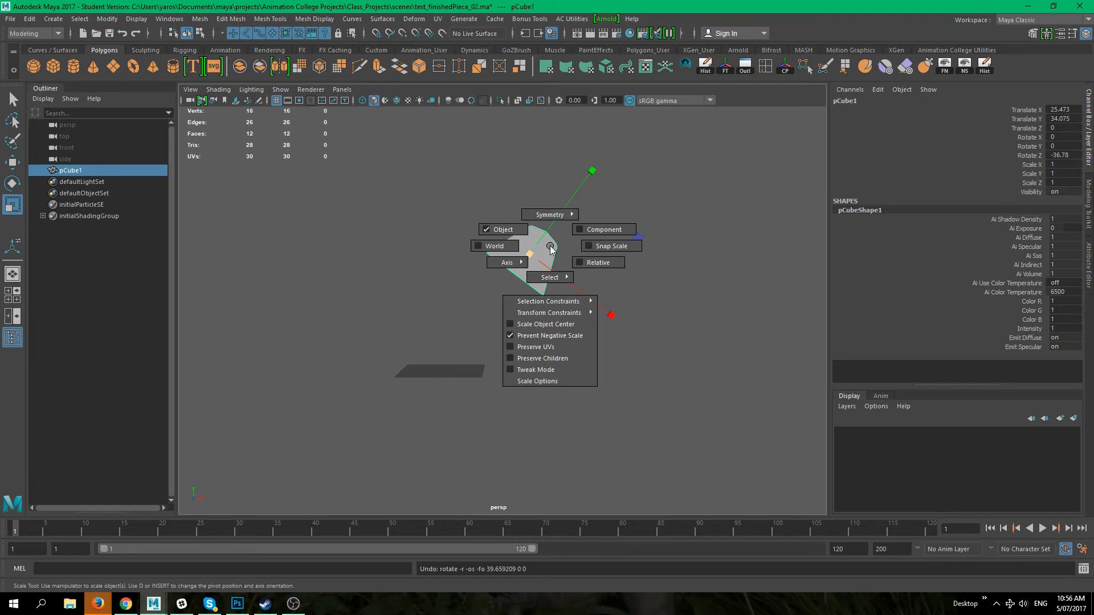
left_click_drag(530, 253, 632, 255)
key("ctrl+z")
key("e")
left_click_drag(530, 253, 600, 291)
key("r")
key("ctrl+z")
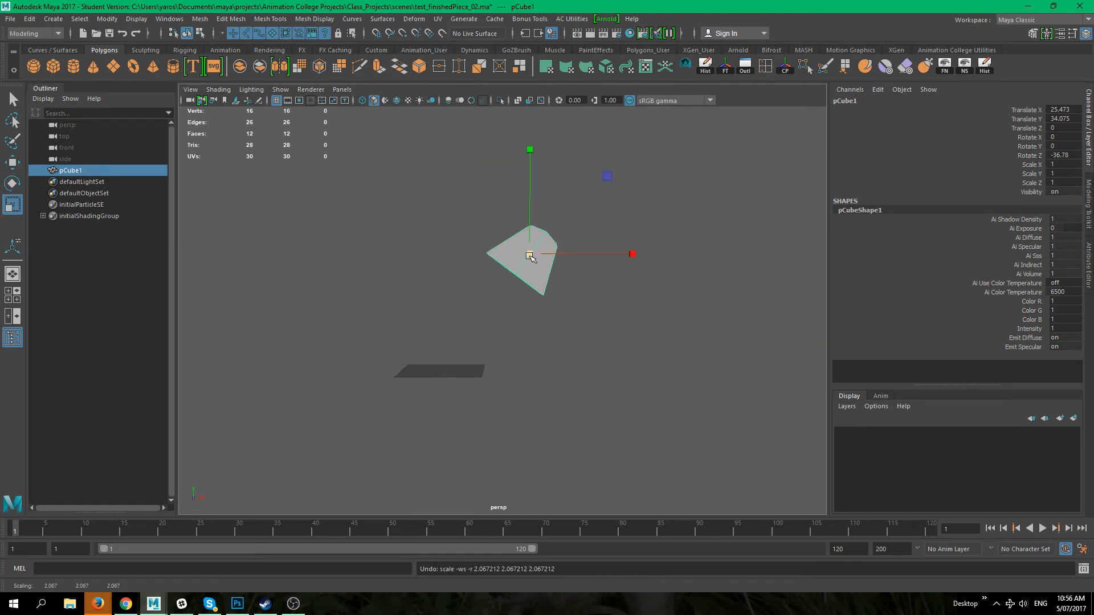
left_click_drag(530, 245, 630, 276)
key("ctrl+z")
left_click_drag(521, 250, 652, 300)
key("ctrl+z")
key("r")
left_click_drag(531, 249, 596, 225)
key("r")
left_click_drag(529, 253, 499, 223)
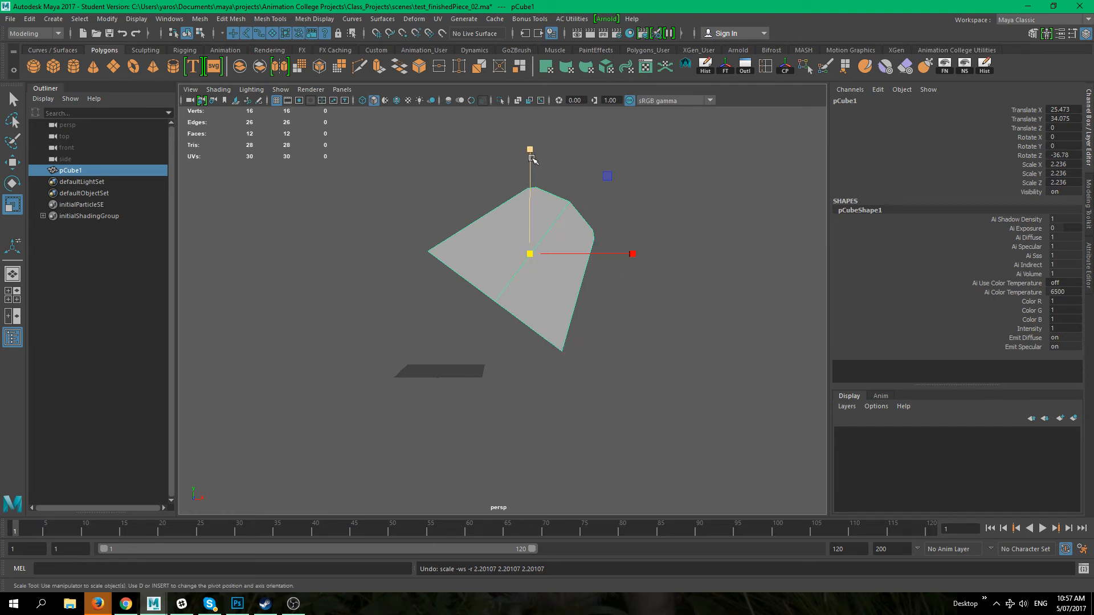
Step: Try stretching the shape along its Y axis
left_click_drag(530, 150, 540, 145)
key("ctrl+z")
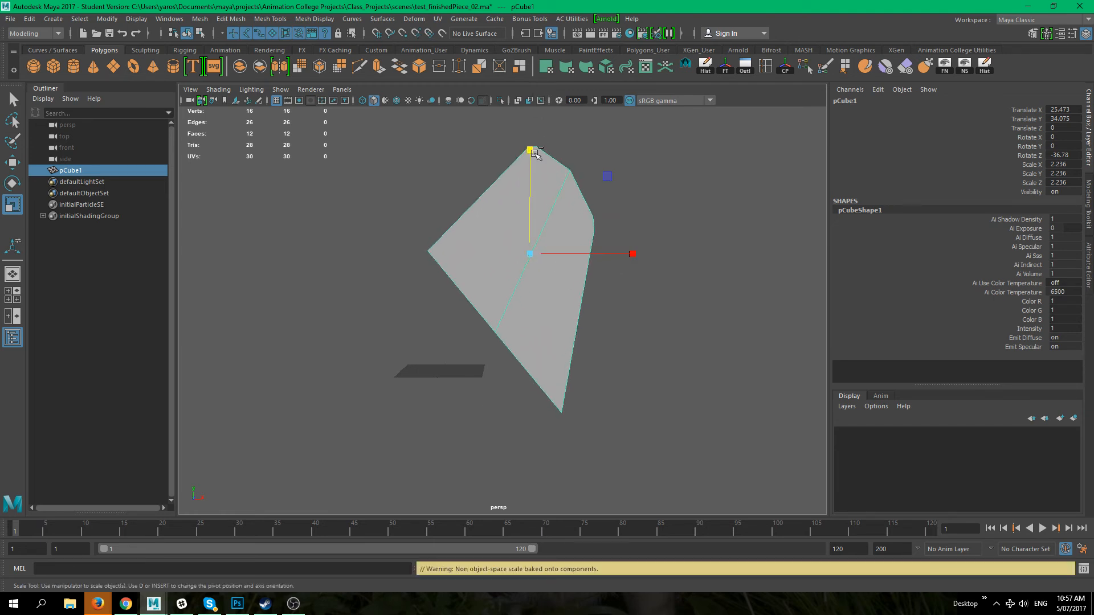
left_click_drag(530, 149, 516, 94)
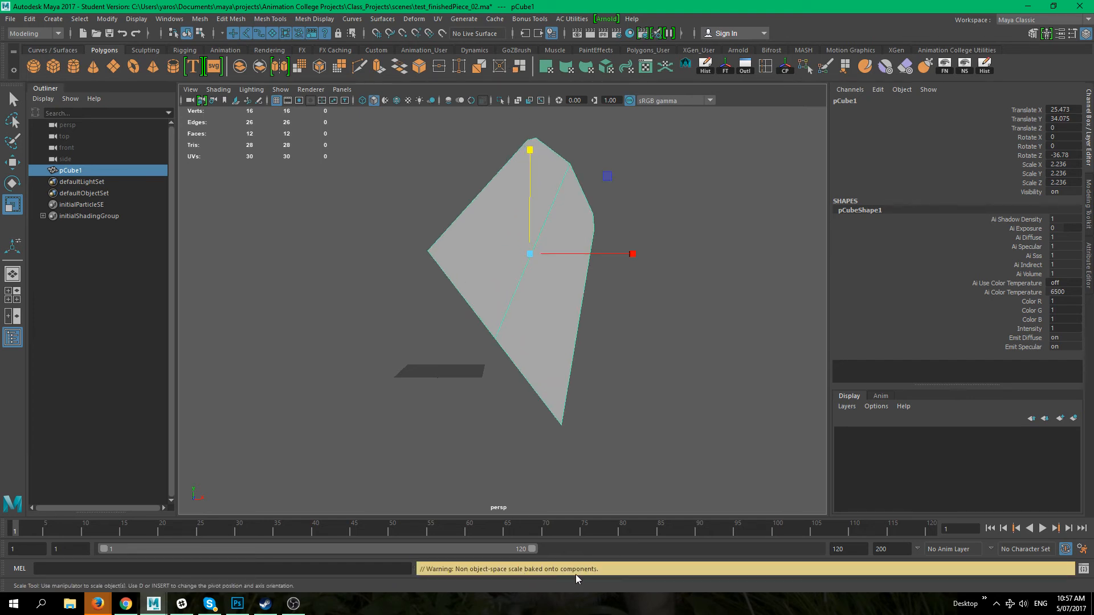
key("ctrl+z")
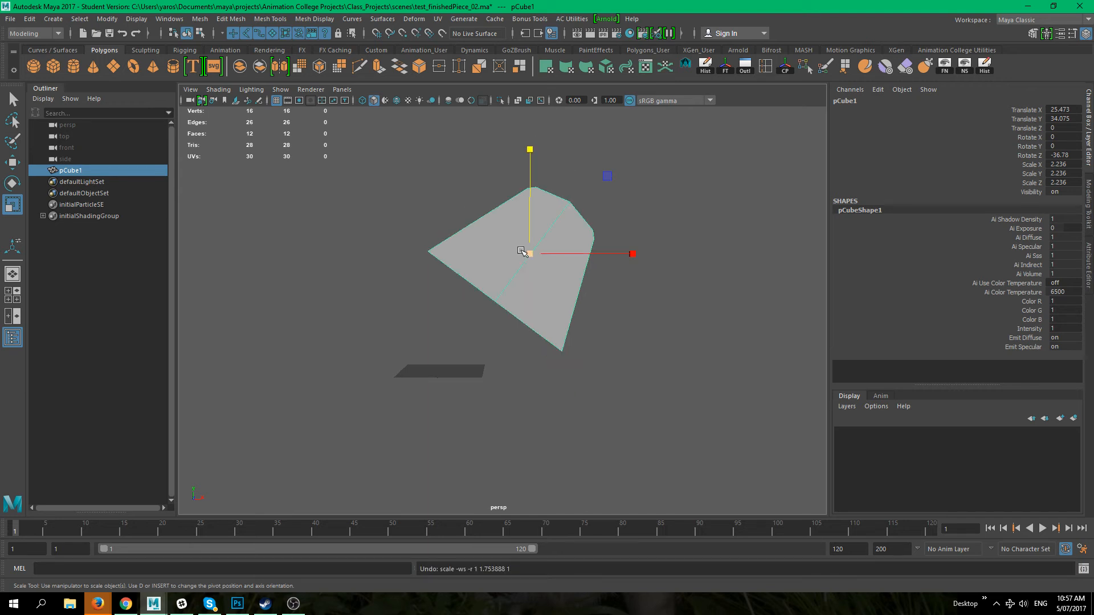
Step: Scale the shape non-uniformly to about 3.03 in X, 2.43 in Y and 1.505 in Z
key("r")
left_click_drag(528, 250, 472, 231)
left_click_drag(593, 170, 624, 118)
left_click_drag(611, 315, 684, 361)
left_click_drag(617, 322, 647, 332)
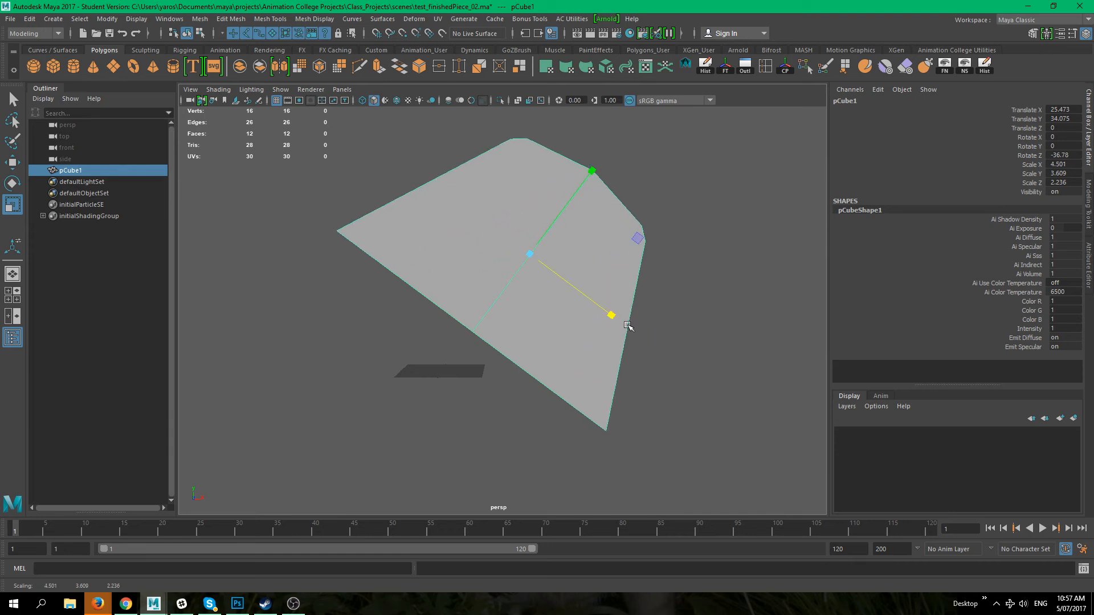
left_click_drag(528, 258, 447, 264)
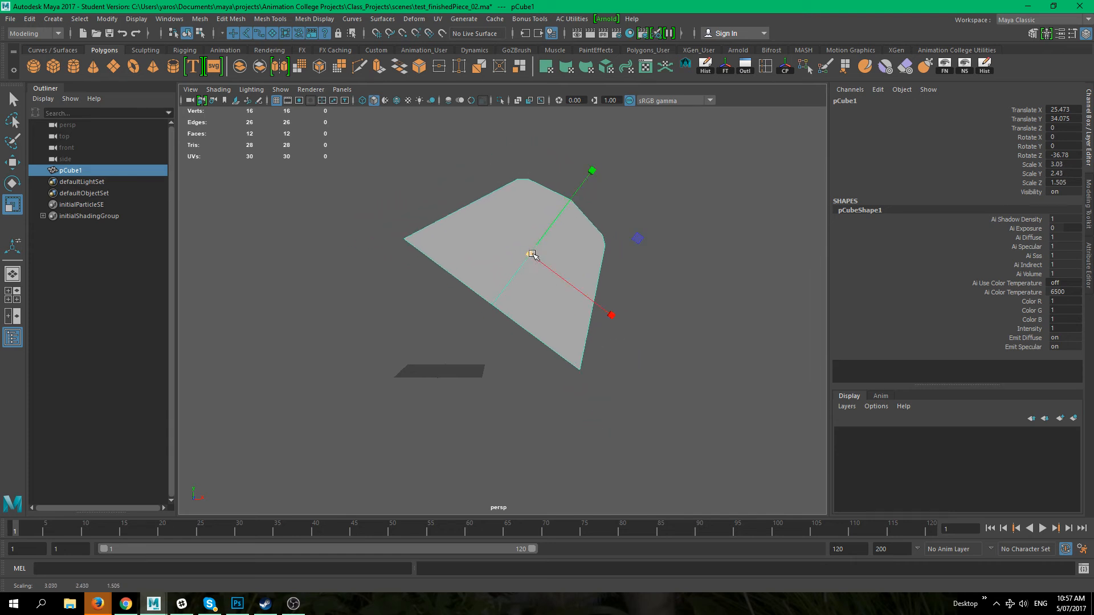
Step: Undo the recent scaling changes to return the shape to its original scale of 1
left_click_drag(532, 254, 503, 267)
key("ctrl+z")
key("ctrl+z")
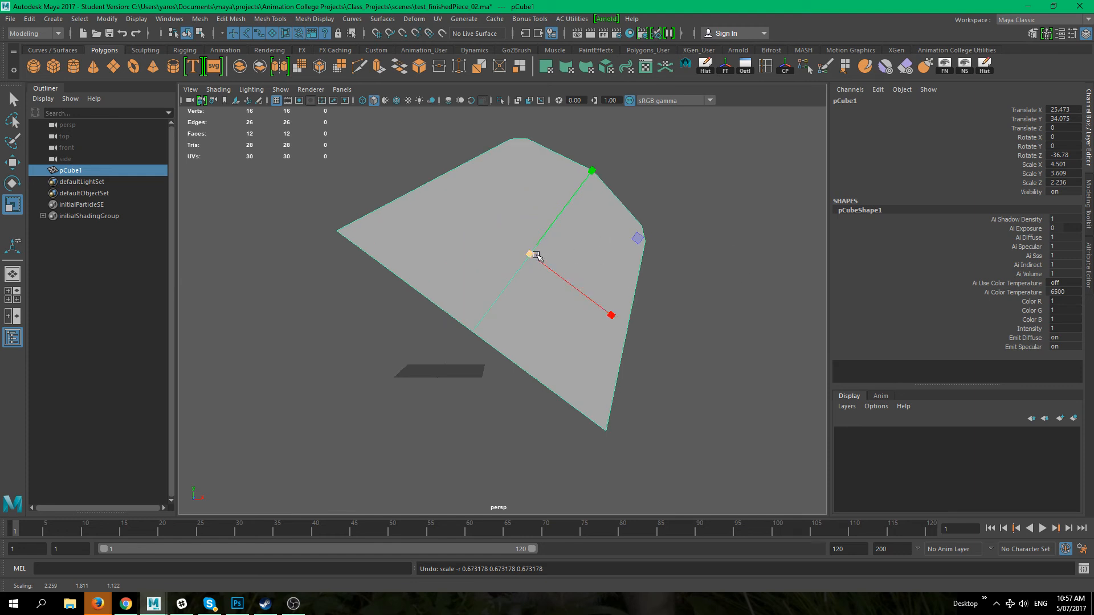
key("ctrl+z")
key("ctrl+z")
key("ctrl+z")
key("ctrl+z")
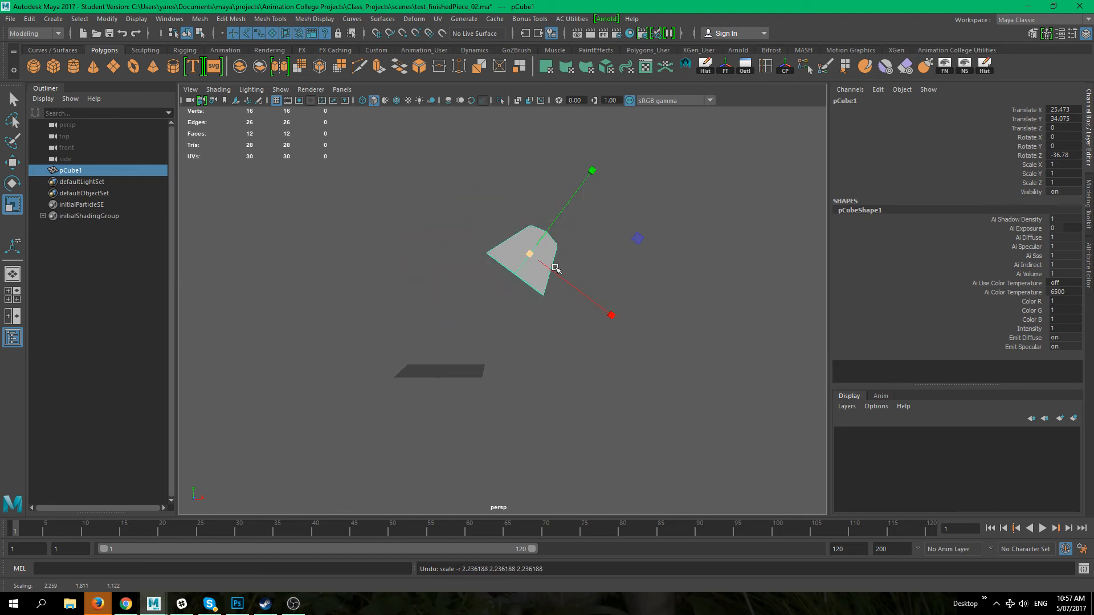
Step: Switch to the Move tool and examine its axis orientation options
key("r")
left_click(541, 257)
key("w")
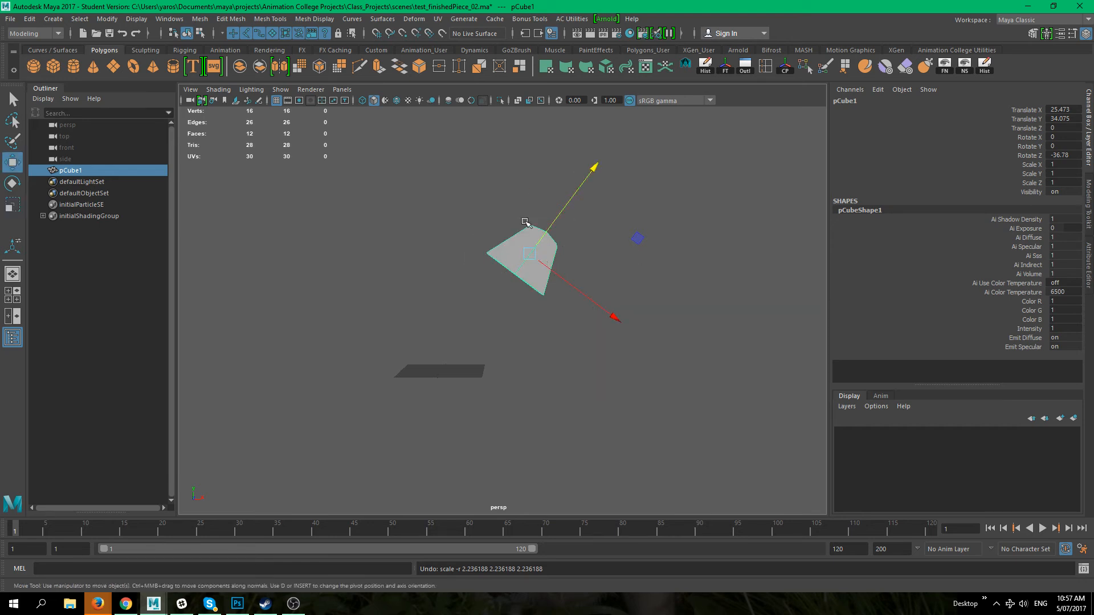
left_click(527, 251)
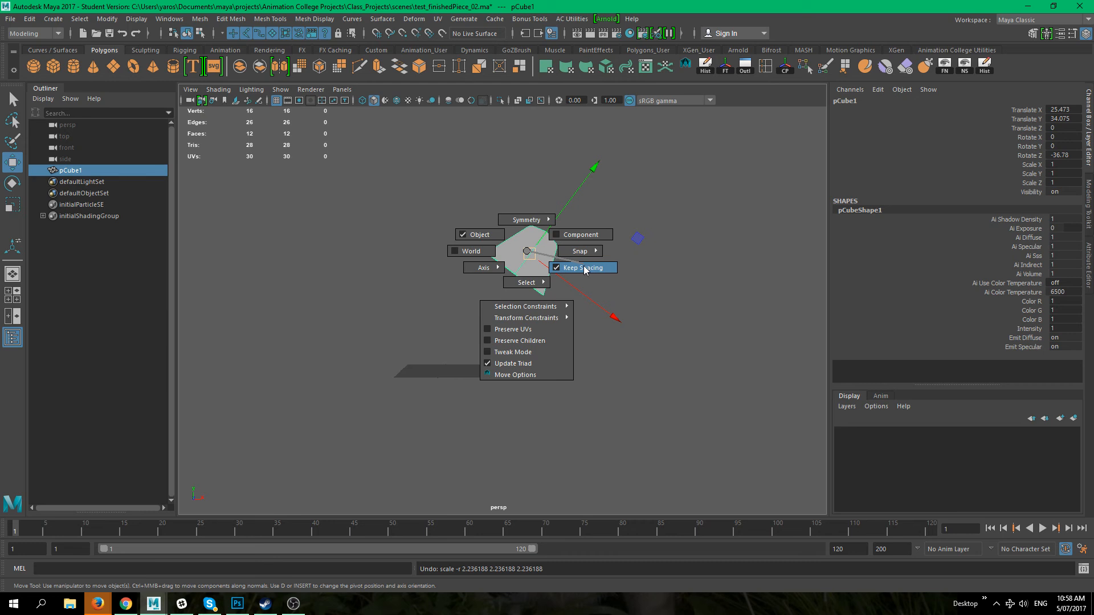
mouse_move(483, 267)
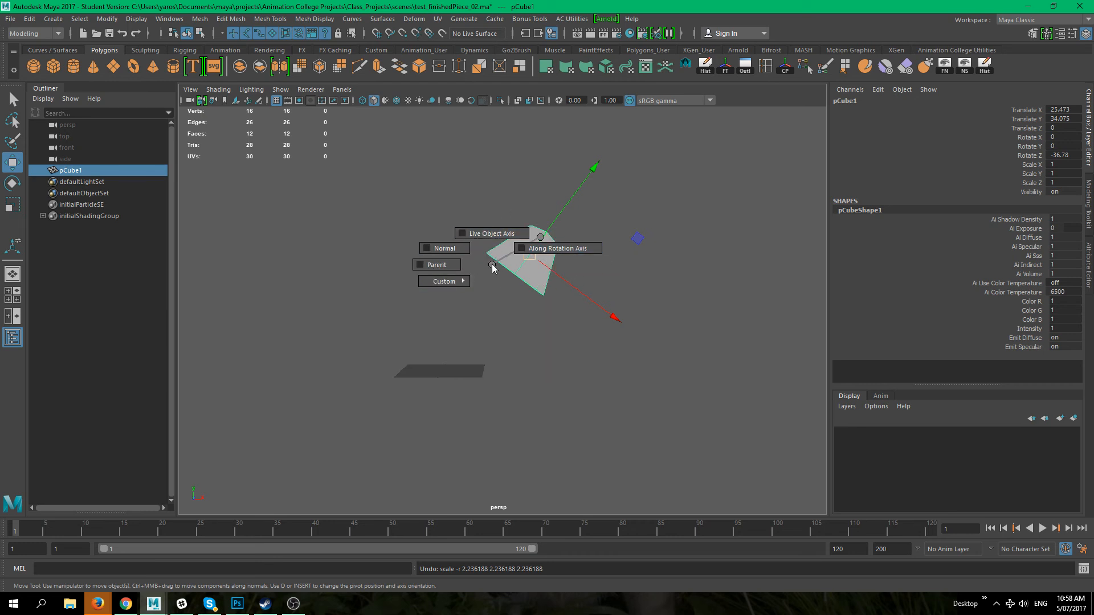
left_click(526, 343)
left_click(536, 265)
left_click_drag(536, 263, 534, 262)
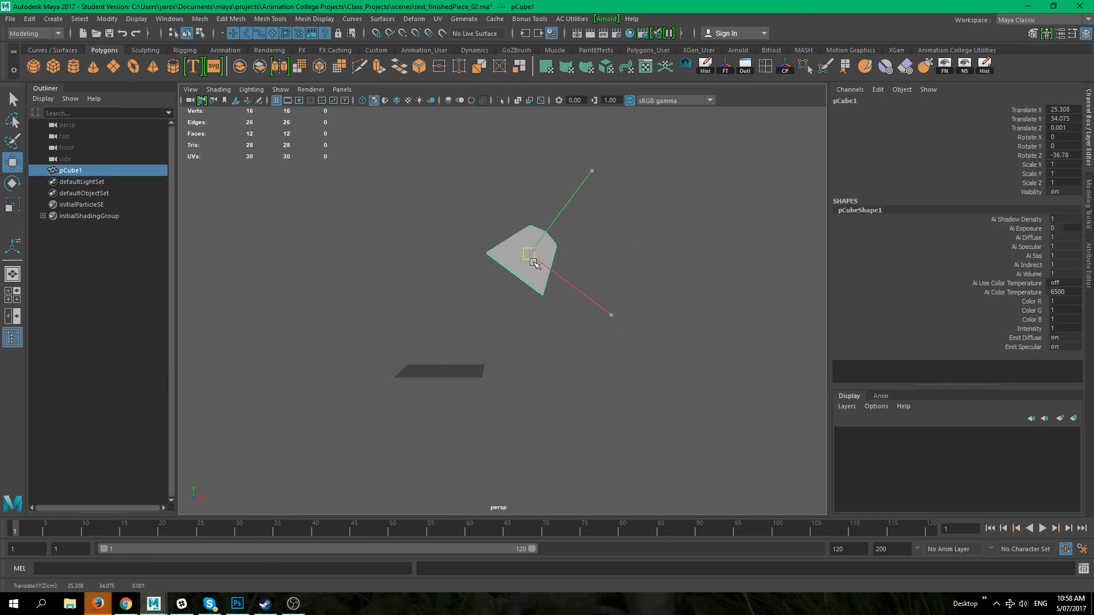
key("ctrl+z")
Step: Move the shape freely in the view plane to about X 10.16, Y 25.36, Z 0.56, then deselect it
left_click(578, 368)
left_click(528, 234)
left_click(533, 260)
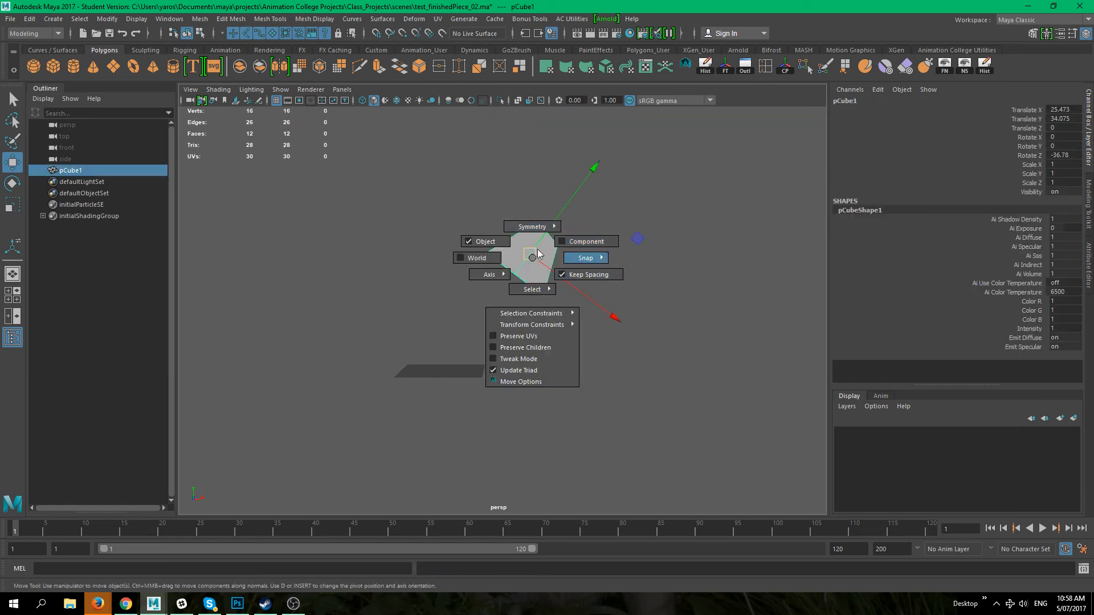
left_click_drag(537, 250, 474, 297)
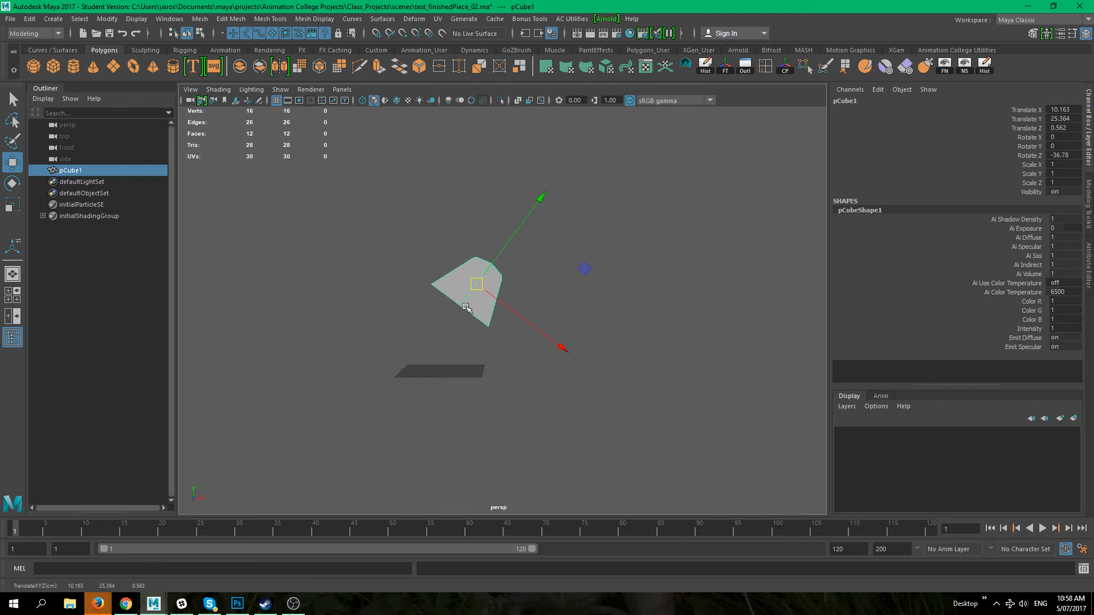
left_click(534, 295)
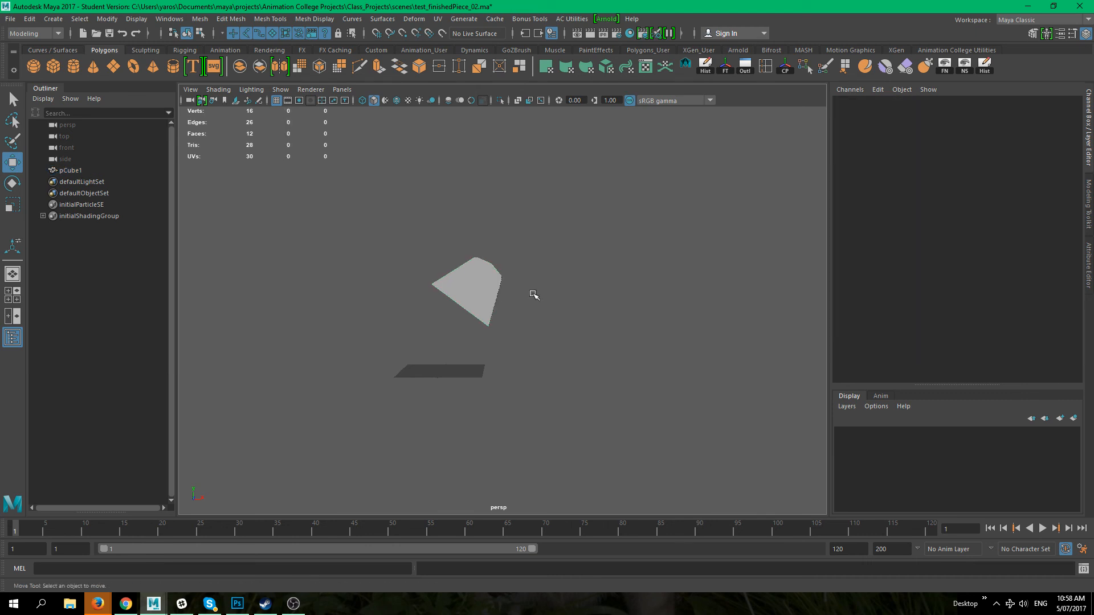